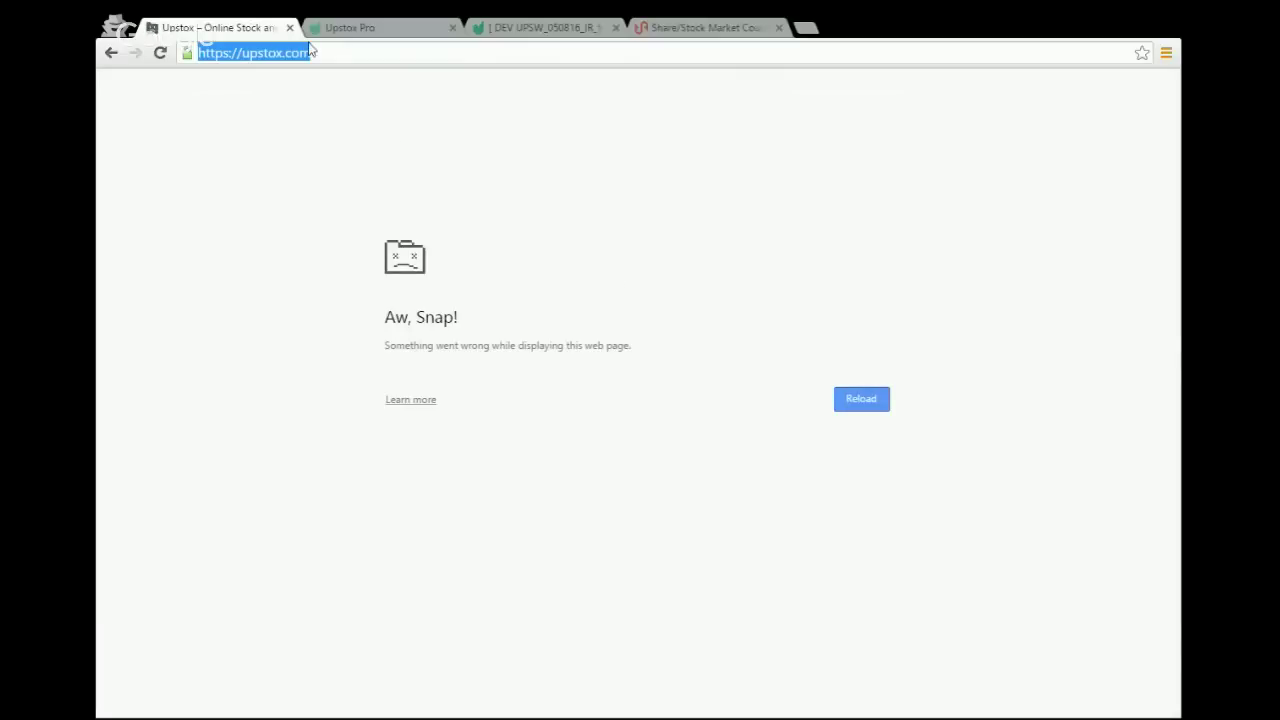
# - Reload the crashed upstox.com homepage and show the LOGIN dropdown's Pro Web and Dashboard choices
pyautogui.click(197, 29)
pyautogui.press('Return')
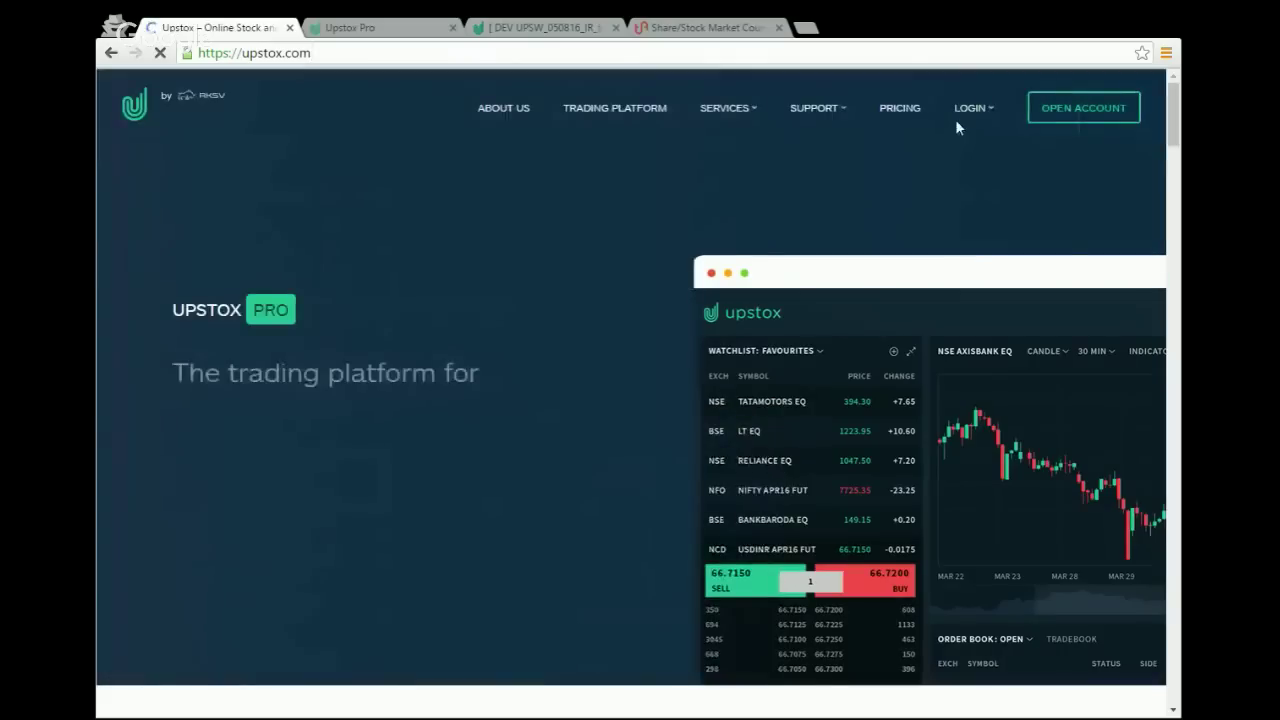
pyautogui.moveTo(970, 140)
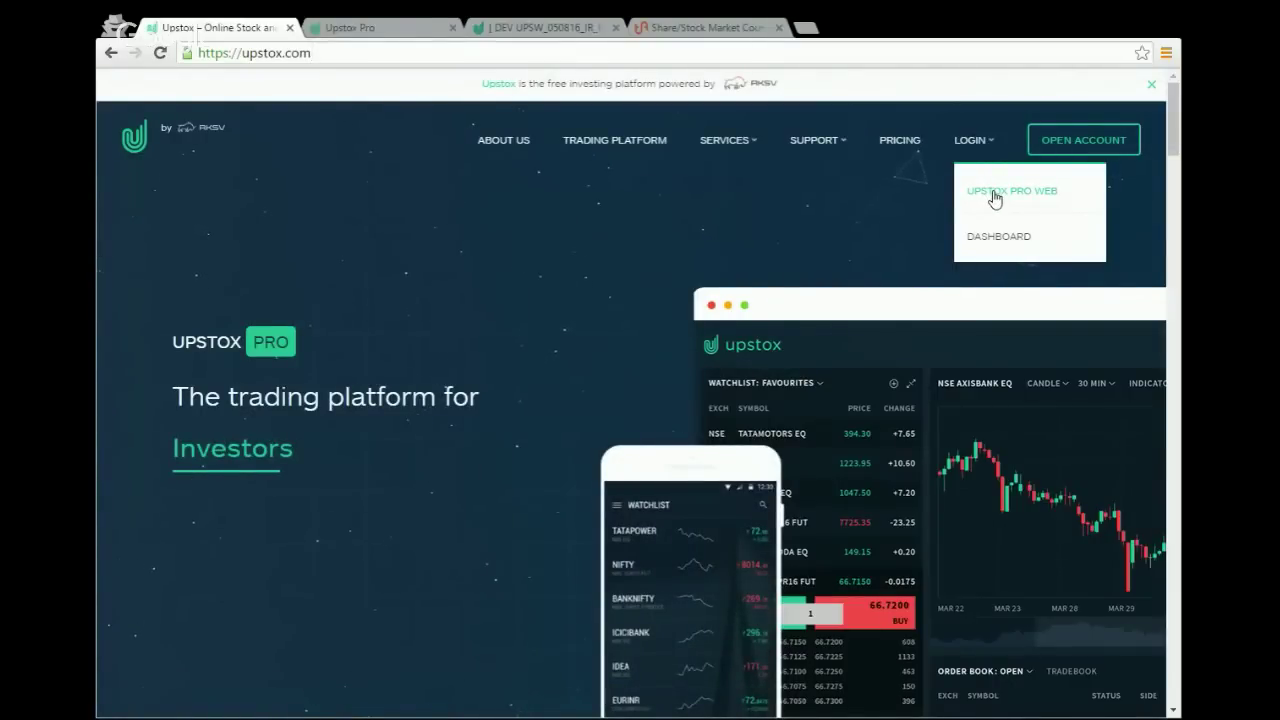
# - Choose UPSTOX PRO WEB to open the pro.upstox.com login page in a new tab
pyautogui.click(995, 194)
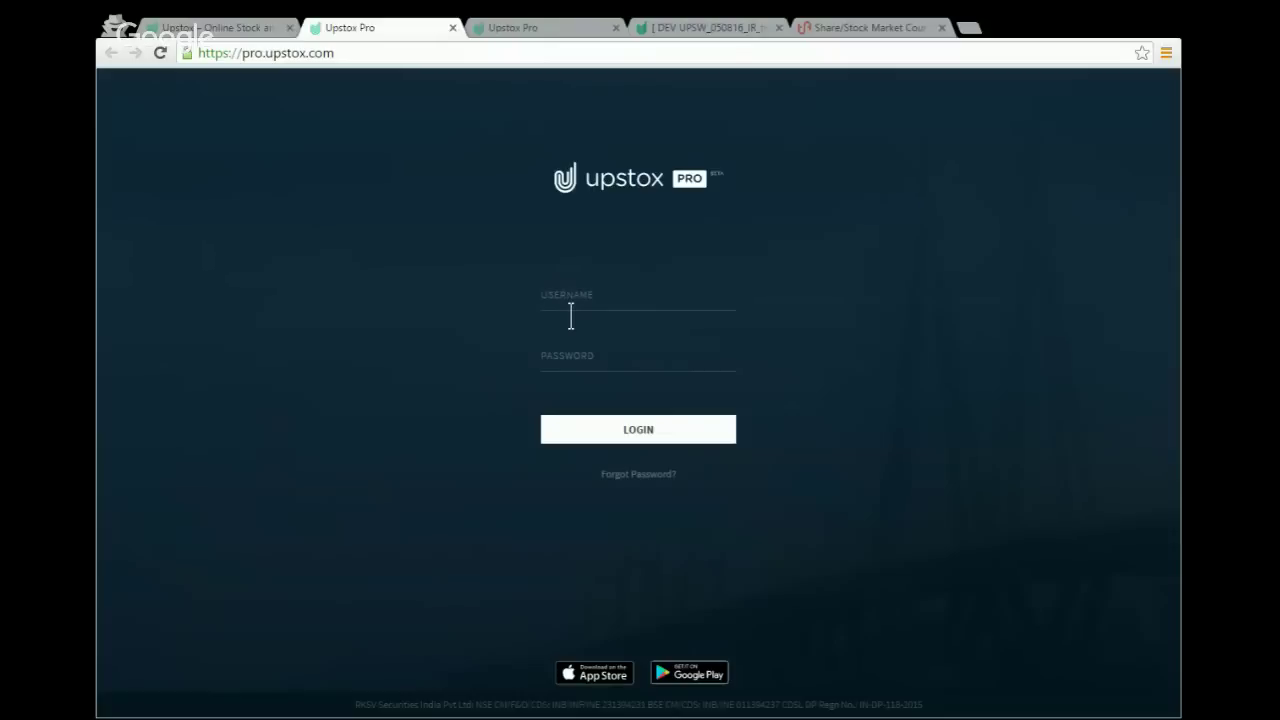
# - Enter the account username and password, correcting a typo, and submit the login
pyautogui.press('Tab')
pyautogui.write('***')
pyautogui.press('BackSpace')
pyautogui.press('BackSpace')
pyautogui.press('BackSpace')
pyautogui.write('*******')
pyautogui.press('Return')
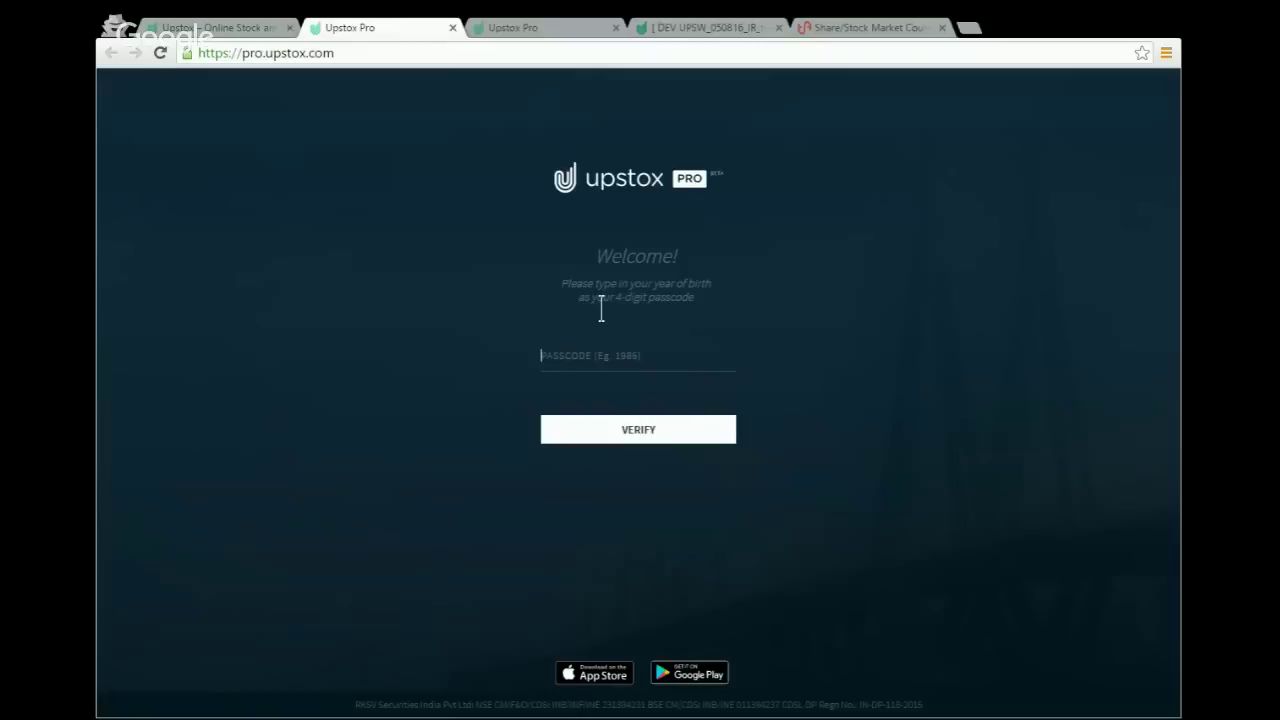
# - Enter the 4-digit year-of-birth passcode in the PASSCODE field and submit it
pyautogui.write('****')
pyautogui.press('Return')
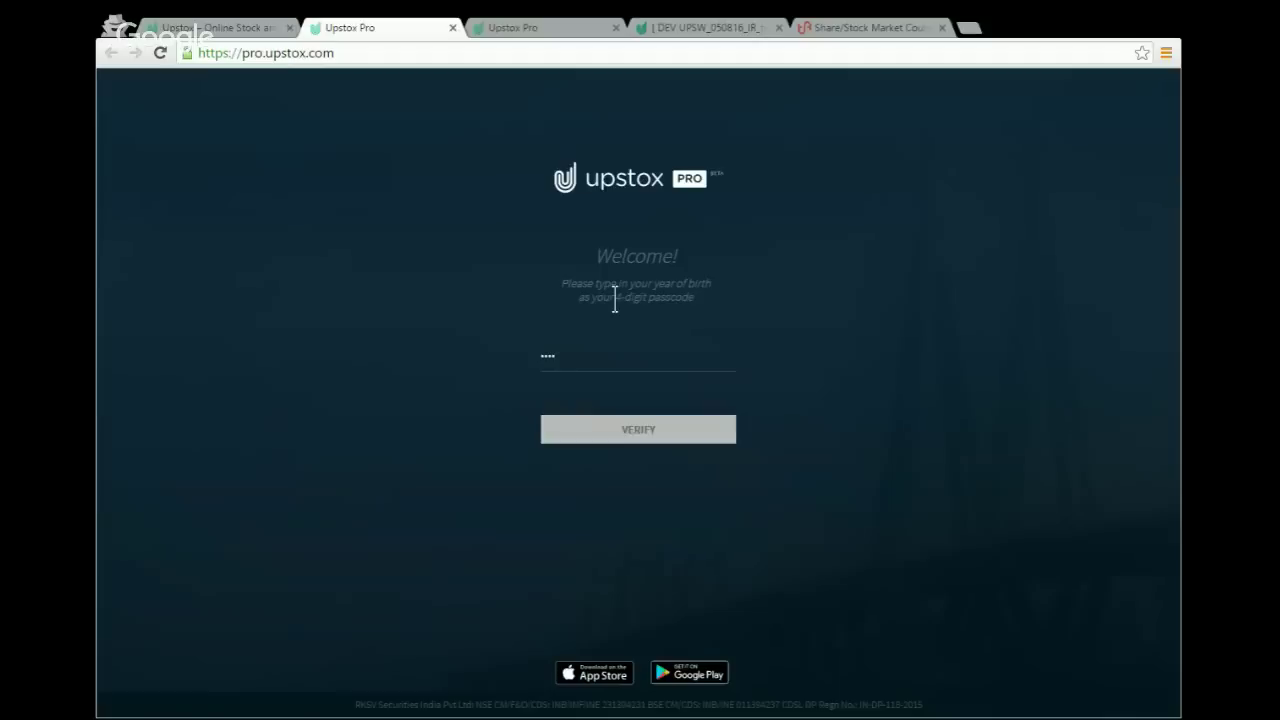
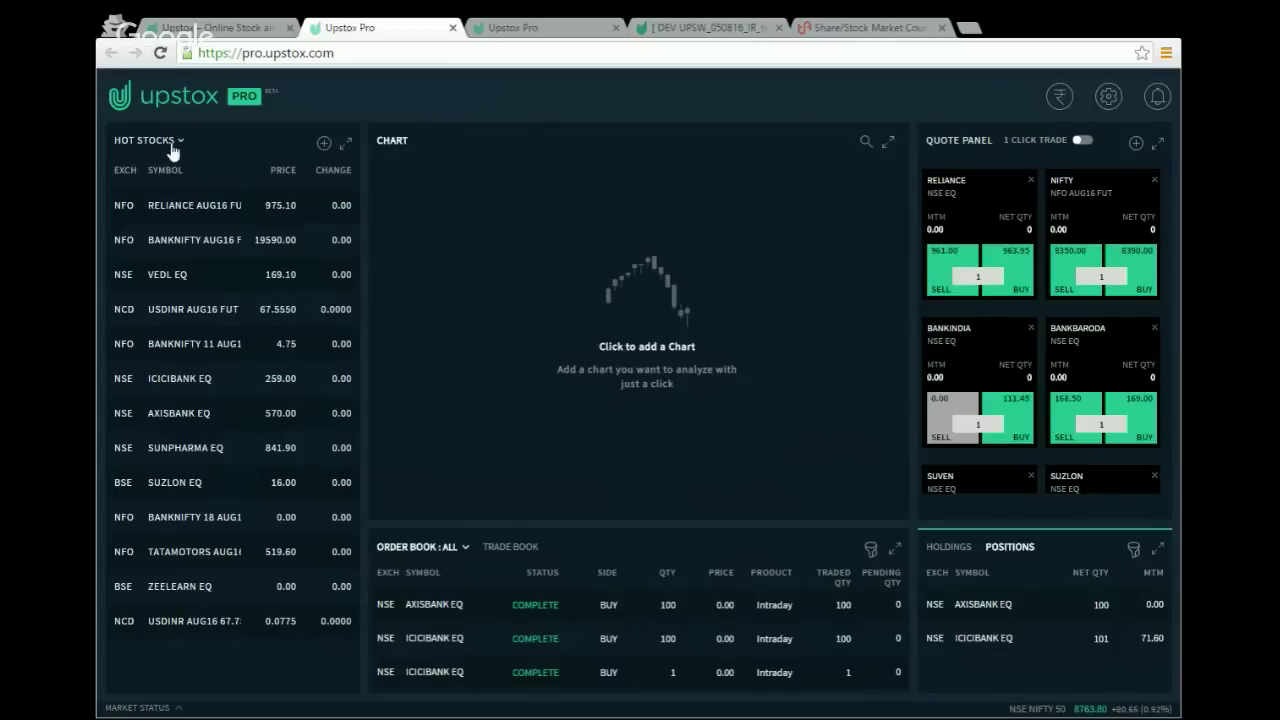
# - Start a new watchlist from the Hot Stocks watchlist dropdown
pyautogui.click(170, 141)
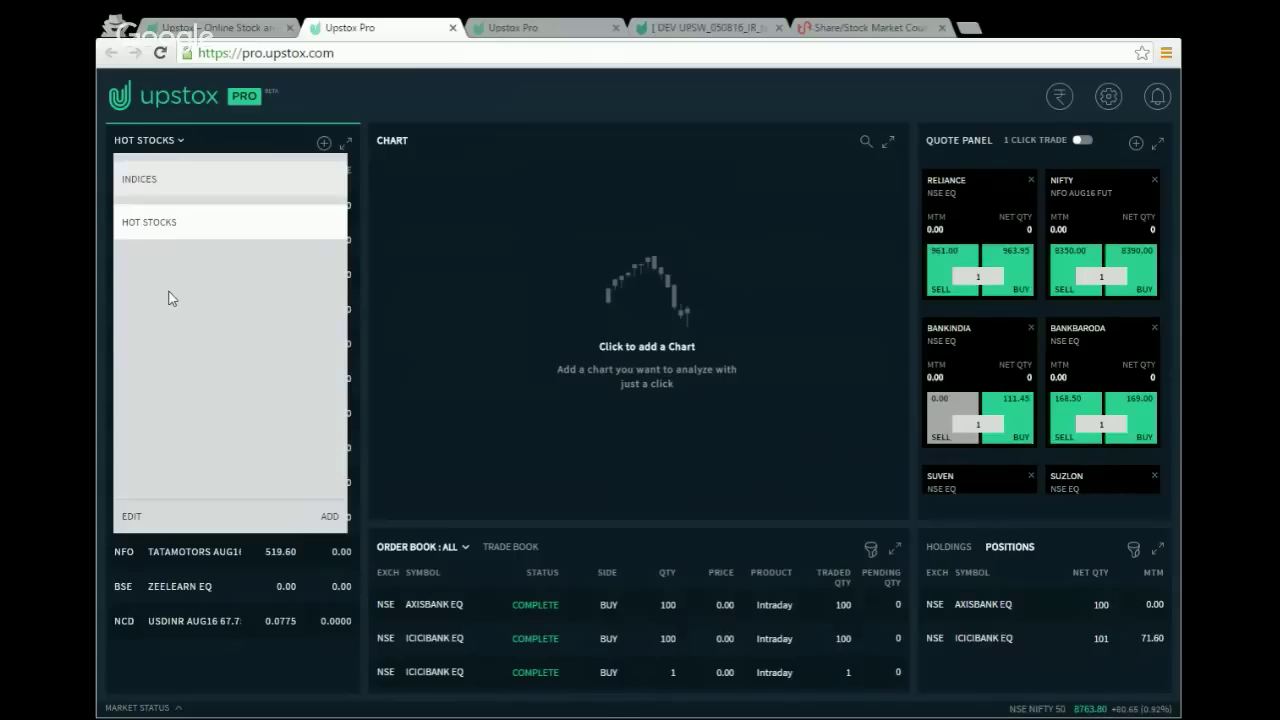
pyautogui.click(336, 519)
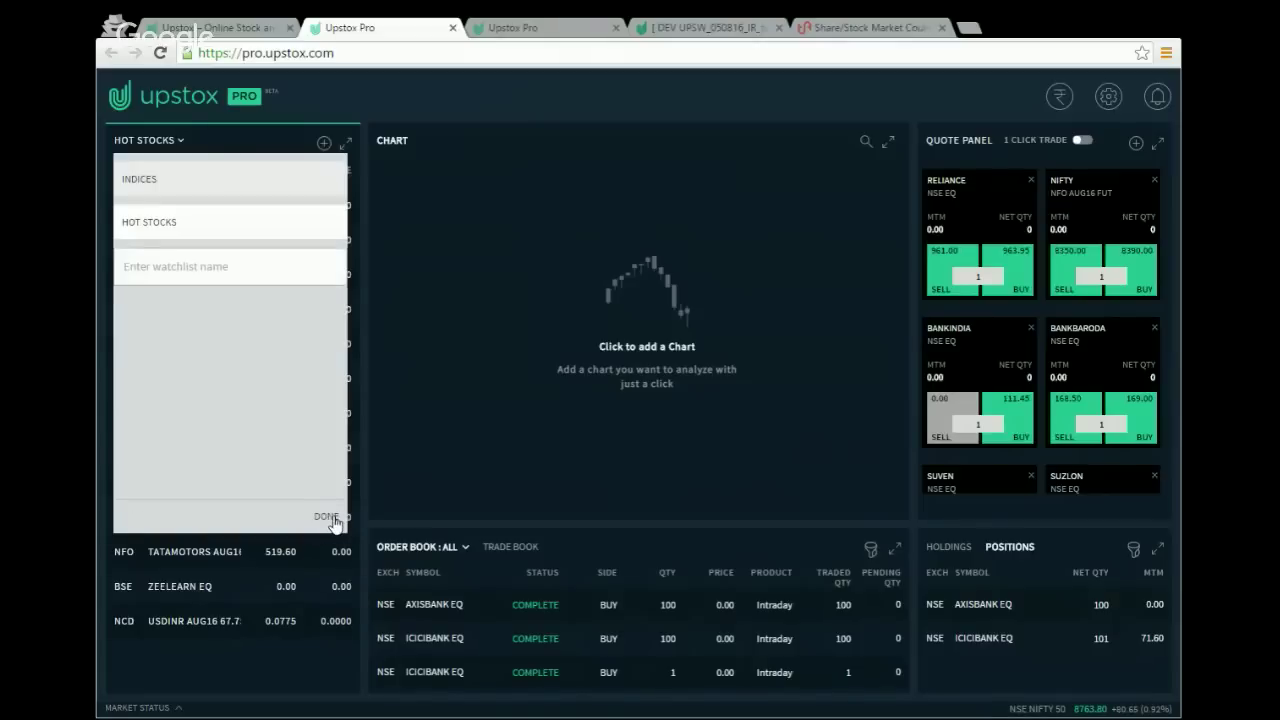
# - Name the new watchlist 'Top stock' and save it
pyautogui.click(169, 288)
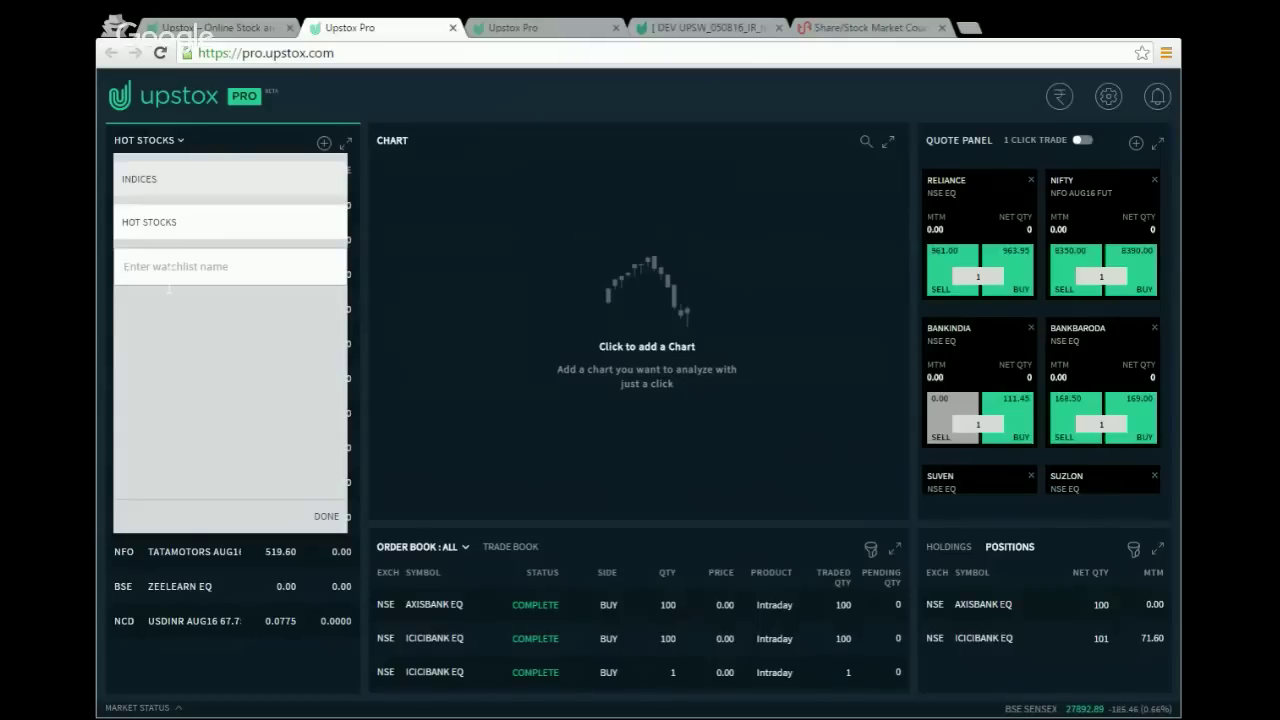
pyautogui.write('Top stock')
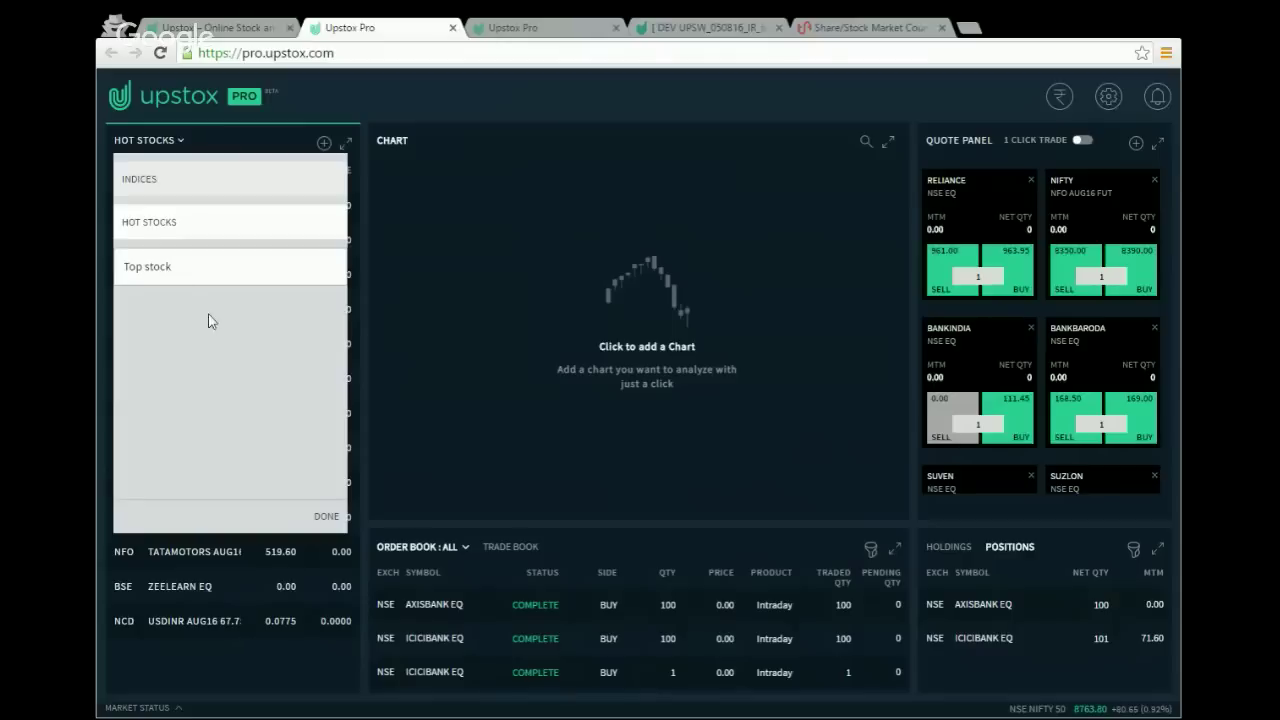
pyautogui.click(330, 518)
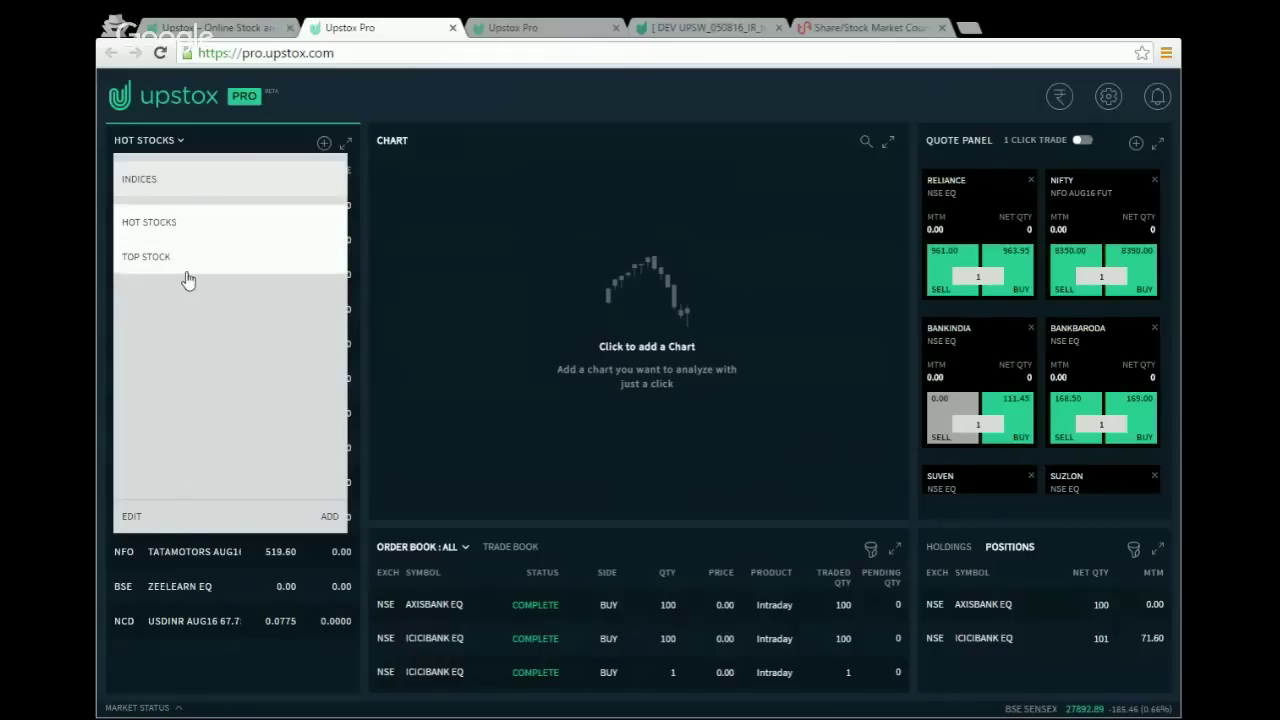
# - Rename the TOP STOCK watchlist to 'BEST STOCK', cancelling the delete prompt, and finish editing
pyautogui.click(132, 517)
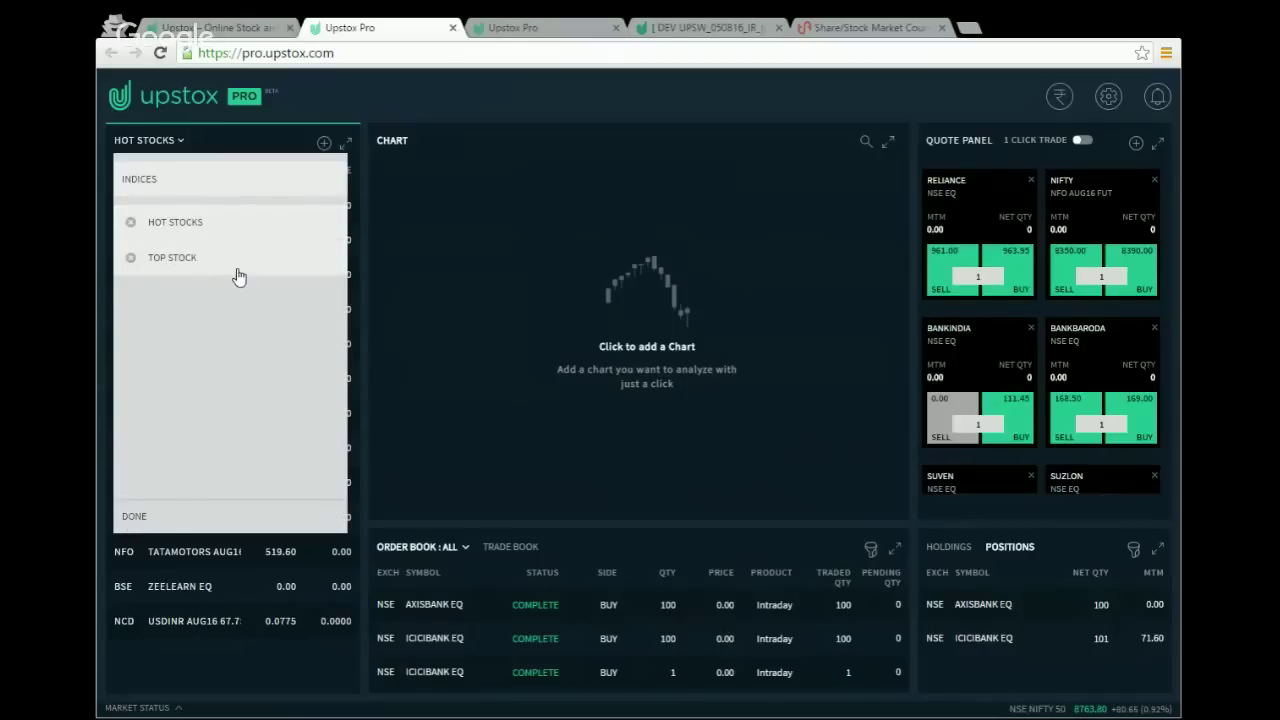
pyautogui.press('BackSpace')
pyautogui.press('BackSpace')
pyautogui.press('BackSpace')
pyautogui.press('BackSpace')
pyautogui.press('BackSpace')
pyautogui.press('BackSpace')
pyautogui.press('BackSpace')
pyautogui.press('BackSpace')
pyautogui.press('BackSpace')
pyautogui.write('BEST STOCK')
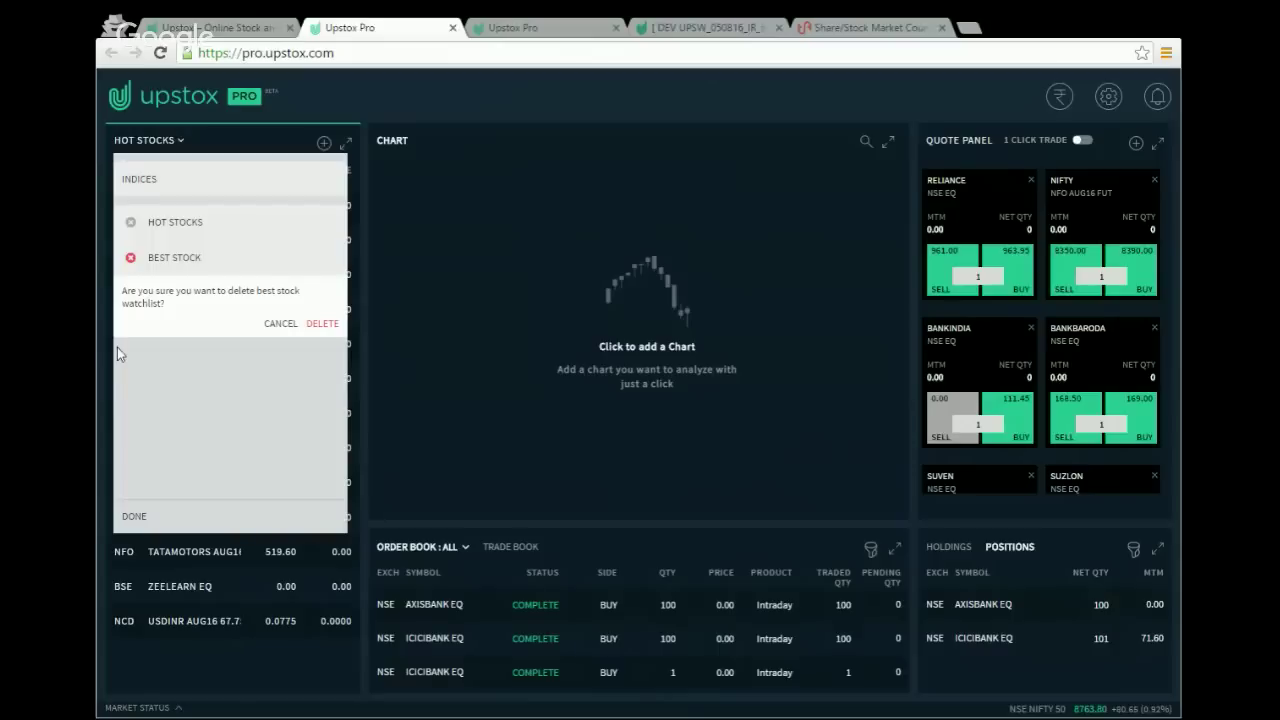
pyautogui.click(271, 336)
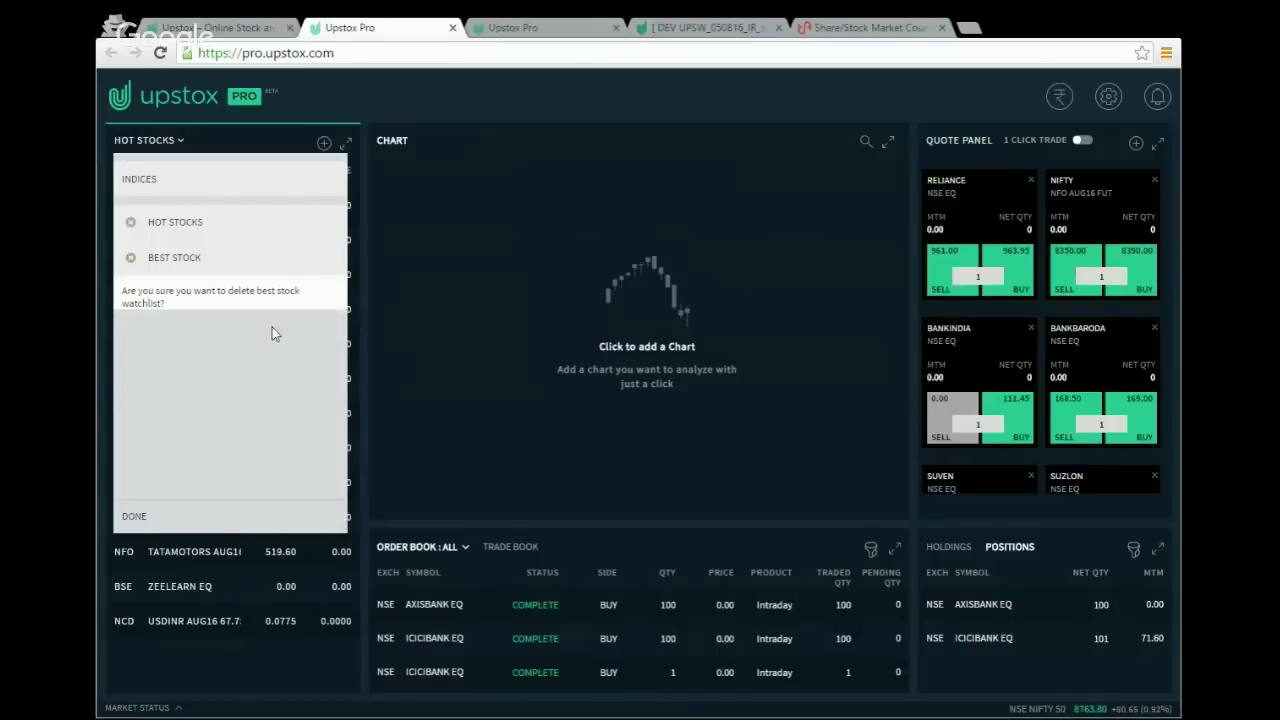
pyautogui.click(133, 517)
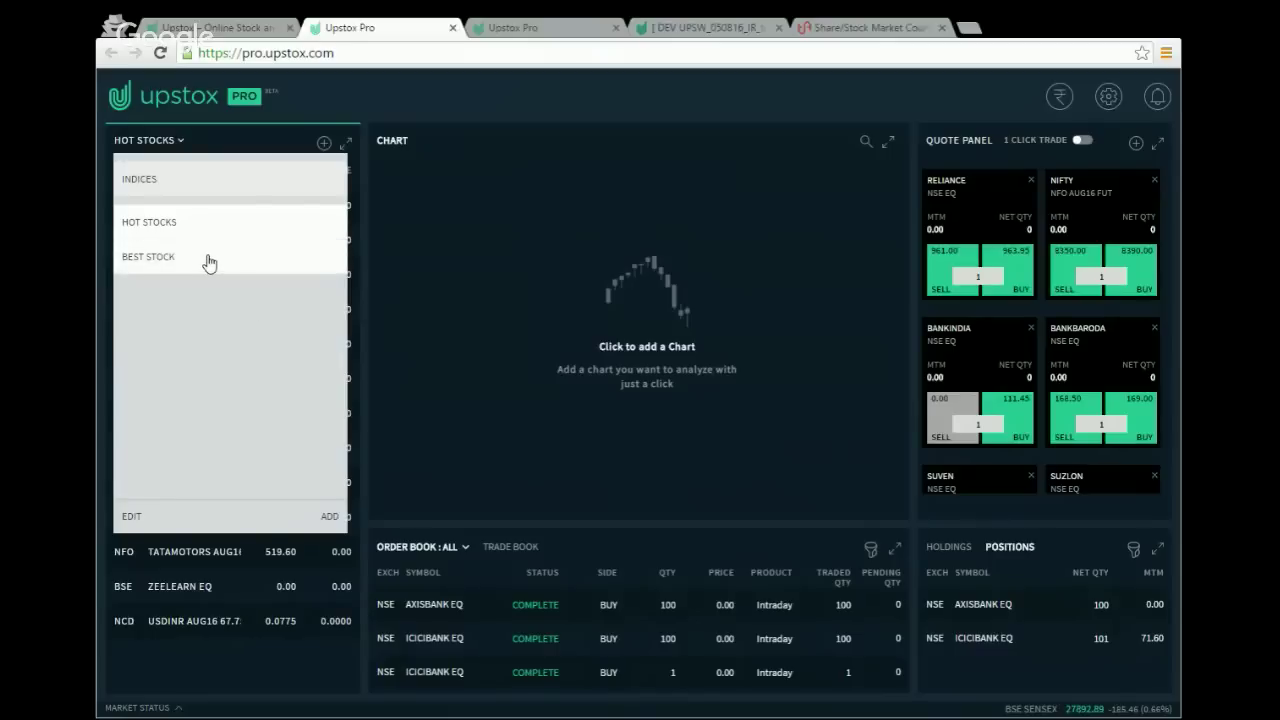
# - Open the empty BEST STOCK watchlist from the watchlist dropdown
pyautogui.click(150, 261)
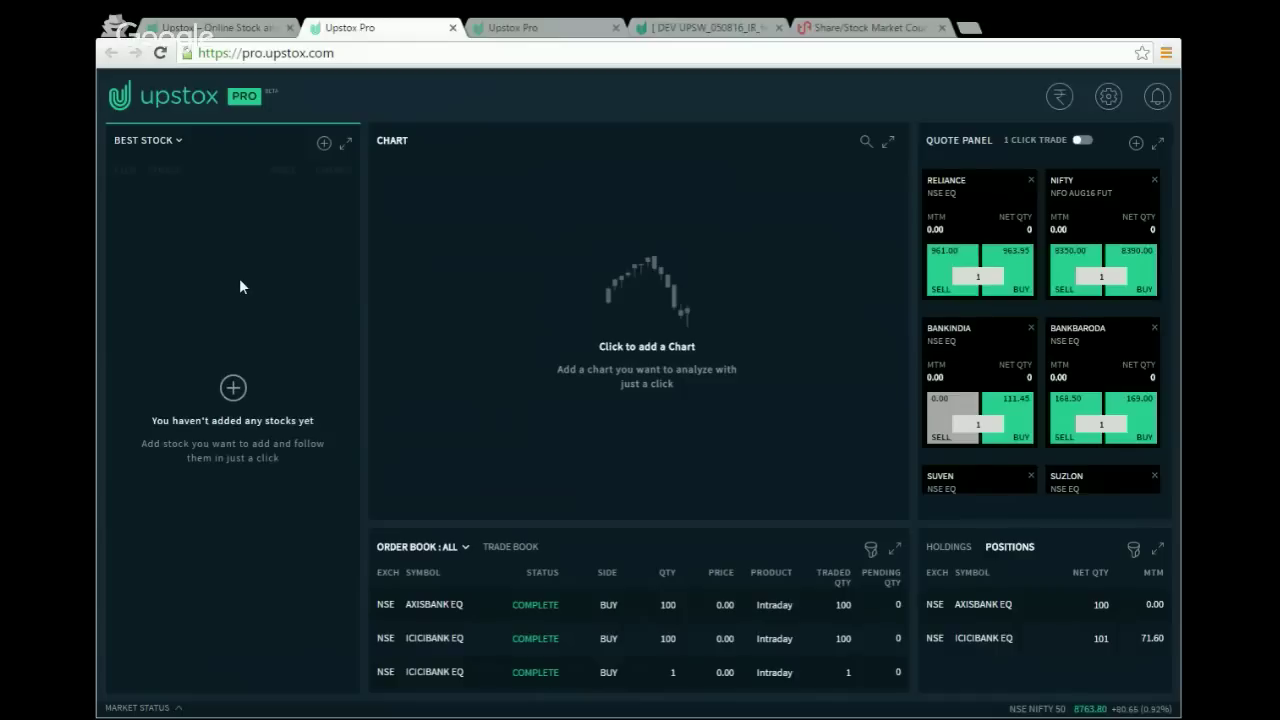
pyautogui.click(170, 145)
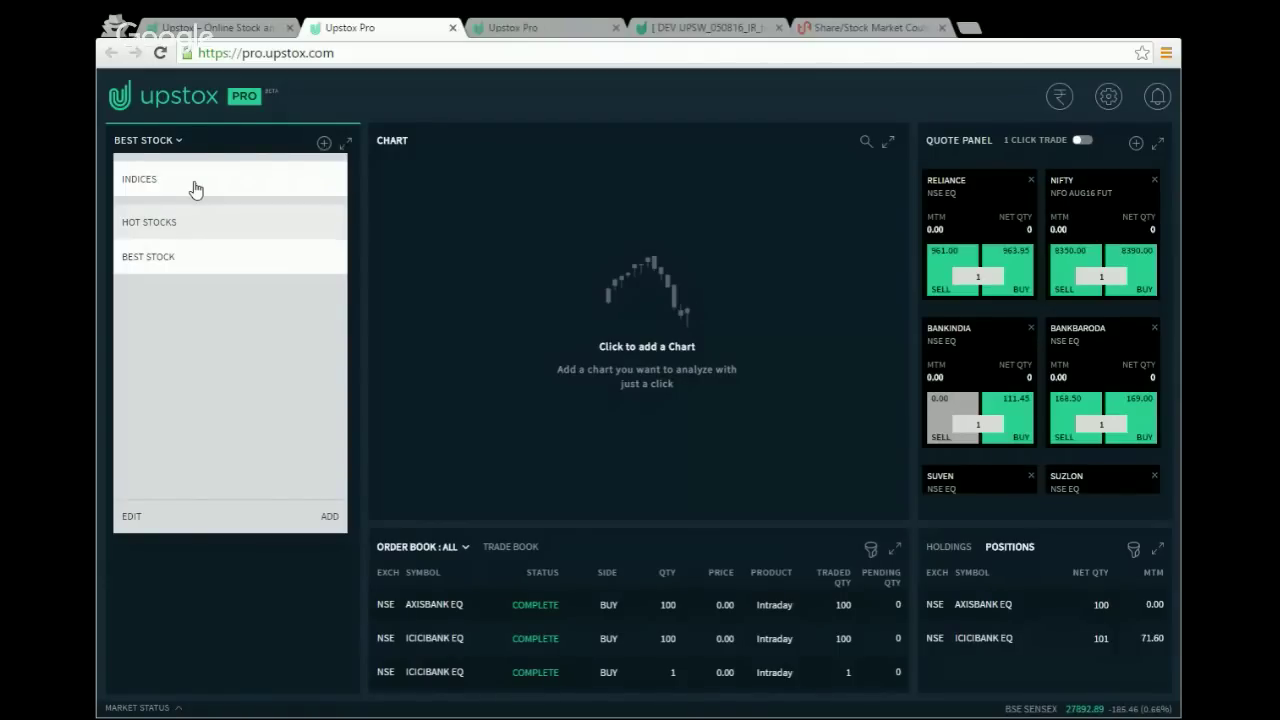
pyautogui.click(187, 262)
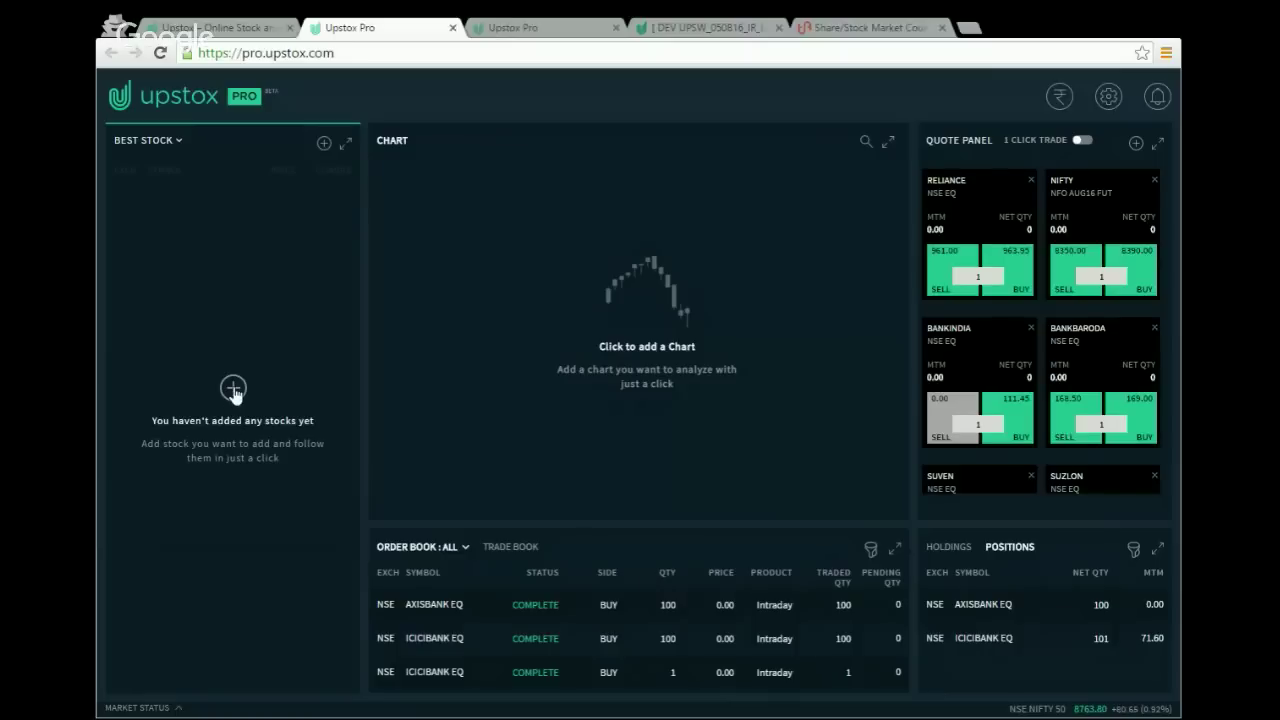
# - Search for 'reliance future' to add to the BEST STOCK watchlist
pyautogui.click(325, 146)
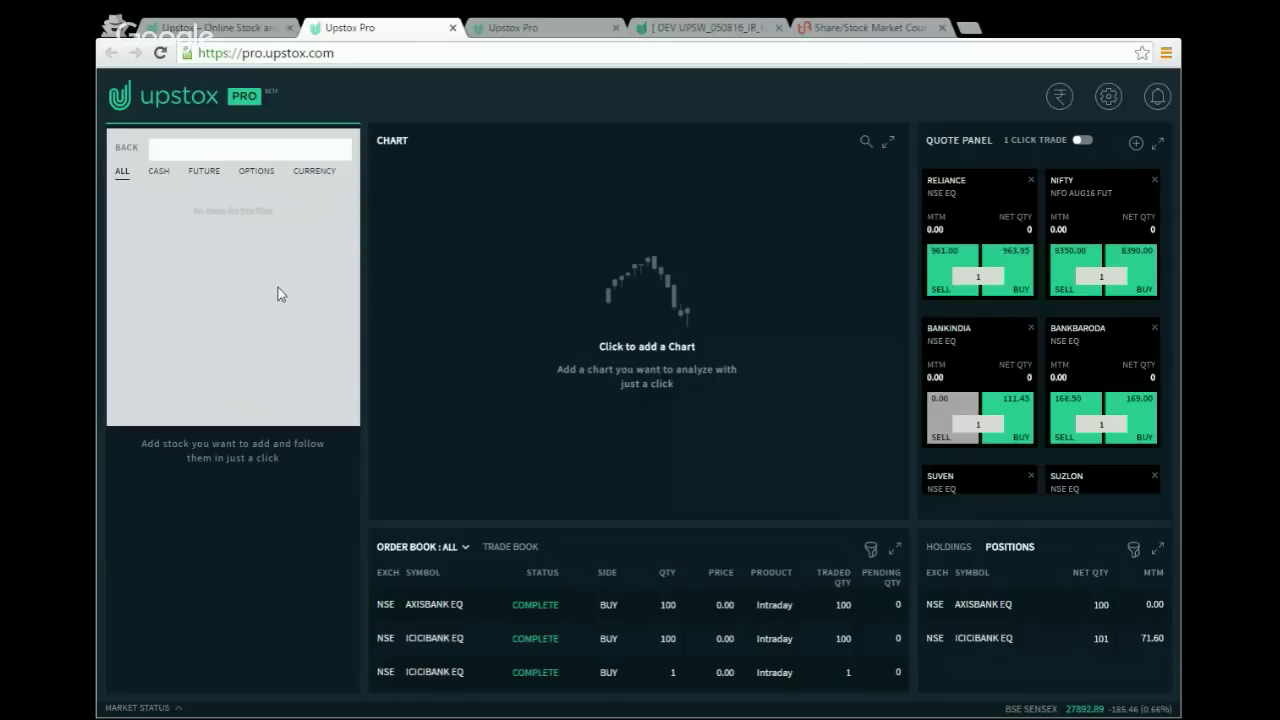
pyautogui.write('reliance')
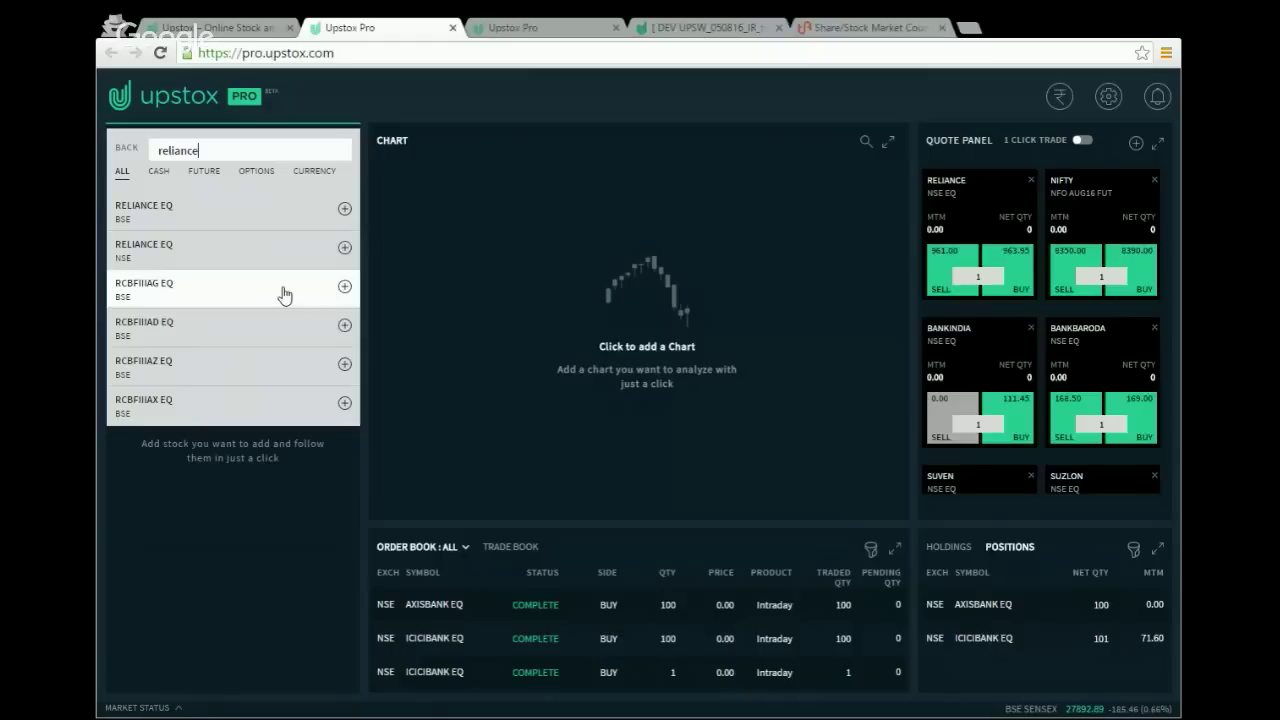
pyautogui.write('f')
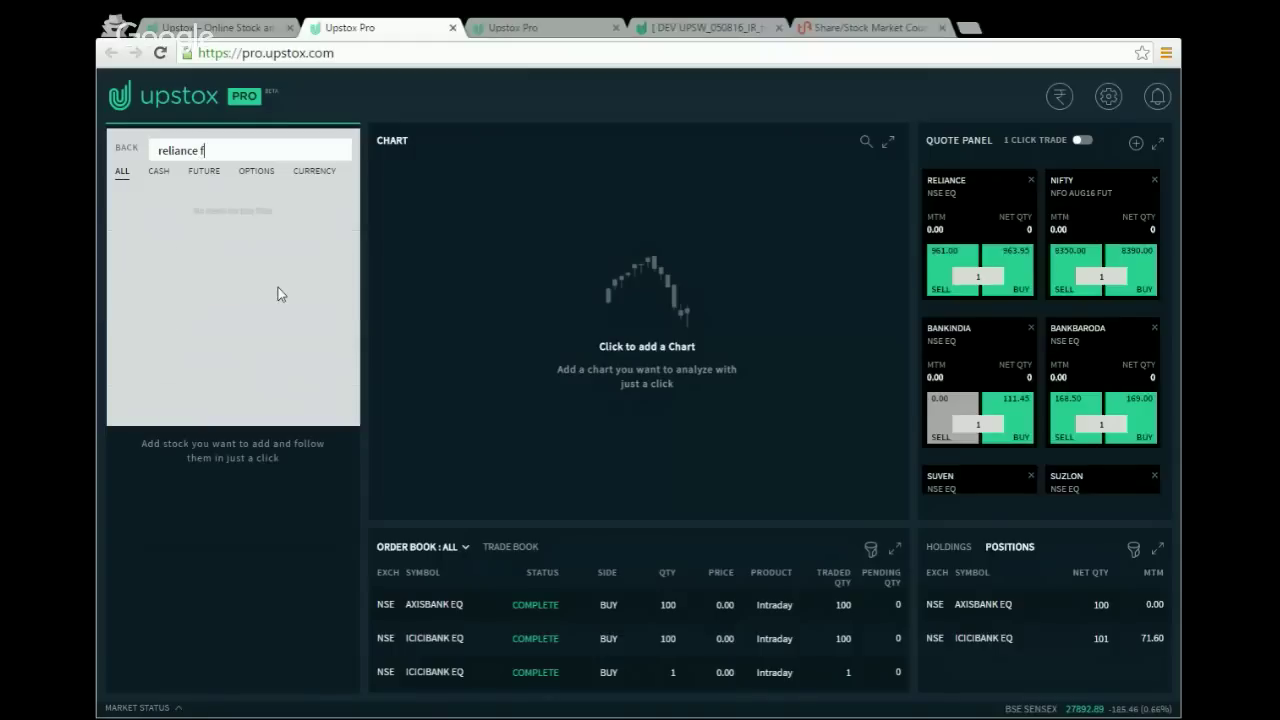
pyautogui.write('uture')
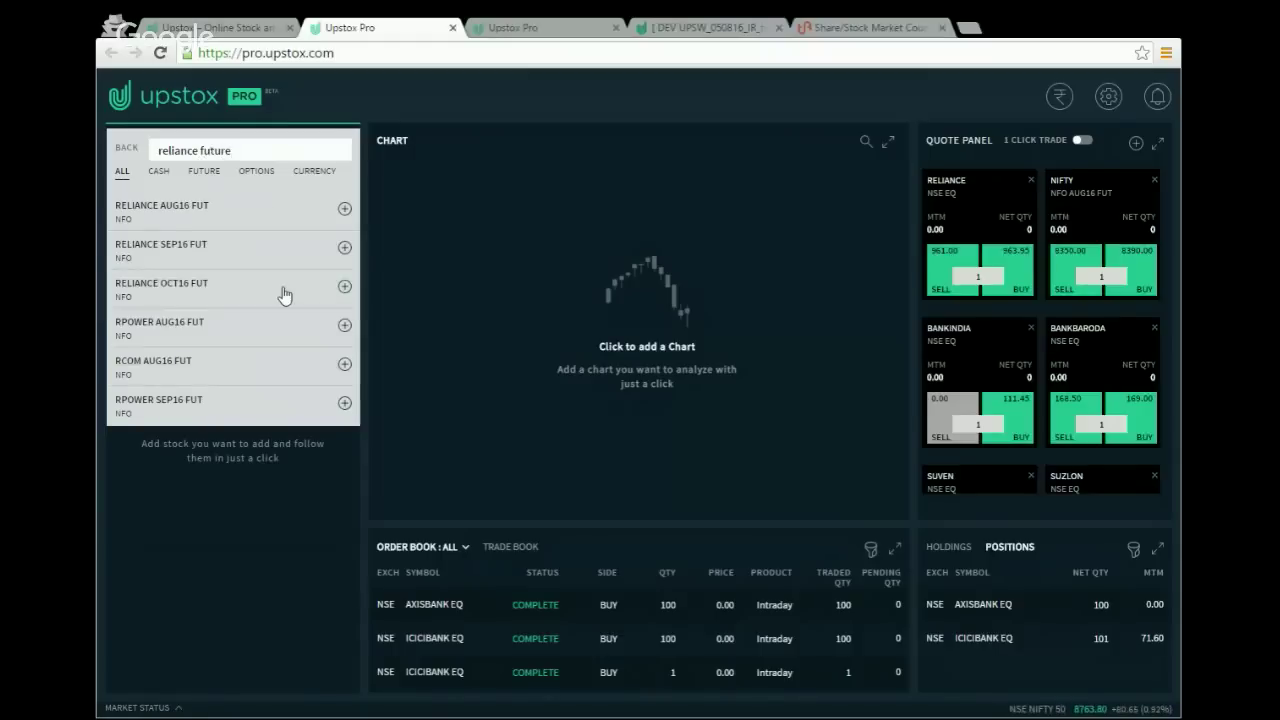
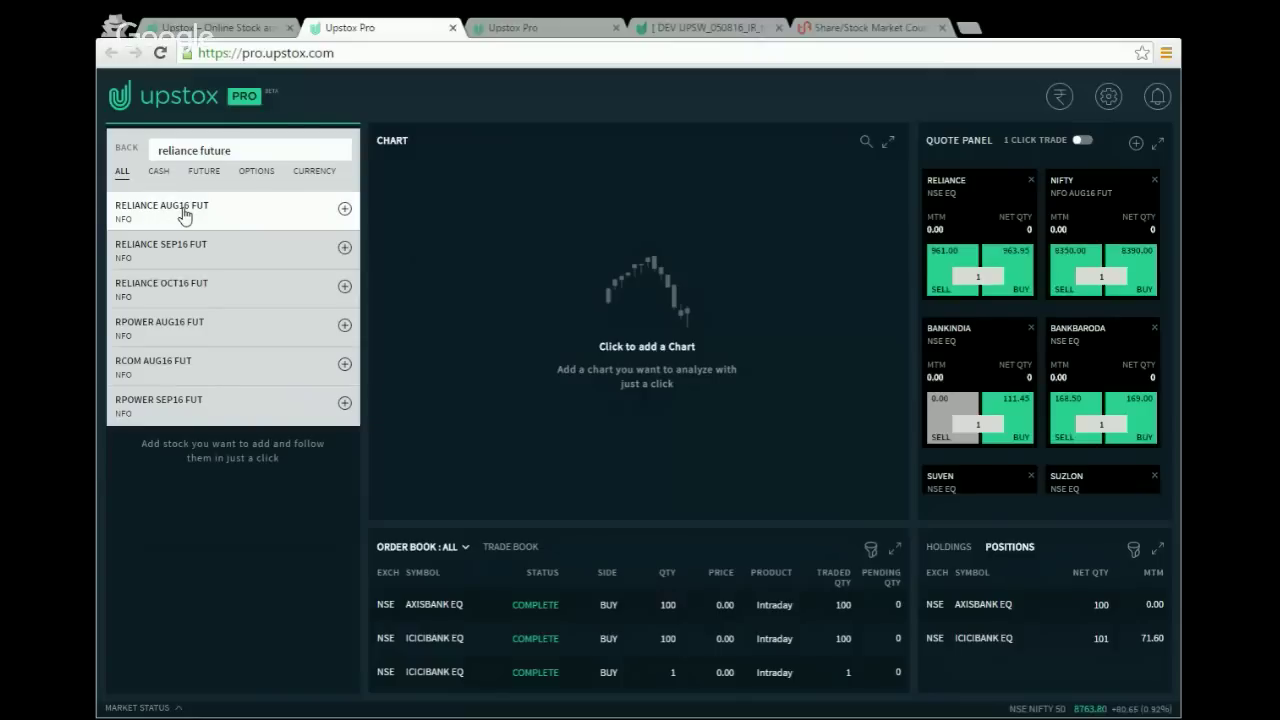
# - Add RELIANCE AUG16 FUT from the stock search to BEST STOCK and go back to the list
pyautogui.click(346, 211)
pyautogui.click(345, 210)
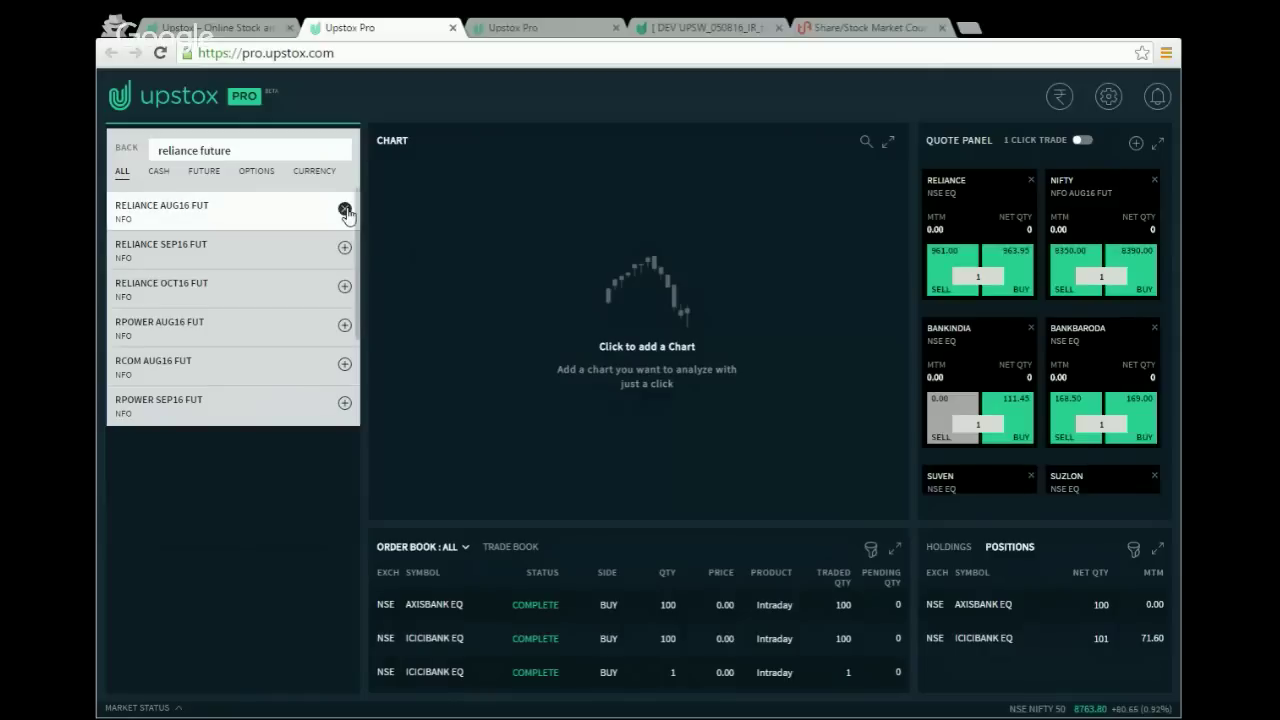
pyautogui.click(127, 149)
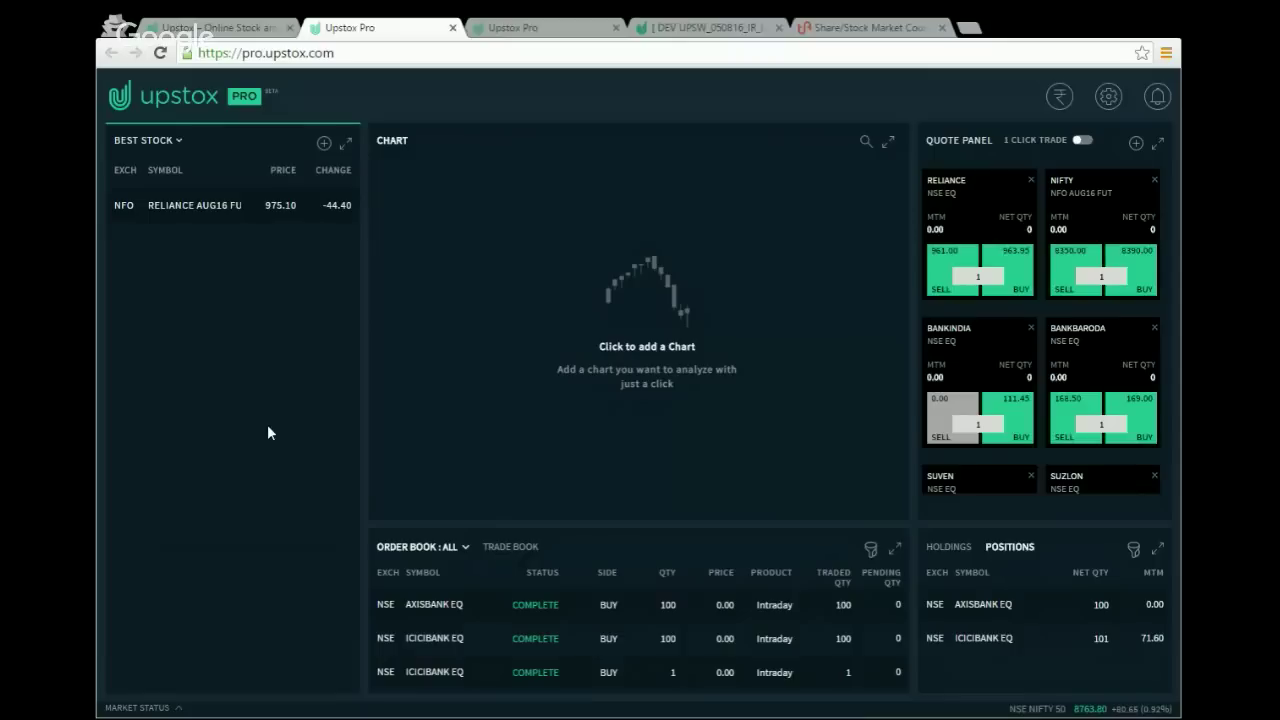
# - Delete the RELIANCE AUG16 FUT row from BEST STOCK, then open a fresh stock search
pyautogui.rightClick(186, 212)
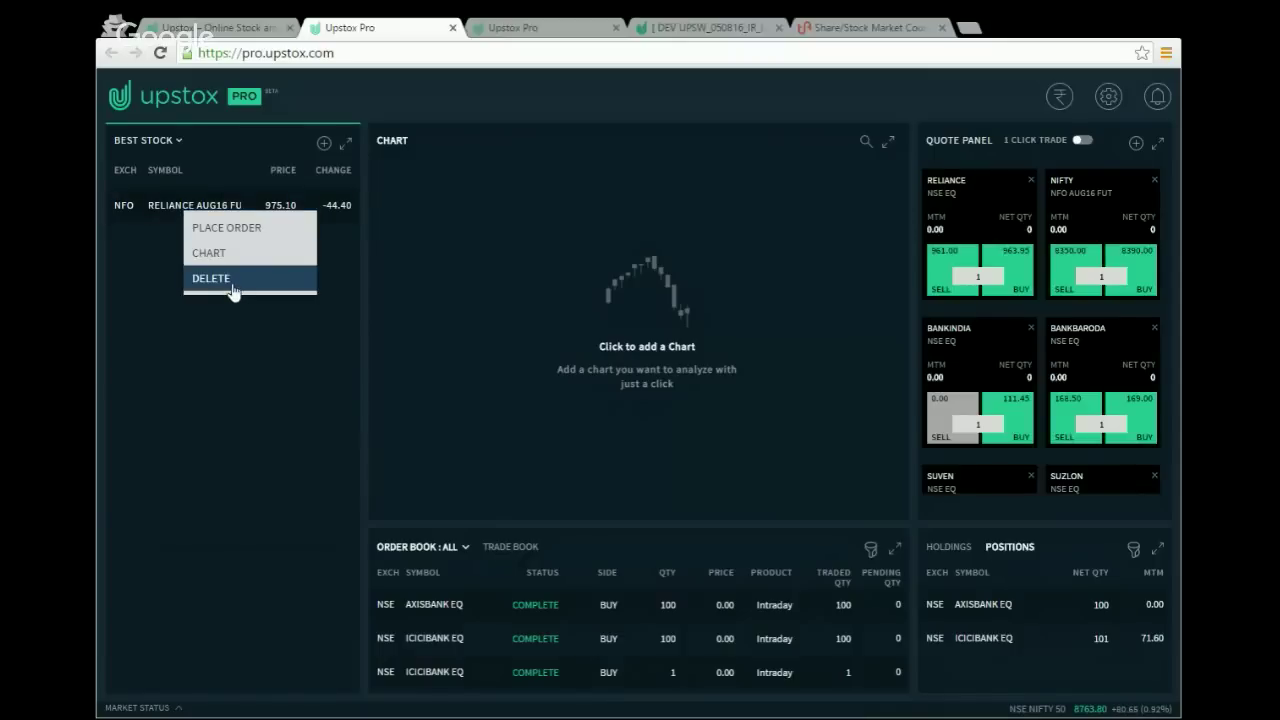
pyautogui.click(323, 143)
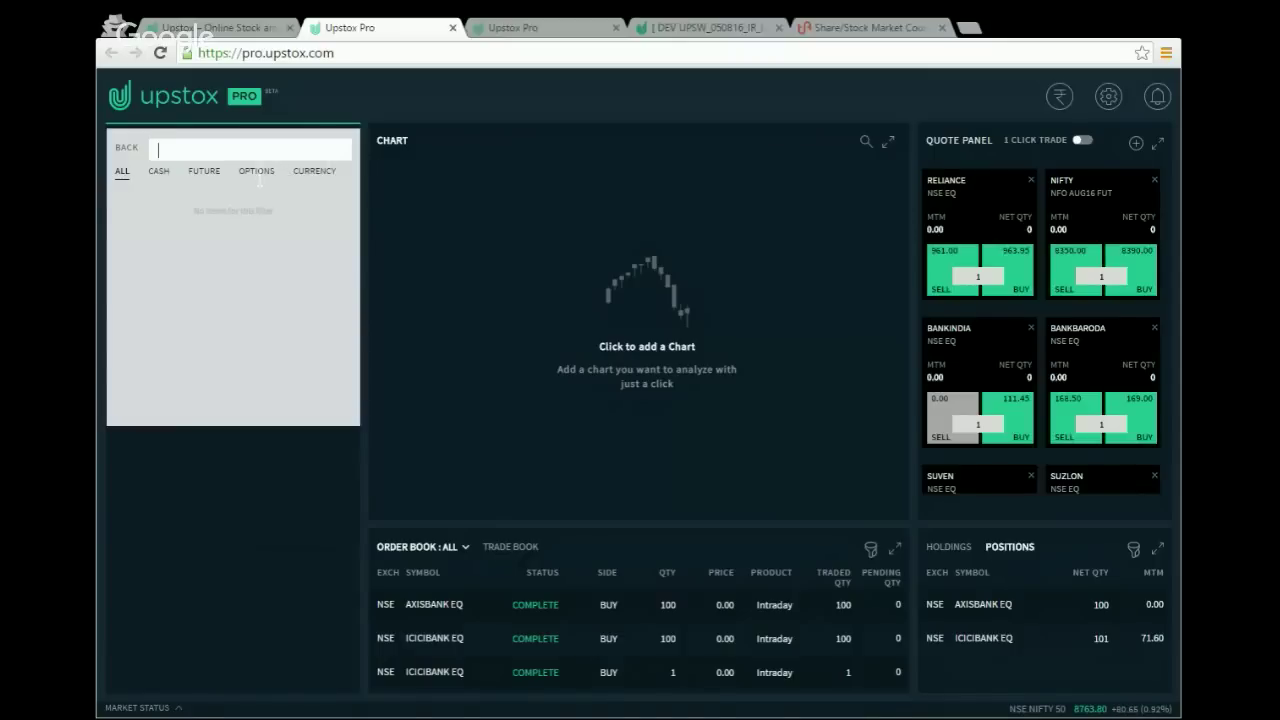
pyautogui.write('relia')
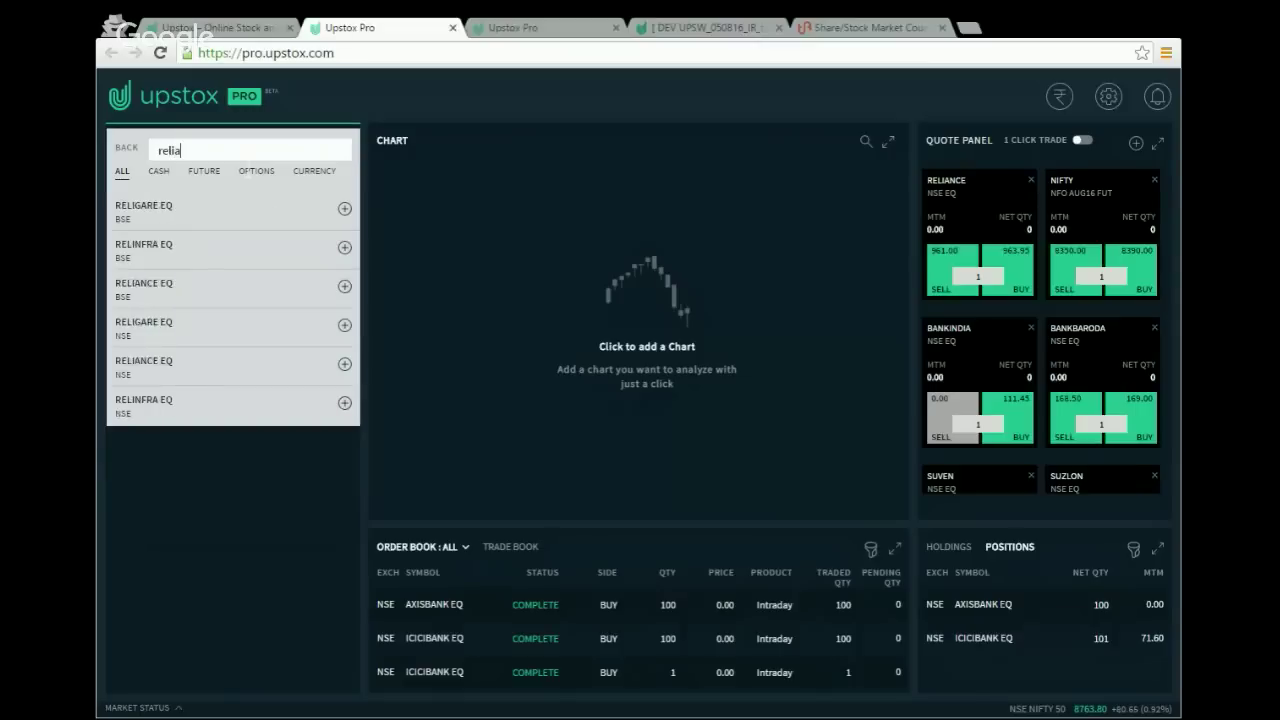
pyautogui.write('nce ')
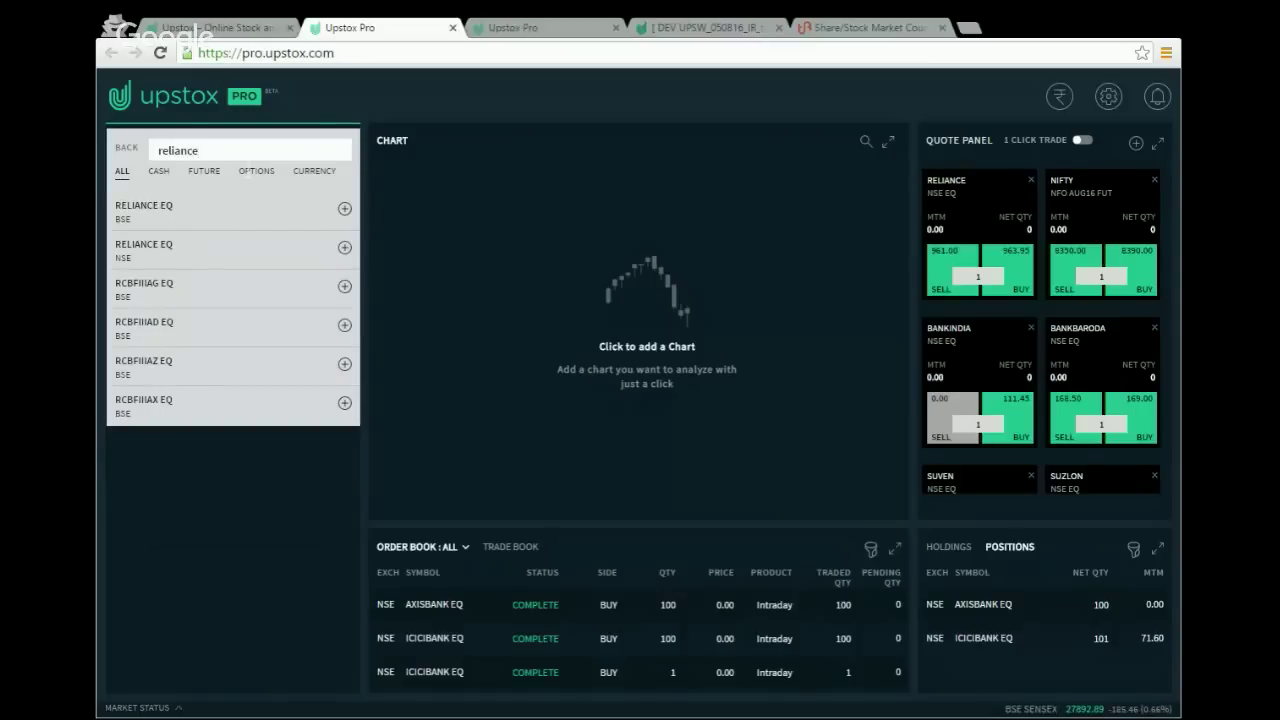
pyautogui.write('future')
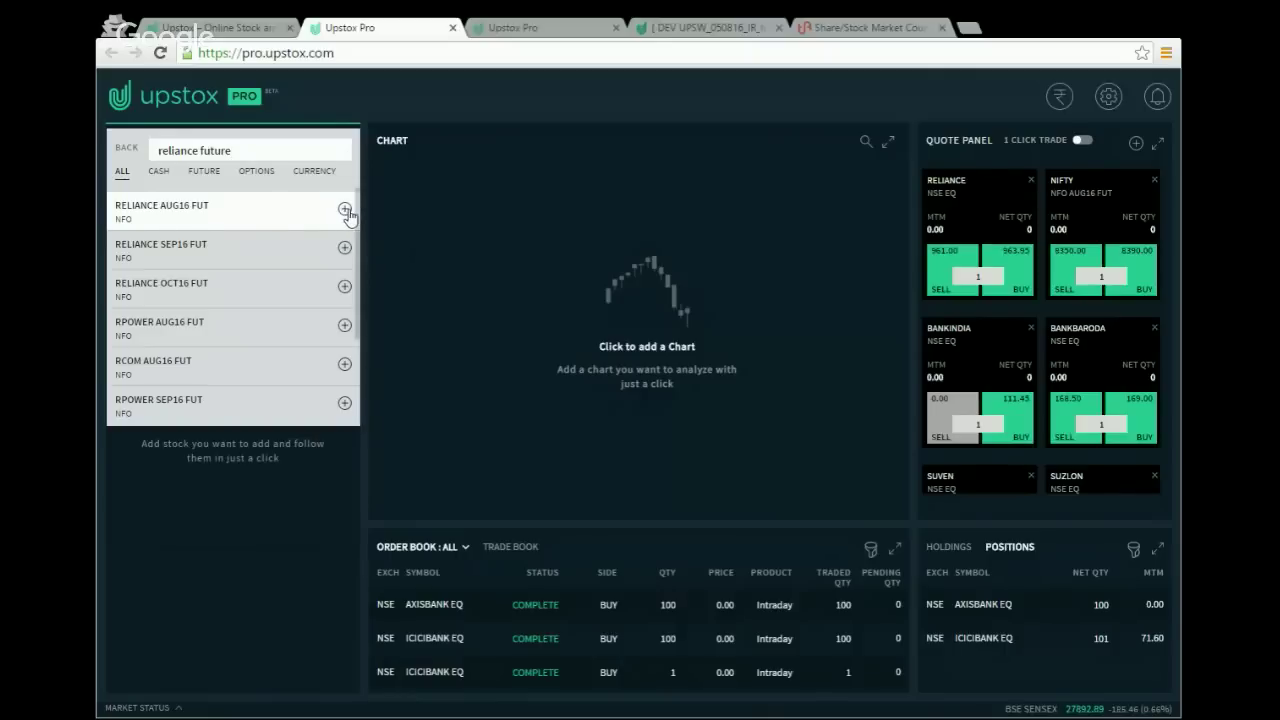
pyautogui.click(124, 150)
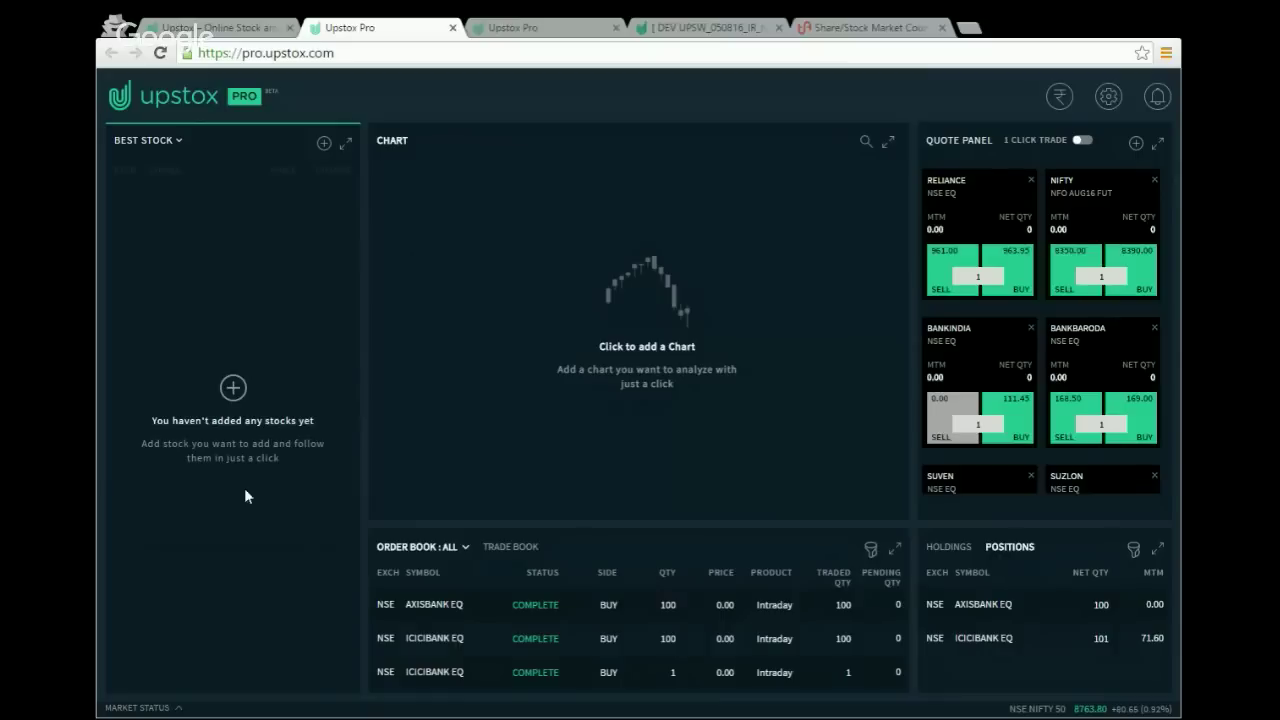
pyautogui.click(323, 145)
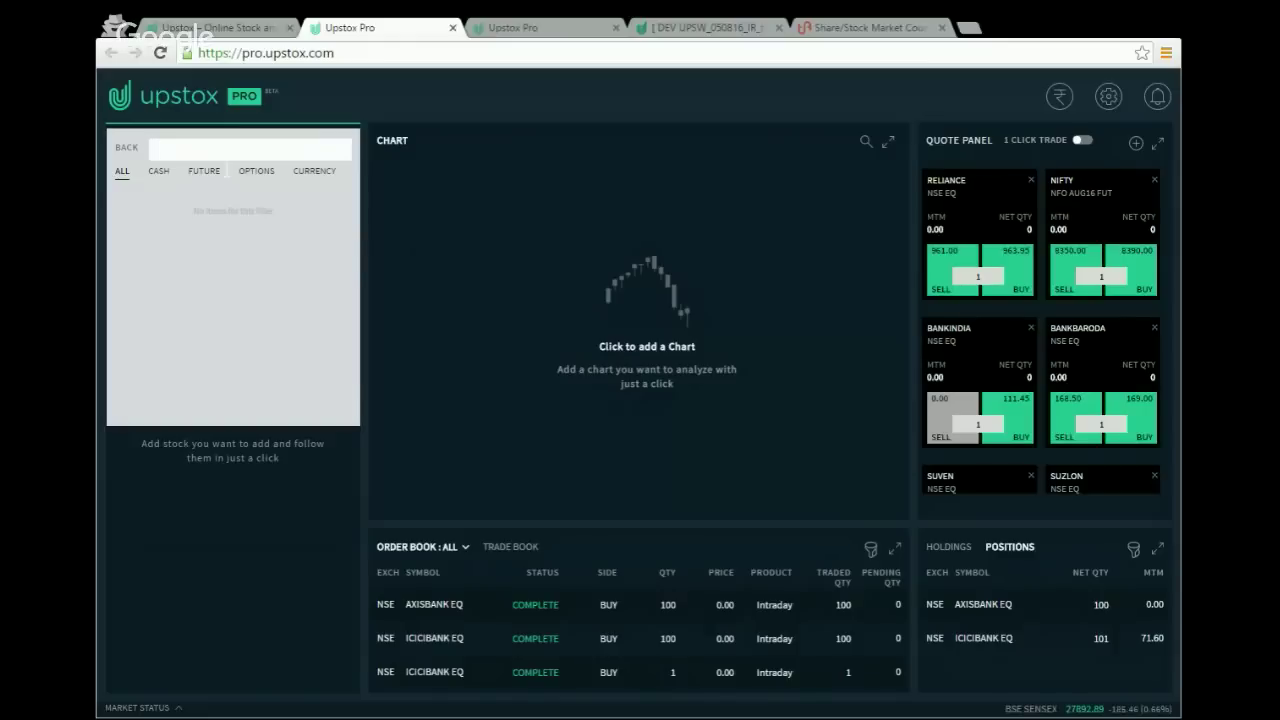
# - Search NIFTY 8500 options and add the AUG16 8500PE put and 8500CE call
pyautogui.write('nif')
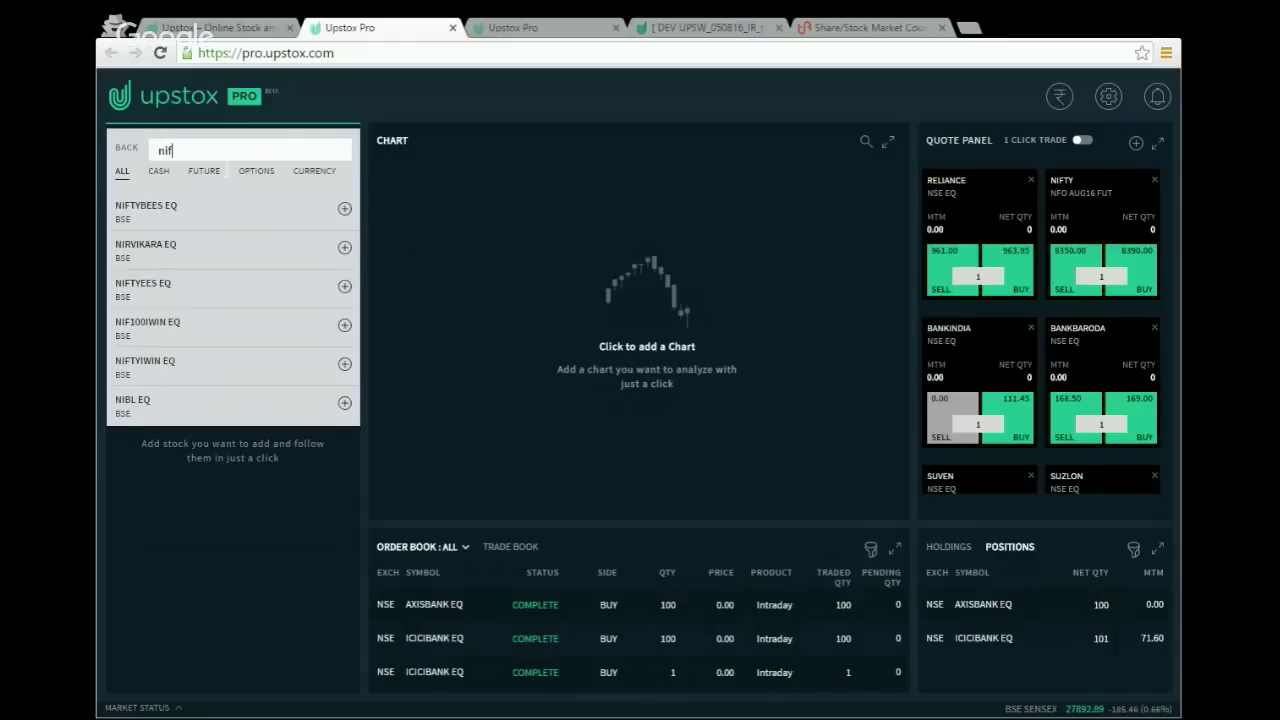
pyautogui.write('ty call')
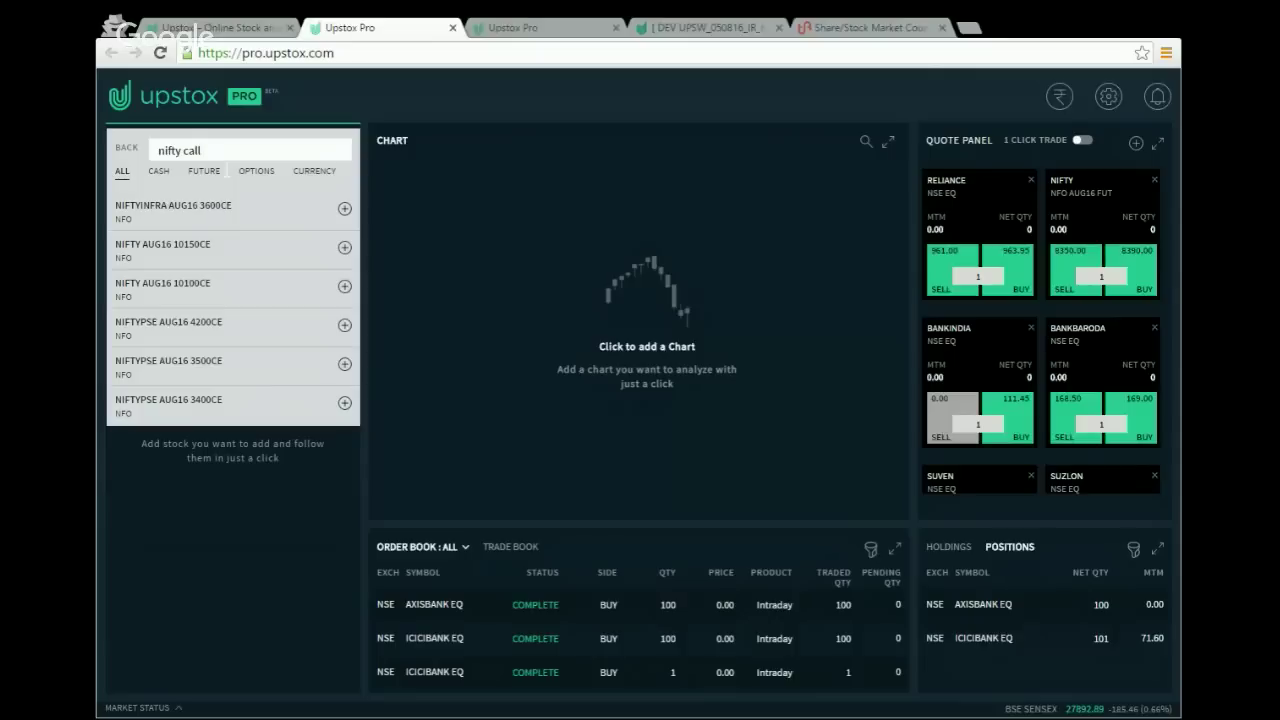
pyautogui.write(' 8500')
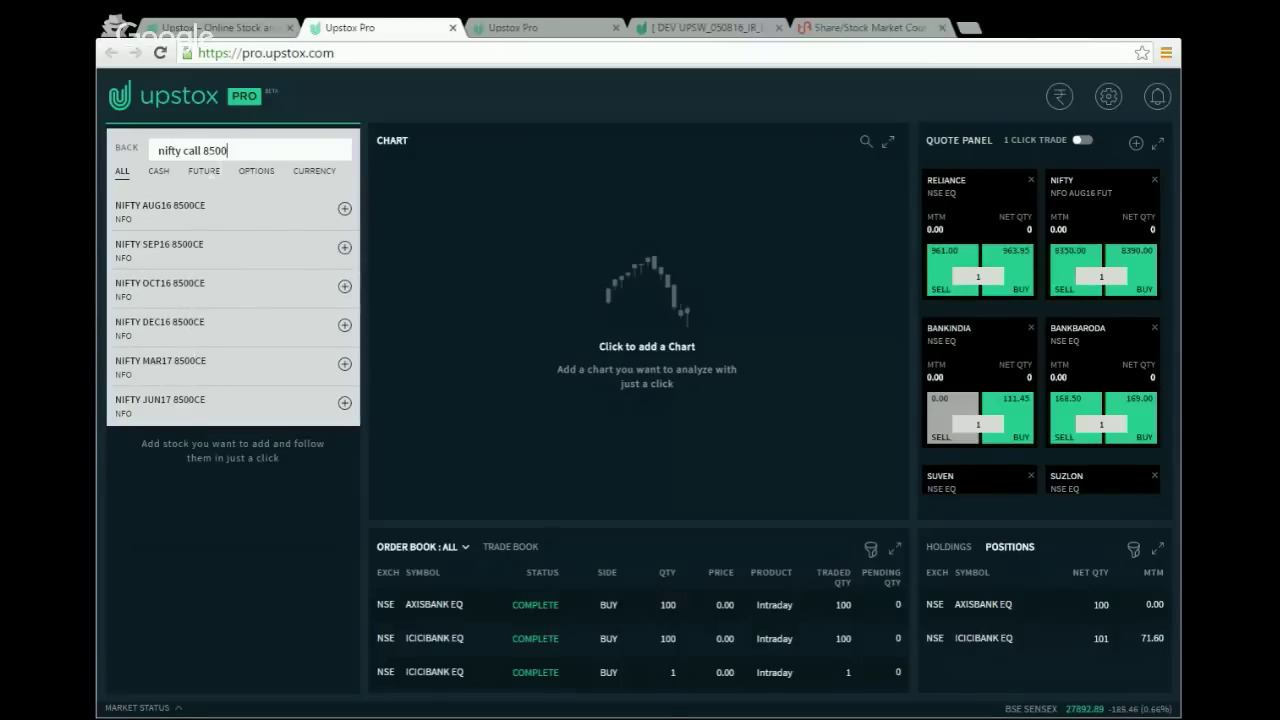
pyautogui.press('BackSpace')
pyautogui.press('BackSpace')
pyautogui.press('BackSpace')
pyautogui.press('BackSpace')
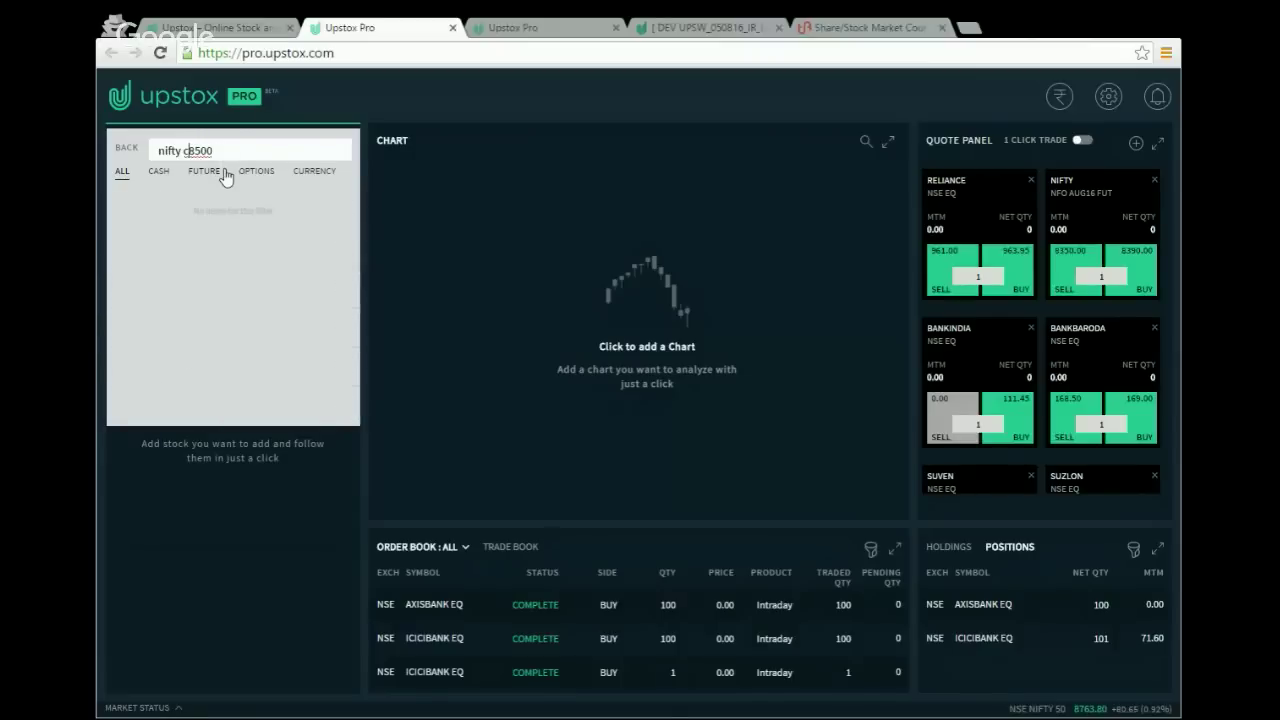
pyautogui.press('BackSpace')
pyautogui.write('put')
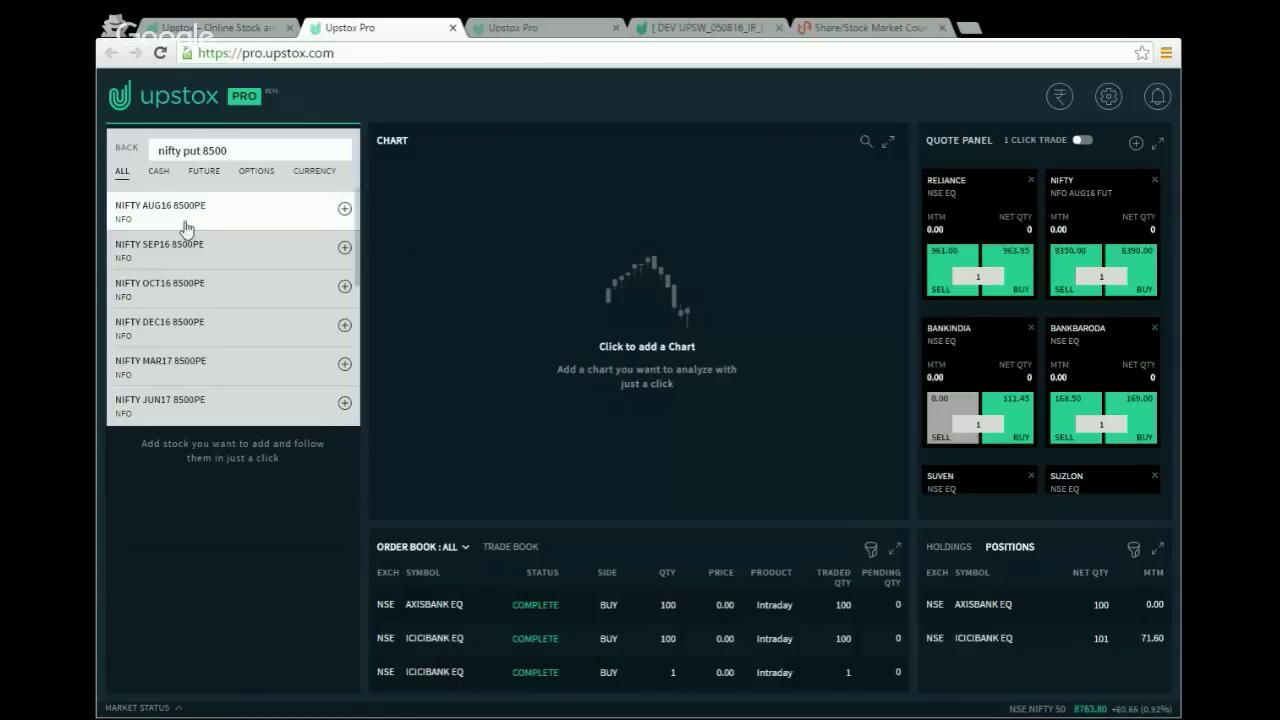
pyautogui.click(345, 210)
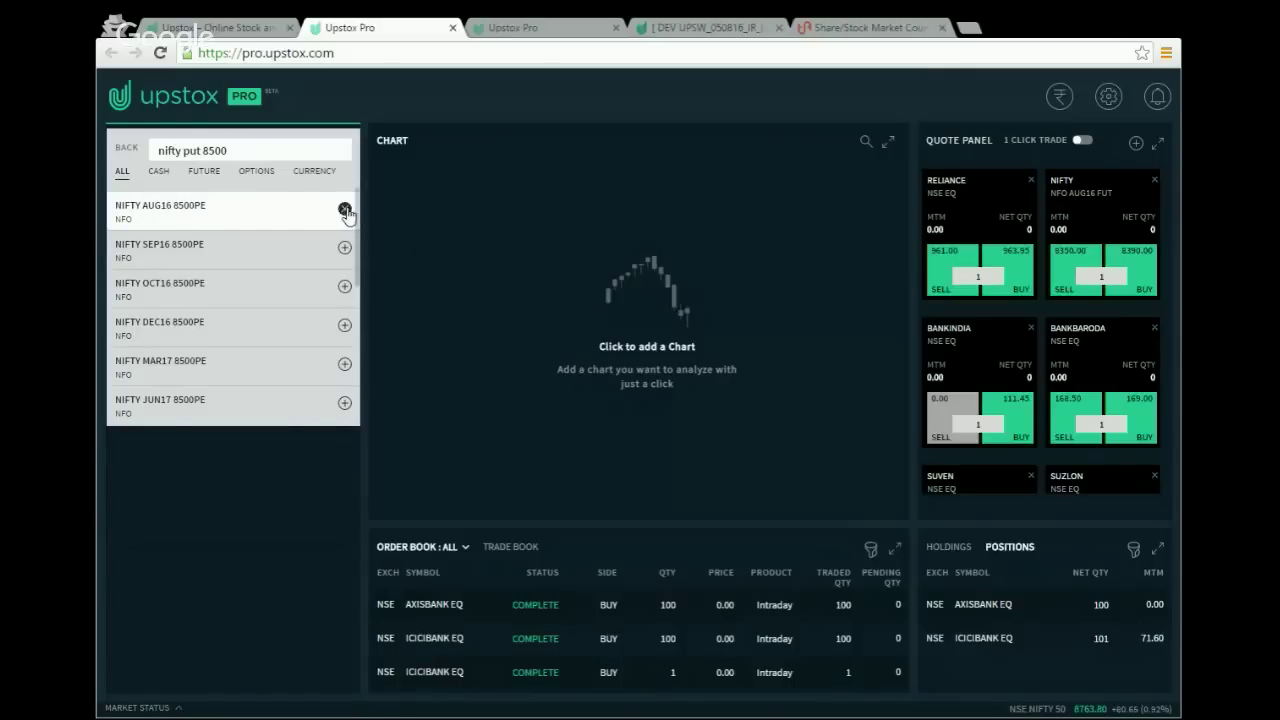
pyautogui.press('BackSpace')
pyautogui.press('BackSpace')
pyautogui.press('BackSpace')
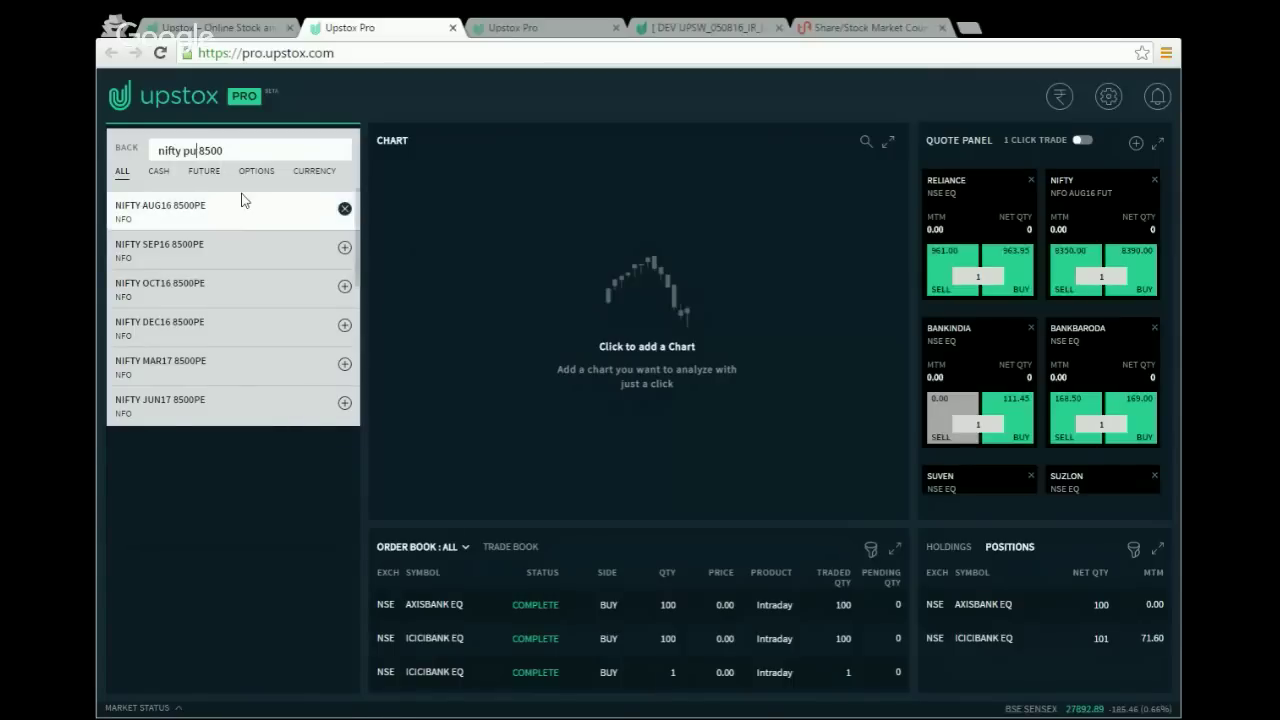
pyautogui.write('call')
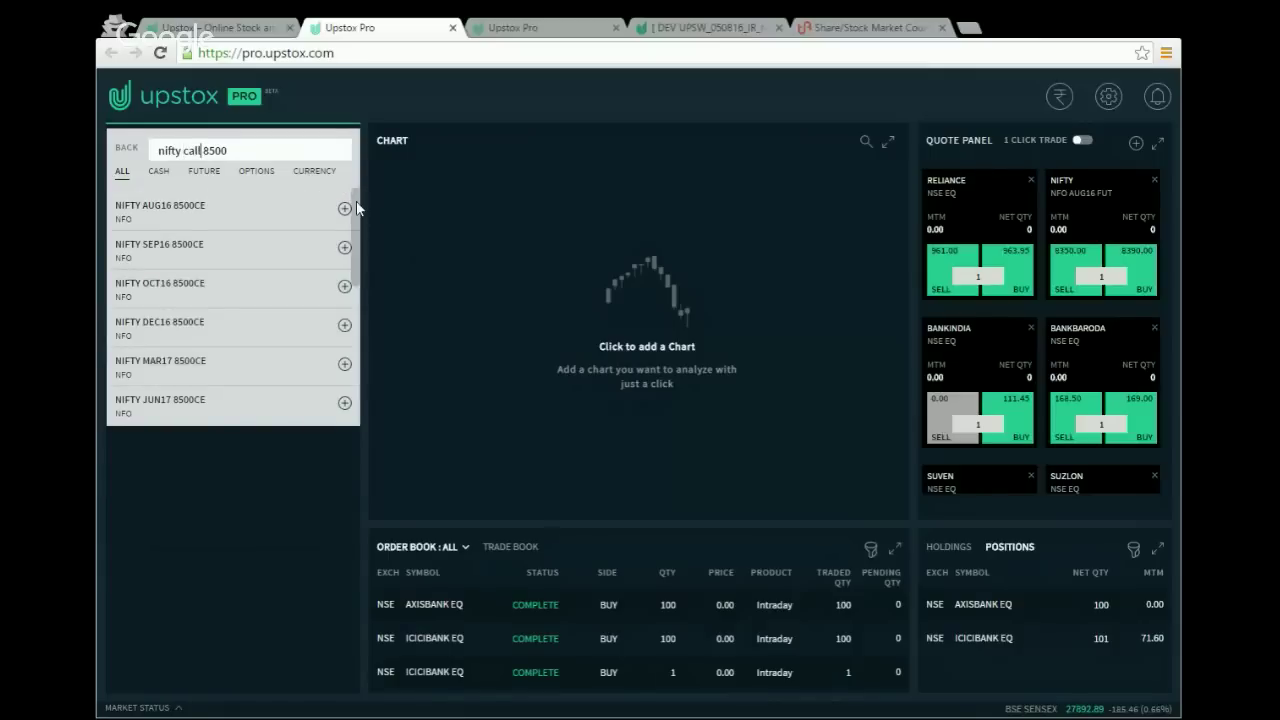
pyautogui.click(344, 209)
# - Search 'nifty future' for NIFTY AUG16 FUT and return to the watchlist
pyautogui.moveTo(229, 150); pyautogui.dragTo(184, 150)
pyautogui.write('future')
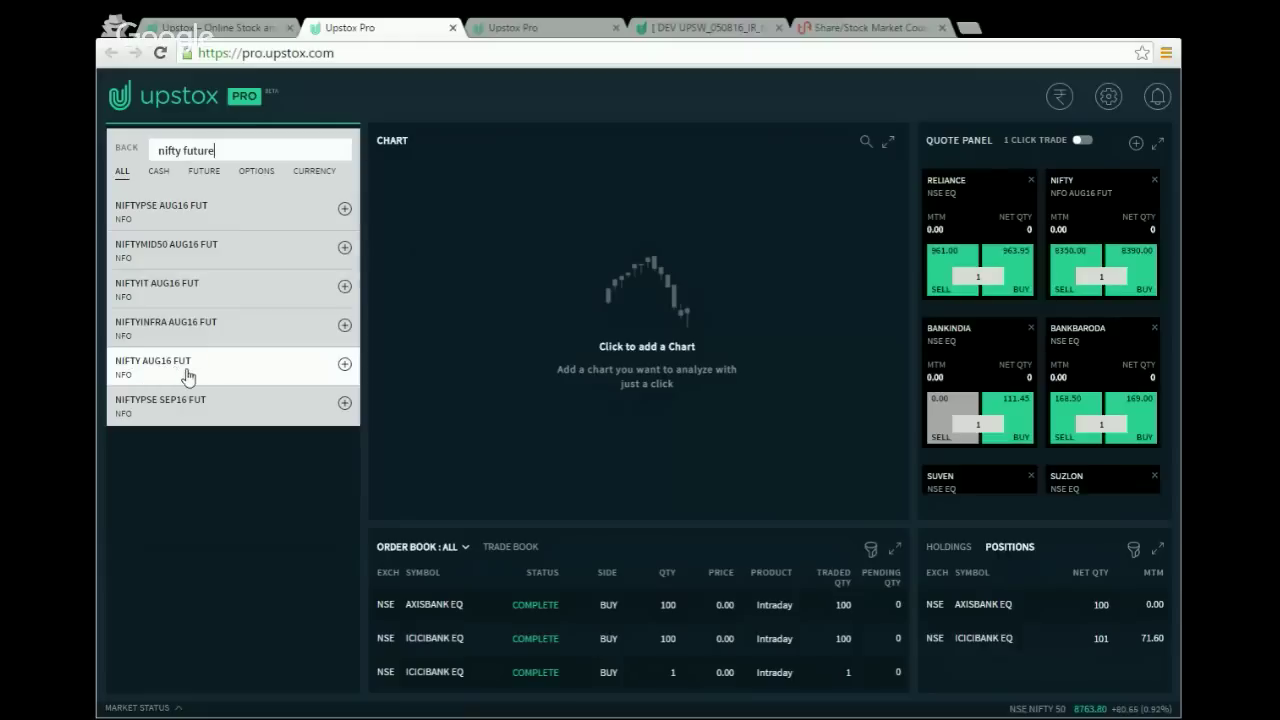
pyautogui.click(130, 148)
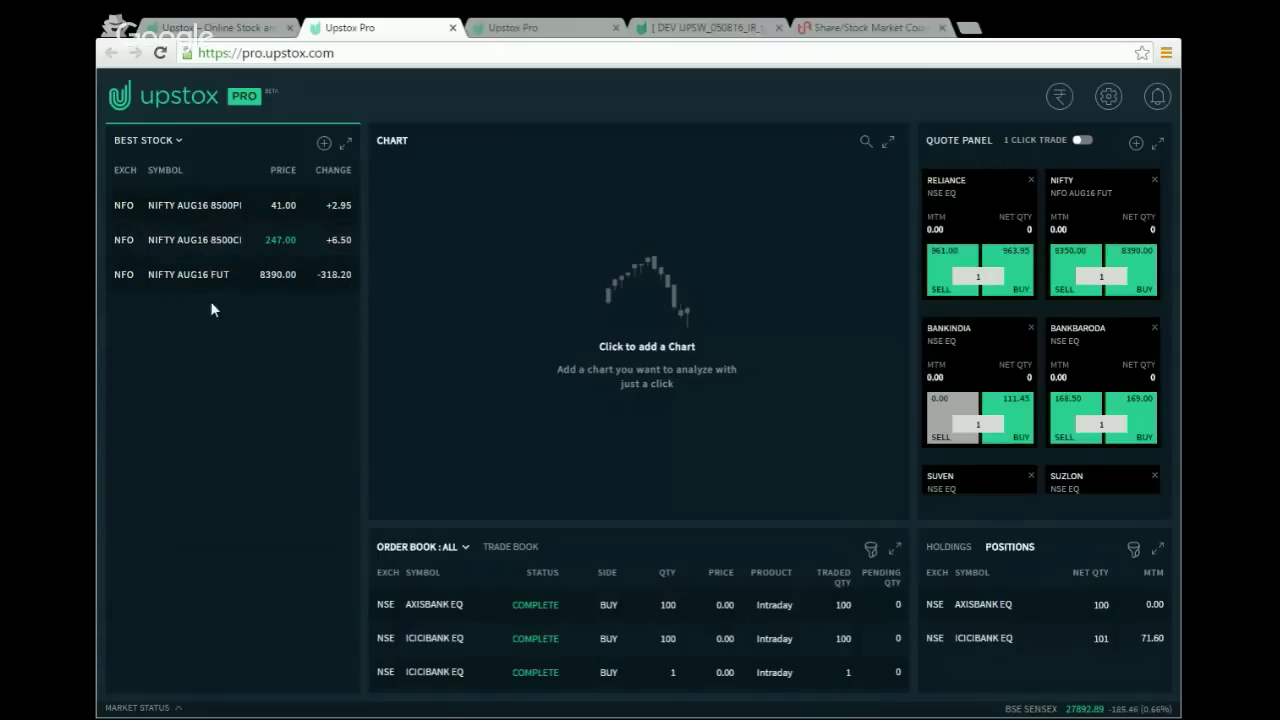
# - Look through the NIFTY contract rows' action menus and view the NIFTY AUG16 FUT chart
pyautogui.rightClick(162, 281)
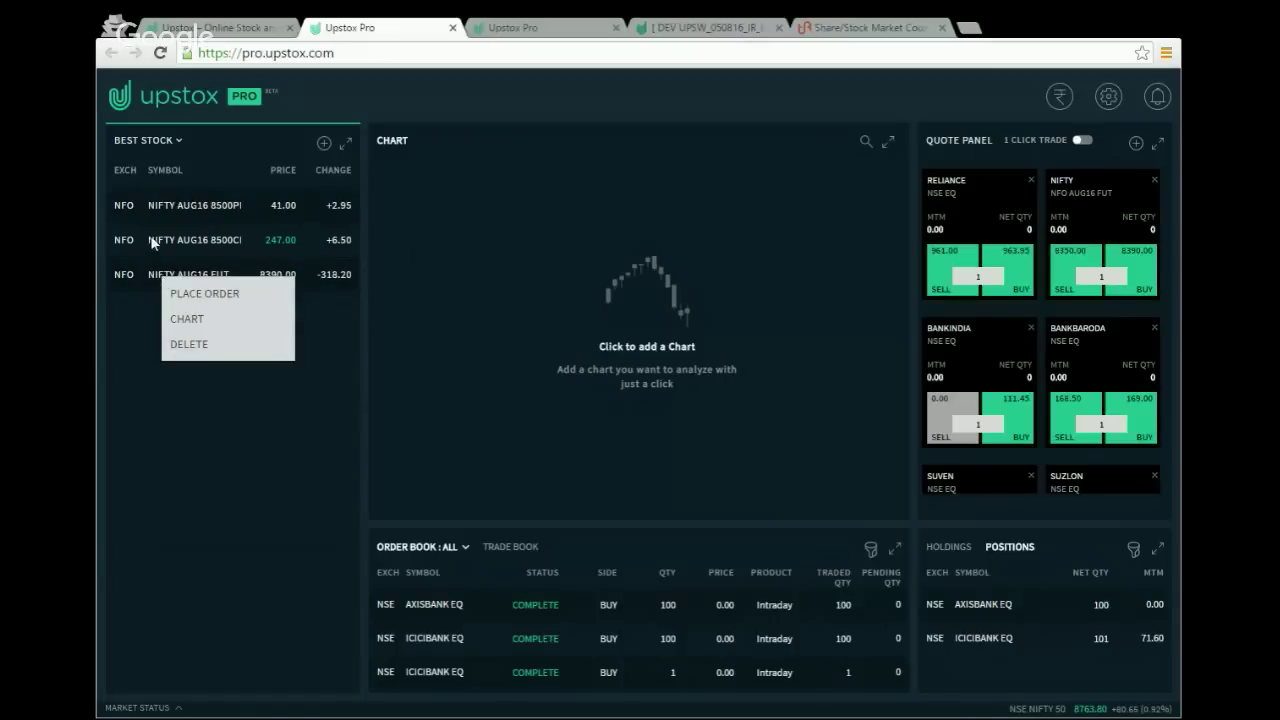
pyautogui.rightClick(153, 242)
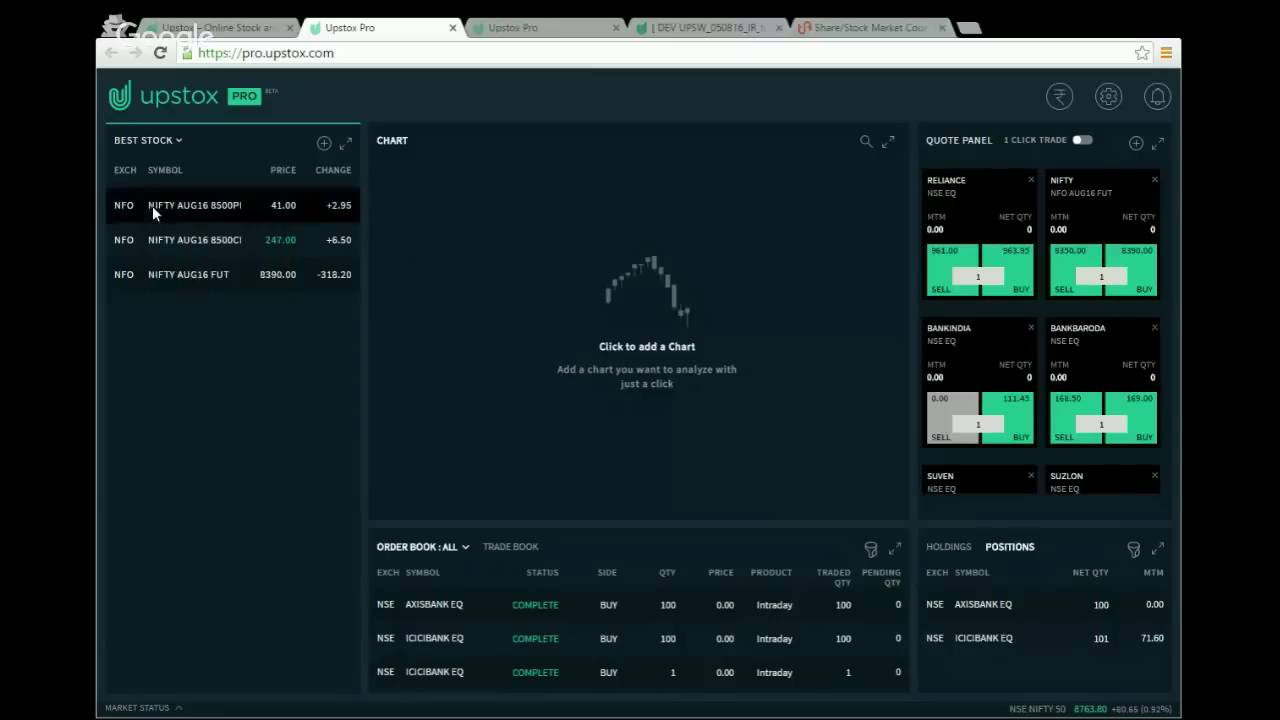
pyautogui.rightClick(150, 272)
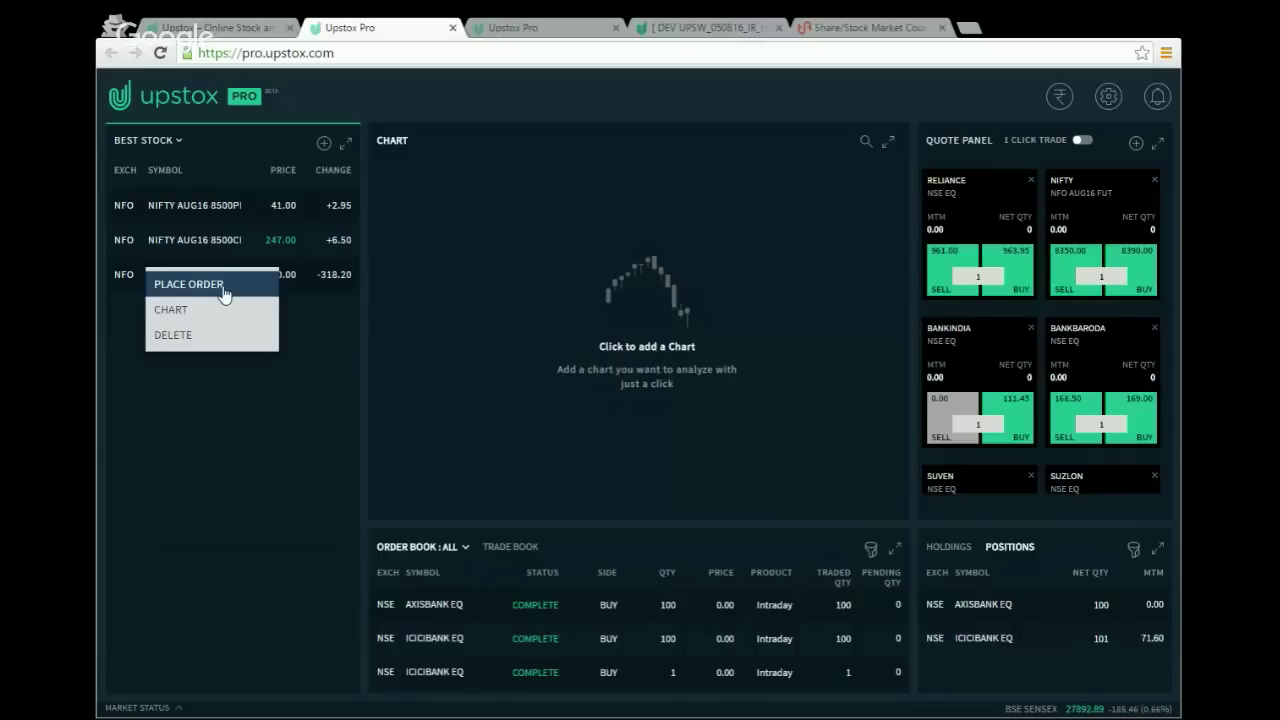
pyautogui.click(172, 314)
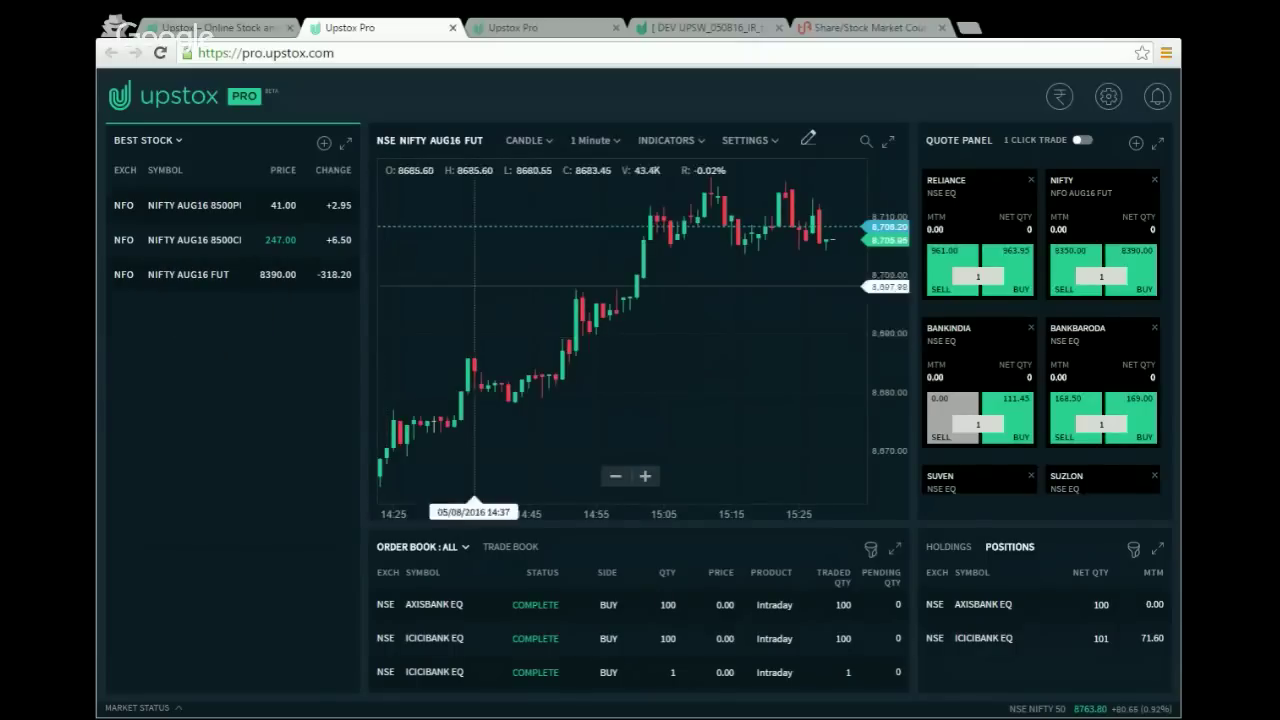
pyautogui.rightClick(176, 286)
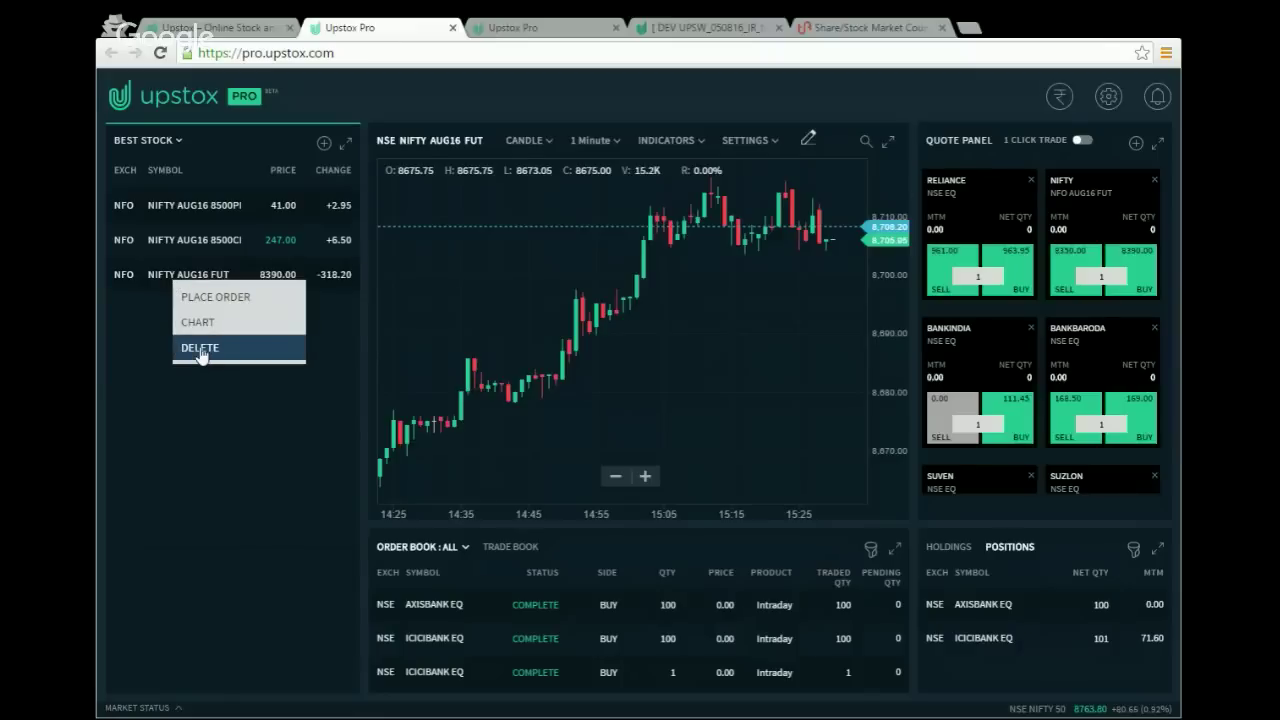
# - Dismiss the action menu and switch the watchlist to HOT STOCKS
pyautogui.click(210, 411)
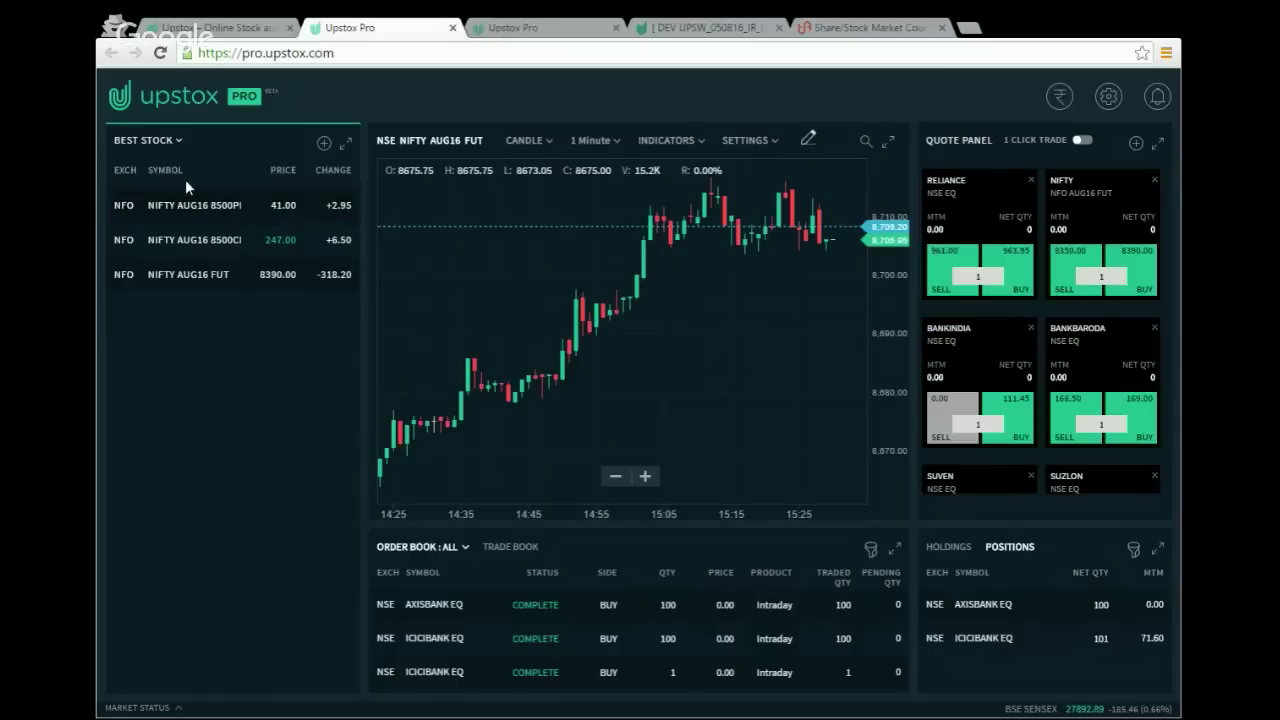
pyautogui.click(153, 145)
pyautogui.click(145, 221)
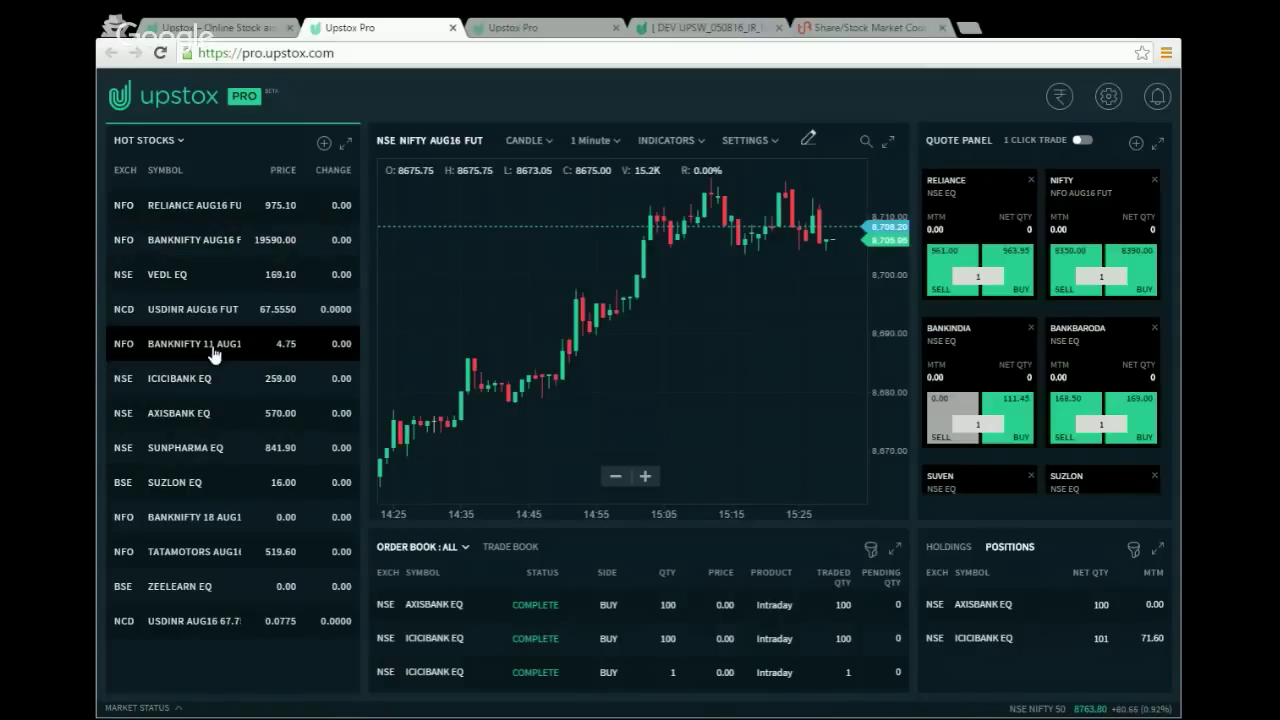
# - Keep HOT STOCKS selected and drag ZEELEARN EQ above RELIANCE AUG16 FUT to the top
pyautogui.click(168, 143)
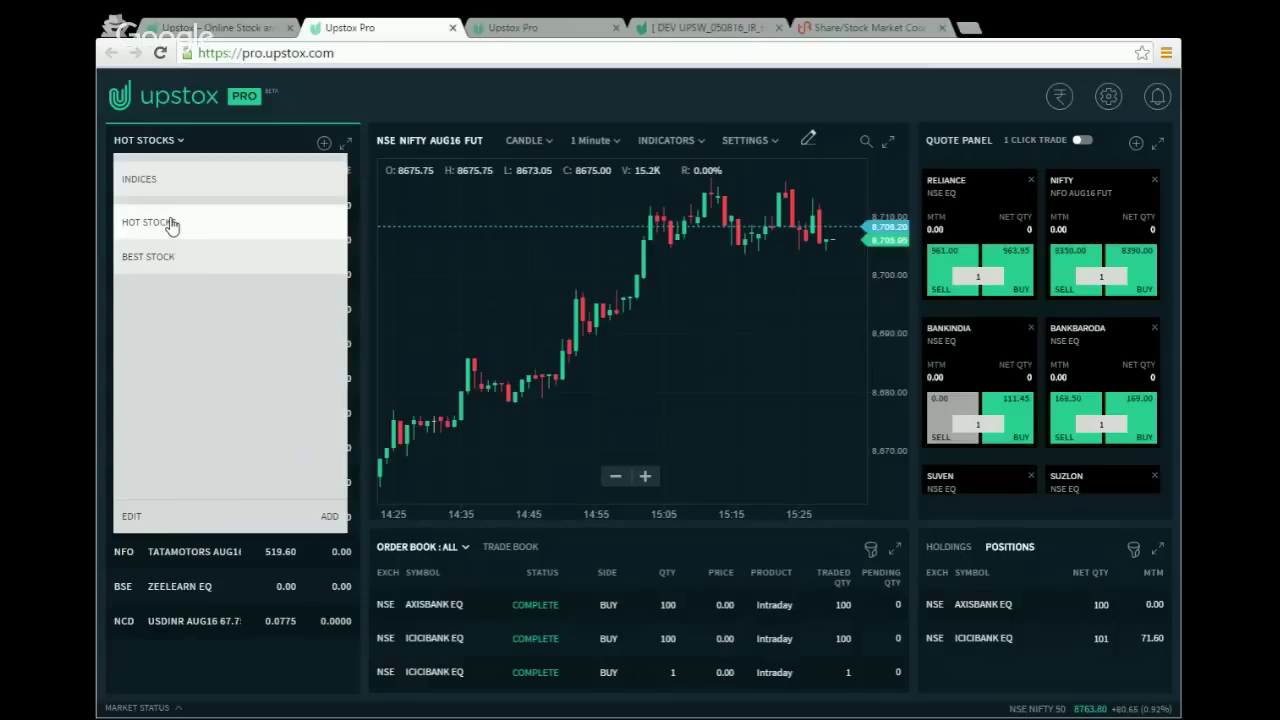
pyautogui.click(171, 225)
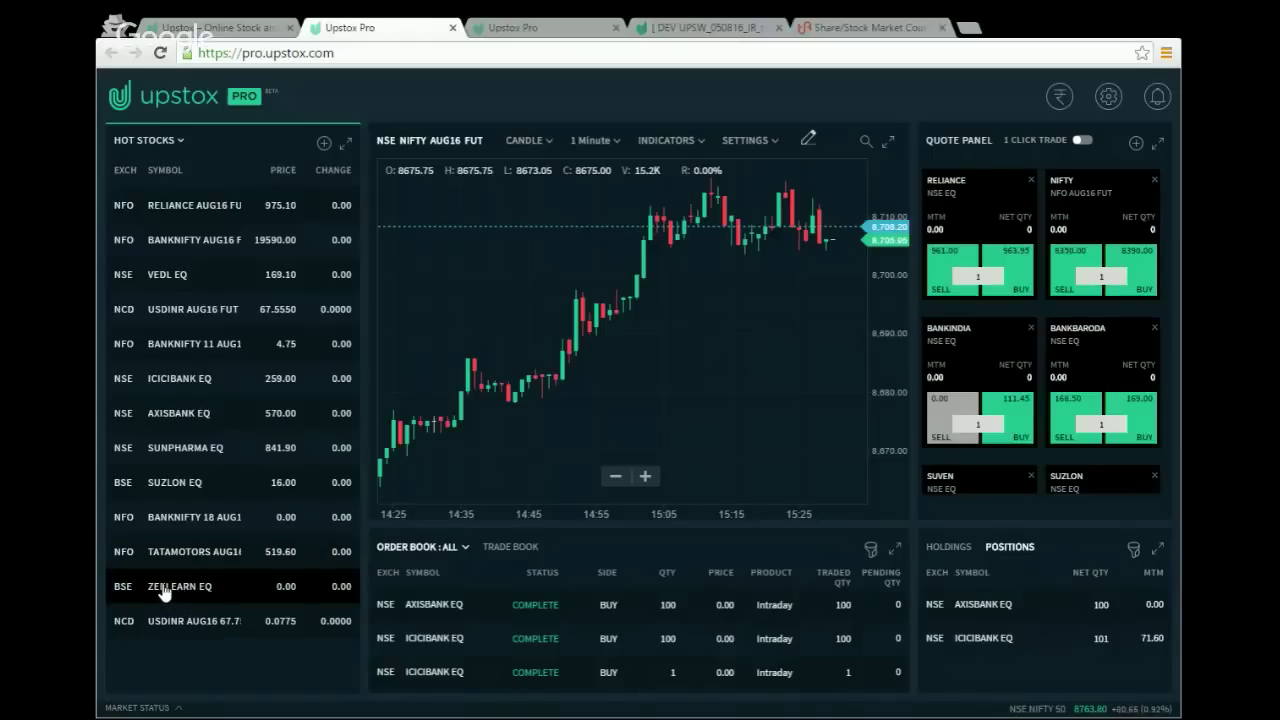
pyautogui.moveTo(163, 592); pyautogui.dragTo(170, 207)
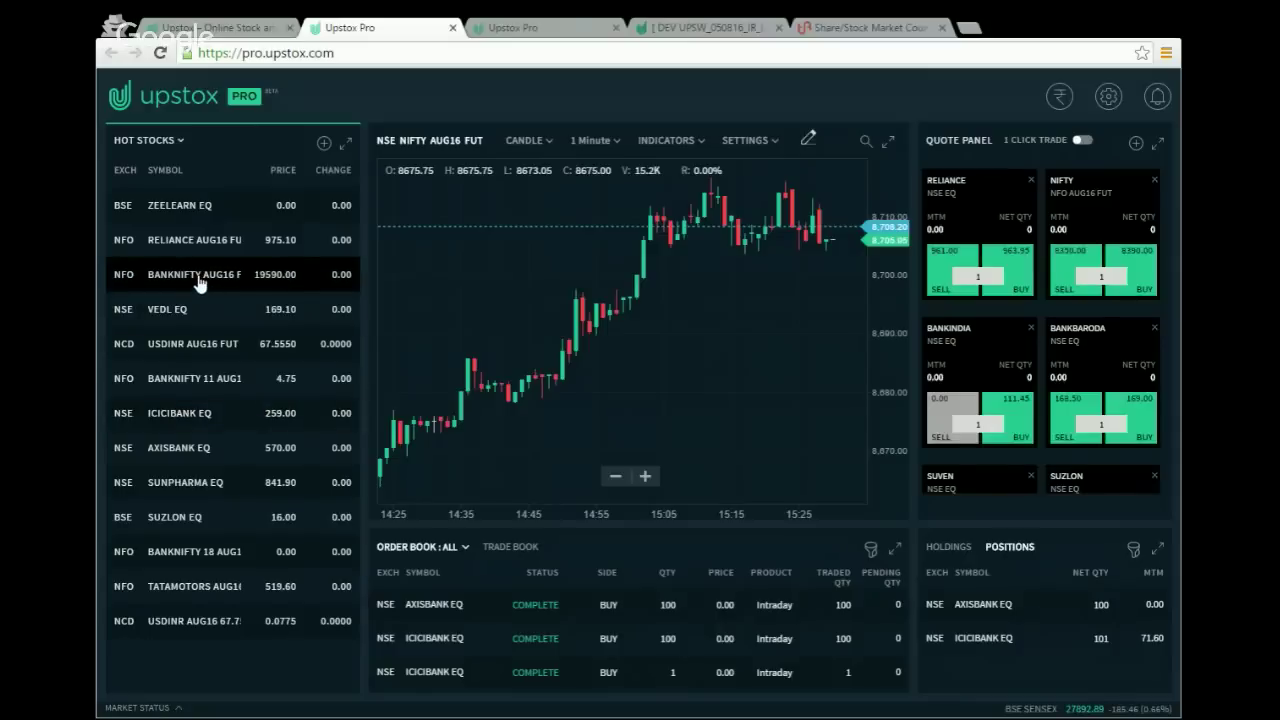
# - Drag BANKNIFTY AUG16 FUT to the bottom and TATAMOTORS up to third, under RELIANCE
pyautogui.moveTo(208, 283); pyautogui.dragTo(206, 626)
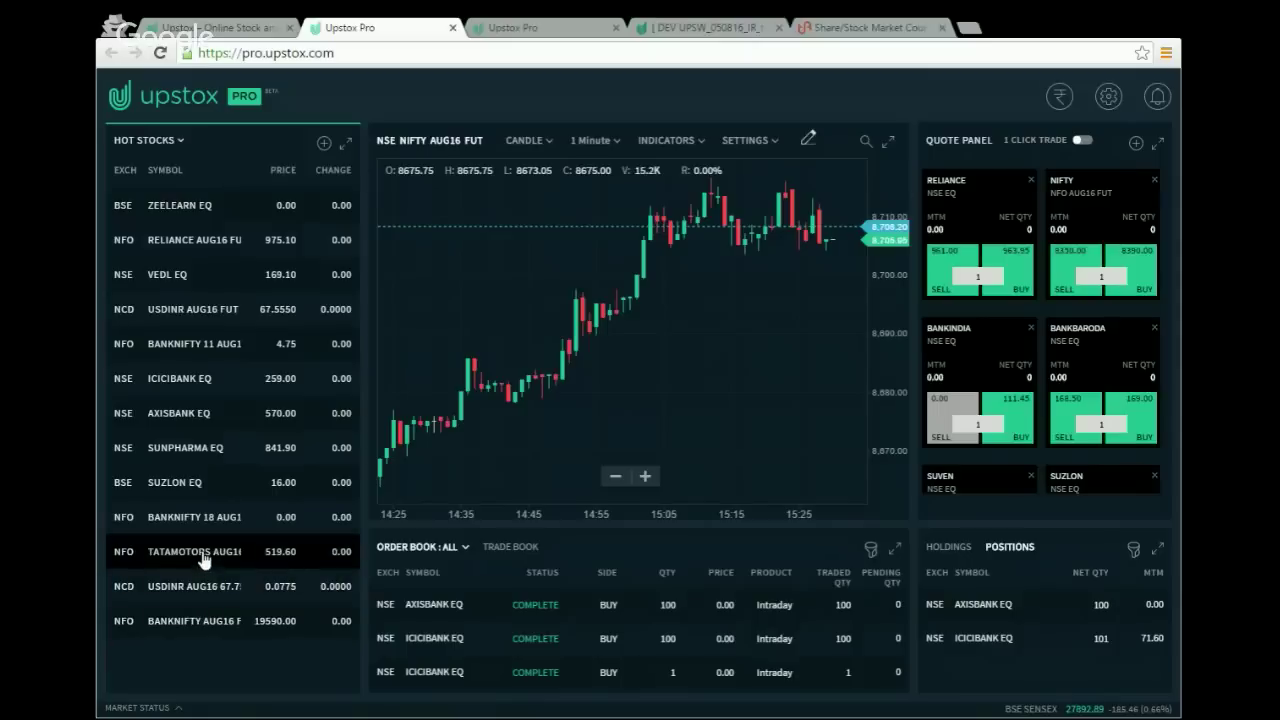
pyautogui.moveTo(203, 560); pyautogui.dragTo(202, 280)
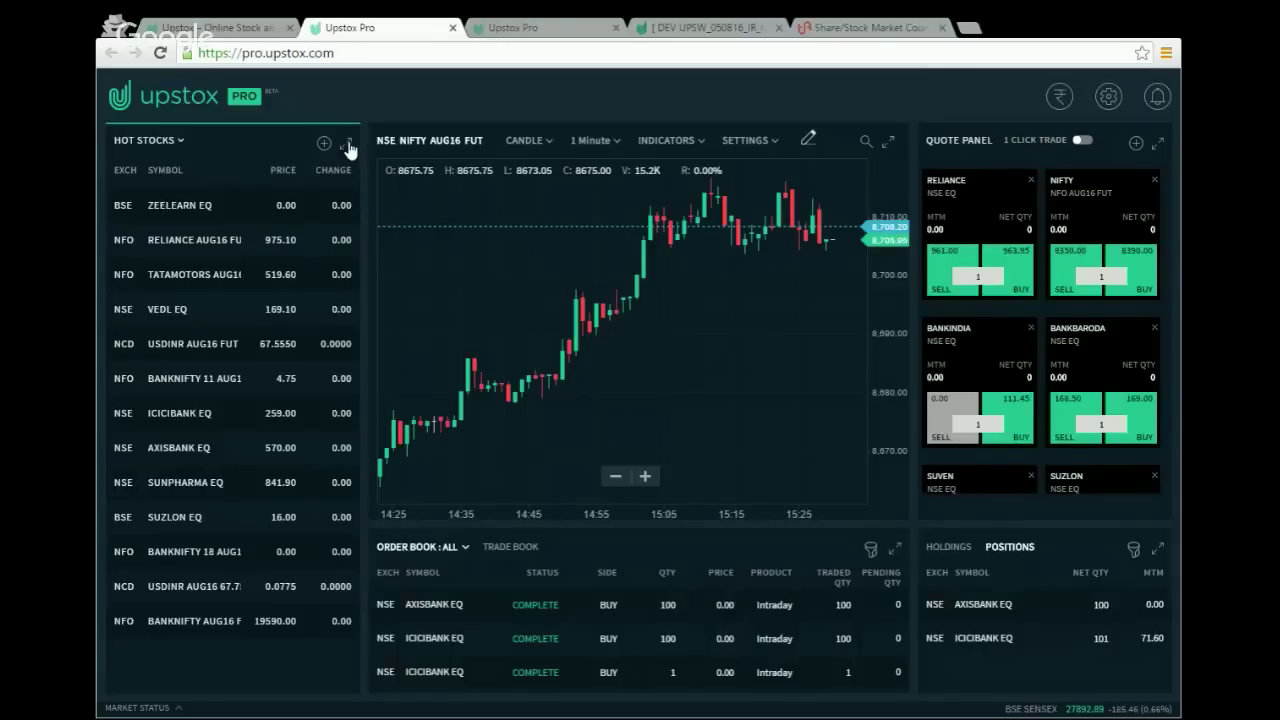
# - Expand Hot Stocks to full width and show RELIANCE AUG16 FUT depth (bid 965.00, ask 999.95)
pyautogui.click(348, 145)
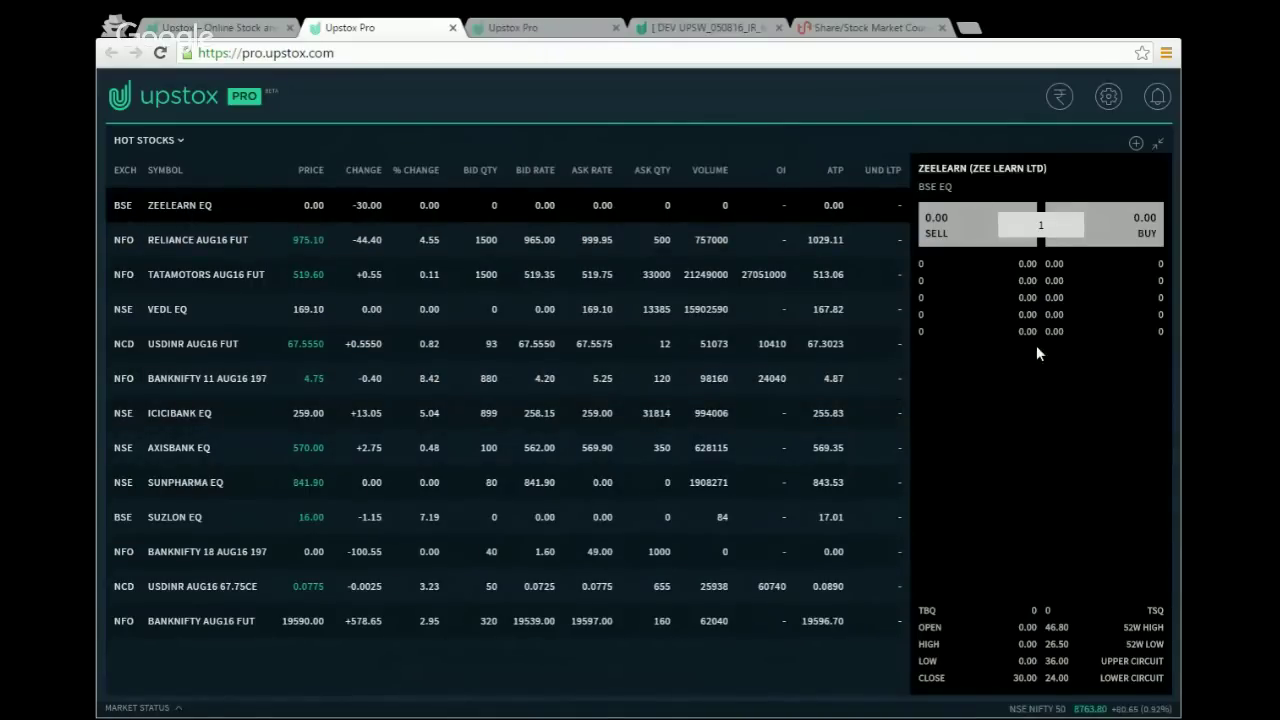
pyautogui.click(244, 243)
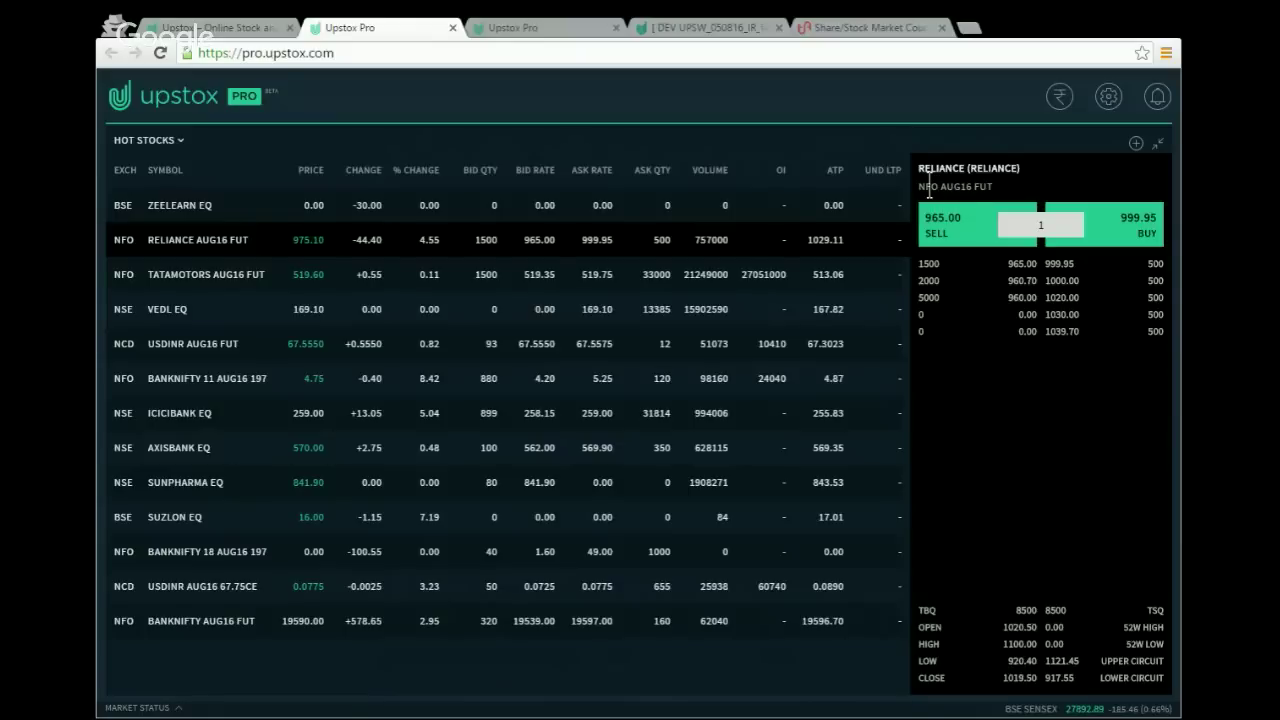
# - Show TATAMOTORS AUG16 FUT market depth, with sell 519.35 and buy 519.75
pyautogui.click(212, 289)
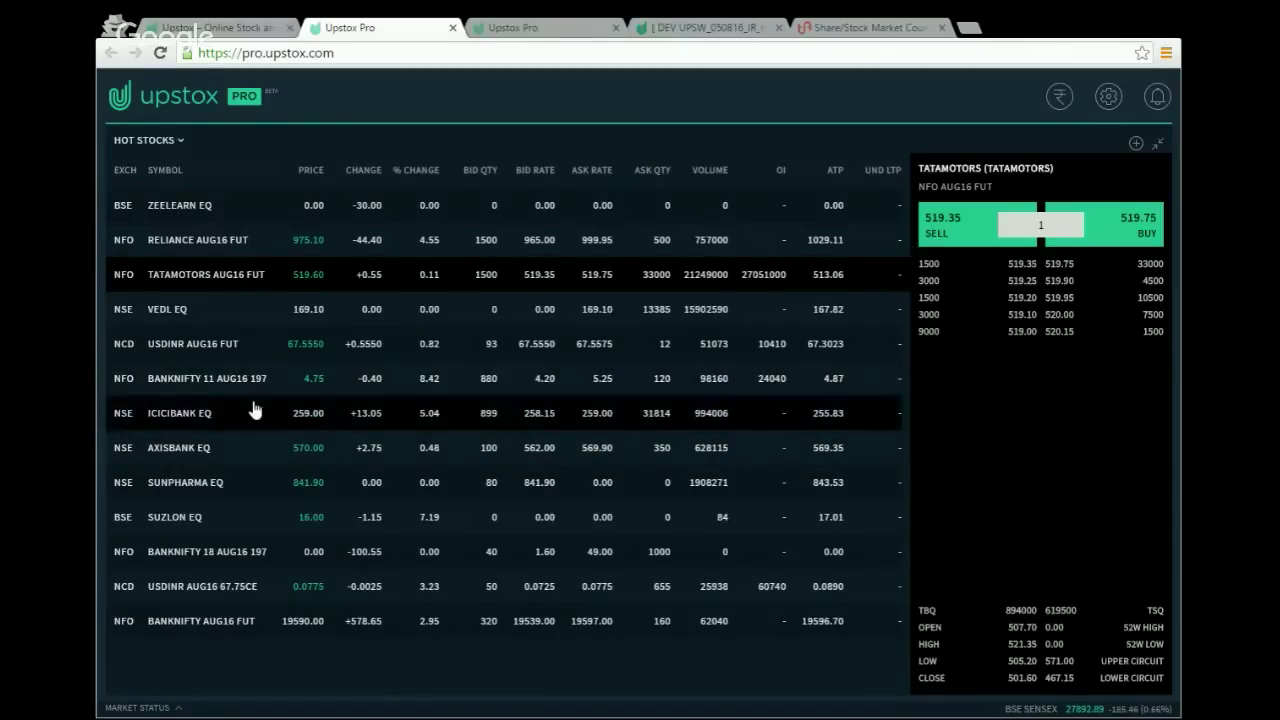
# - Move USDINR 67.75CE to second and USDINR AUG16 FUT below SUZLON EQ, then show SUZLON's depth
pyautogui.moveTo(380, 603); pyautogui.dragTo(393, 245)
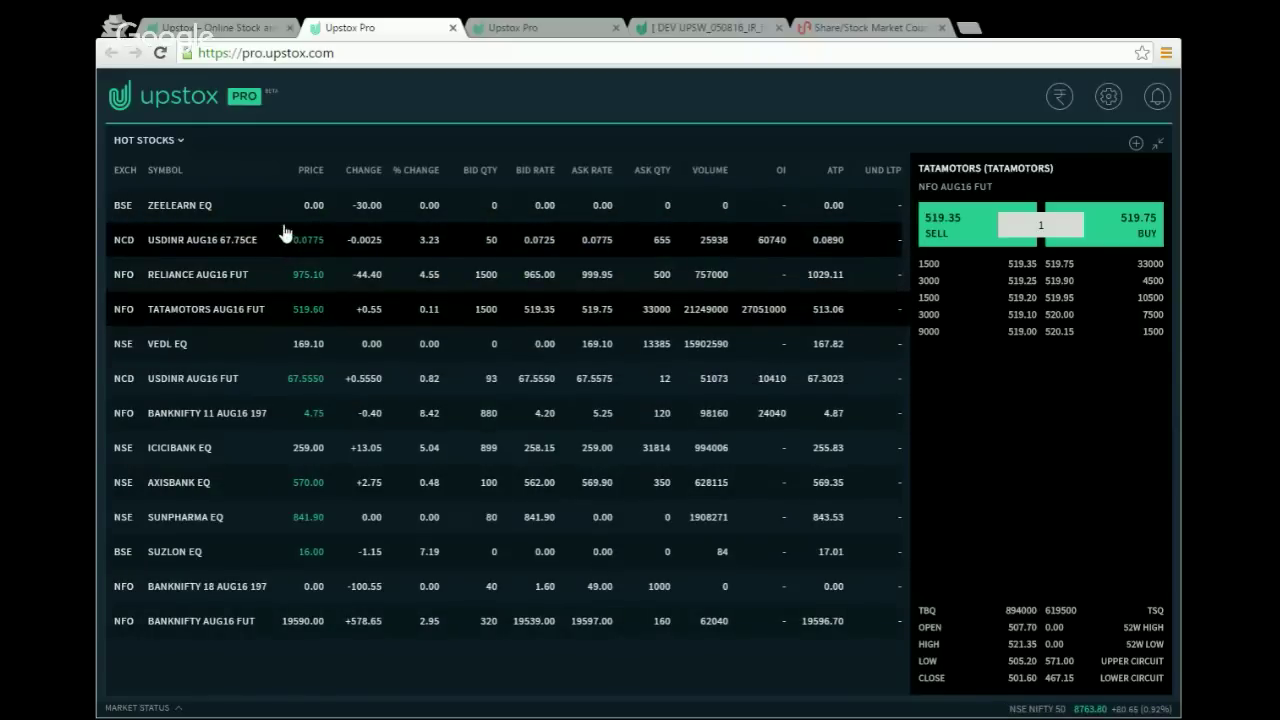
pyautogui.click(1161, 146)
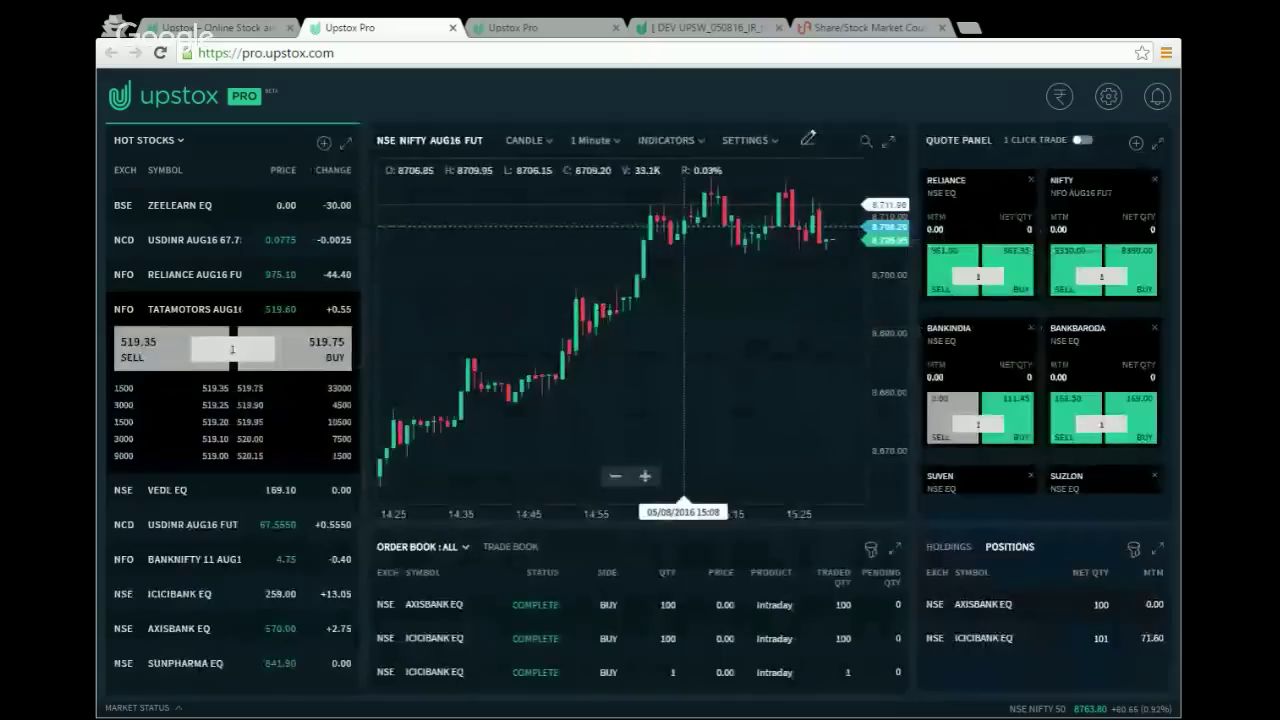
pyautogui.click(192, 310)
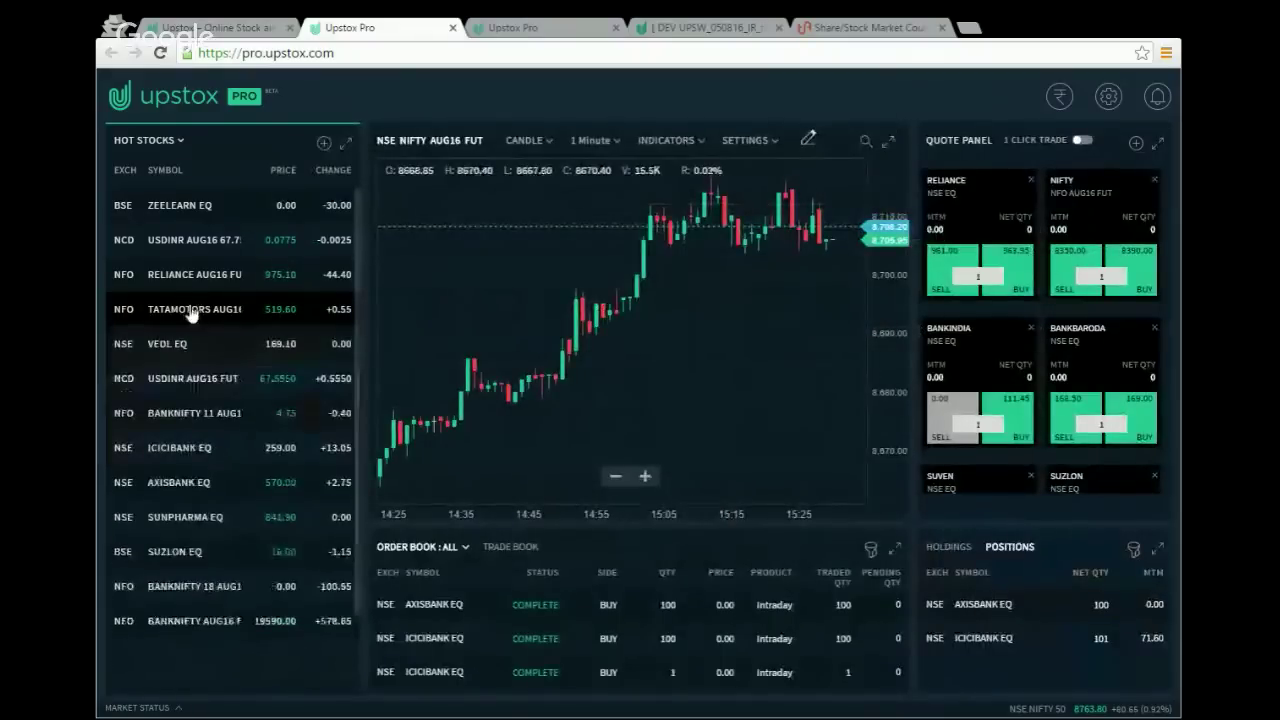
pyautogui.click(350, 146)
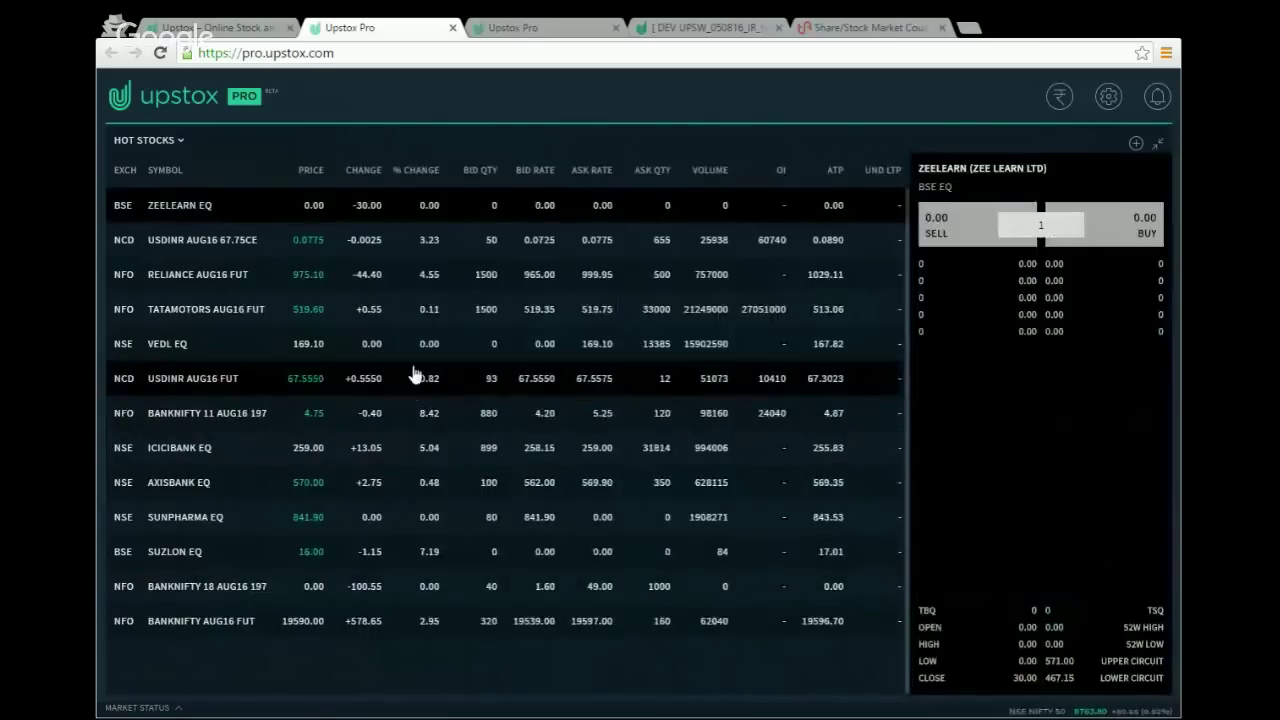
pyautogui.moveTo(420, 374); pyautogui.dragTo(417, 555)
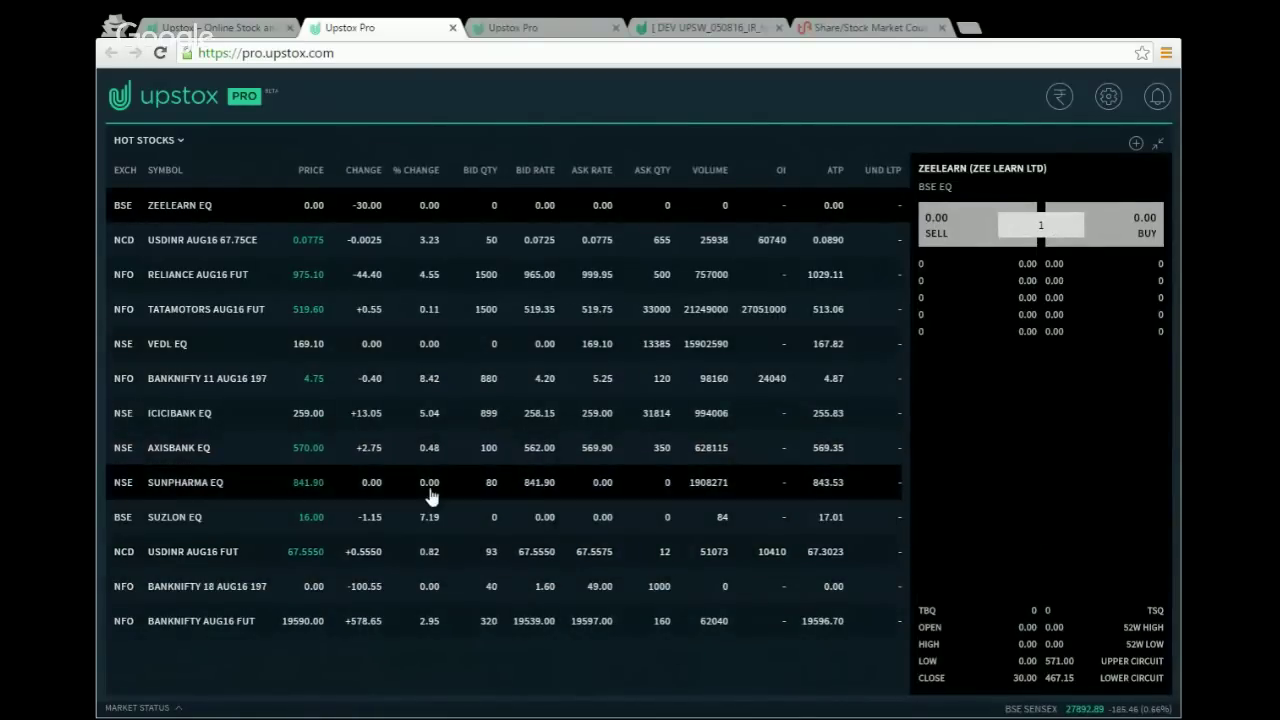
pyautogui.click(418, 515)
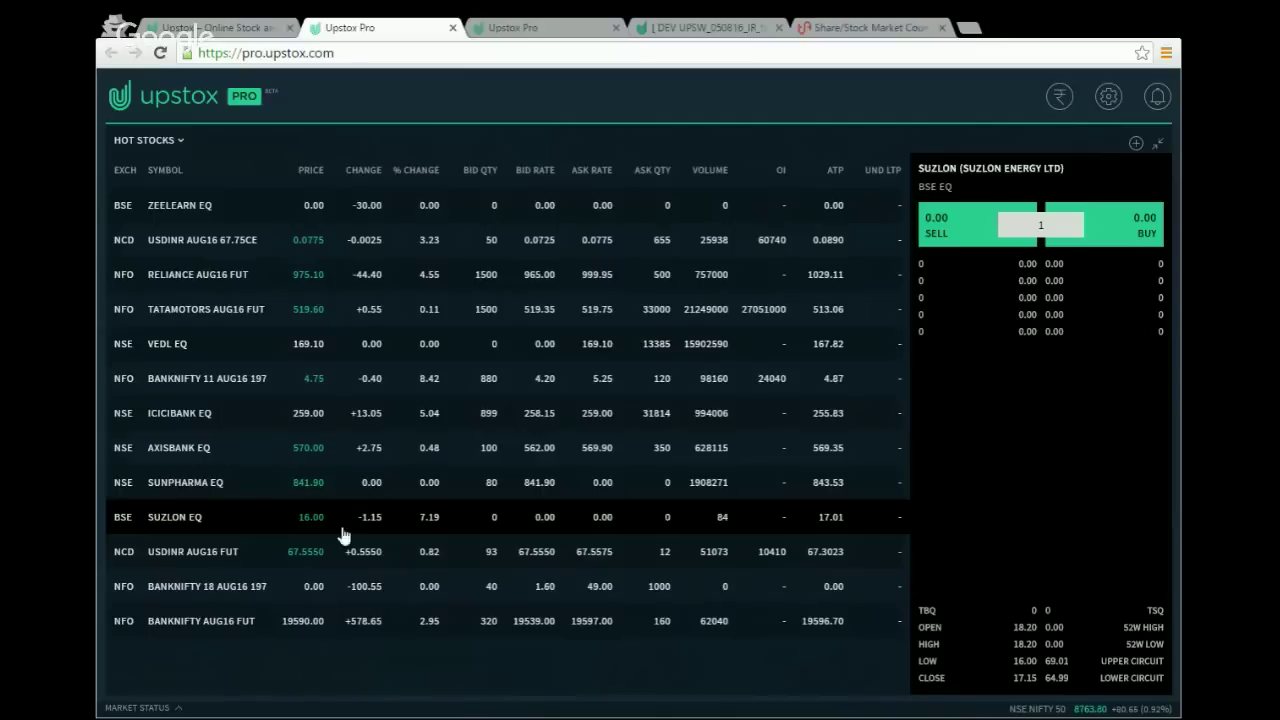
# - Show SUNPHARMA EQ's quote and depth (sell 841.90), then select the order quantity to replace it
pyautogui.click(240, 483)
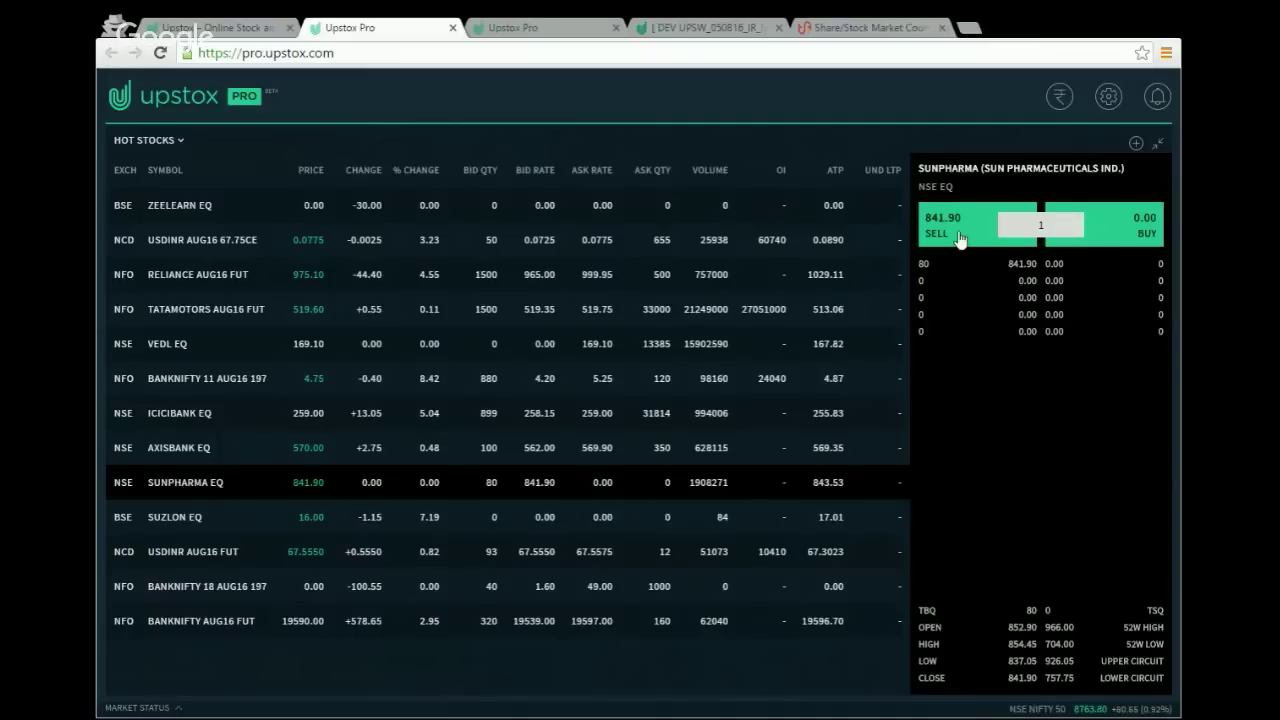
pyautogui.click(1074, 246)
pyautogui.moveTo(1074, 246); pyautogui.dragTo(1032, 243)
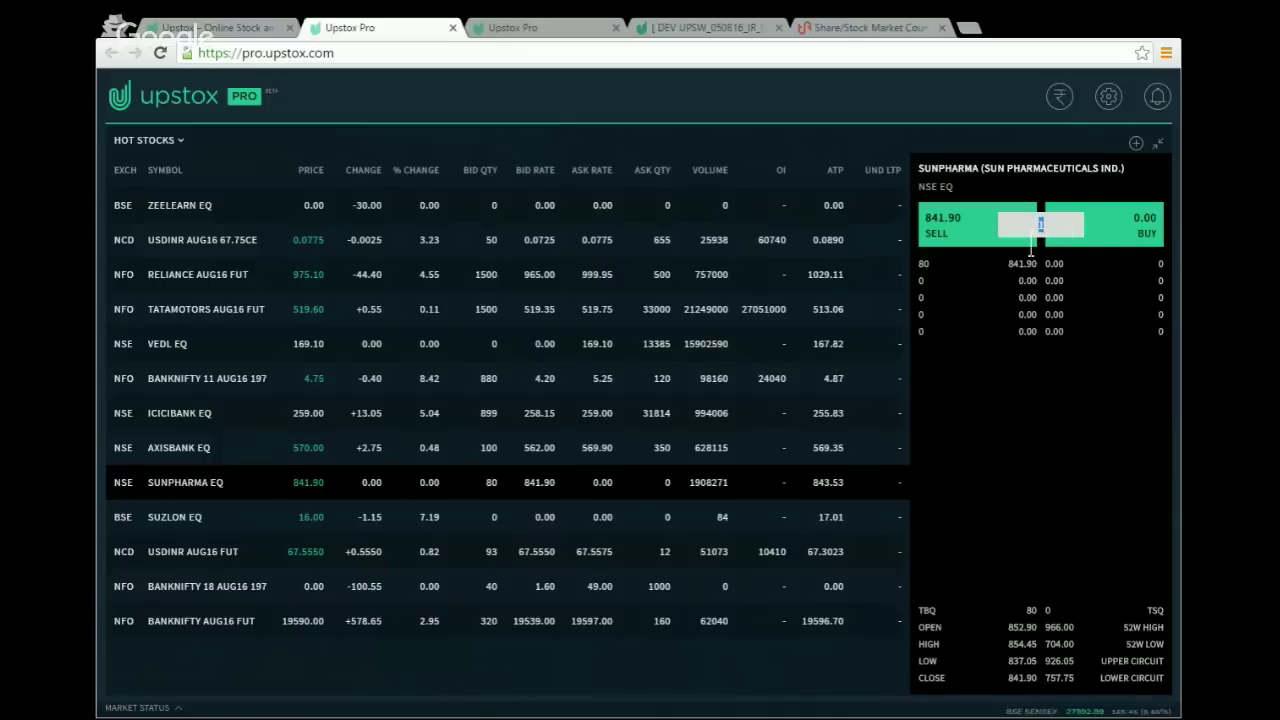
# - Enter a quantity of 100 and bring up the SUNPHARMA buy order form
pyautogui.write('100')
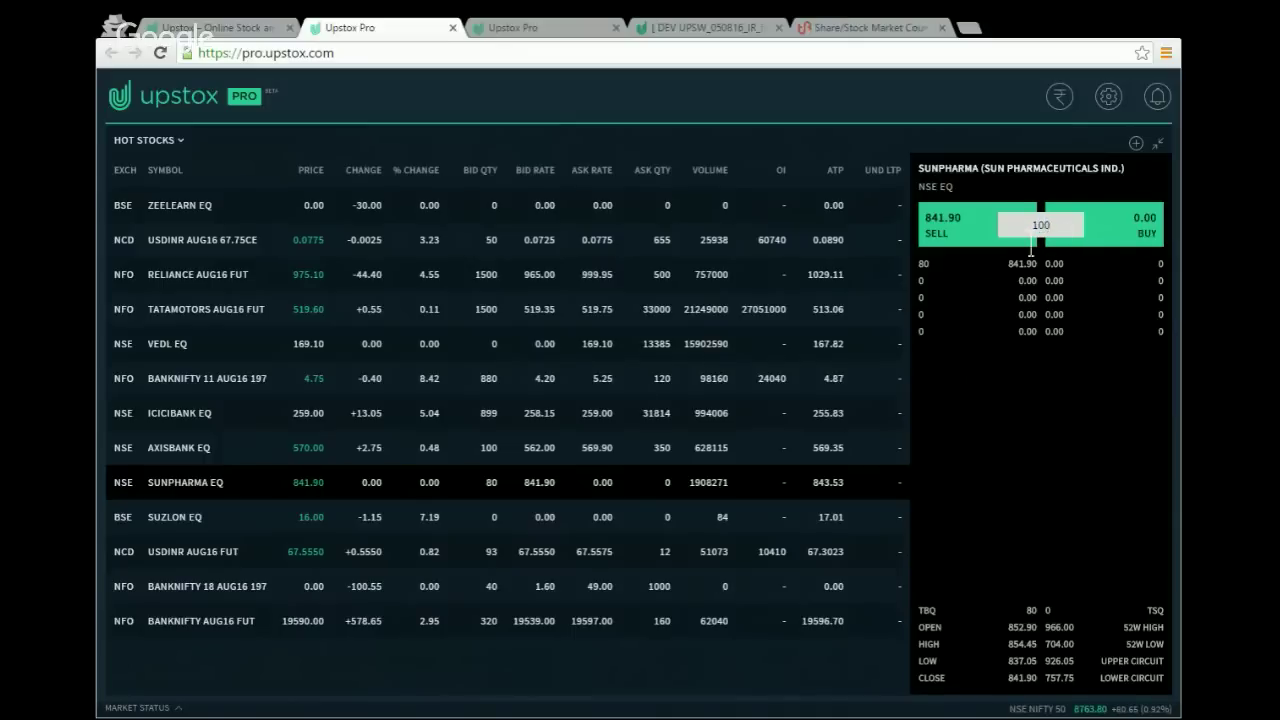
pyautogui.click(1144, 234)
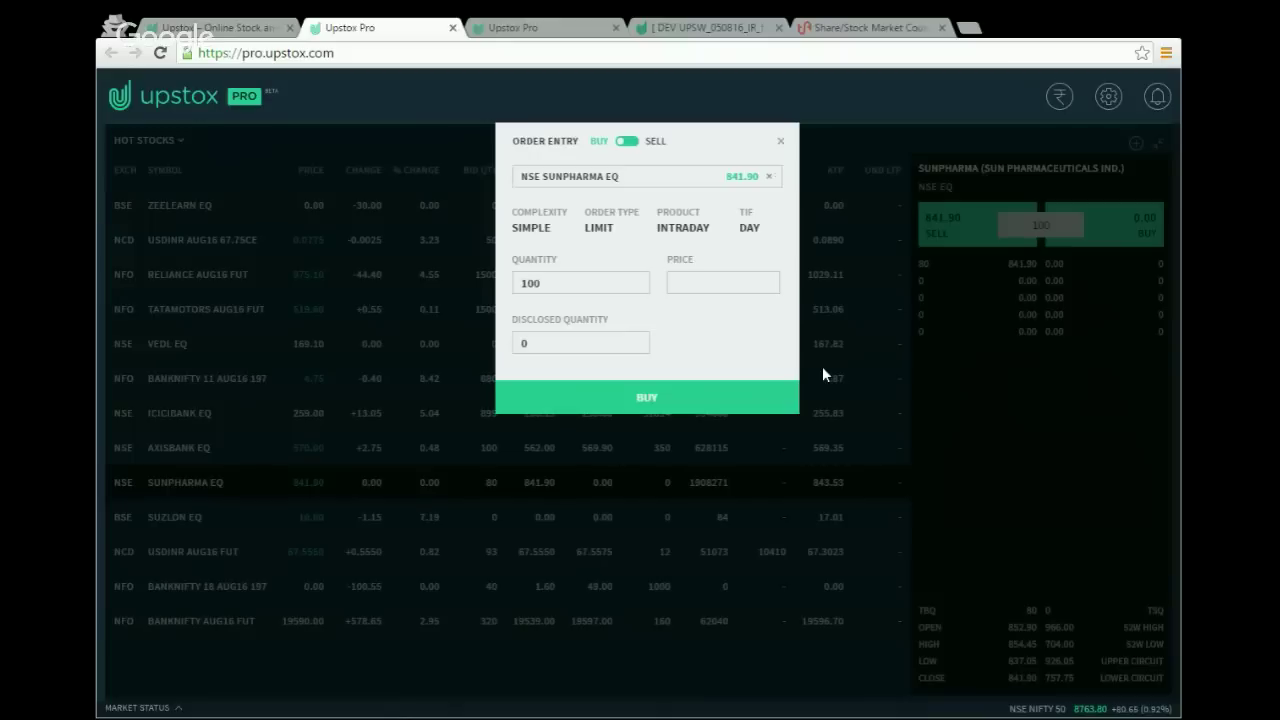
pyautogui.click(780, 140)
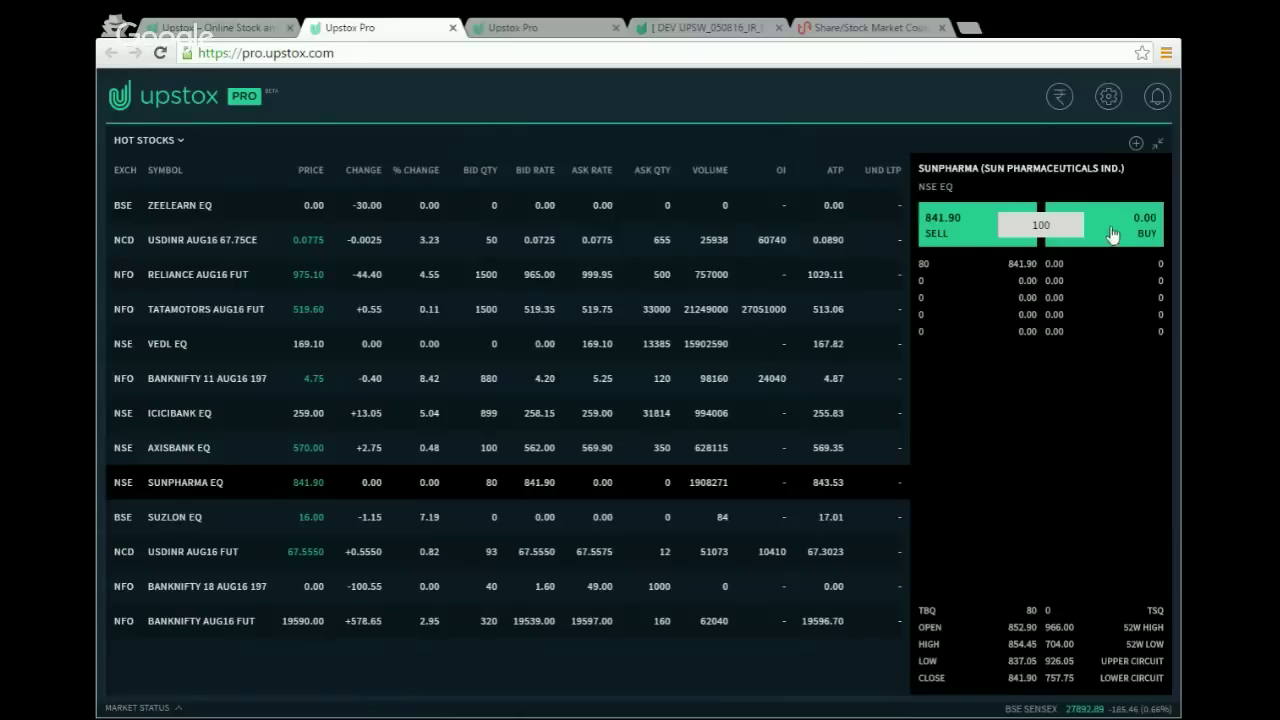
pyautogui.moveTo(1056, 226); pyautogui.dragTo(1013, 245)
pyautogui.rightClick(192, 482)
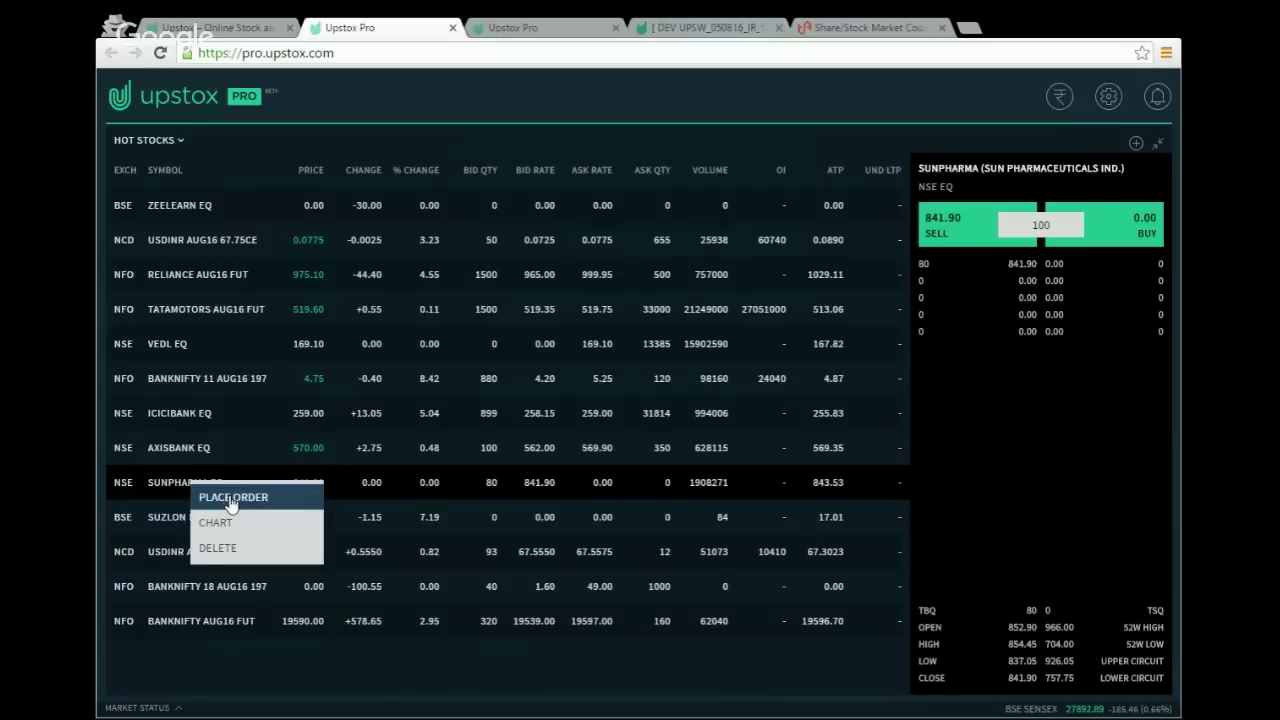
pyautogui.click(230, 499)
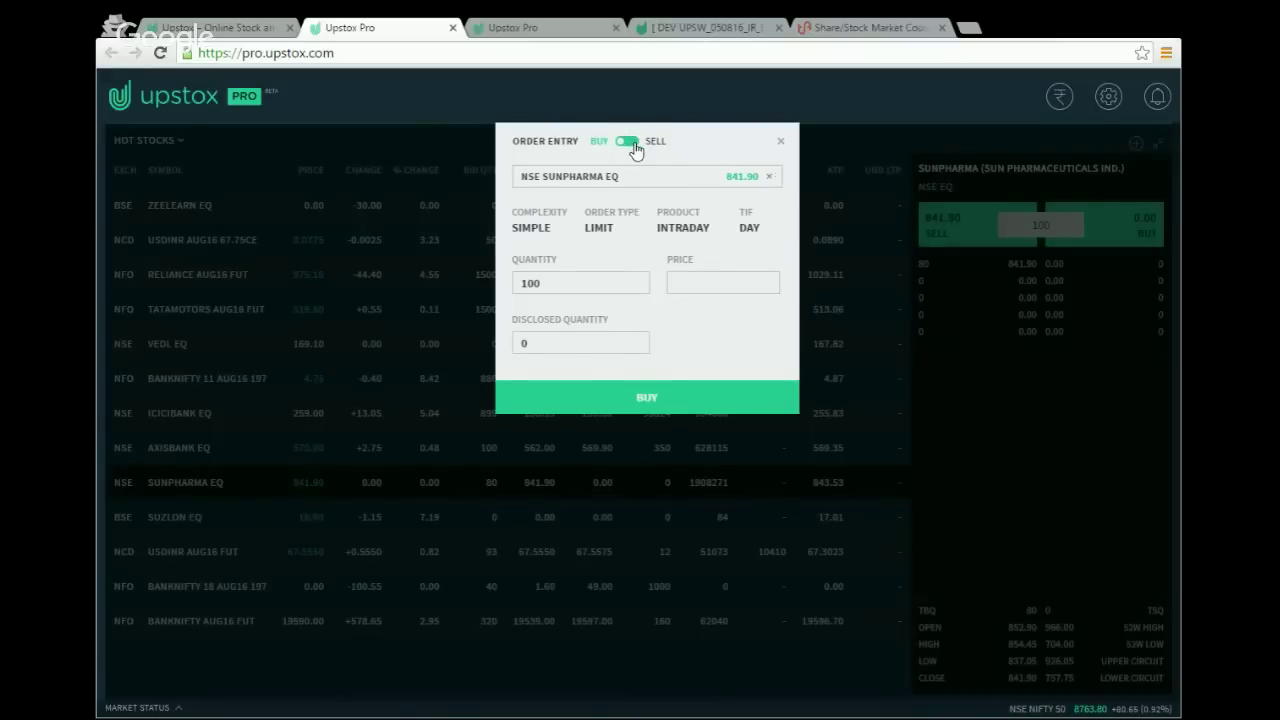
# - Dismiss the old order entry, reopen a SUNPHARMA buy form, and leave the side toggle on BUY
pyautogui.click(781, 143)
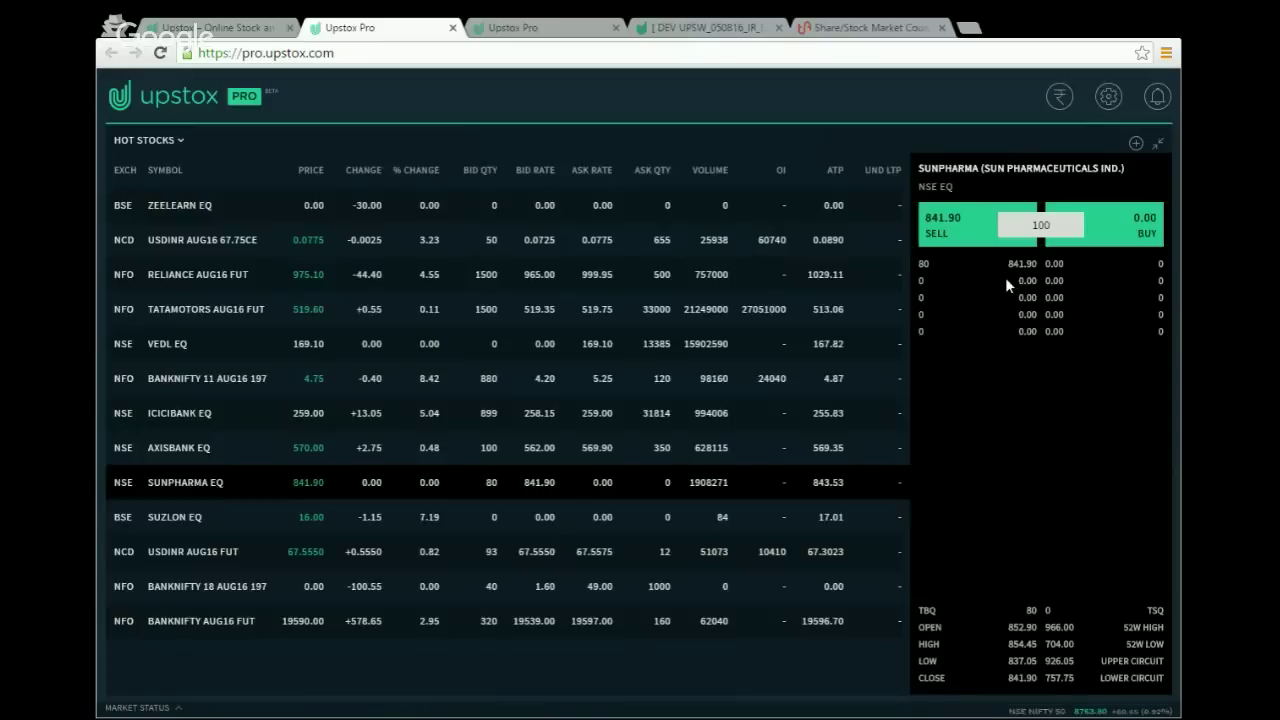
pyautogui.click(1137, 236)
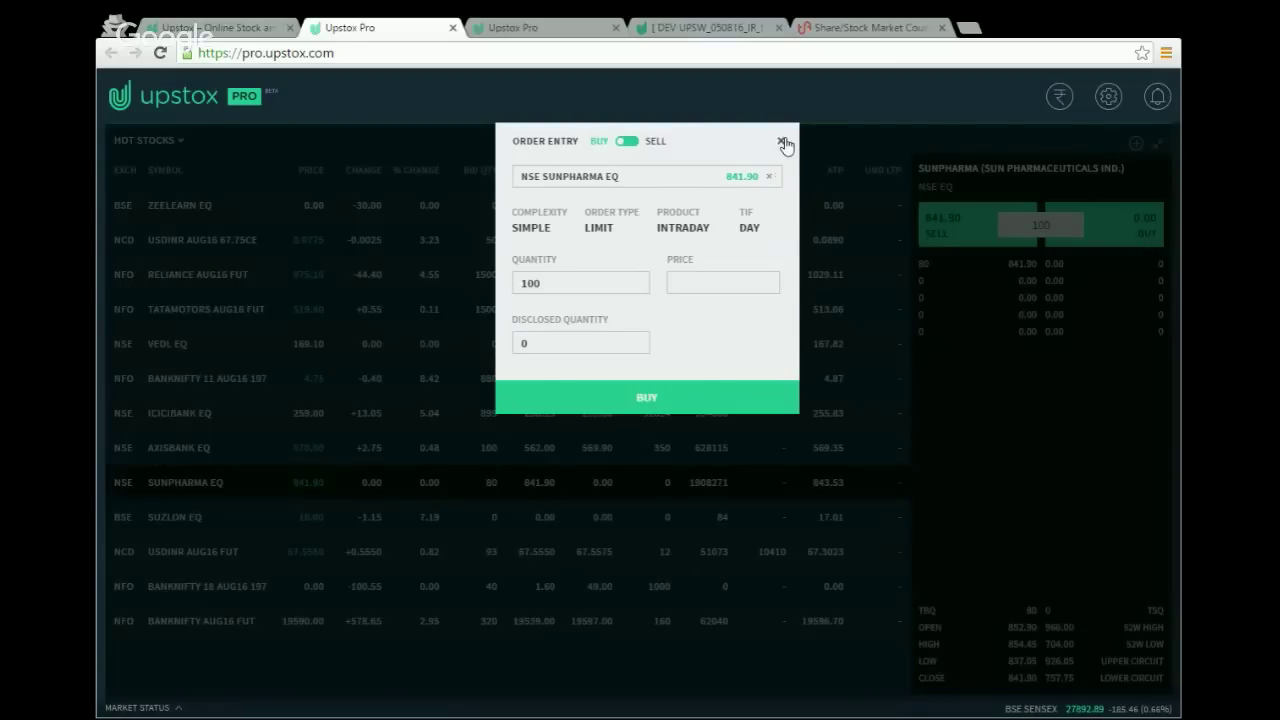
pyautogui.click(627, 142)
pyautogui.click(627, 142)
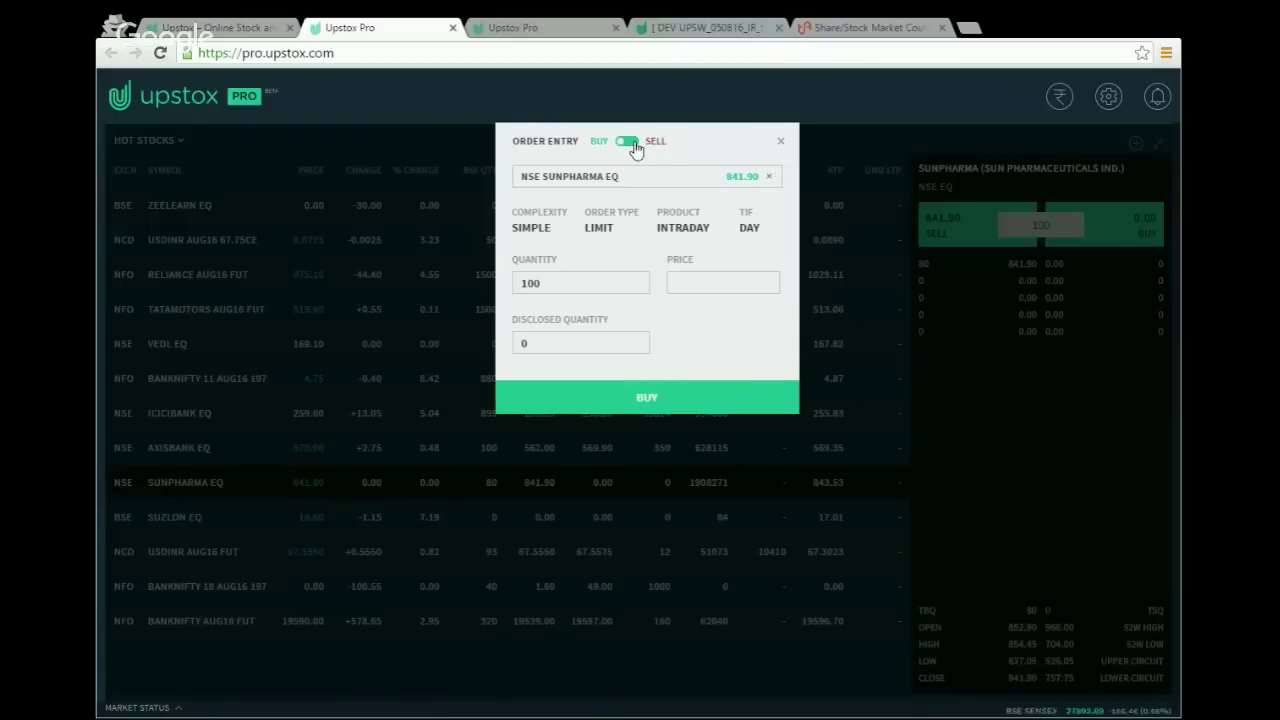
pyautogui.click(627, 142)
pyautogui.click(636, 149)
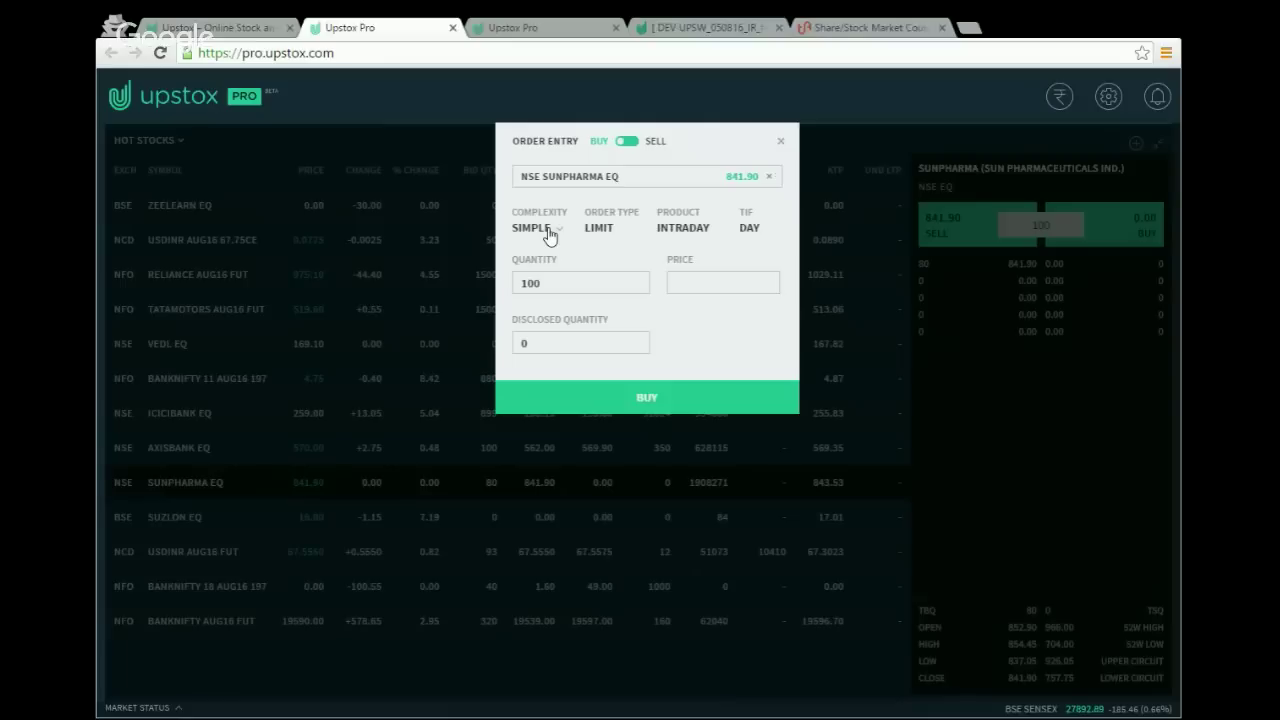
pyautogui.click(549, 235)
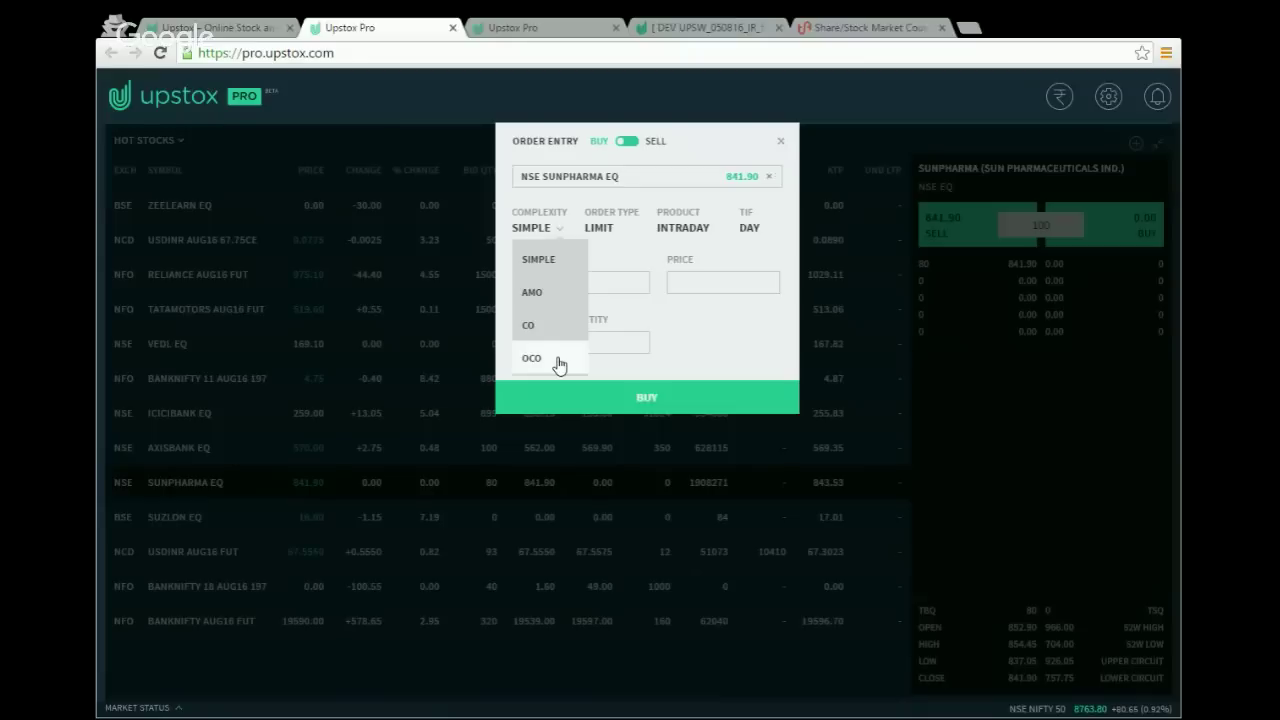
pyautogui.click(553, 262)
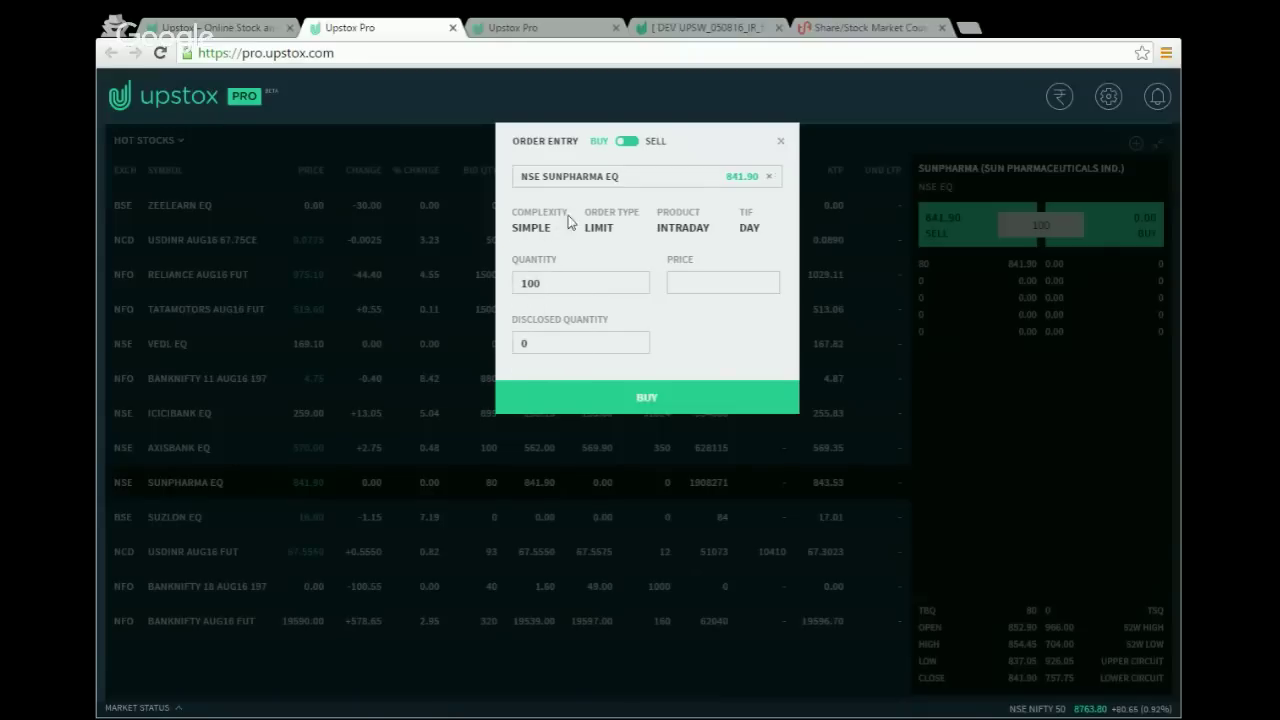
pyautogui.click(625, 231)
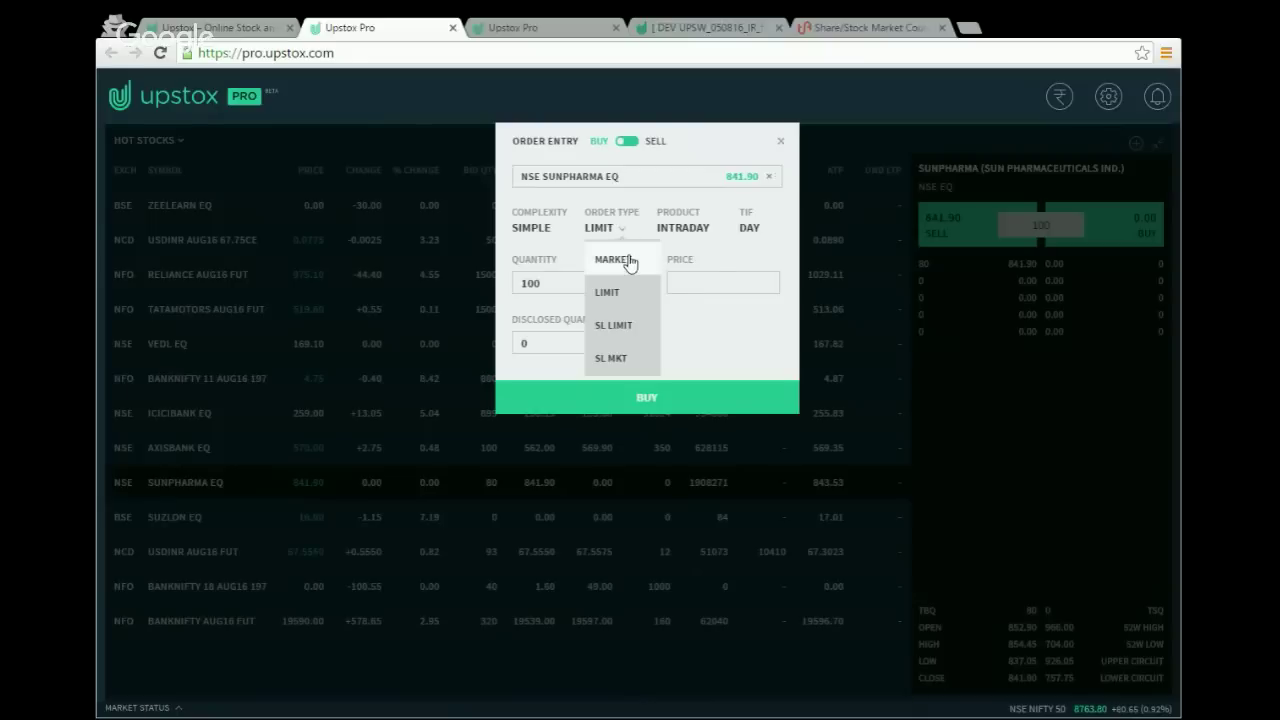
pyautogui.click(620, 258)
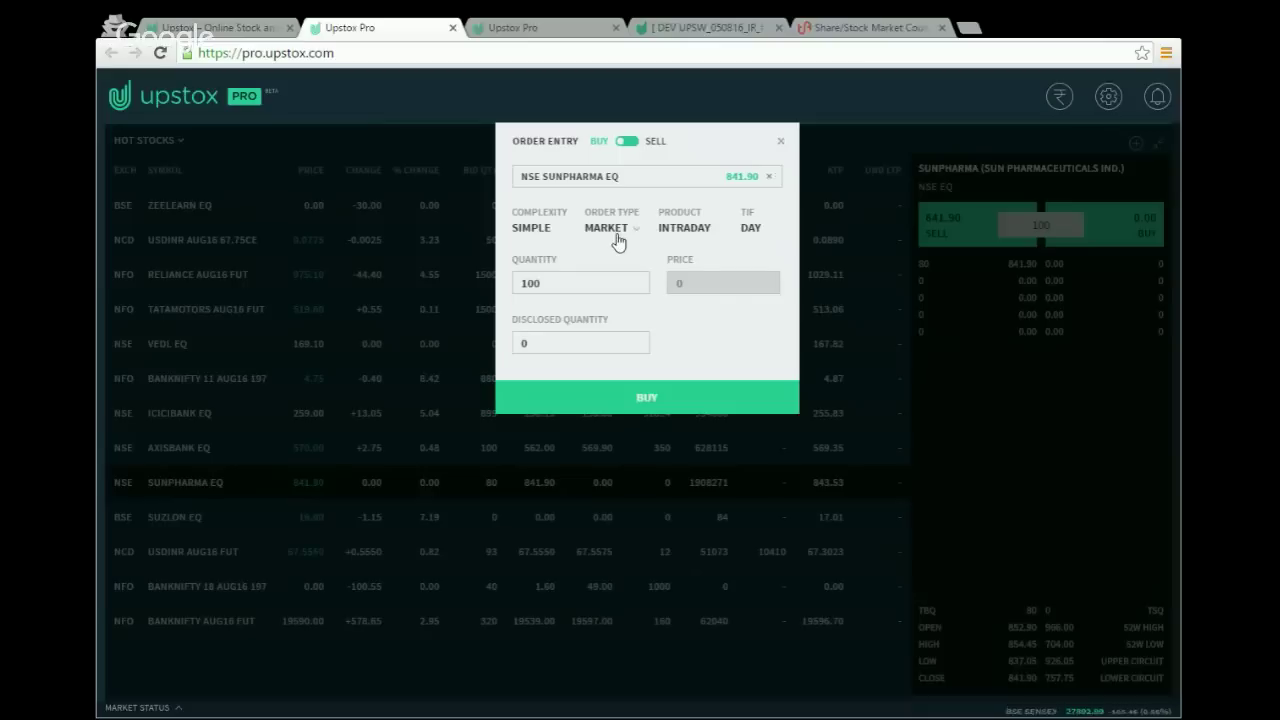
pyautogui.click(609, 229)
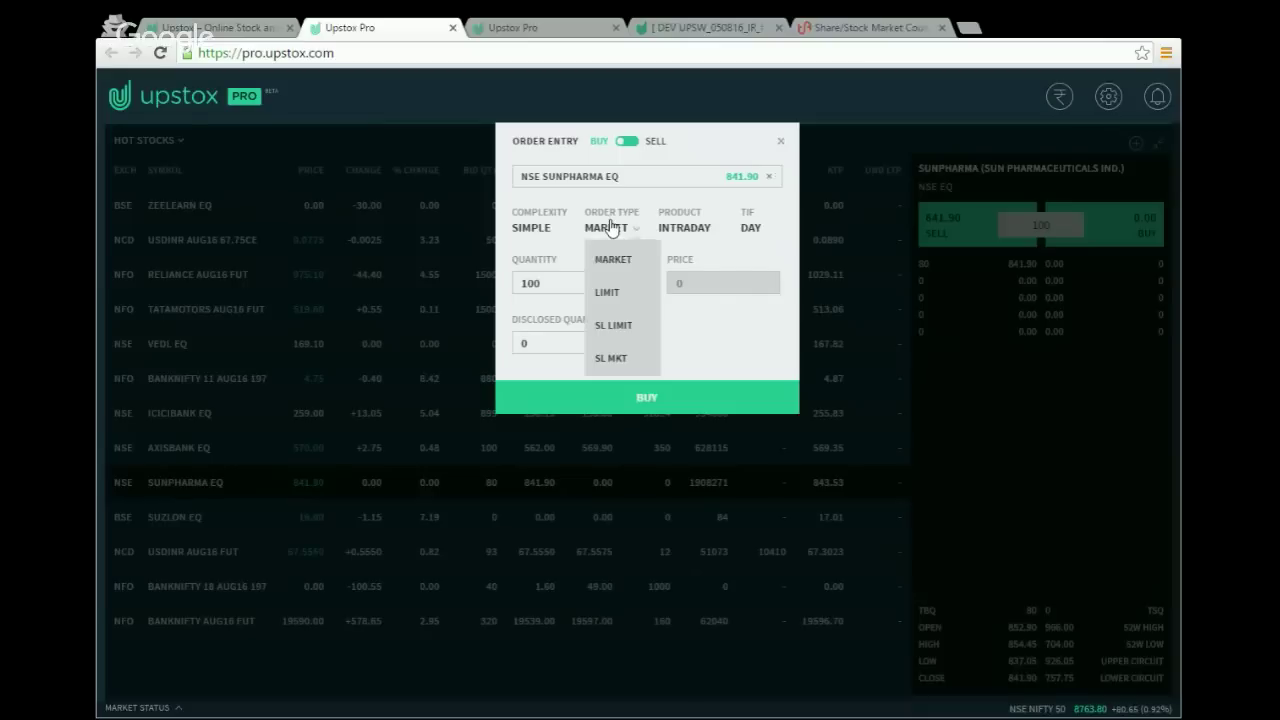
pyautogui.click(608, 293)
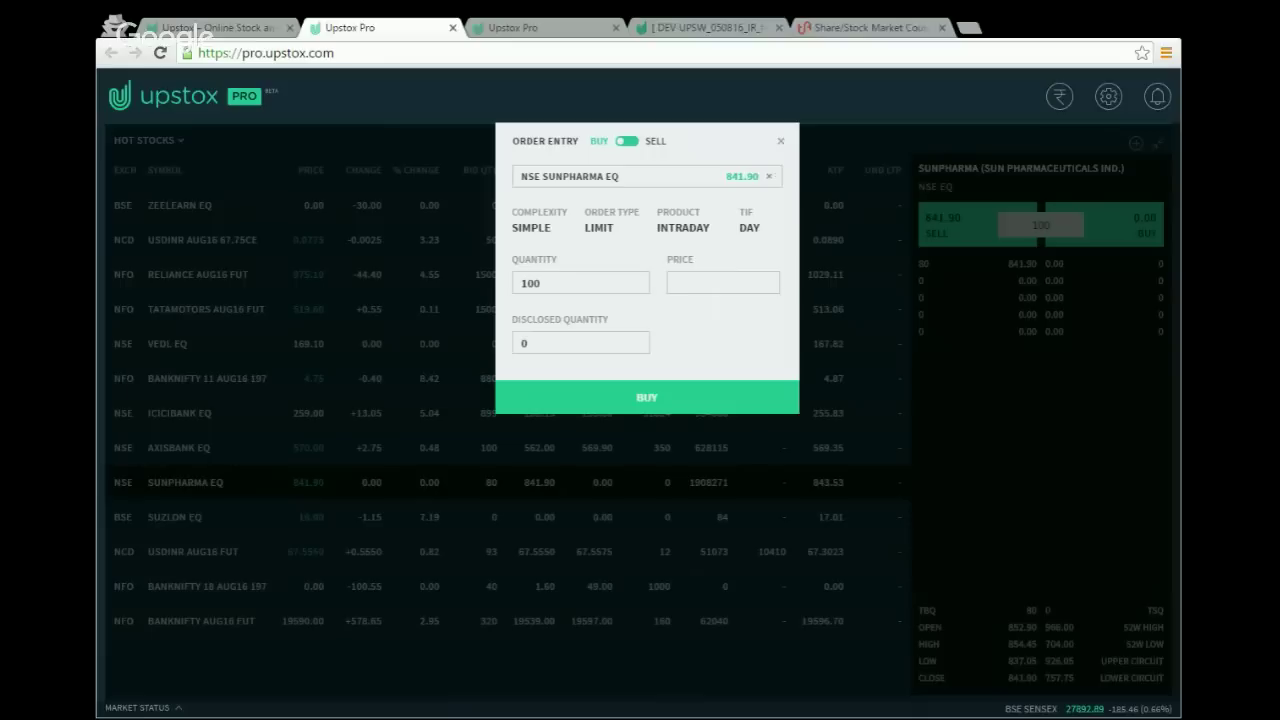
# - Enter 835 as the order's limit price
pyautogui.write('835')
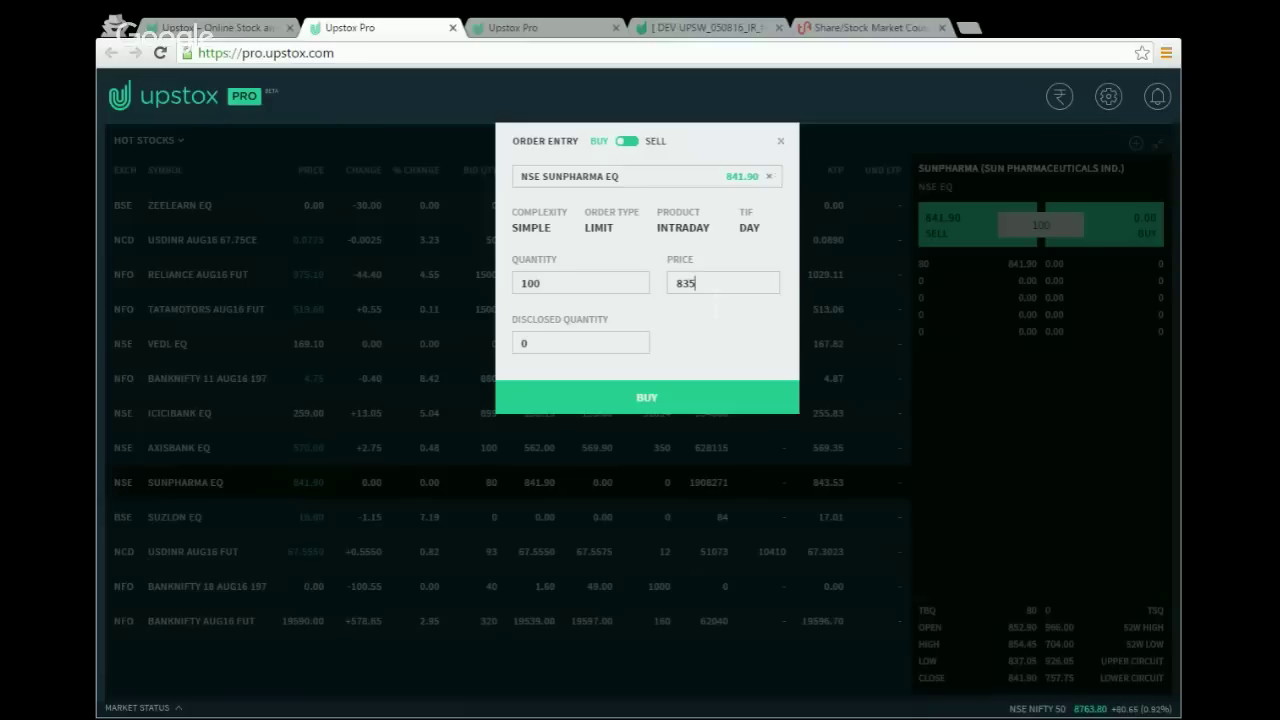
pyautogui.click(617, 234)
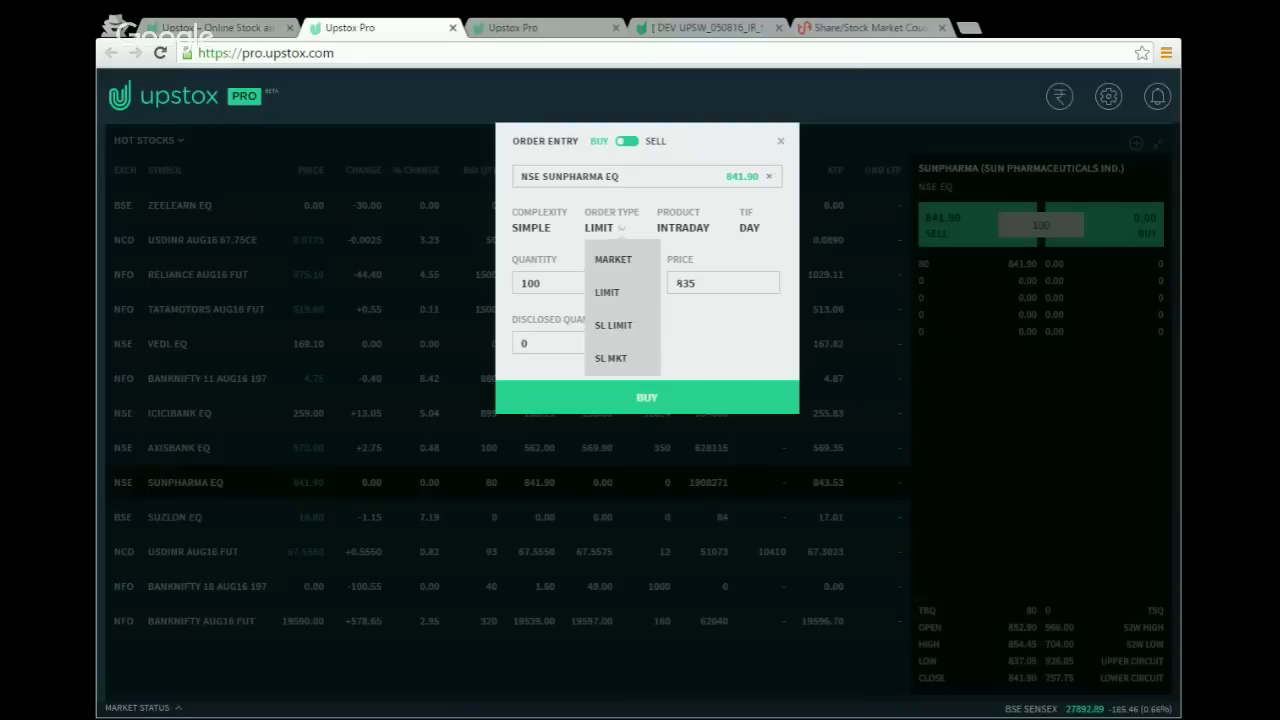
pyautogui.click(614, 234)
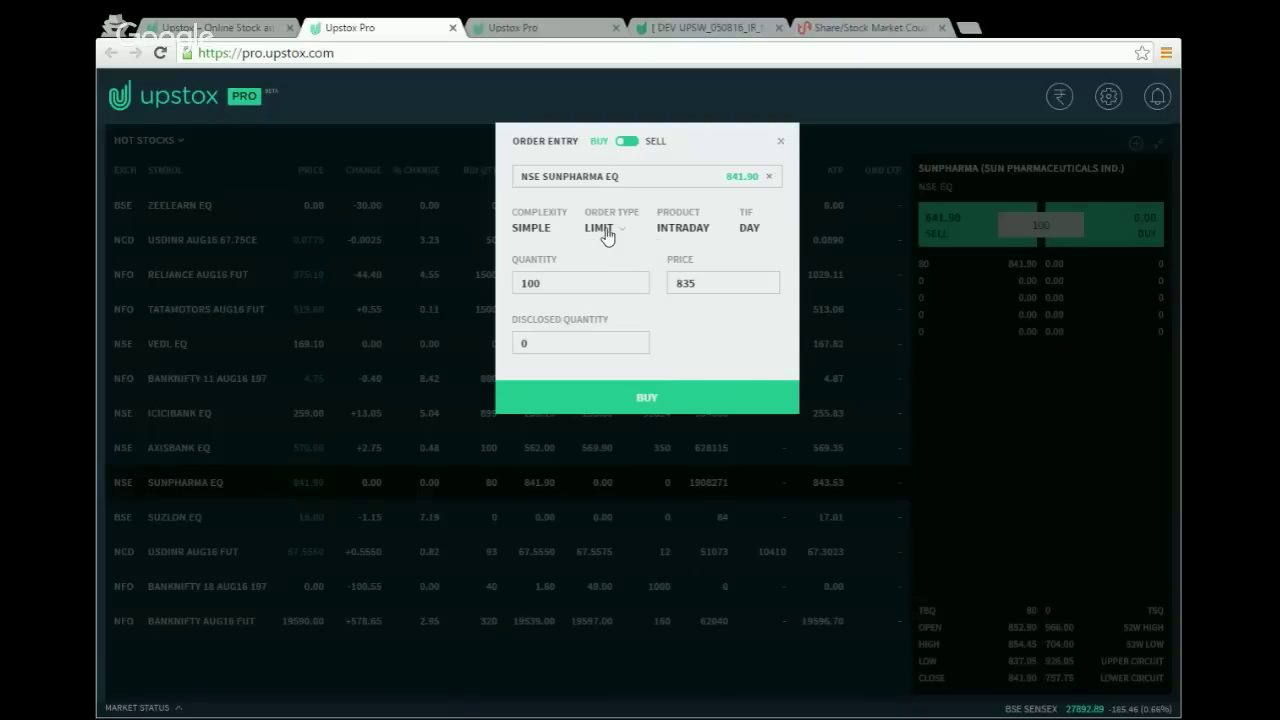
# - Keep INTRADAY once, then switch the SUNPHARMA order's product to DELIVERY
pyautogui.click(710, 233)
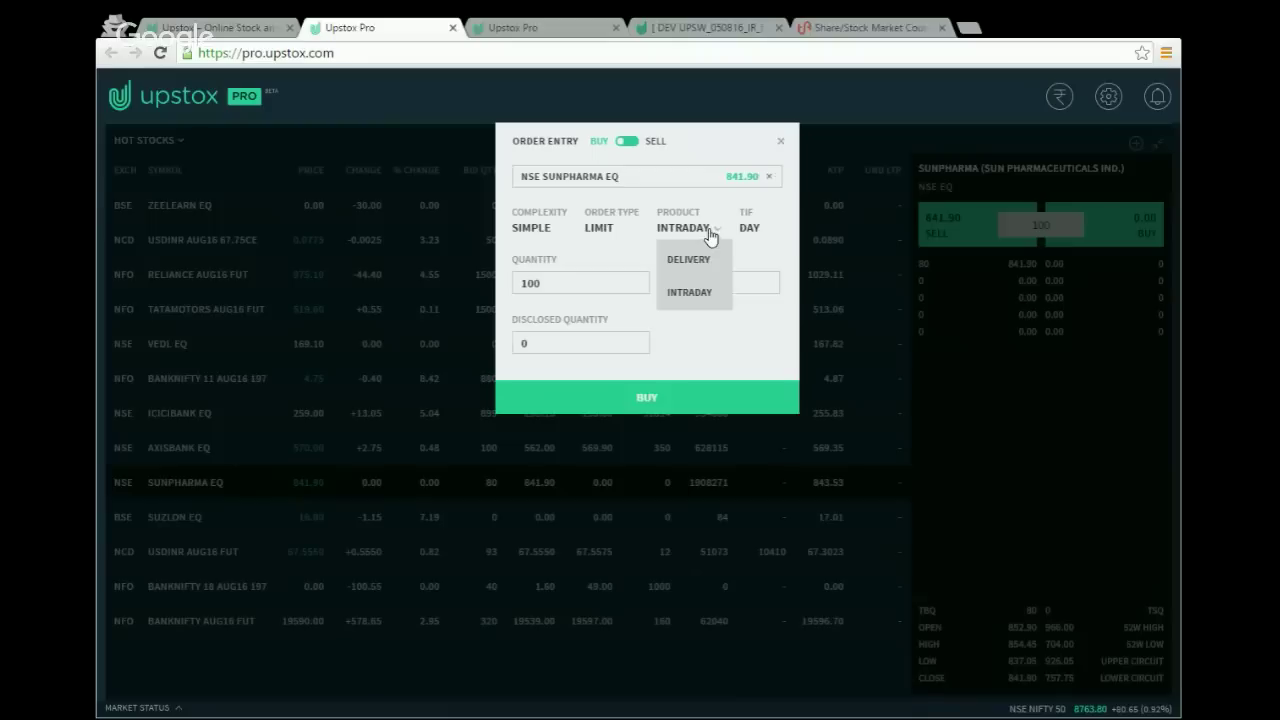
pyautogui.click(690, 295)
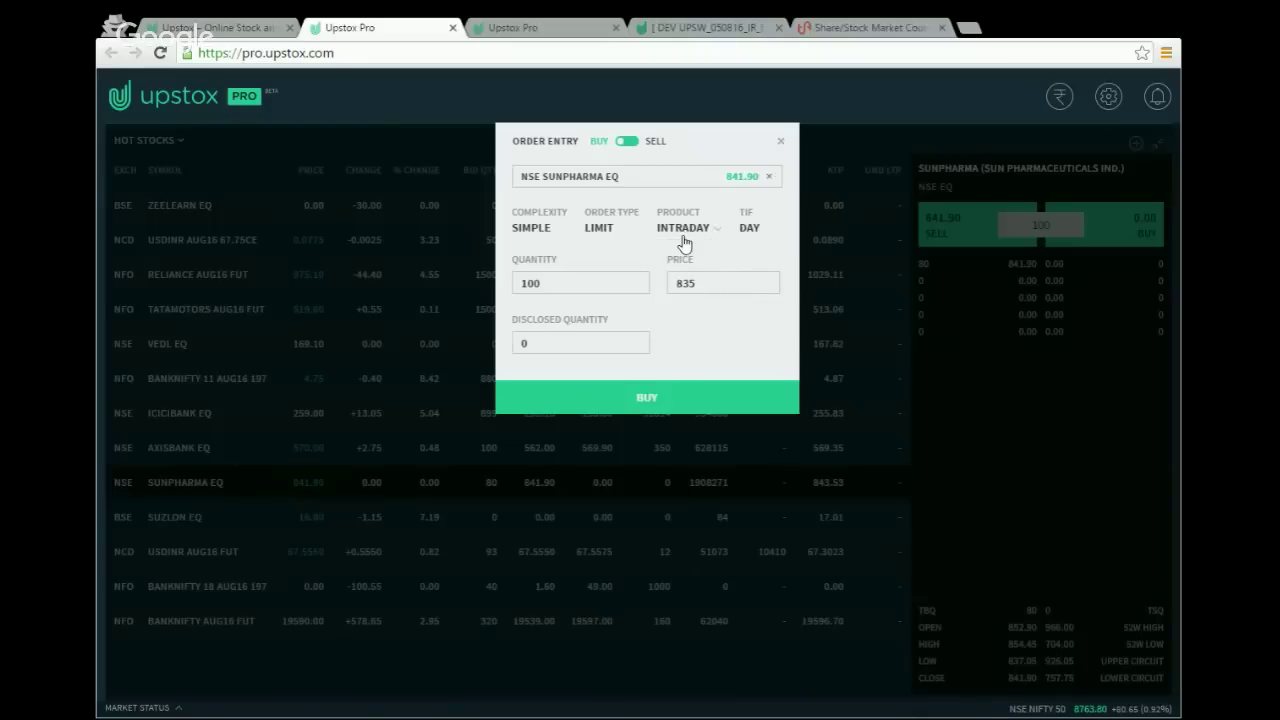
pyautogui.click(684, 228)
pyautogui.click(684, 262)
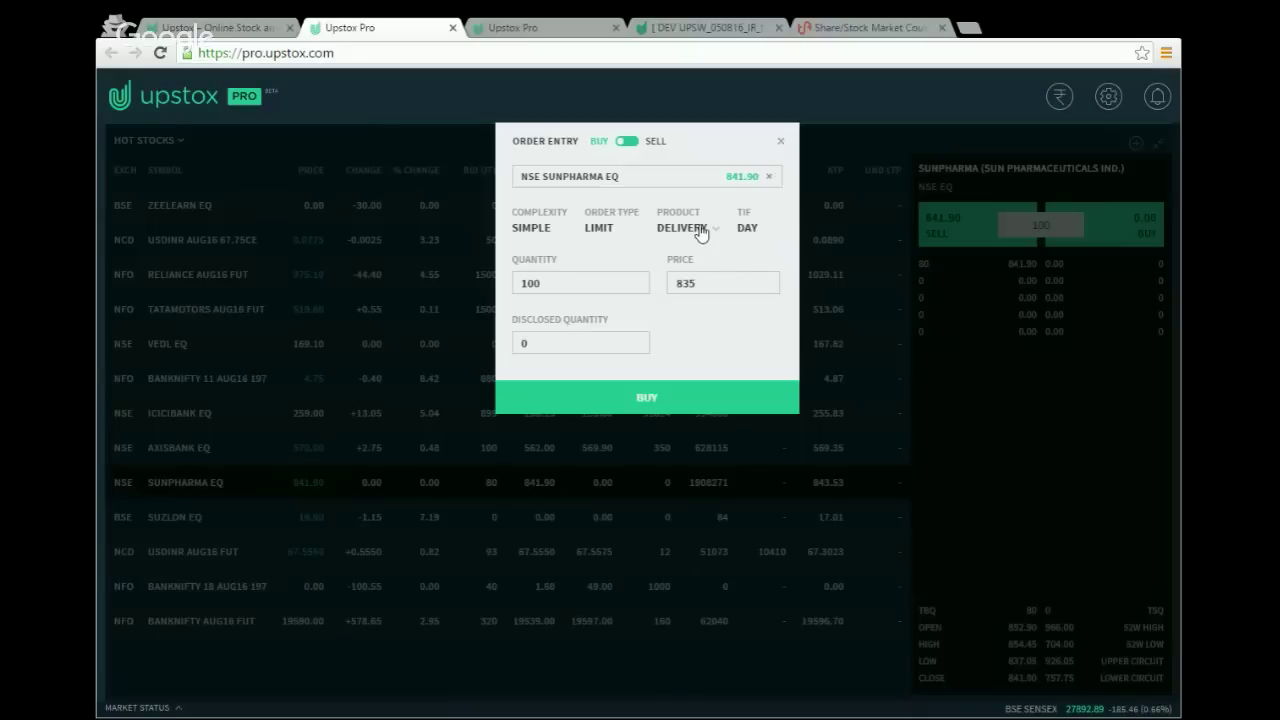
# - Toggle the product between INTRADAY and DELIVERY, finishing on INTRADAY
pyautogui.click(700, 230)
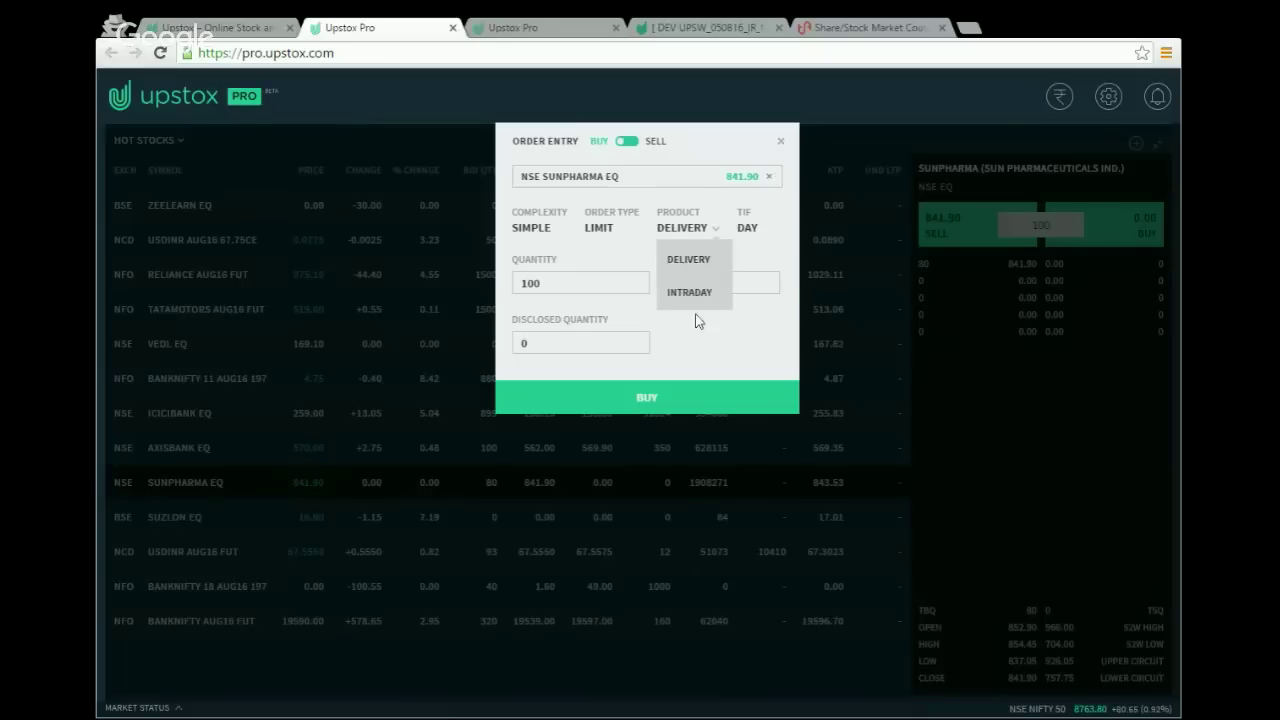
pyautogui.click(697, 293)
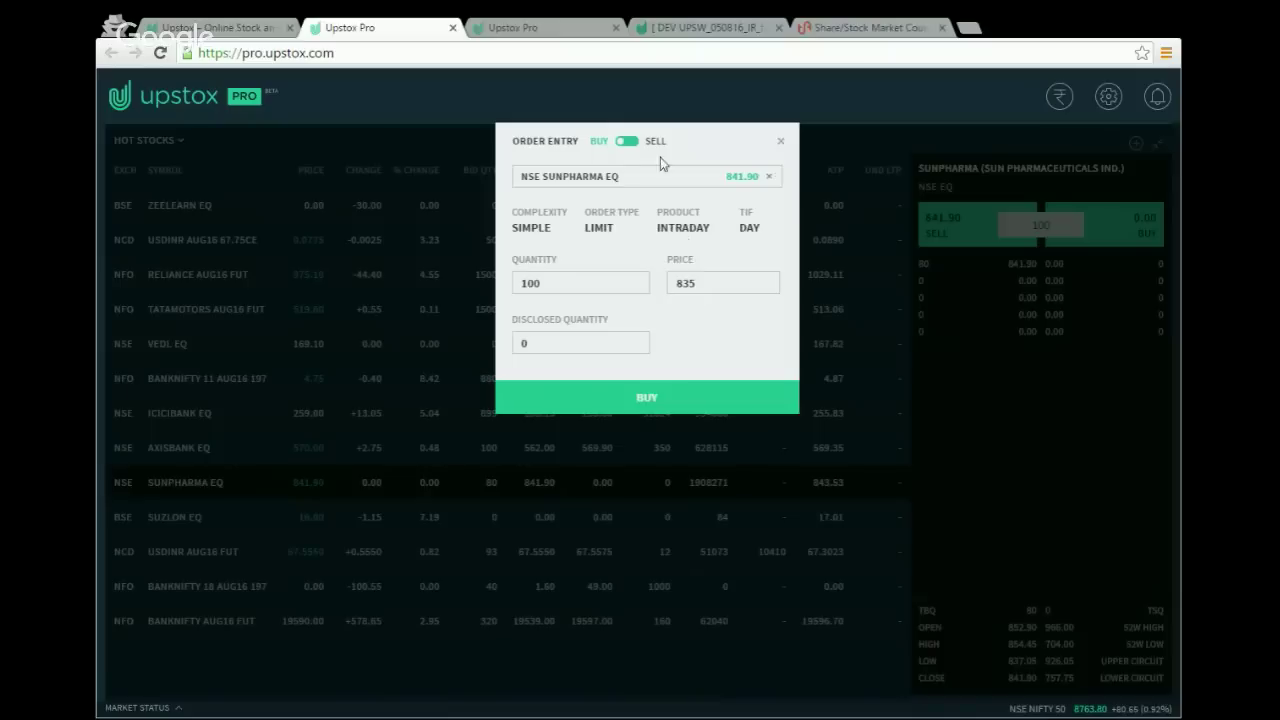
pyautogui.click(700, 232)
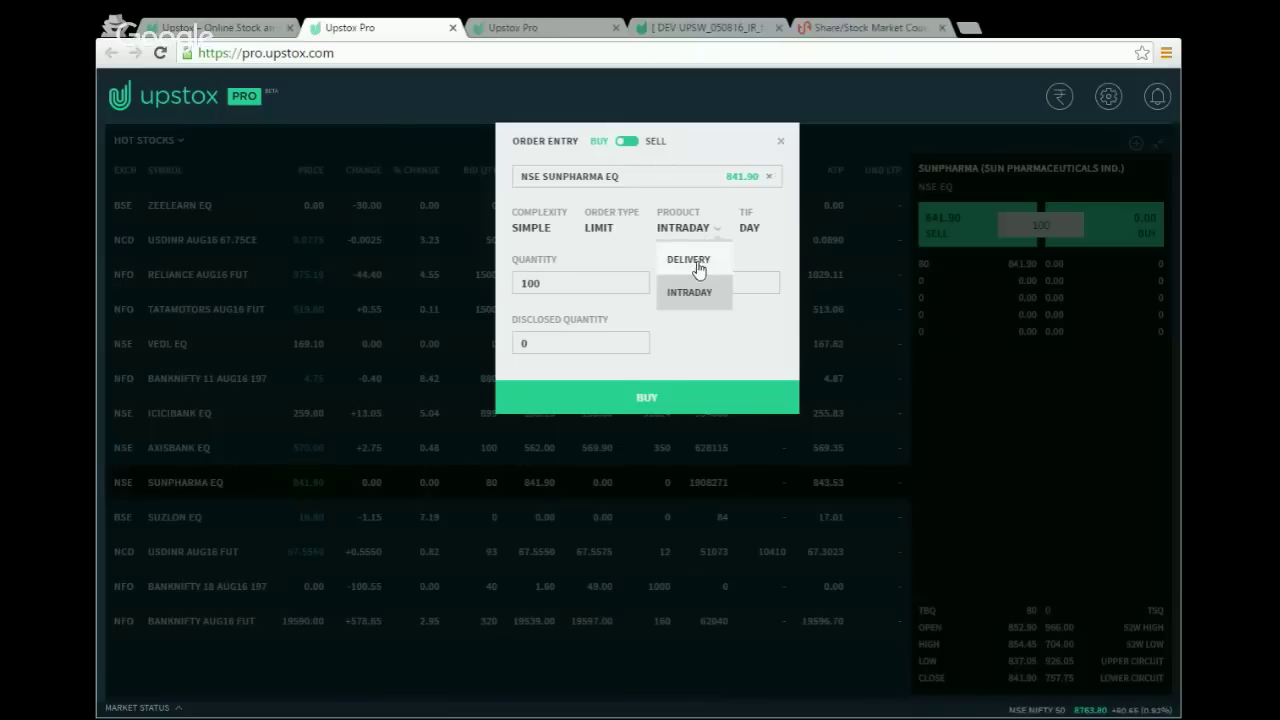
pyautogui.click(692, 262)
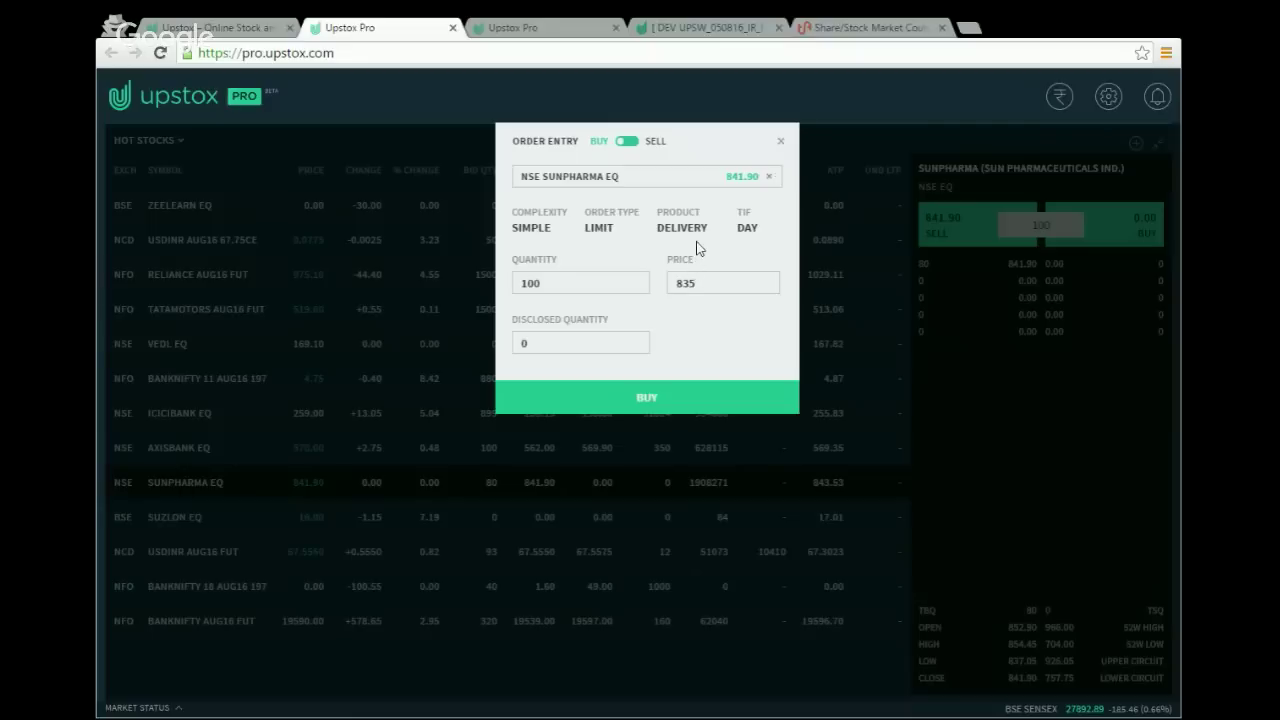
pyautogui.click(703, 234)
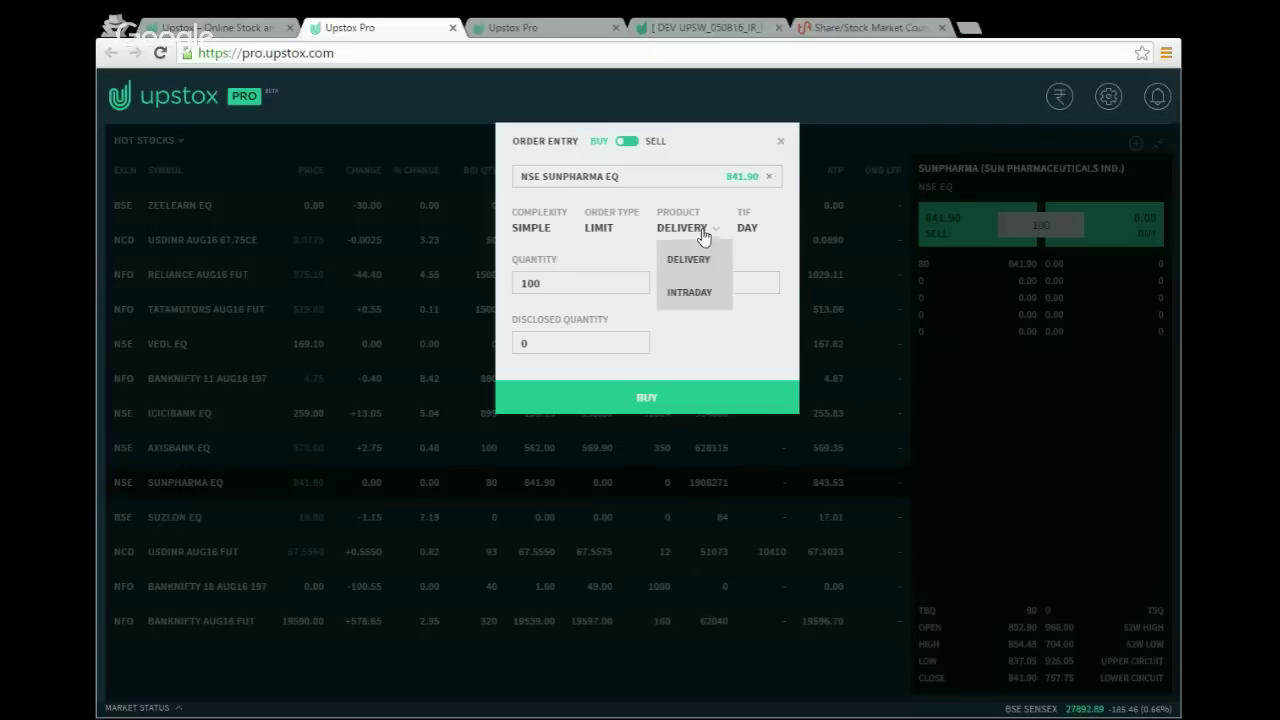
pyautogui.click(700, 293)
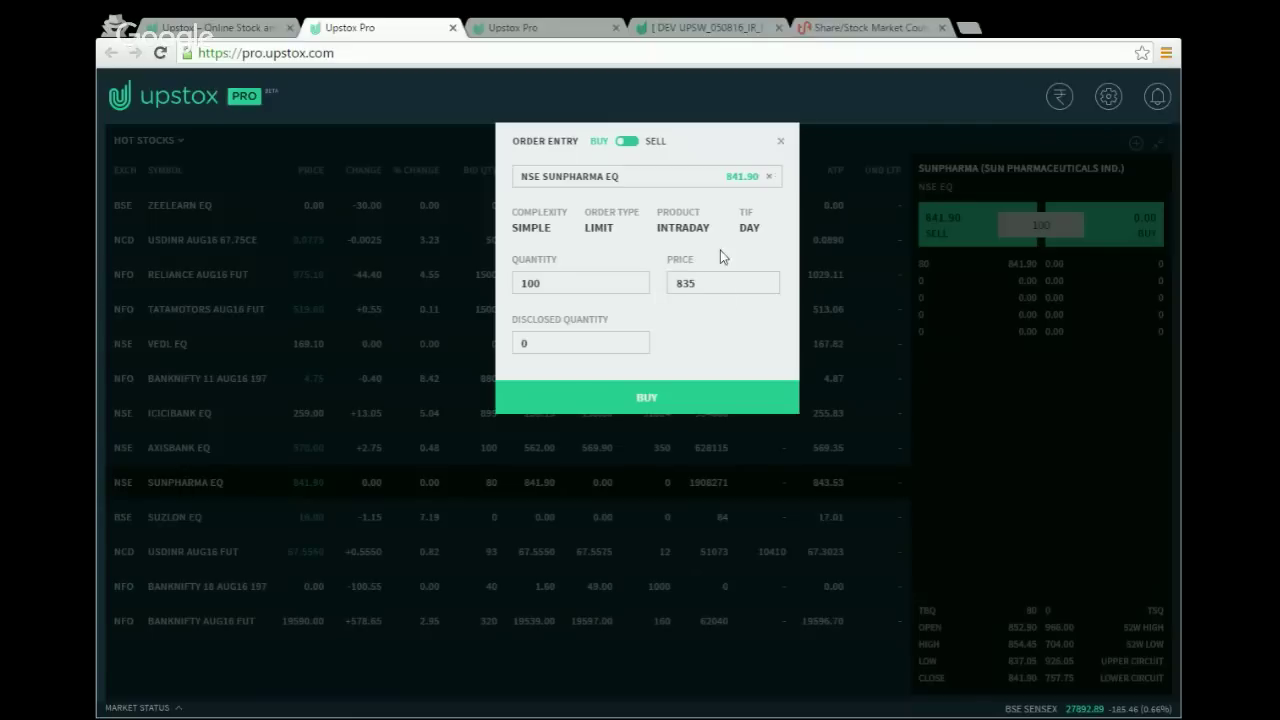
pyautogui.click(771, 234)
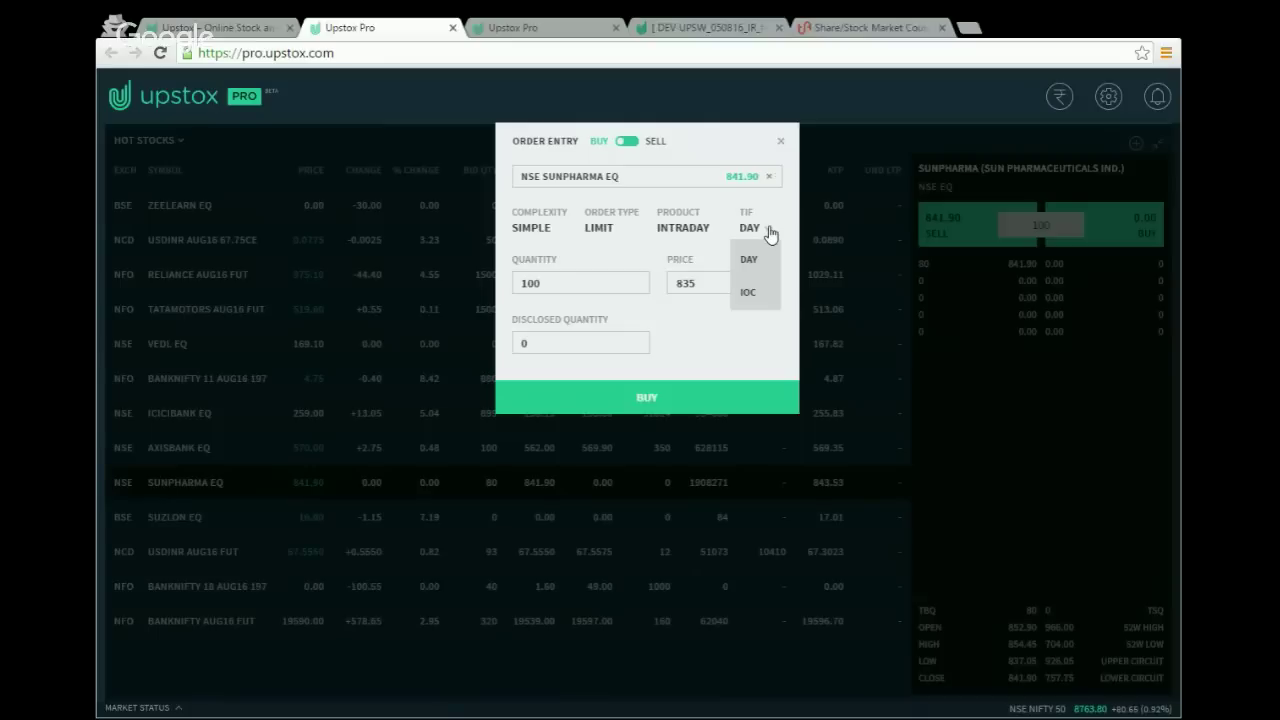
pyautogui.click(751, 261)
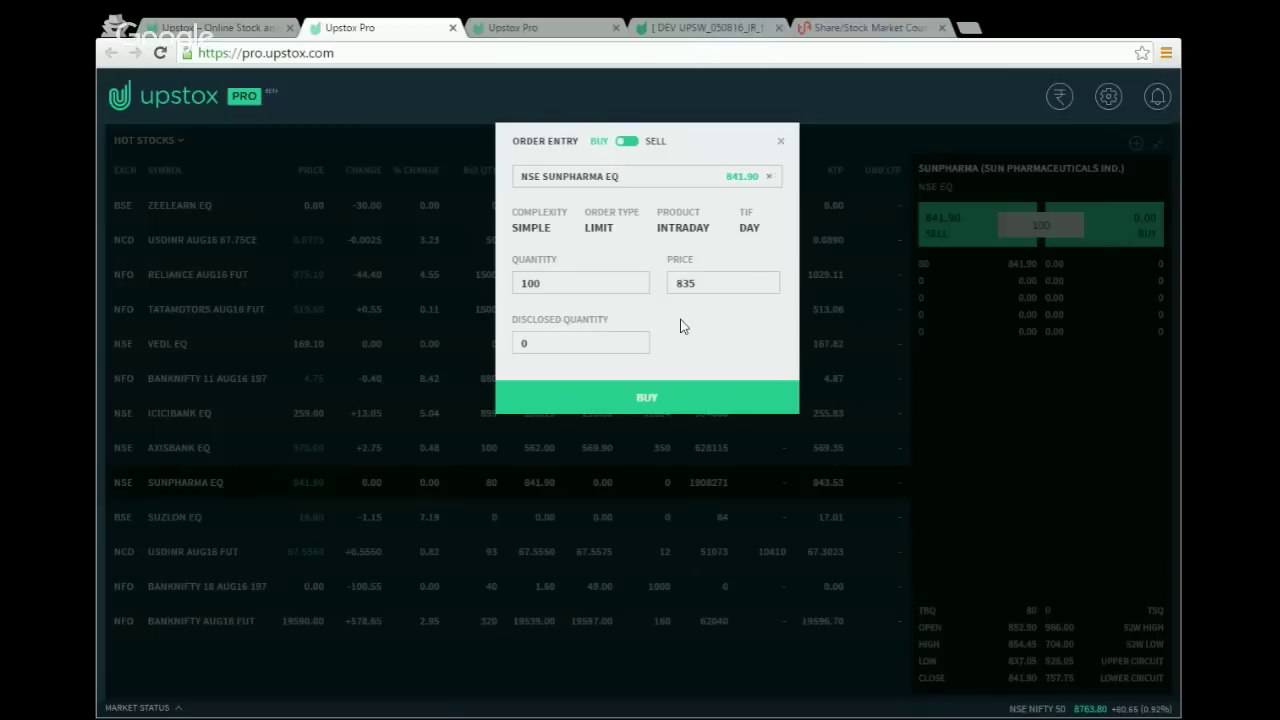
pyautogui.click(752, 232)
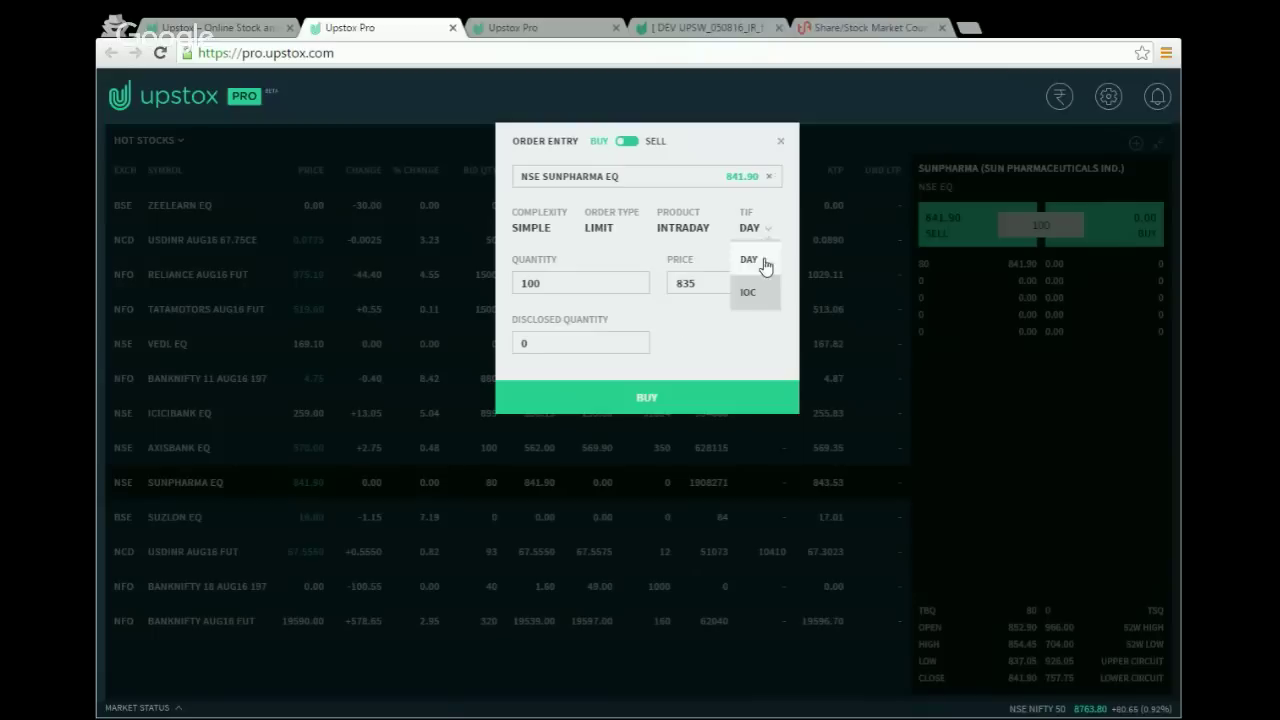
pyautogui.click(752, 289)
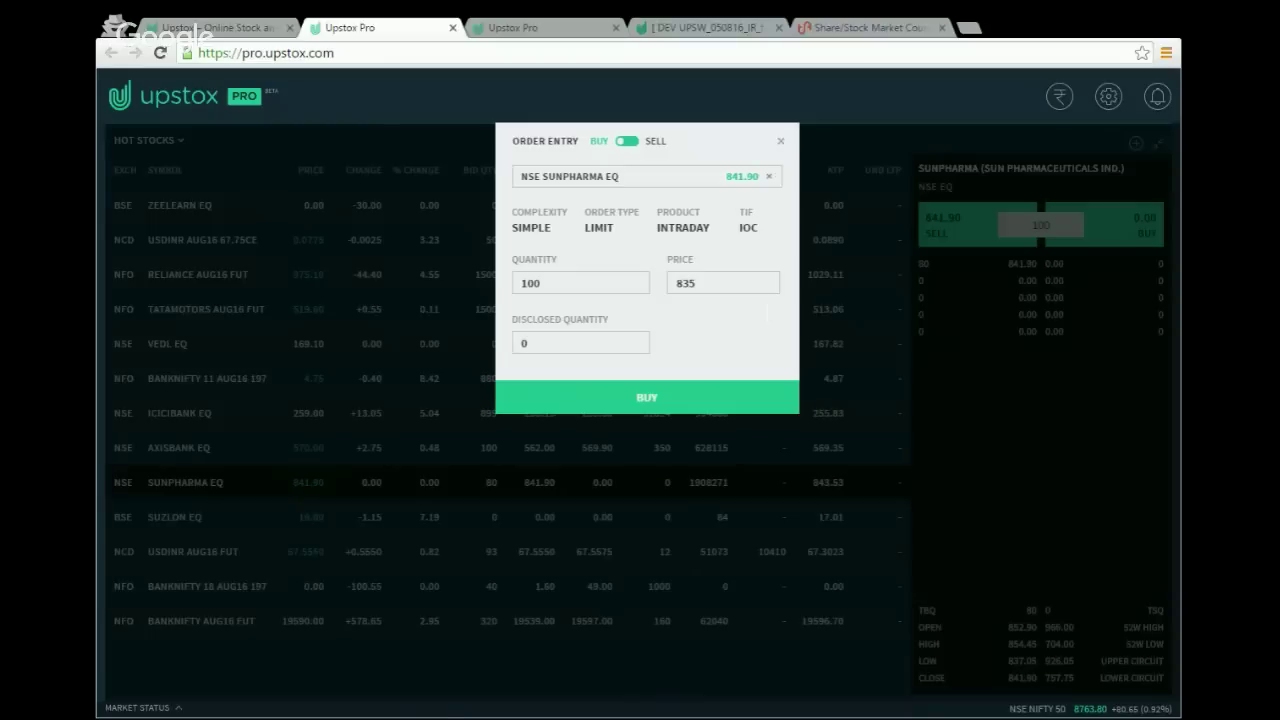
pyautogui.click(768, 232)
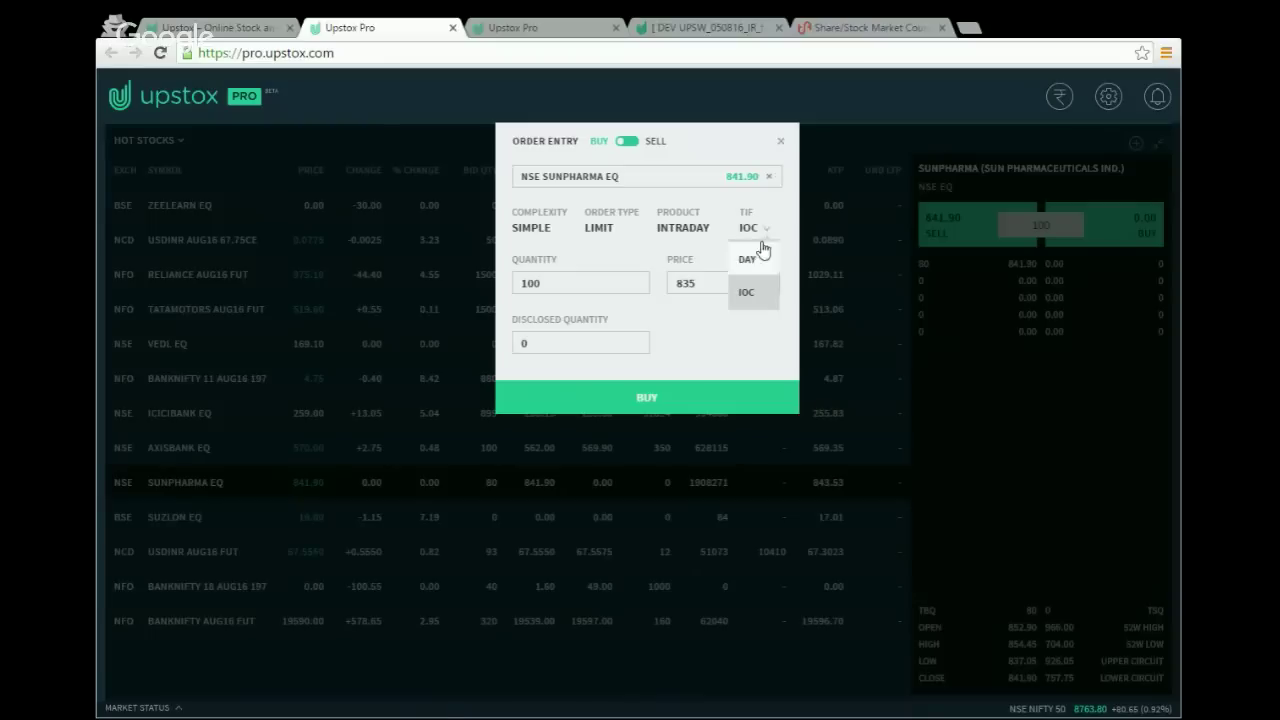
pyautogui.click(757, 272)
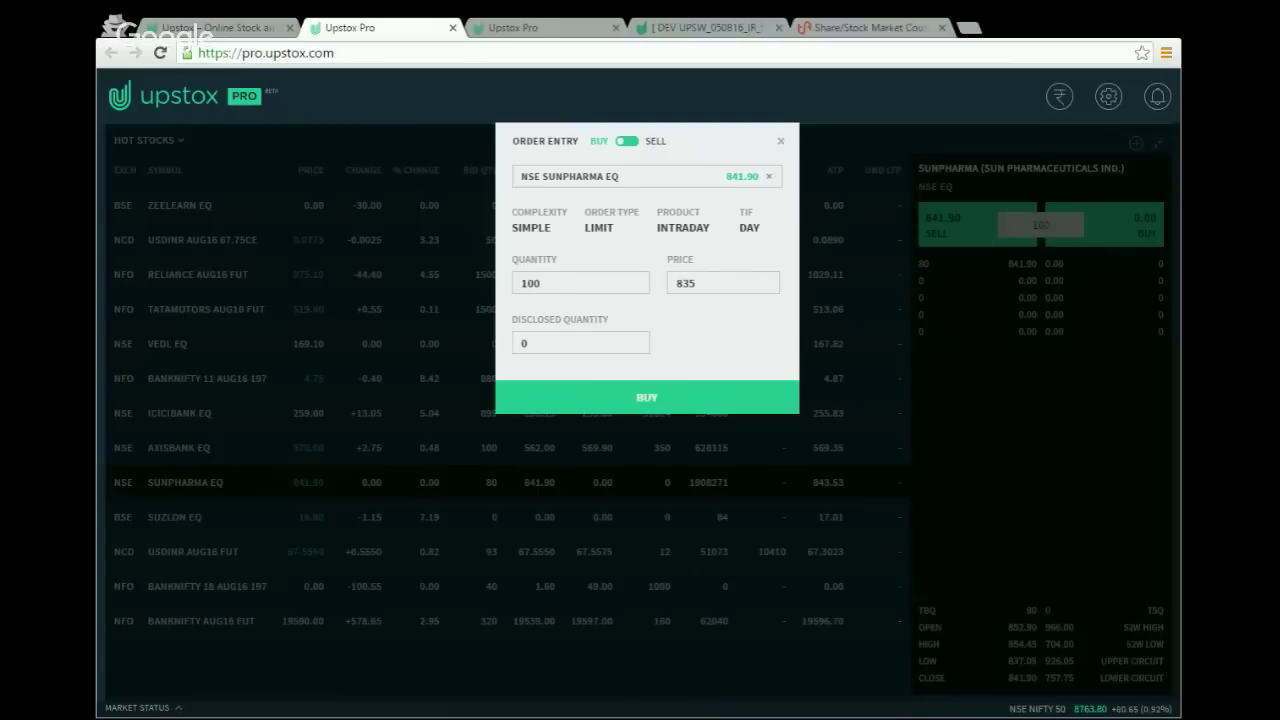
pyautogui.doubleClick(524, 283)
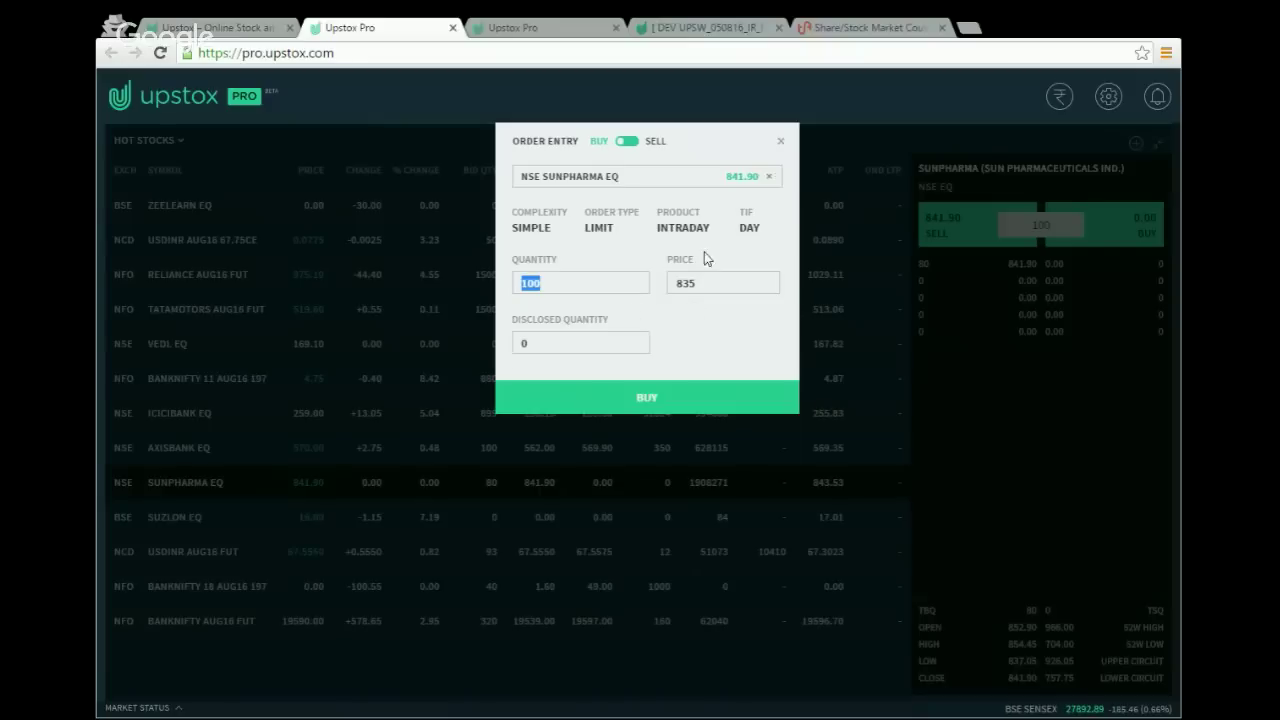
pyautogui.click(600, 403)
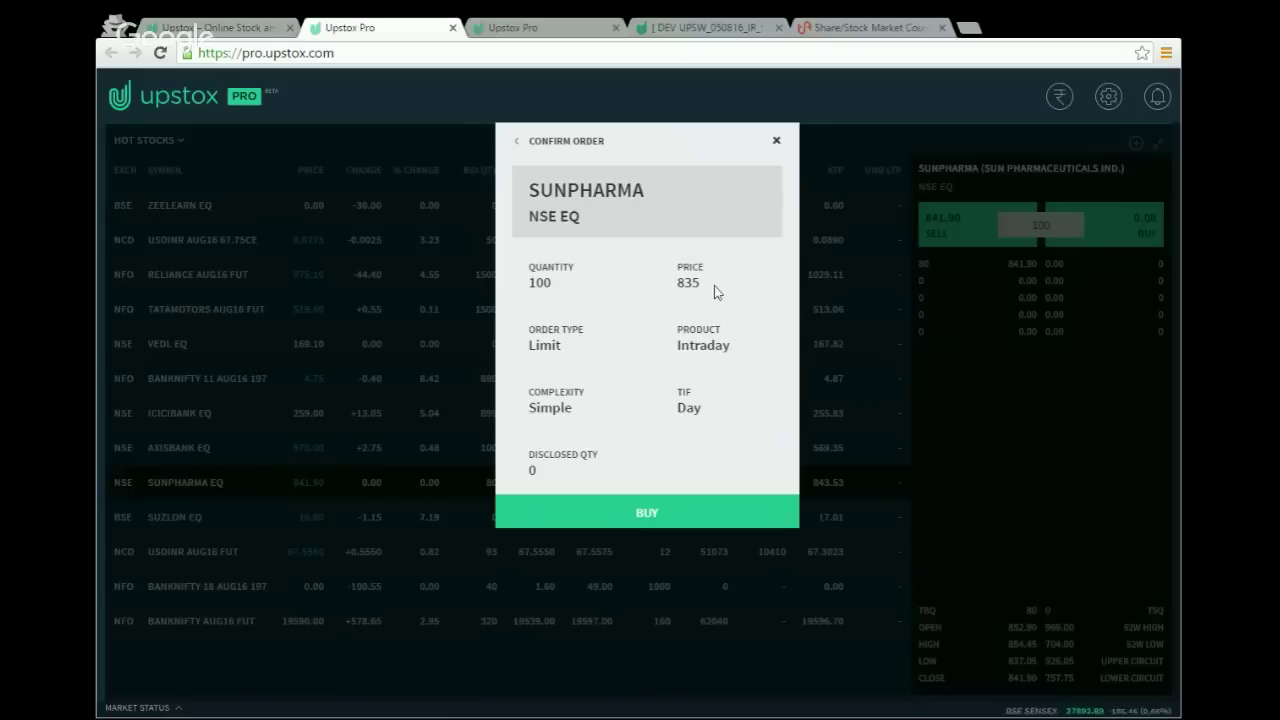
pyautogui.click(519, 143)
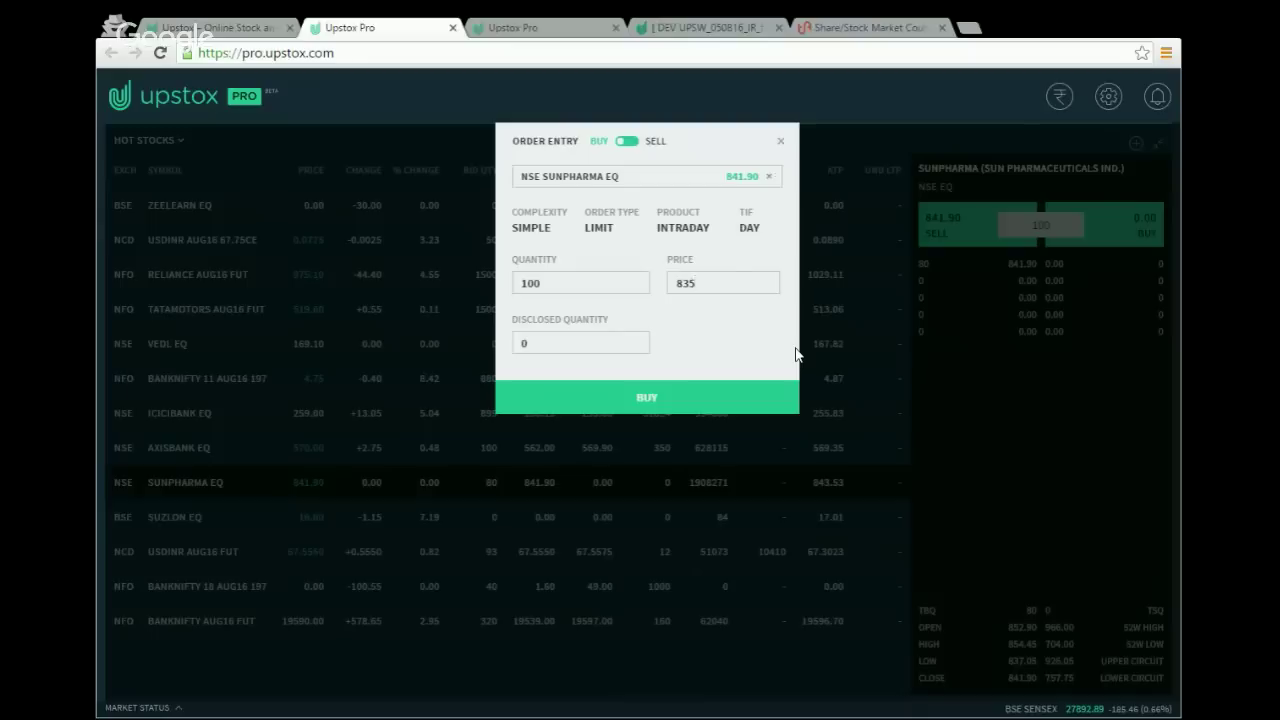
# - Change the price to 830 and confirm the 100-share SUNPHARMA buy, which is rejected
pyautogui.press('BackSpace')
pyautogui.write('0')
pyautogui.click(617, 411)
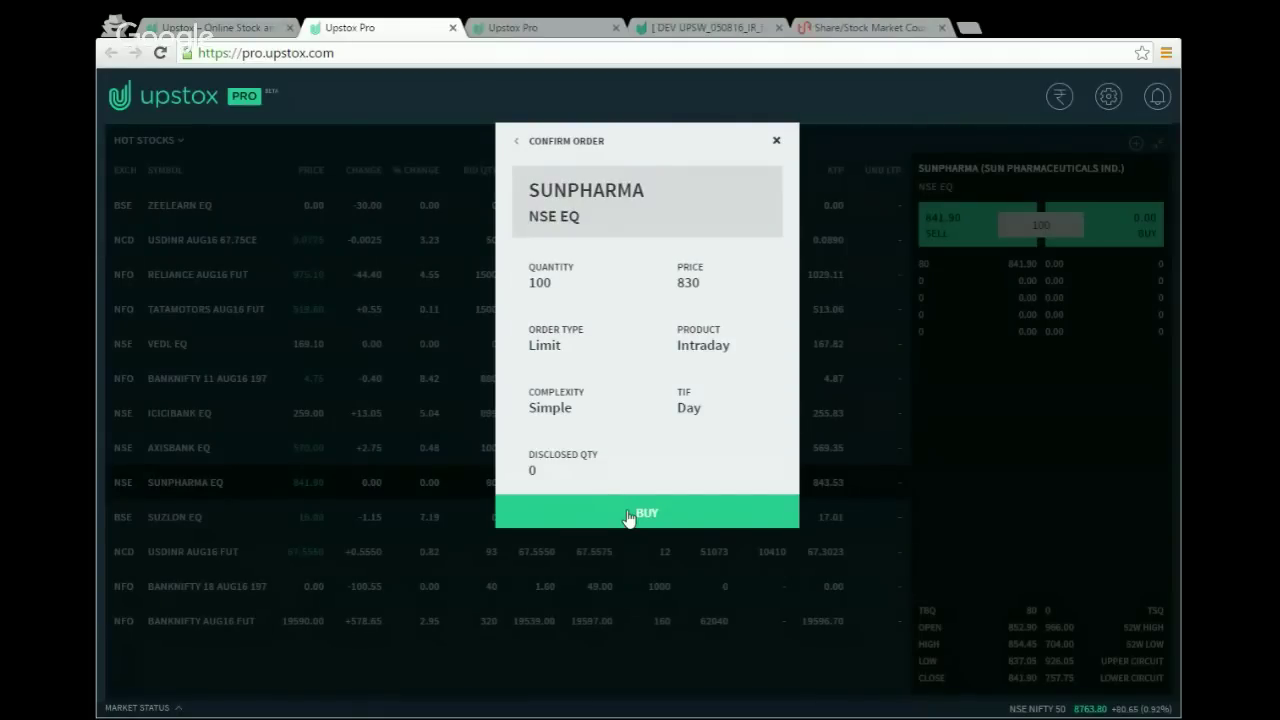
pyautogui.tripleClick(531, 282)
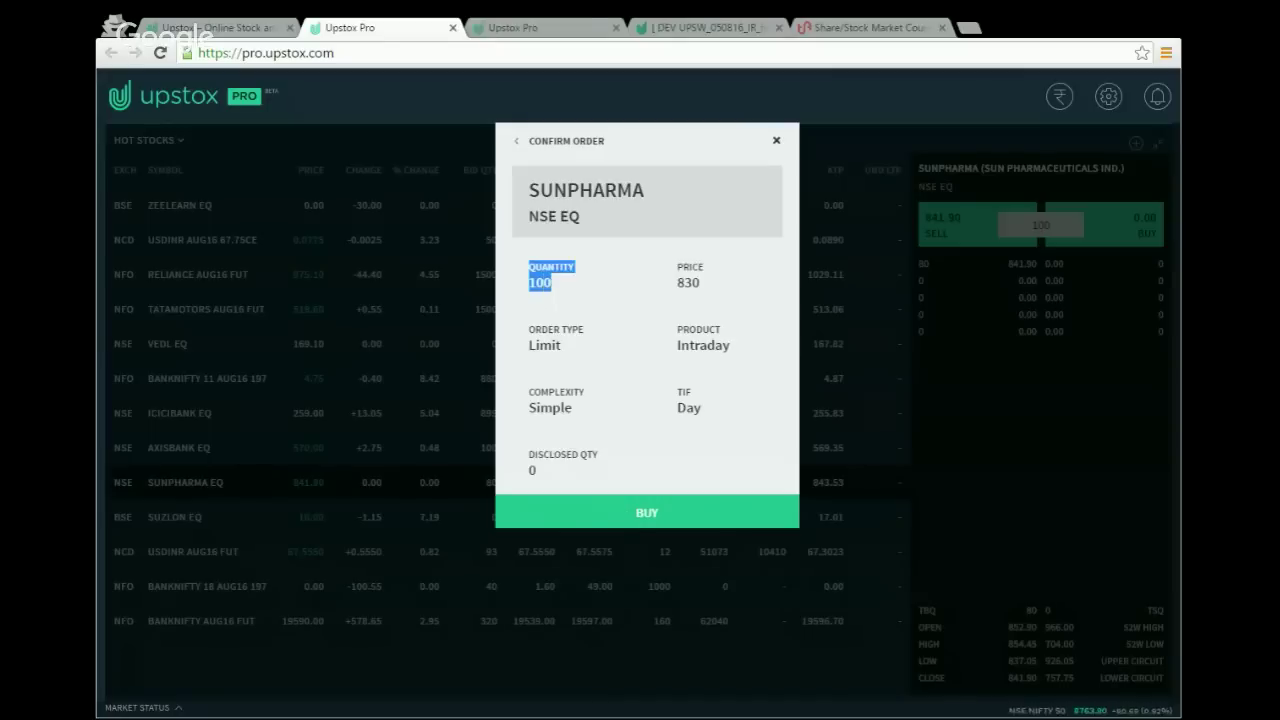
pyautogui.click(647, 513)
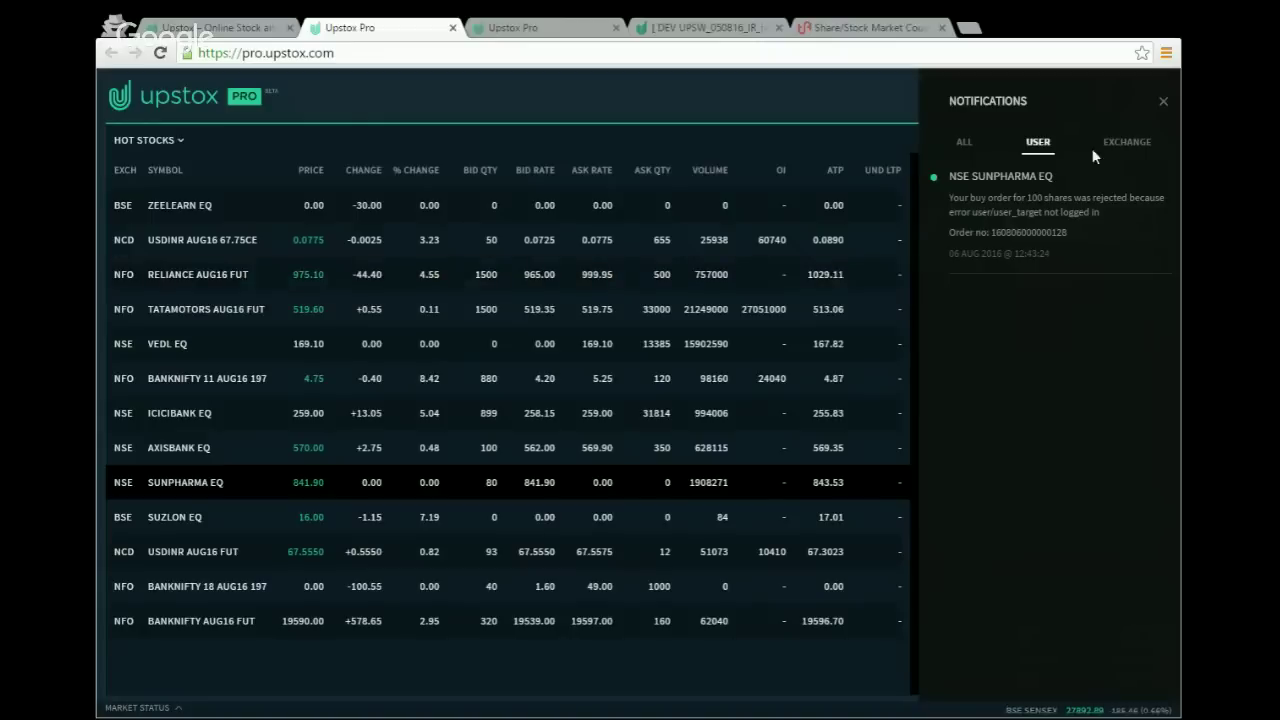
# - Close the notifications and restore the Hot Stocks panel to the multi-panel dashboard
pyautogui.click(1163, 104)
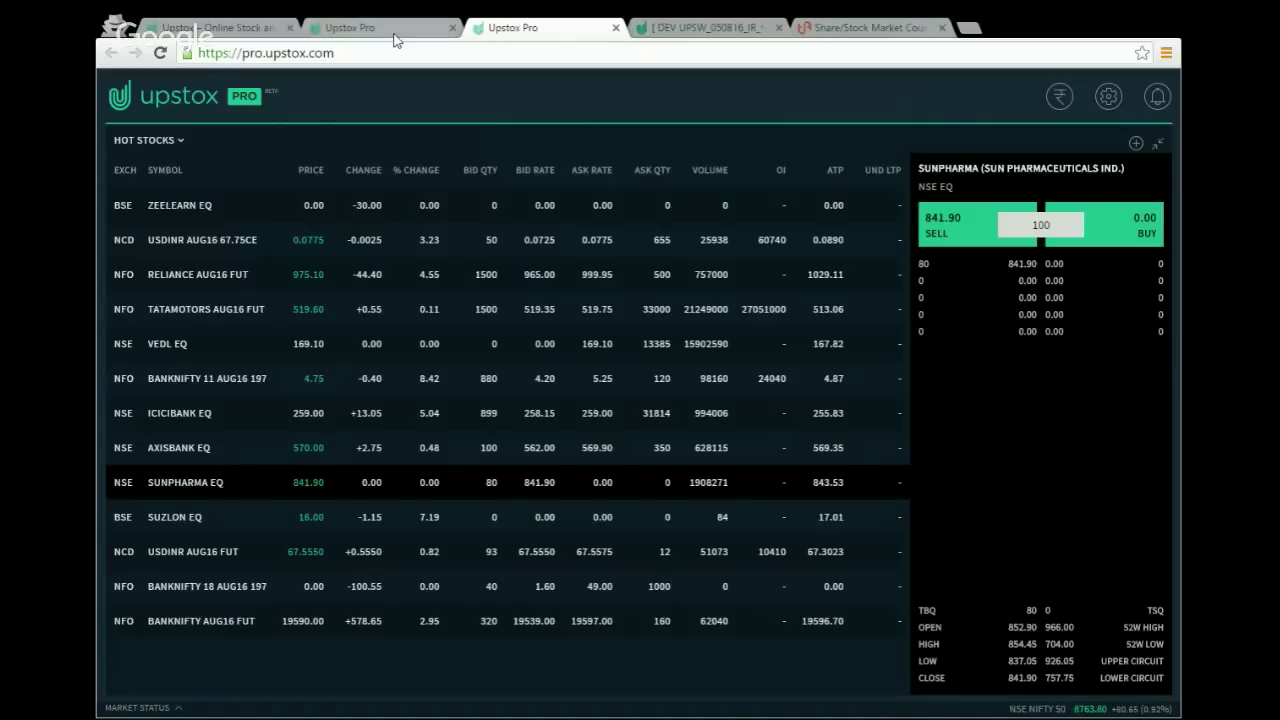
pyautogui.click(1159, 146)
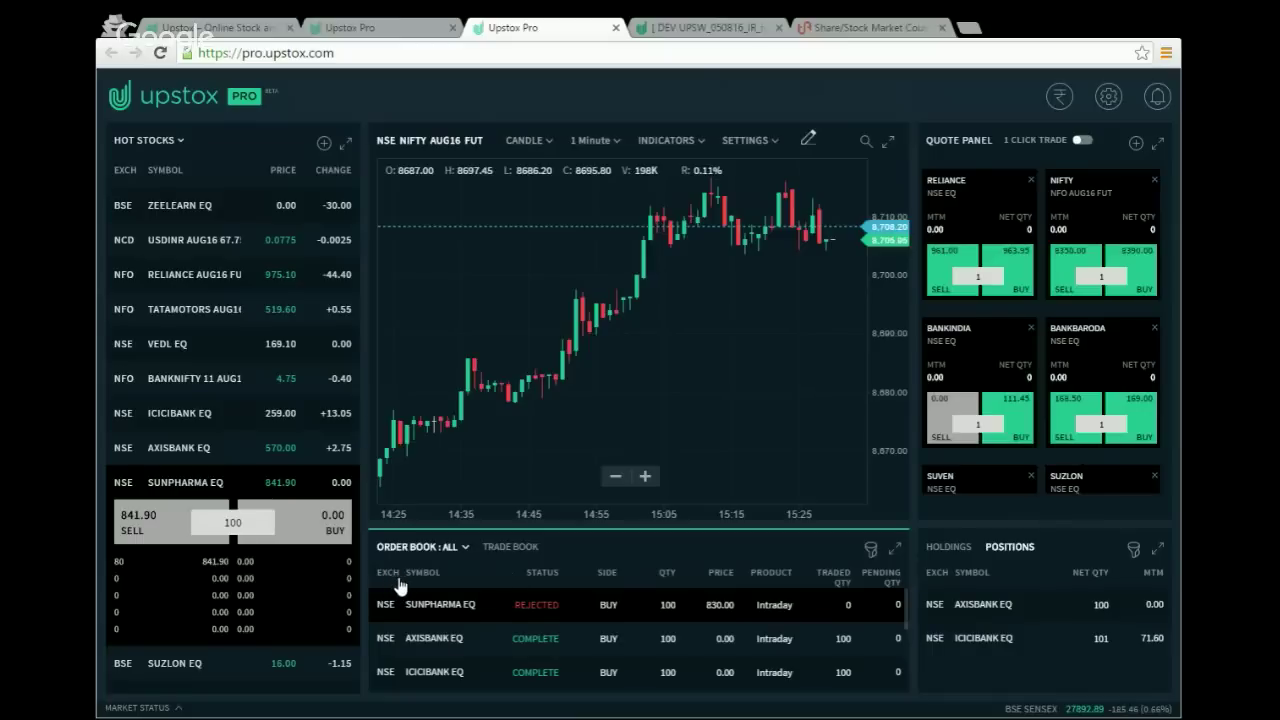
pyautogui.click(465, 550)
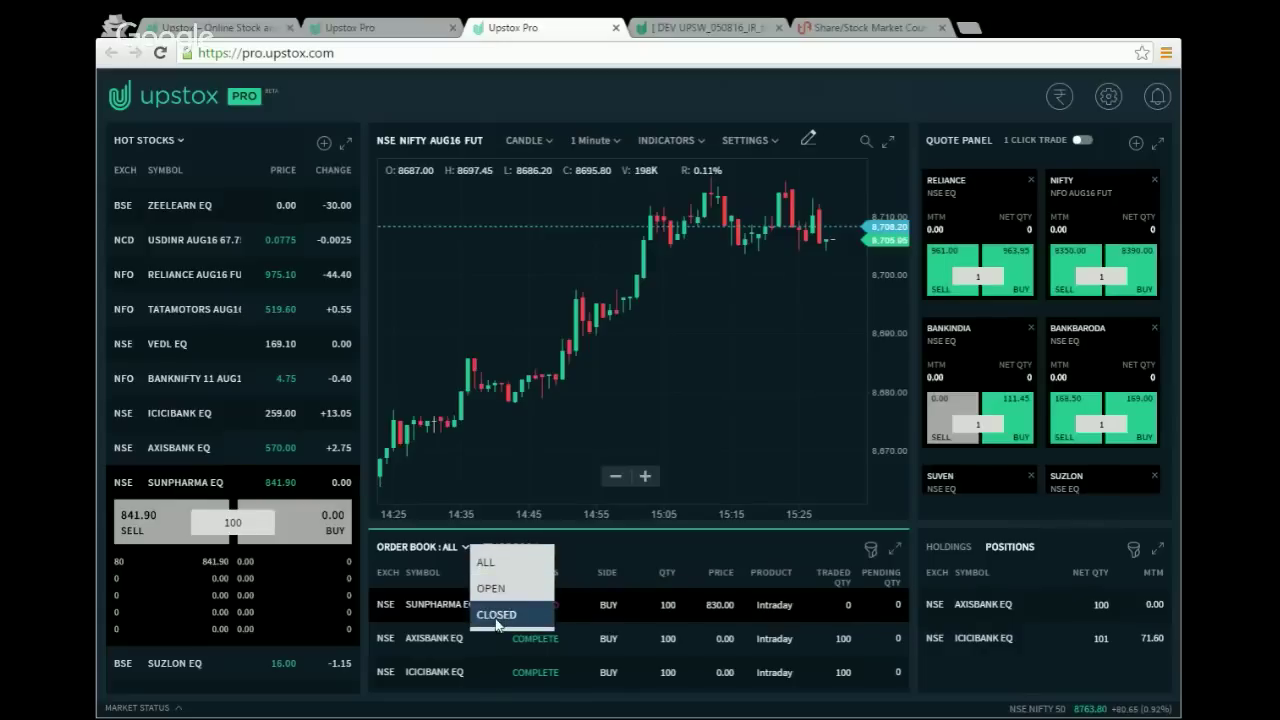
pyautogui.click(484, 565)
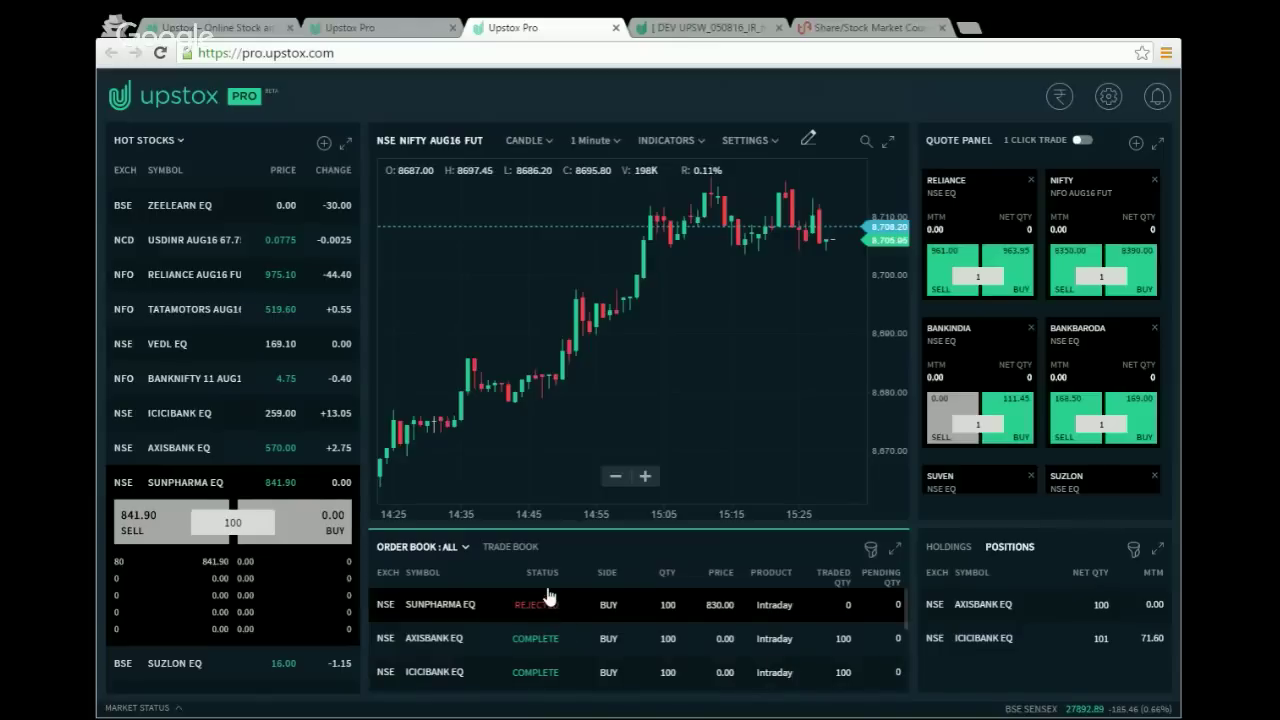
pyautogui.click(467, 549)
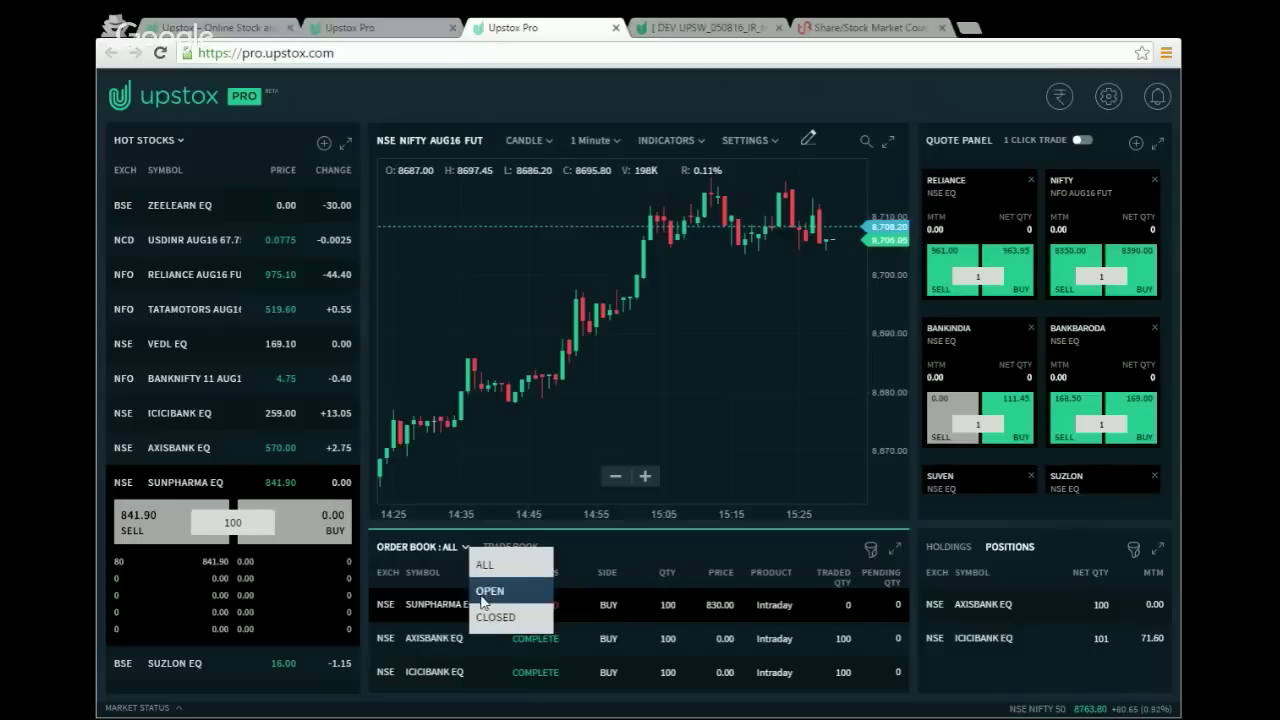
pyautogui.click(483, 594)
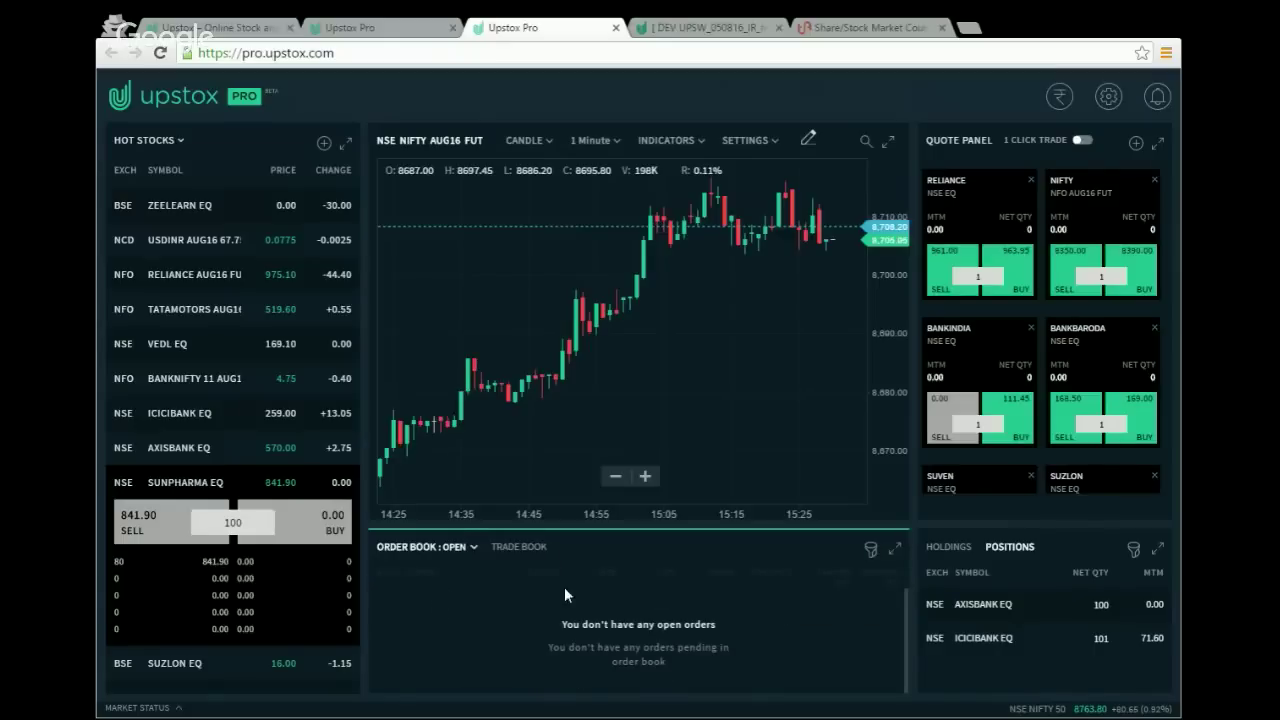
pyautogui.click(473, 550)
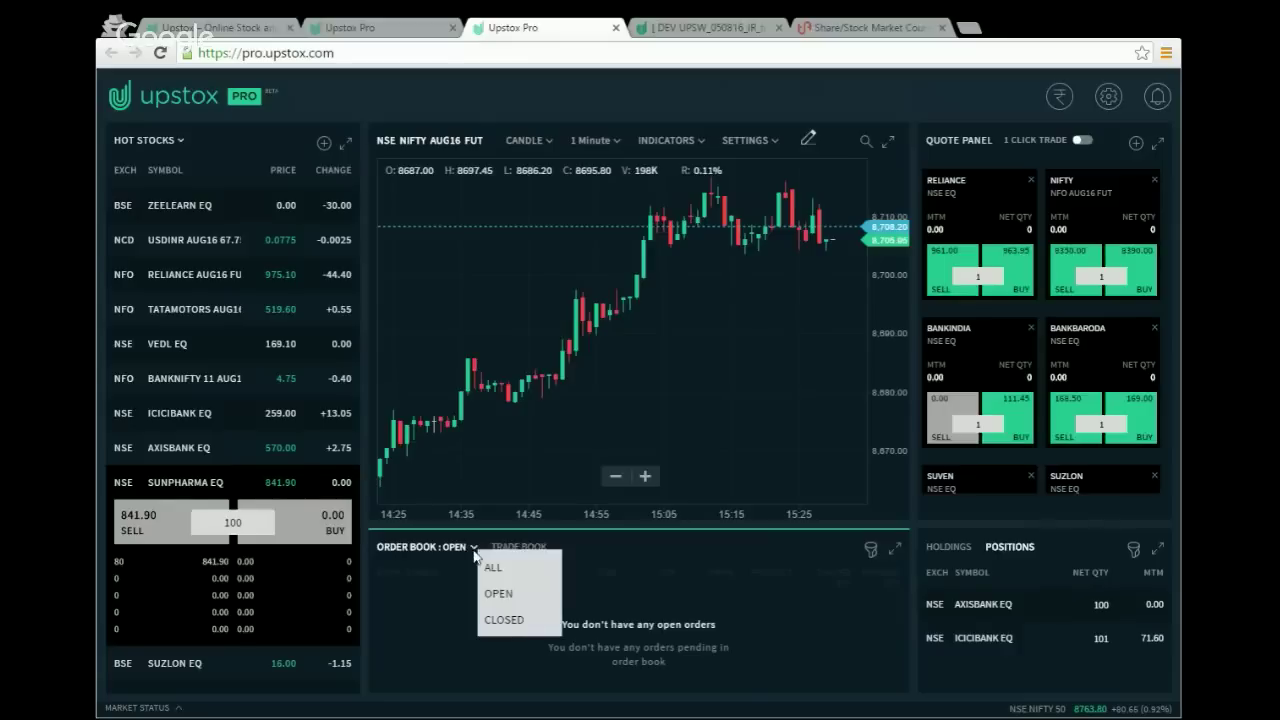
pyautogui.click(495, 621)
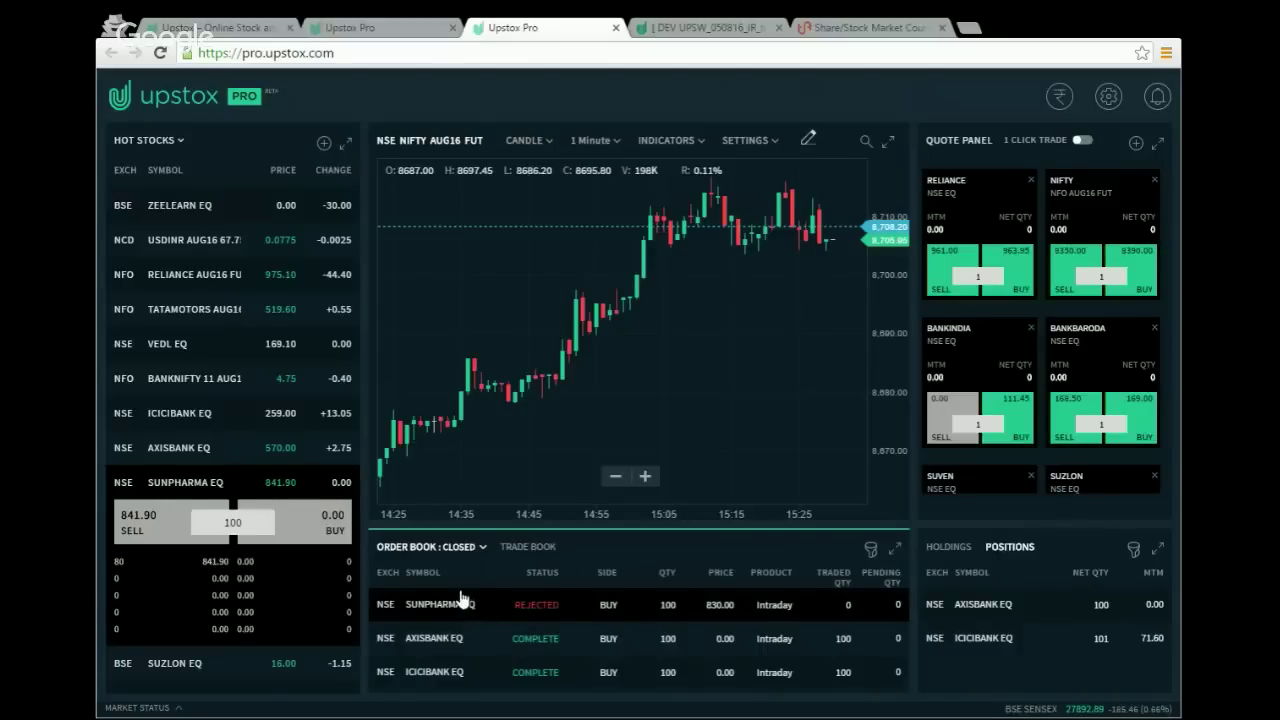
pyautogui.scroll(-5, 497, 632)
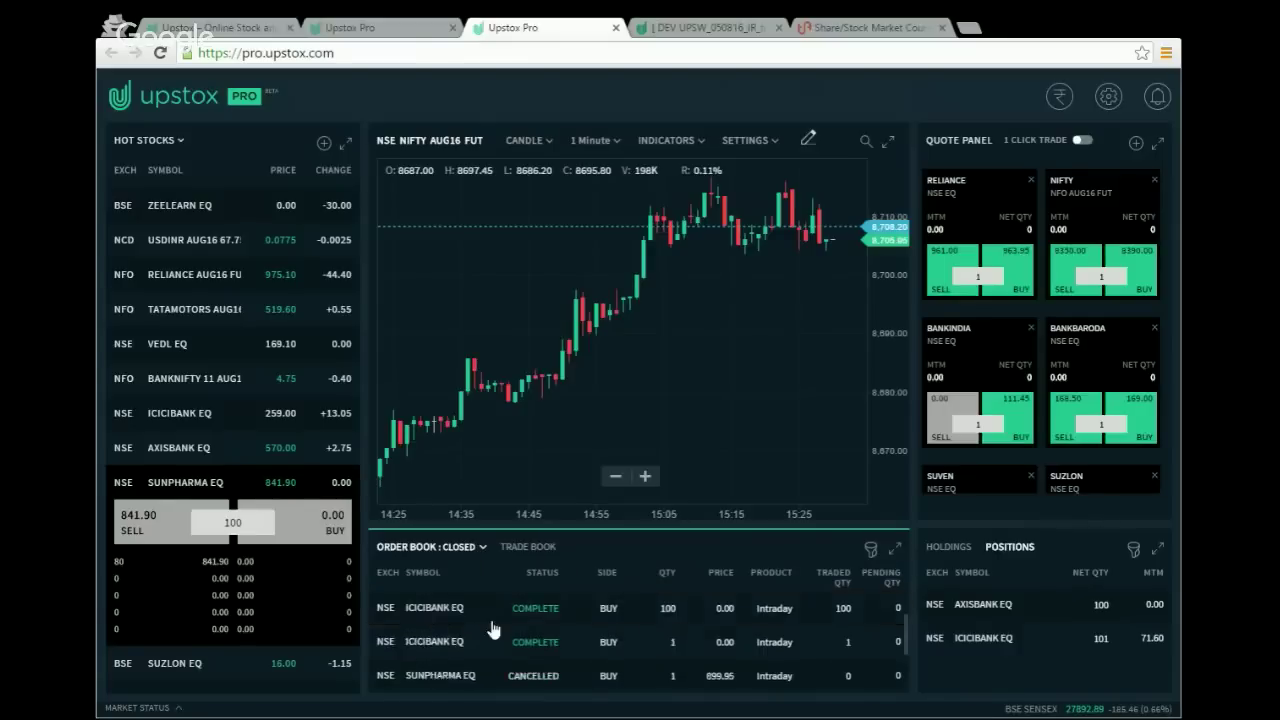
pyautogui.scroll(5, 501, 635)
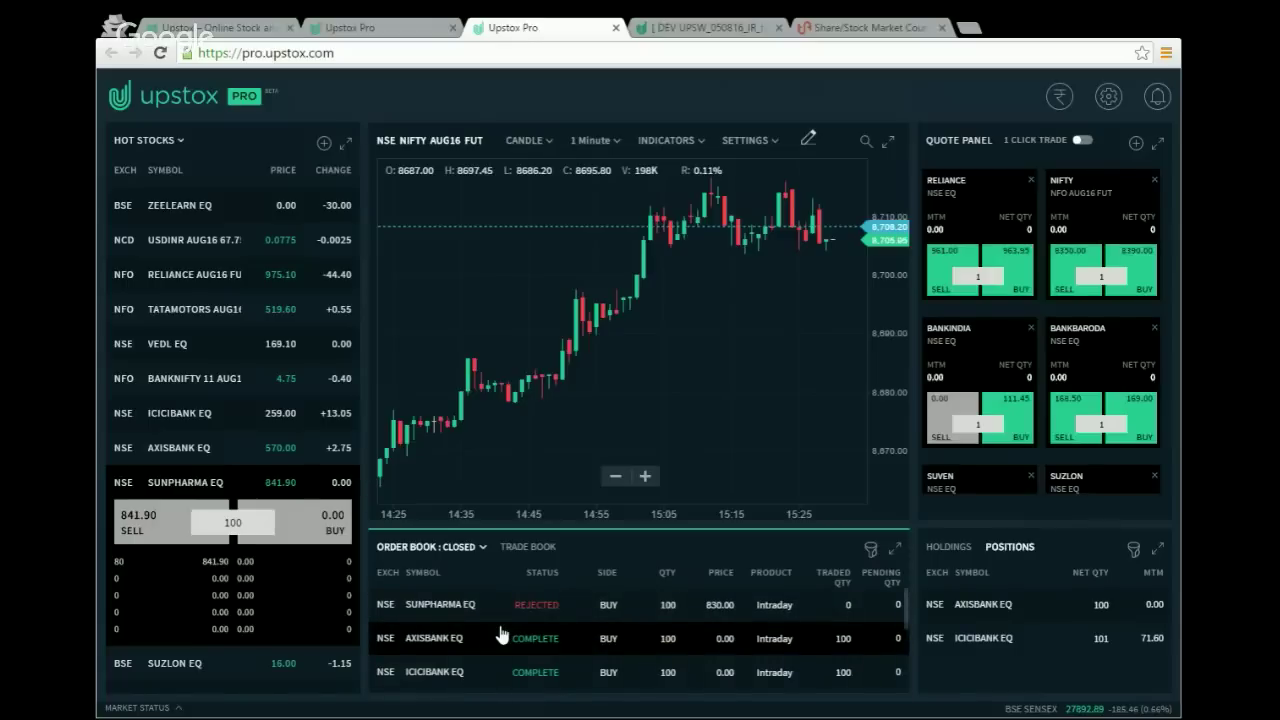
pyautogui.click(484, 549)
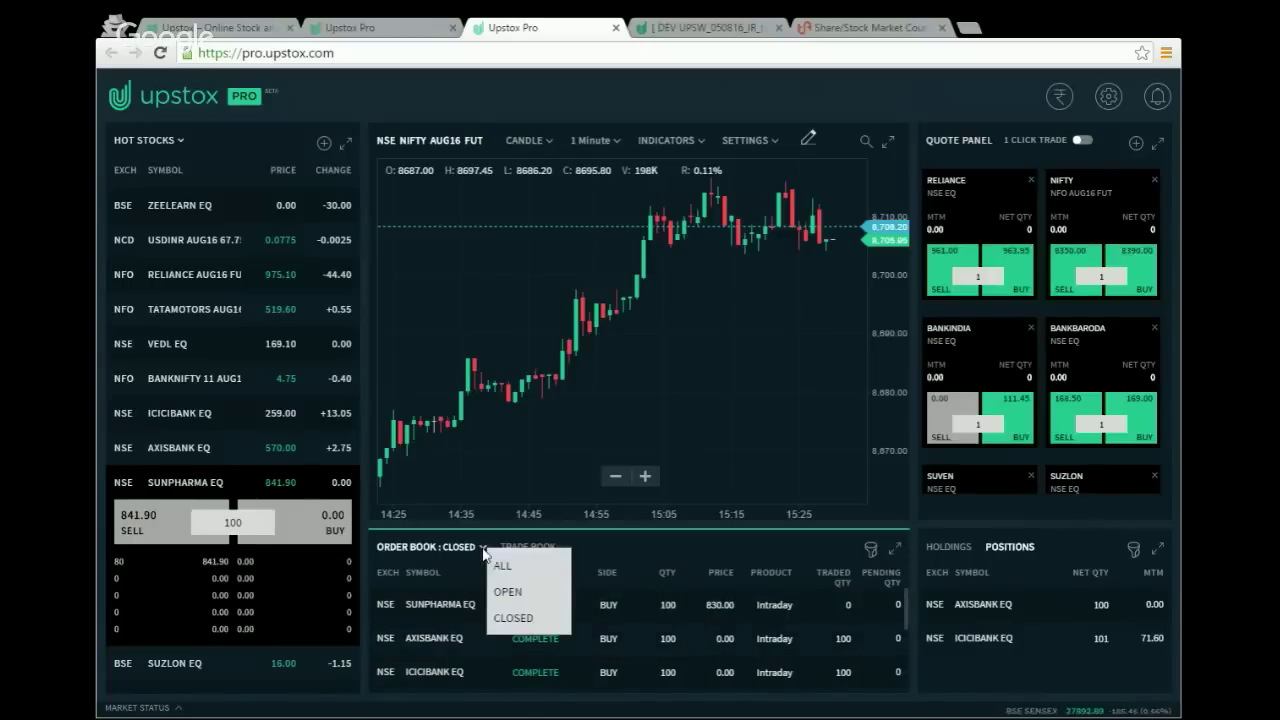
pyautogui.click(500, 568)
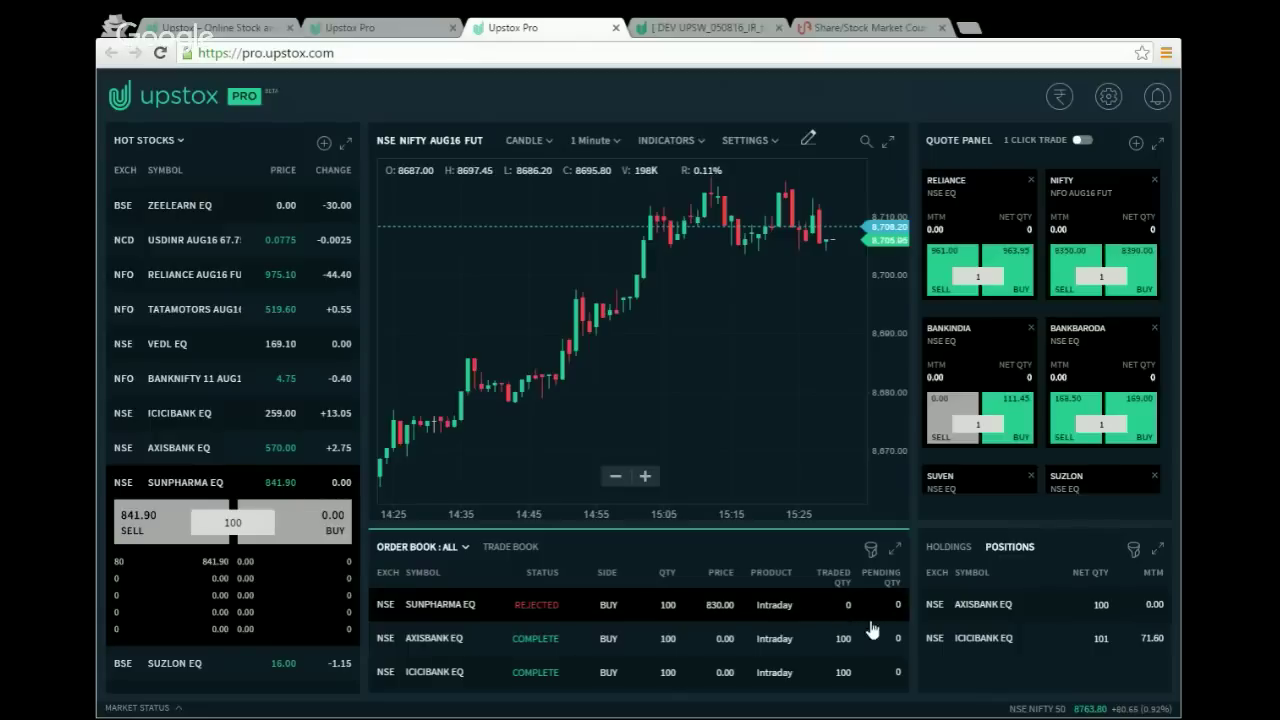
# - Maximize the Order Book and show the AXISBANK EQ order's details panel
pyautogui.click(897, 551)
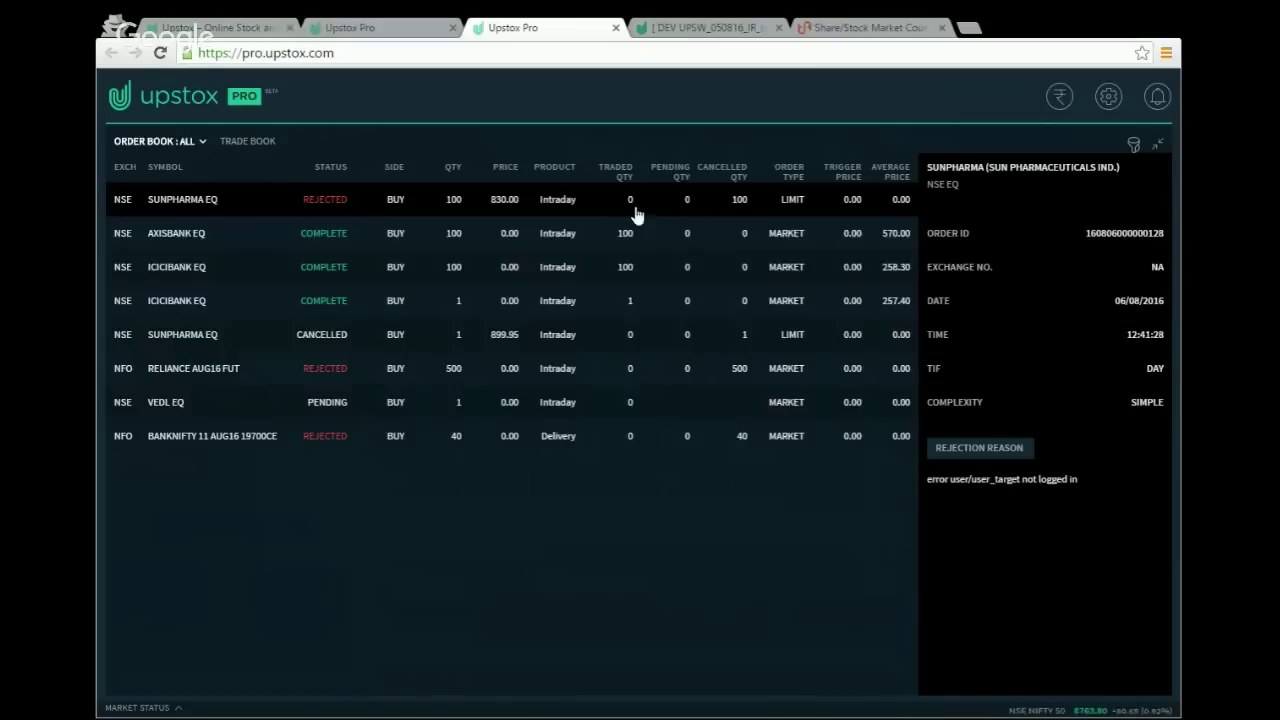
pyautogui.click(174, 236)
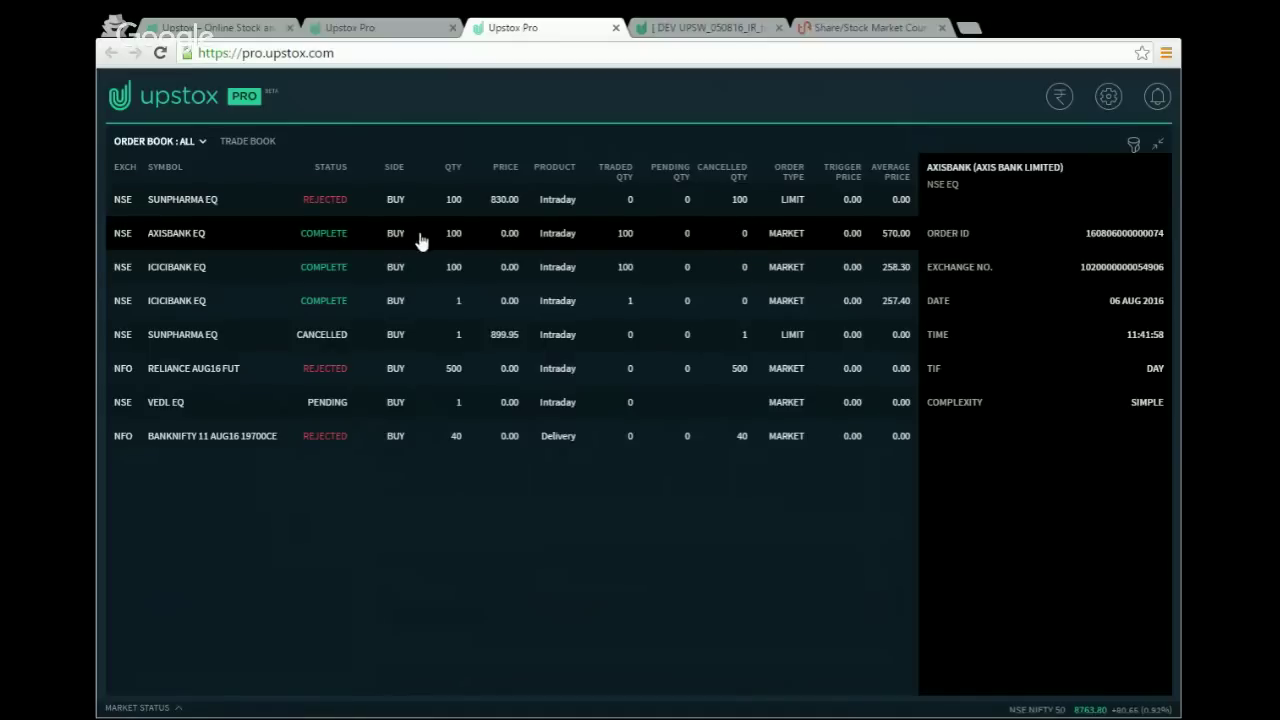
# - Browse details of the SUNPHARMA, AXISBANK, ICICIBANK and RELIANCE AUG16 FUT orders
pyautogui.click(309, 200)
pyautogui.click(309, 236)
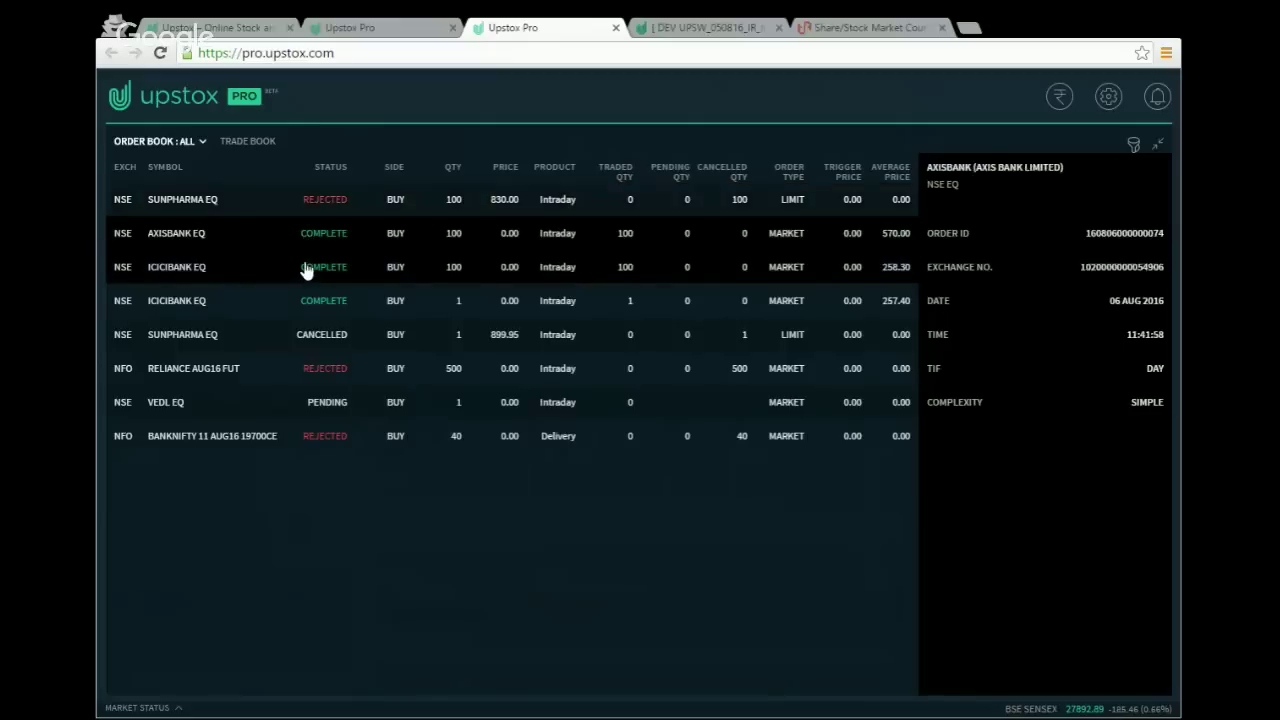
pyautogui.click(306, 271)
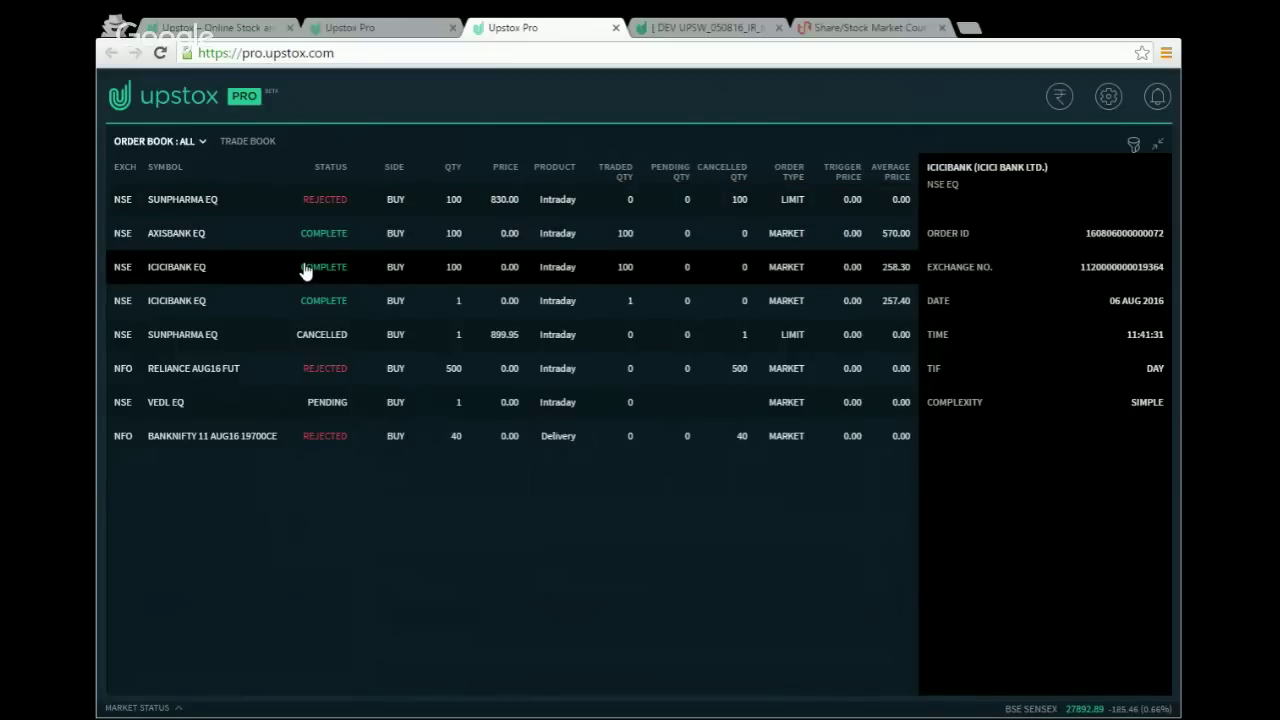
pyautogui.click(297, 244)
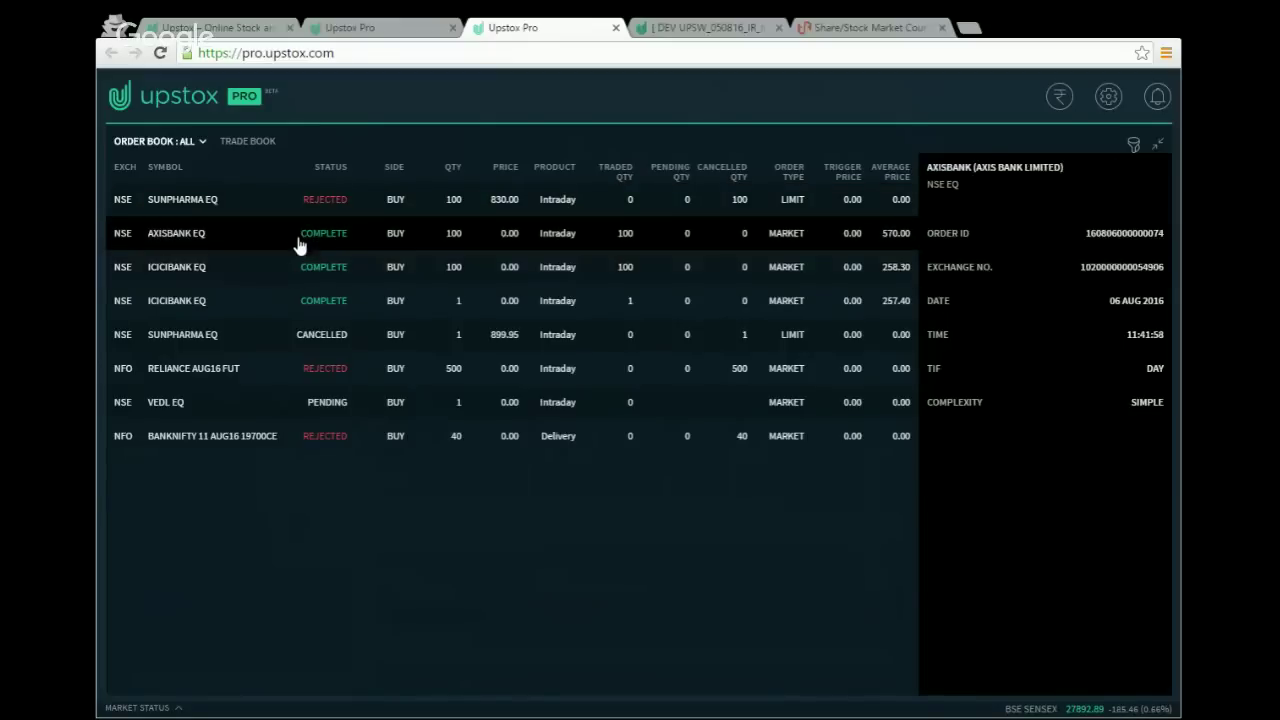
pyautogui.click(294, 338)
pyautogui.click(294, 378)
# - Check the BANKNIFTY rejection, revisit other orders, and end on RELIANCE AUG16 FUT's rejection reason
pyautogui.click(282, 444)
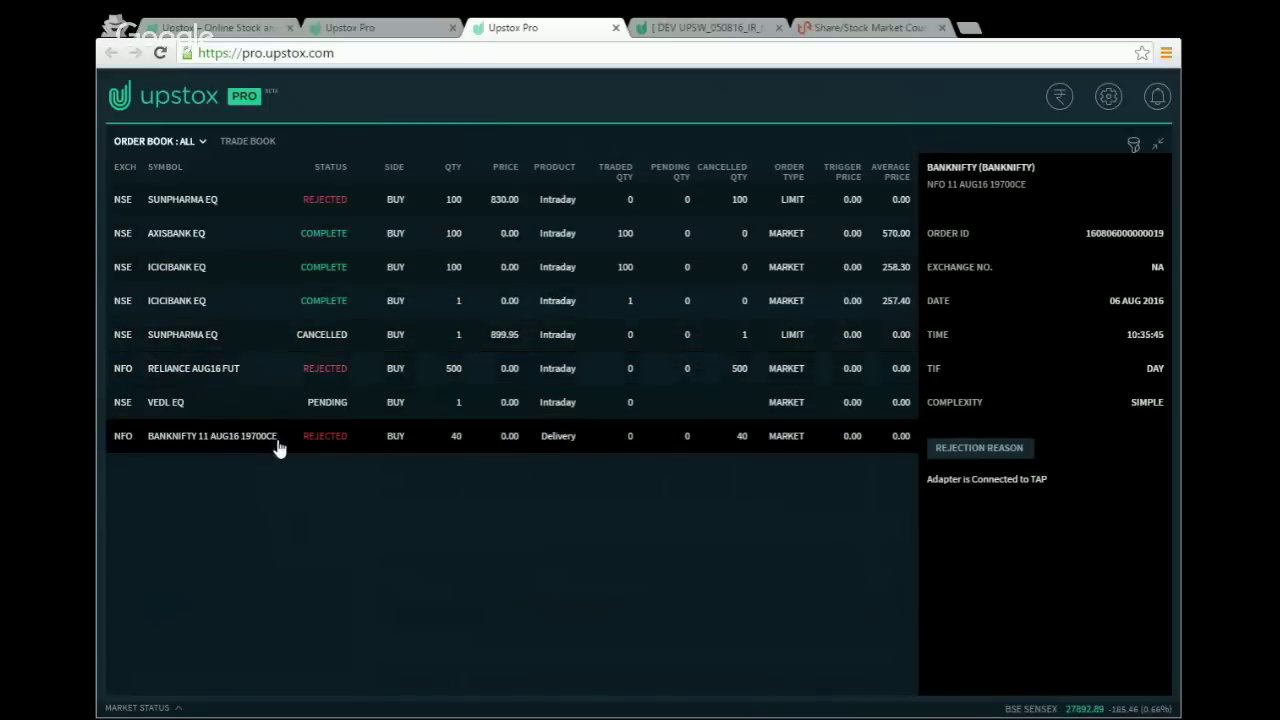
pyautogui.click(231, 339)
pyautogui.click(297, 212)
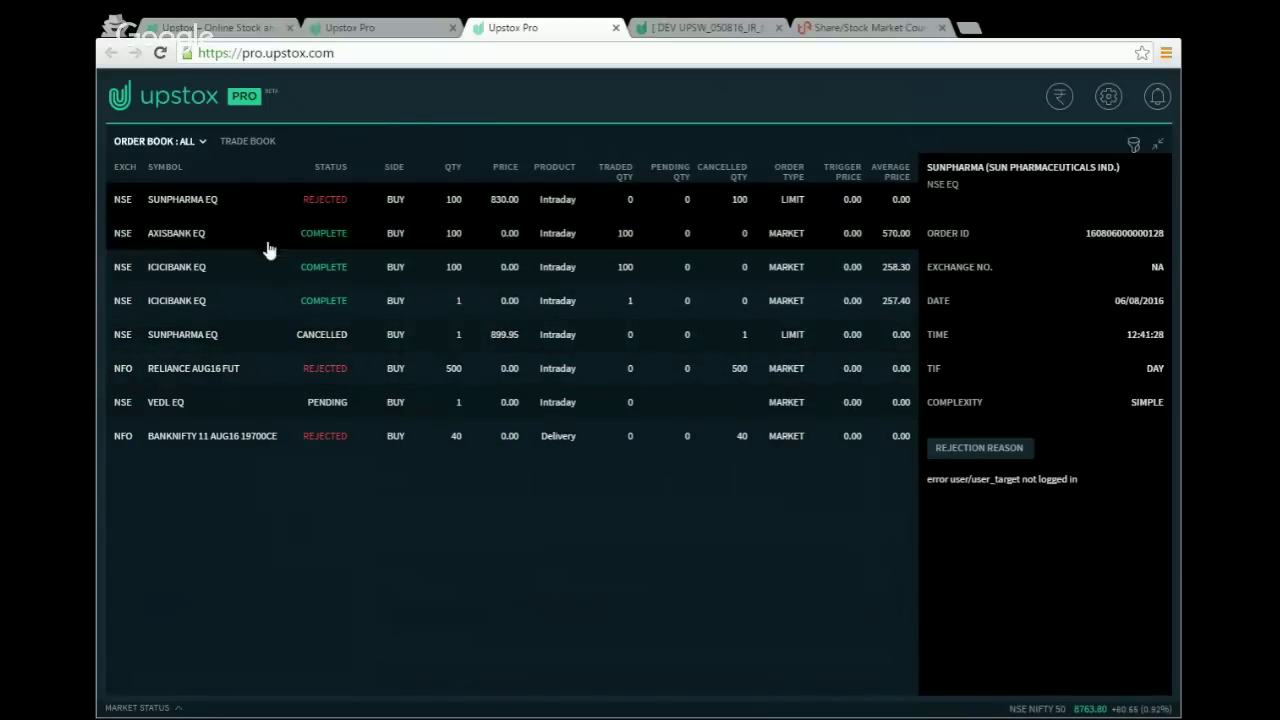
pyautogui.click(266, 245)
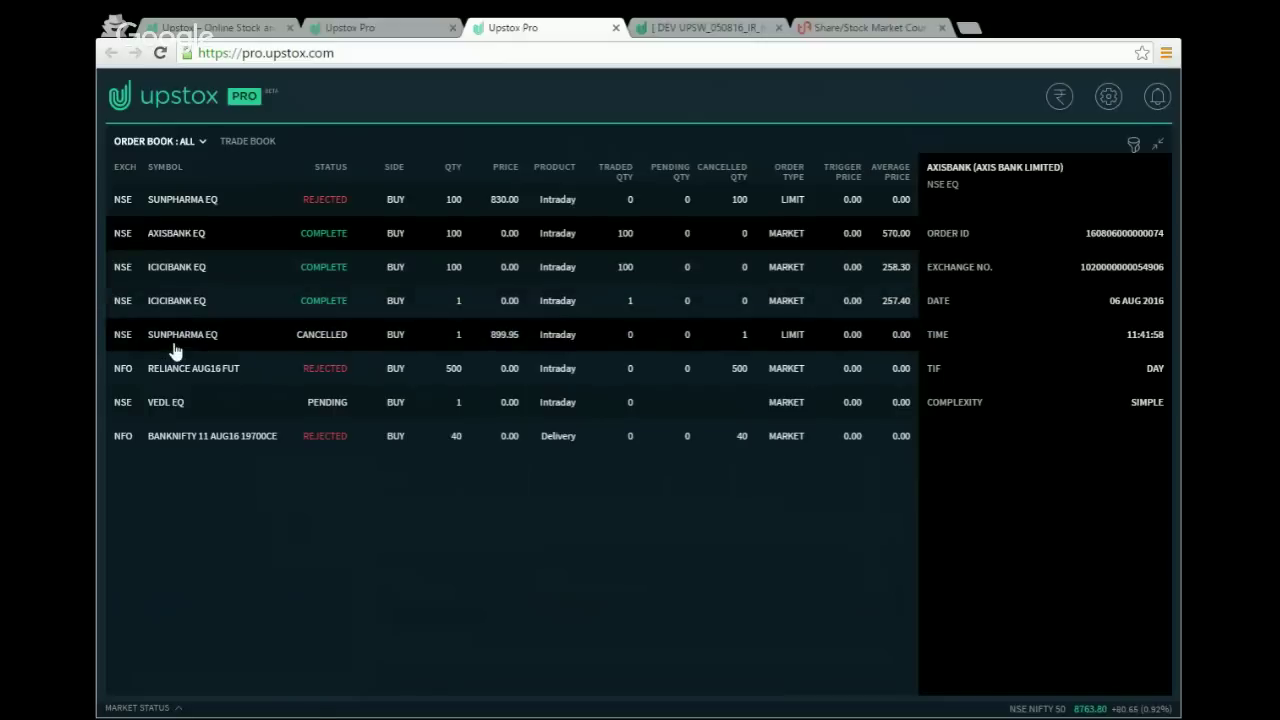
pyautogui.click(172, 343)
pyautogui.click(177, 378)
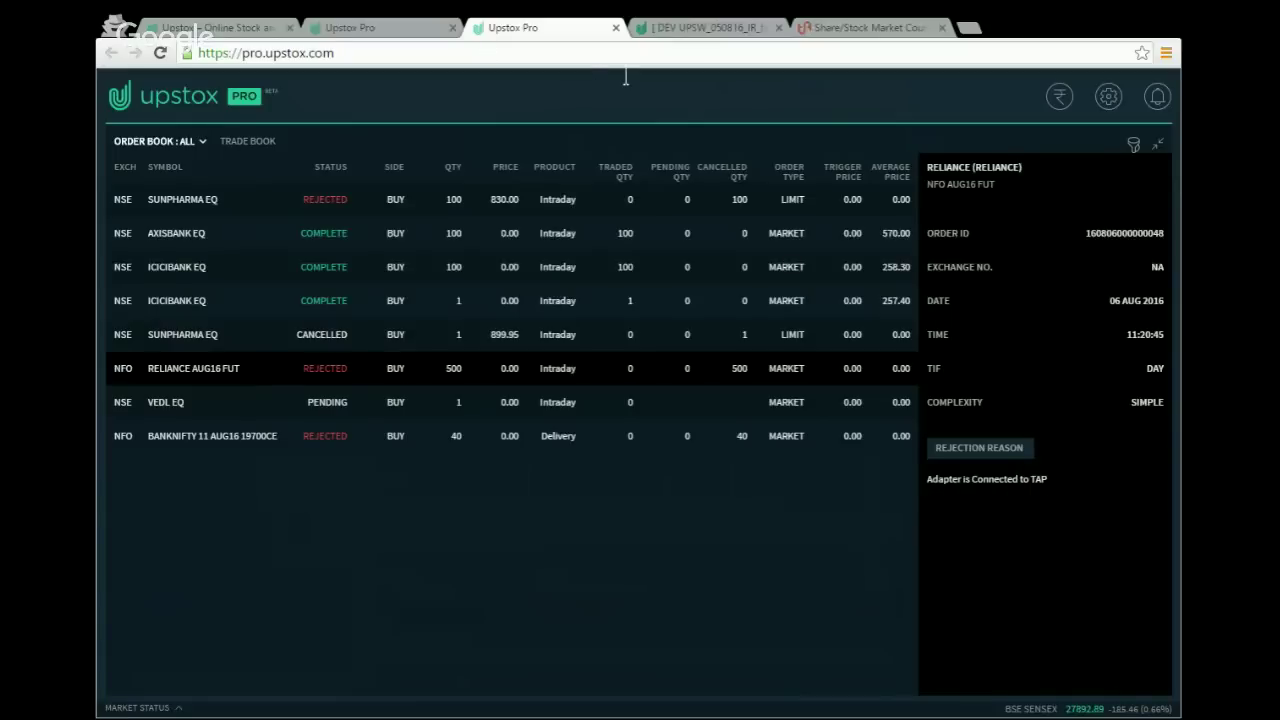
# - Reload the site and enter the username and account password
pyautogui.press('Return')
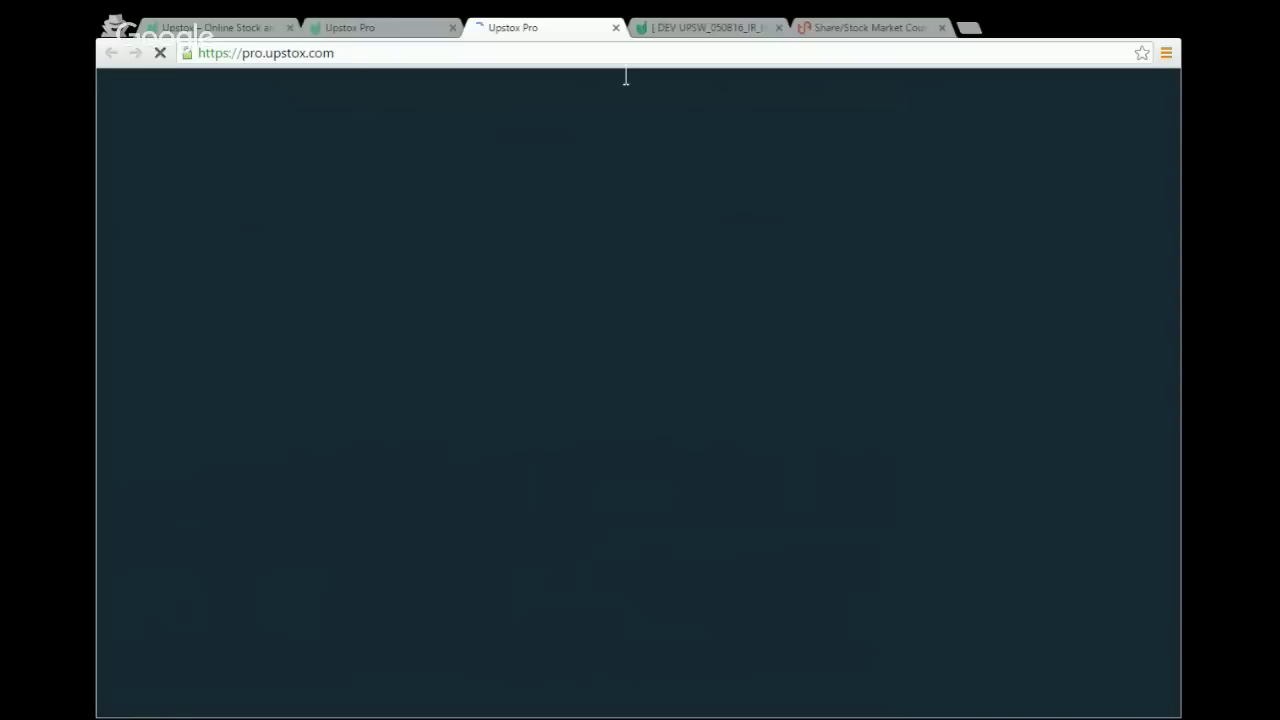
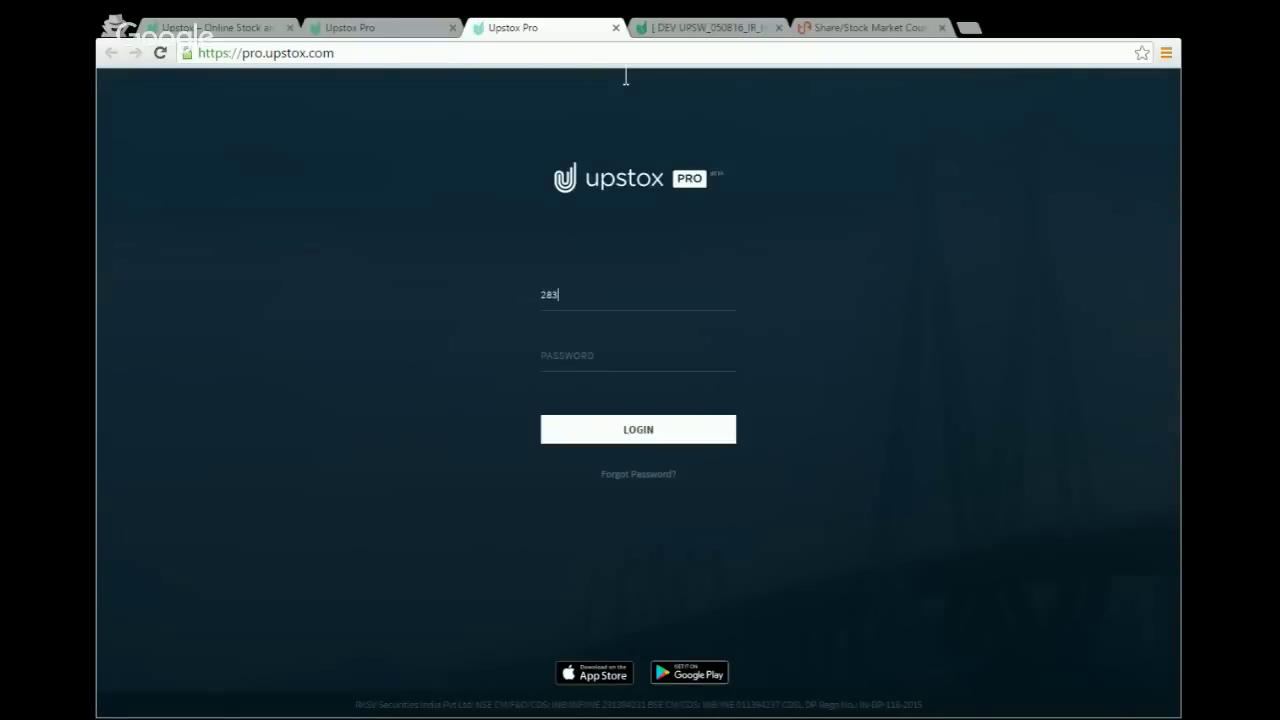
pyautogui.press('Tab')
pyautogui.write('*')
# - Correct the username, submit the login, and verify with the 4-digit passcode
pyautogui.hotkey('shift', 'Tab')
pyautogui.press('Tab')
pyautogui.press('Tab')
pyautogui.press('Tab')
pyautogui.hotkey('shift', 'Tab')
pyautogui.hotkey('shift', 'Tab')
pyautogui.hotkey('shift', 'Tab')
pyautogui.press('Return')
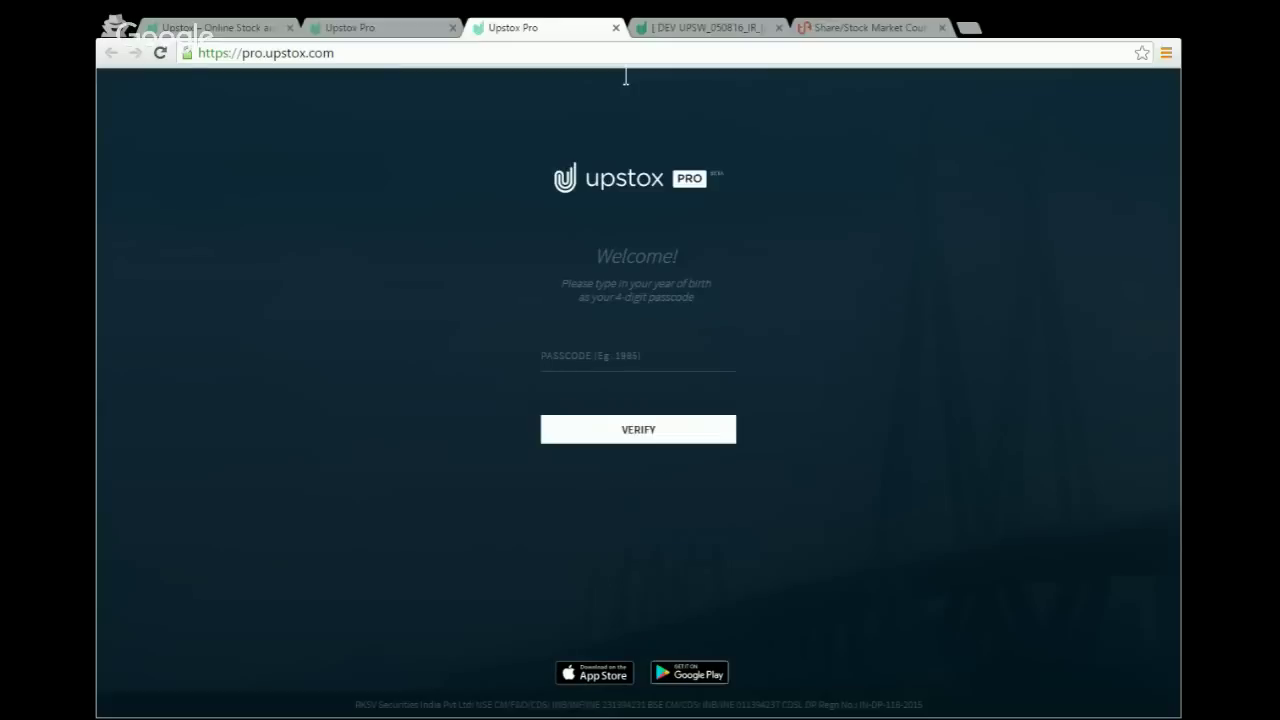
pyautogui.press('Return')
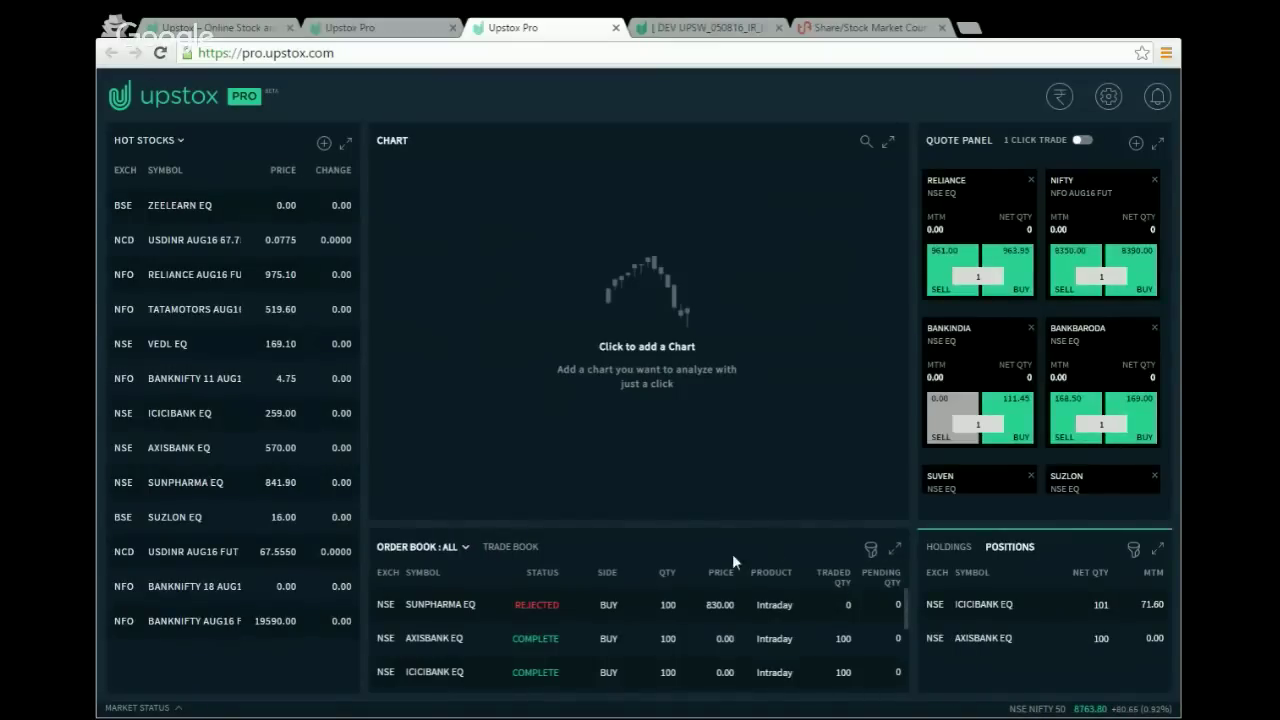
# - Place and confirm a 1-share ICICIBANK EQ intraday limit buy at price 1 from Hot Stocks
pyautogui.click(200, 423)
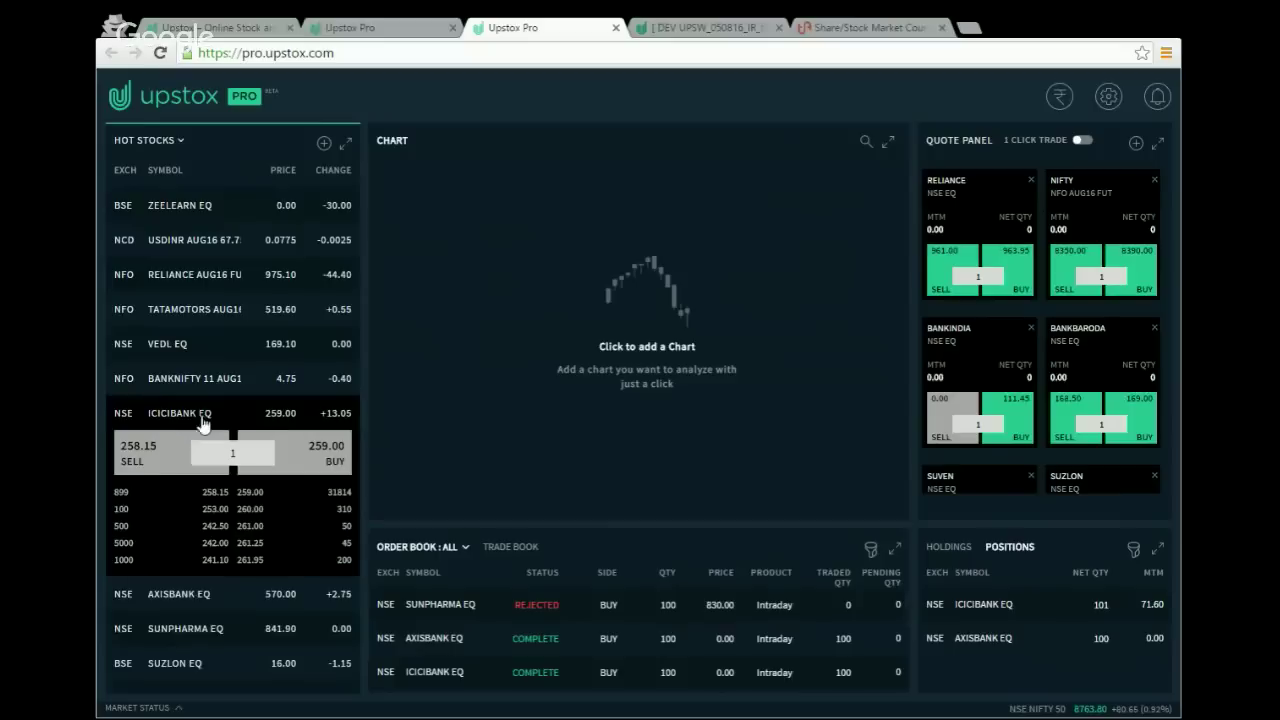
pyautogui.click(326, 463)
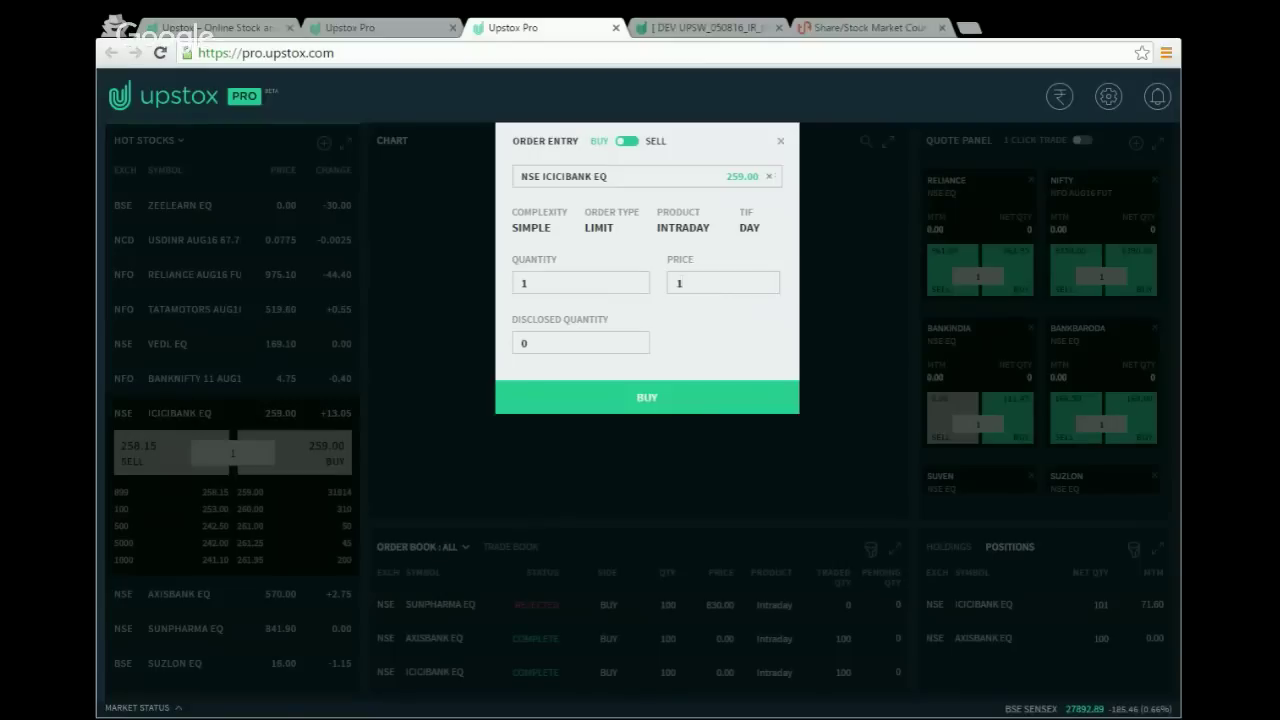
pyautogui.click(654, 405)
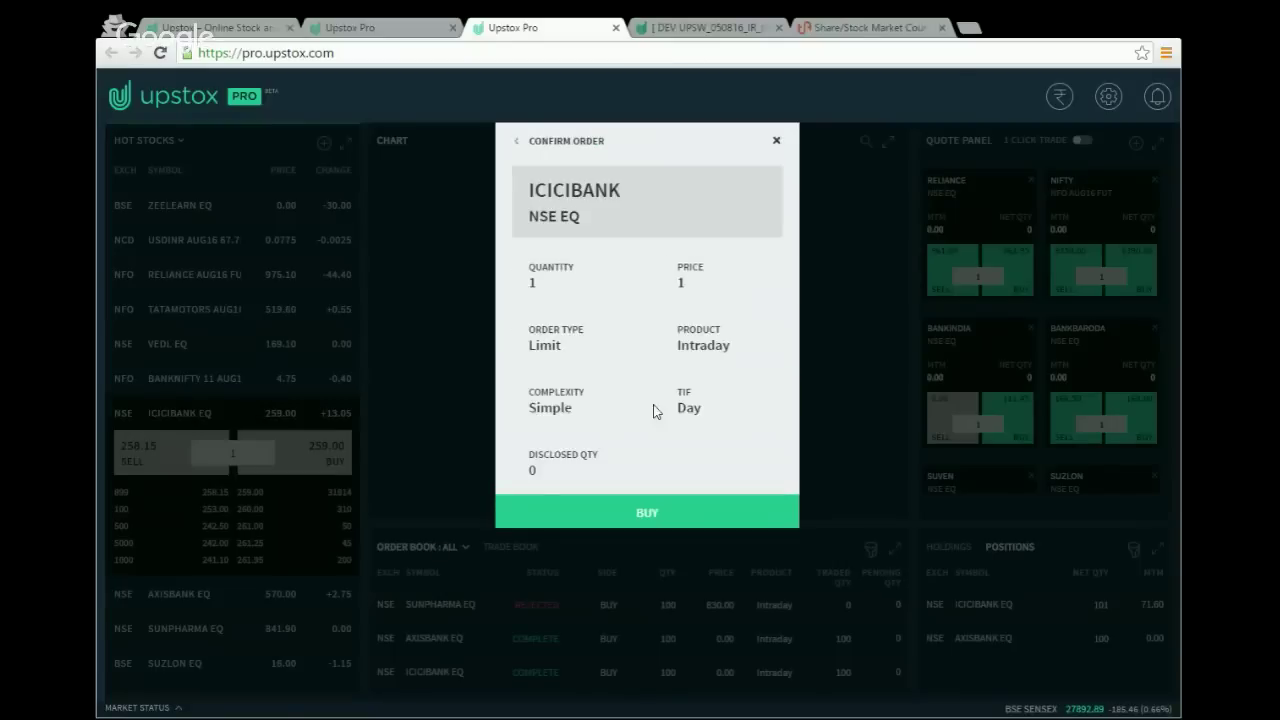
pyautogui.click(646, 514)
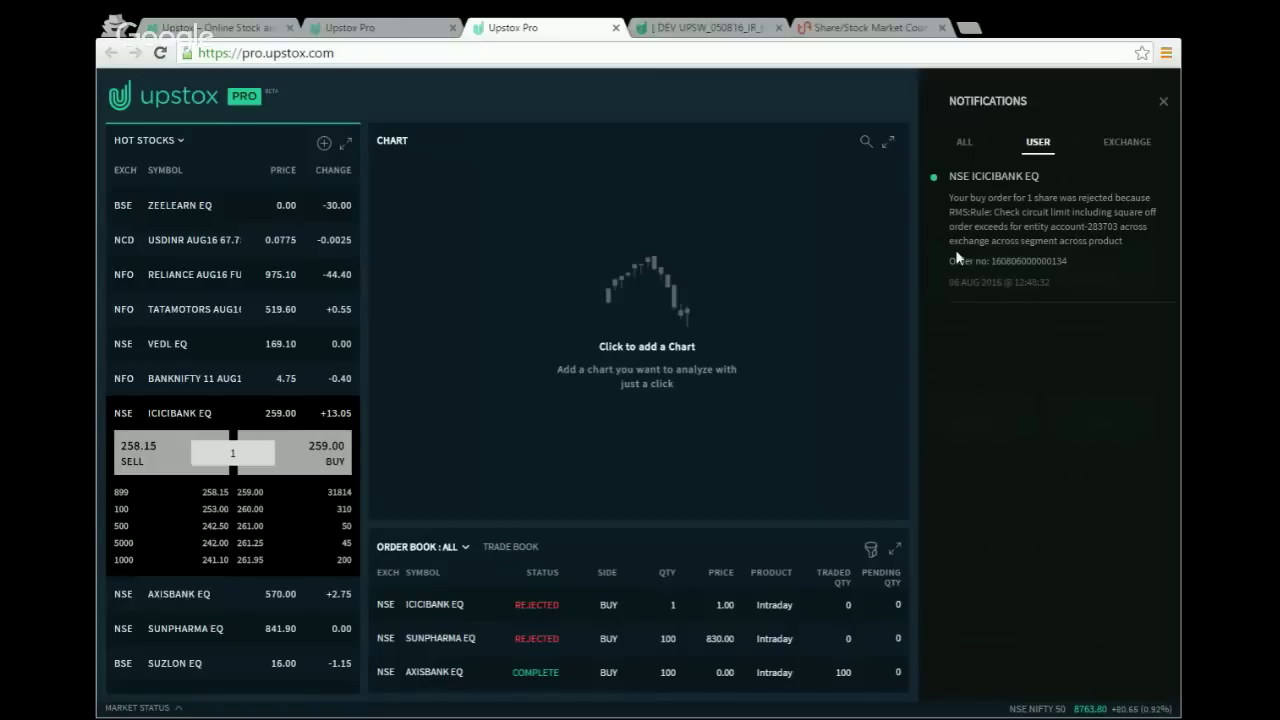
# - Read the ICICIBANK rejection reason in the maximized Order Book, then maximize Hot Stocks
pyautogui.click(1162, 104)
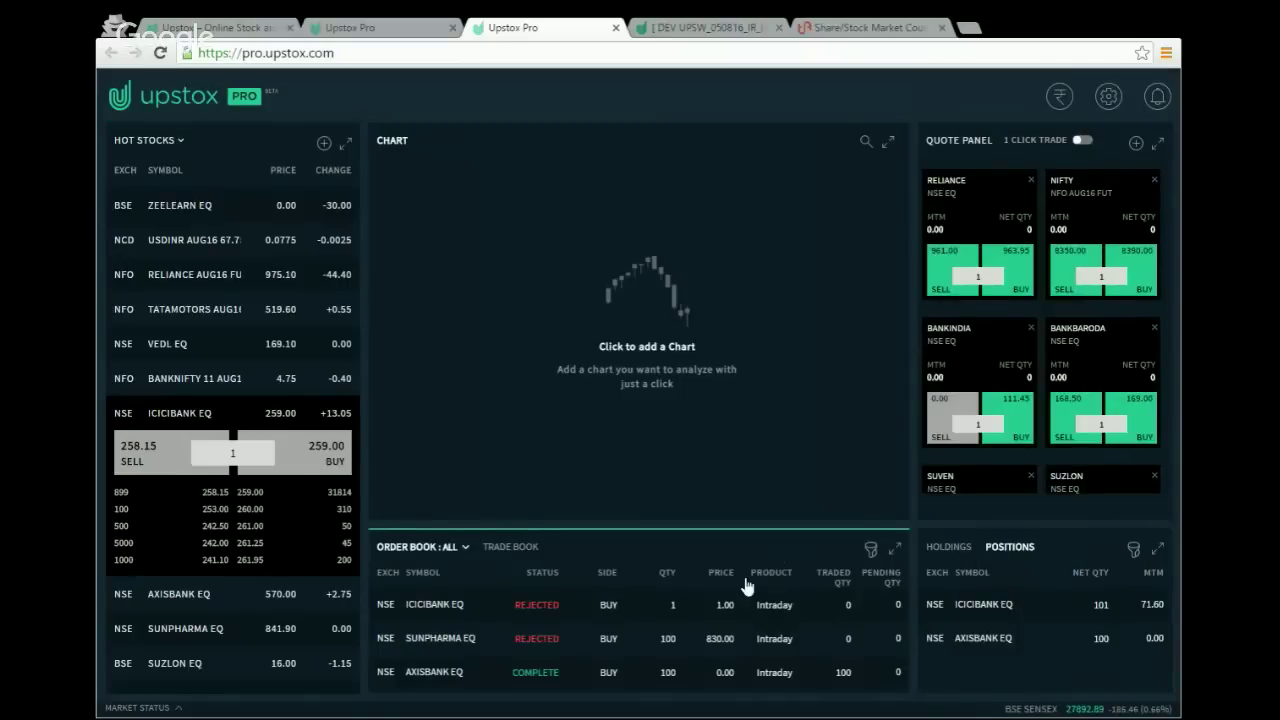
pyautogui.click(897, 551)
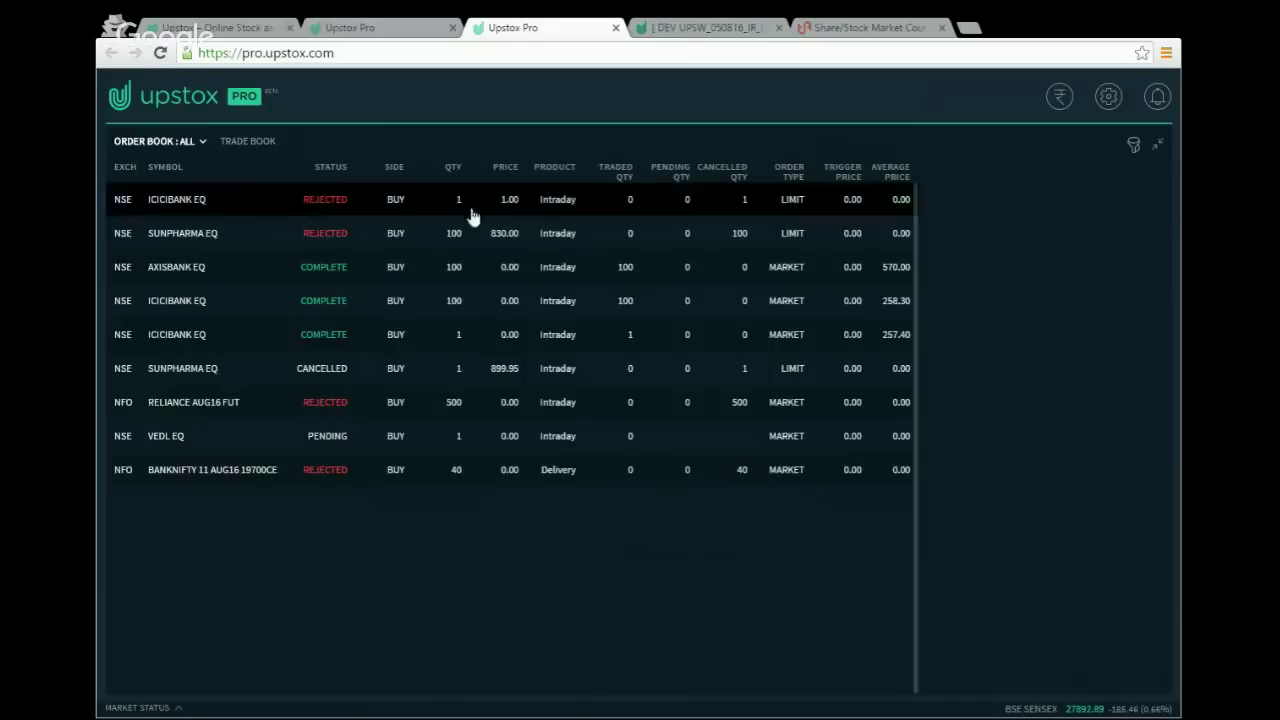
pyautogui.click(300, 207)
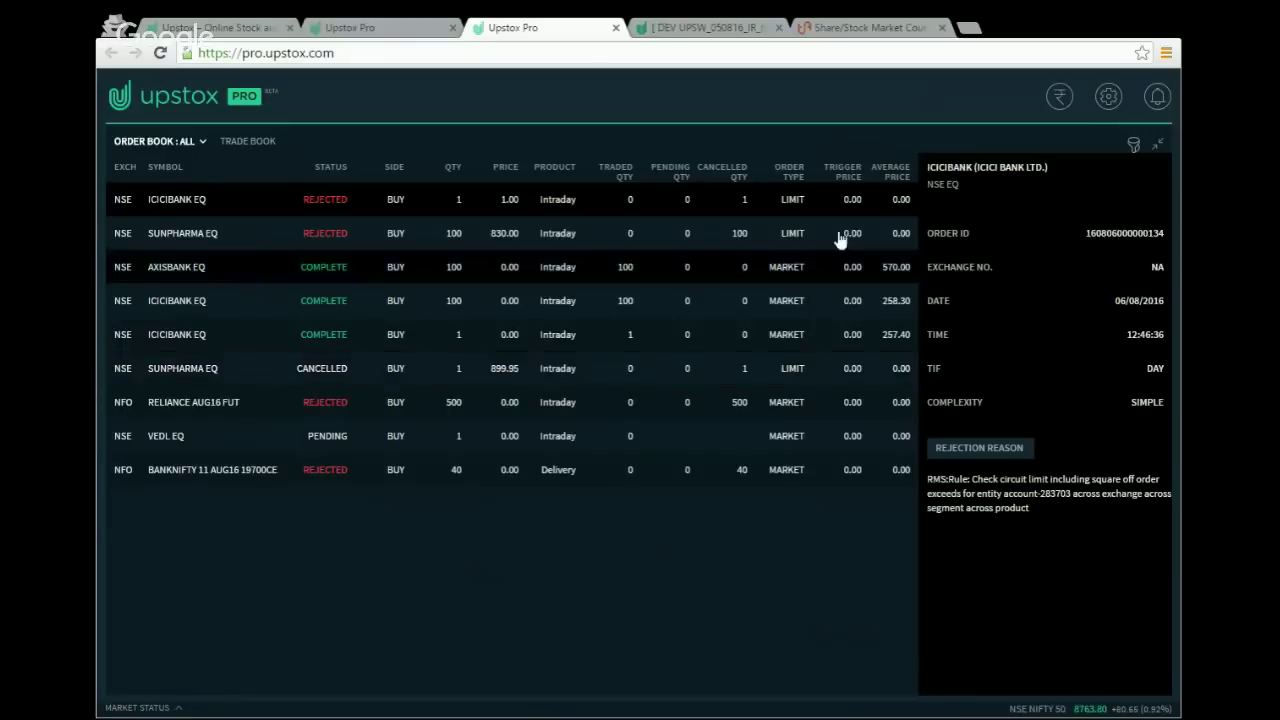
pyautogui.click(1161, 146)
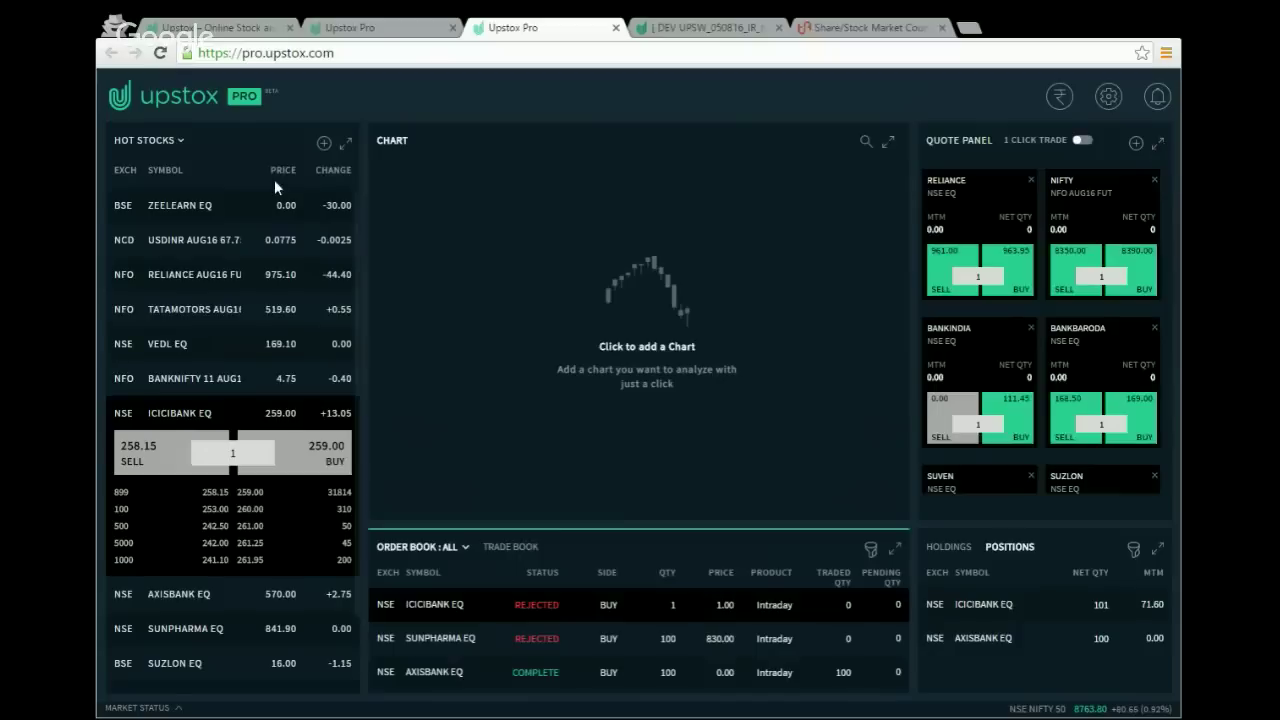
pyautogui.click(350, 145)
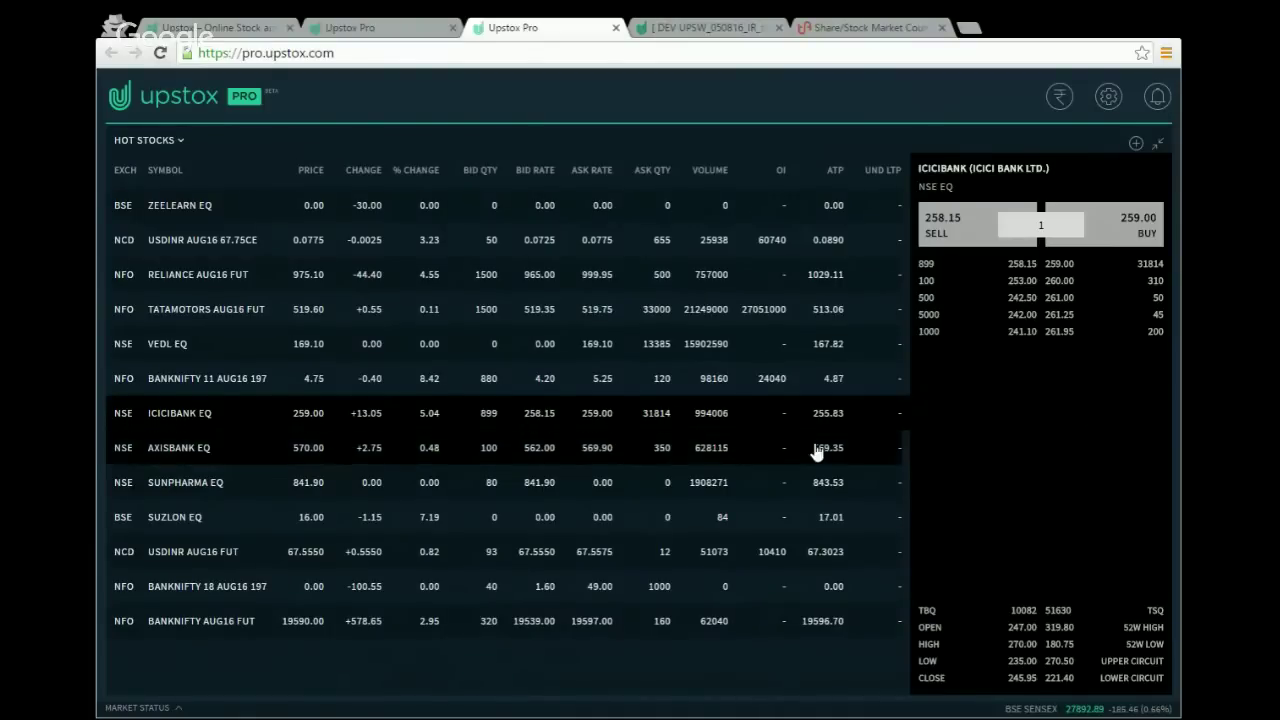
# - Check RELIANCE and TATAMOTORS AUG16 FUT depth, then restore the dashboard layout
pyautogui.click(378, 289)
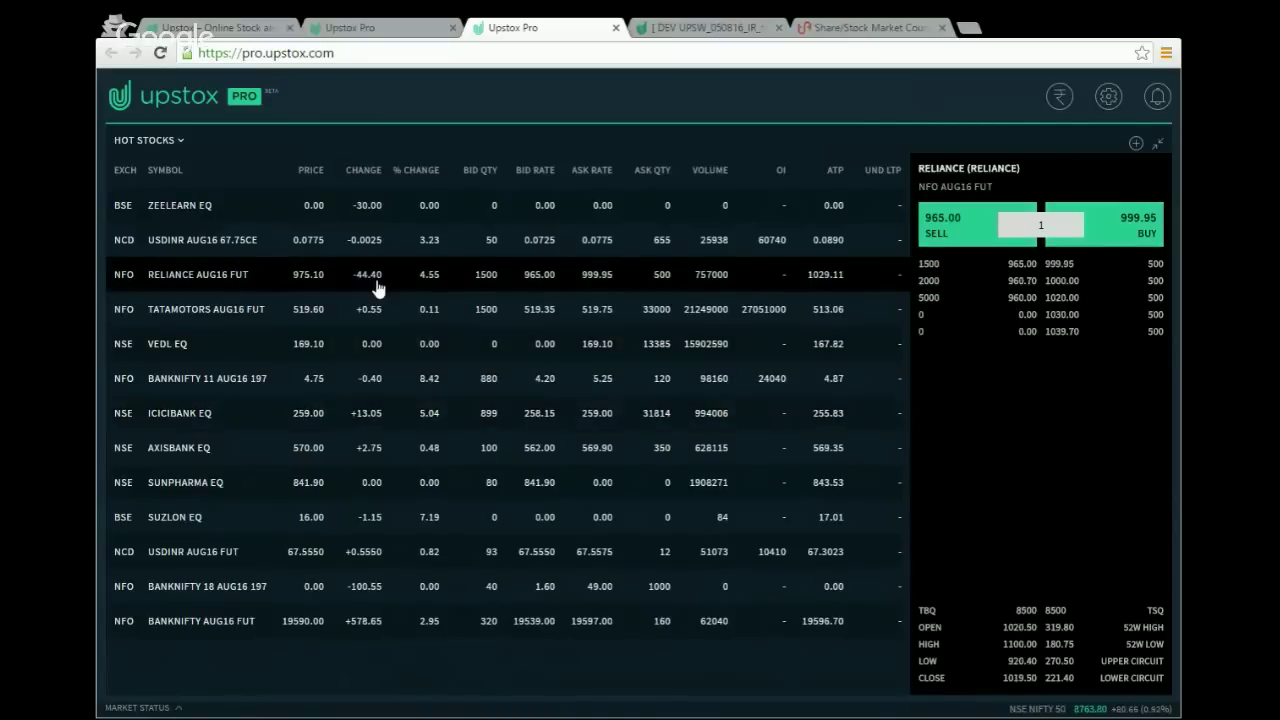
pyautogui.click(379, 296)
pyautogui.click(1157, 143)
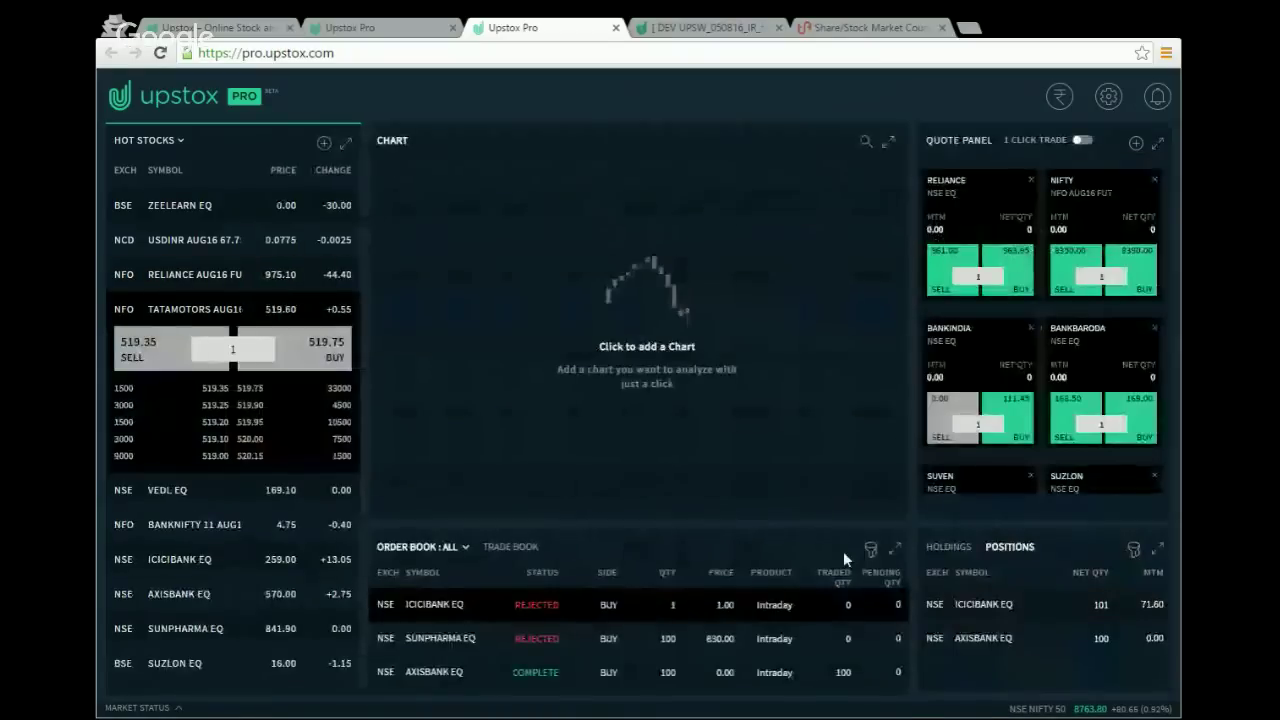
# - In the maximized Order Book, view SUNPHARMA, AXISBANK and ICICIBANK order details, ending on the rejected ICICIBANK order
pyautogui.click(898, 551)
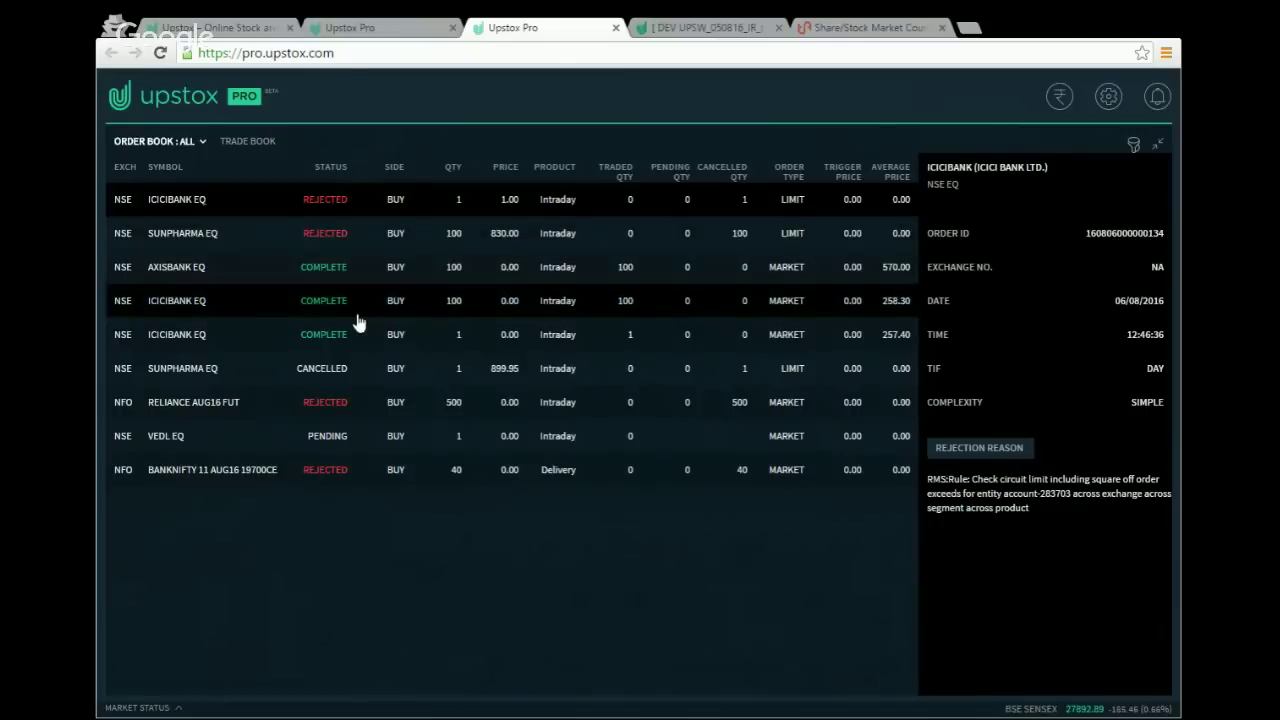
pyautogui.click(457, 240)
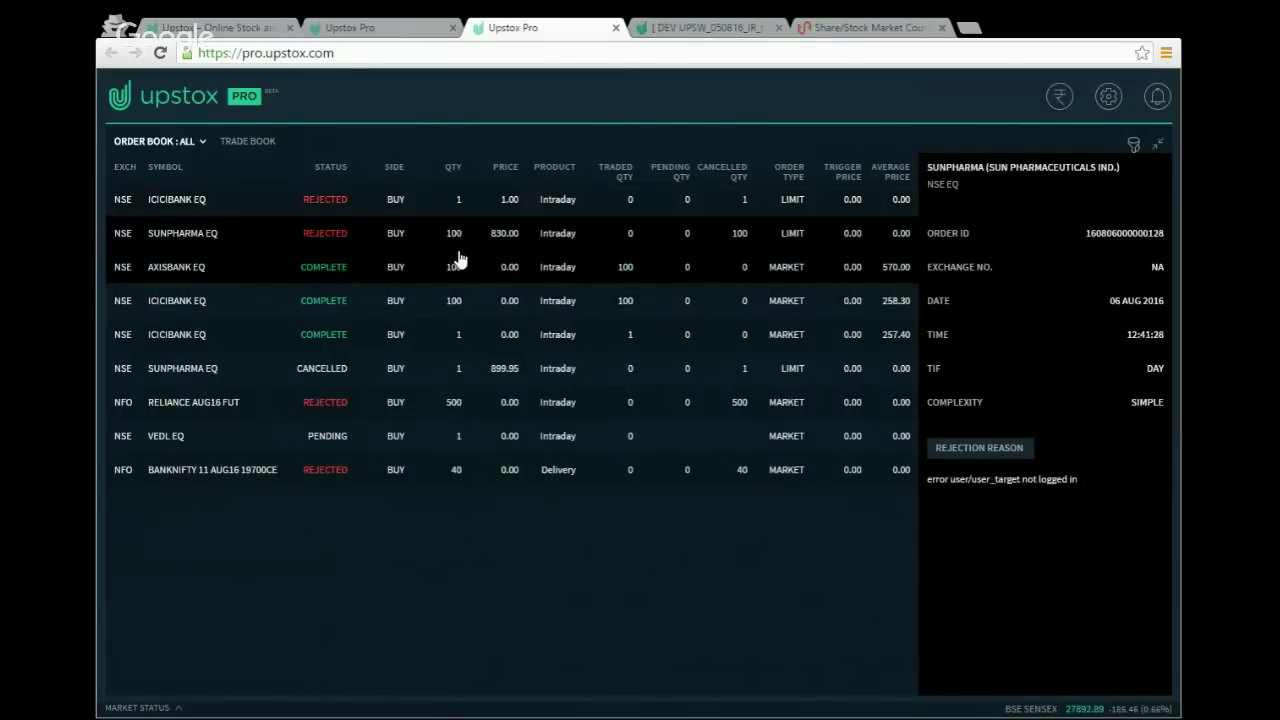
pyautogui.click(458, 268)
pyautogui.click(457, 302)
pyautogui.click(450, 334)
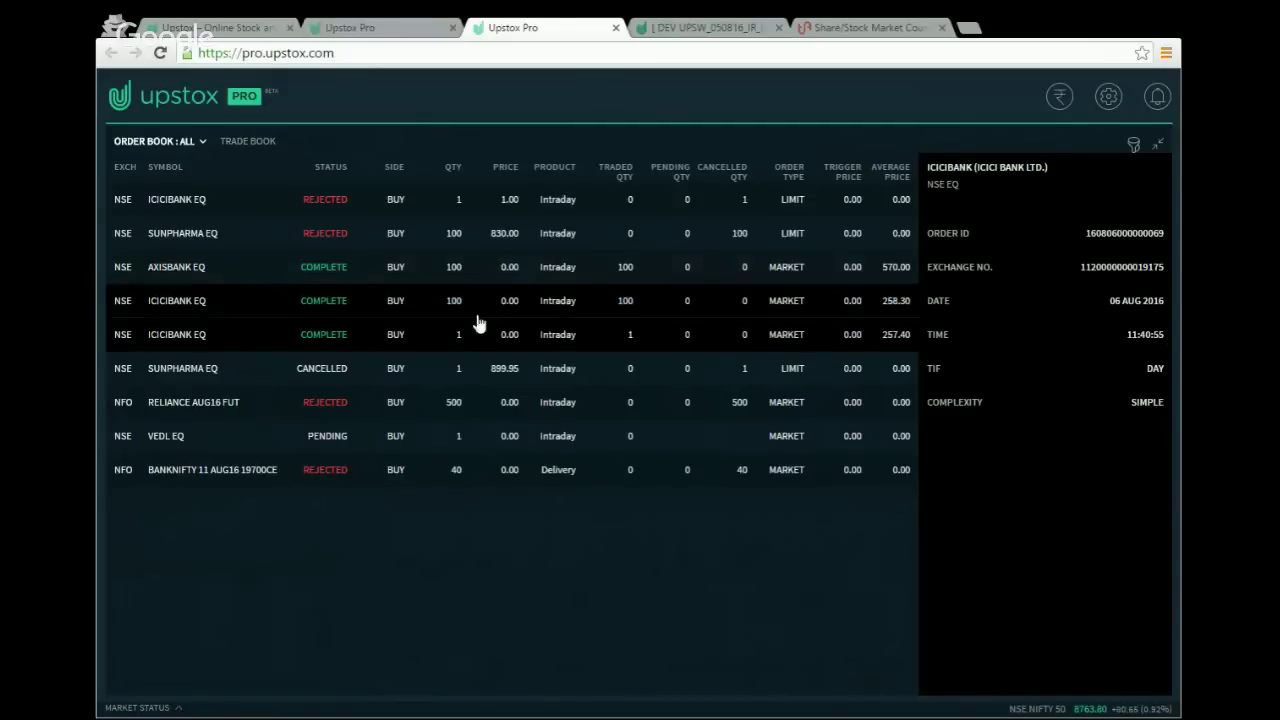
pyautogui.click(425, 378)
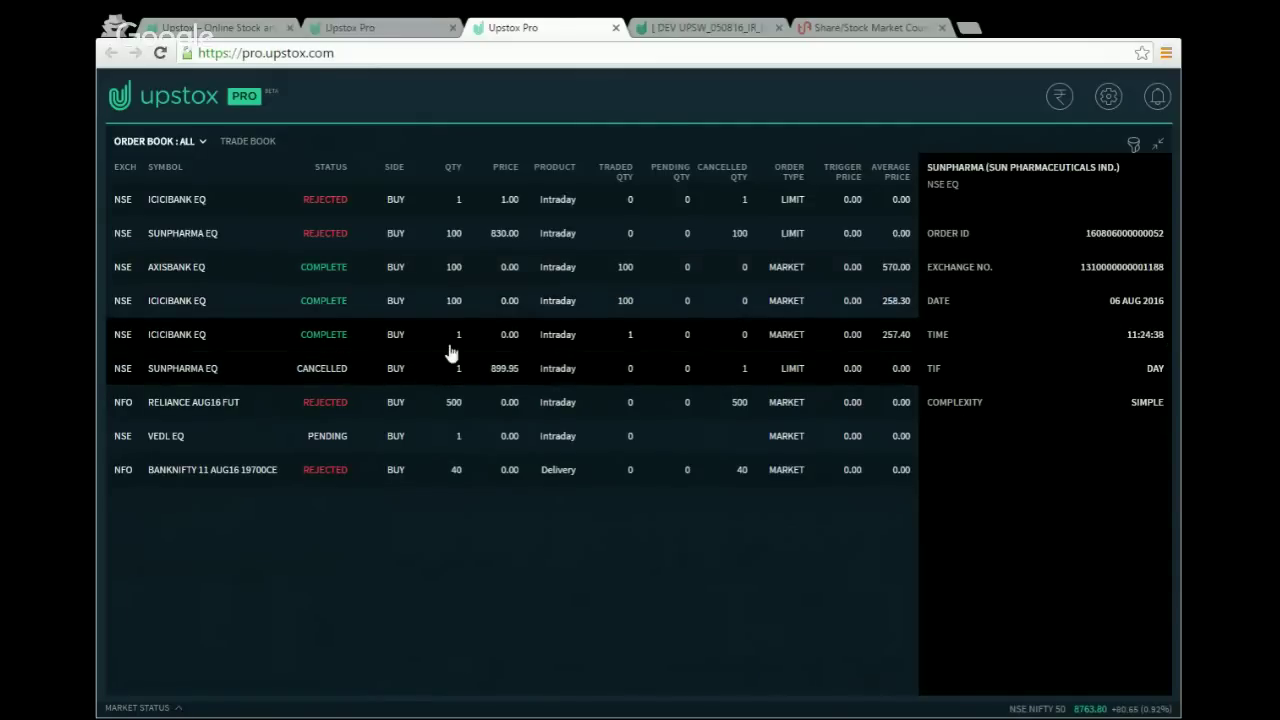
pyautogui.click(320, 202)
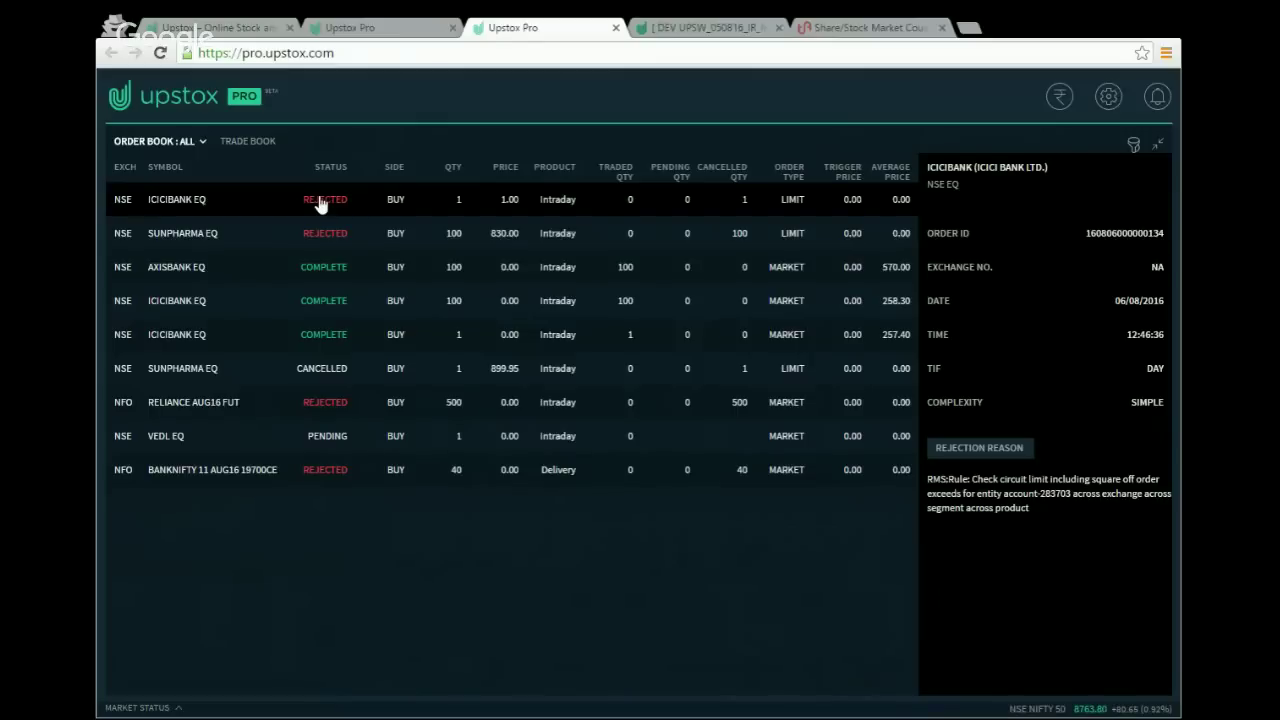
# - Compare Trade Book and Order Book : All, then show the completed 1-share ICICIBANK order details
pyautogui.click(254, 148)
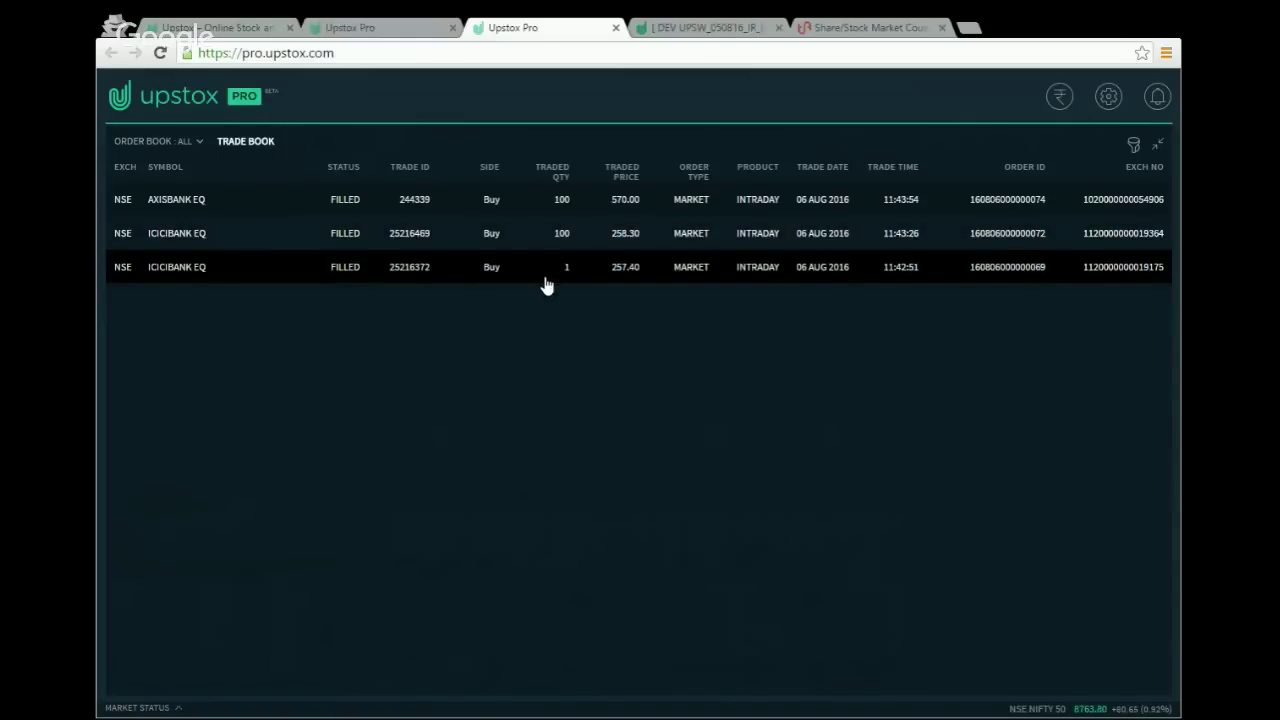
pyautogui.click(168, 142)
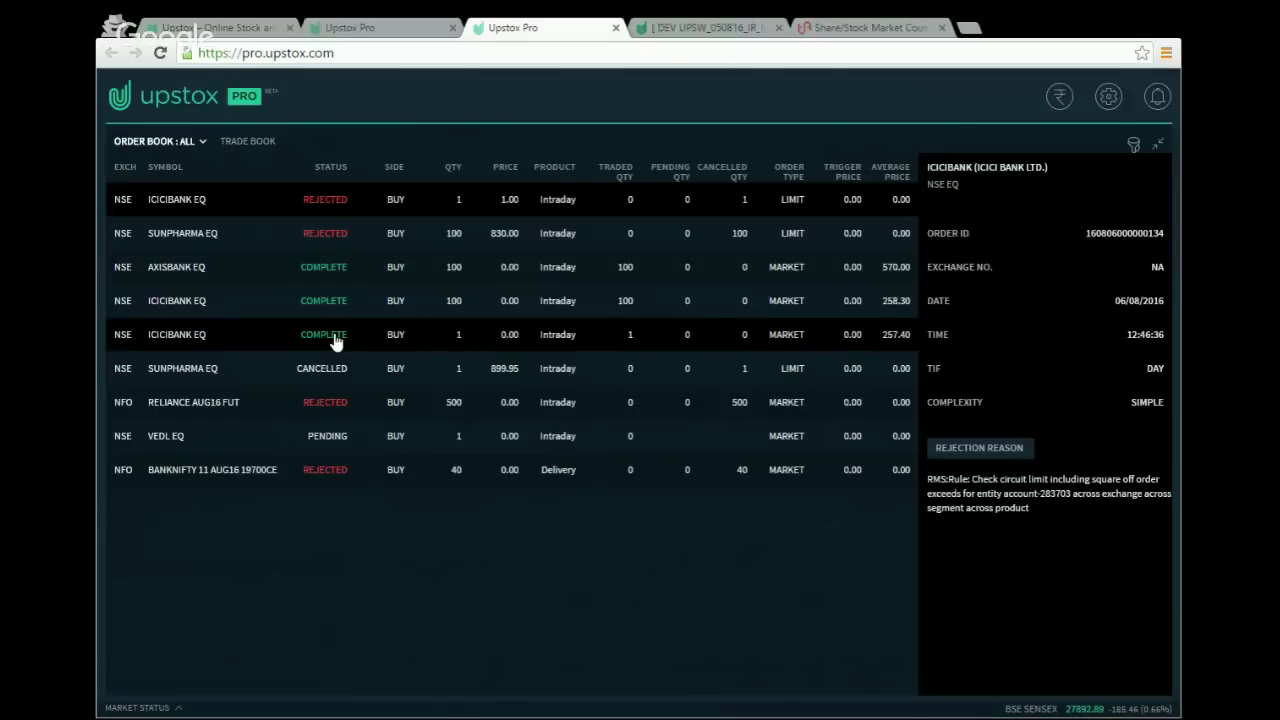
pyautogui.click(272, 142)
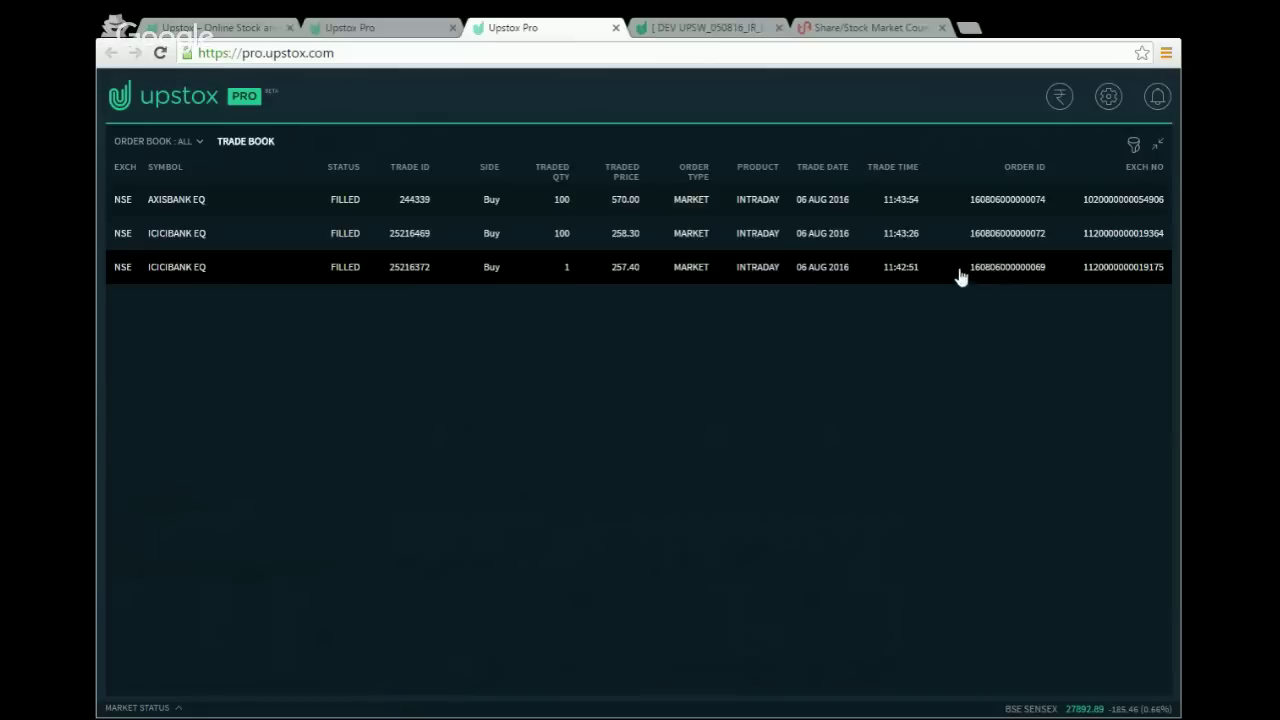
pyautogui.click(149, 144)
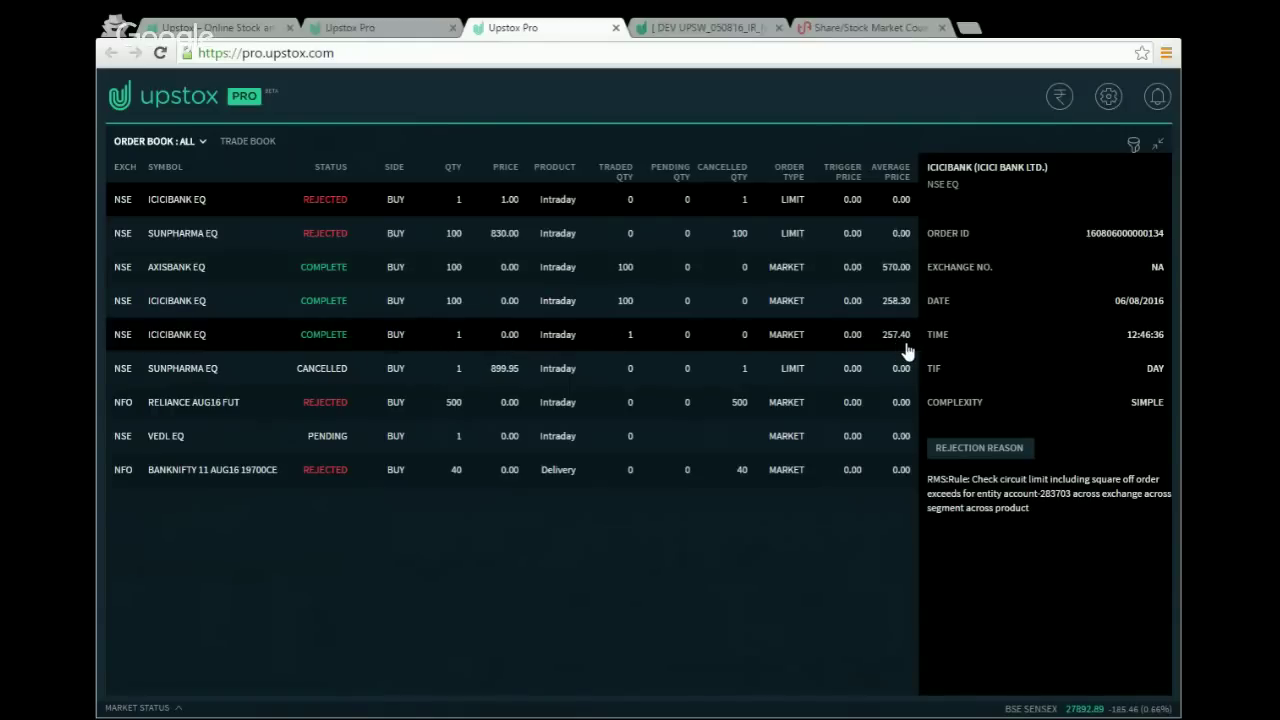
pyautogui.click(267, 343)
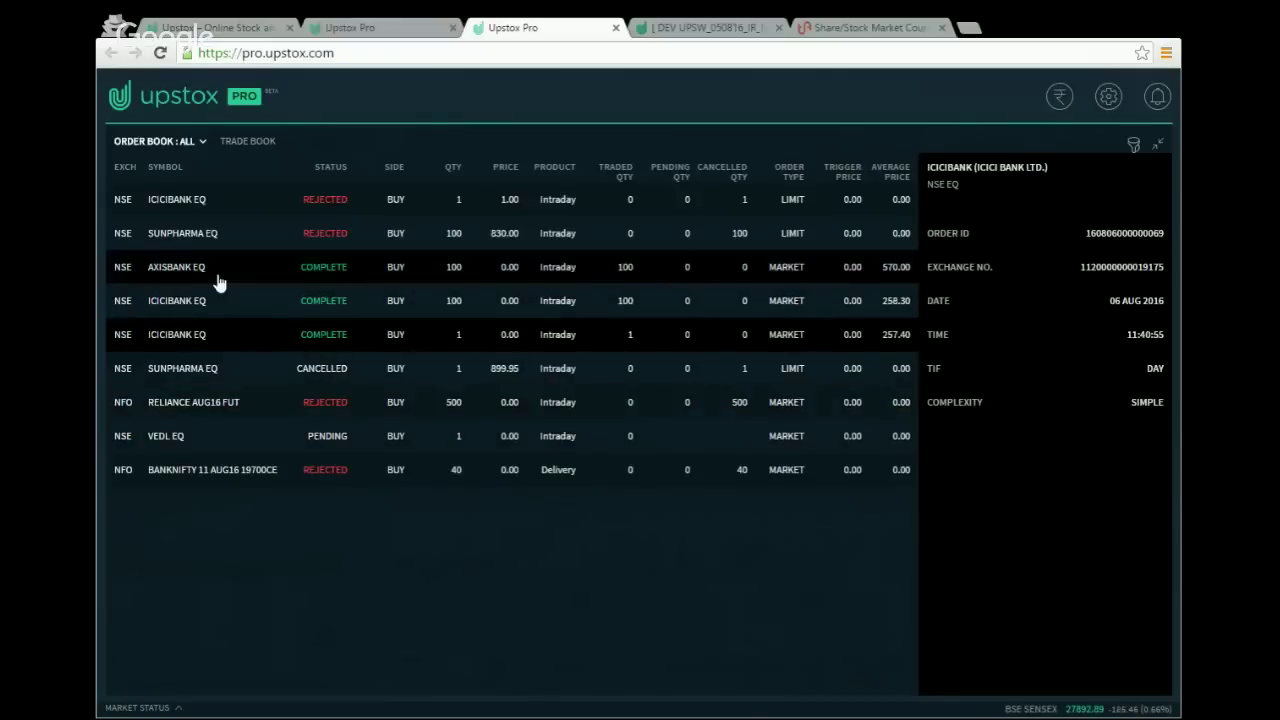
# - Restore the dashboard, view ZEELEARN, USDINR, RELIANCE and TATAMOTORS depth, and begin a TATAMOTORS AUG16 FUT buy
pyautogui.click(1159, 147)
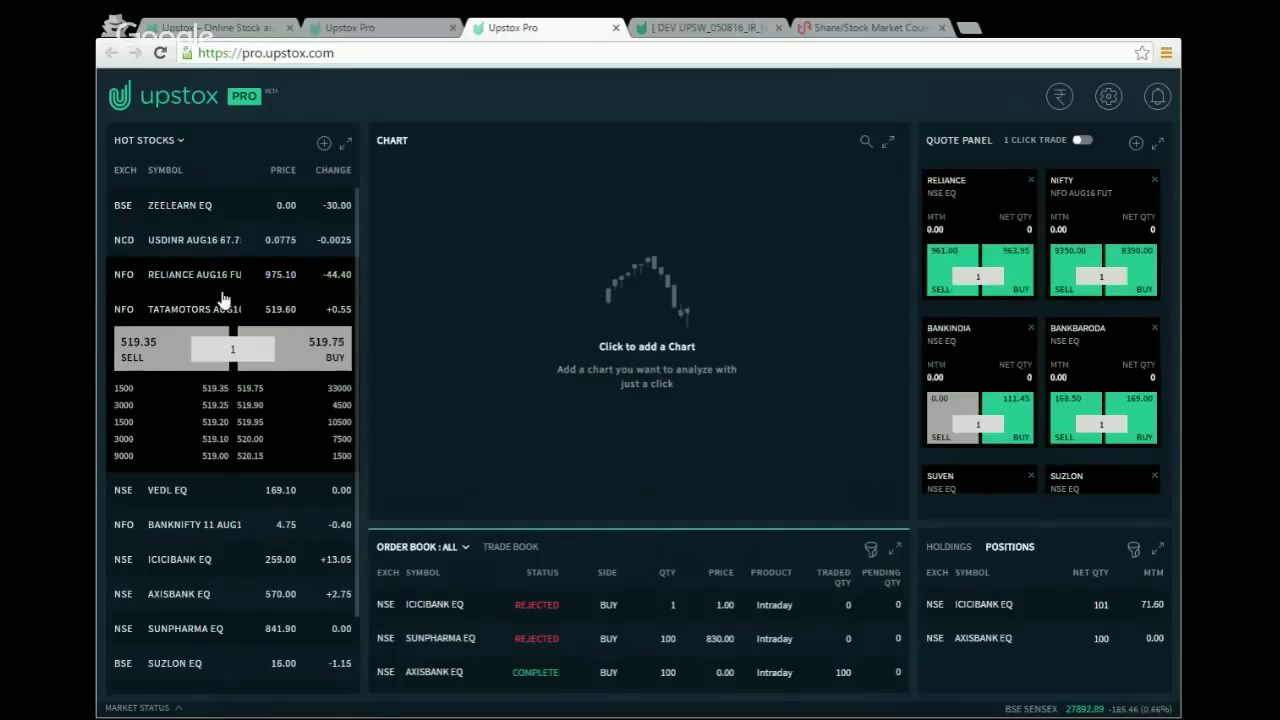
pyautogui.click(198, 312)
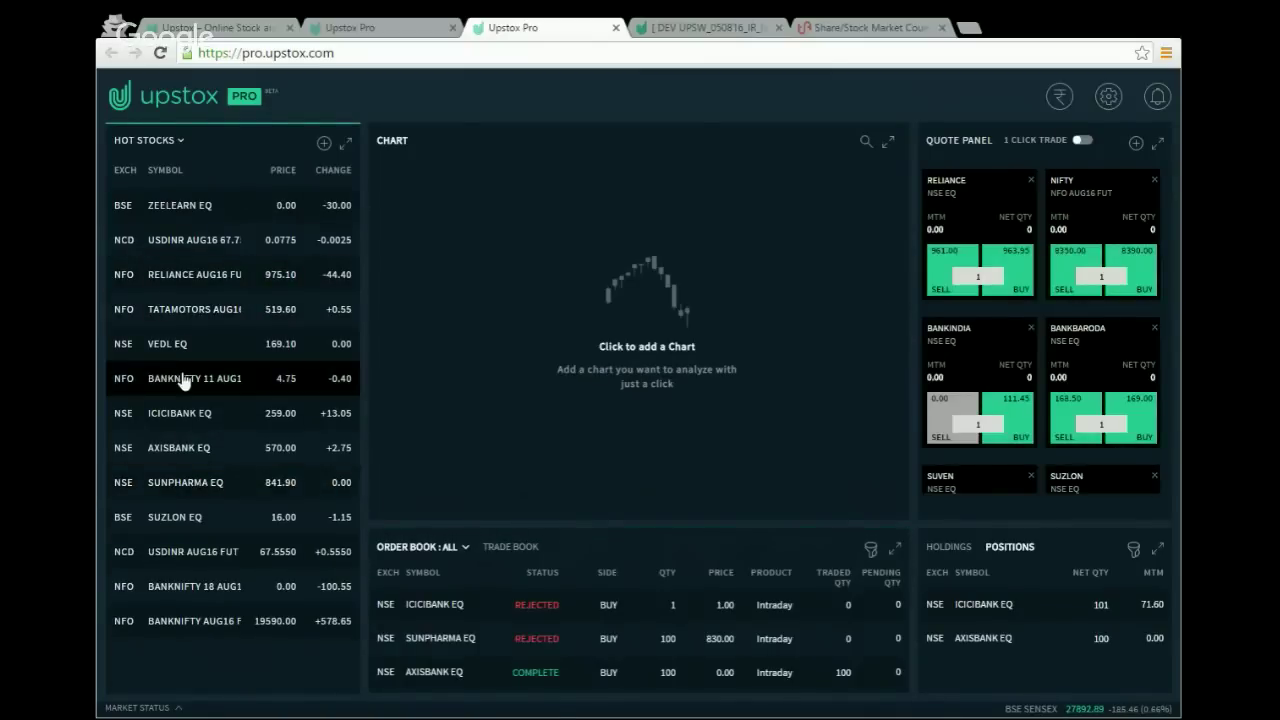
pyautogui.click(185, 482)
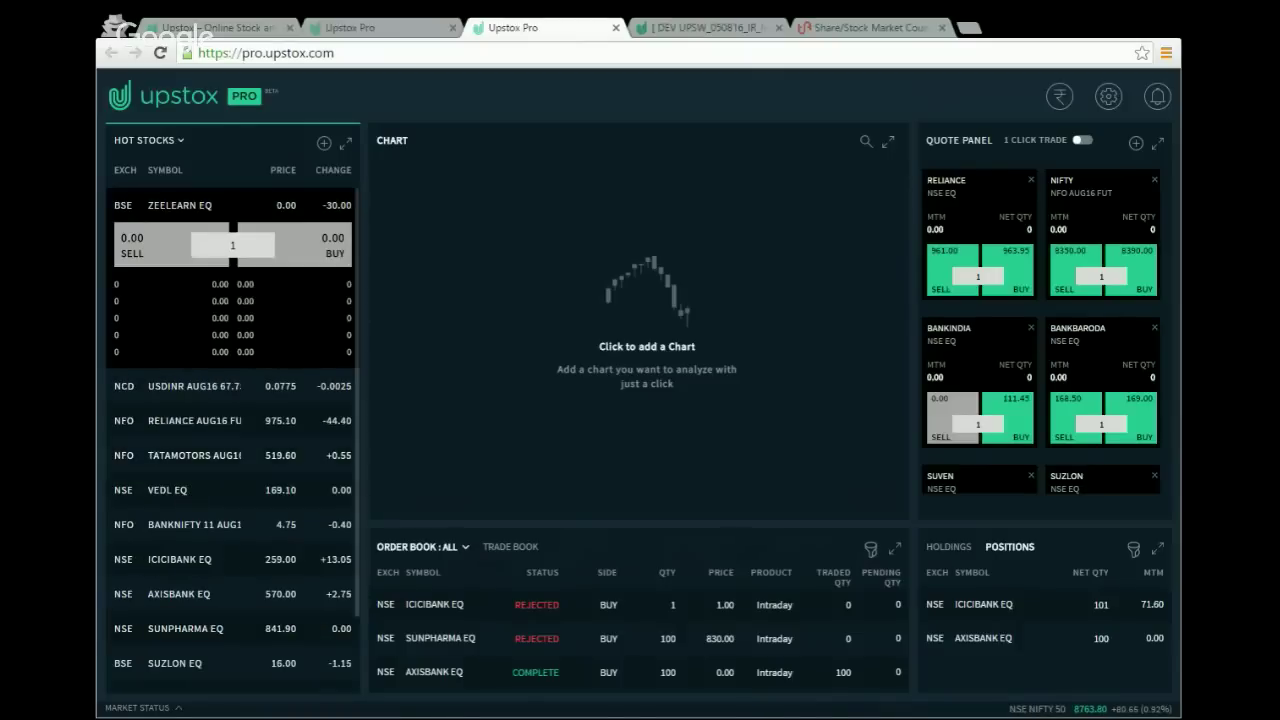
pyautogui.click(224, 388)
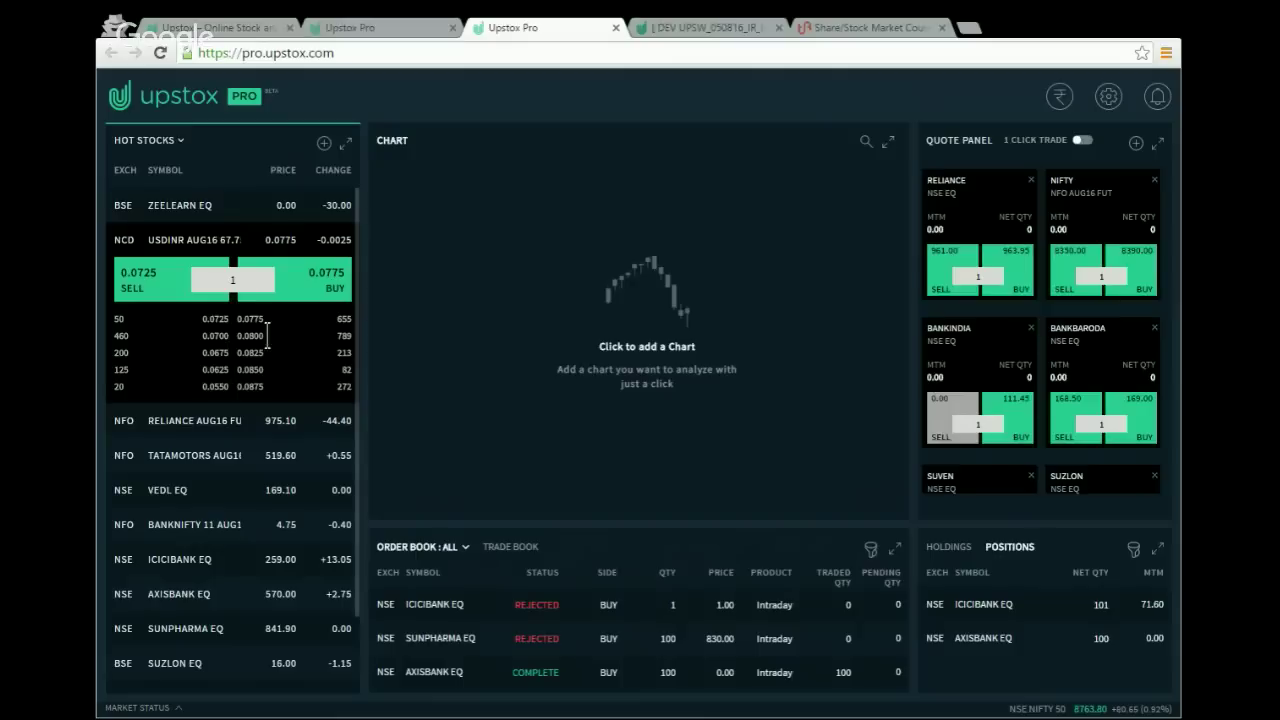
pyautogui.click(223, 428)
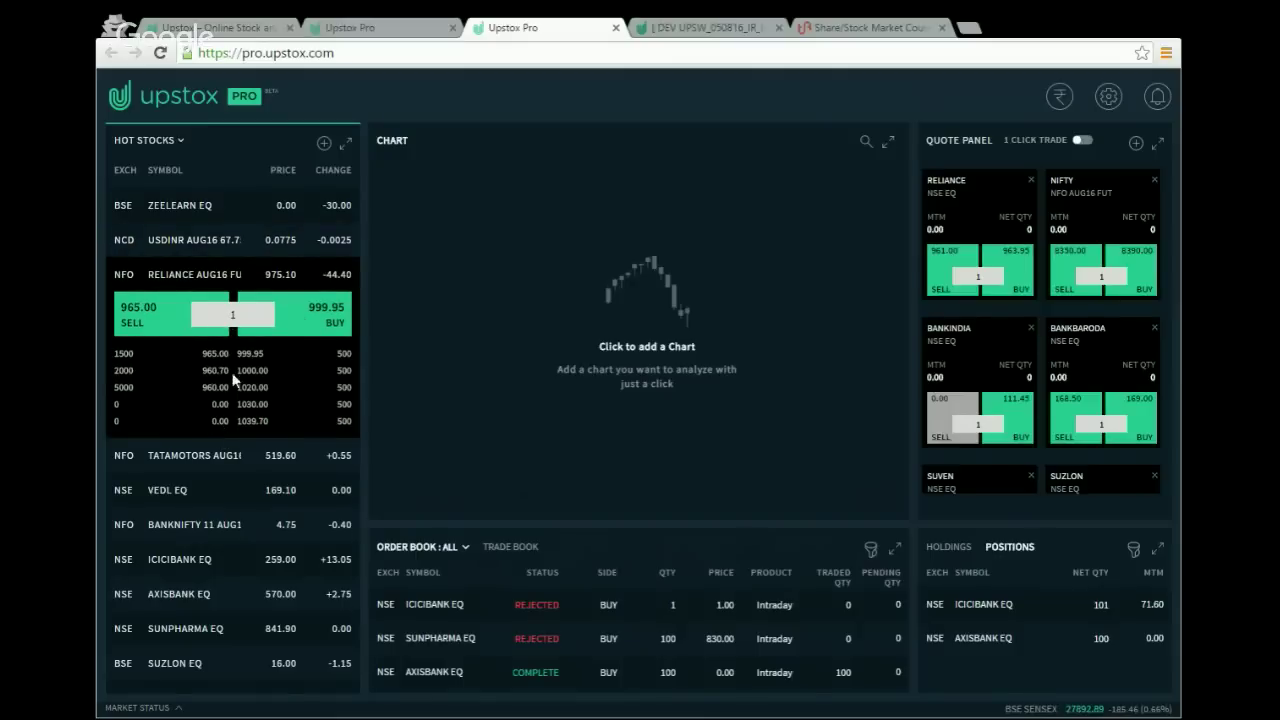
pyautogui.click(153, 463)
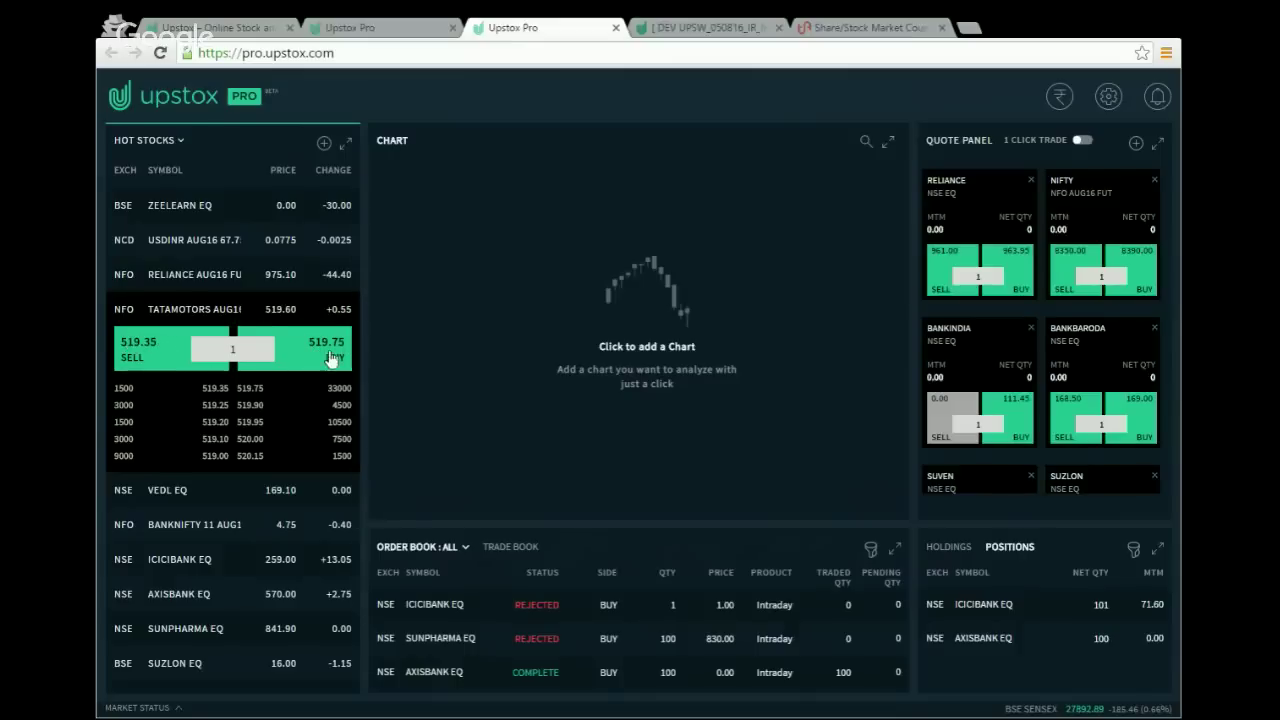
pyautogui.click(320, 358)
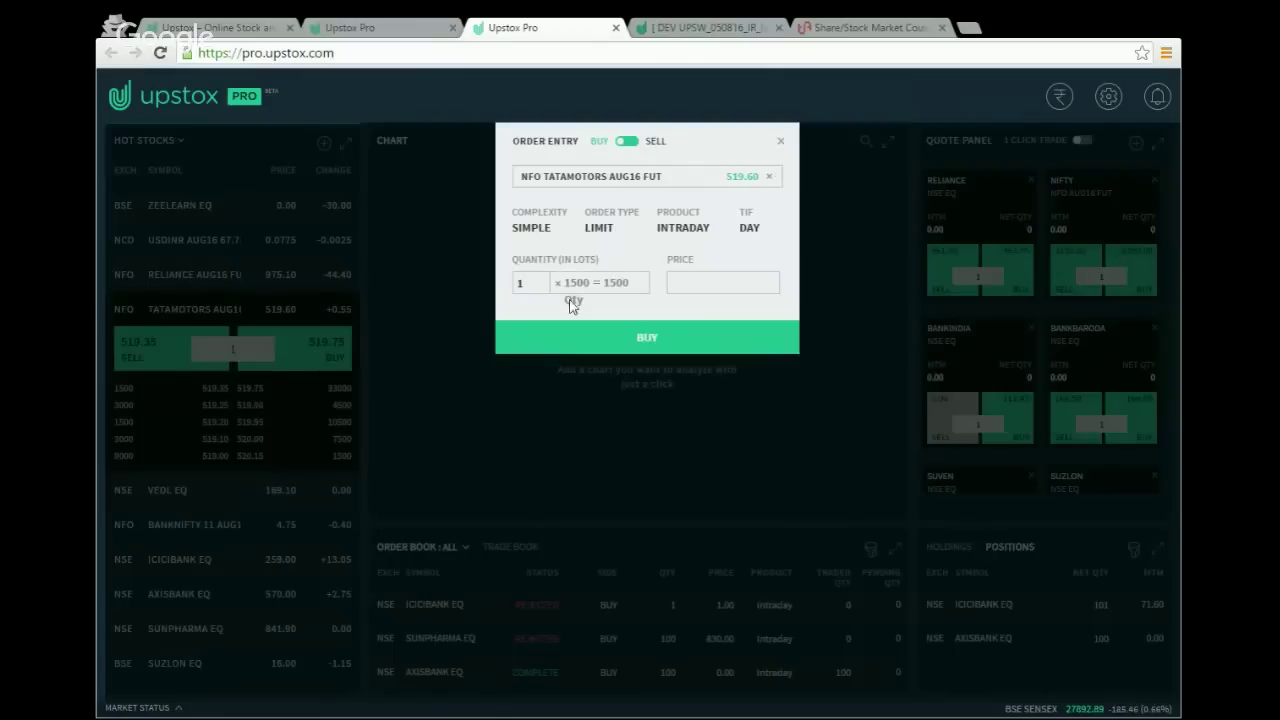
# - Close the TATAMOTORS order form and start a buy order for SUNPHARMA EQ from Hot Stocks
pyautogui.click(780, 141)
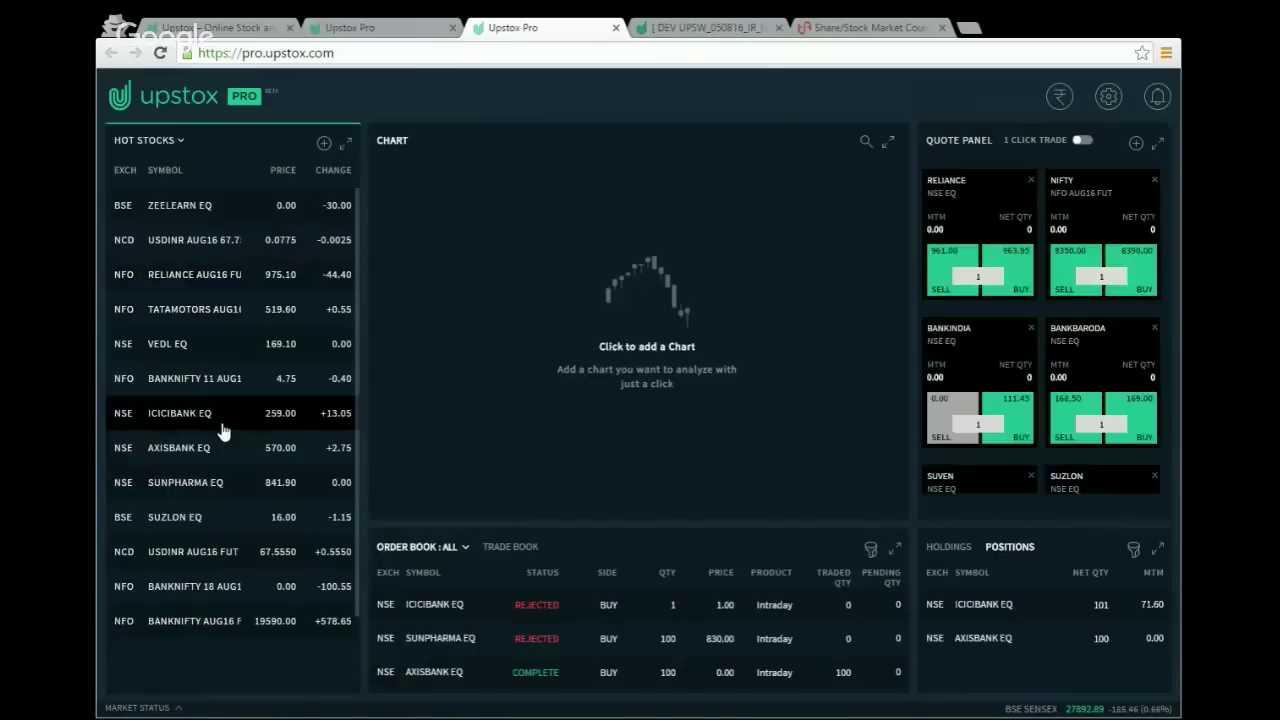
pyautogui.click(245, 482)
pyautogui.click(328, 528)
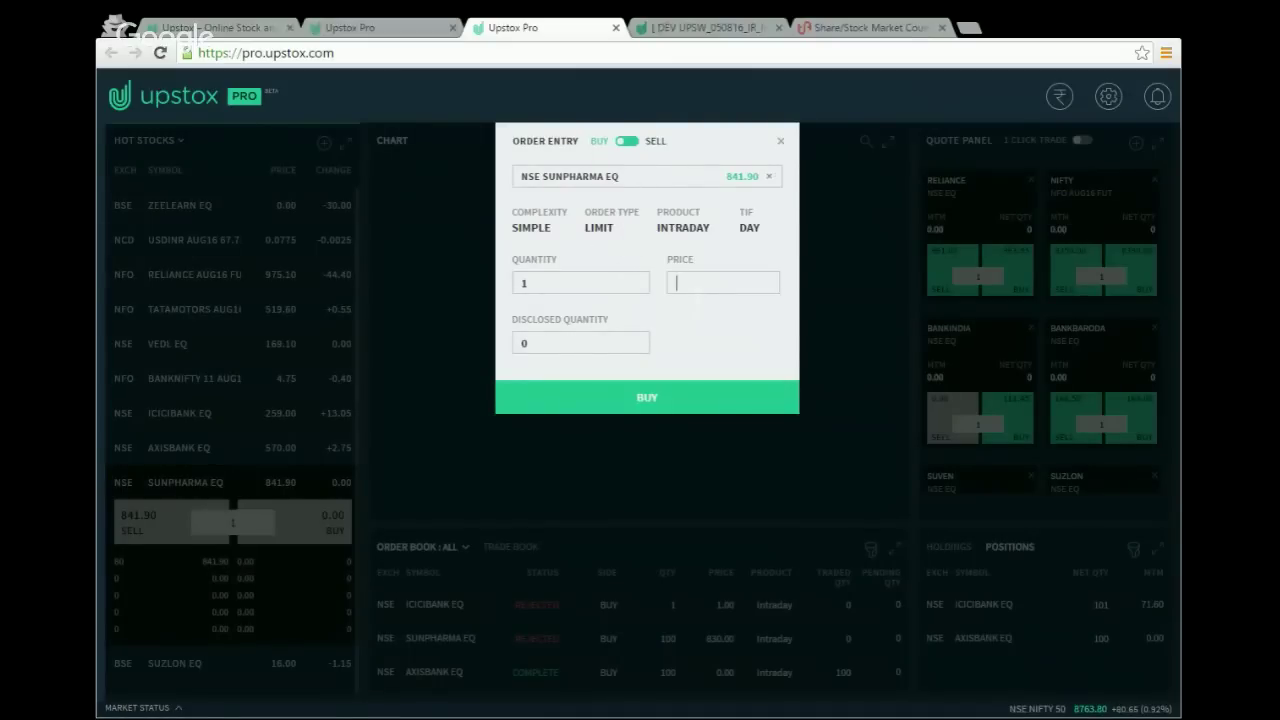
# - Switch the SUNPHARMA order to MARKET, place and confirm the 1-share buy, then dismiss notifications
pyautogui.write('83')
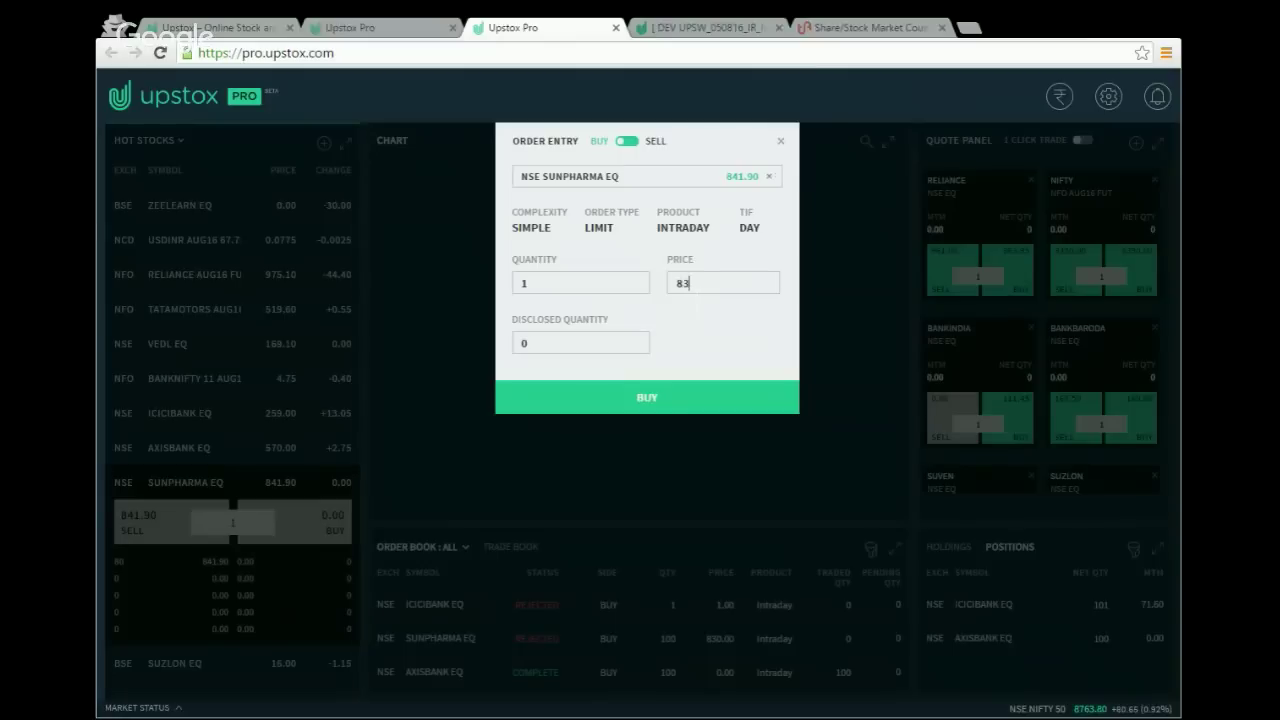
pyautogui.write('0')
pyautogui.click(628, 237)
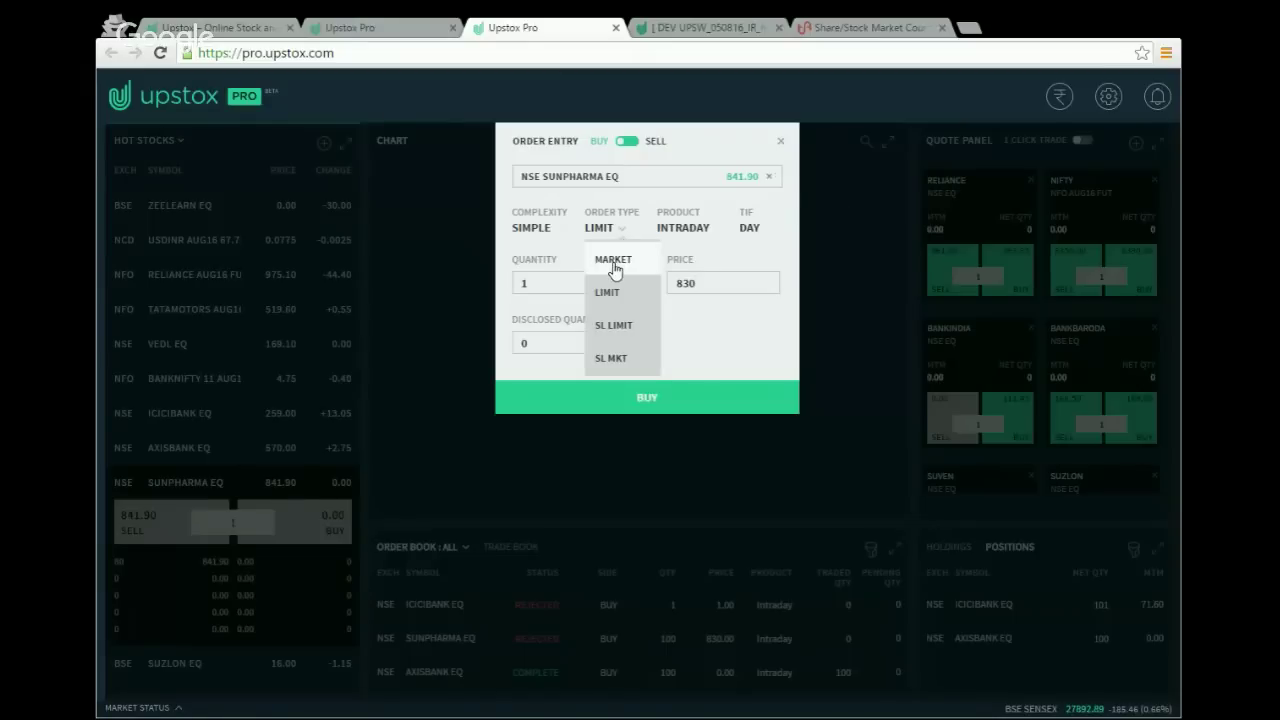
pyautogui.click(613, 262)
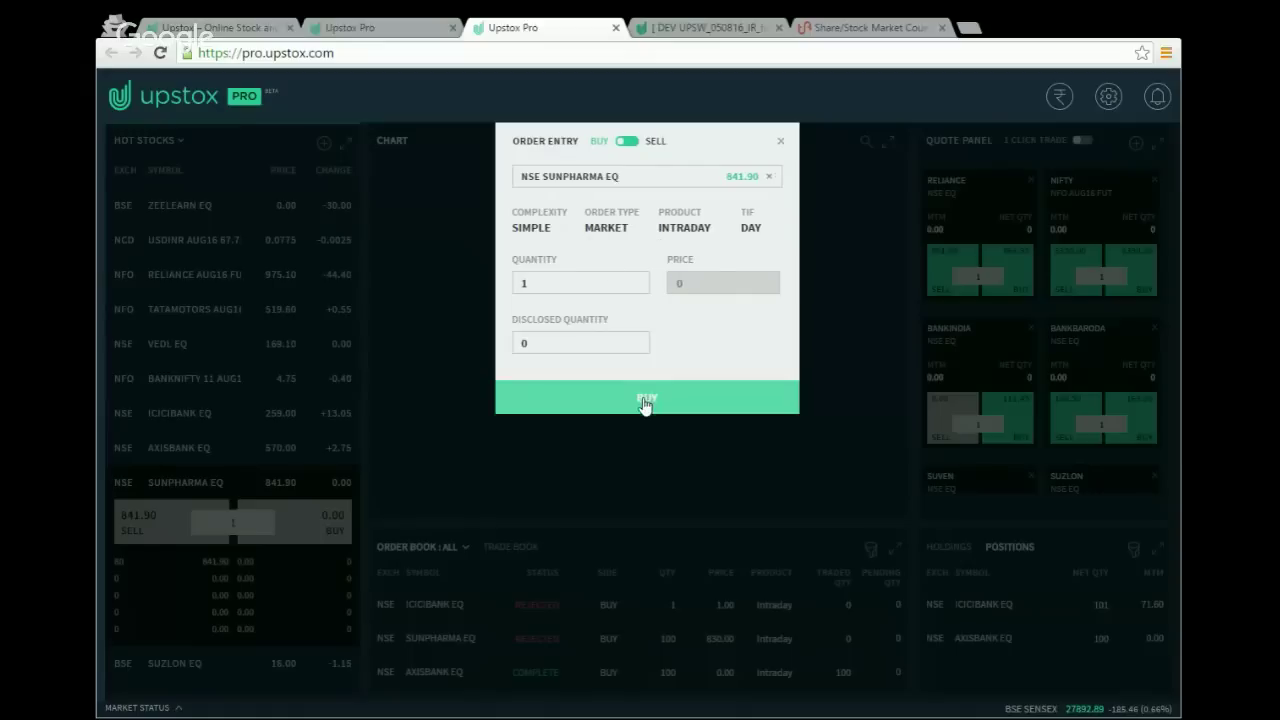
pyautogui.click(592, 401)
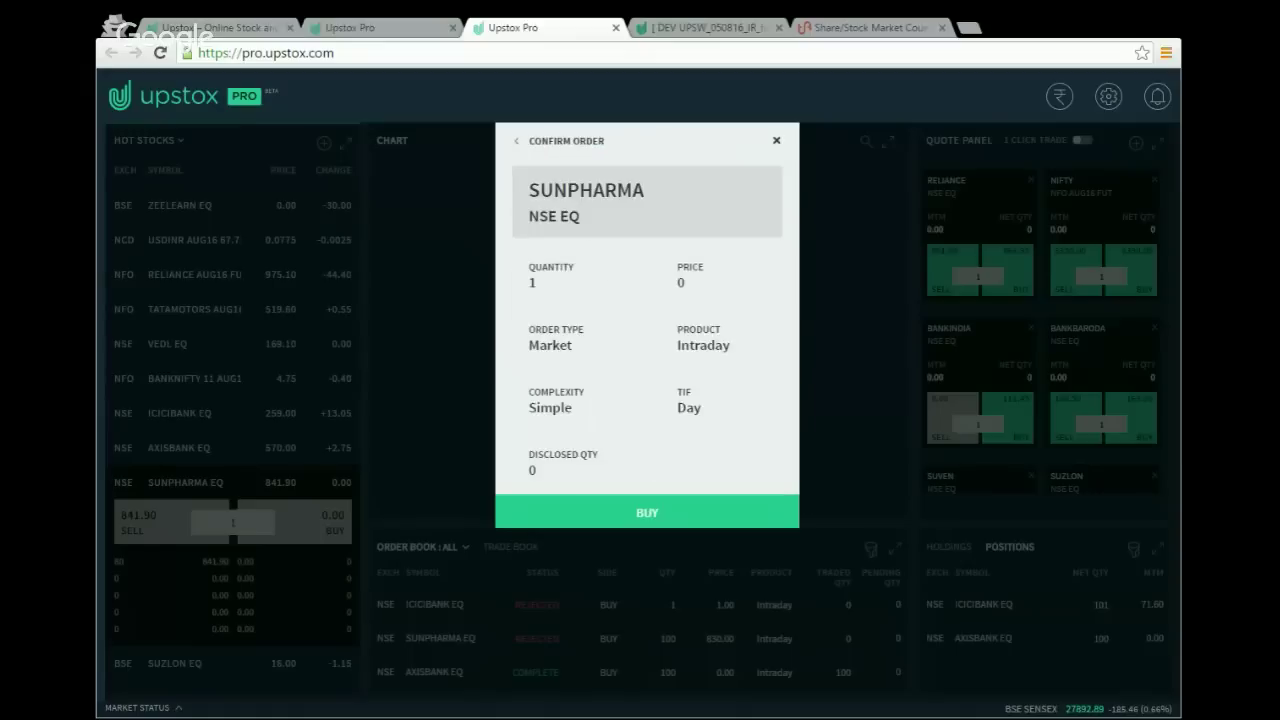
pyautogui.click(591, 525)
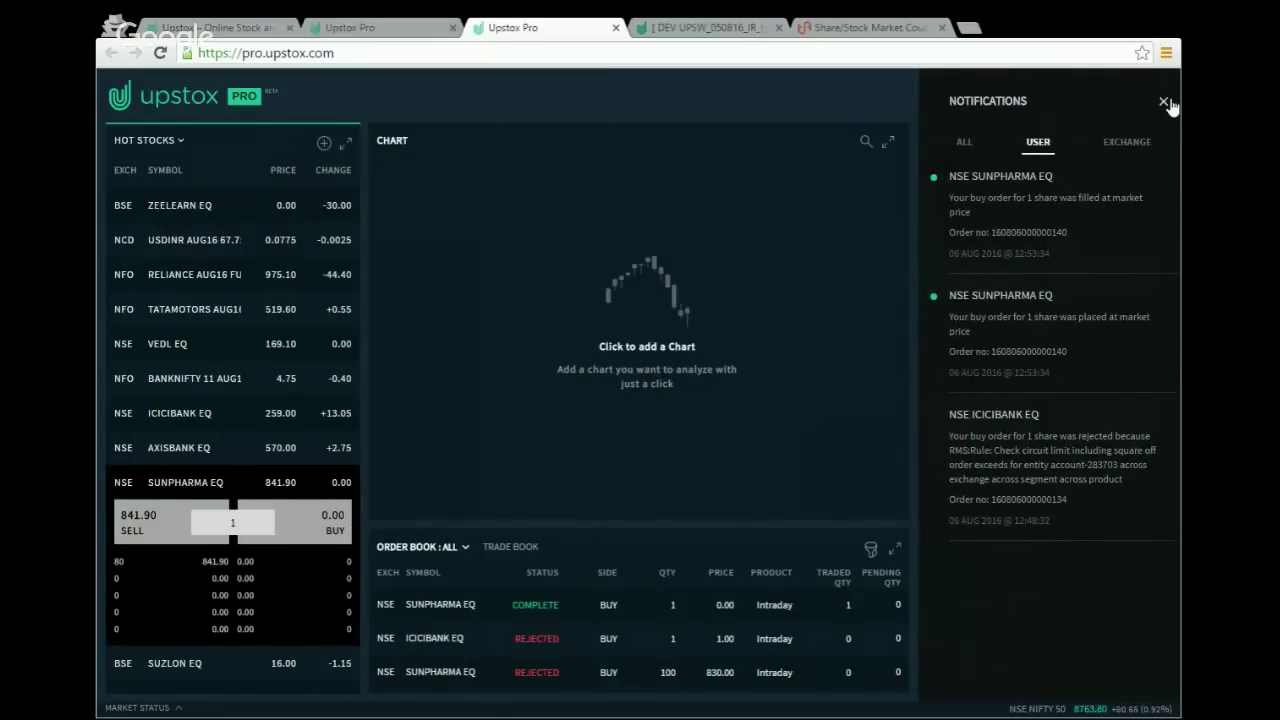
pyautogui.click(1164, 102)
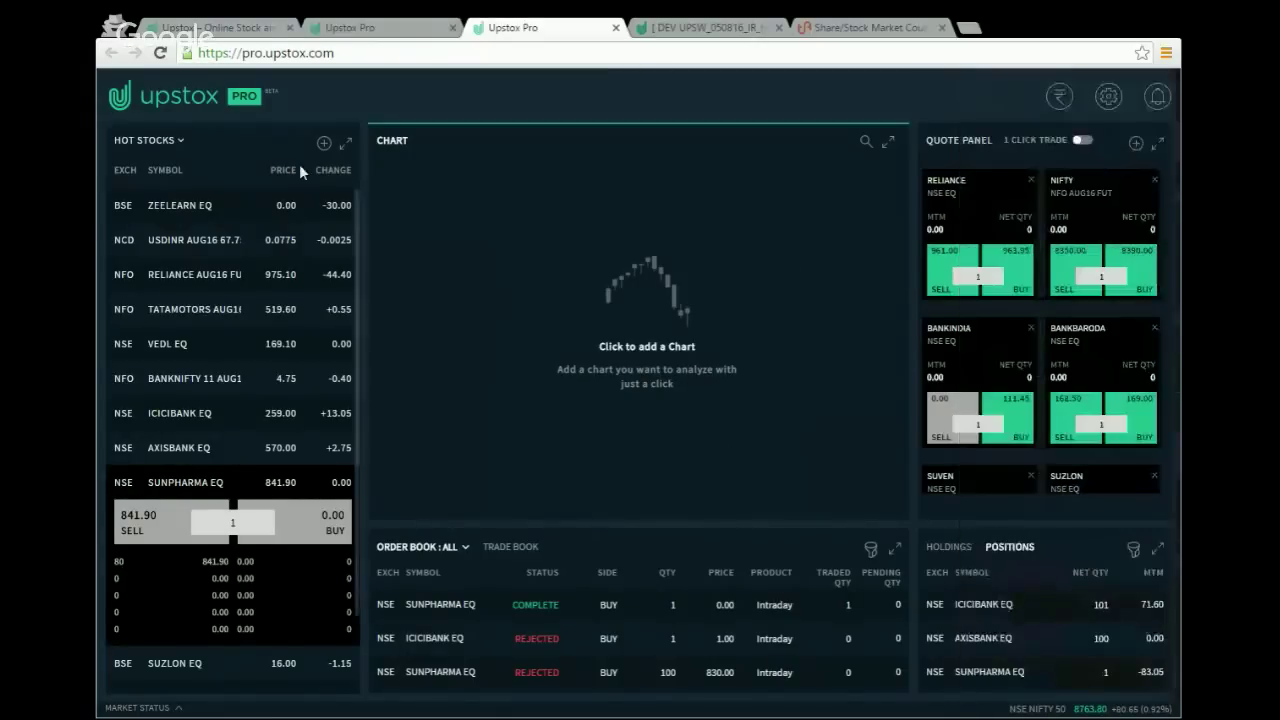
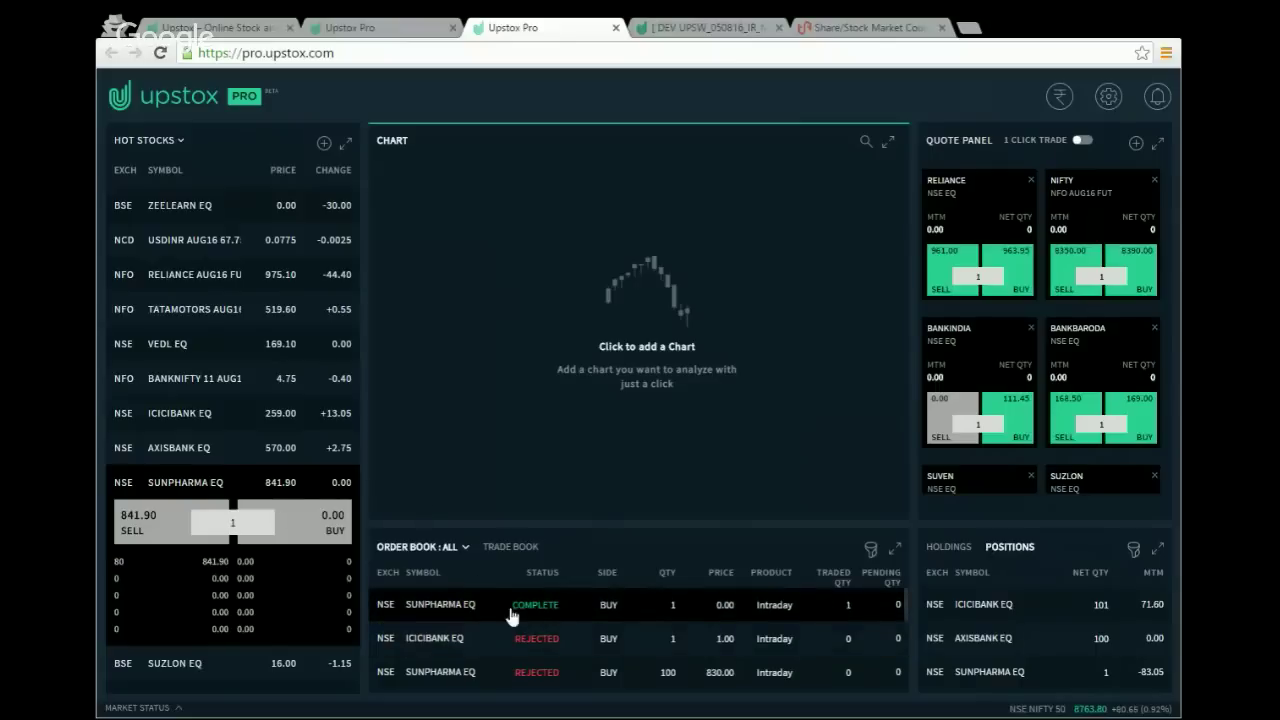
# - Expand and restore the order book, opening and then dismissing a SUNPHARMA buy form
pyautogui.click(895, 548)
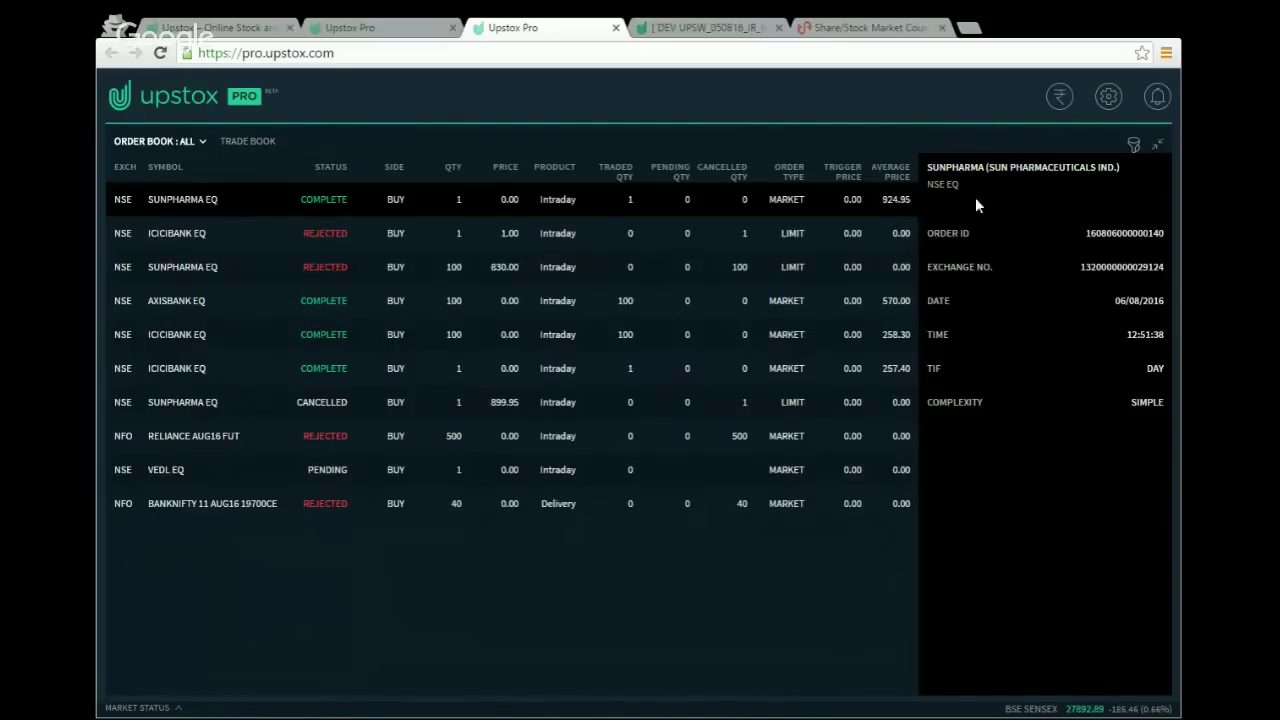
pyautogui.click(1160, 147)
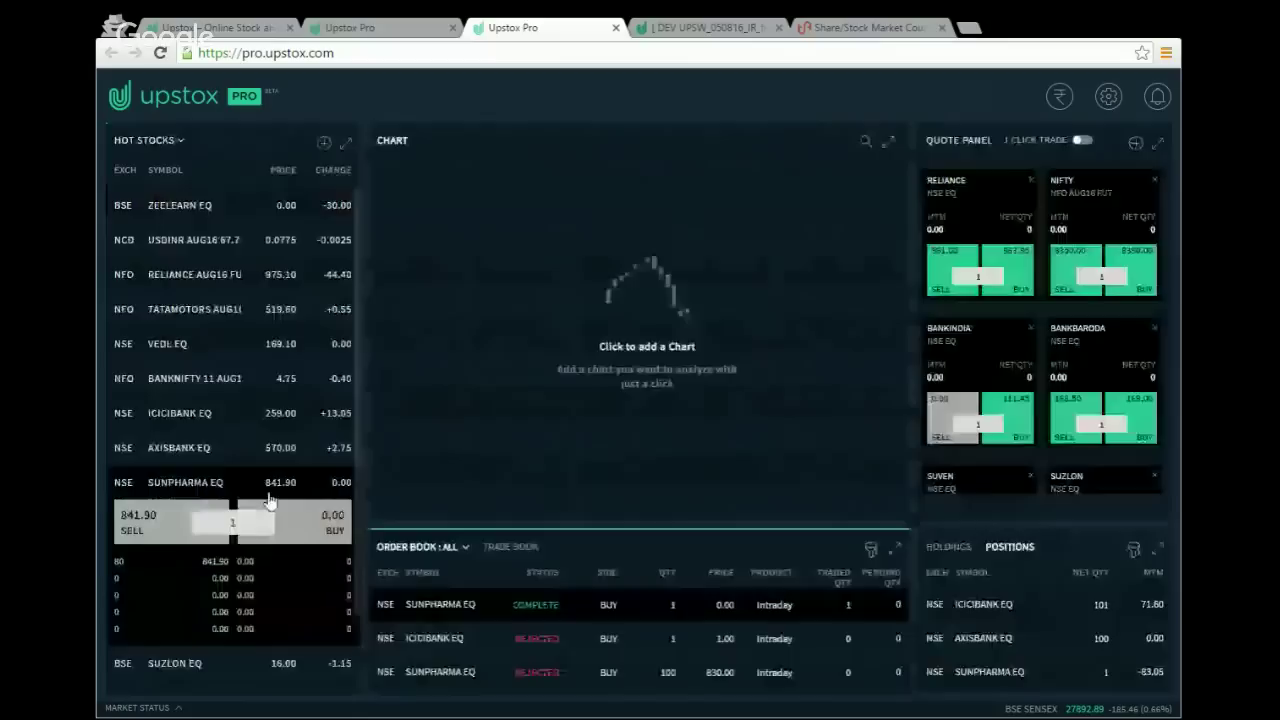
pyautogui.press('b')
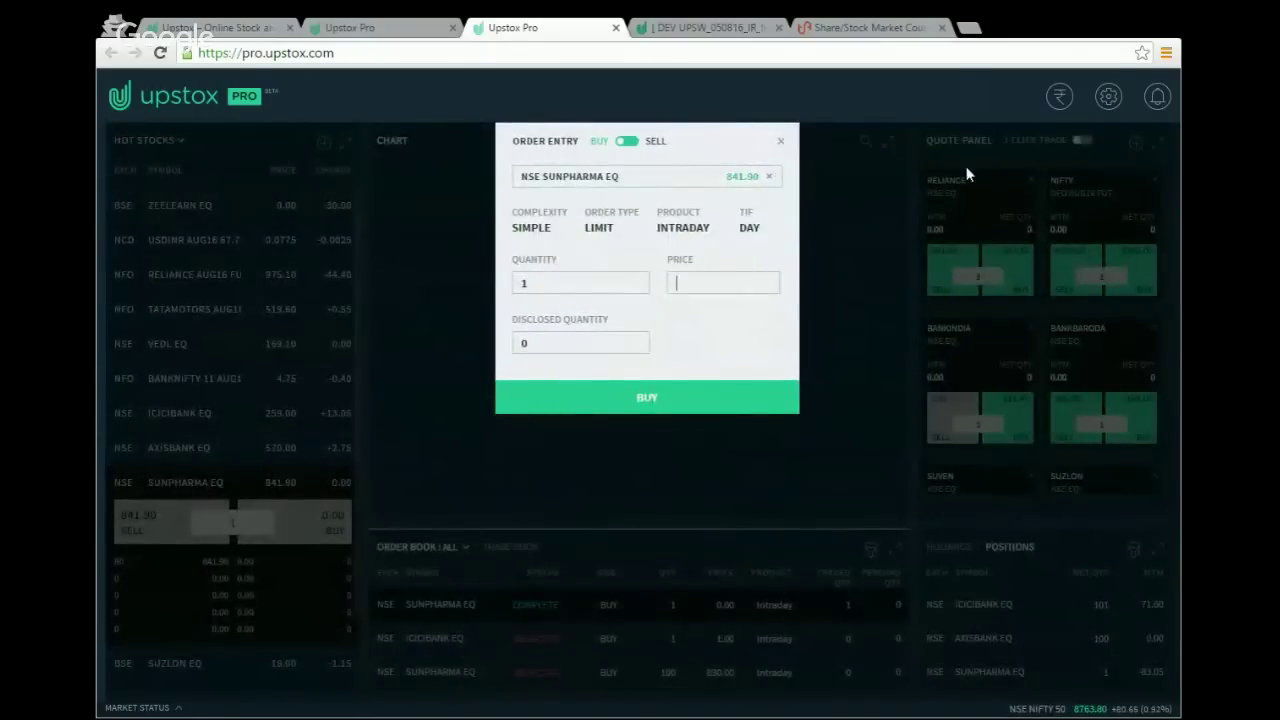
pyautogui.click(780, 141)
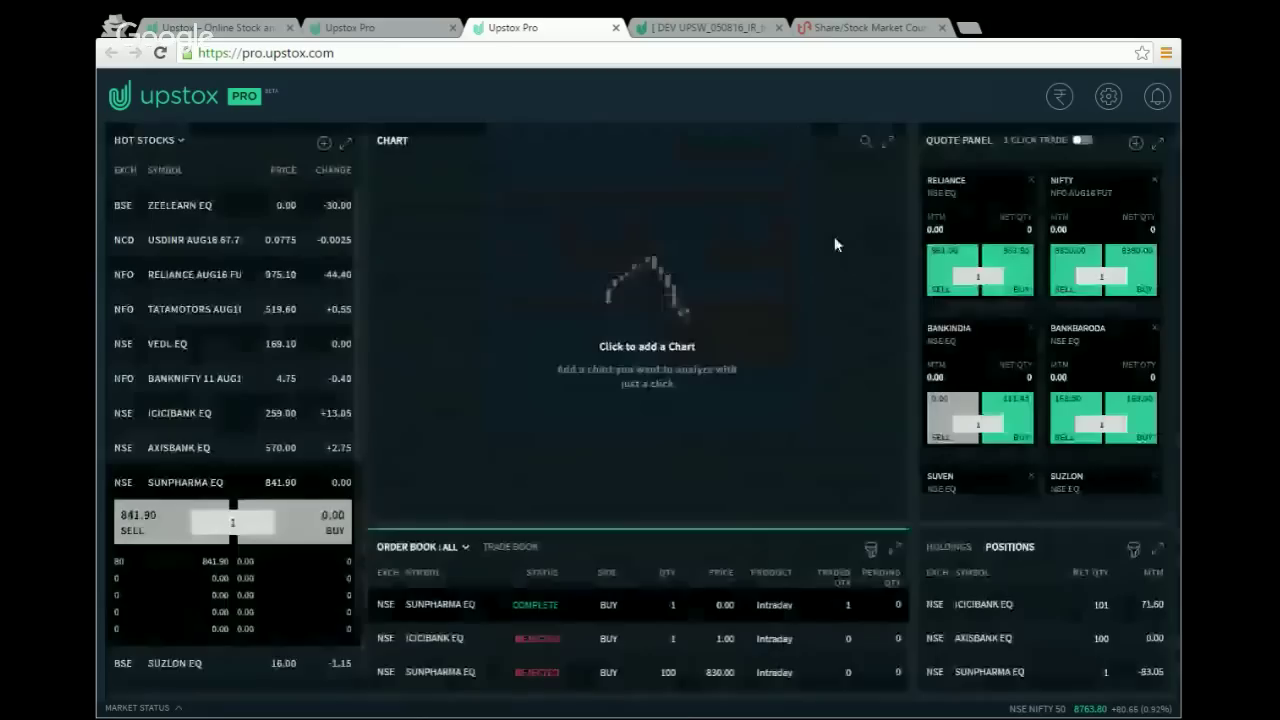
pyautogui.click(896, 548)
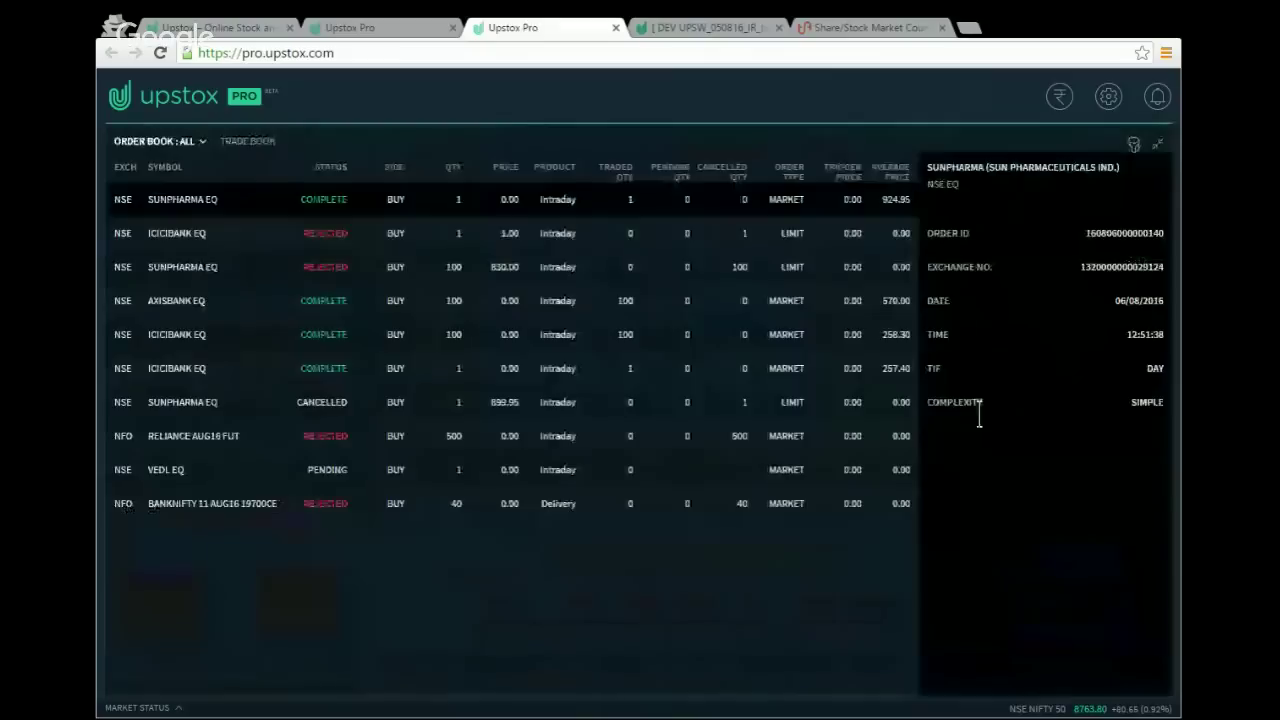
pyautogui.click(1157, 143)
# - Place a 1-share SUNPHARMA limit buy at 900 from Hot Stocks and confirm it
pyautogui.click(325, 528)
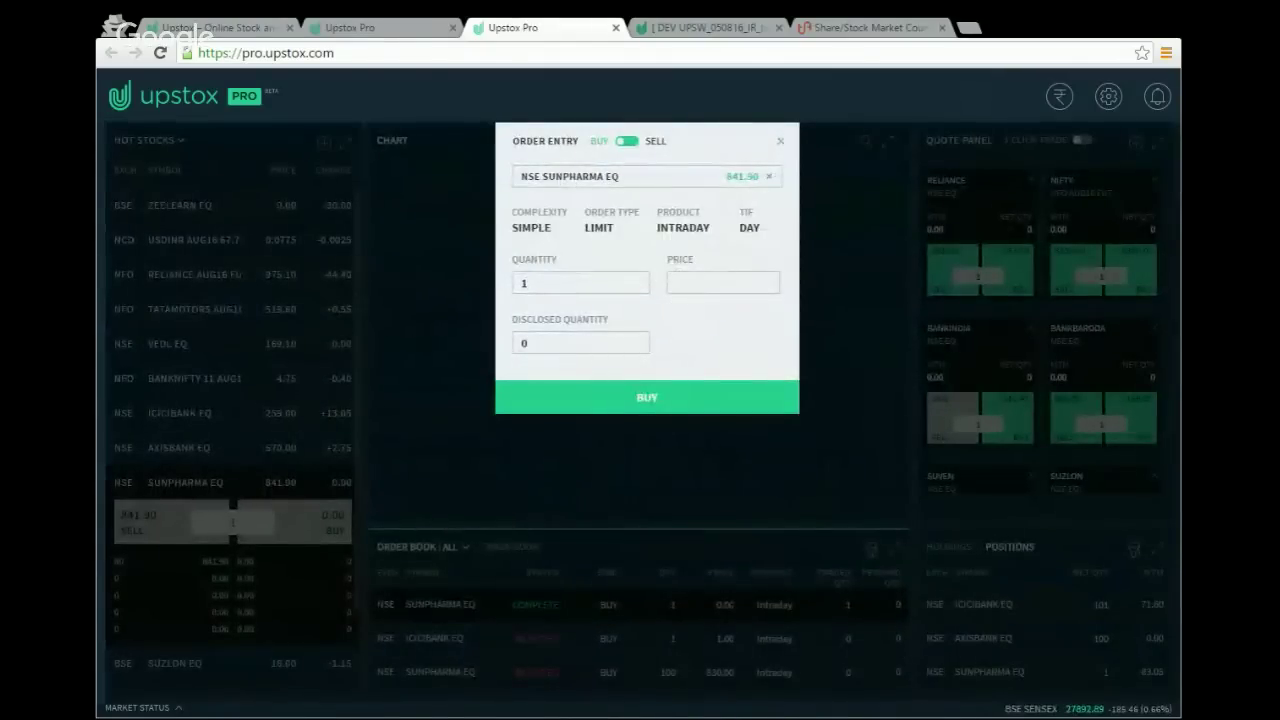
pyautogui.write('900')
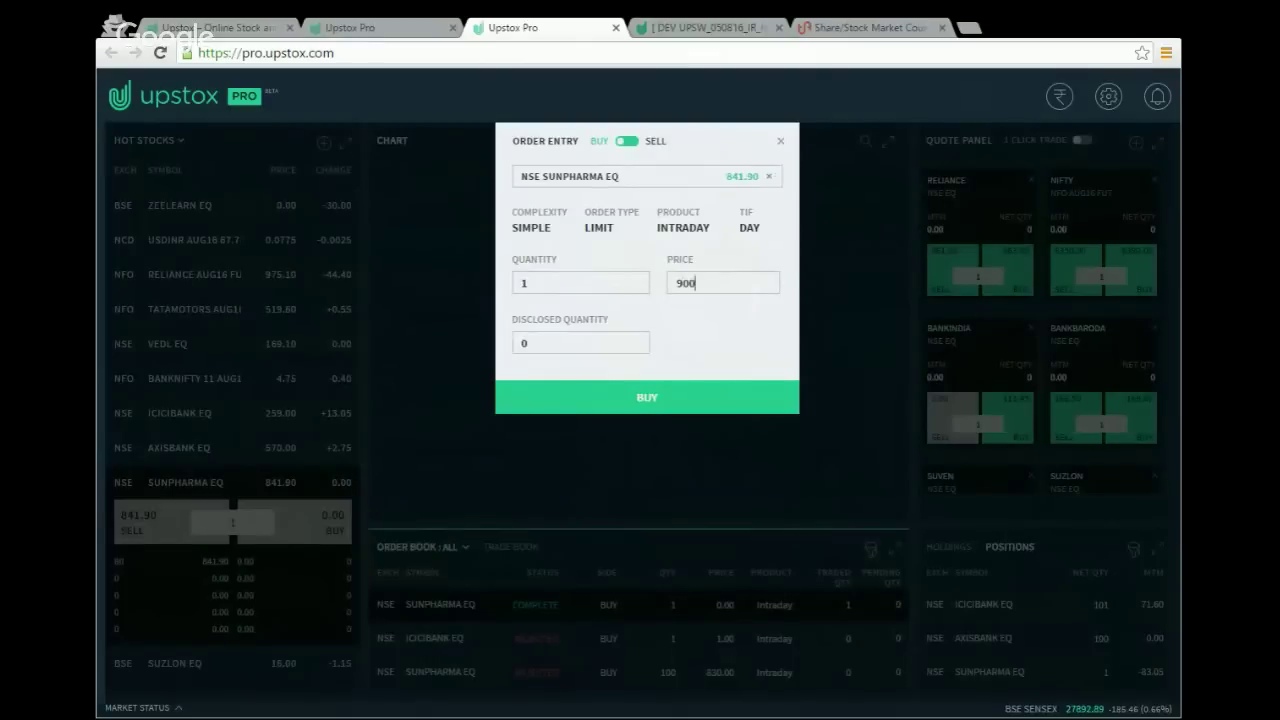
pyautogui.click(674, 404)
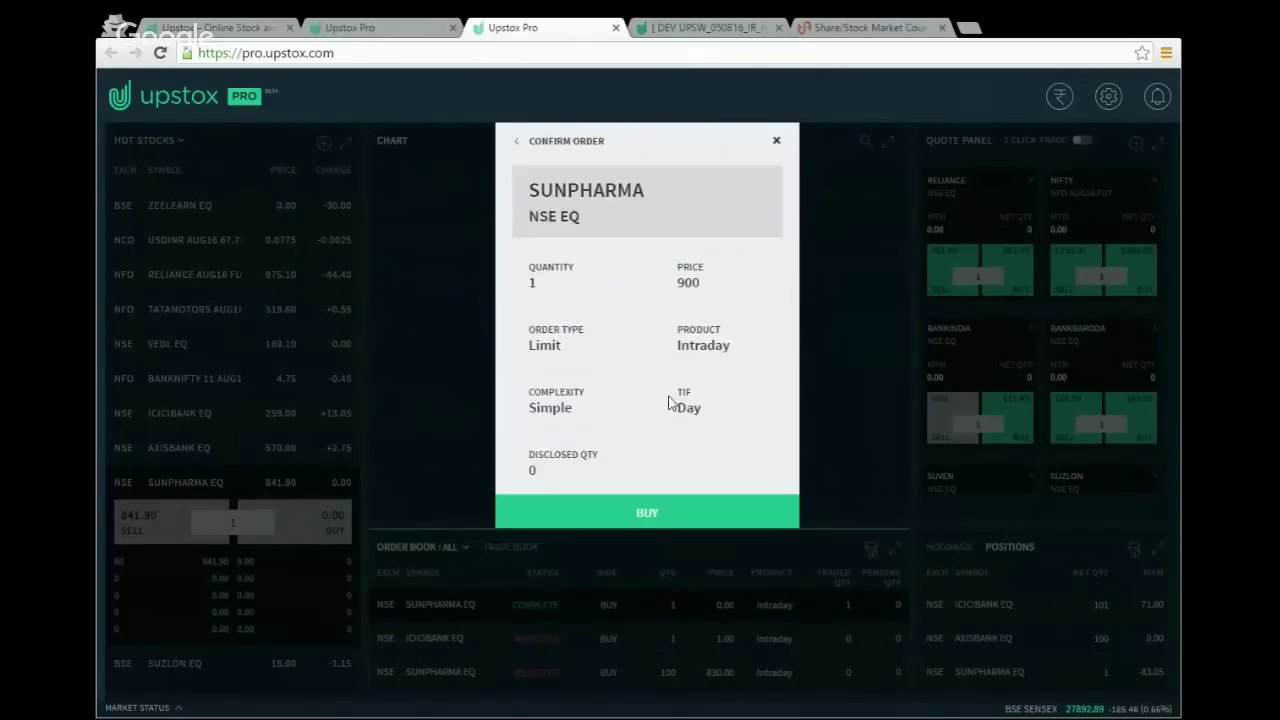
pyautogui.click(655, 512)
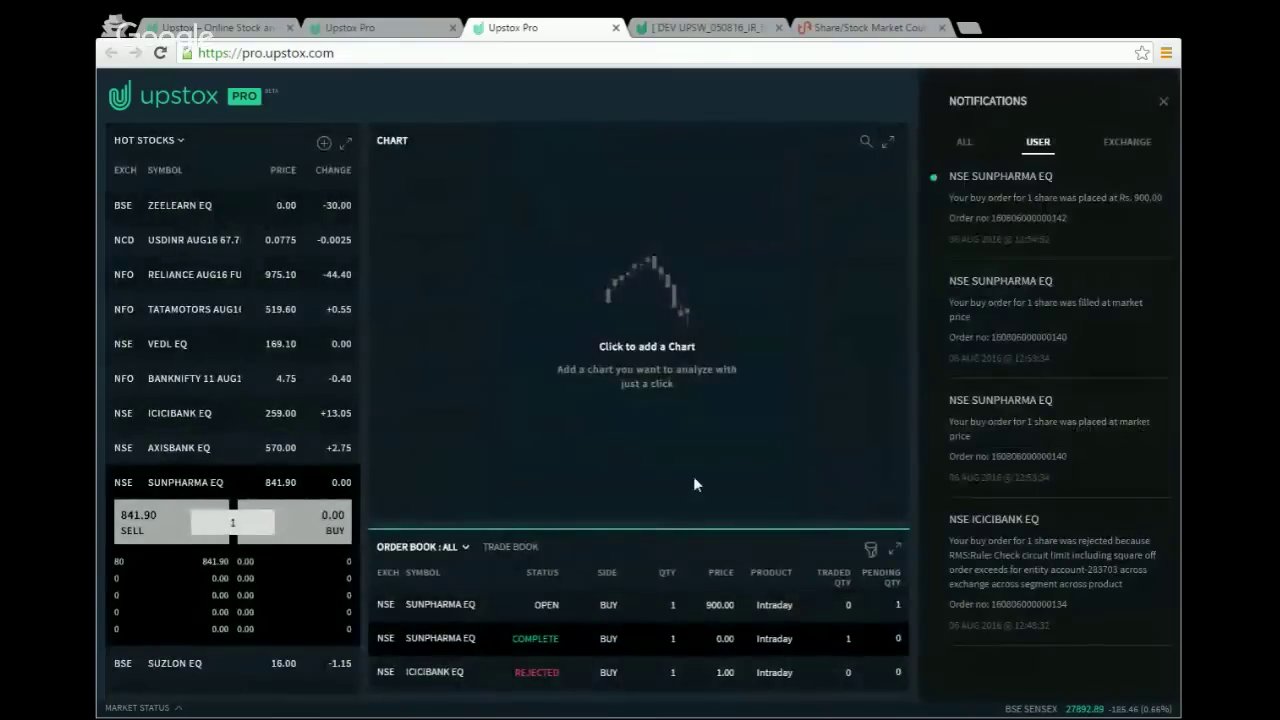
pyautogui.click(1163, 101)
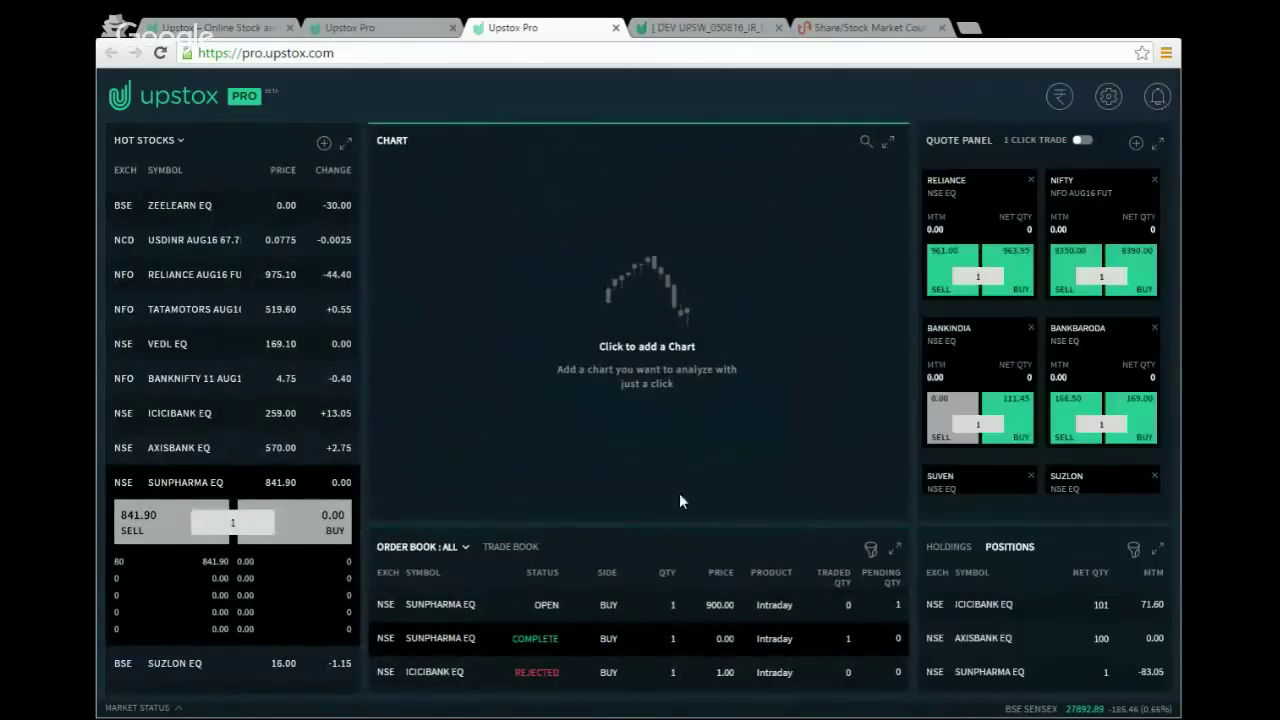
# - Filter the order book to OPEN orders, maximize it, and view the SUNPHARMA order
pyautogui.click(466, 551)
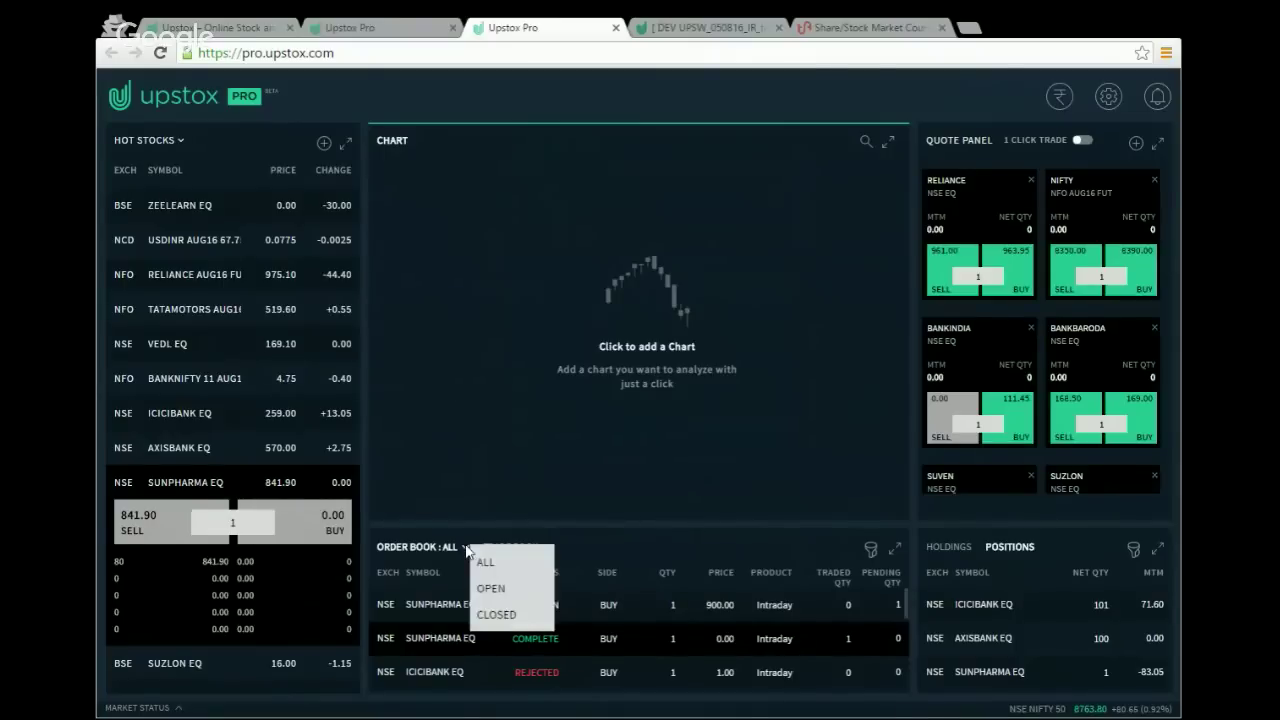
pyautogui.click(493, 591)
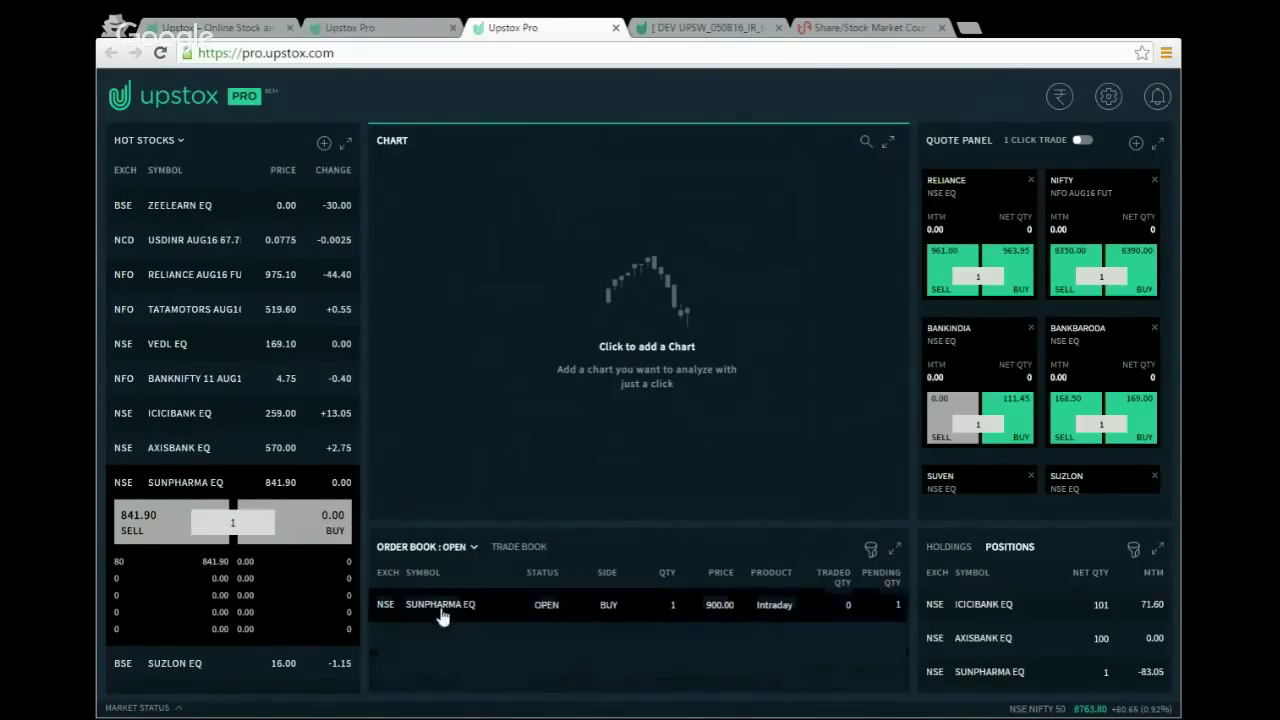
pyautogui.click(677, 556)
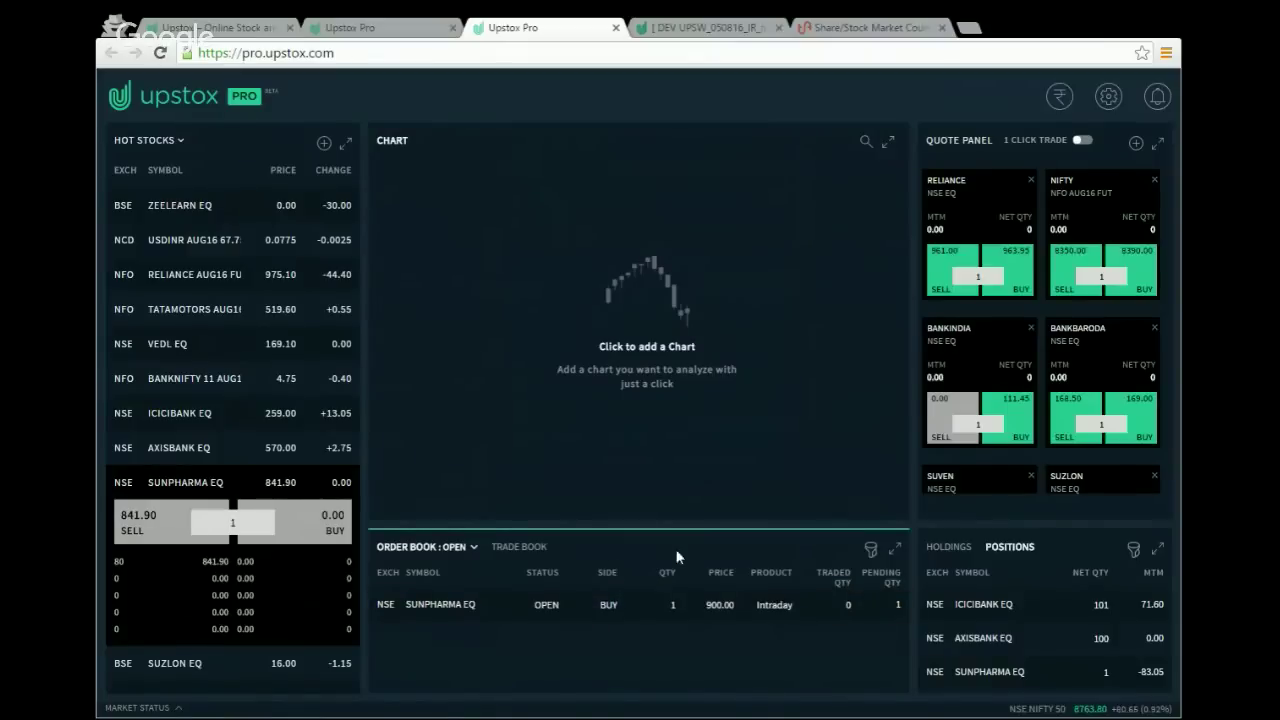
pyautogui.click(898, 549)
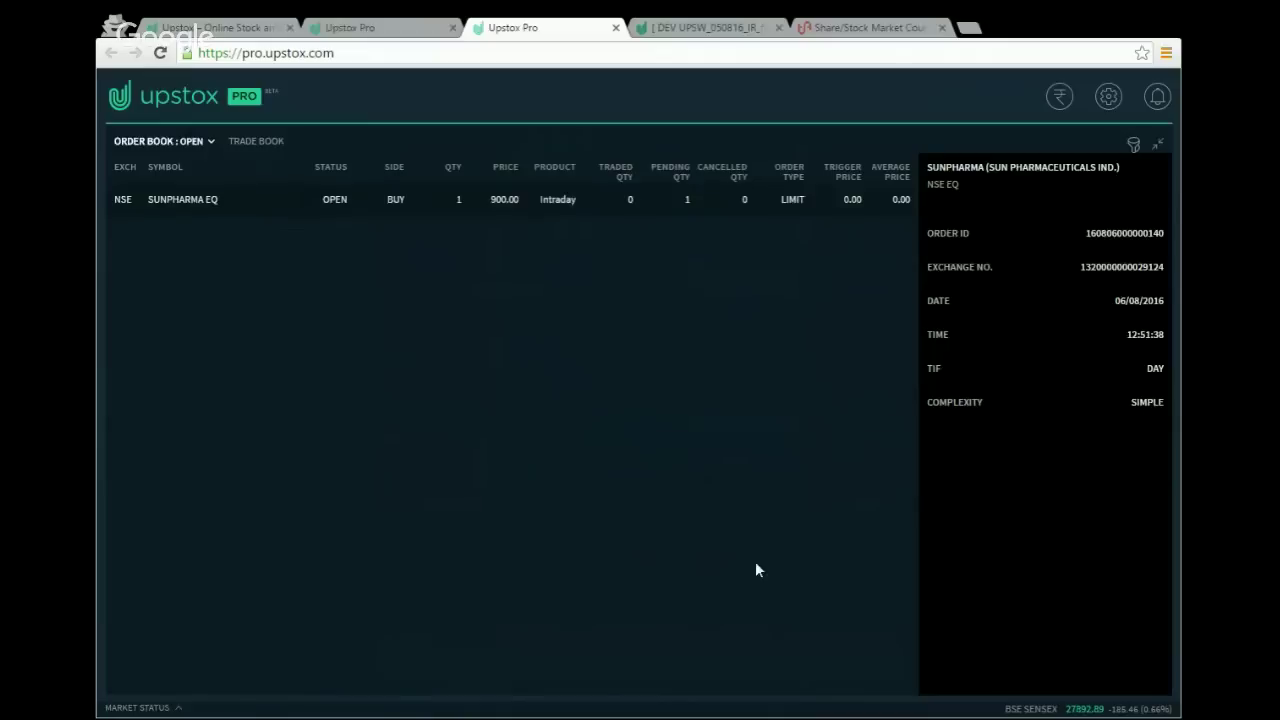
pyautogui.click(322, 208)
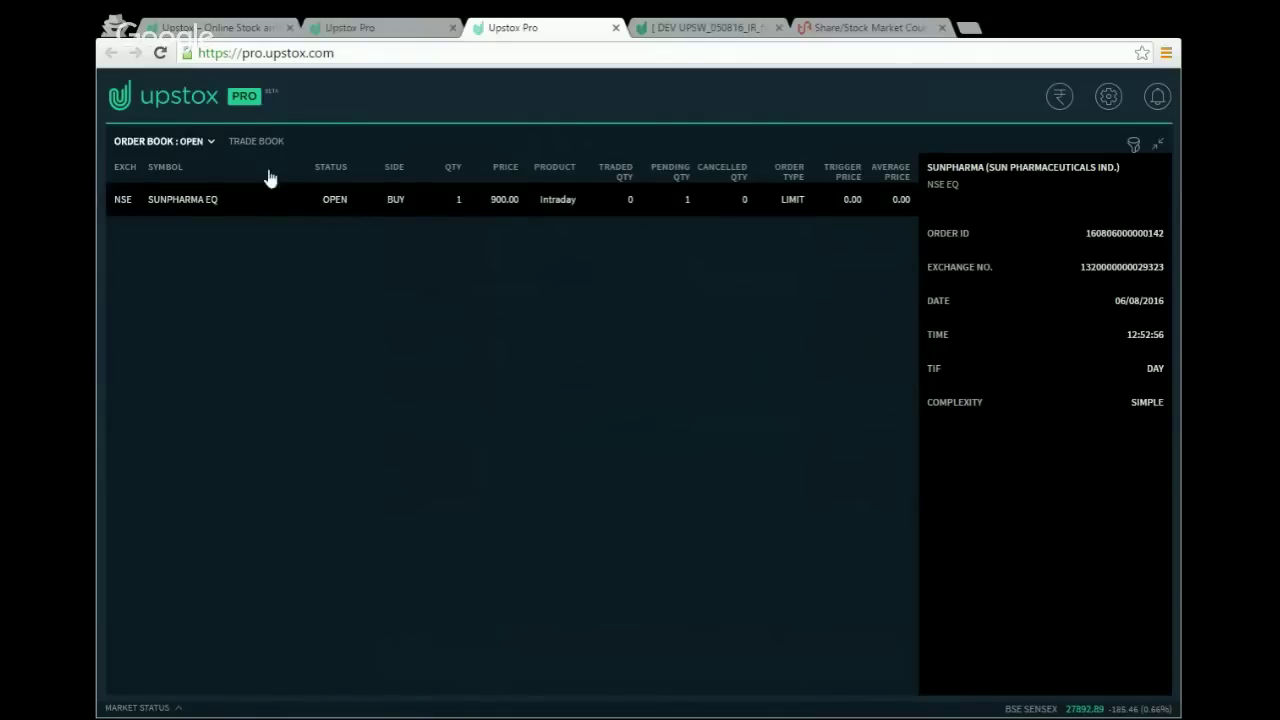
# - Switch the order book to CLOSED, then ALL, and dismiss the SUNPHARMA order's actions menu
pyautogui.click(210, 142)
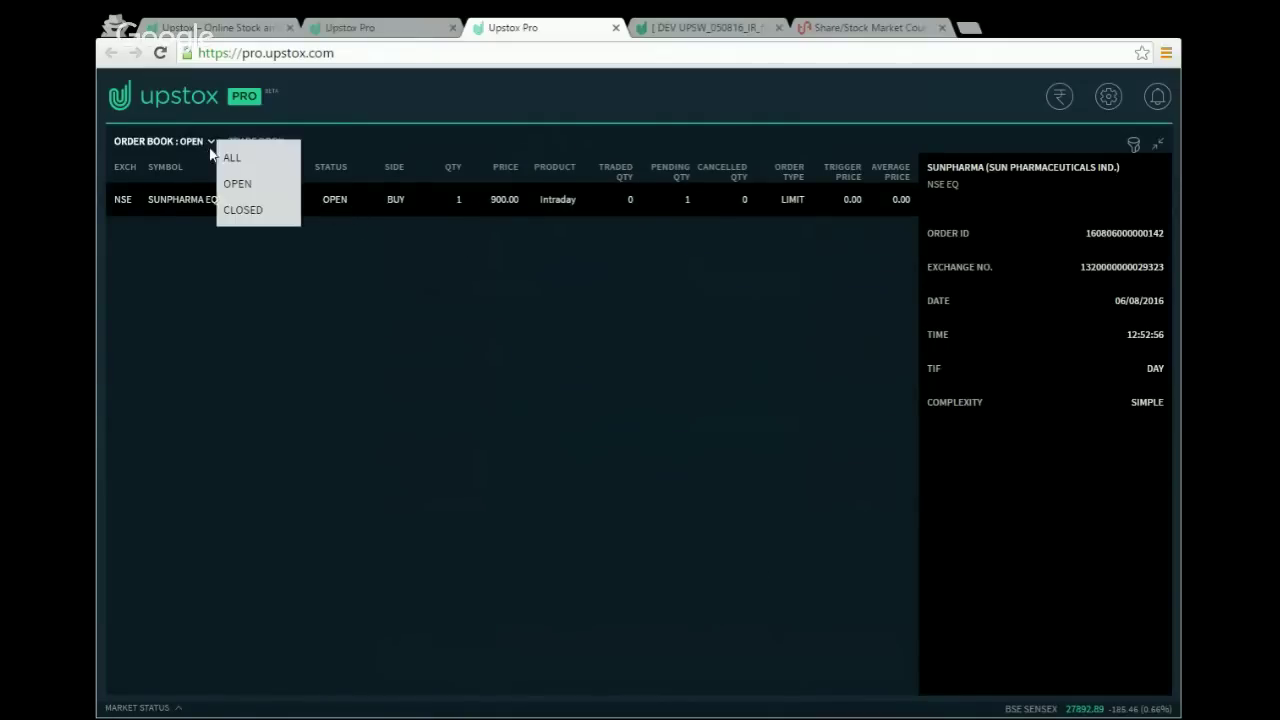
pyautogui.click(240, 215)
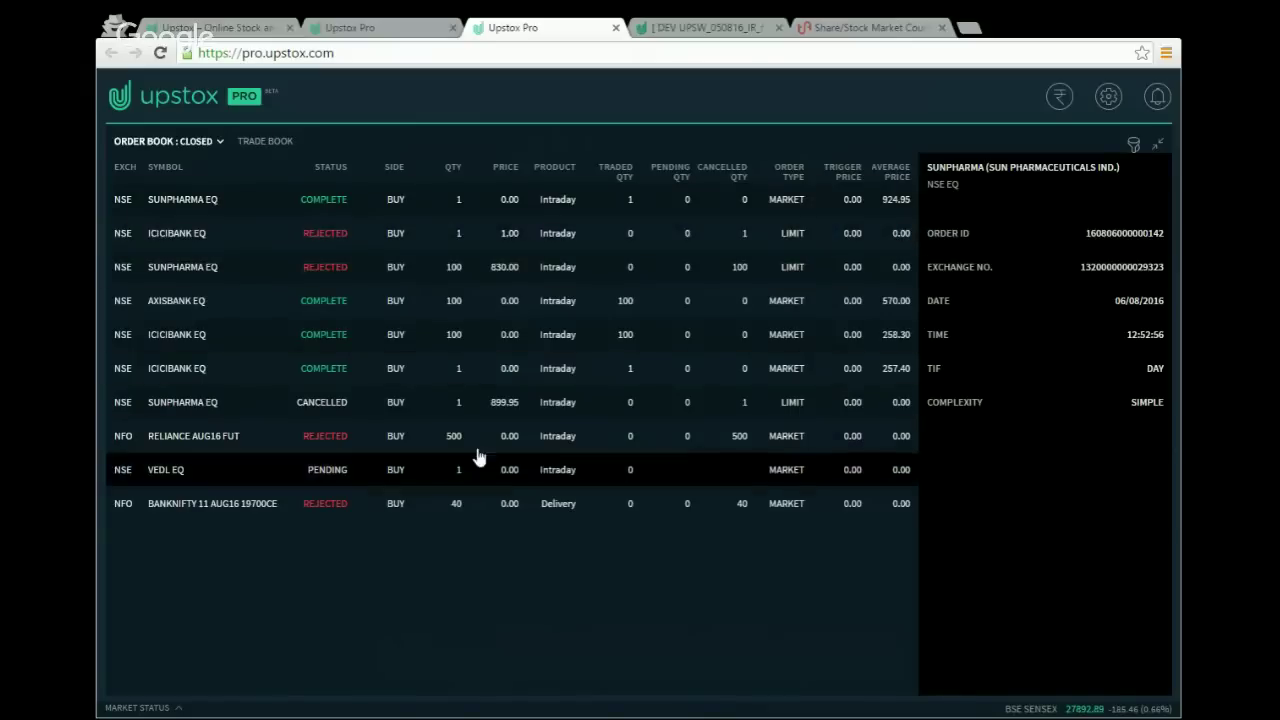
pyautogui.click(212, 145)
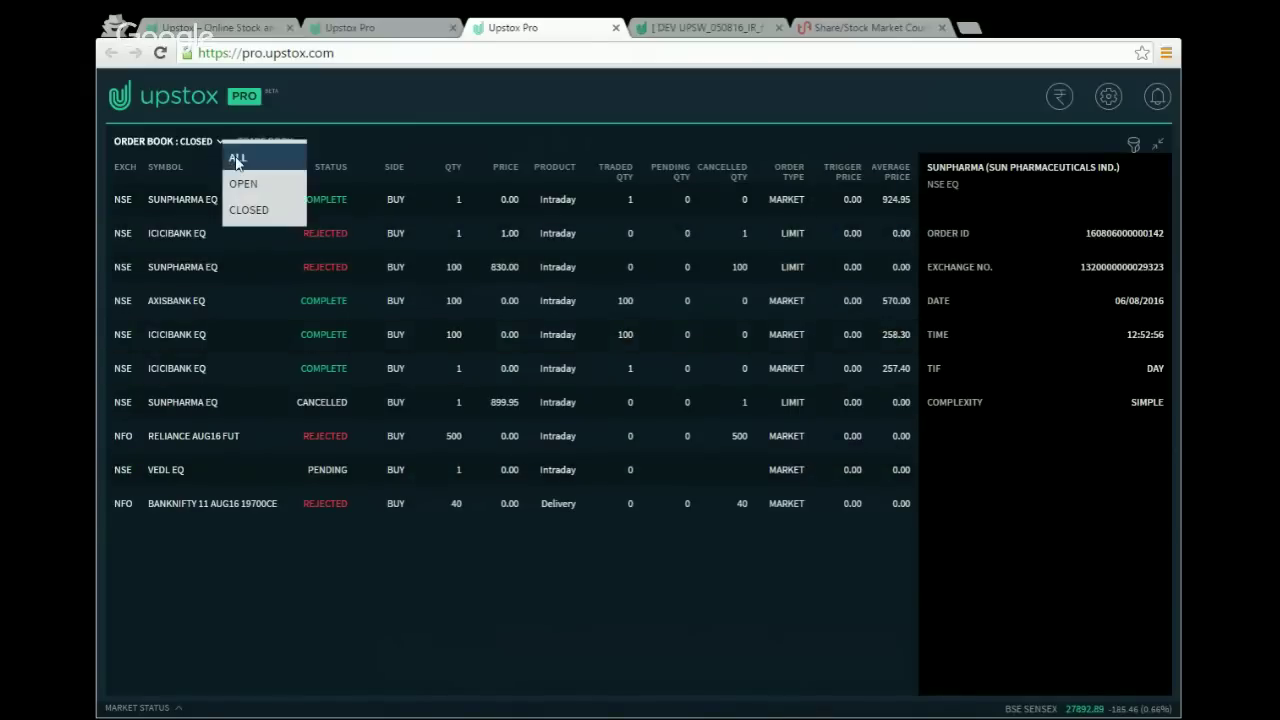
pyautogui.click(235, 160)
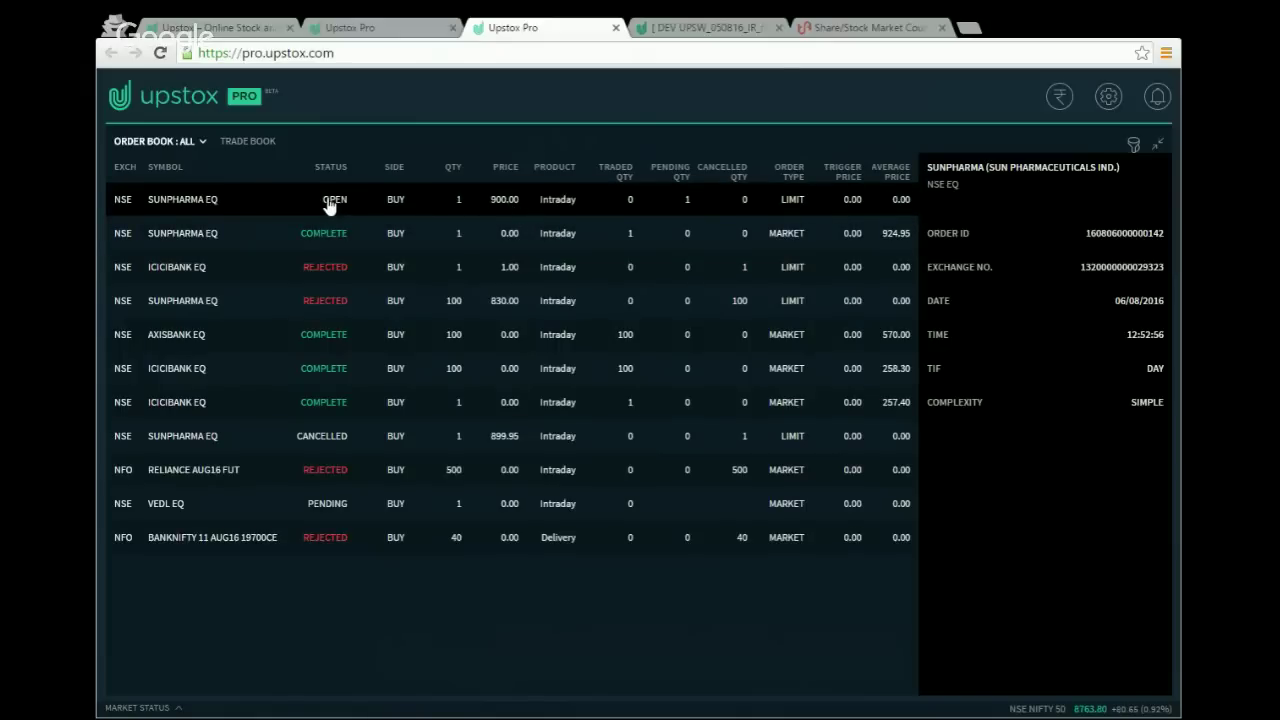
pyautogui.rightClick(230, 205)
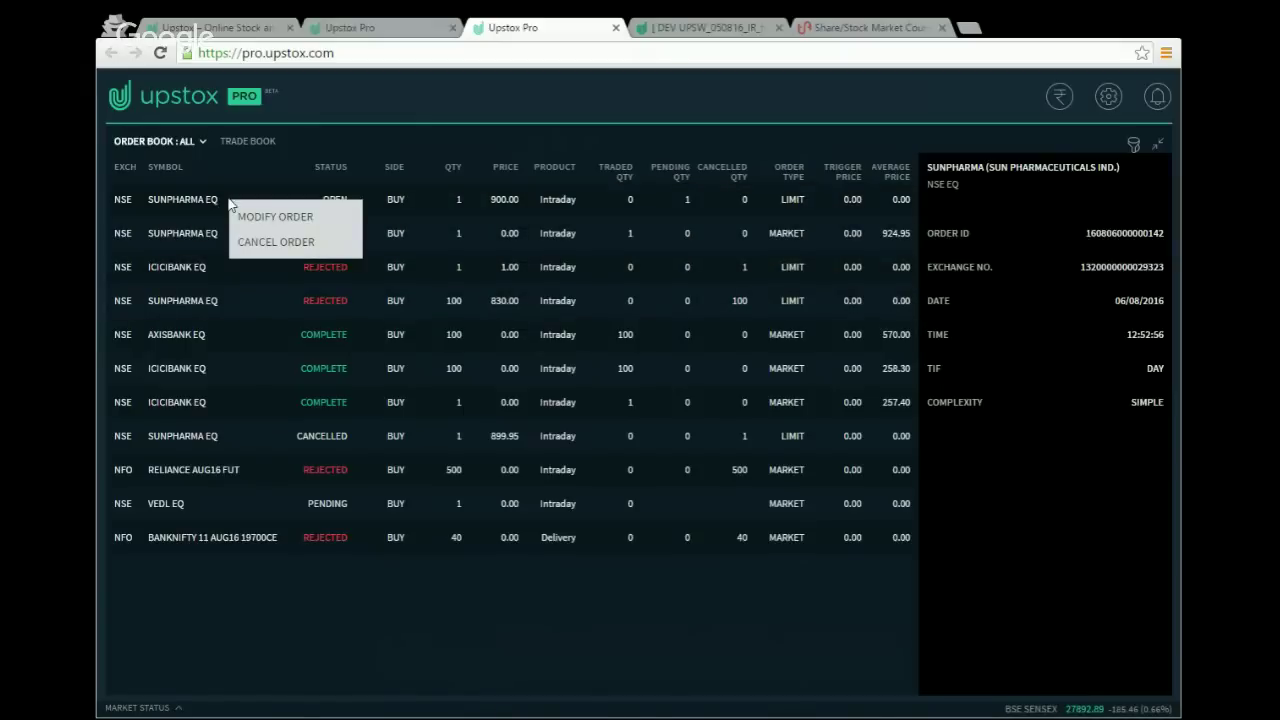
pyautogui.click(278, 219)
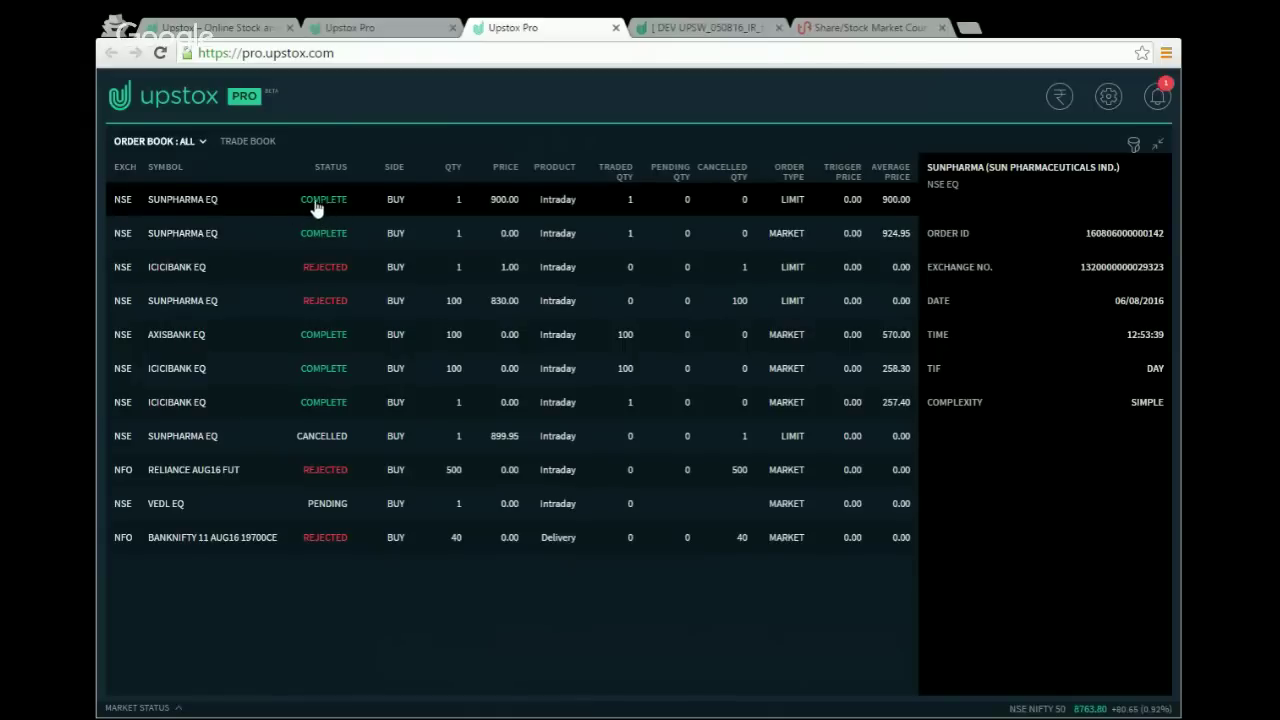
# - Place and confirm a 1-share SUNPHARMA limit buy at 880
pyautogui.click(1161, 146)
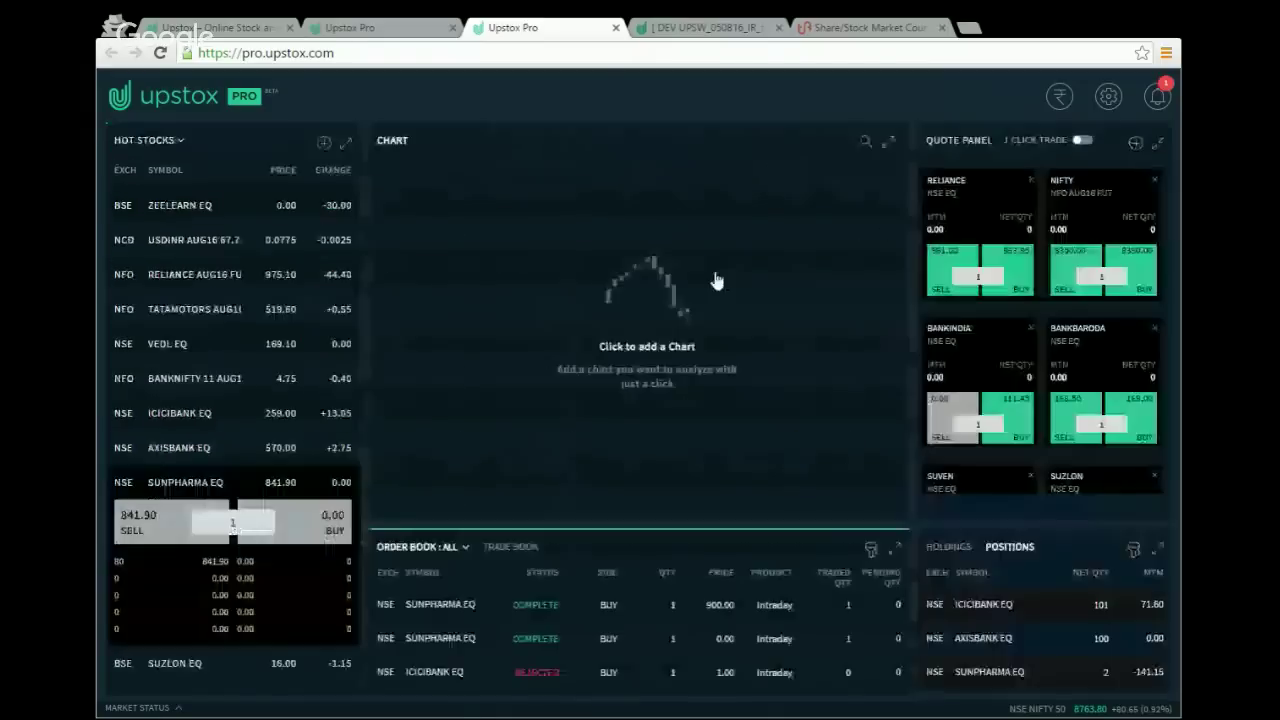
pyautogui.press('b')
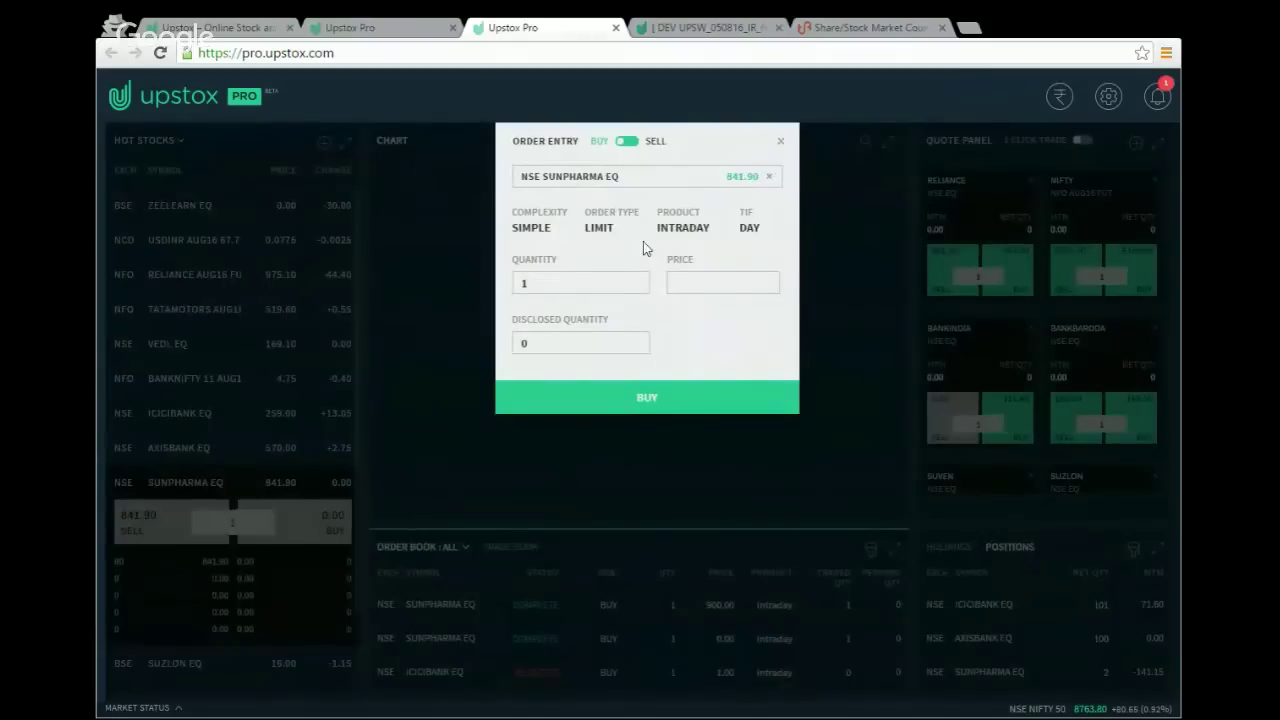
pyautogui.write('880')
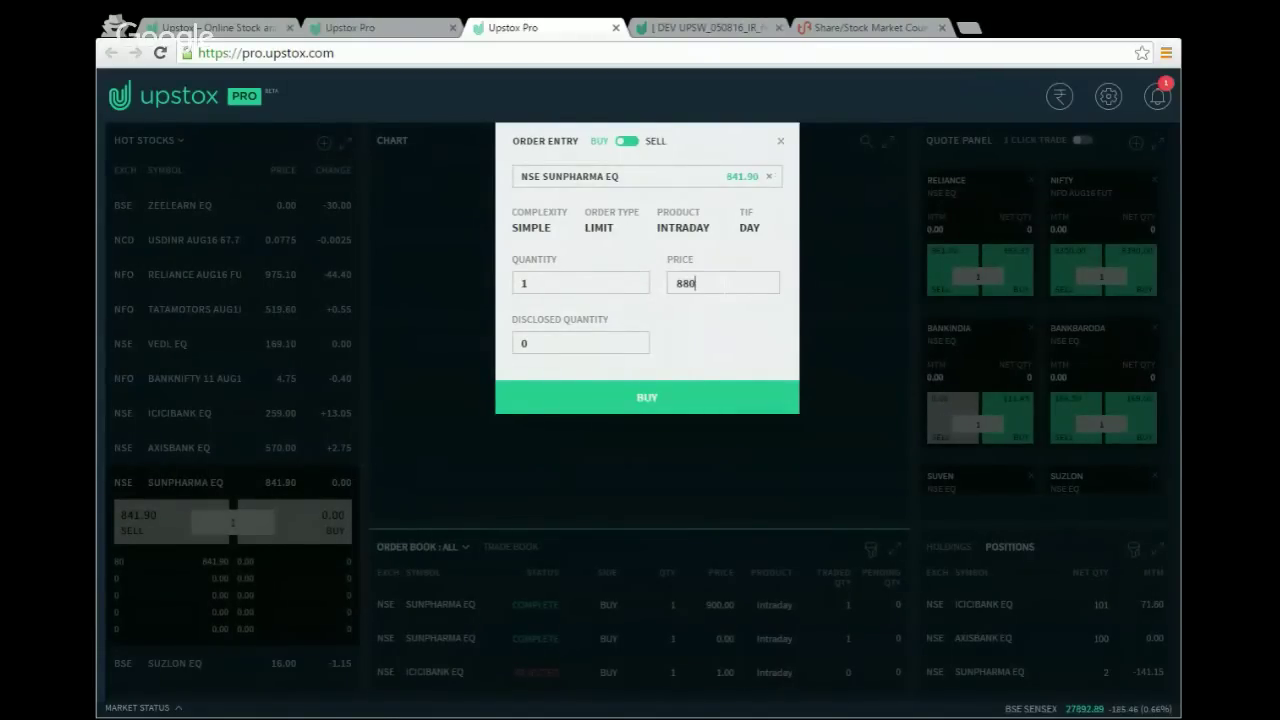
pyautogui.click(686, 395)
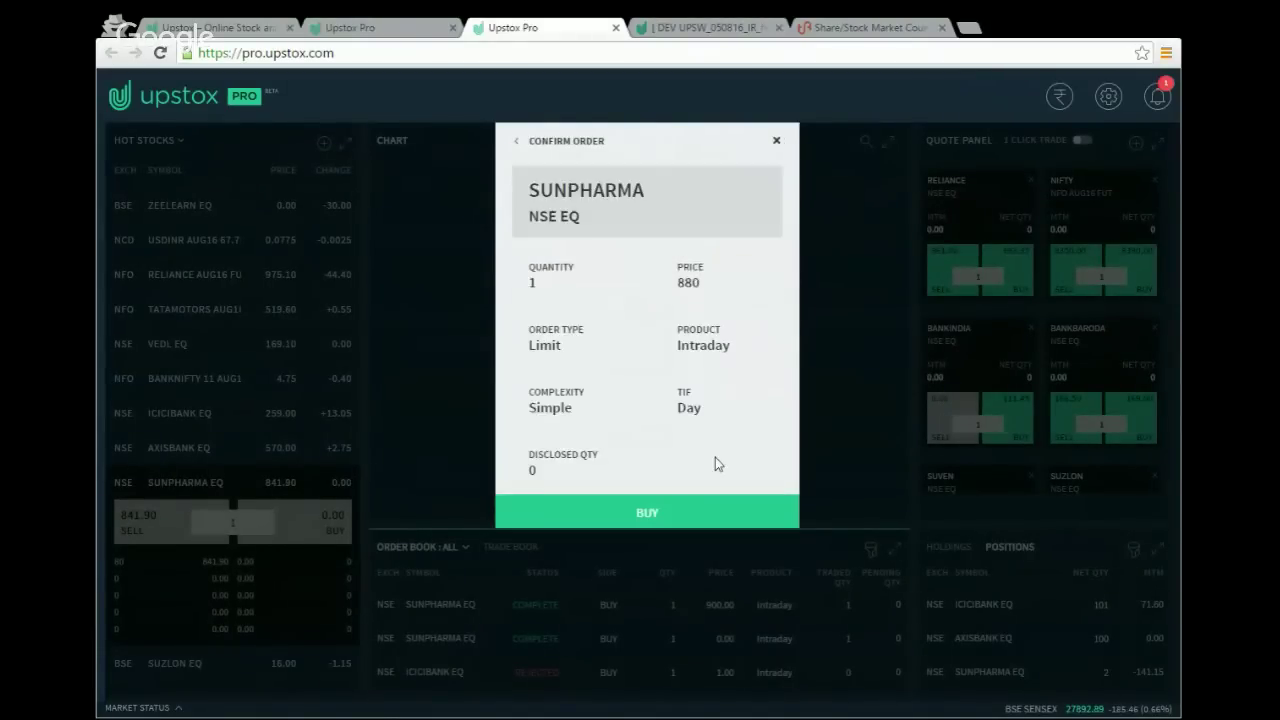
pyautogui.click(702, 506)
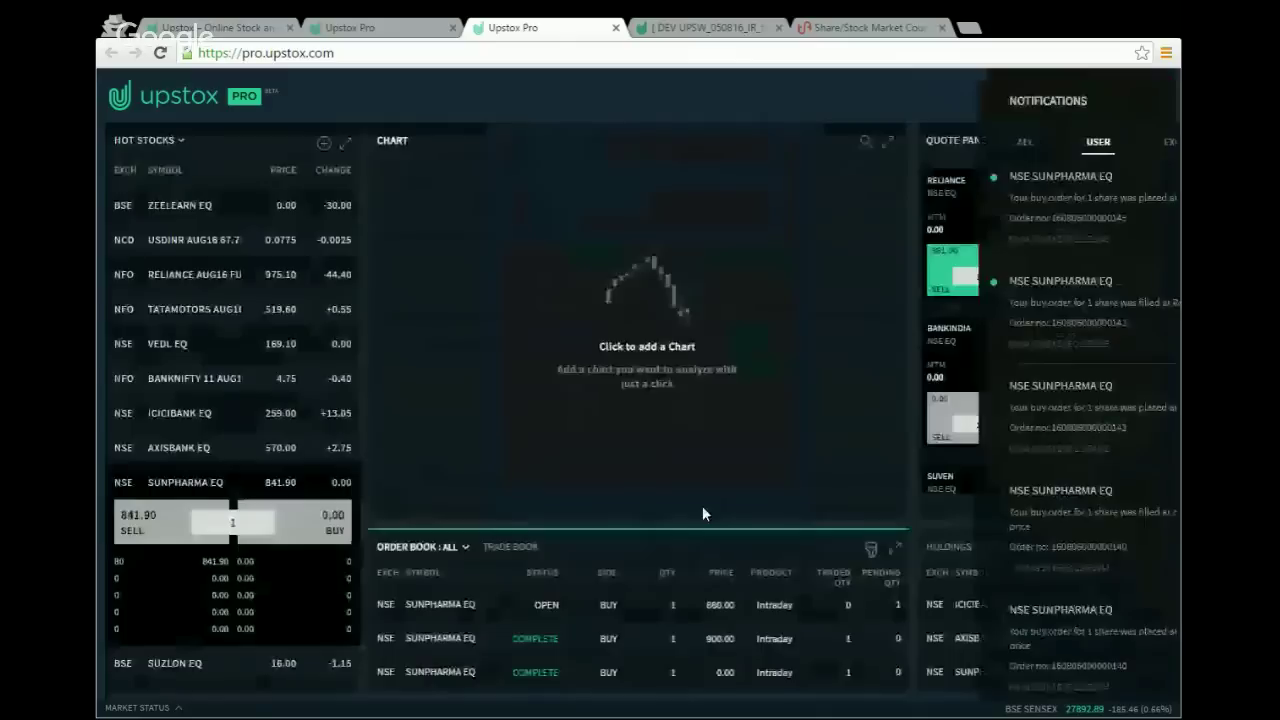
pyautogui.click(897, 548)
# - Expand the order book full screen and bring up the open SUNPHARMA order's actions
pyautogui.click(1163, 101)
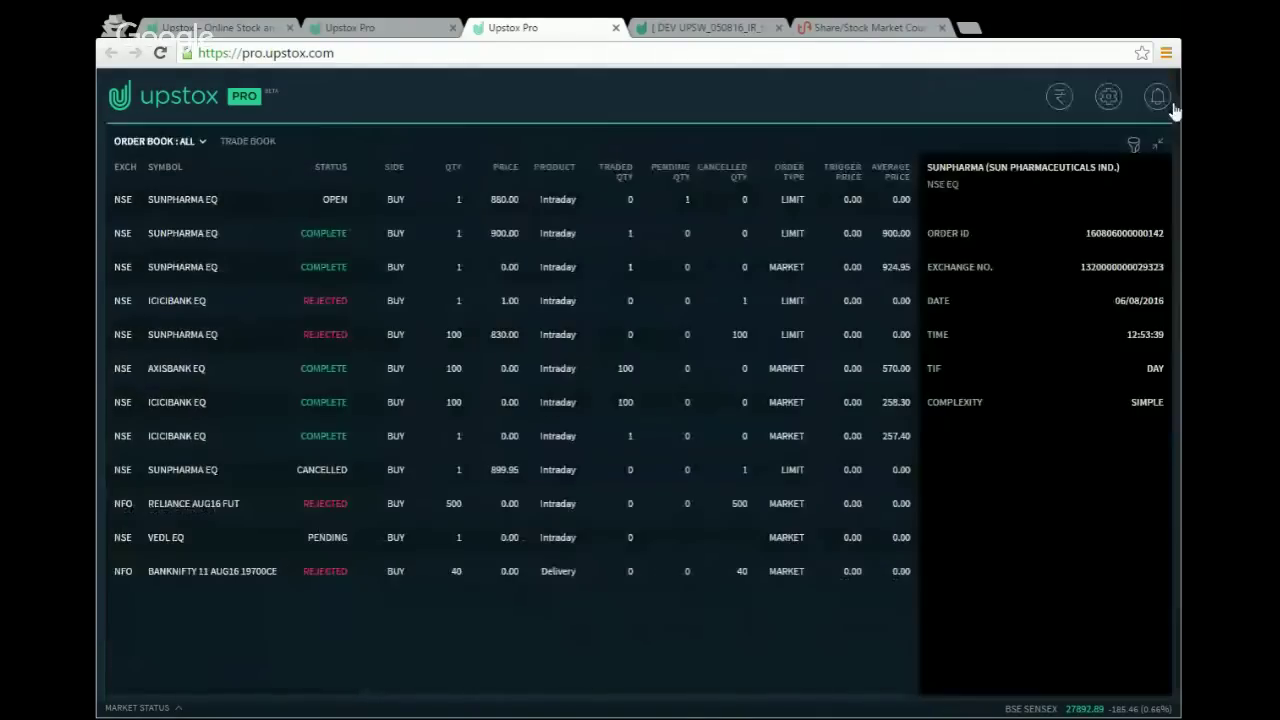
pyautogui.click(340, 208)
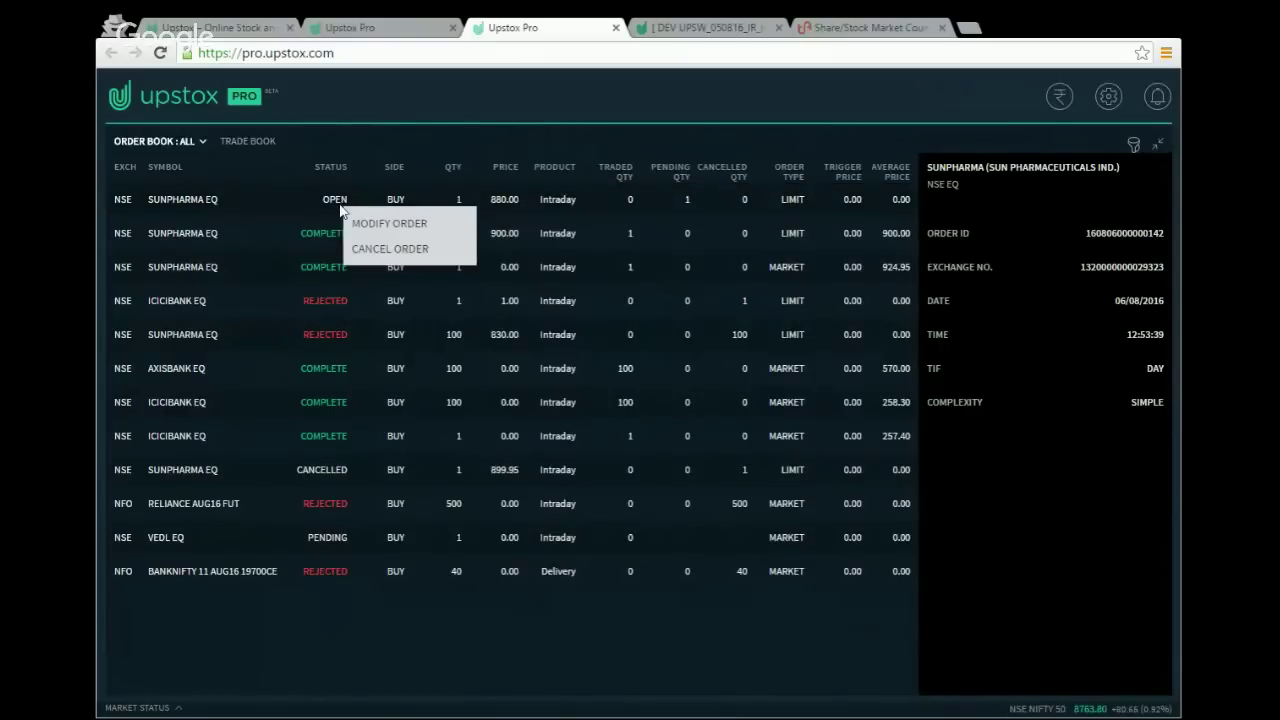
pyautogui.click(305, 203)
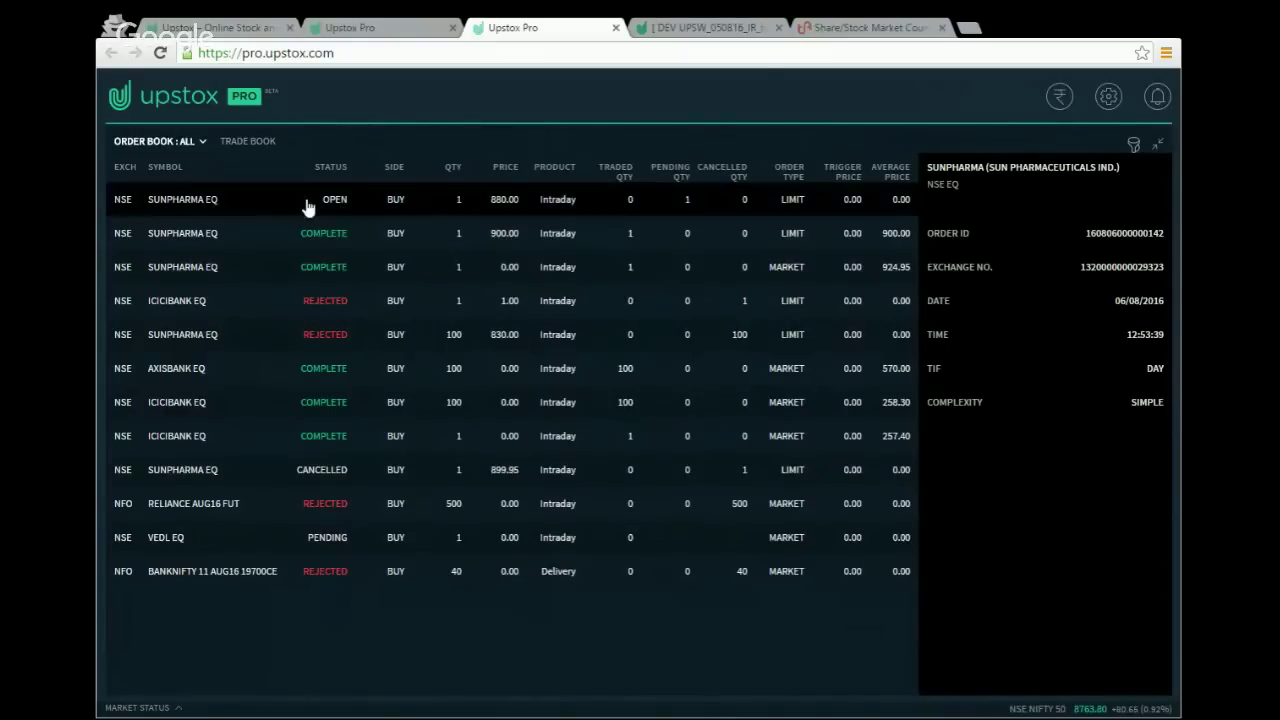
pyautogui.click(255, 206)
pyautogui.click(430, 196)
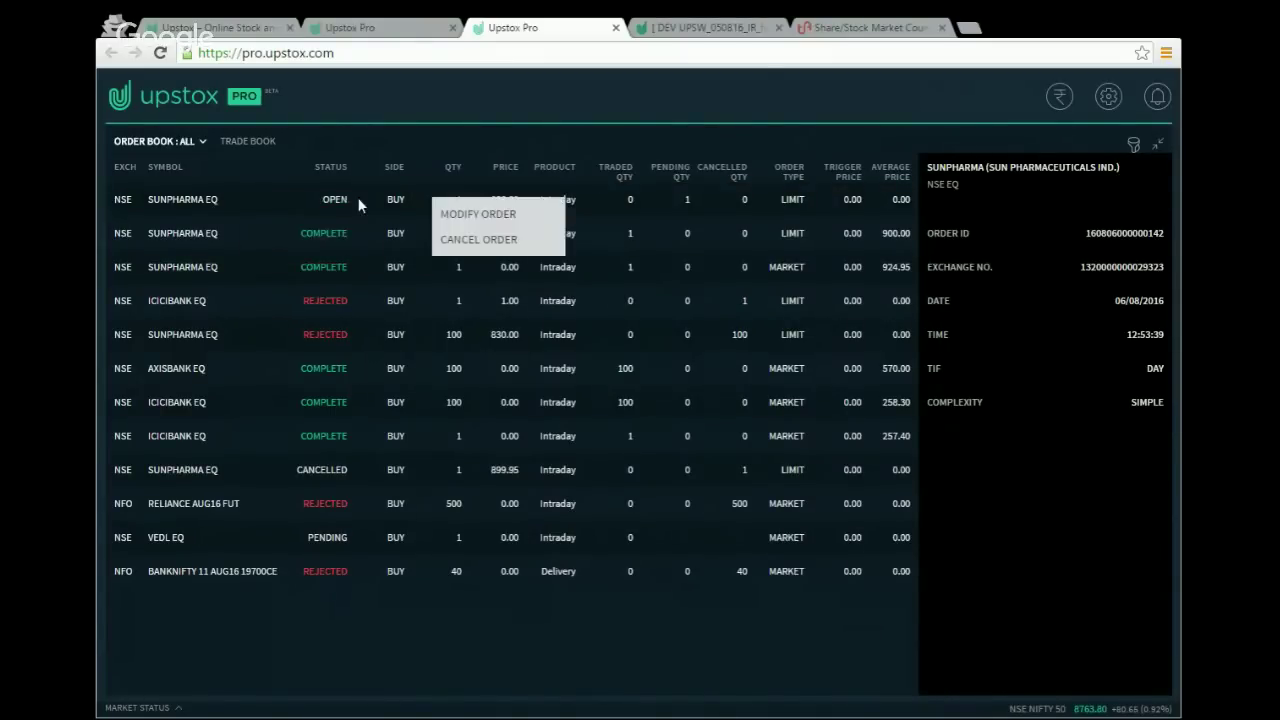
pyautogui.click(325, 200)
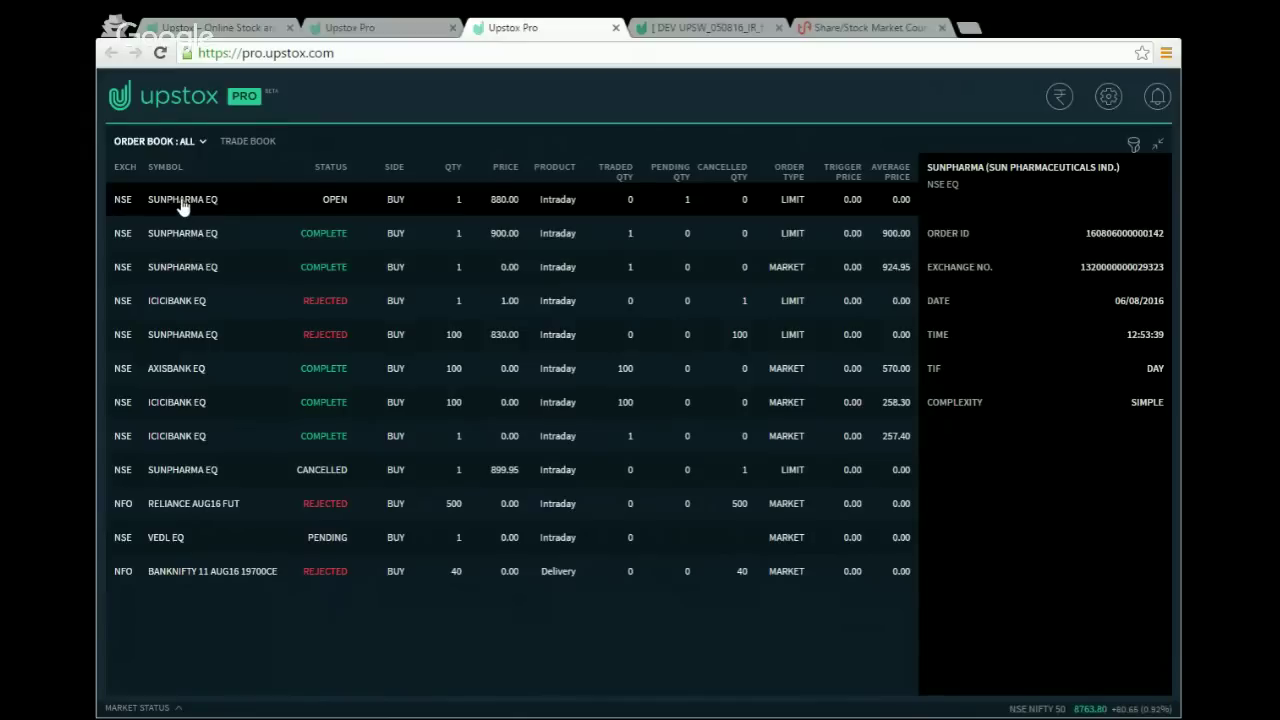
pyautogui.click(183, 205)
# - Modify the open SUNPHARMA buy to 10 shares at 881.00, keeping DAY validity, and confirm
pyautogui.click(222, 220)
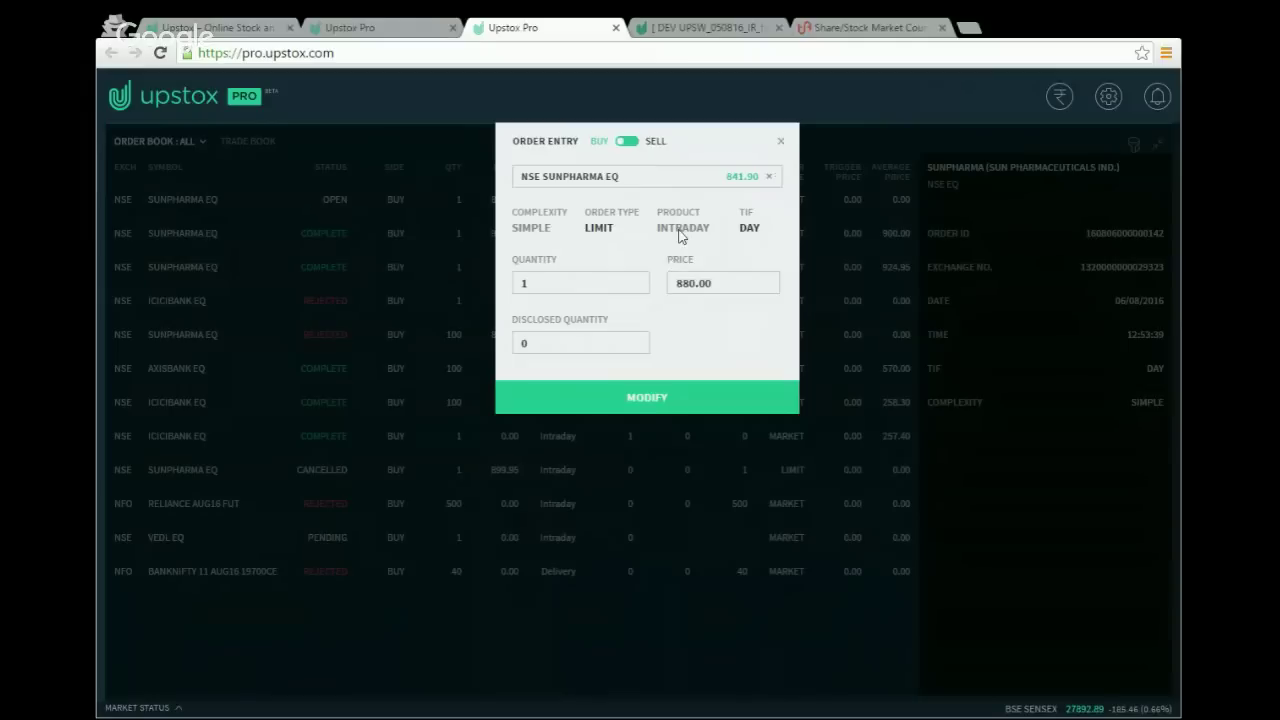
pyautogui.click(755, 230)
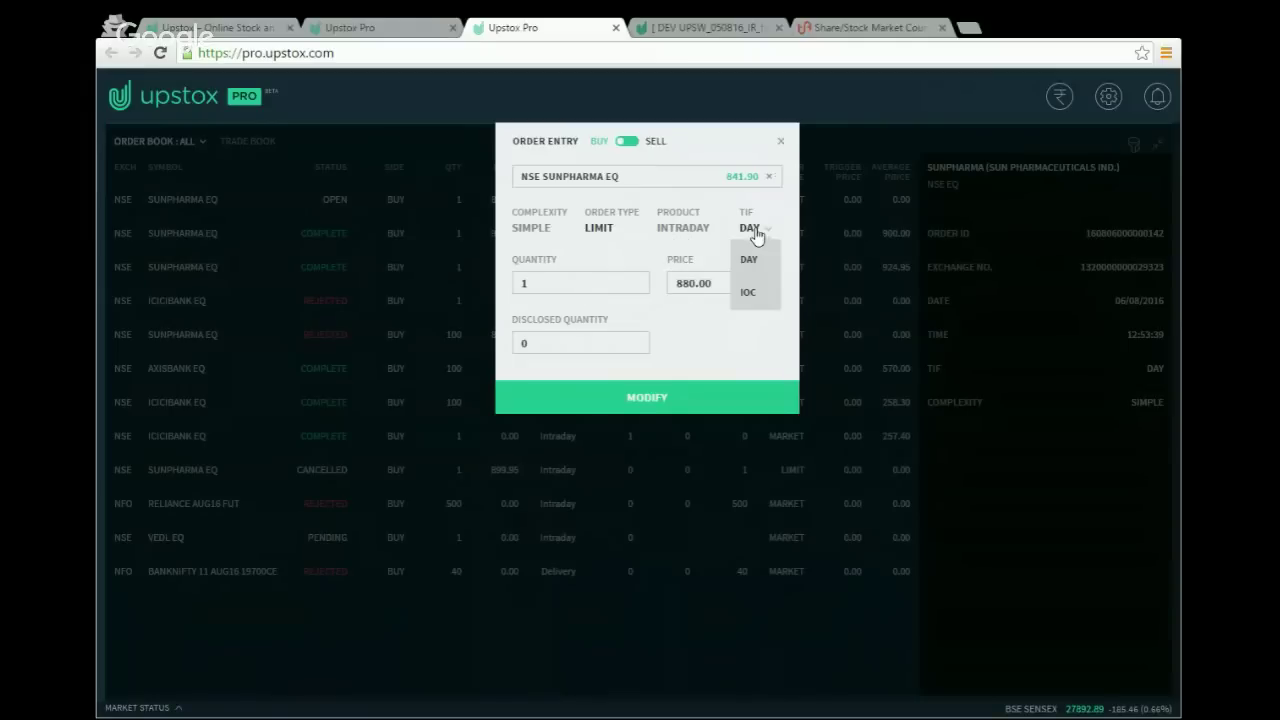
pyautogui.click(749, 259)
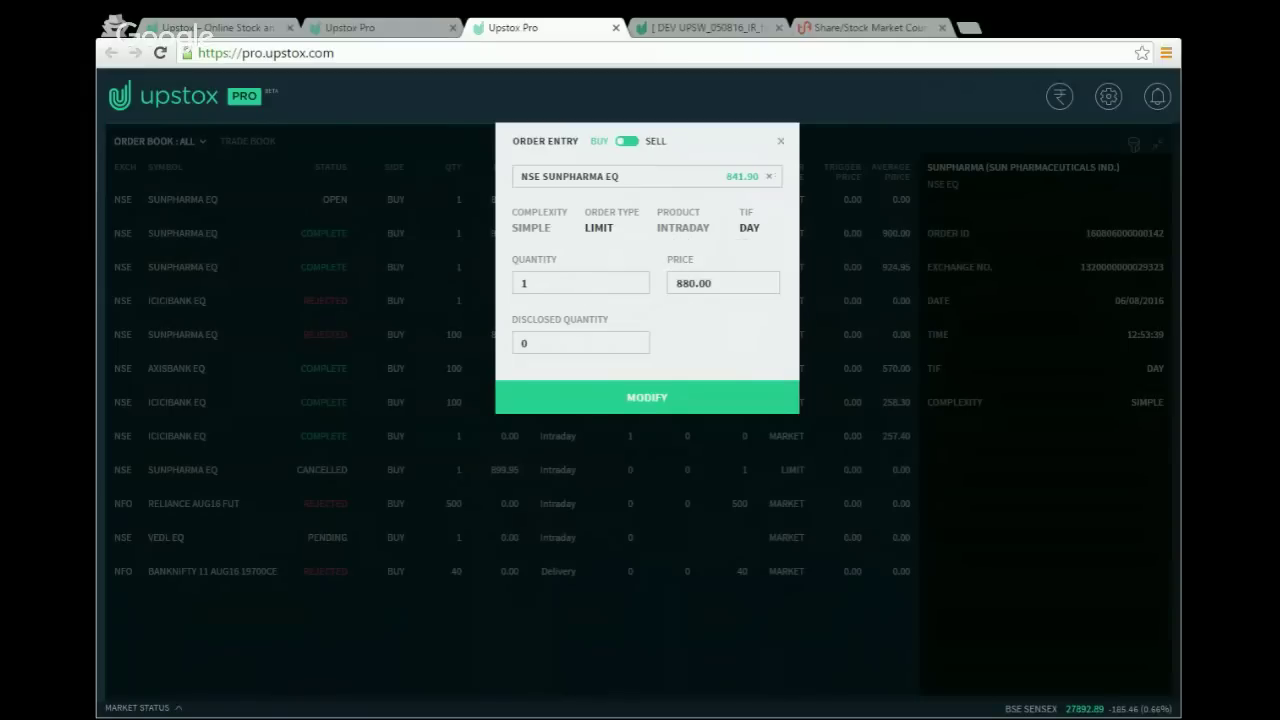
pyautogui.moveTo(545, 283); pyautogui.dragTo(474, 302)
pyautogui.write('10')
pyautogui.click(698, 283)
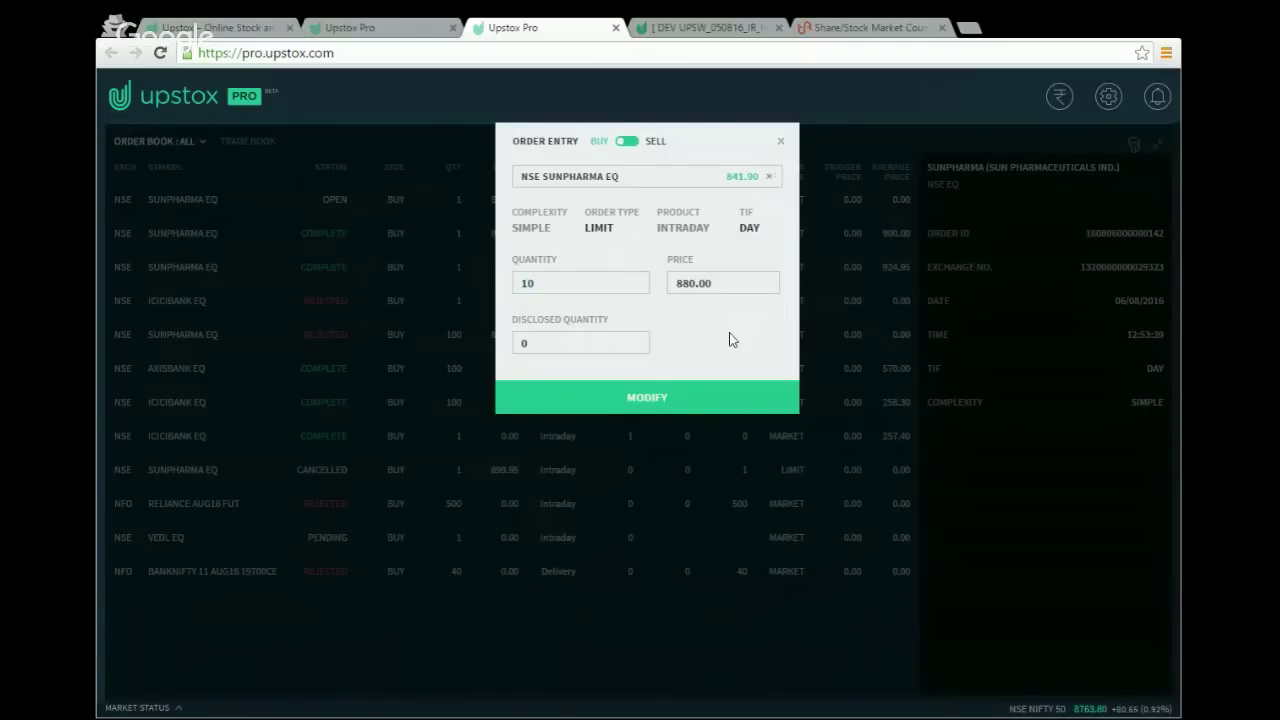
pyautogui.press('BackSpace')
pyautogui.write('1')
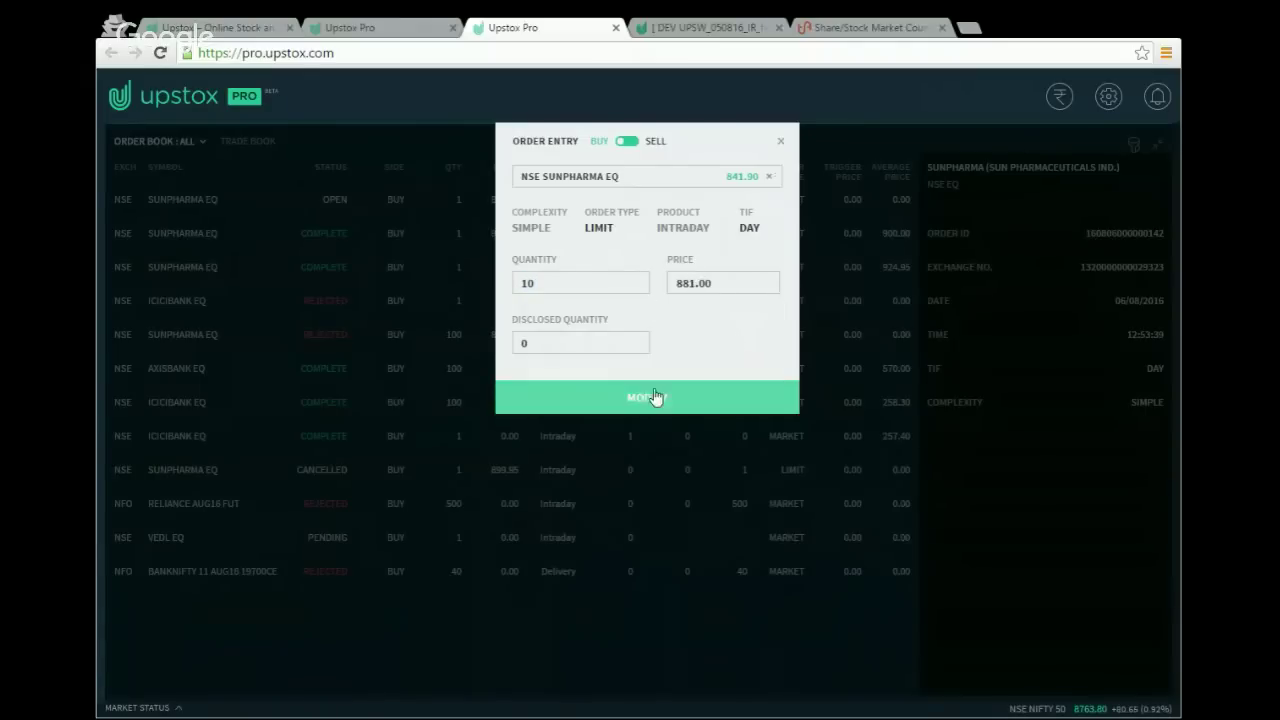
pyautogui.click(666, 398)
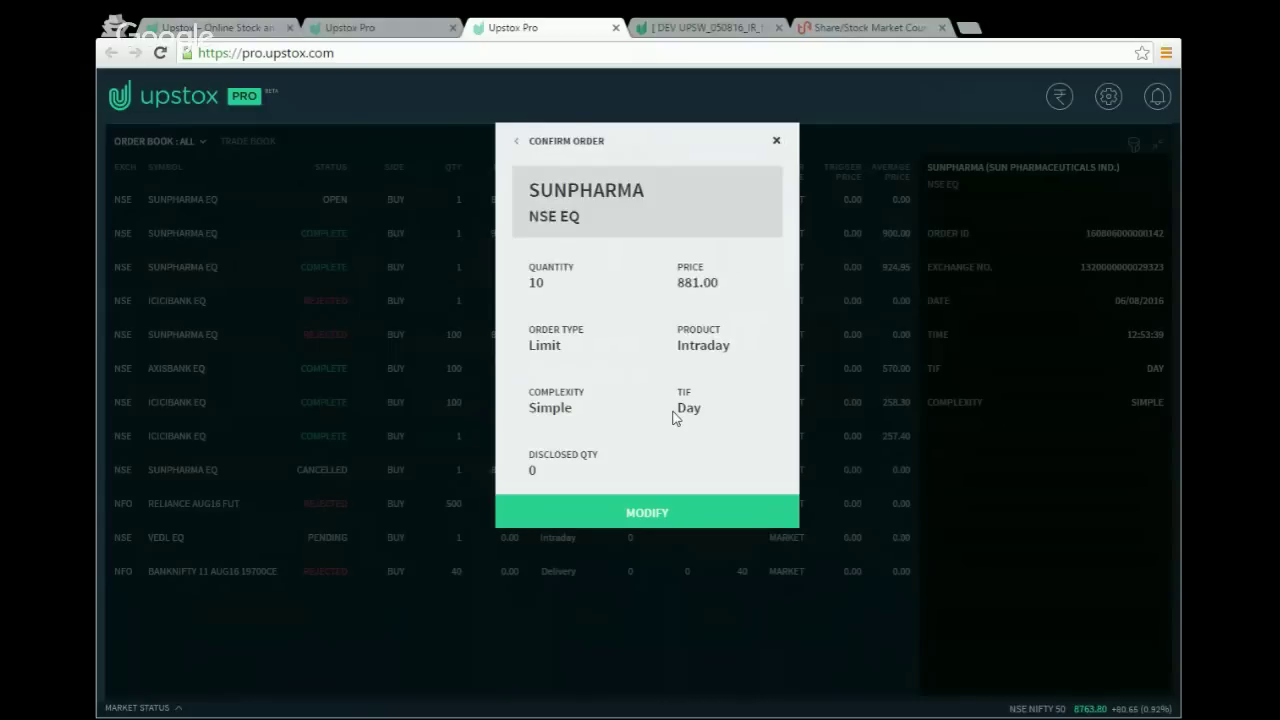
pyautogui.click(616, 516)
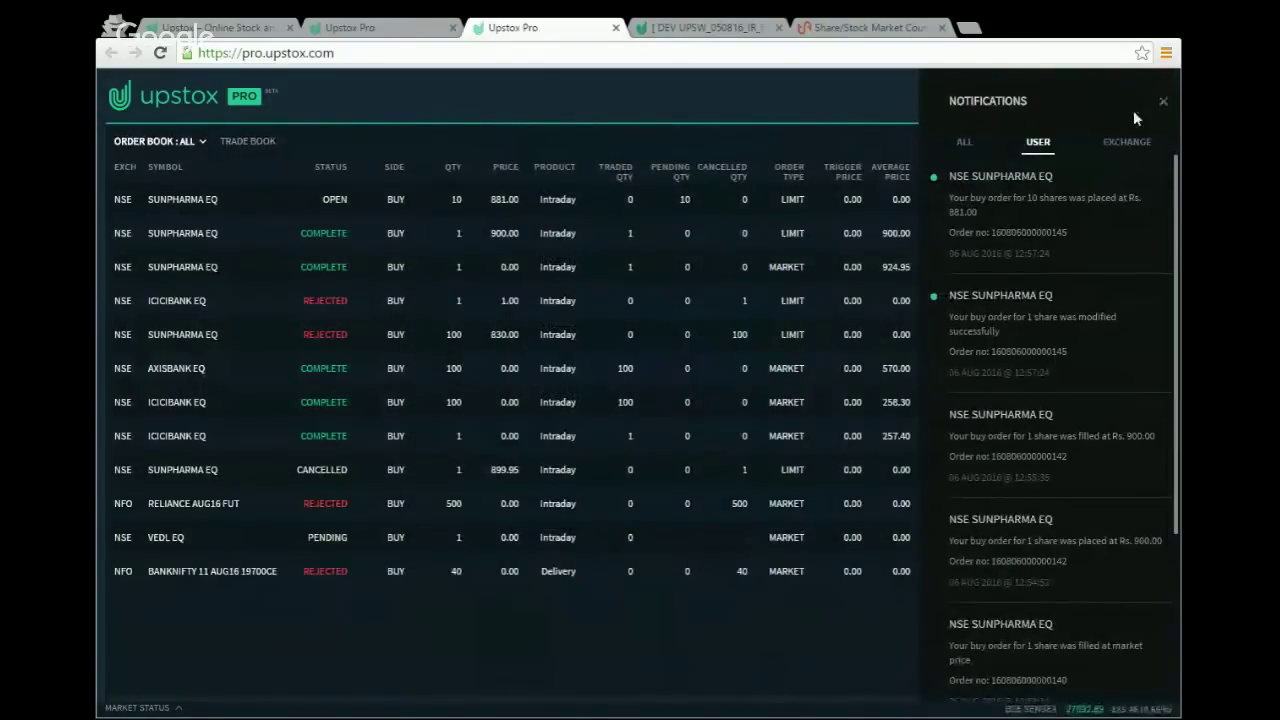
# - Cancel the 10-share SUNPHARMA buy at 881.00 and confirm with YES
pyautogui.click(1164, 102)
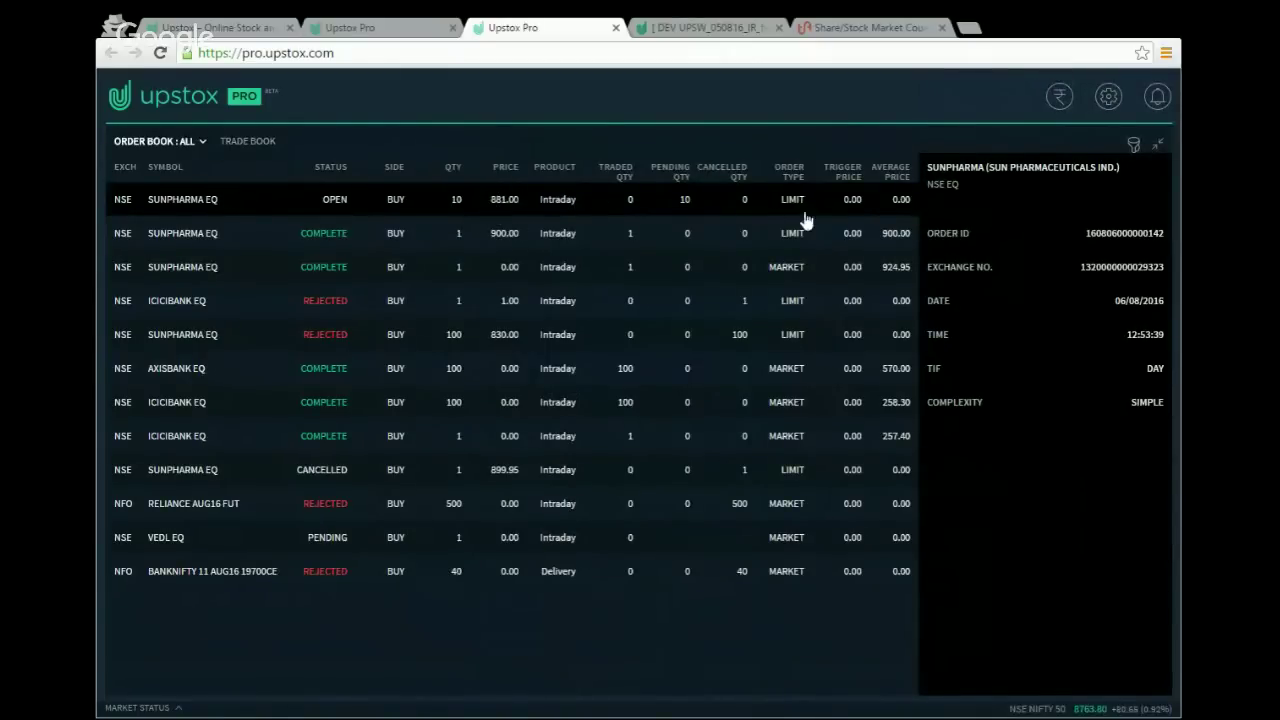
pyautogui.rightClick(277, 205)
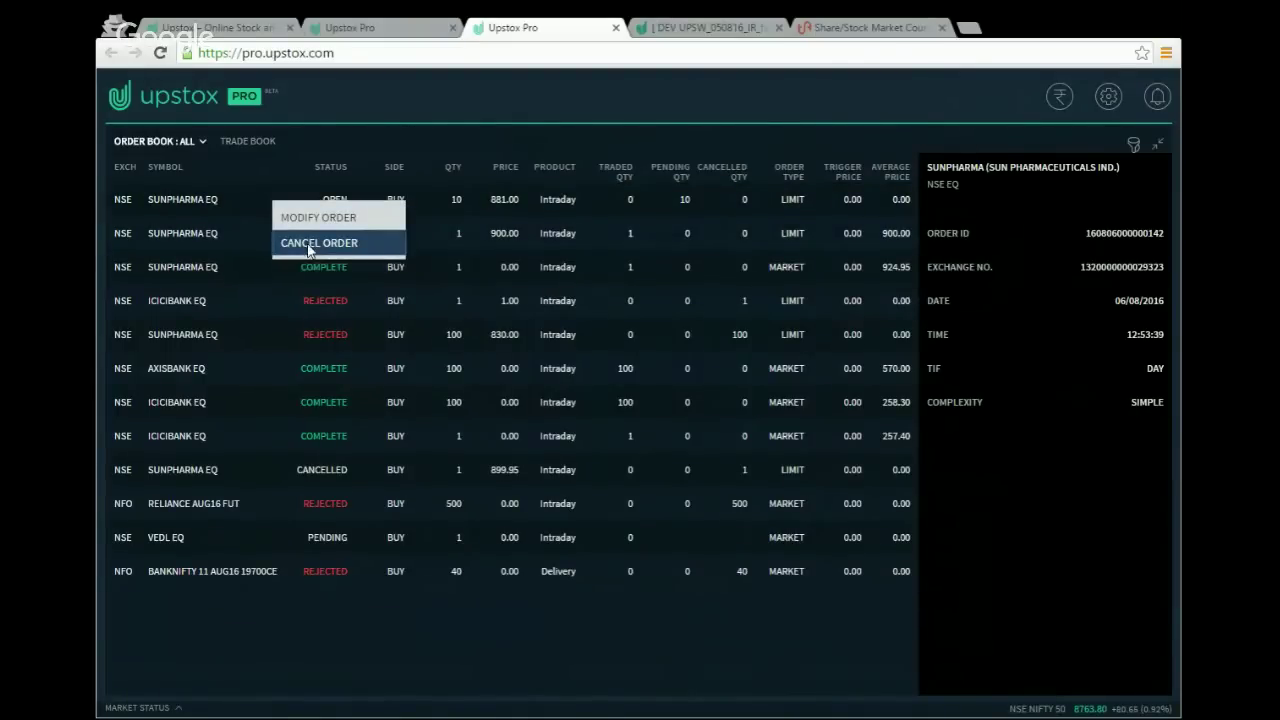
pyautogui.click(314, 247)
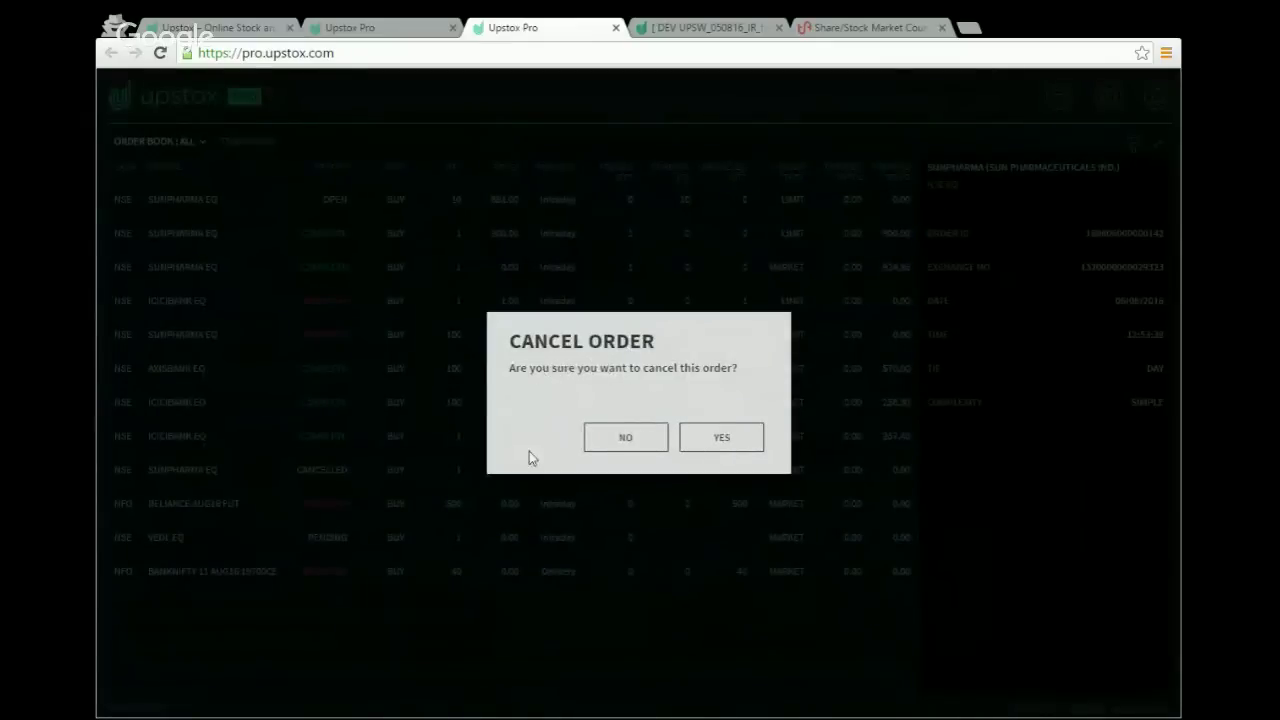
pyautogui.click(722, 440)
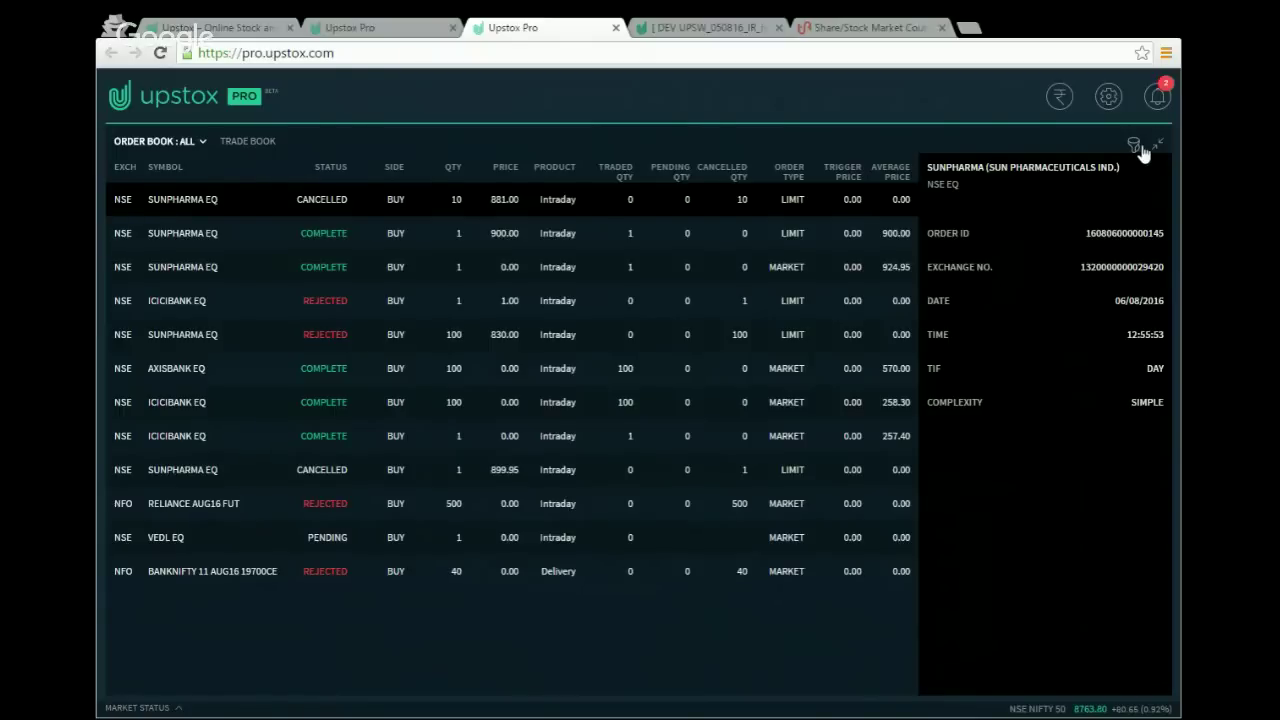
pyautogui.click(1138, 146)
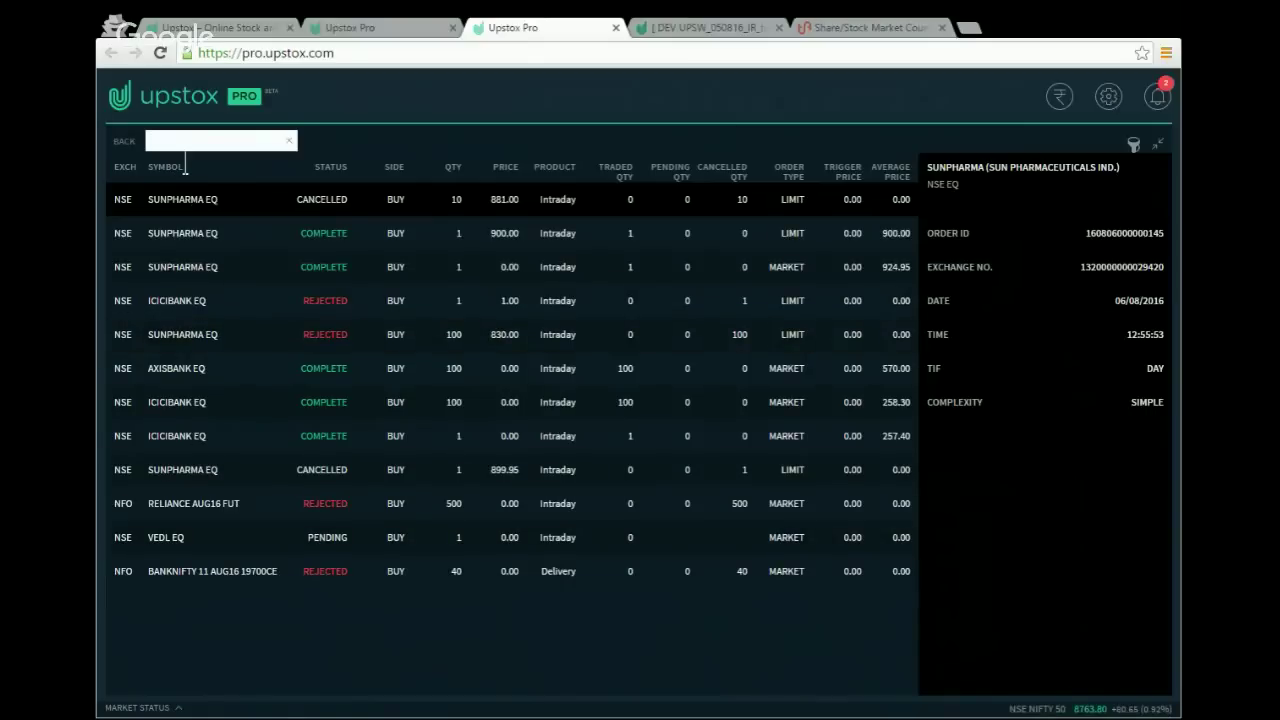
pyautogui.write('bank')
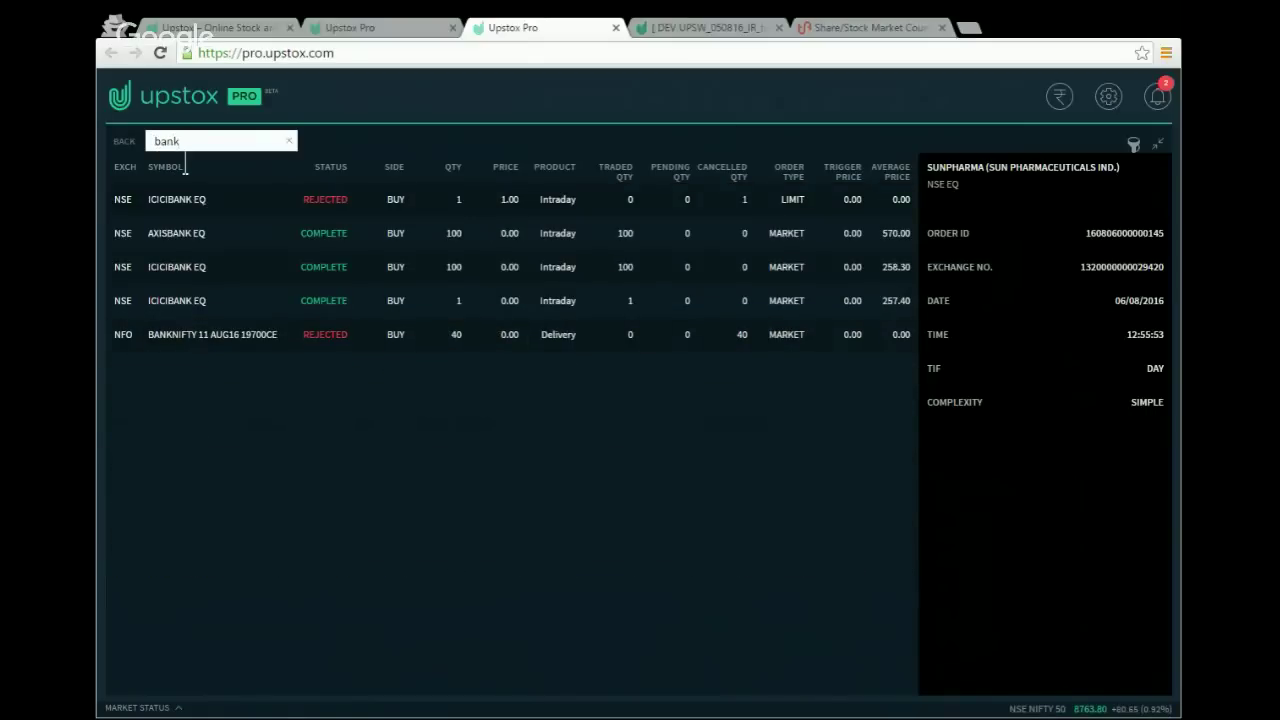
pyautogui.write('ni')
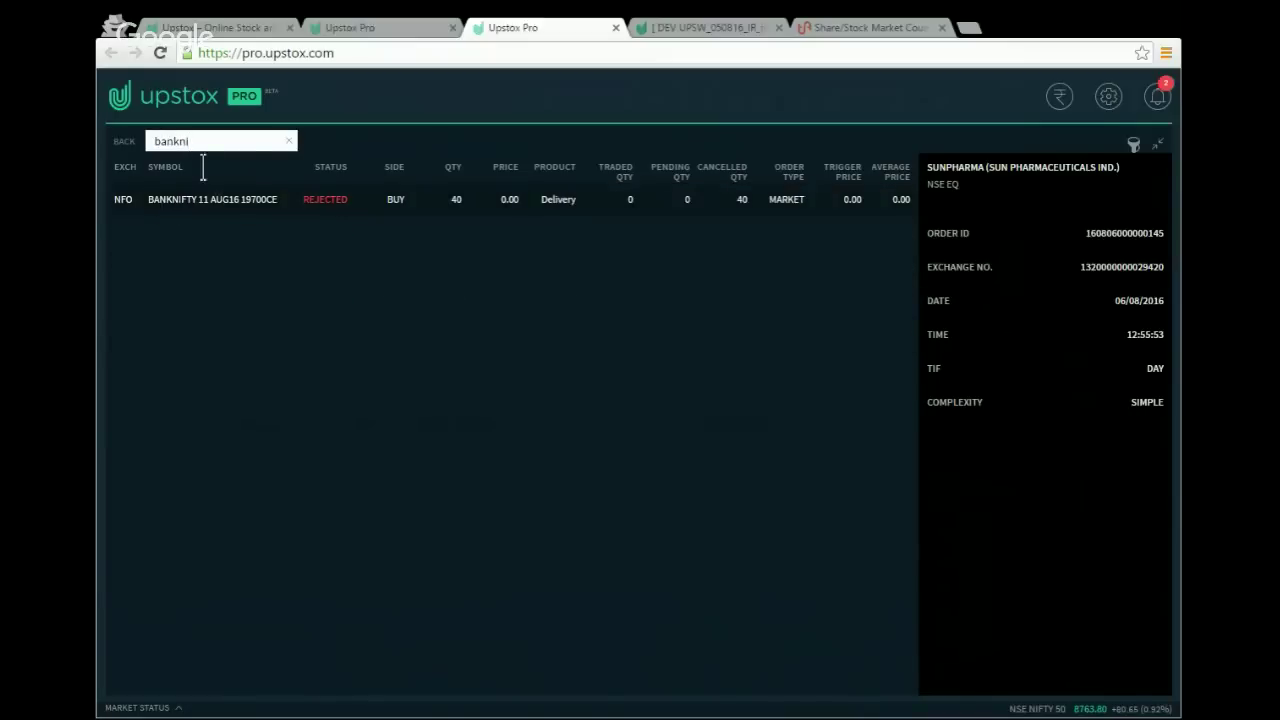
pyautogui.moveTo(198, 142); pyautogui.dragTo(133, 148)
pyautogui.press('BackSpace')
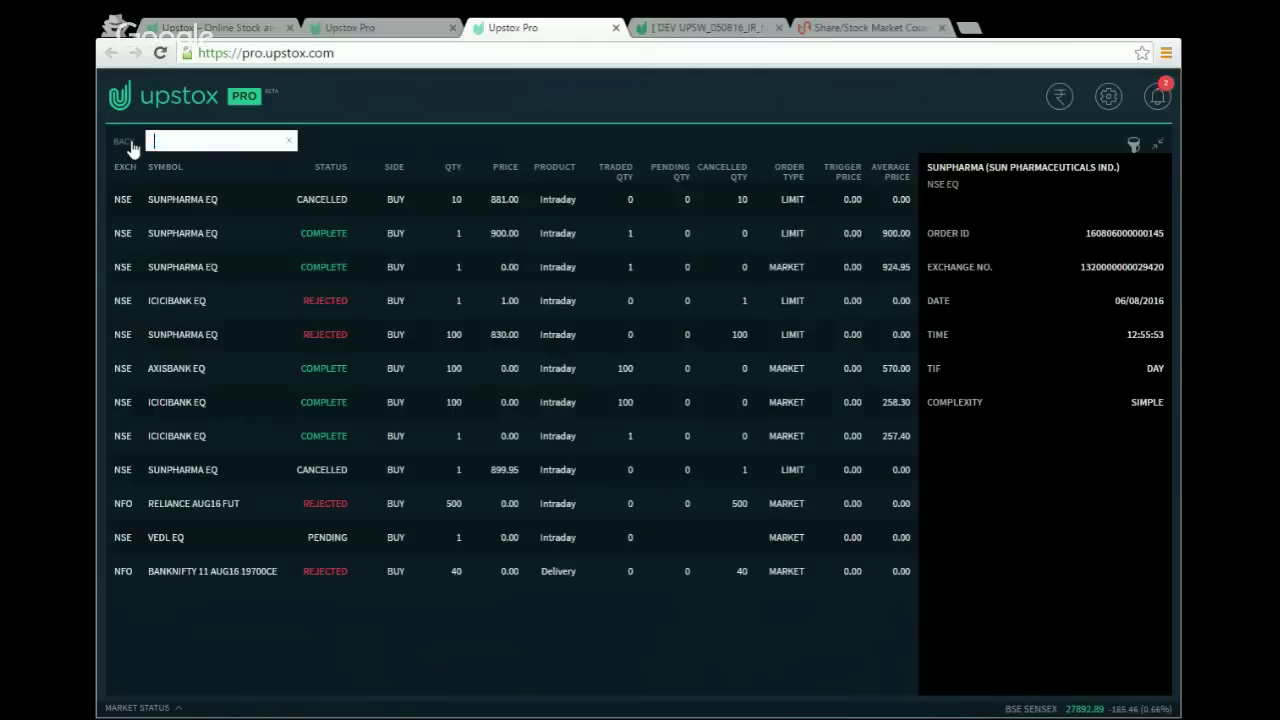
pyautogui.write('sunp')
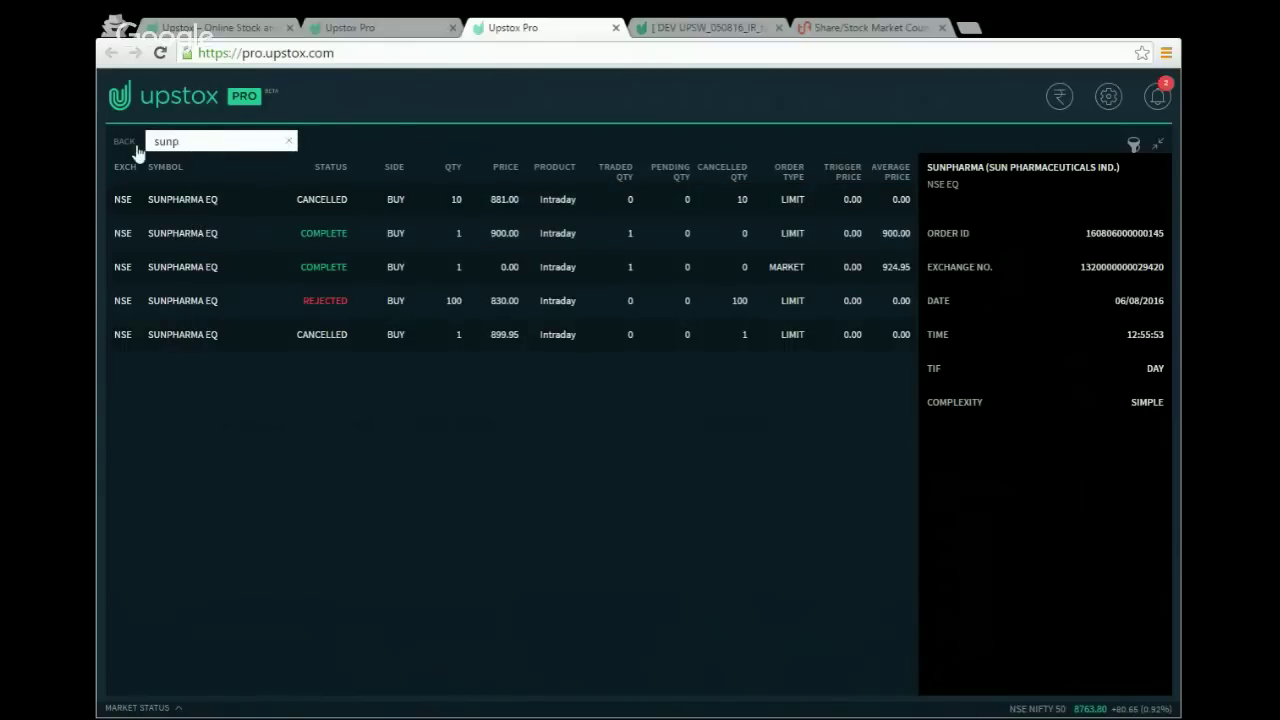
pyautogui.click(292, 142)
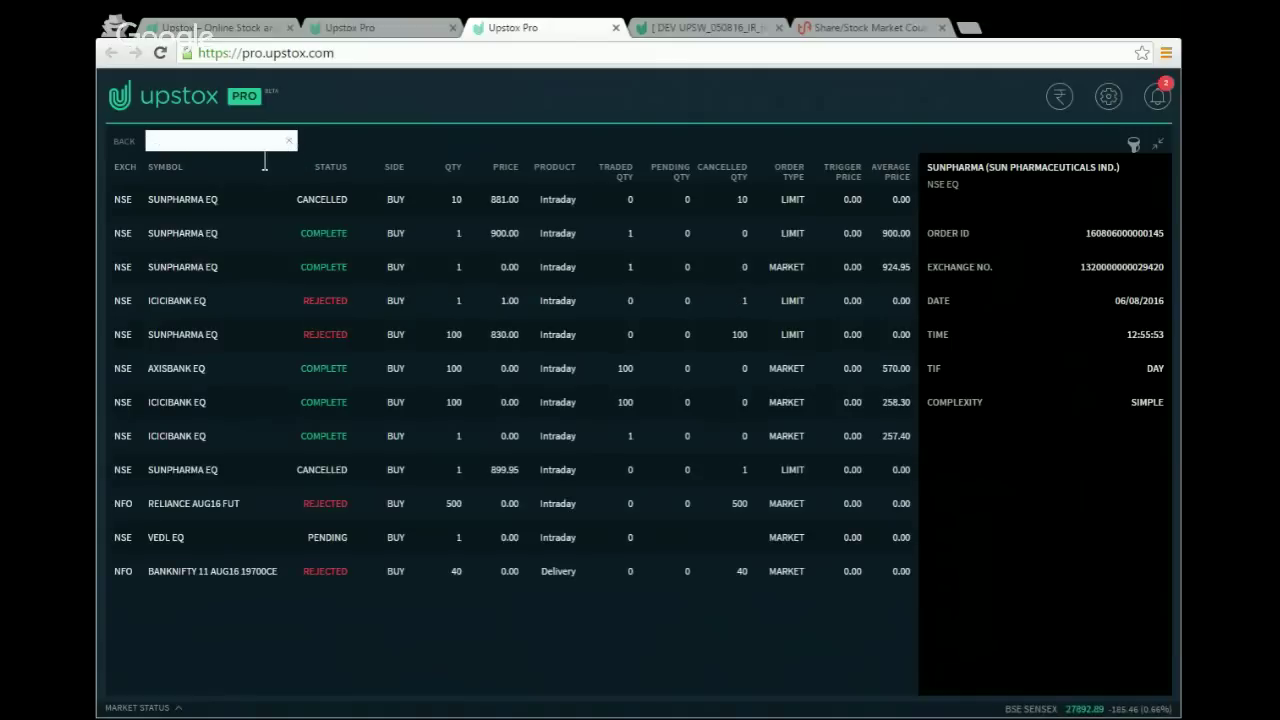
pyautogui.click(126, 144)
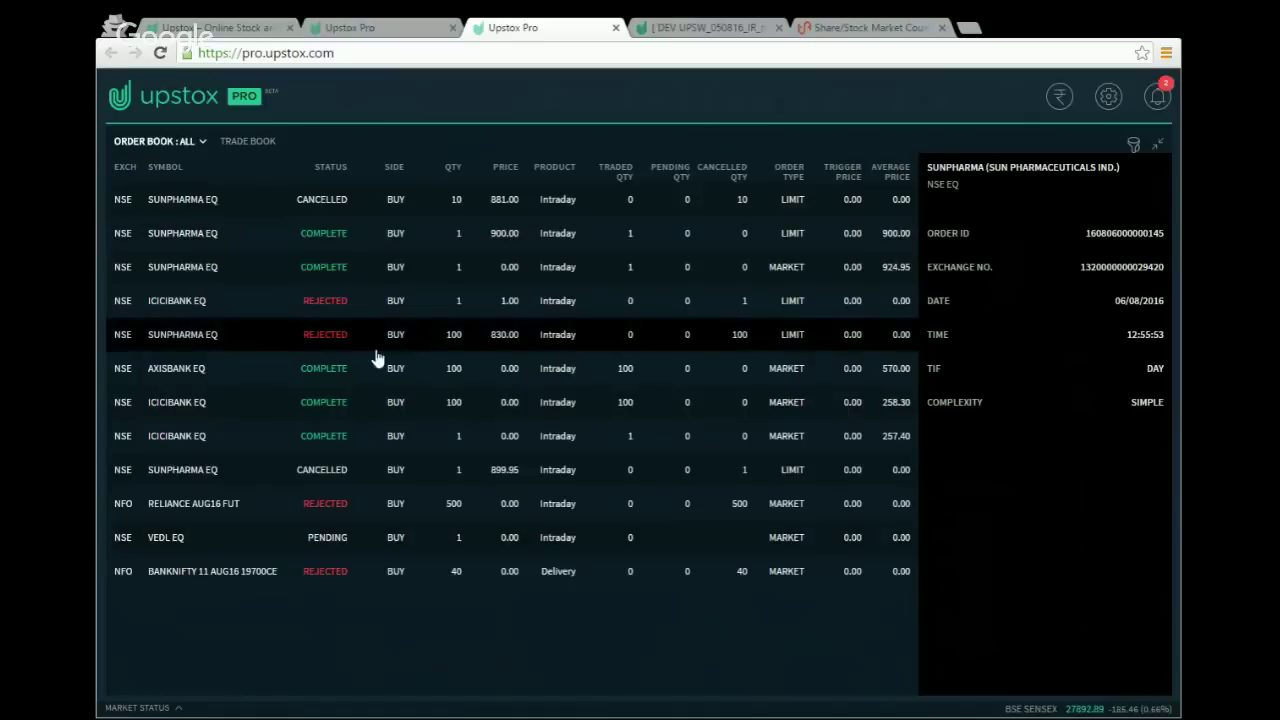
# - Start a SUNPHARMA EQ buy from Hot Stocks and show the Order Type choices
pyautogui.click(1162, 146)
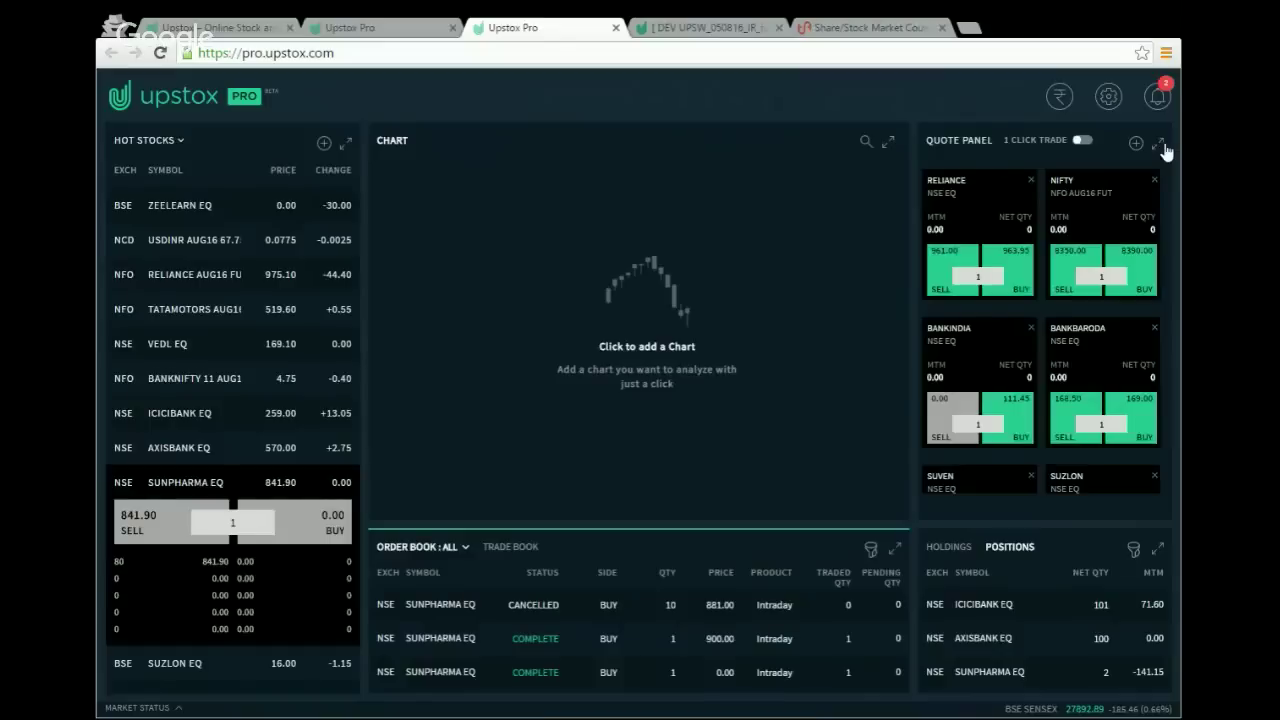
pyautogui.click(310, 533)
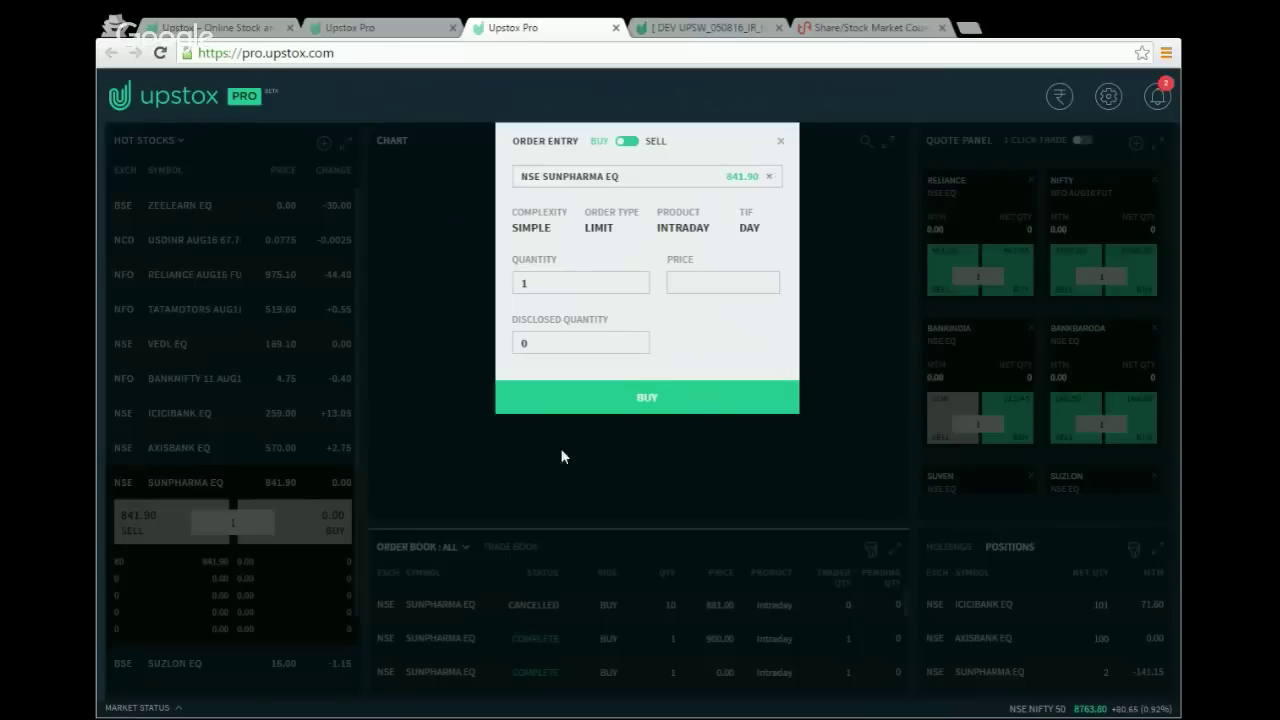
pyautogui.click(612, 229)
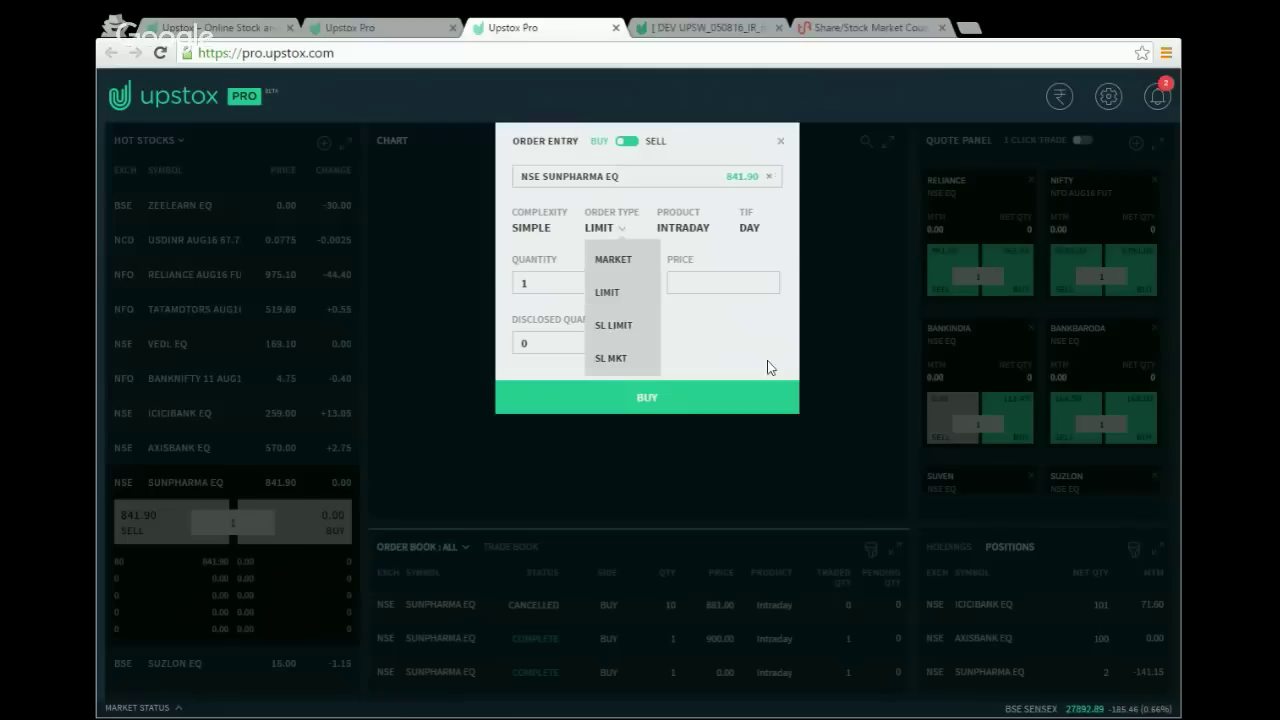
pyautogui.click(607, 235)
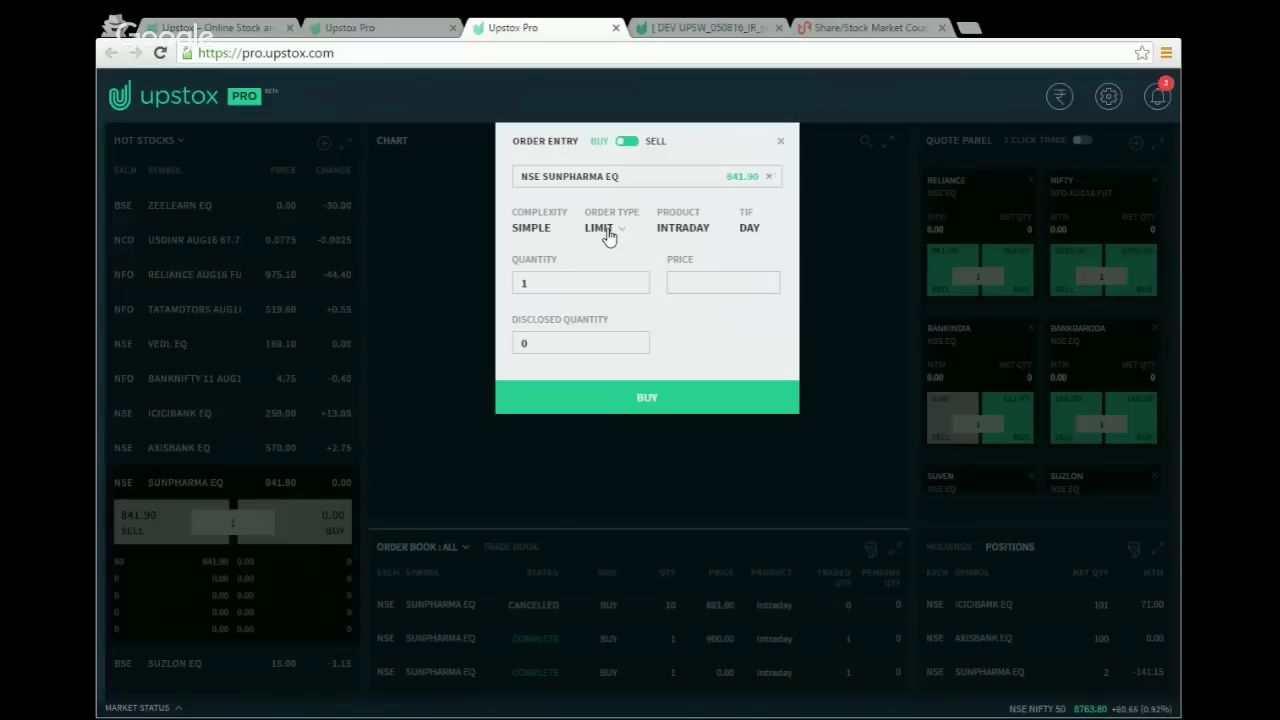
pyautogui.click(608, 236)
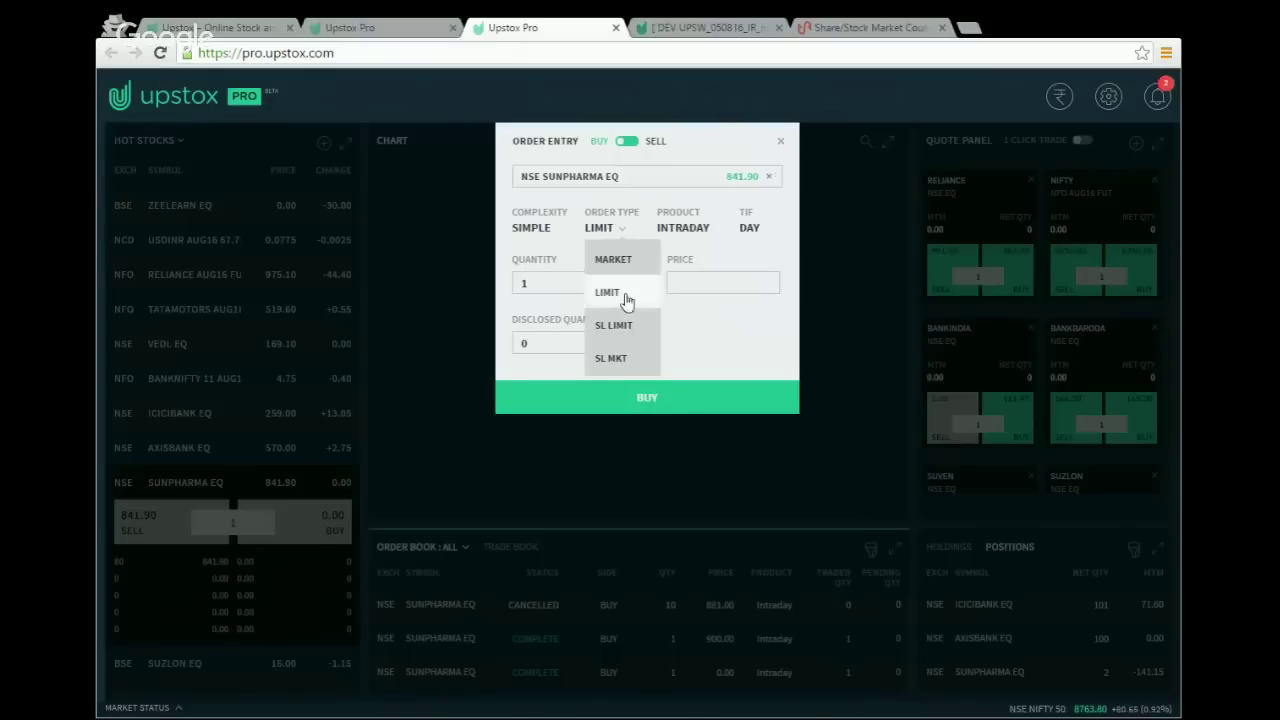
# - Make it an SL MKT order with trigger 830, flip to SELL, then switch to SL LIMIT
pyautogui.click(612, 361)
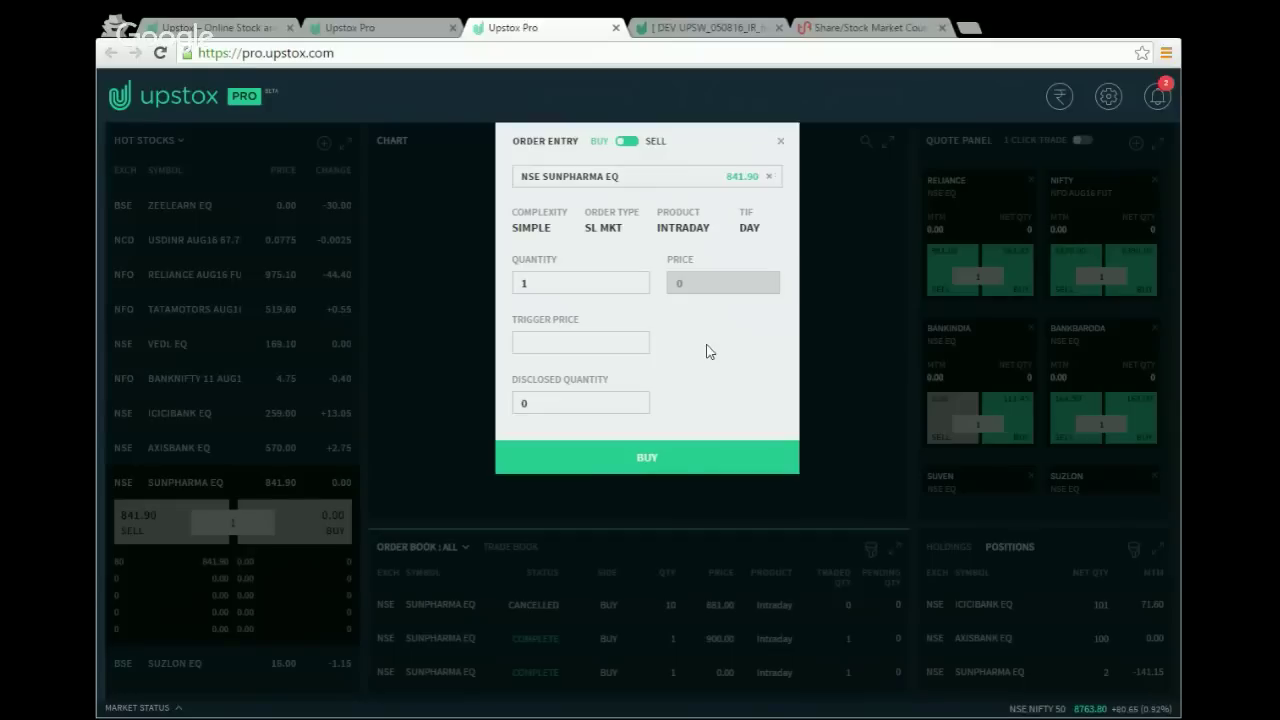
pyautogui.click(575, 345)
pyautogui.write('830')
pyautogui.click(627, 142)
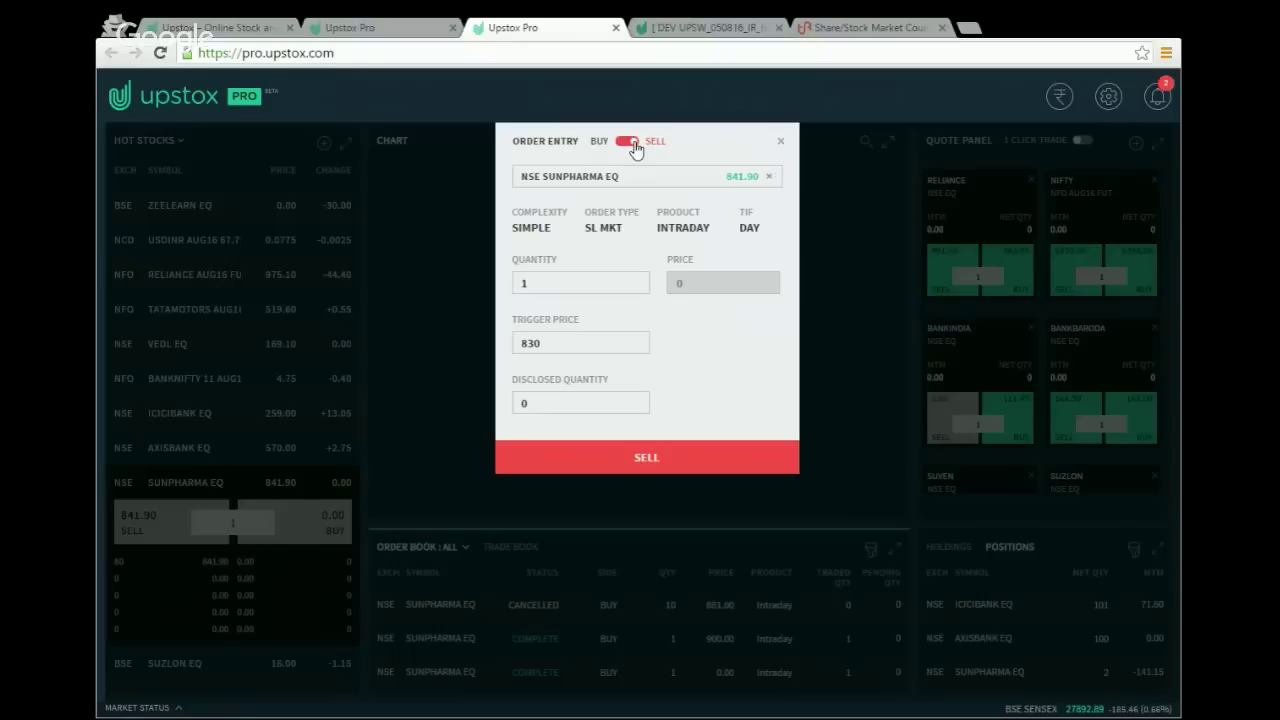
pyautogui.click(624, 230)
pyautogui.click(626, 327)
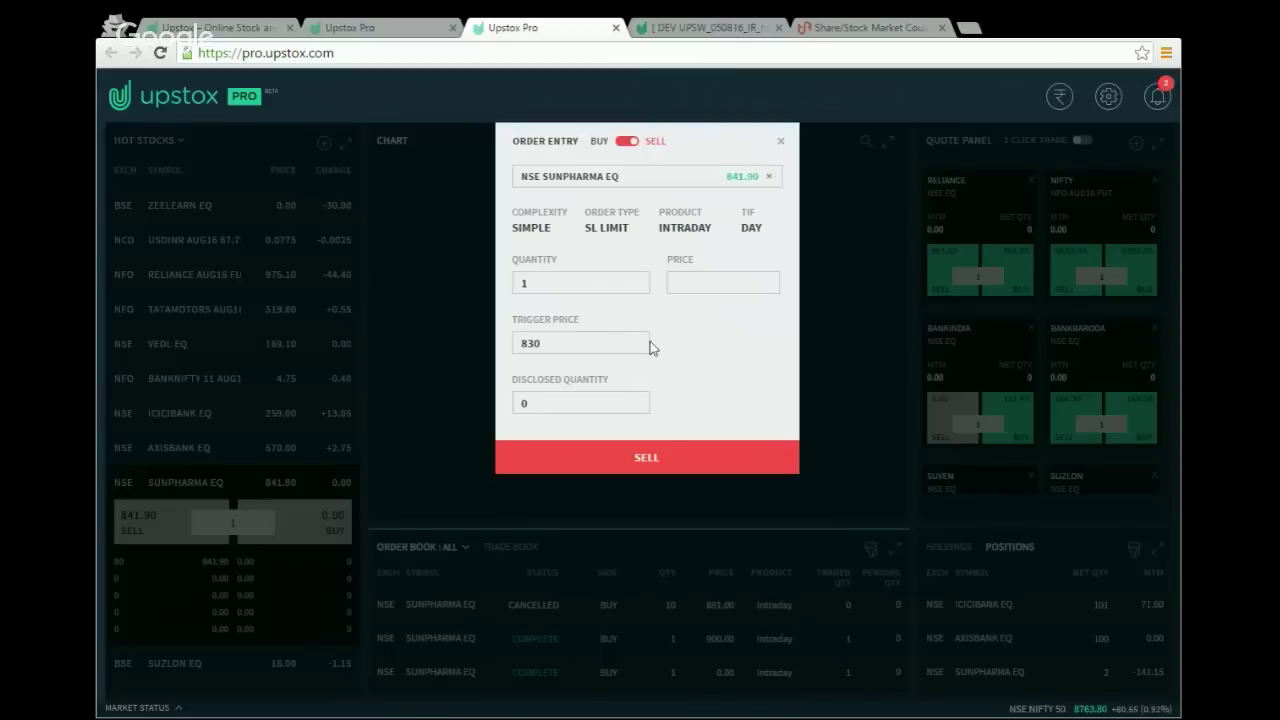
# - Change the sell order type back to SL MKT and select the 830 trigger price
pyautogui.click(614, 228)
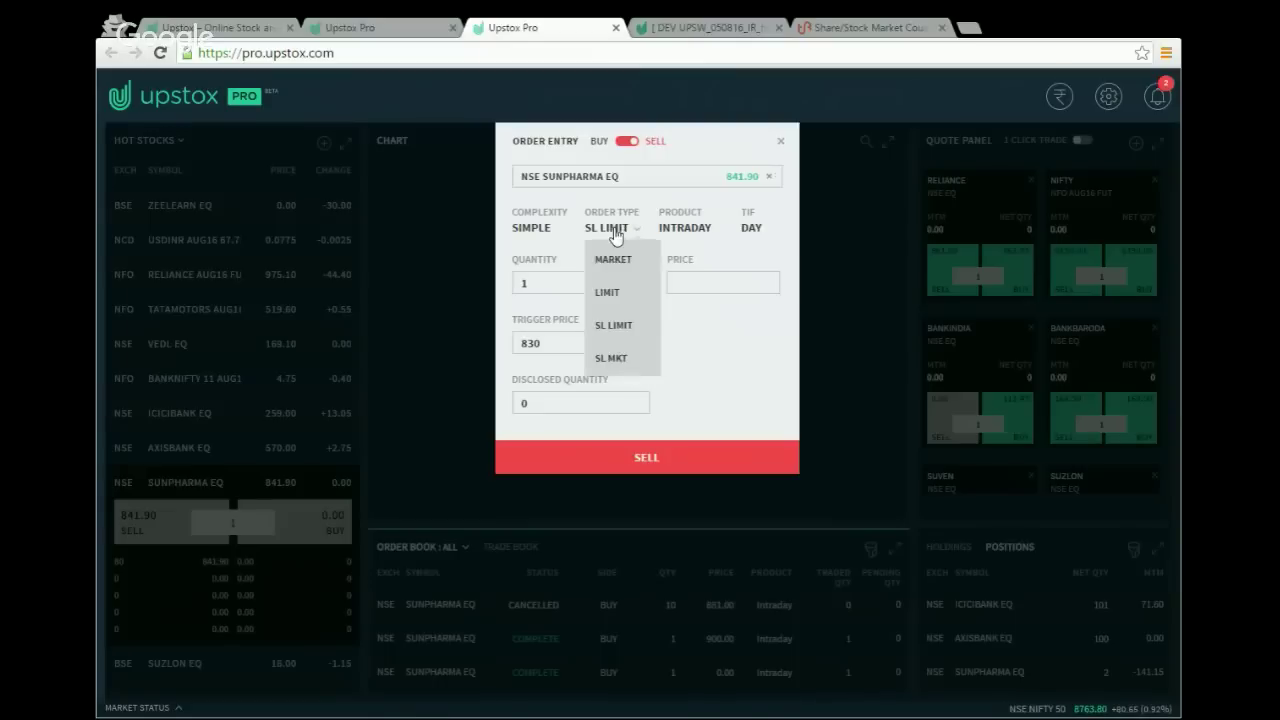
pyautogui.click(605, 358)
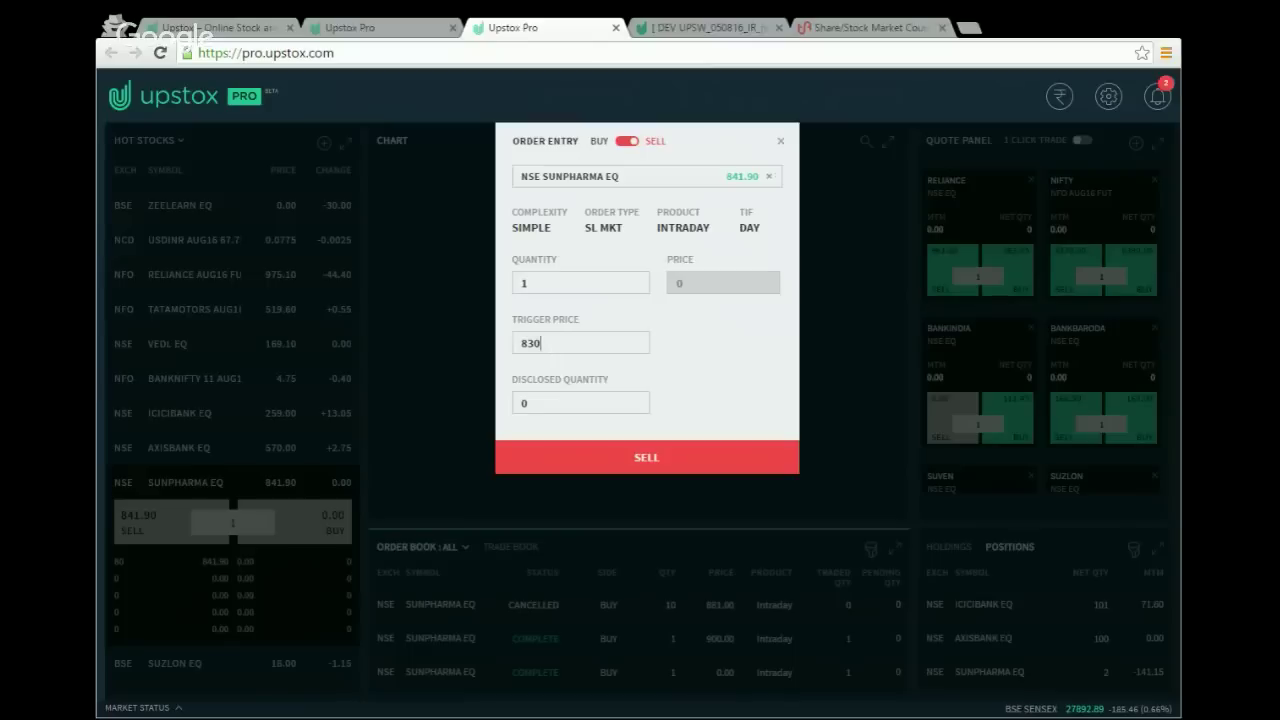
pyautogui.hotkey('ctrl', 'a')
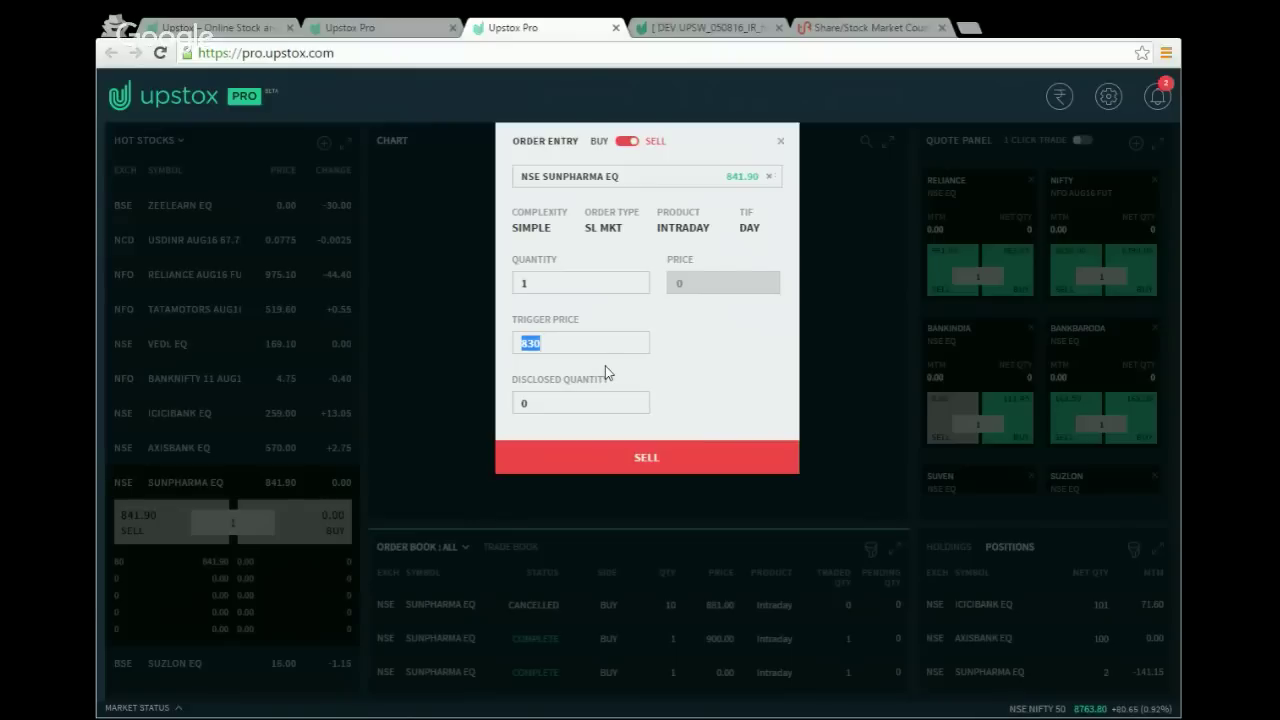
# - Switch to SL LIMIT and try limit prices 820, 830, 825, then 820
pyautogui.click(613, 234)
pyautogui.click(613, 230)
pyautogui.click(624, 328)
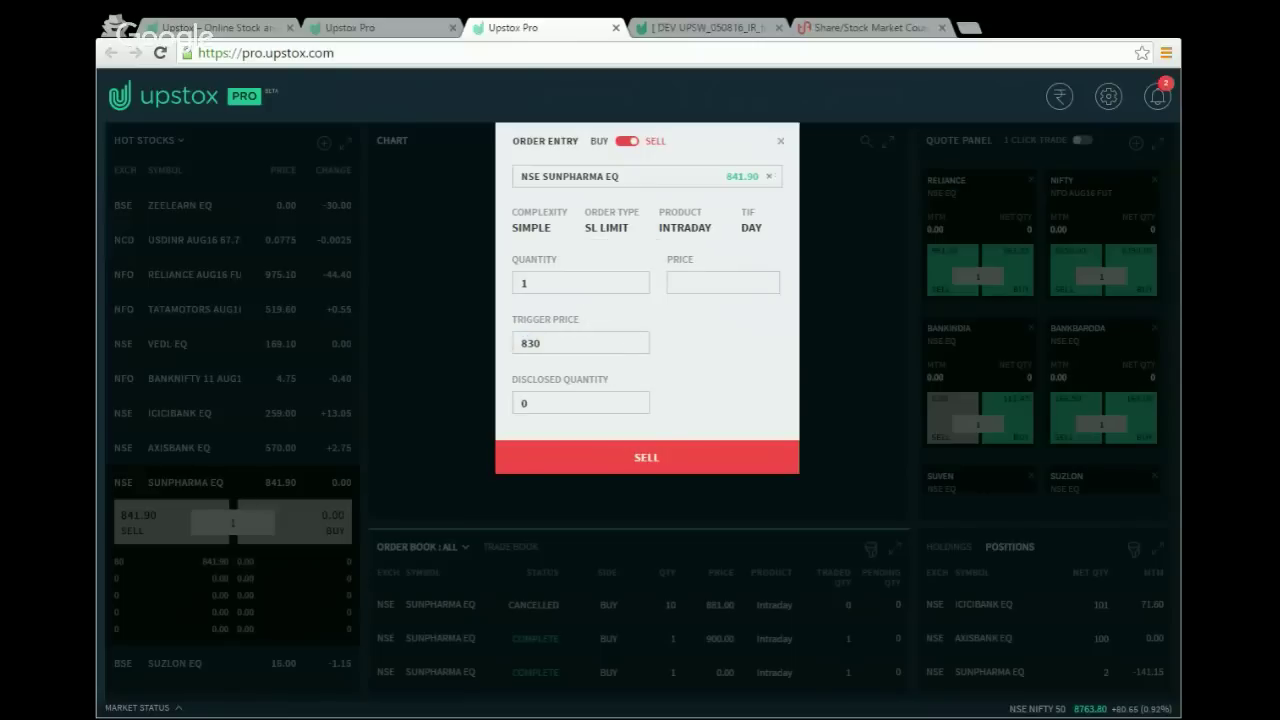
pyautogui.hotkey('shift', 'Tab')
pyautogui.write('820')
pyautogui.press('BackSpace')
pyautogui.press('BackSpace')
pyautogui.write('30')
pyautogui.press('BackSpace')
pyautogui.press('BackSpace')
pyautogui.write('25')
pyautogui.press('BackSpace')
pyautogui.press('BackSpace')
pyautogui.write('20')
# - Clear the limit price, leaving trigger 830, and reopen the Order Type choices
pyautogui.press('Tab')
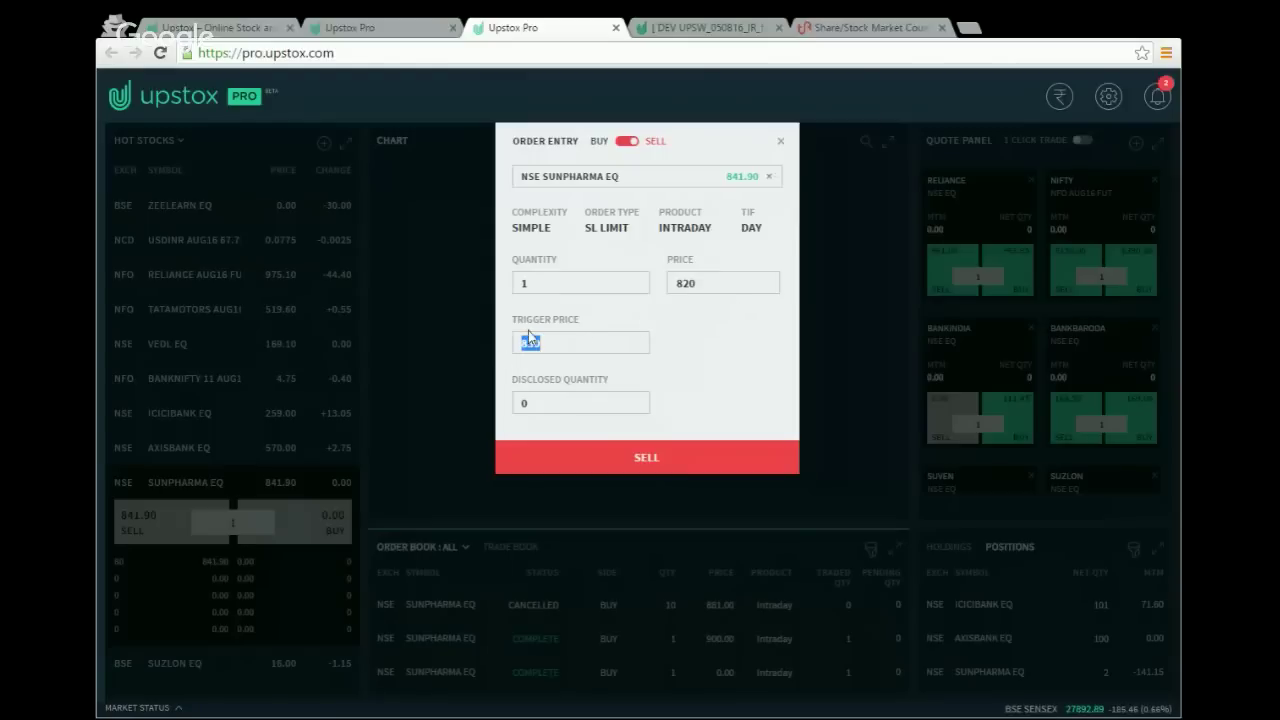
pyautogui.hotkey('shift', 'Tab')
pyautogui.press('BackSpace')
pyautogui.click(627, 235)
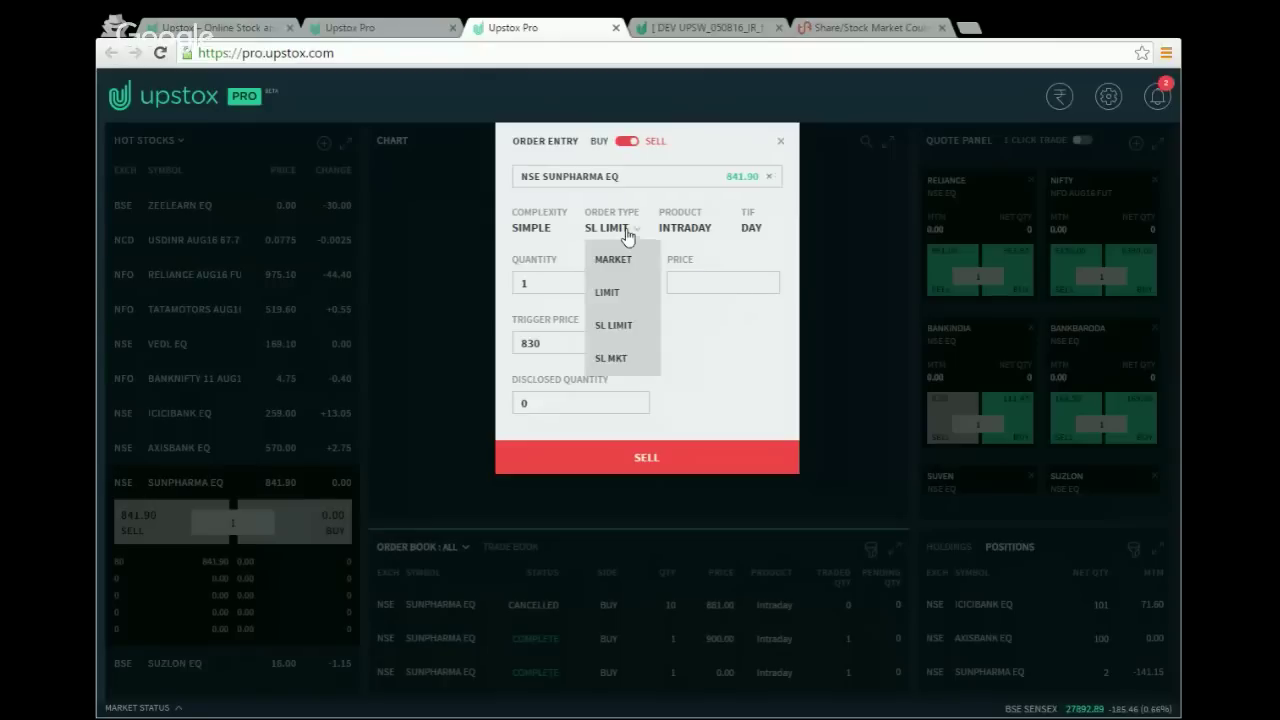
pyautogui.click(635, 338)
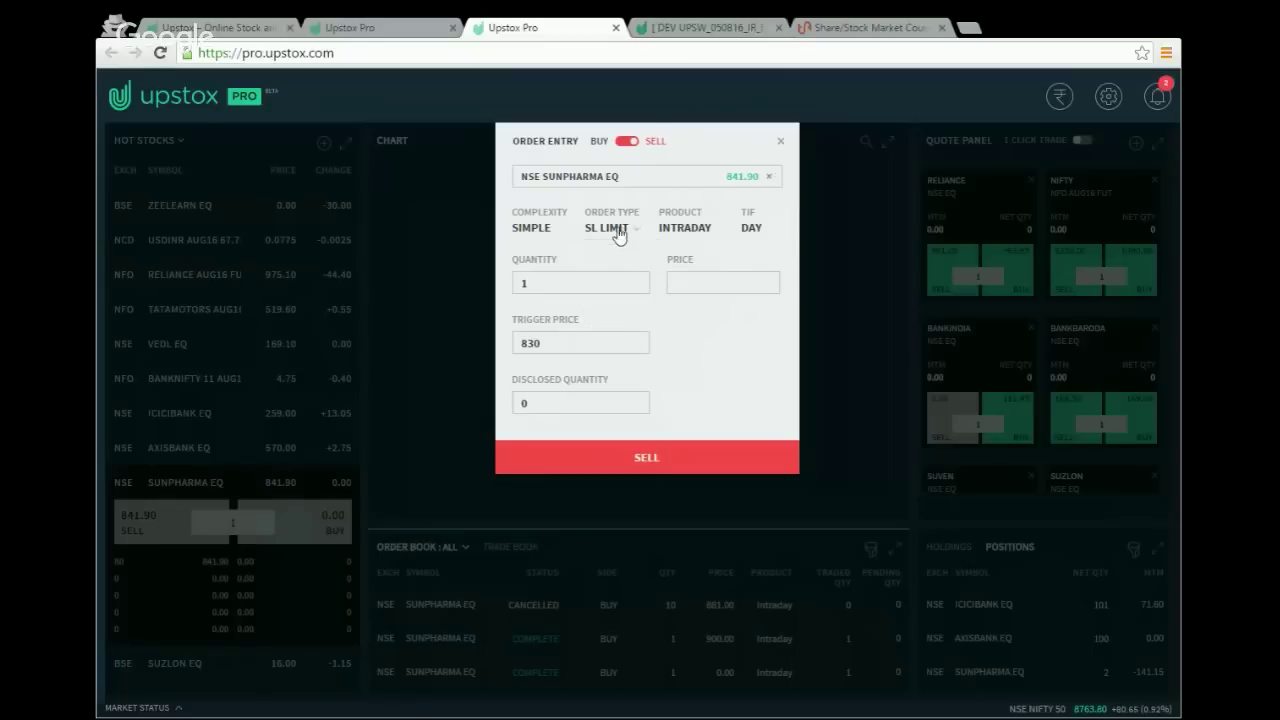
pyautogui.click(622, 232)
# - Pick SL MKT as the order type and select the 830 trigger price
pyautogui.click(627, 360)
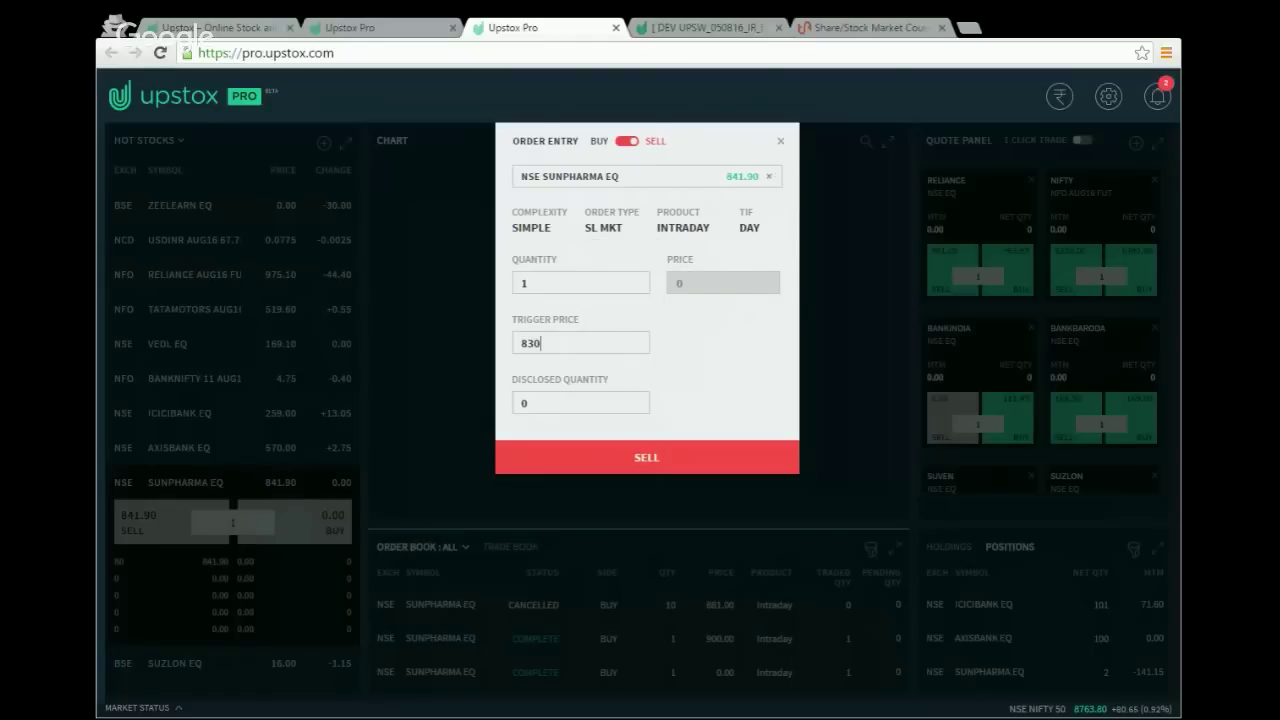
pyautogui.hotkey('ctrl', 'a')
# - Place the 1-share SUNPHARMA SL MKT sell at trigger 830 and maximize the order book to show it TGR PEND
pyautogui.click(650, 462)
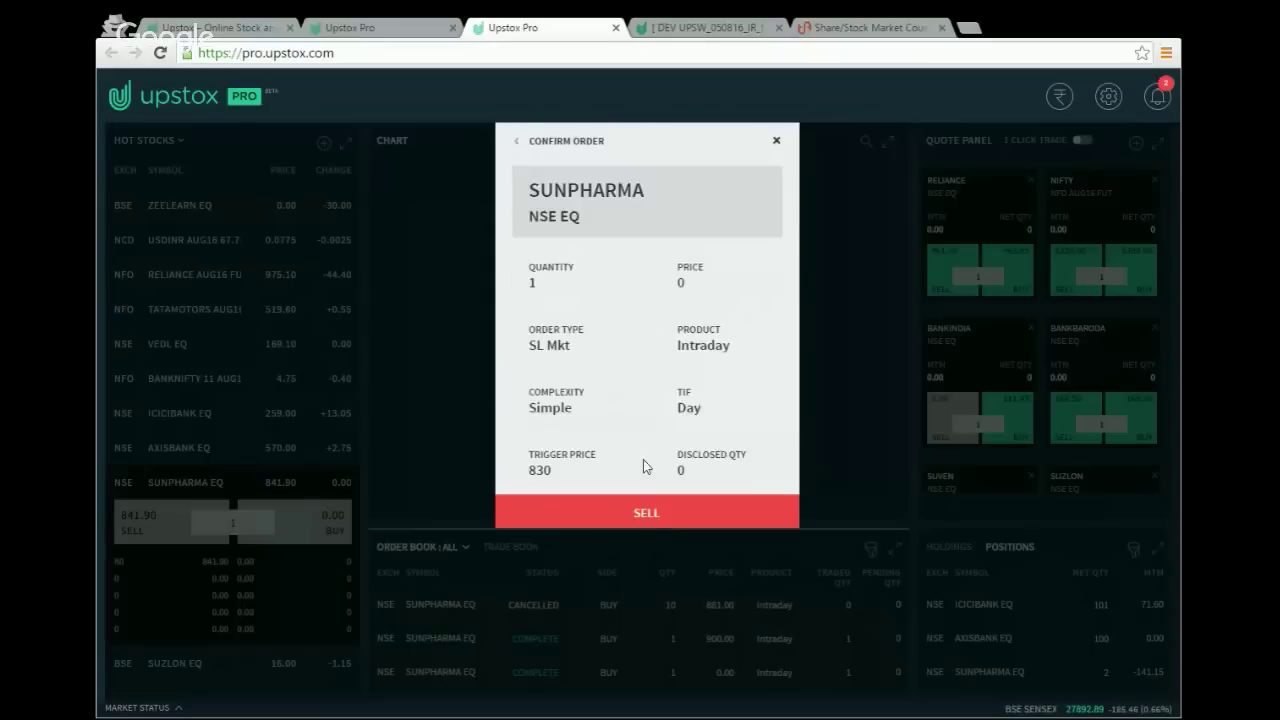
pyautogui.click(660, 518)
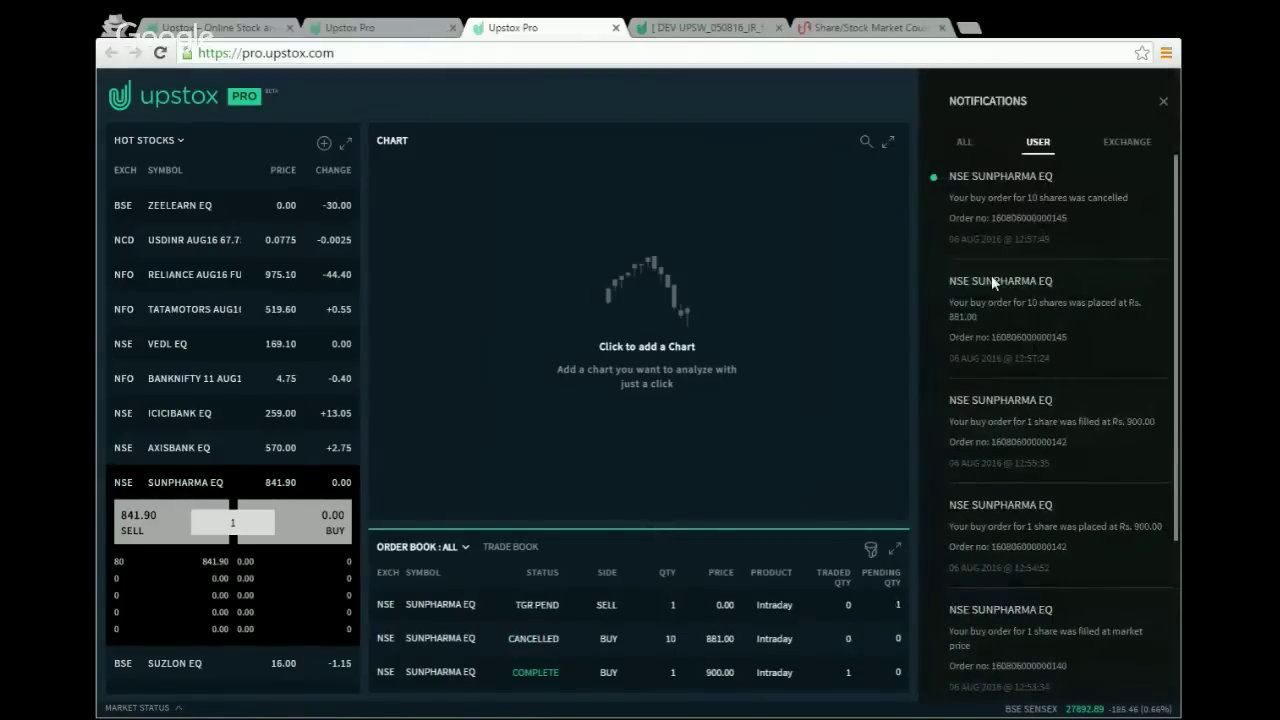
pyautogui.click(1163, 102)
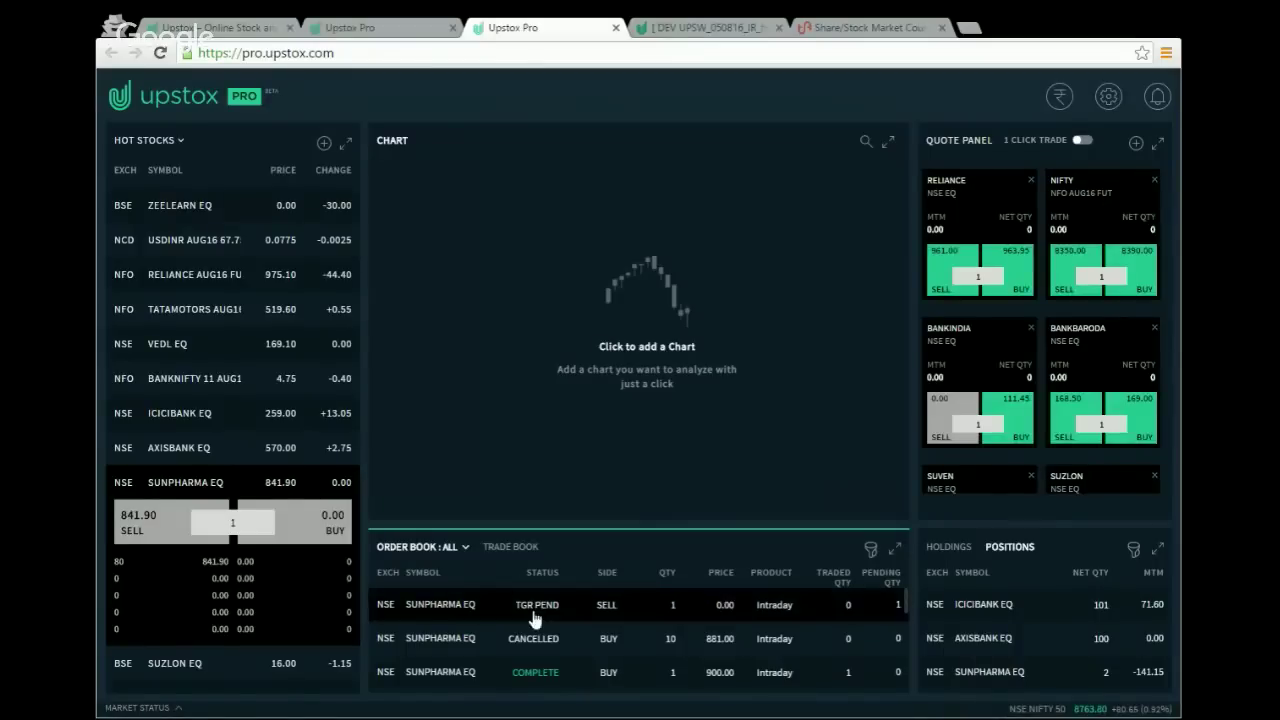
pyautogui.click(898, 551)
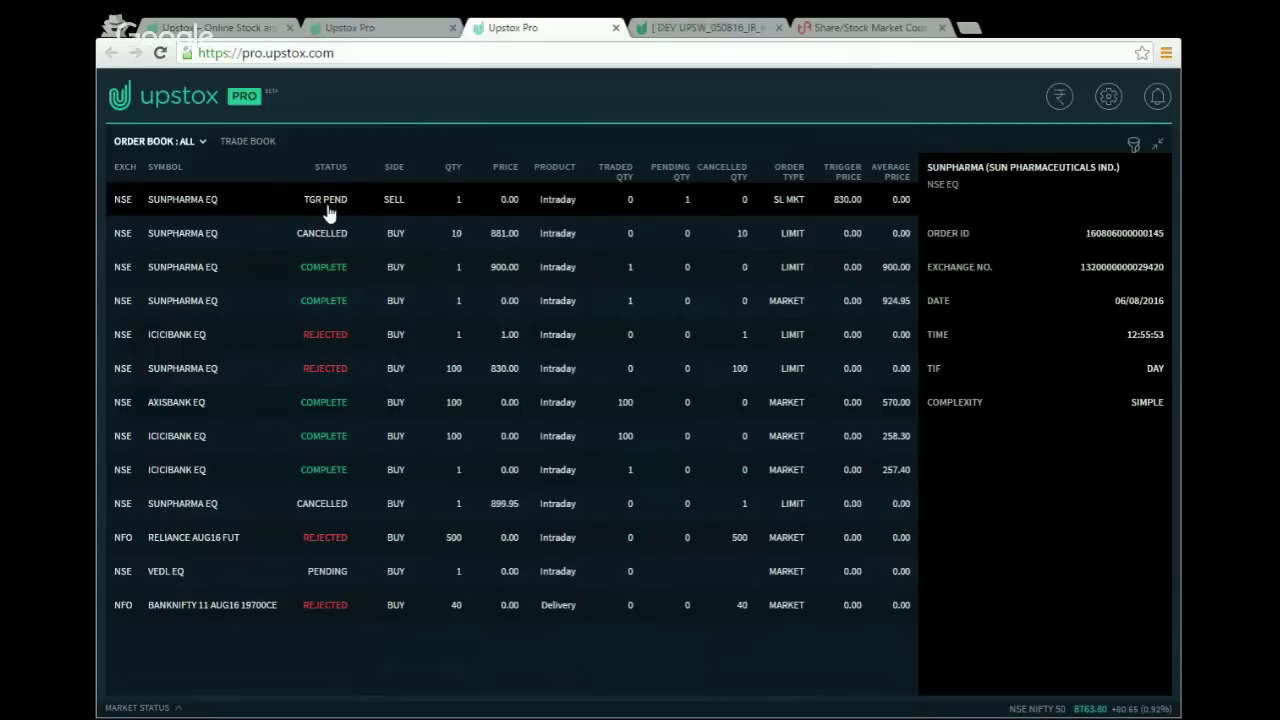
# - Filter the order book to OPEN orders and check the pending SUNPHARMA sell's actions without changing it
pyautogui.click(203, 146)
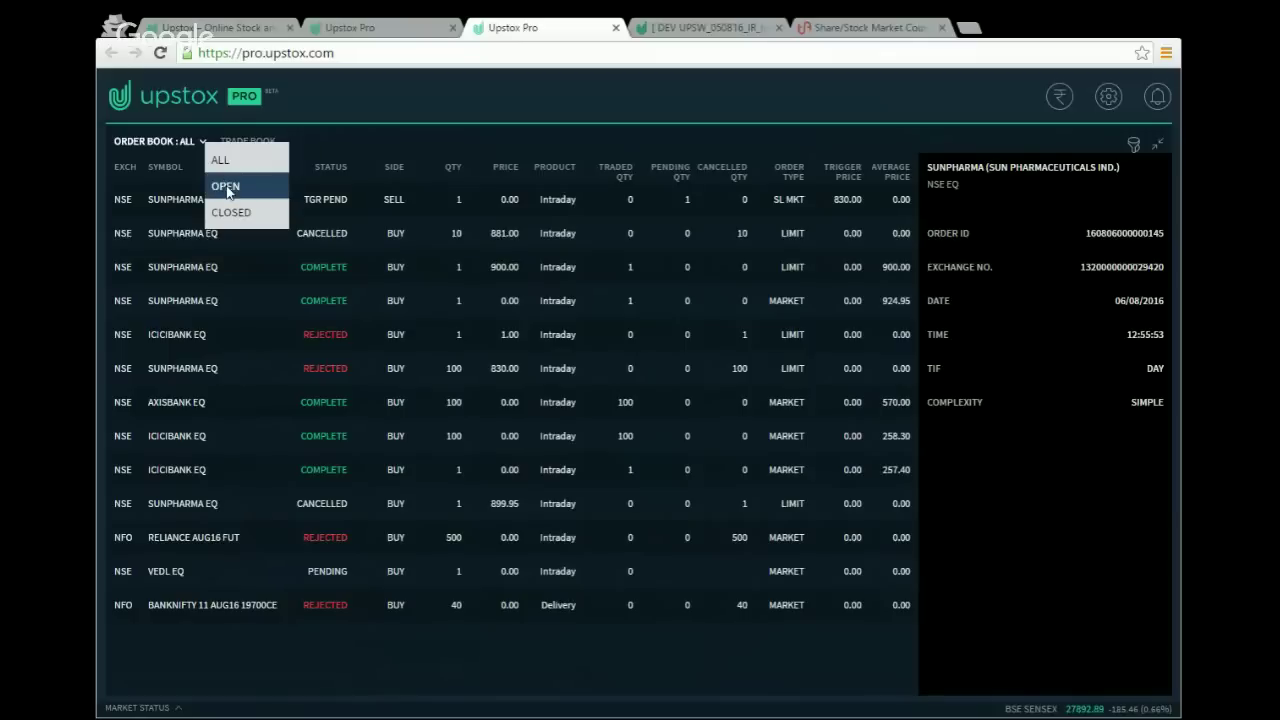
pyautogui.click(228, 188)
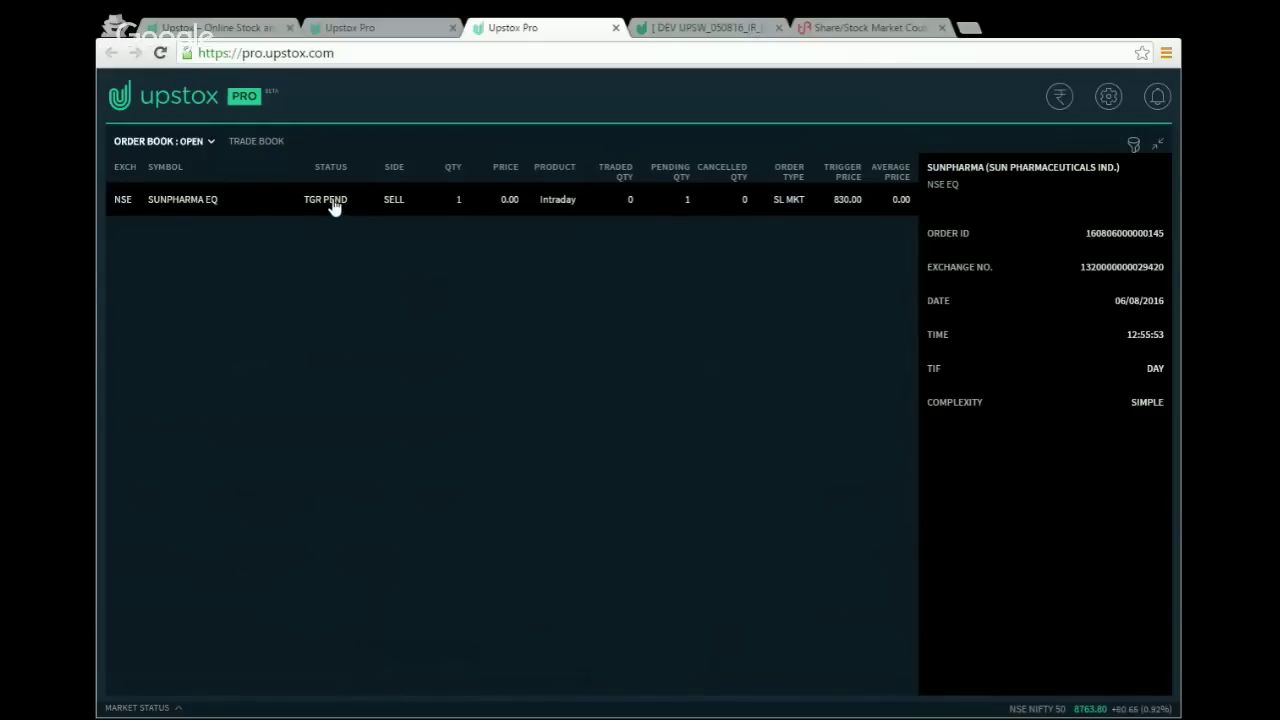
pyautogui.rightClick(302, 206)
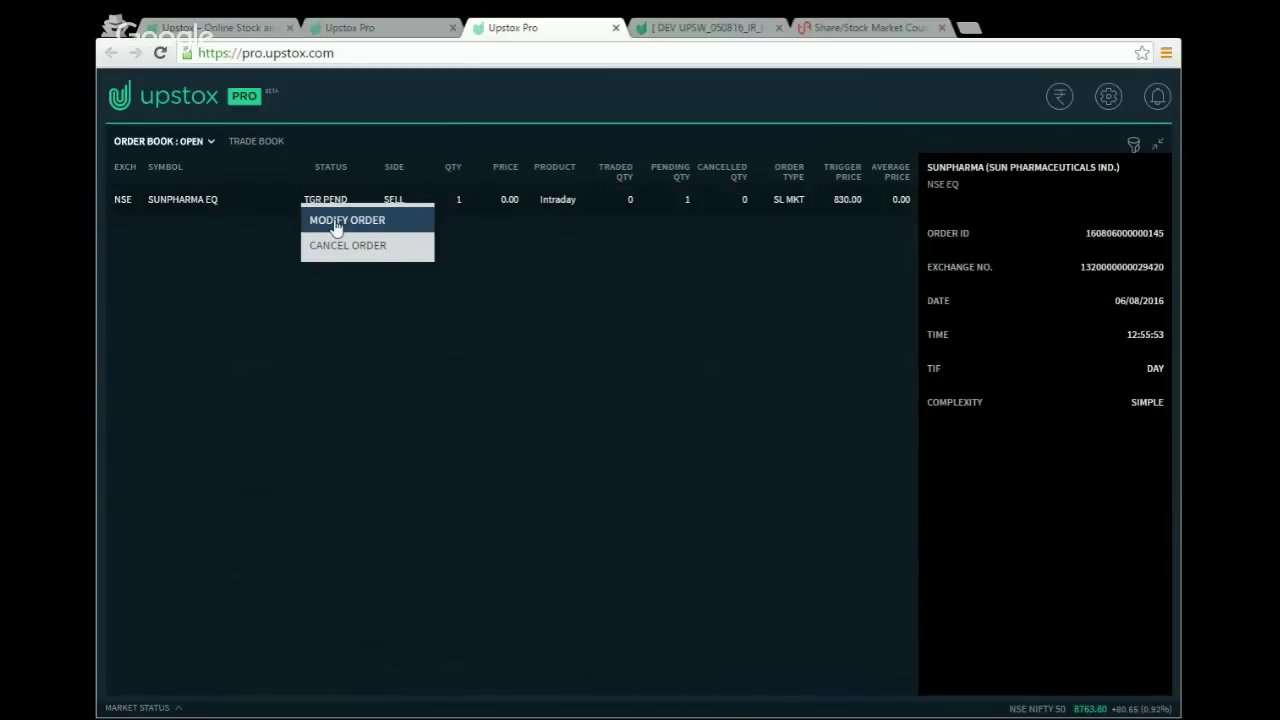
pyautogui.click(235, 268)
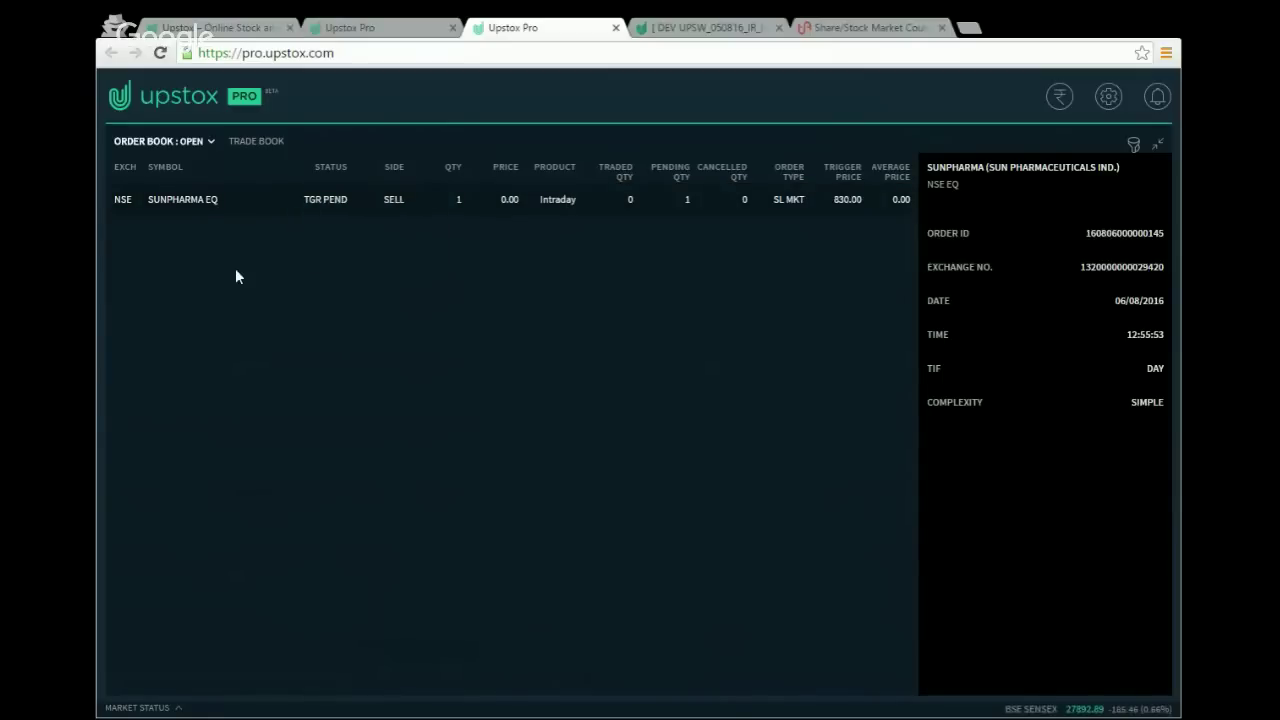
# - Switch the filter to ALL and find the rejected SUNPHARMA order's reason: user not logged in
pyautogui.click(214, 146)
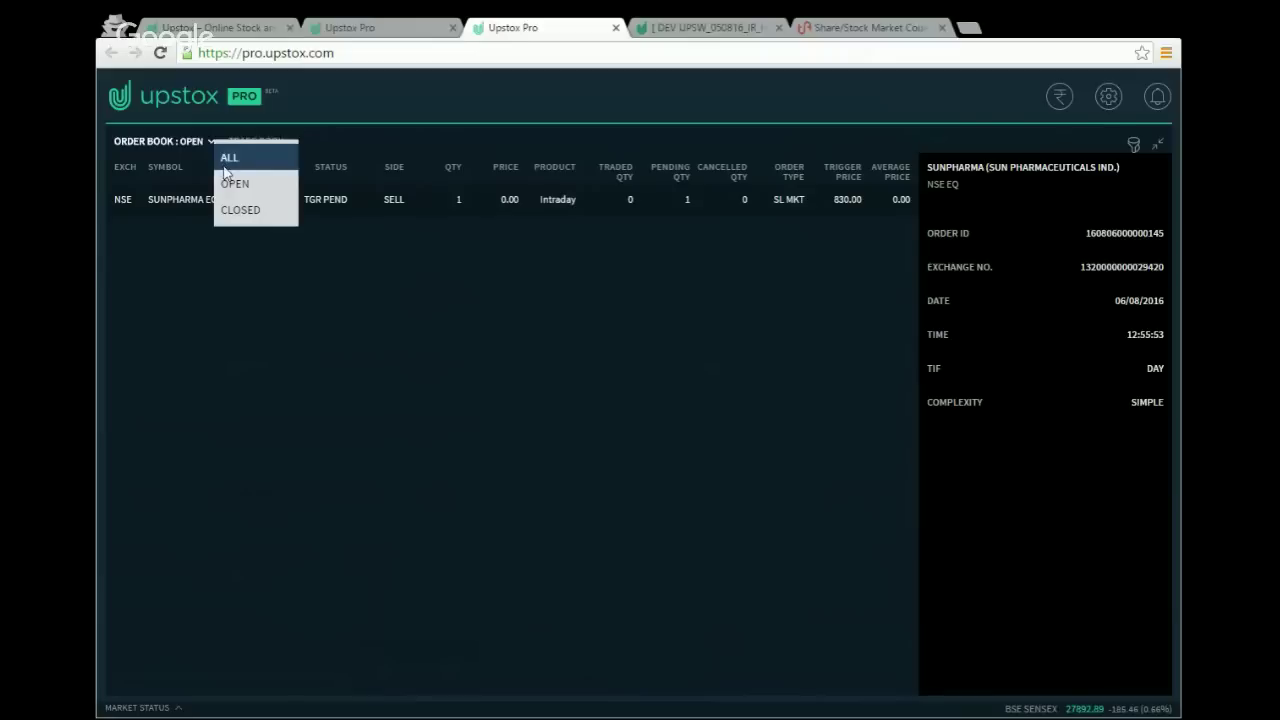
pyautogui.click(229, 176)
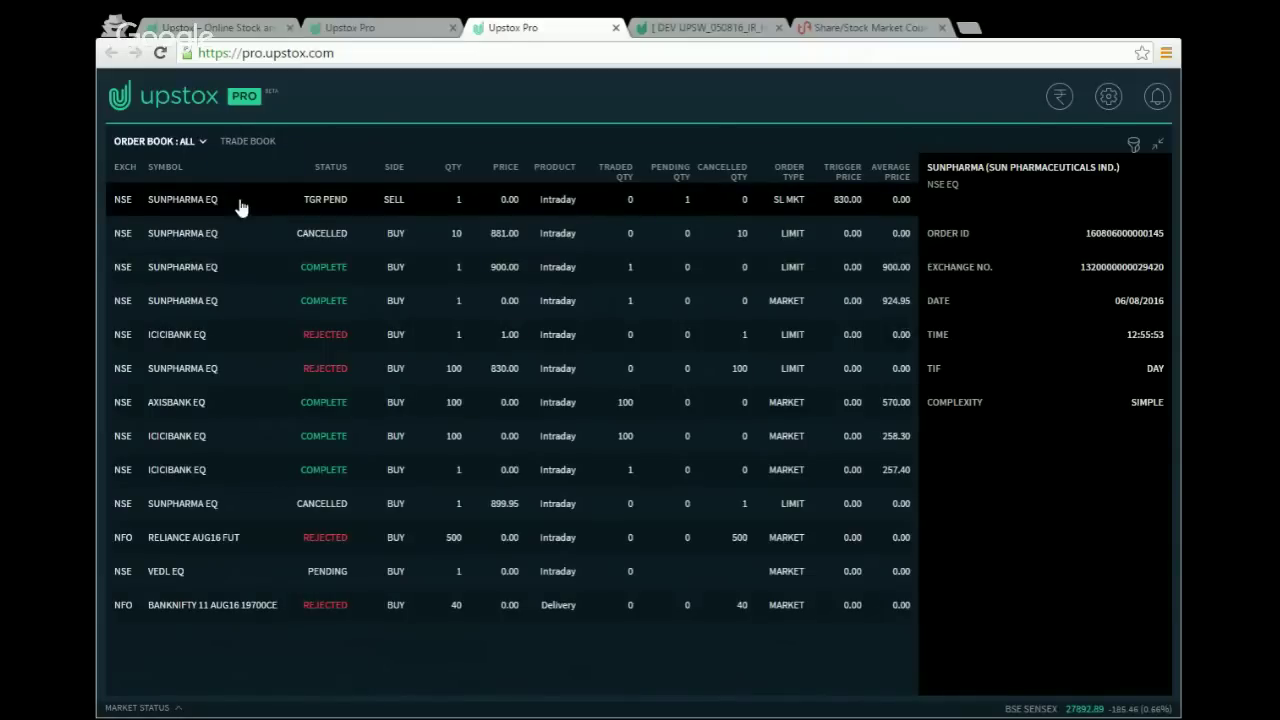
pyautogui.click(322, 267)
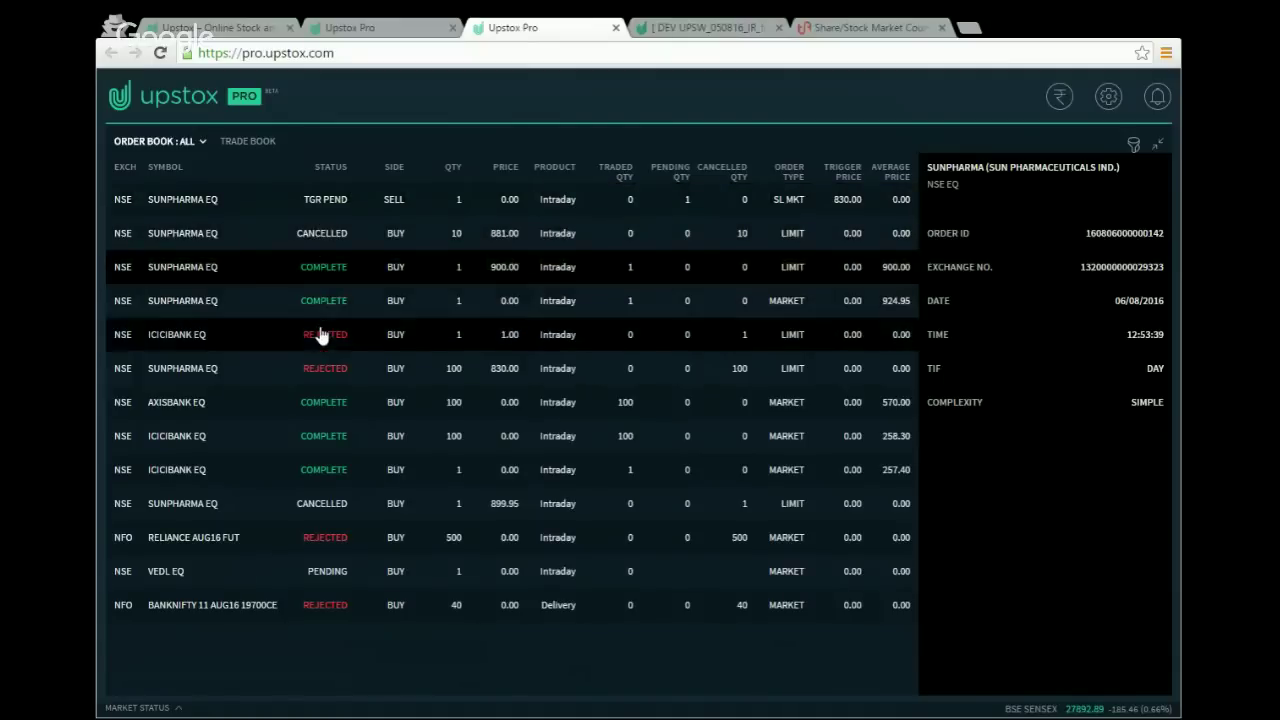
pyautogui.click(320, 337)
pyautogui.click(320, 368)
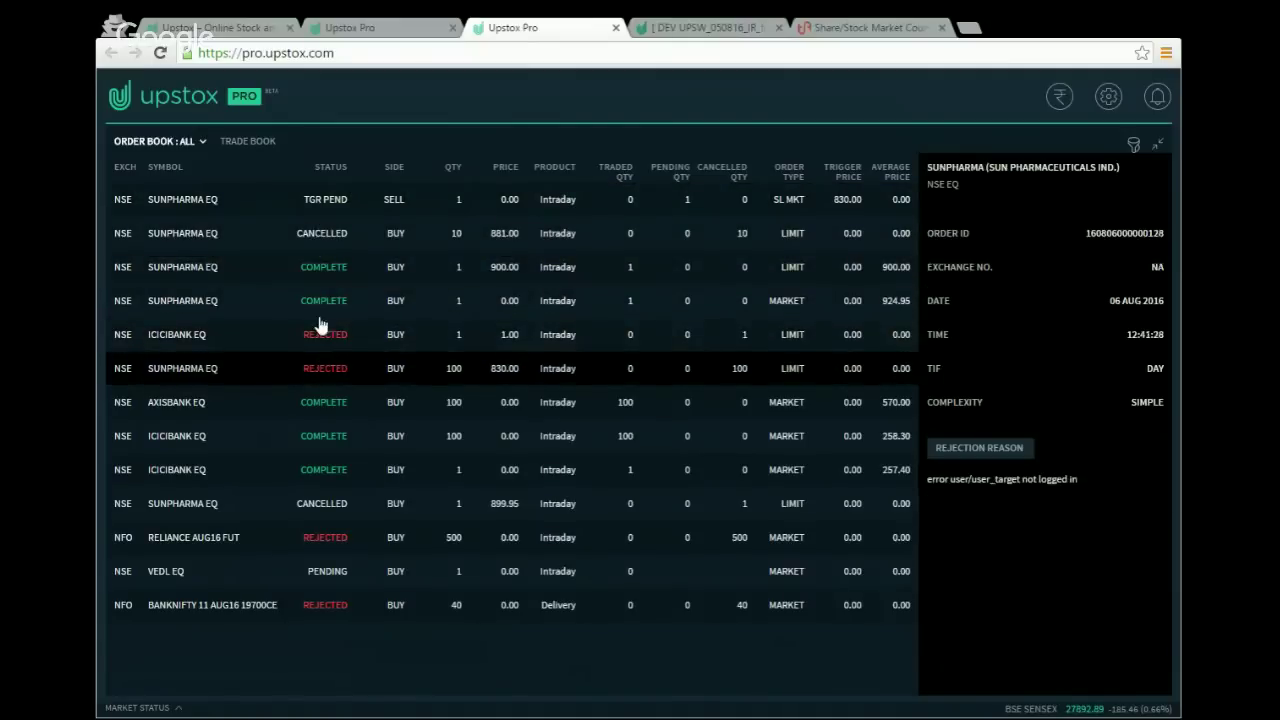
# - Modify the pending SUNPHARMA SL MKT sell, changing its trigger price from 830.00 to 835
pyautogui.rightClick(312, 202)
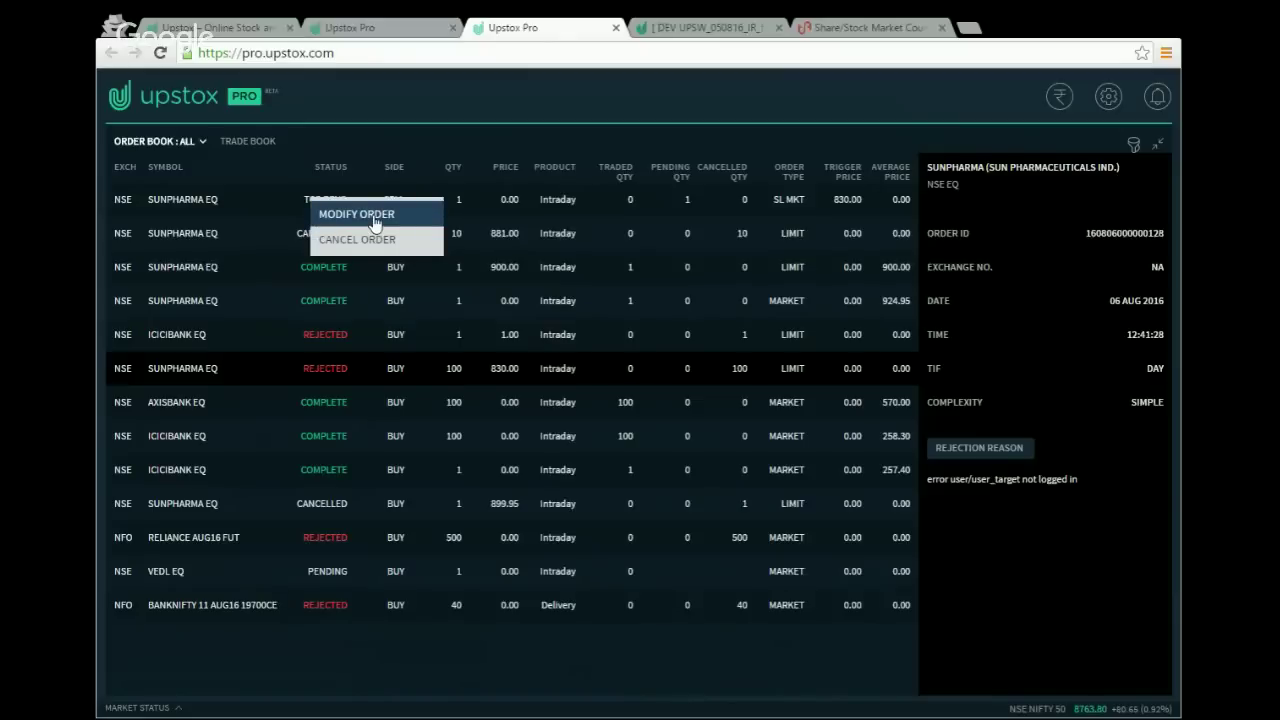
pyautogui.click(356, 214)
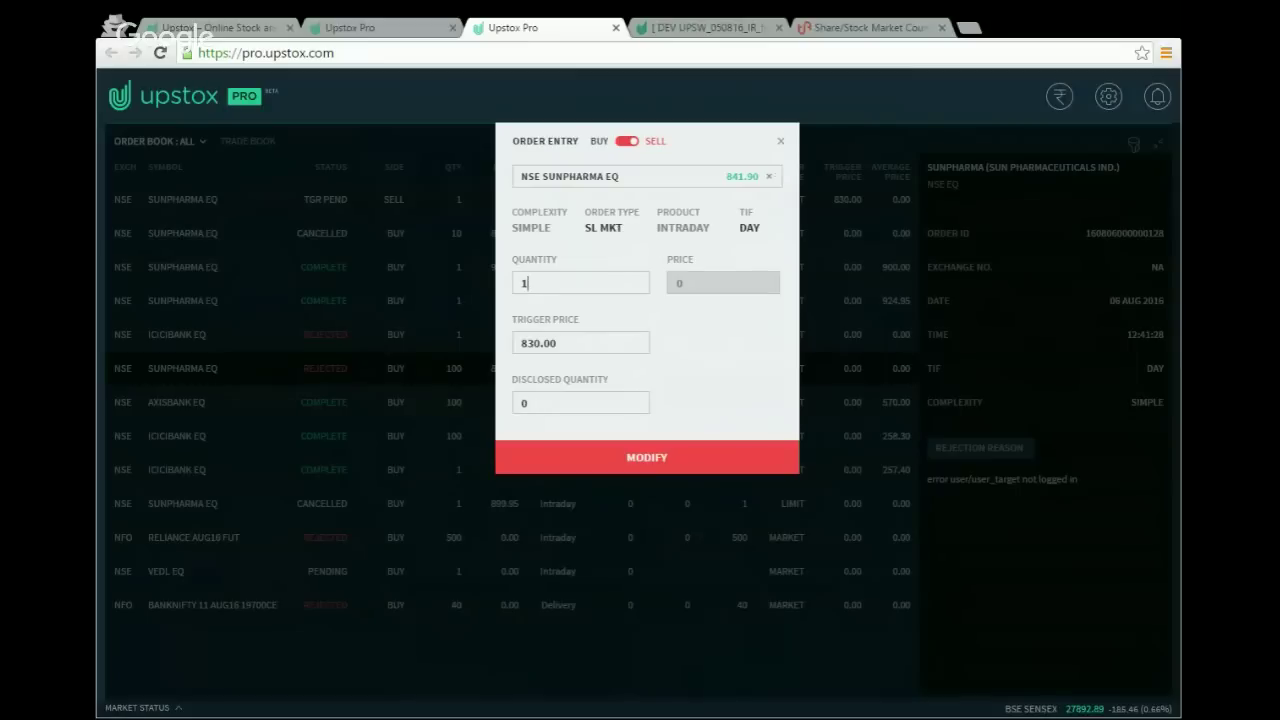
pyautogui.doubleClick(525, 283)
pyautogui.doubleClick(520, 343)
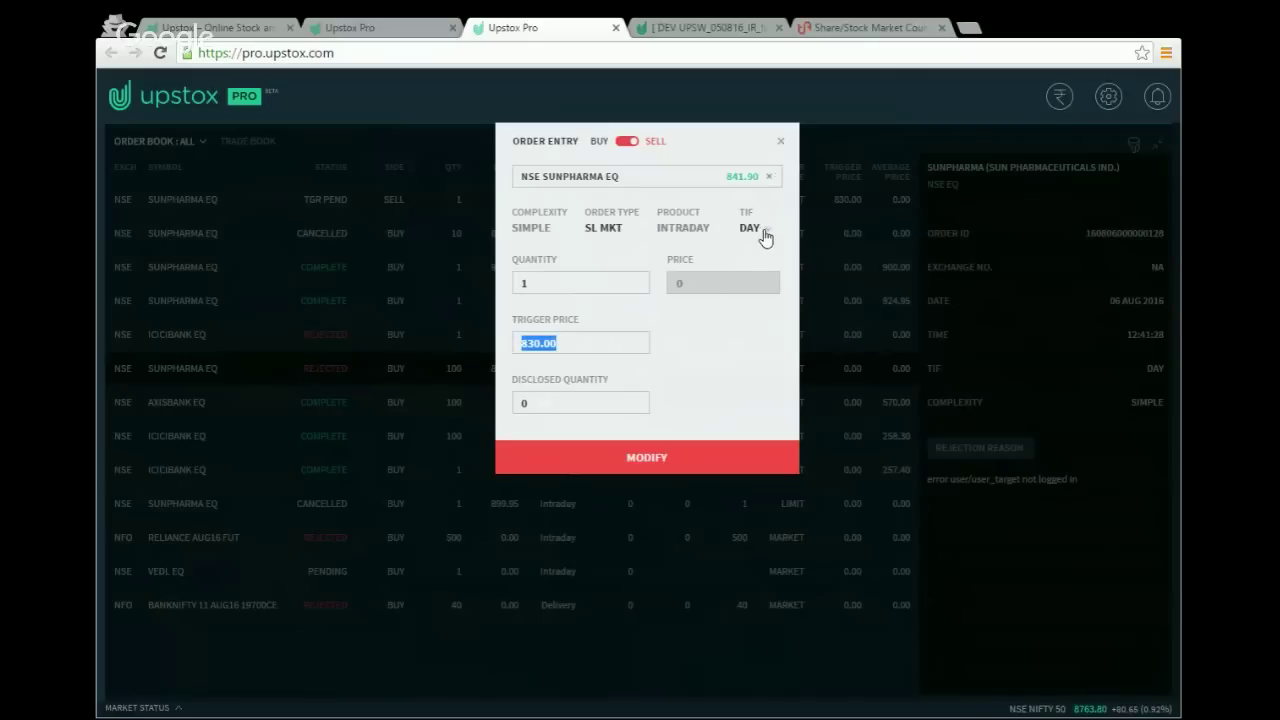
pyautogui.click(540, 343)
pyautogui.doubleClick(540, 343)
pyautogui.moveTo(540, 343); pyautogui.dragTo(560, 344)
pyautogui.press('BackSpace')
pyautogui.press('BackSpace')
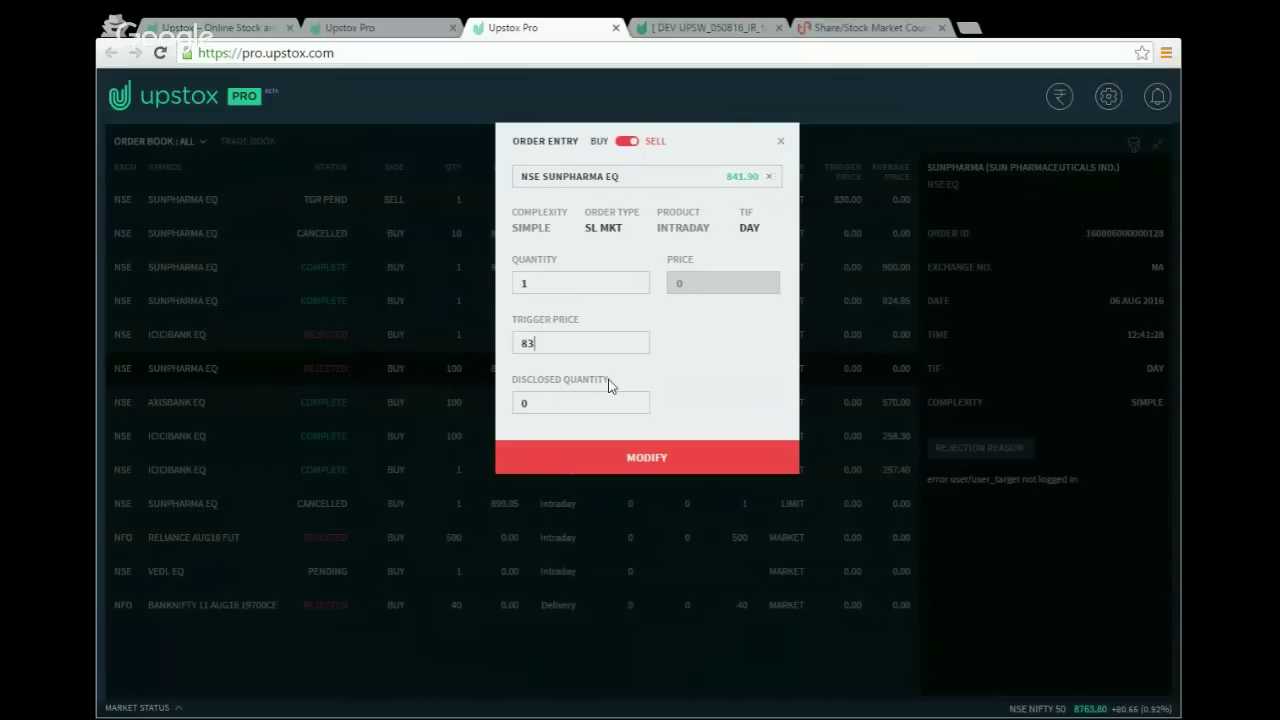
pyautogui.write('5')
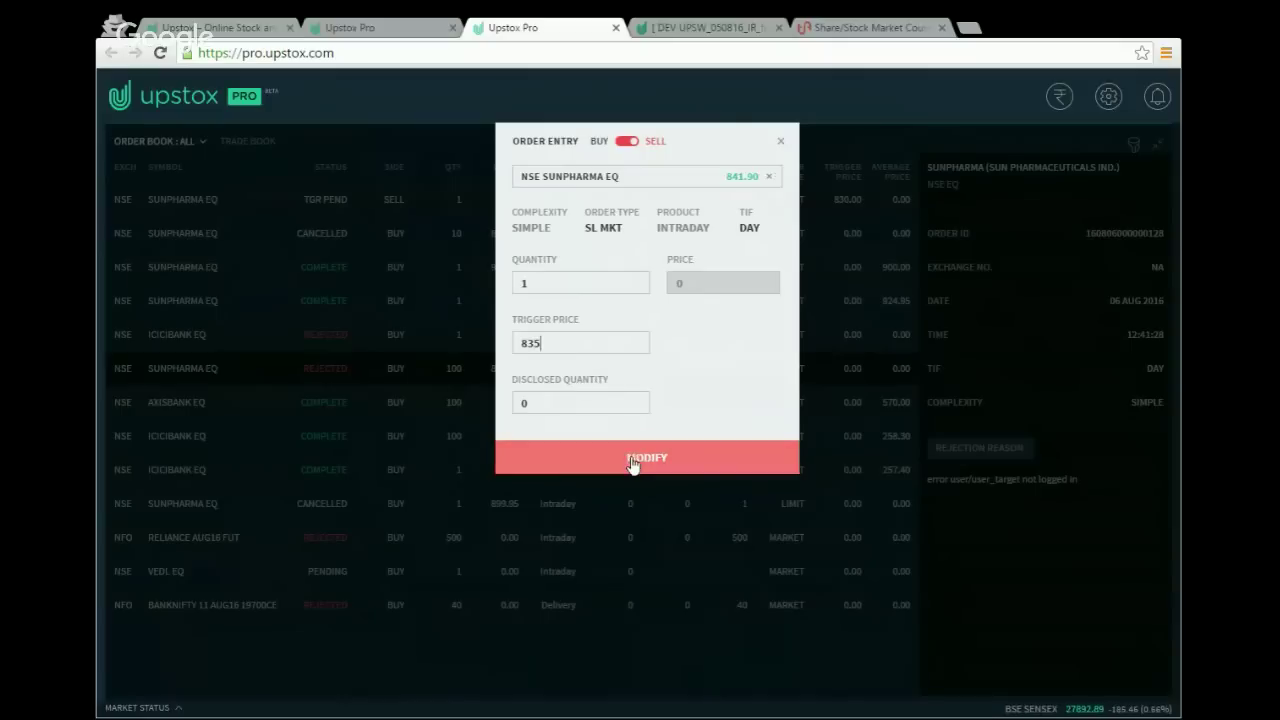
pyautogui.click(626, 457)
# - Confirm the modification to trigger 835.00 and review the notifications list
pyautogui.click(621, 509)
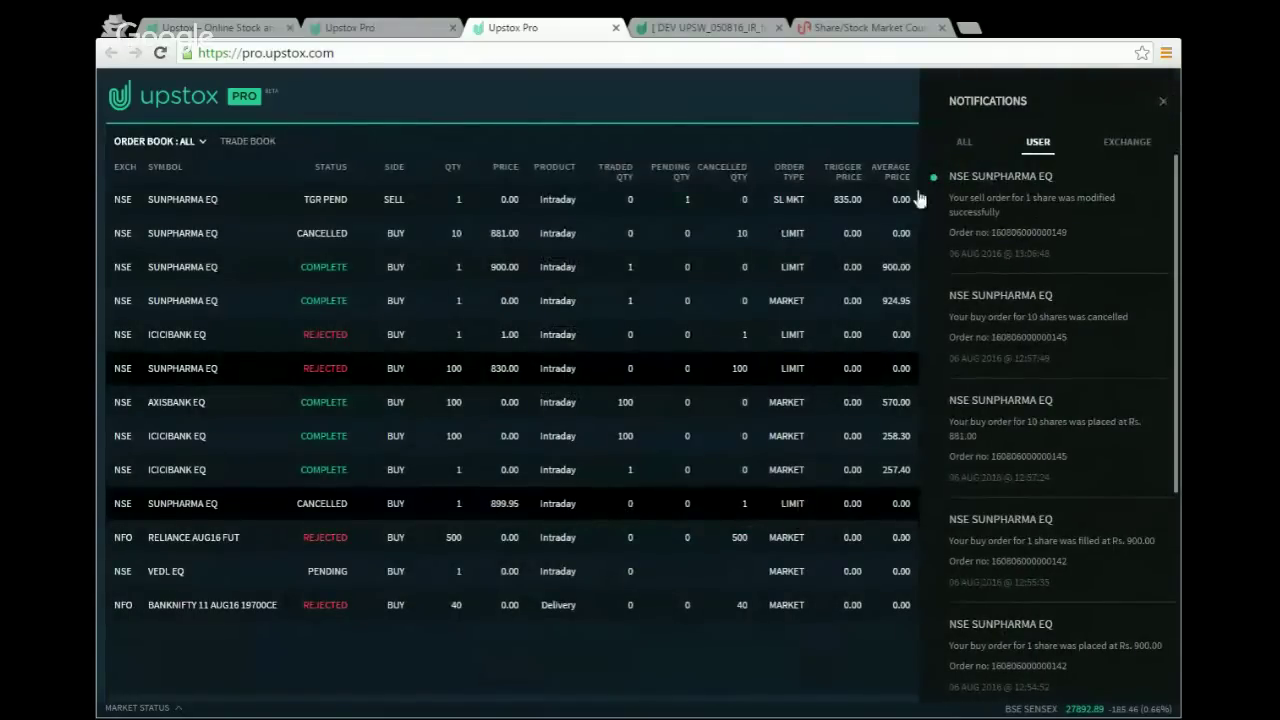
pyautogui.click(834, 190)
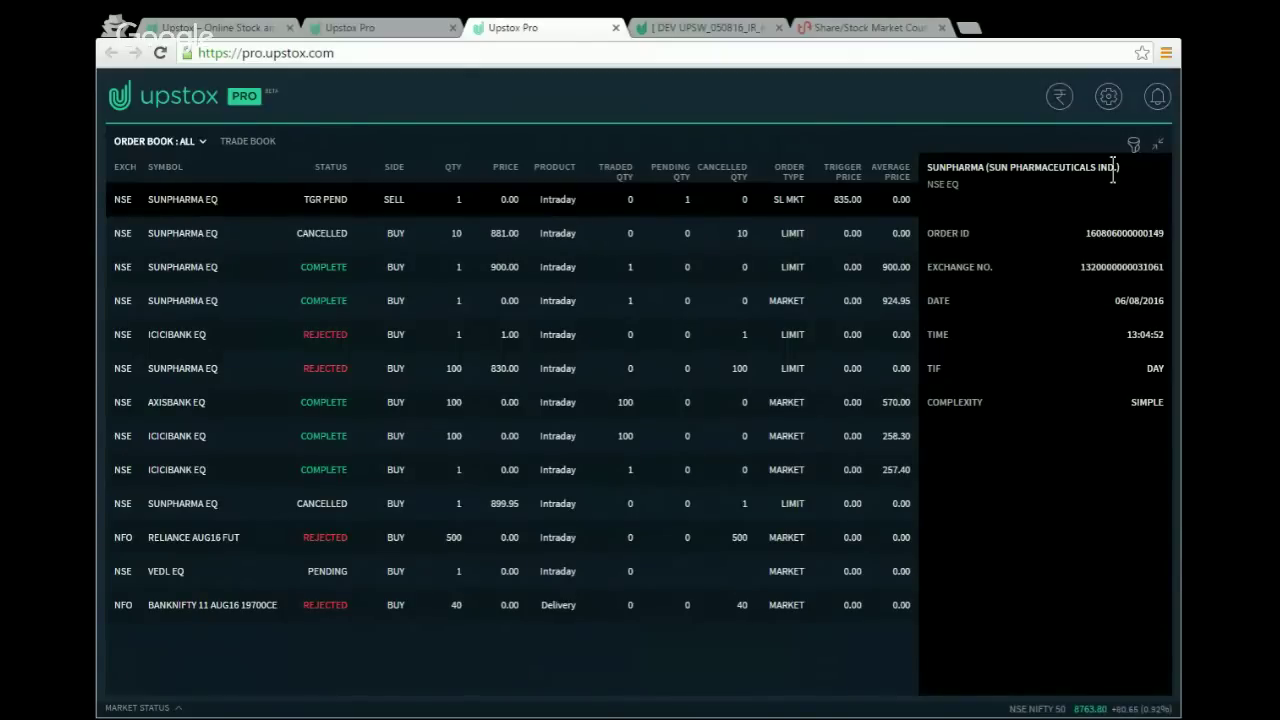
pyautogui.click(1163, 103)
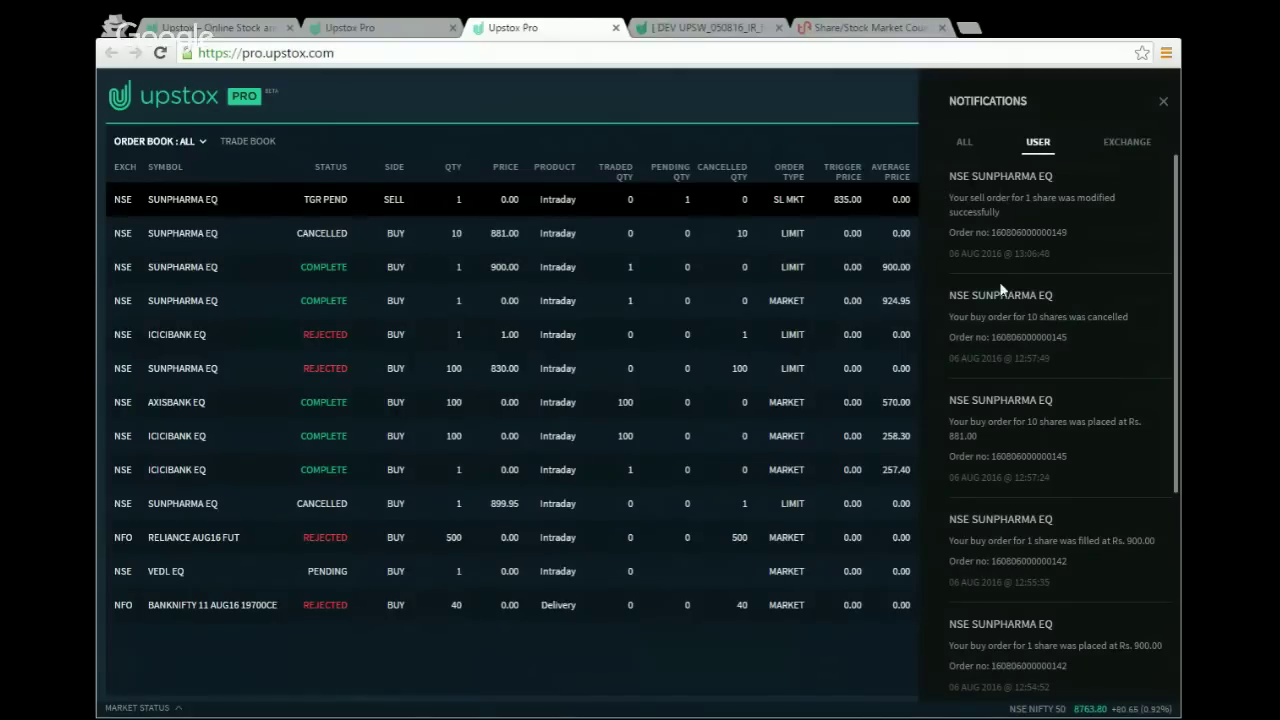
pyautogui.scroll(-1, 1000, 290)
pyautogui.scroll(-2, 1000, 290)
pyautogui.scroll(3, 1000, 290)
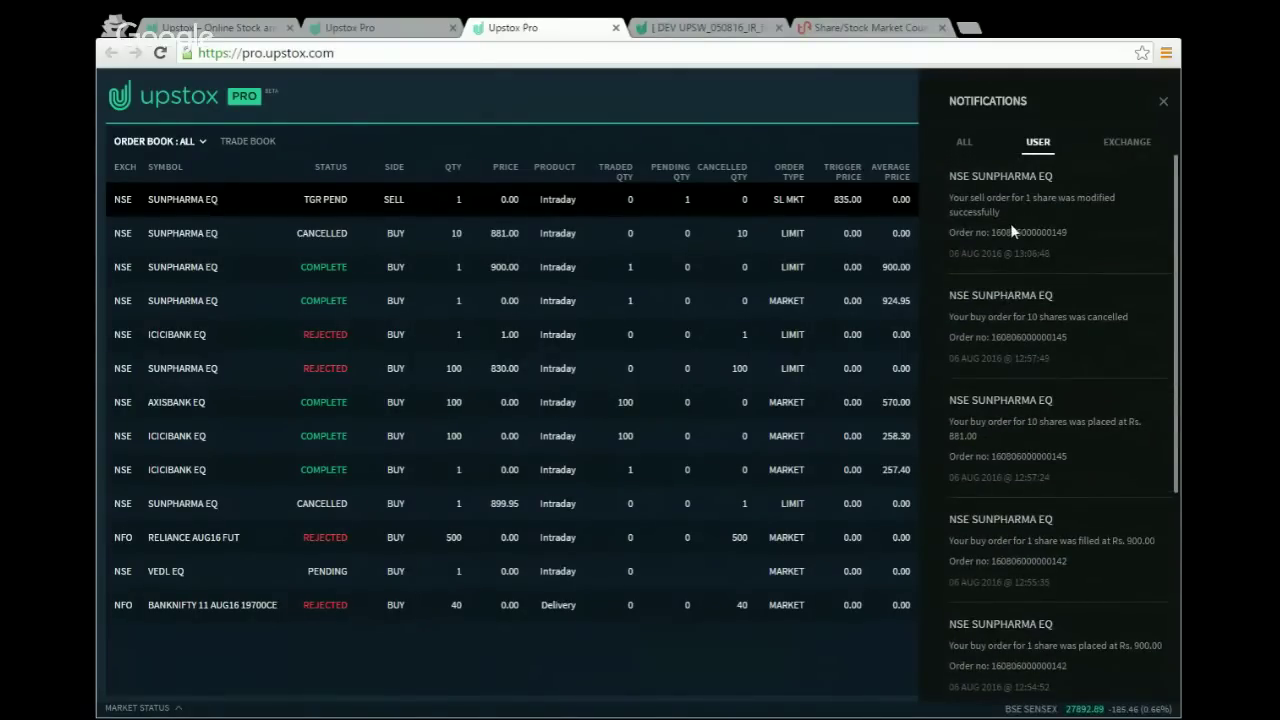
pyautogui.scroll(-4, 1010, 228)
pyautogui.scroll(5, 1051, 595)
# - Close notifications, restore the dashboard layout, and start a 1-share SUNPHARMA LIMIT buy
pyautogui.click(1164, 102)
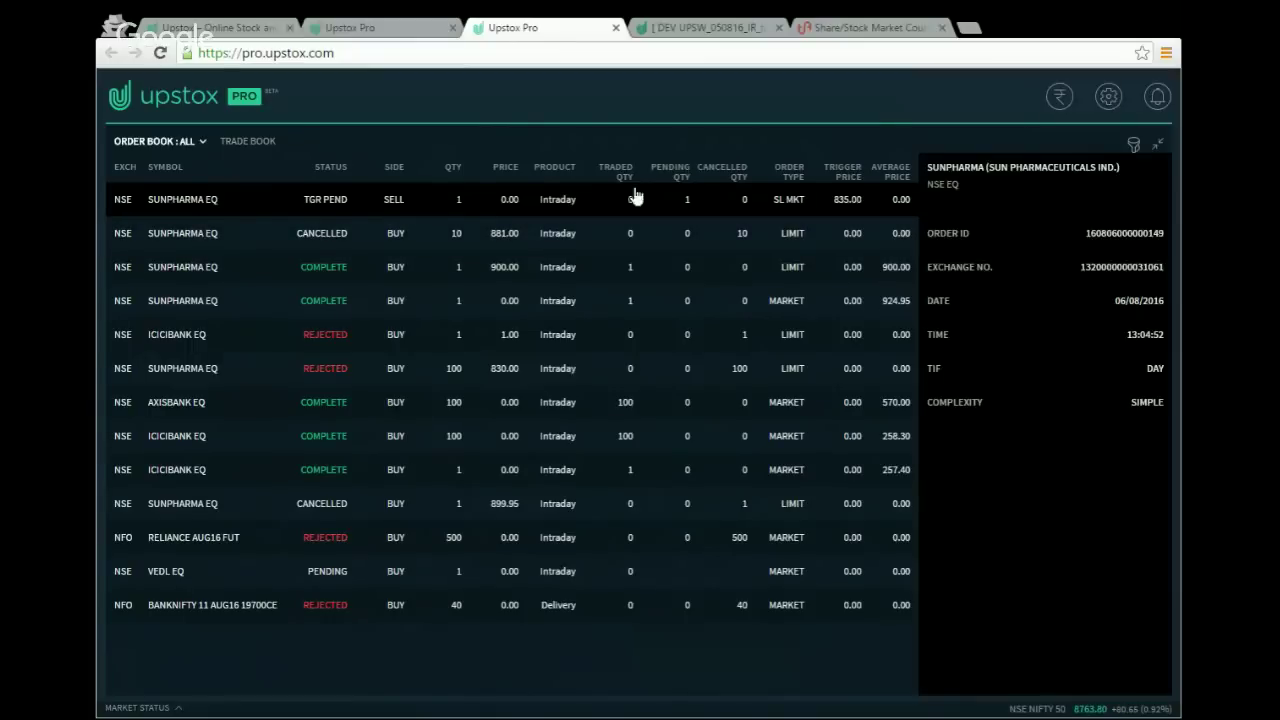
pyautogui.click(1158, 100)
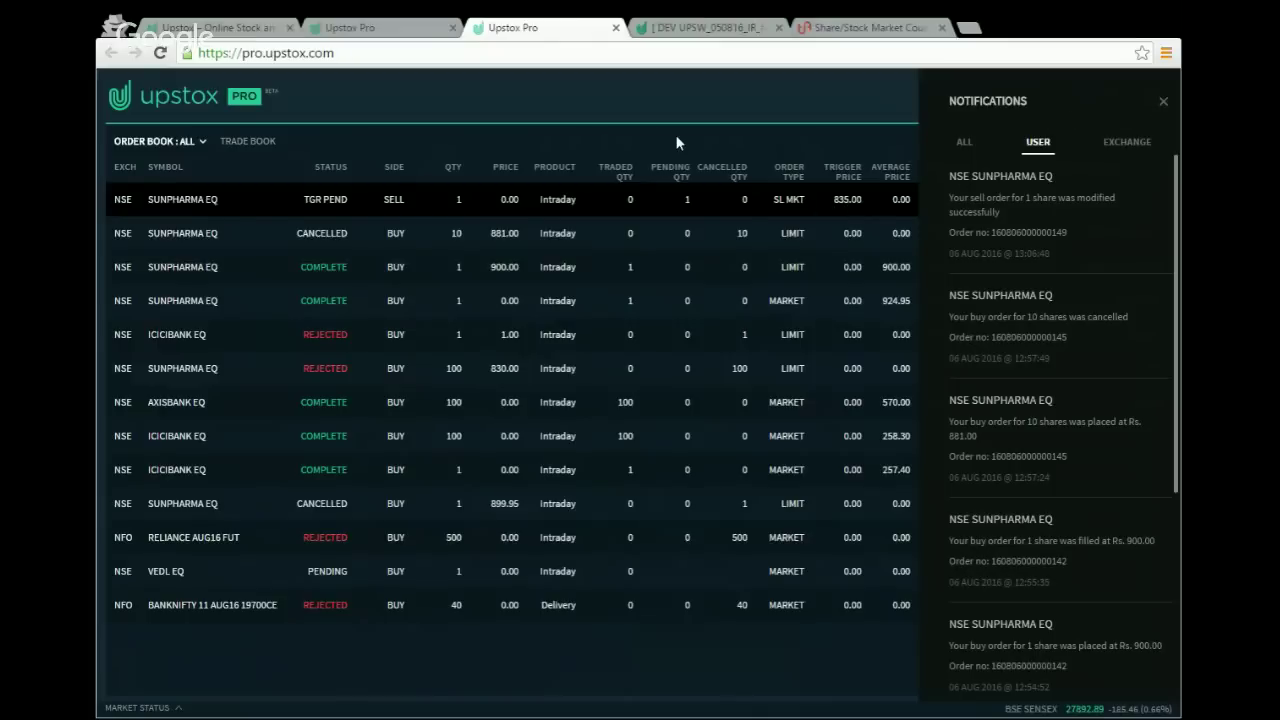
pyautogui.click(1164, 102)
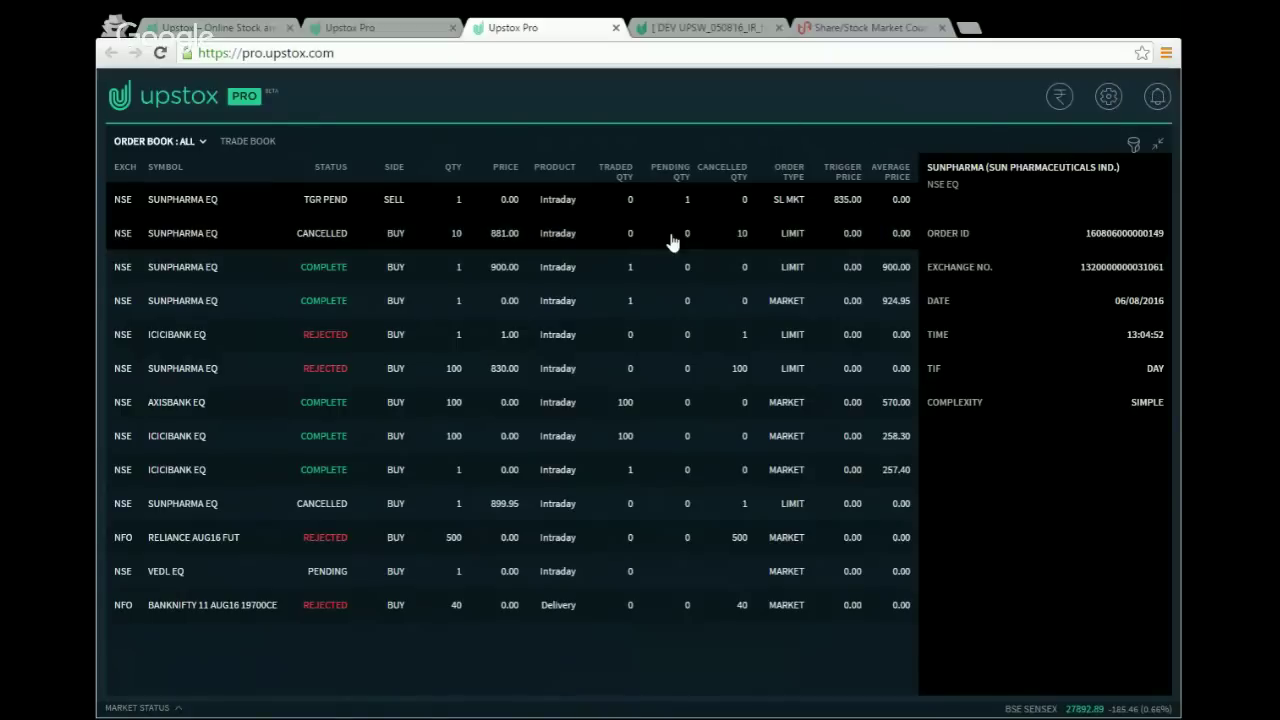
pyautogui.click(1160, 147)
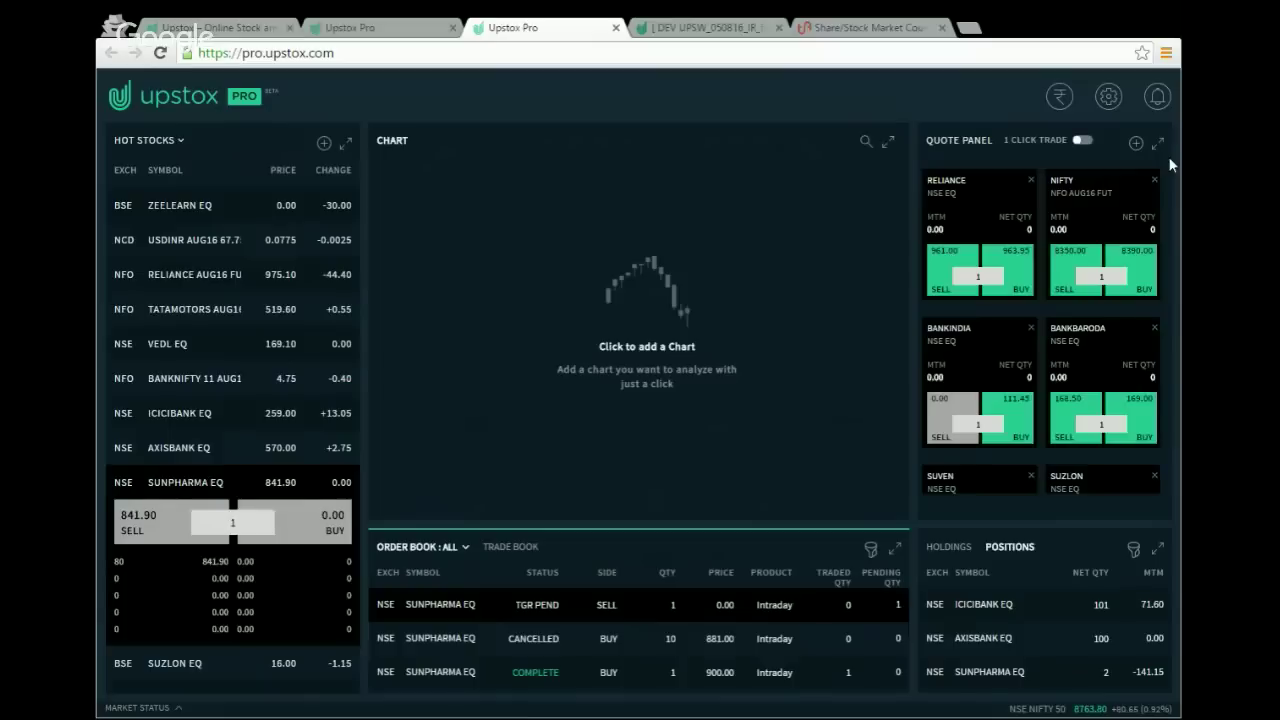
pyautogui.click(301, 540)
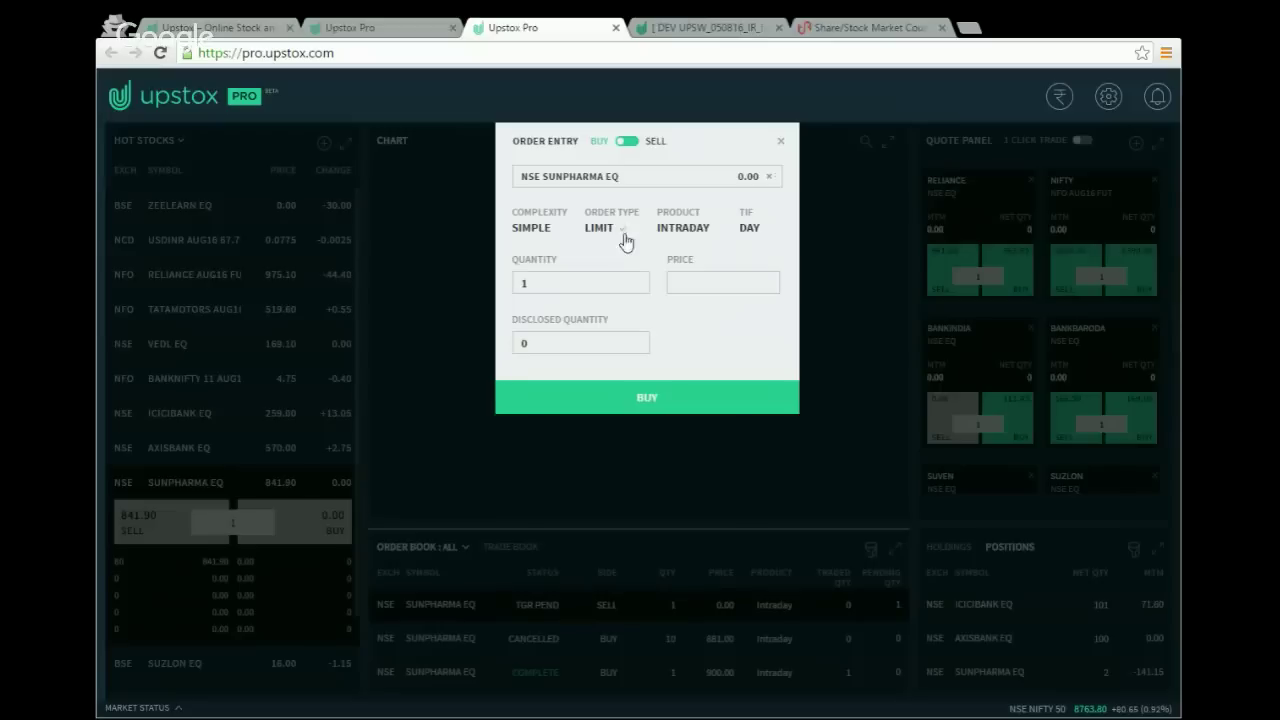
# - Set the SUNPHARMA buy order's complexity to AMO, keeping order type LIMIT
pyautogui.click(618, 232)
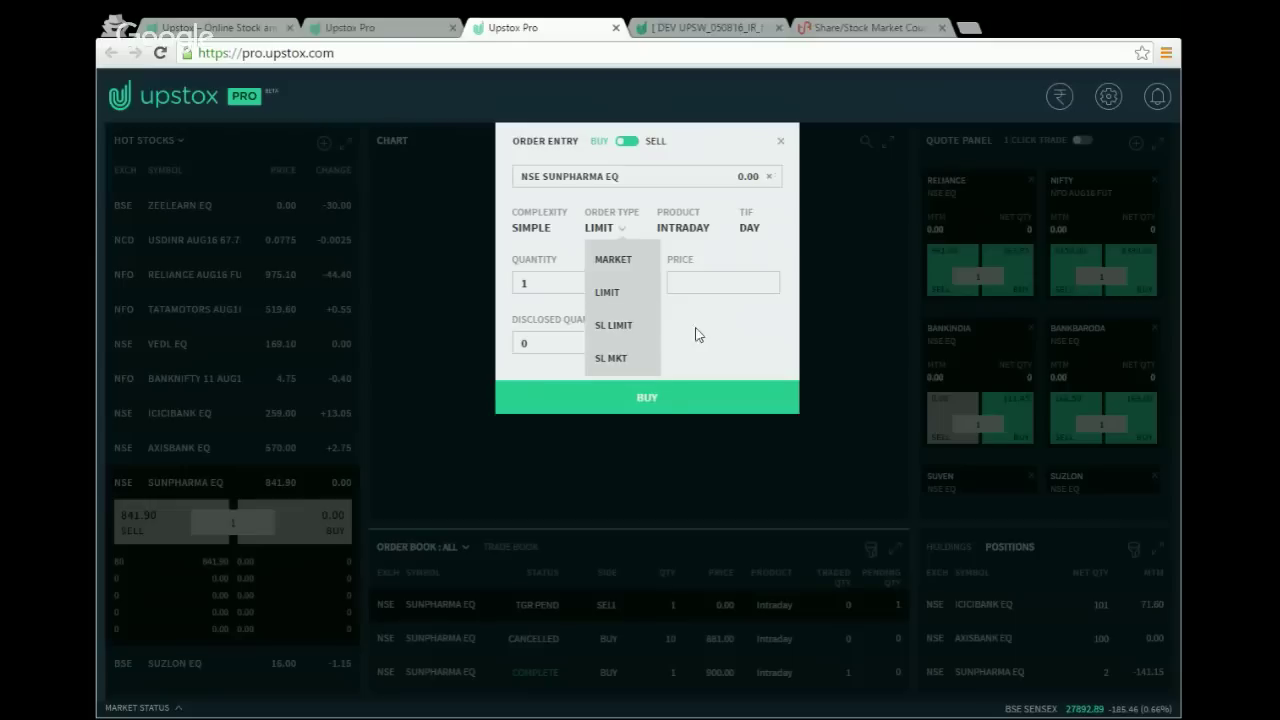
pyautogui.click(624, 224)
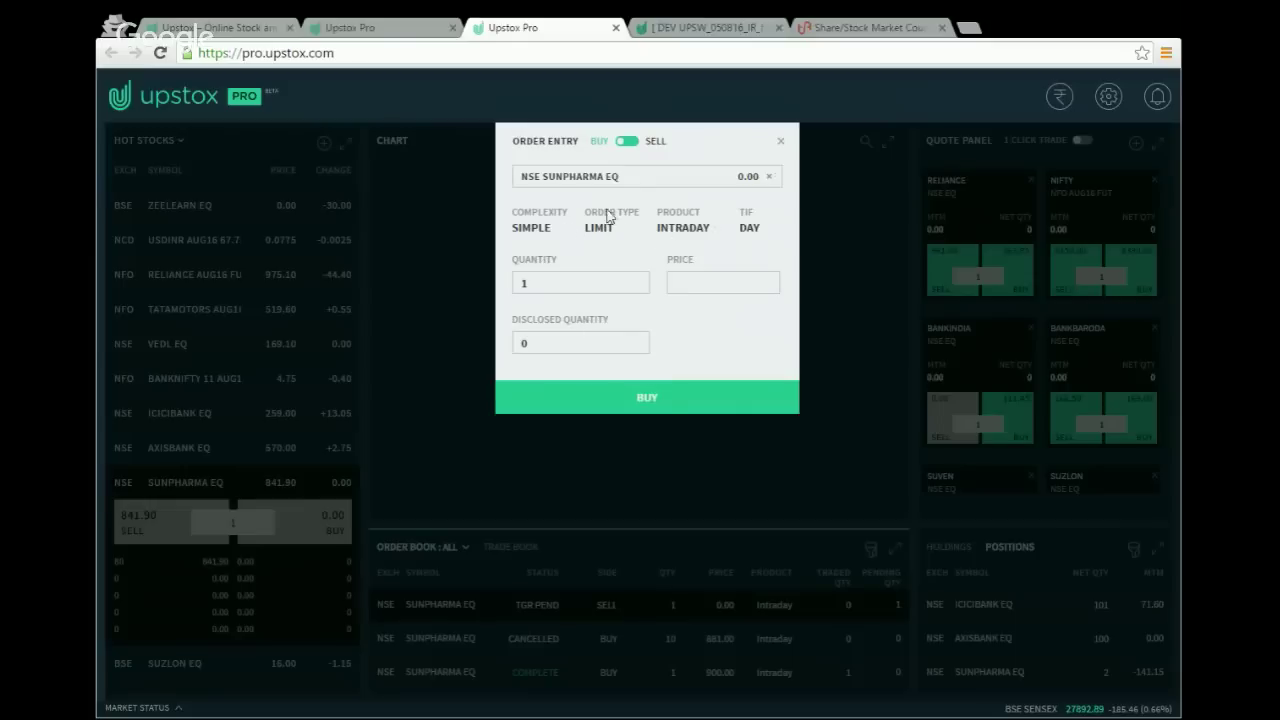
pyautogui.click(555, 230)
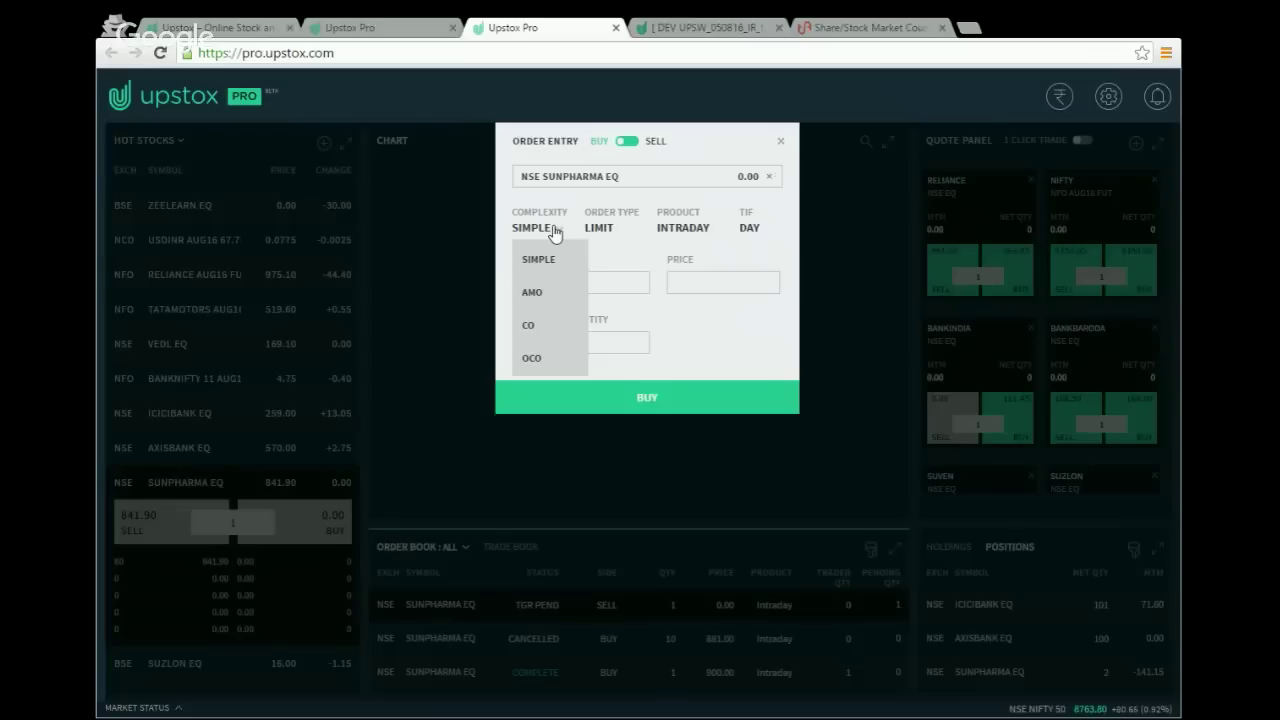
pyautogui.click(552, 303)
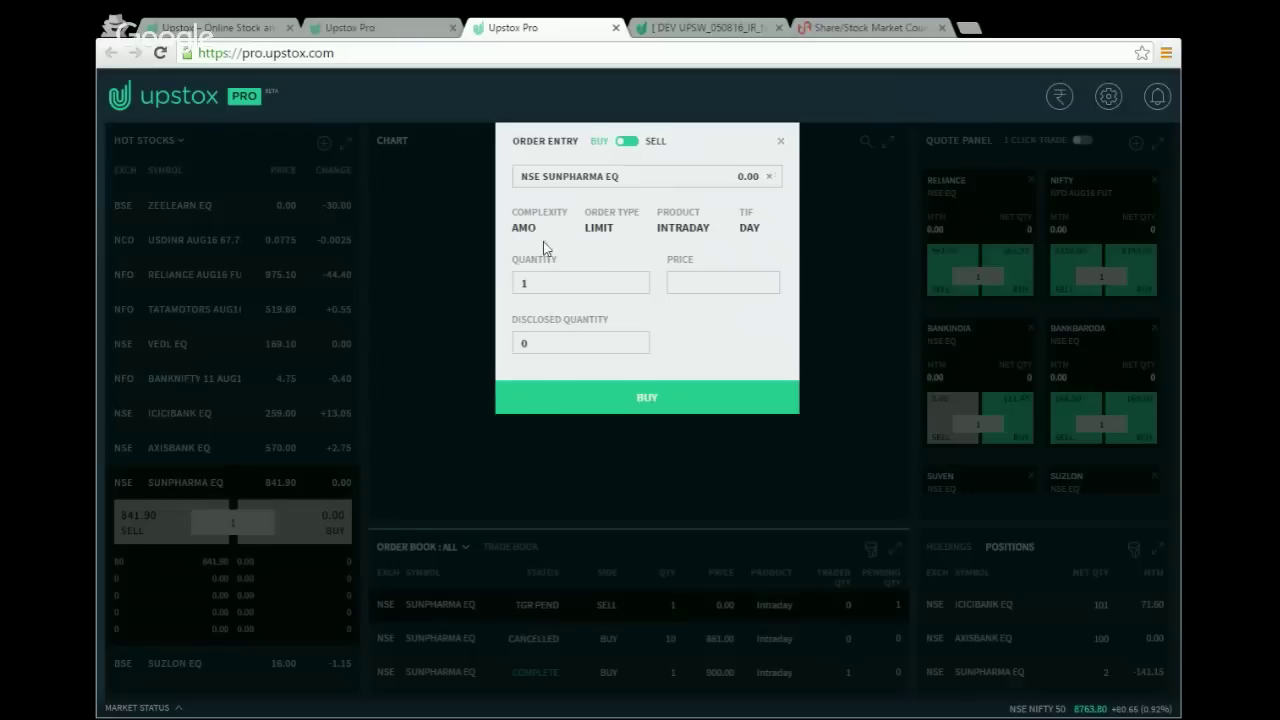
pyautogui.click(617, 232)
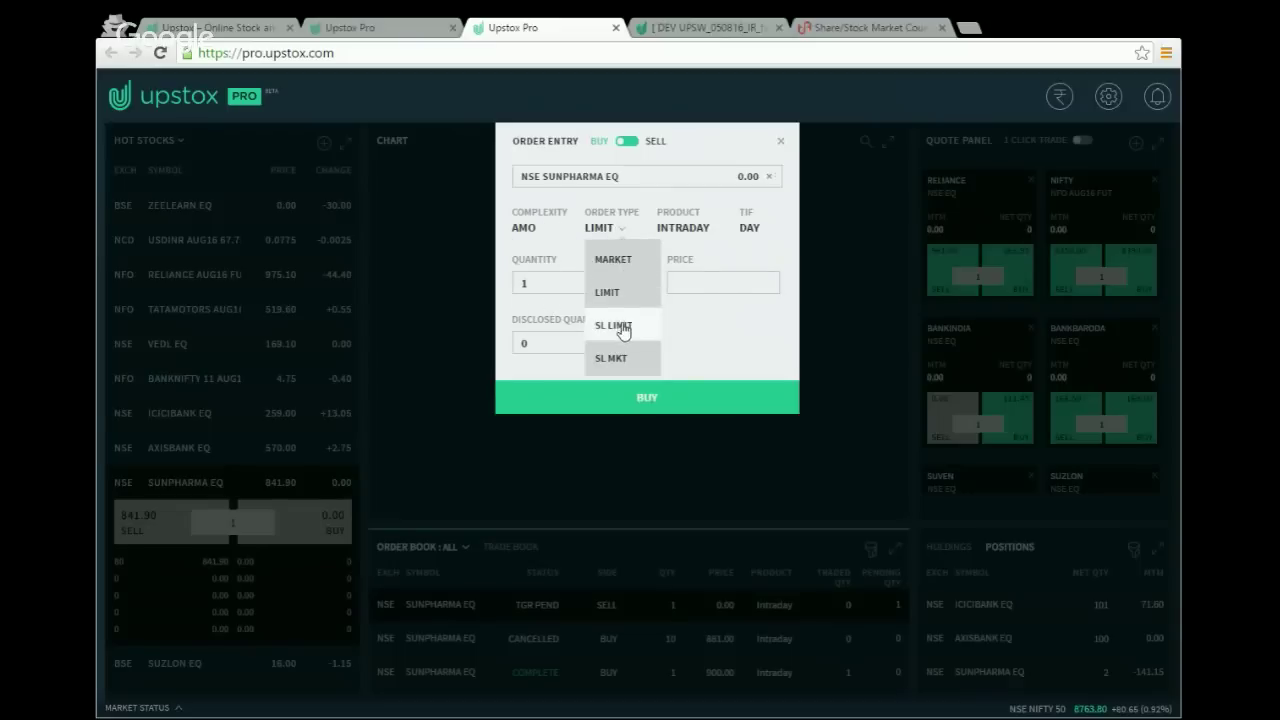
pyautogui.click(618, 231)
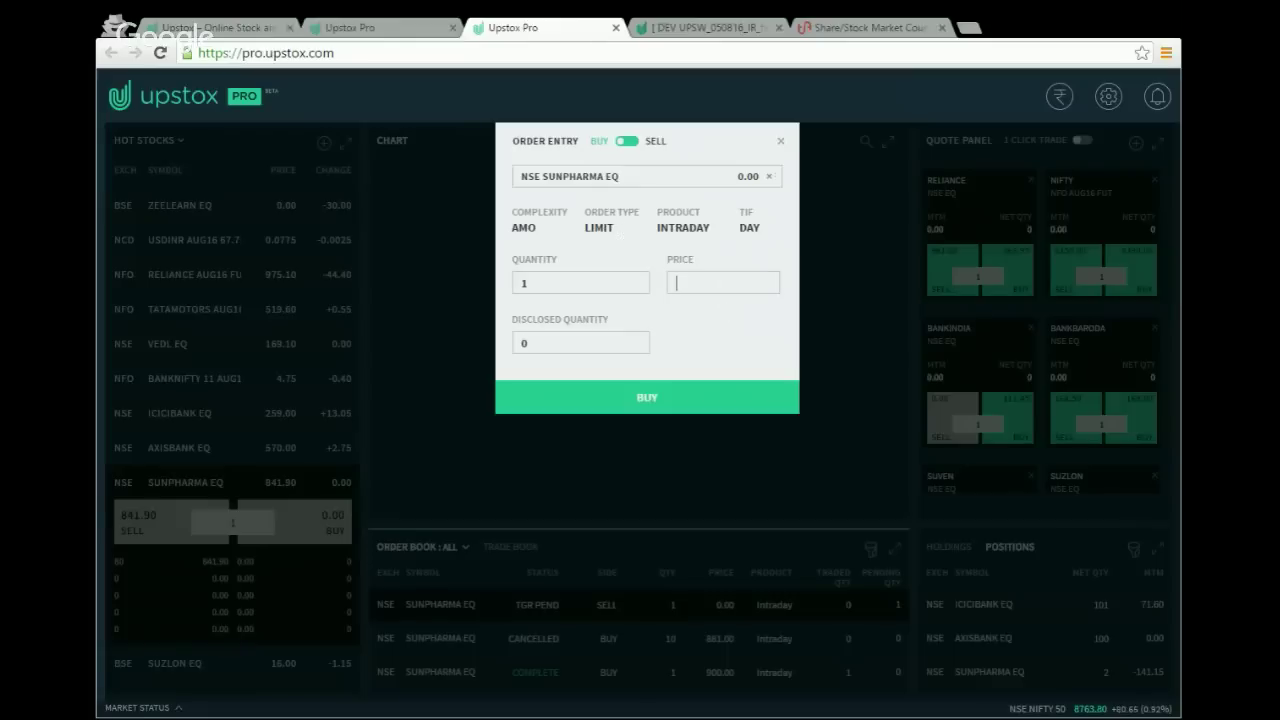
# - Enter price 800 and place the 1-share AMO buy order
pyautogui.click(716, 287)
pyautogui.write('800')
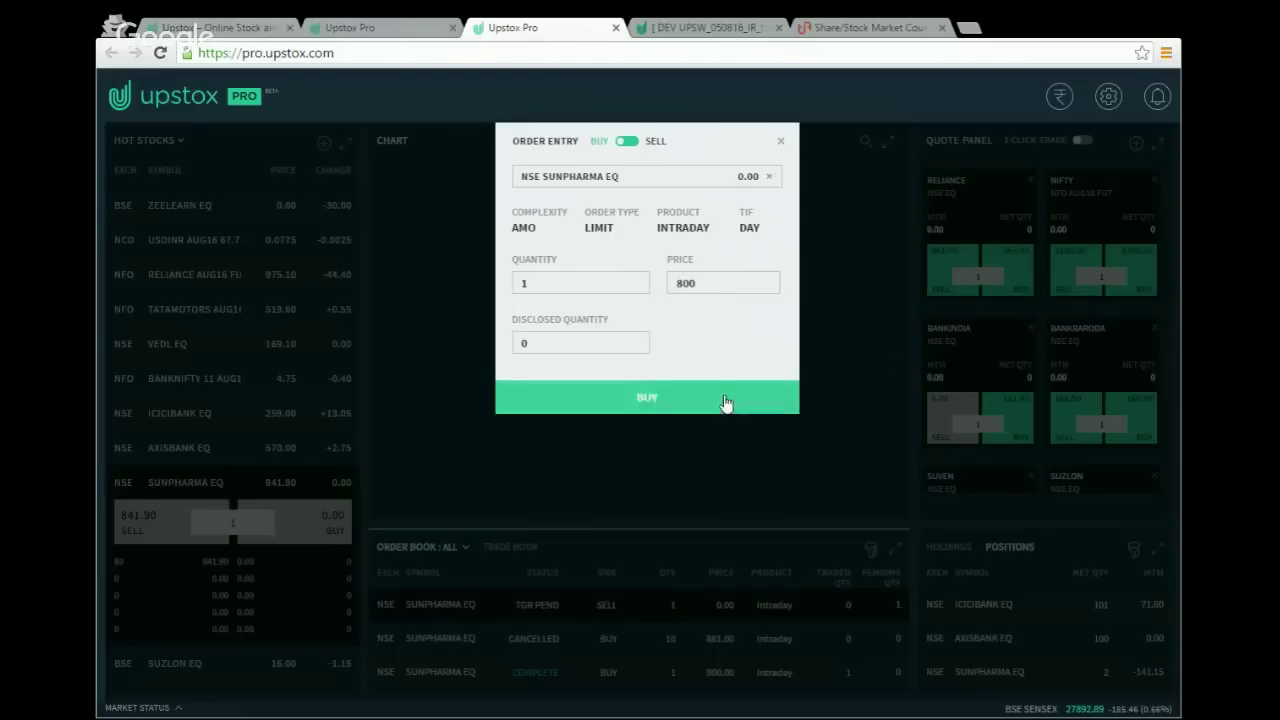
pyautogui.click(726, 398)
pyautogui.click(677, 518)
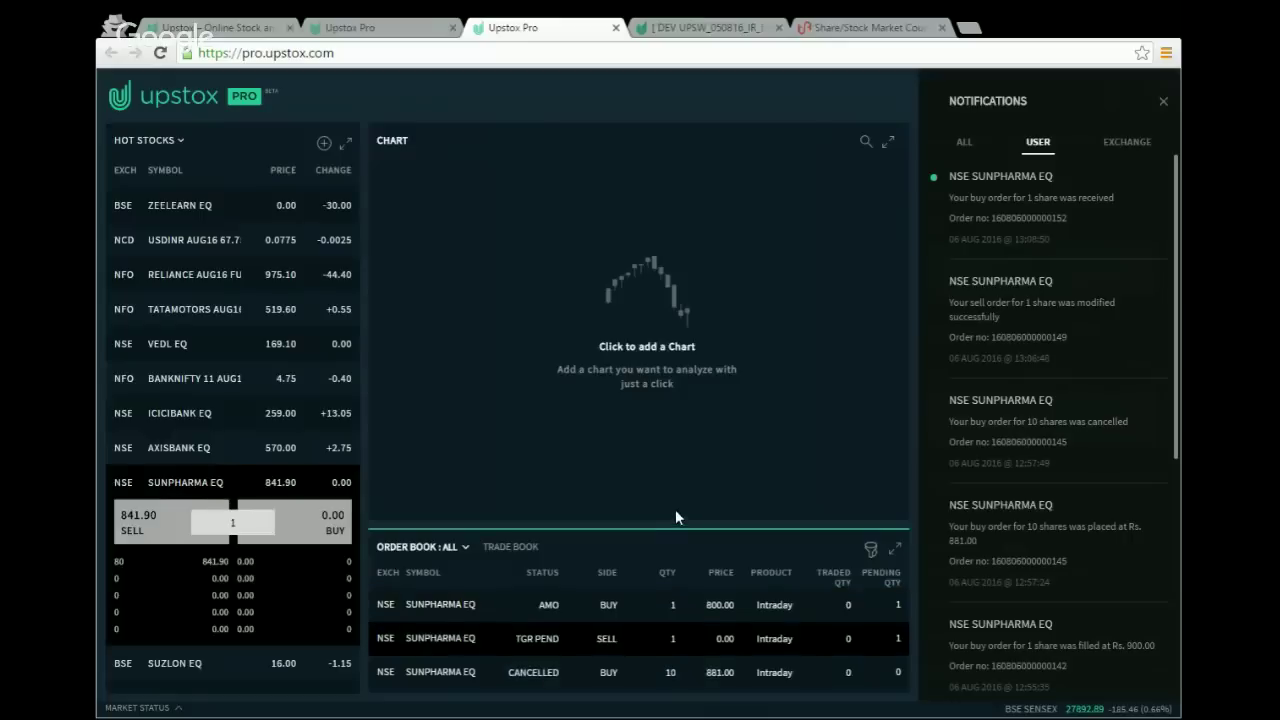
# - Close notifications and maximize the order book to show the SUNPHARMA AMO buy's details
pyautogui.click(1163, 101)
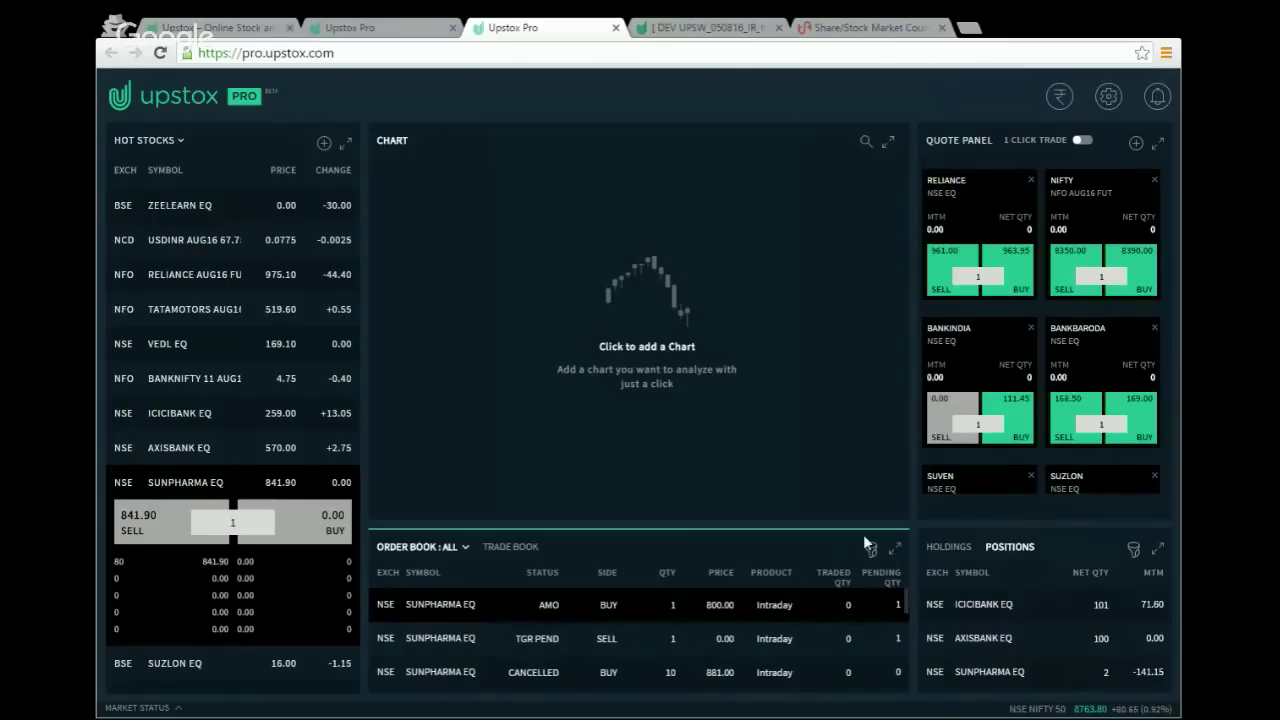
pyautogui.click(895, 553)
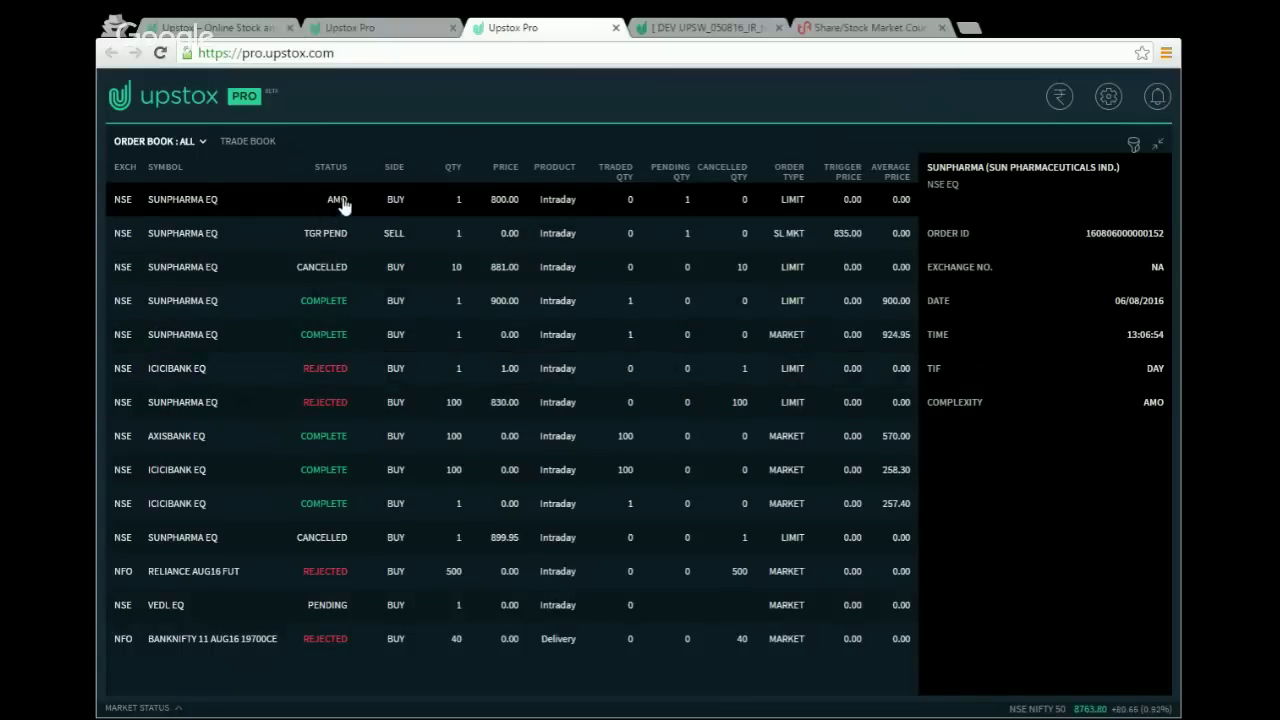
# - Cancel the 1-share SUNPHARMA AMO buy at 800.00 and restore the dashboard layout
pyautogui.rightClick(277, 201)
pyautogui.click(310, 220)
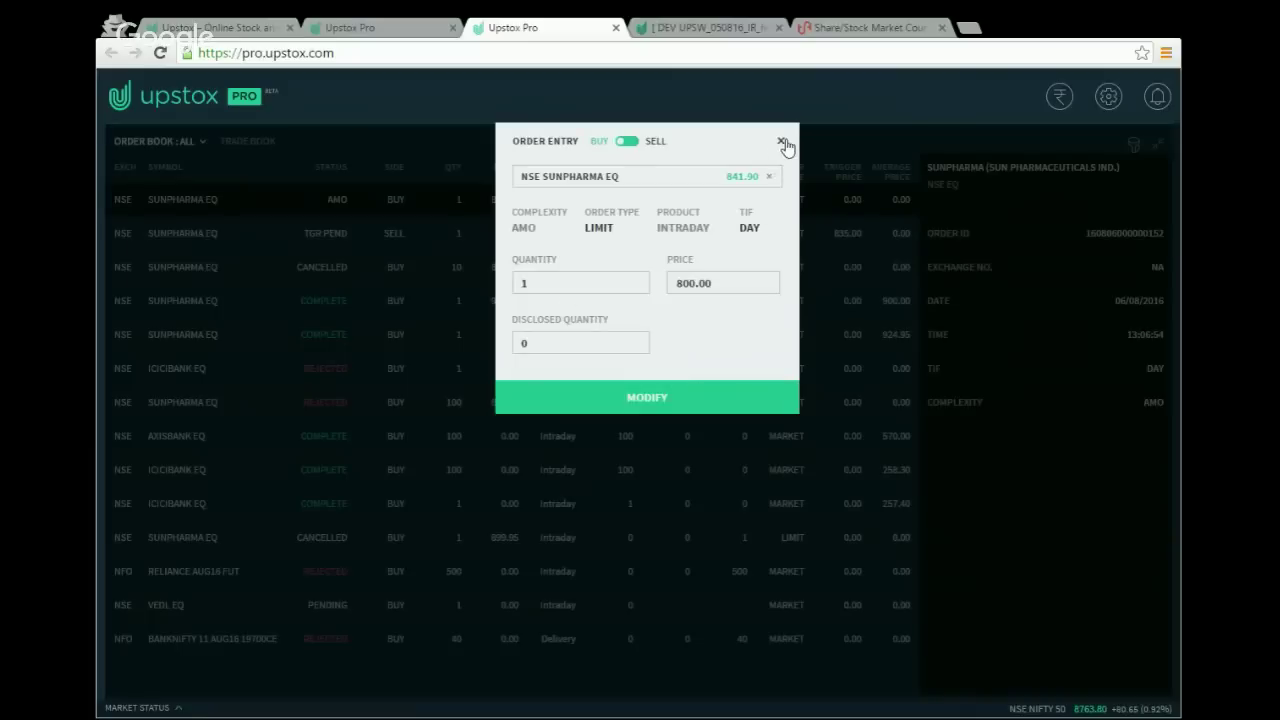
pyautogui.click(783, 142)
pyautogui.click(365, 240)
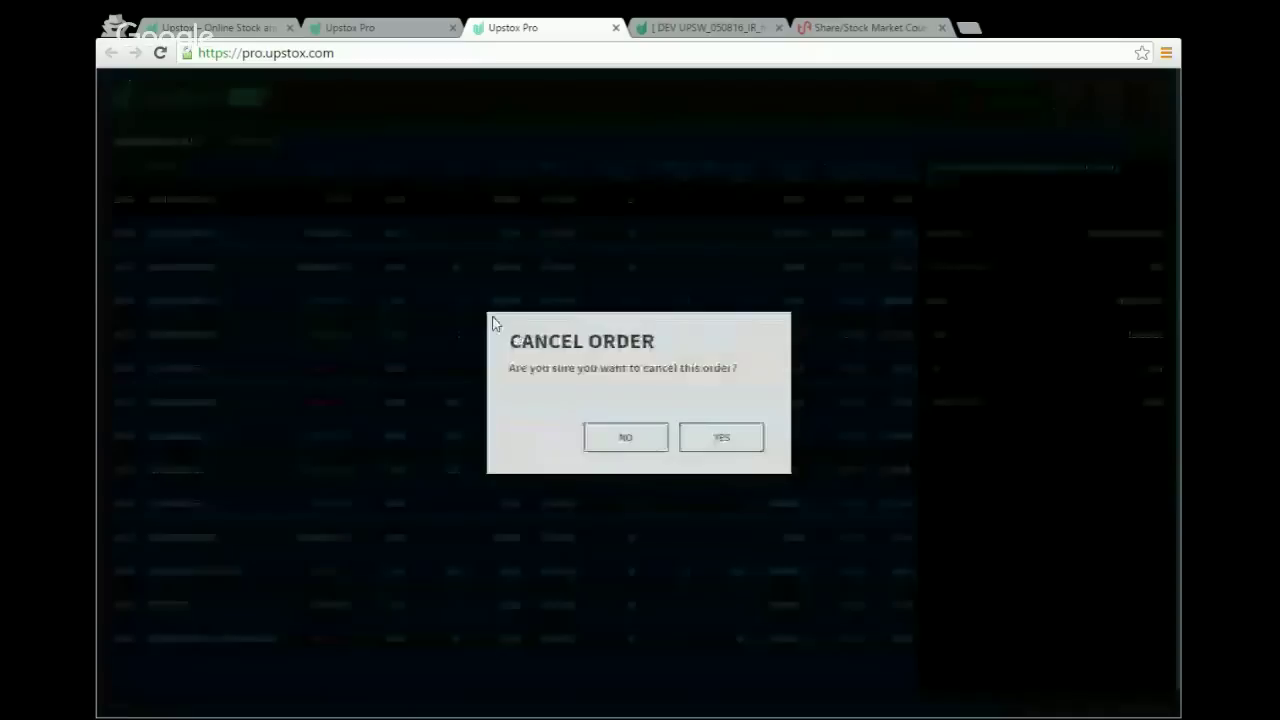
pyautogui.click(683, 450)
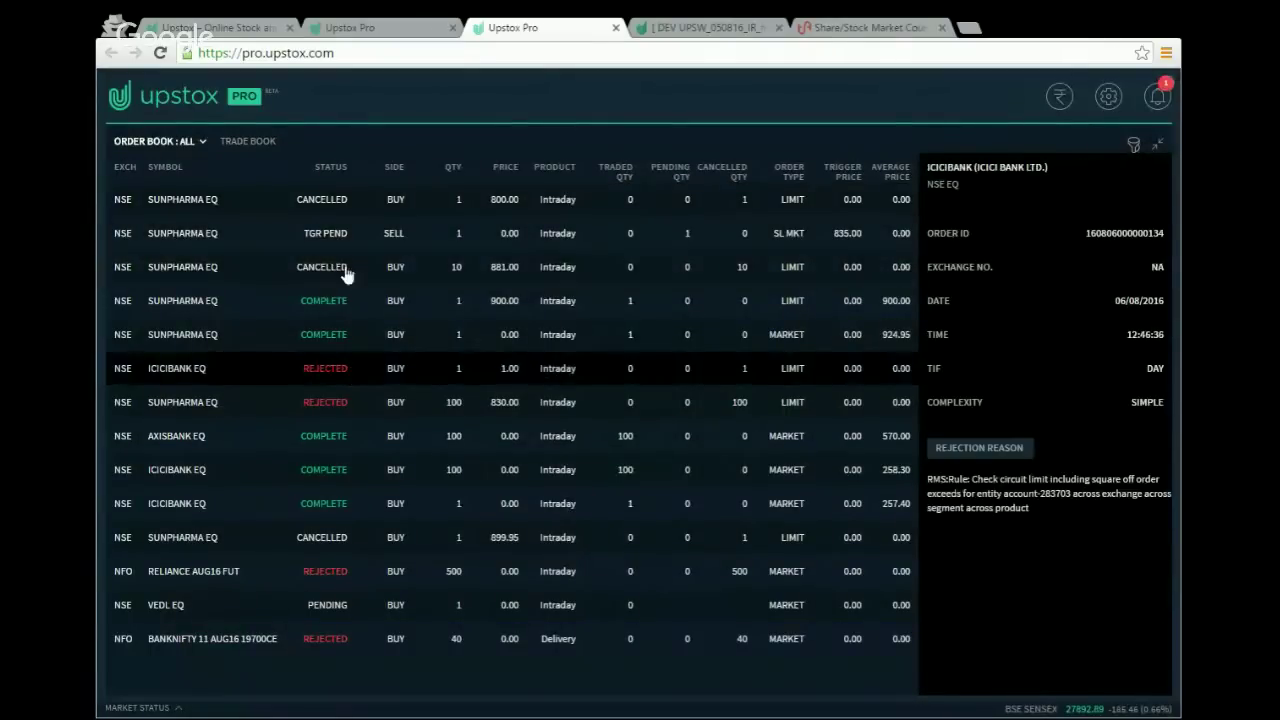
pyautogui.click(1163, 147)
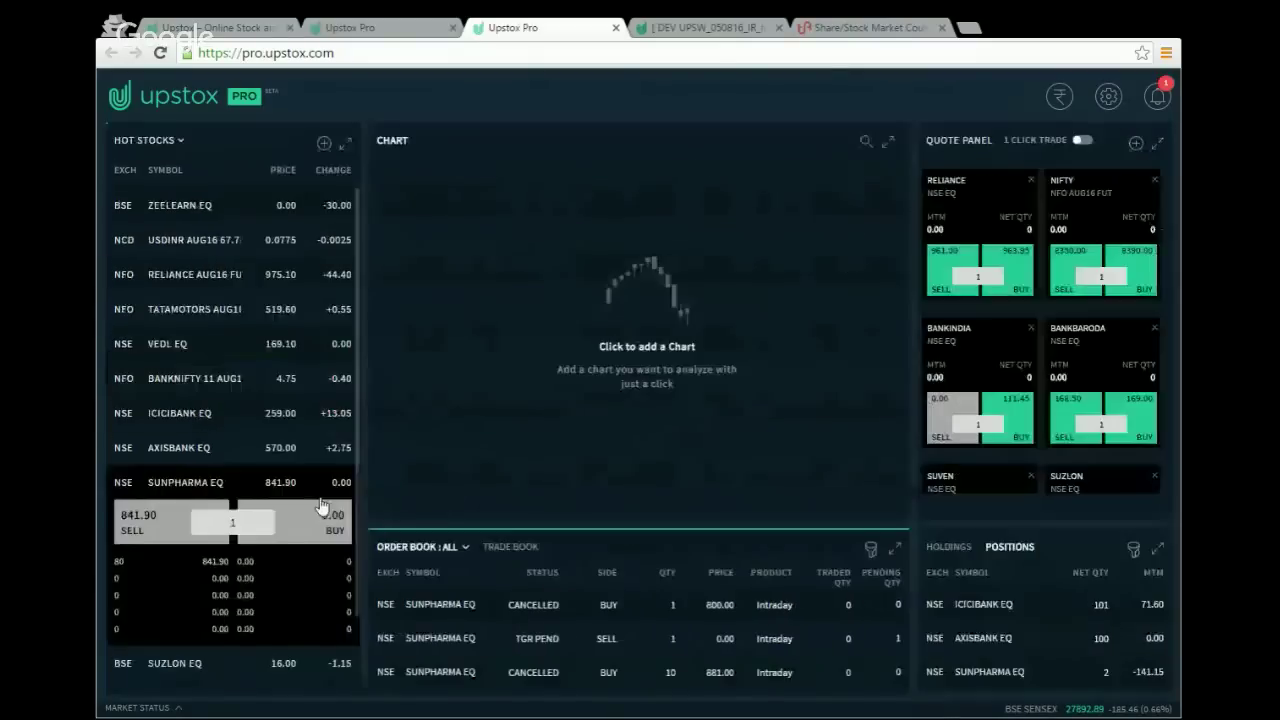
# - Open a SUNPHARMA buy form from Hot Stocks and set its complexity to CO
pyautogui.click(322, 507)
pyautogui.click(537, 230)
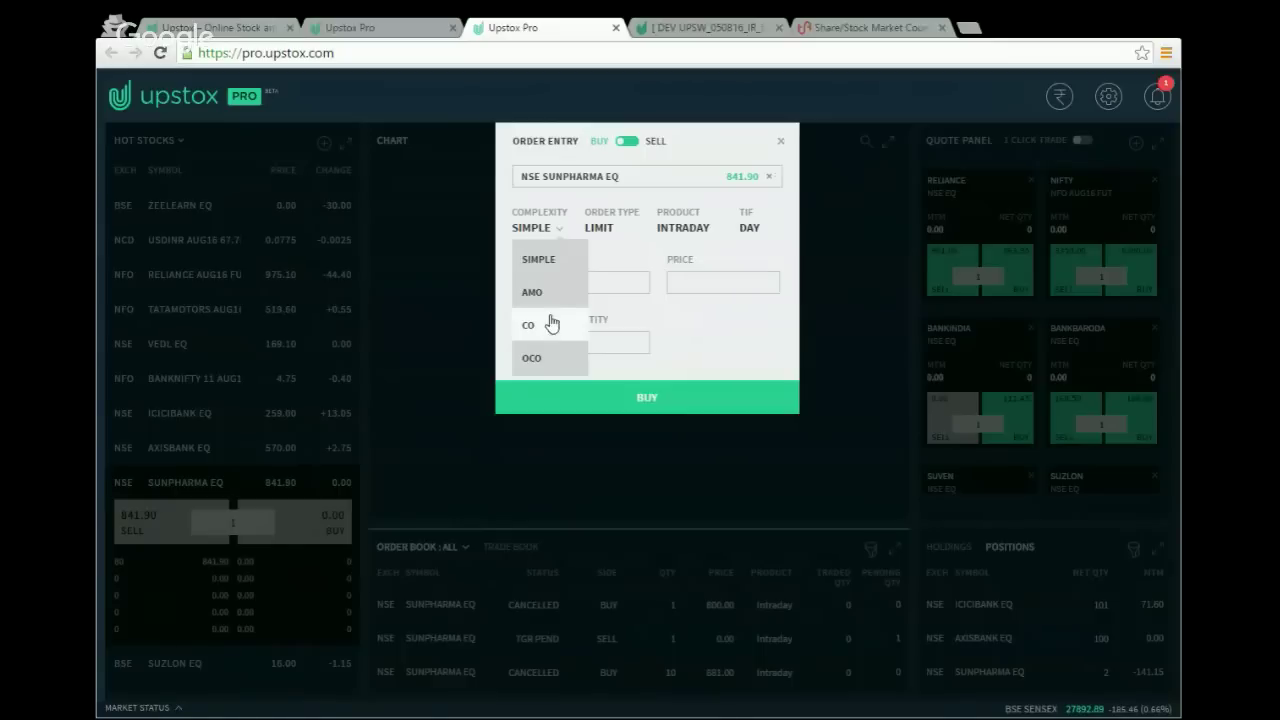
pyautogui.click(536, 326)
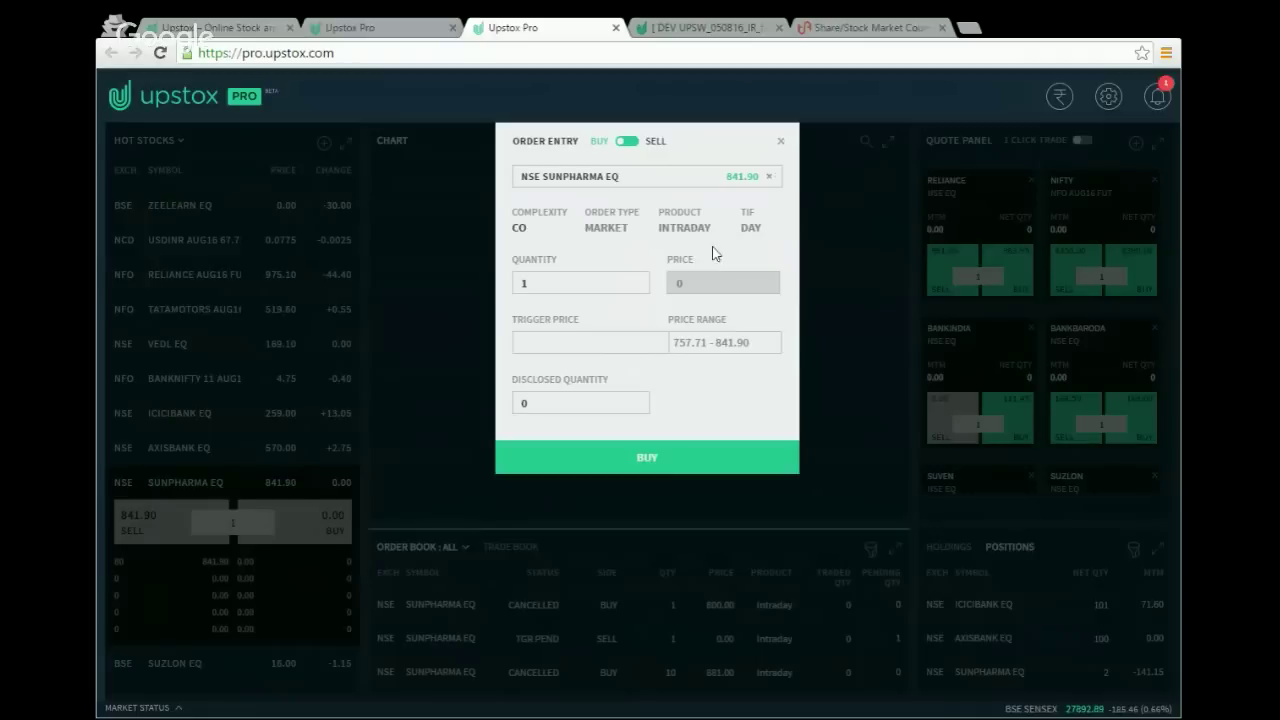
# - Focus the empty Trigger Price field, pointing out its label and the allowed price range
pyautogui.doubleClick(524, 283)
pyautogui.click(540, 342)
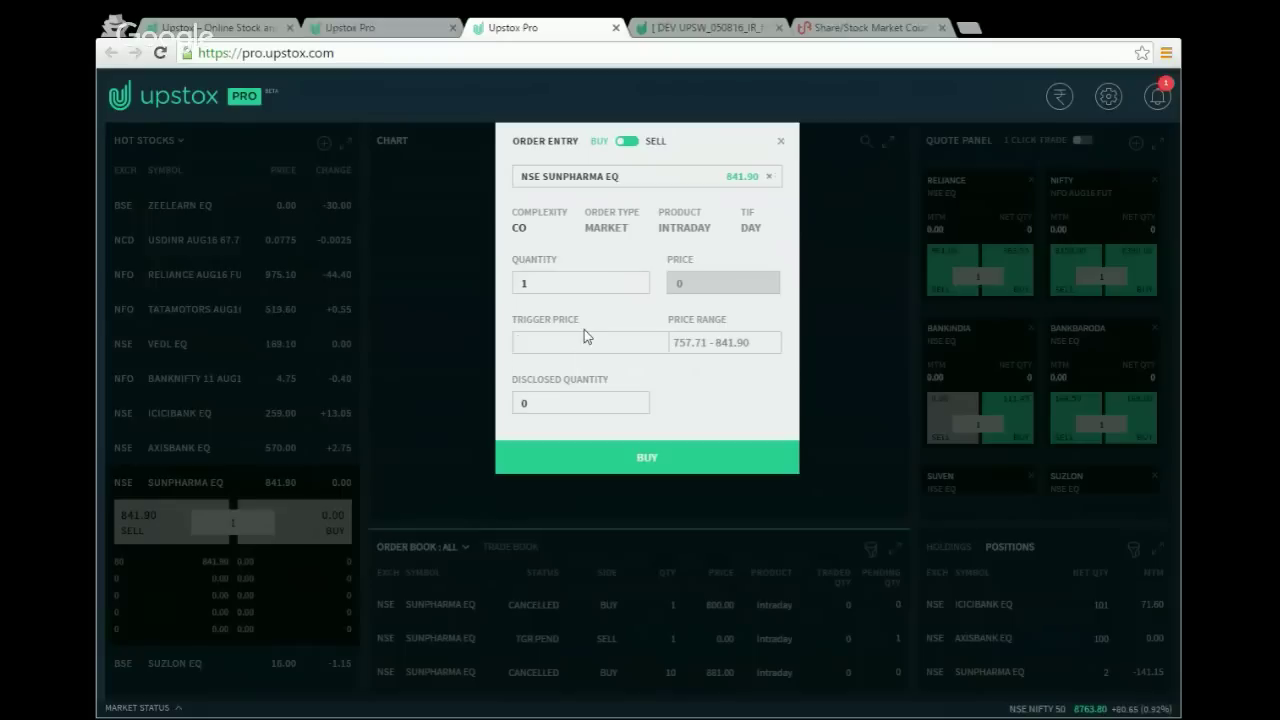
pyautogui.moveTo(580, 324); pyautogui.dragTo(514, 330)
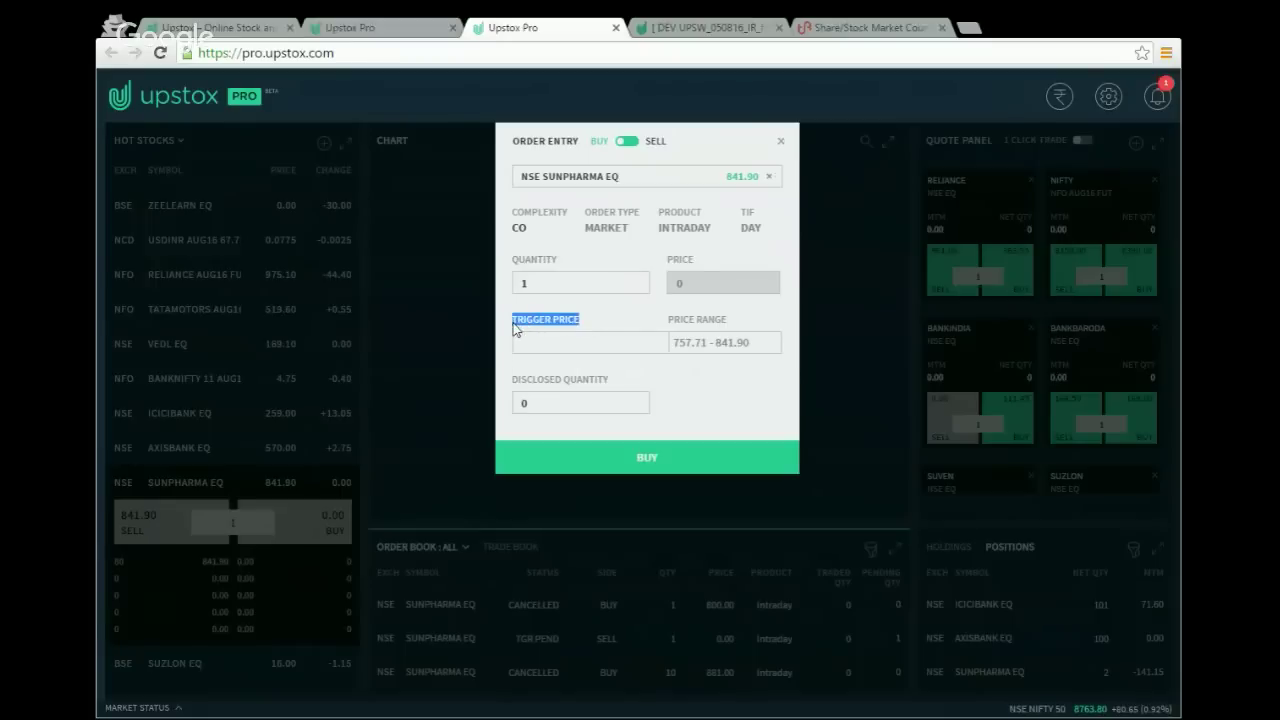
pyautogui.click(517, 343)
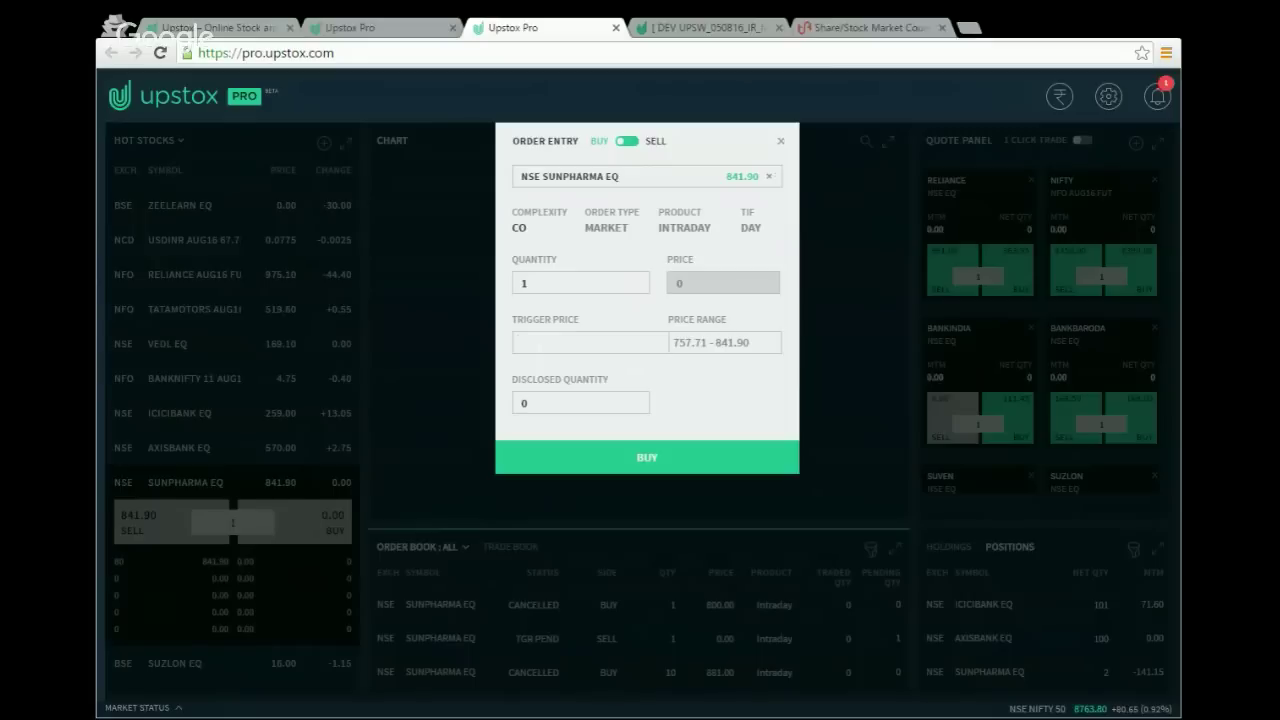
pyautogui.moveTo(673, 343); pyautogui.dragTo(750, 343)
pyautogui.click(517, 343)
pyautogui.moveTo(673, 342); pyautogui.dragTo(734, 342)
pyautogui.click(517, 342)
# - Enter trigger price 600 and submit, showing the out-of-range error
pyautogui.write('600')
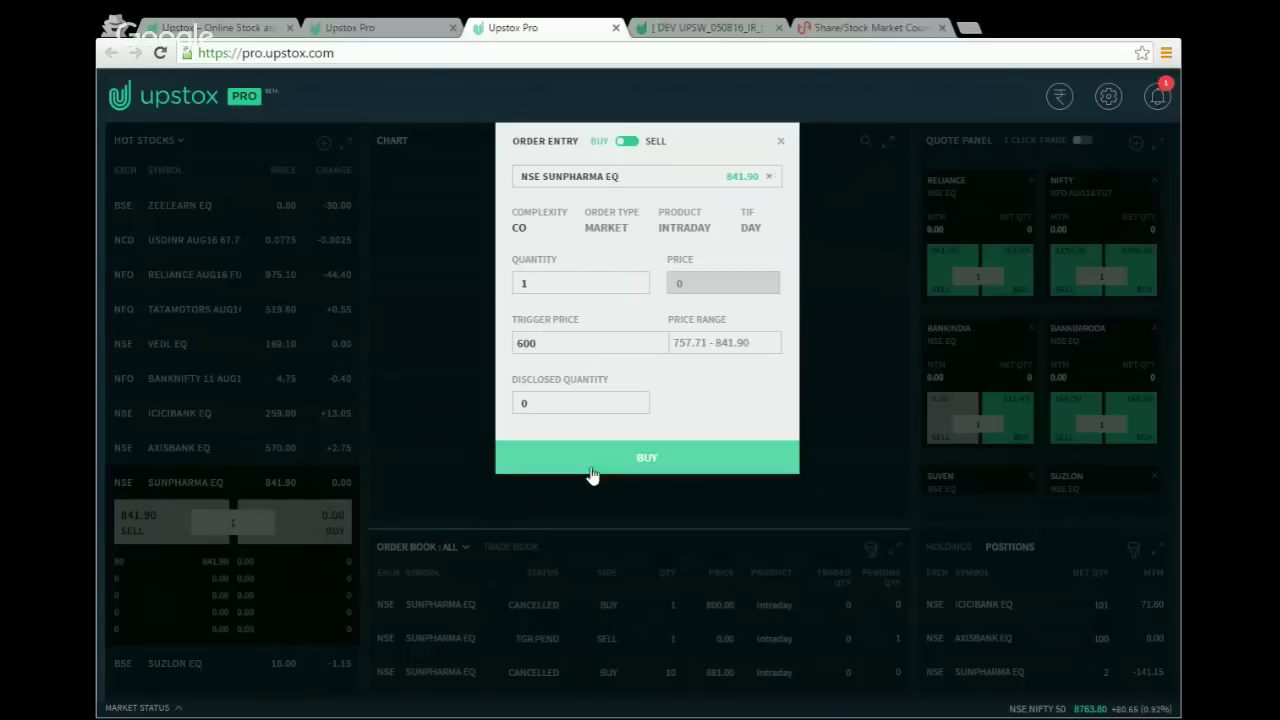
pyautogui.click(590, 466)
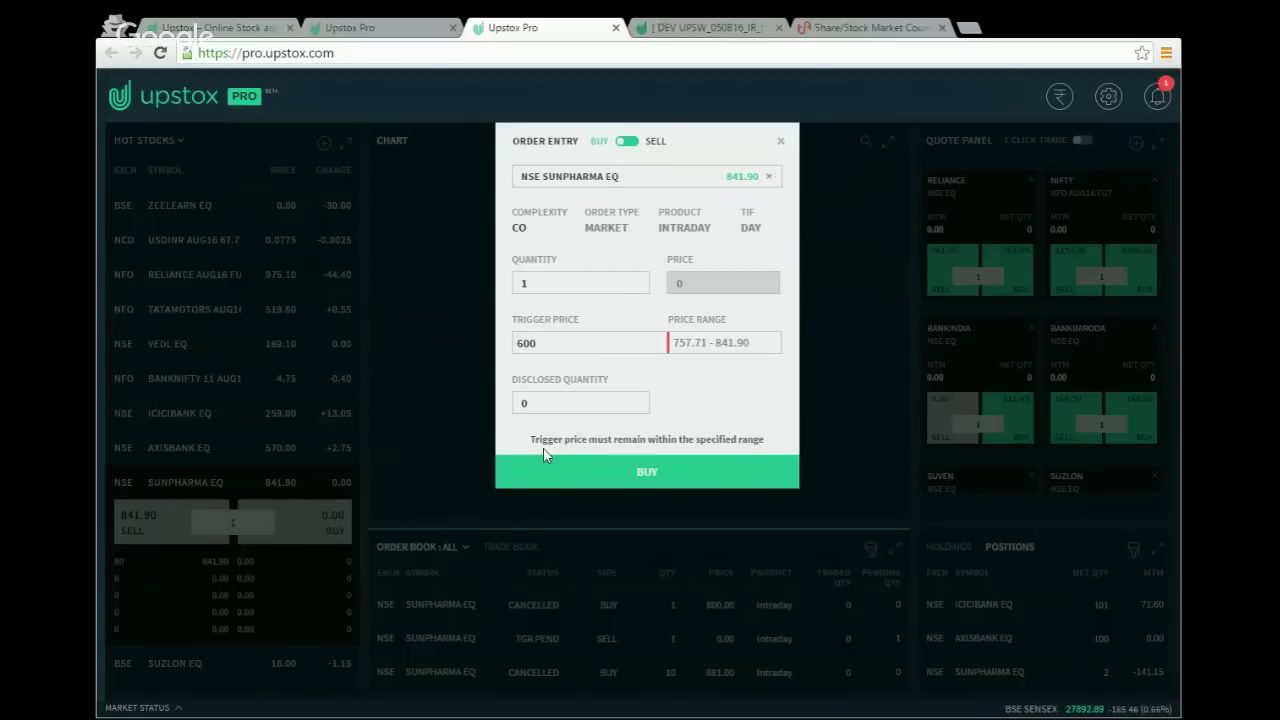
pyautogui.moveTo(531, 444); pyautogui.dragTo(771, 438)
pyautogui.click(670, 408)
# - Replace the trigger price with 830 and place the cover buy order
pyautogui.hotkey('ctrl', 'a')
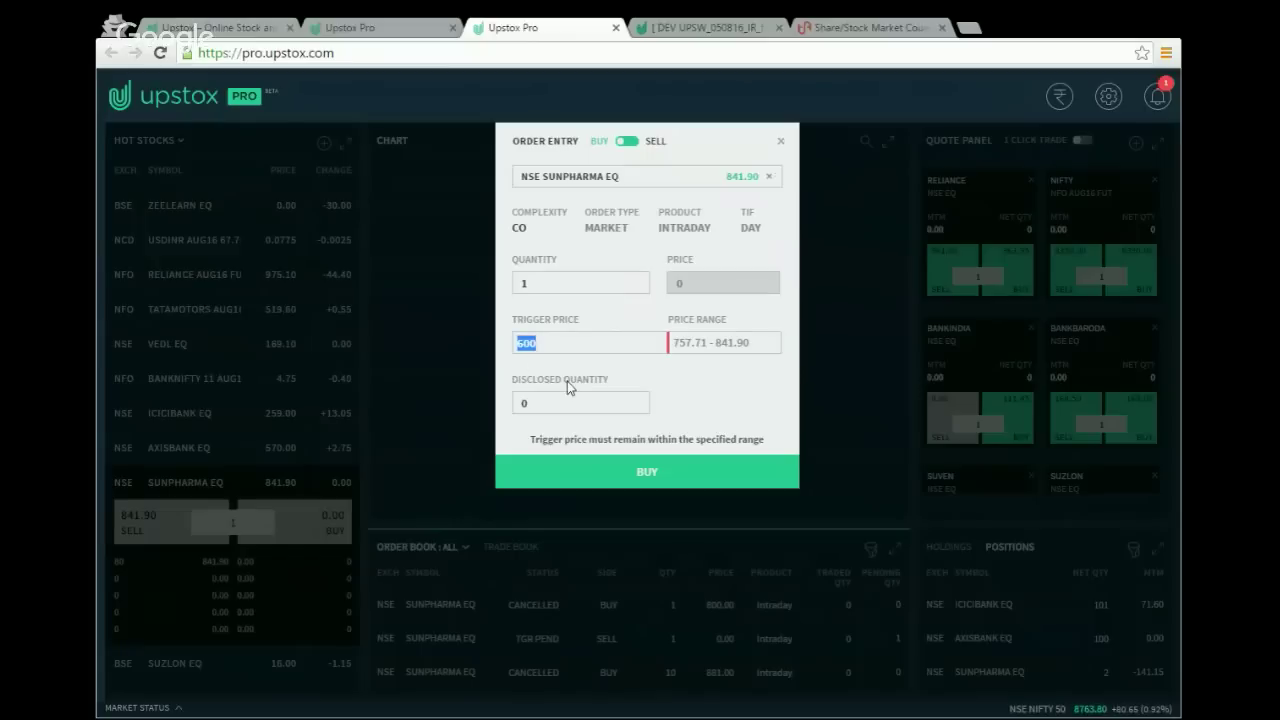
pyautogui.write('830')
pyautogui.click(613, 481)
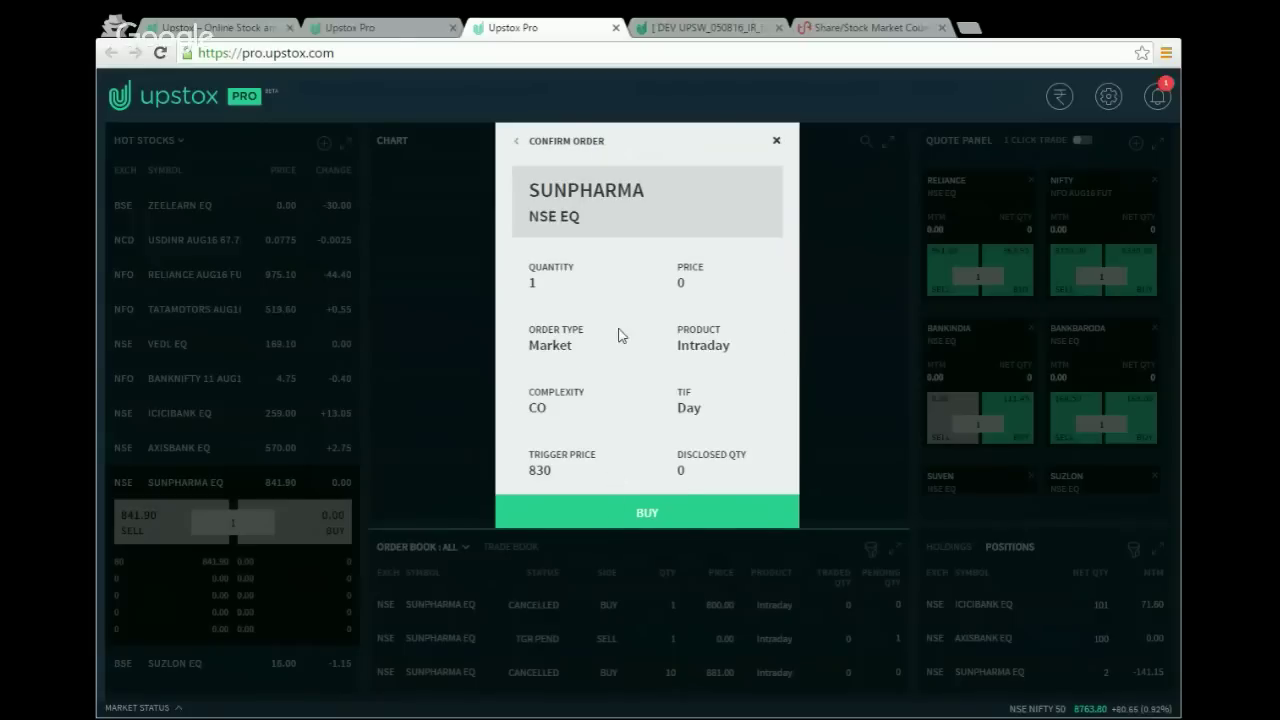
pyautogui.click(592, 512)
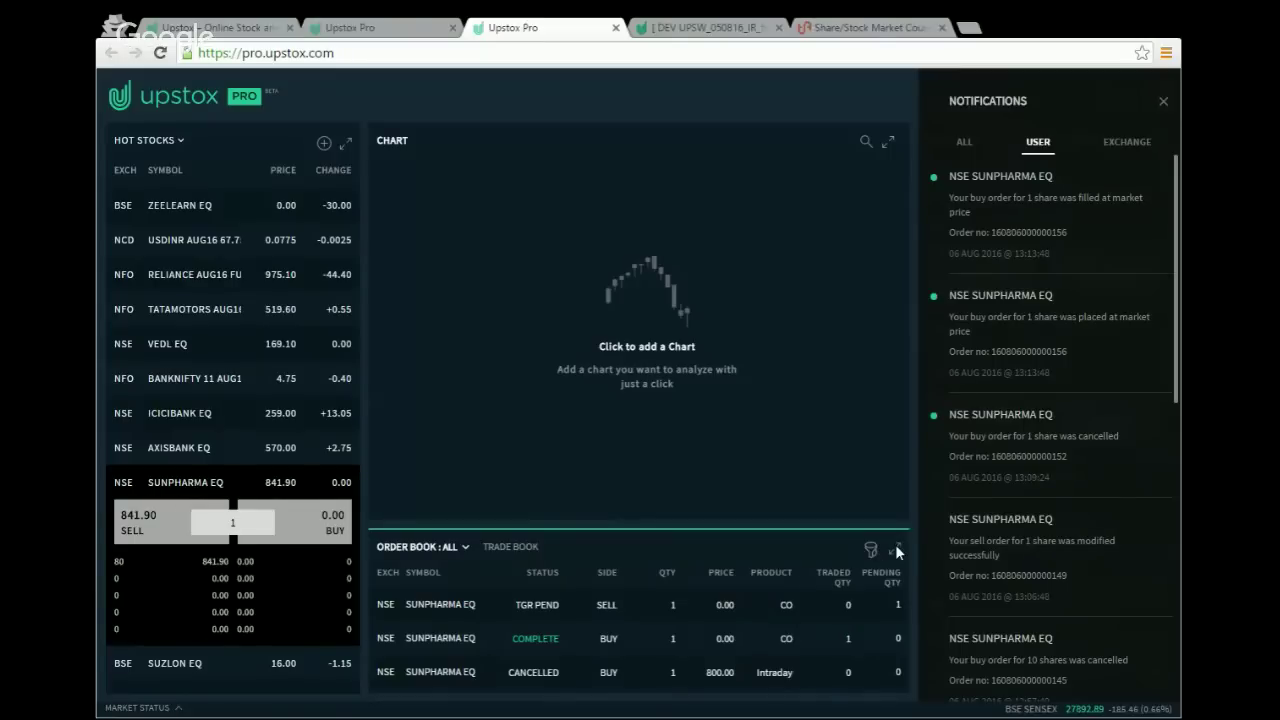
# - Select the browser page address, then deselect it by clicking back on the page
pyautogui.click(458, 53)
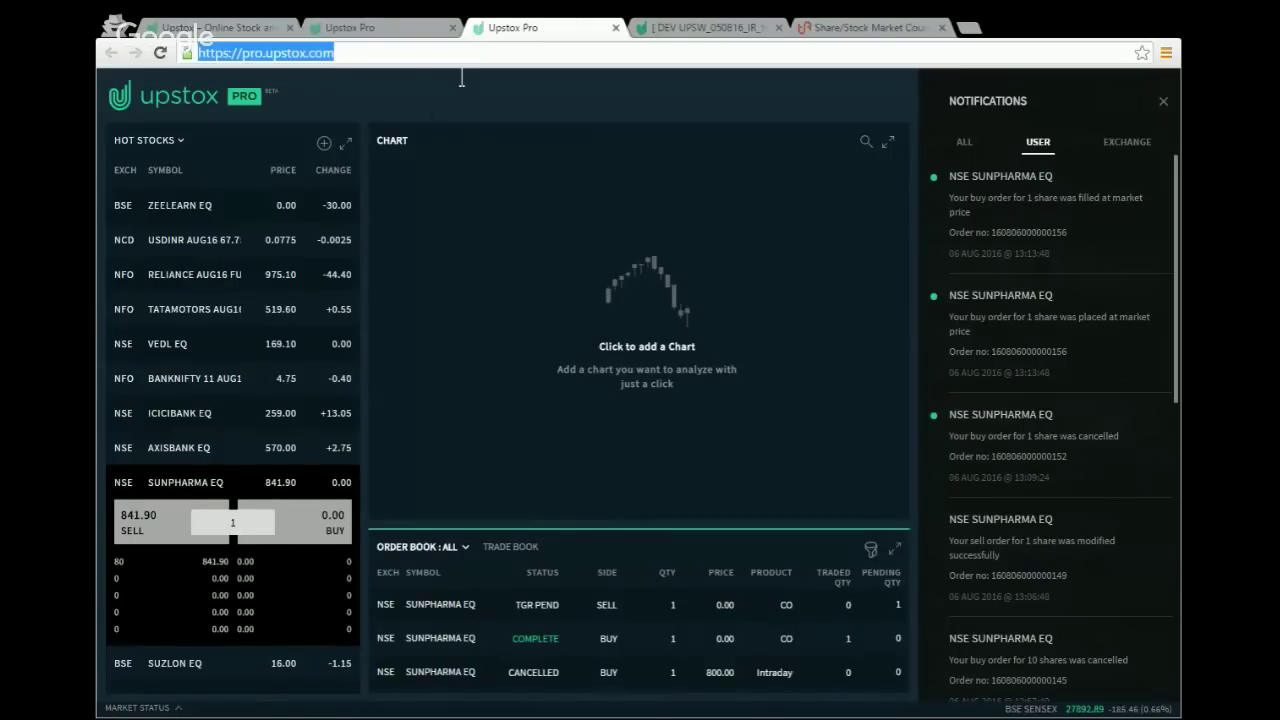
pyautogui.click(895, 550)
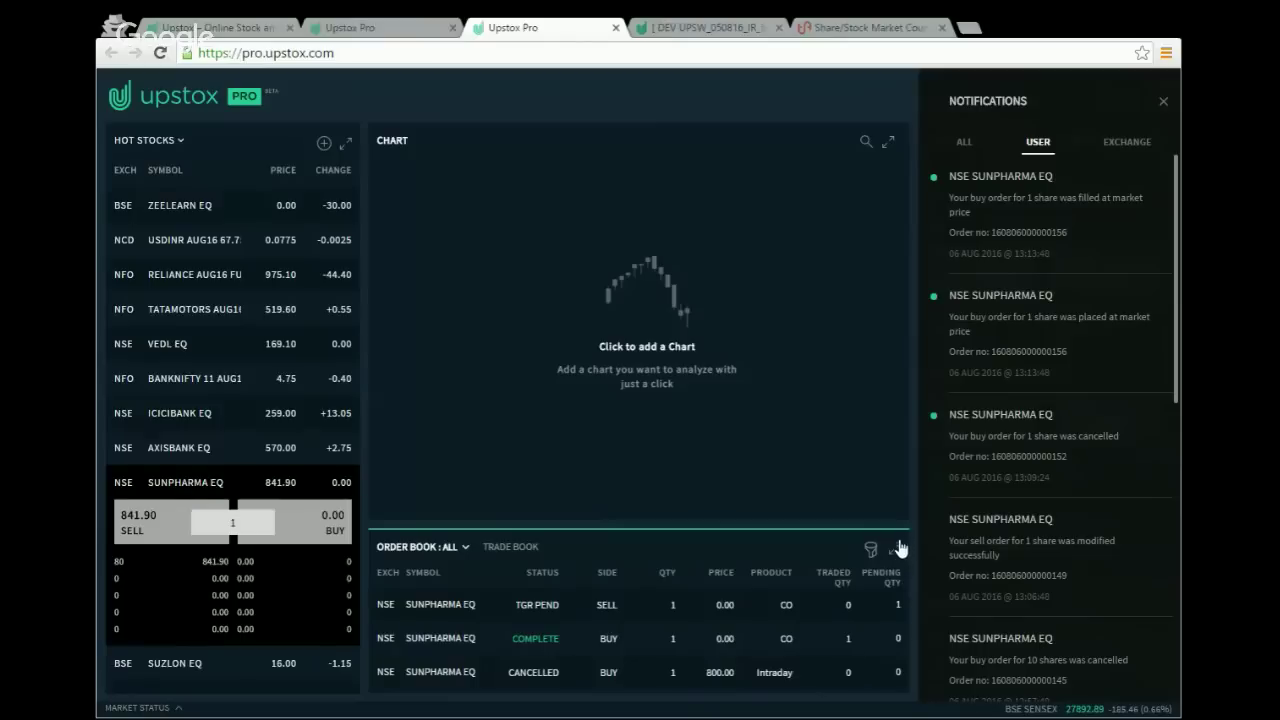
# - Expand the order book, view the filled CO buy's details, and bring up actions for the 830 stop-loss sell
pyautogui.doubleClick(782, 551)
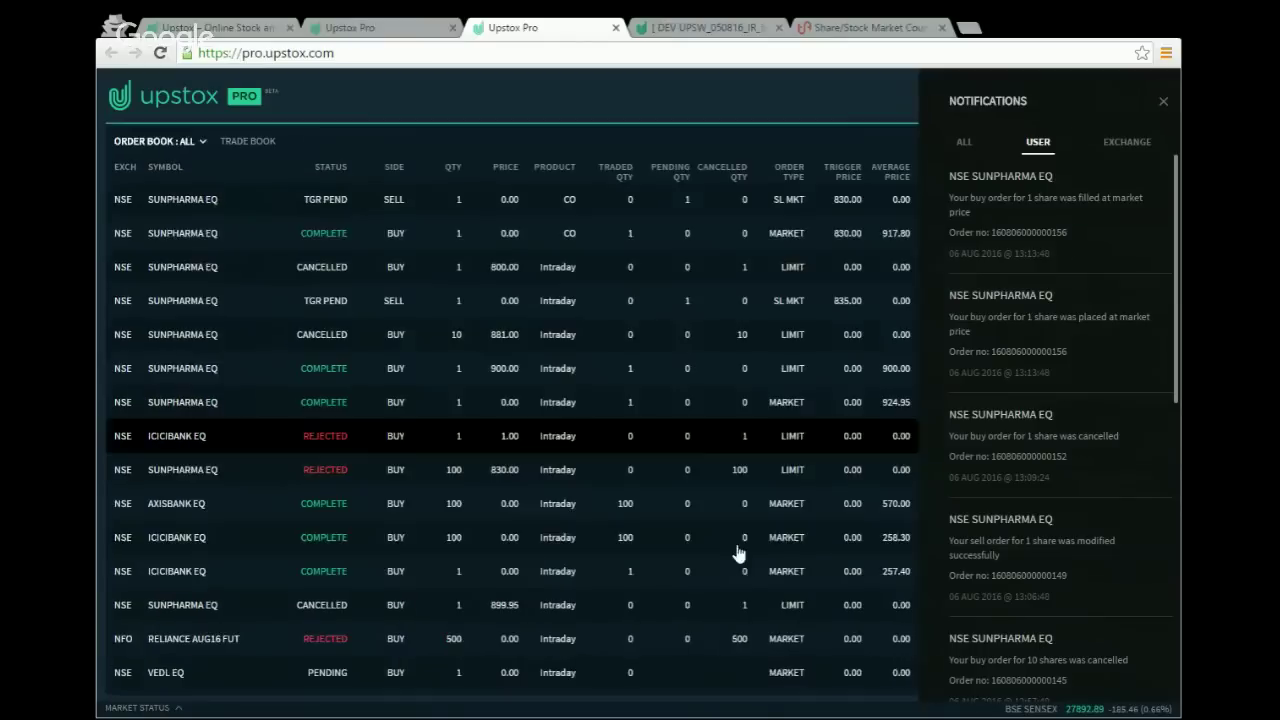
pyautogui.click(400, 233)
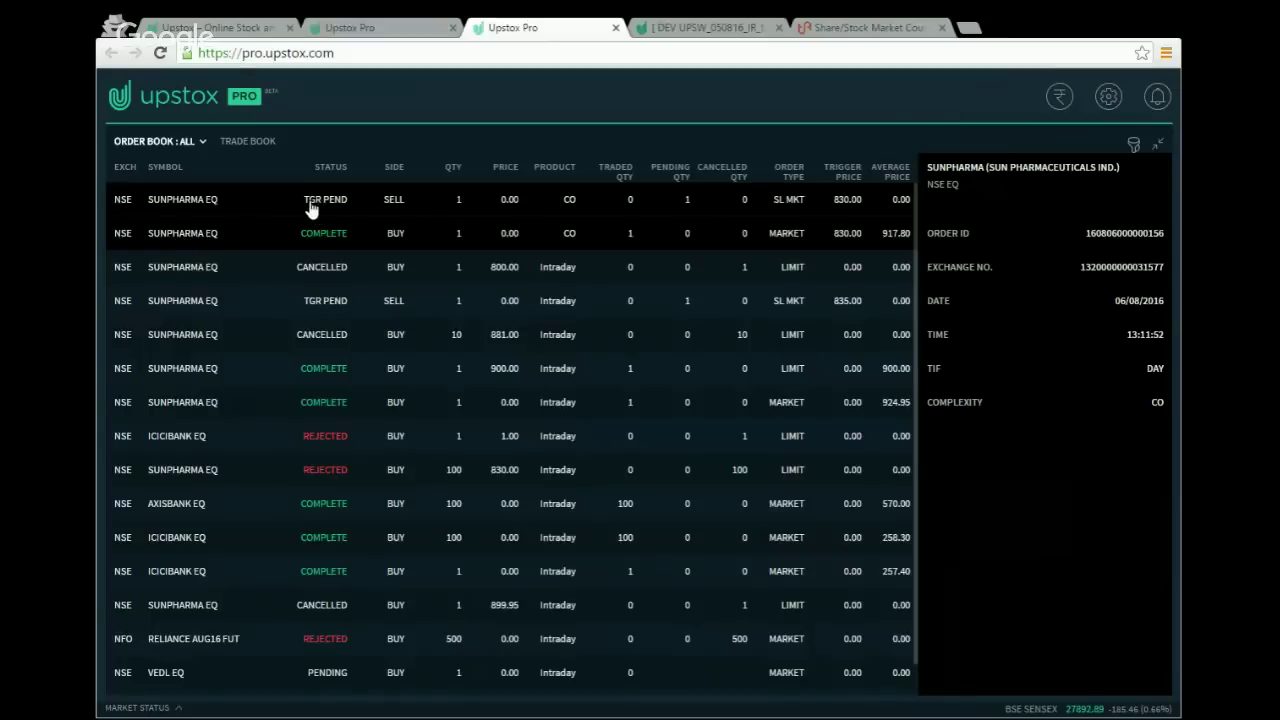
pyautogui.rightClick(317, 205)
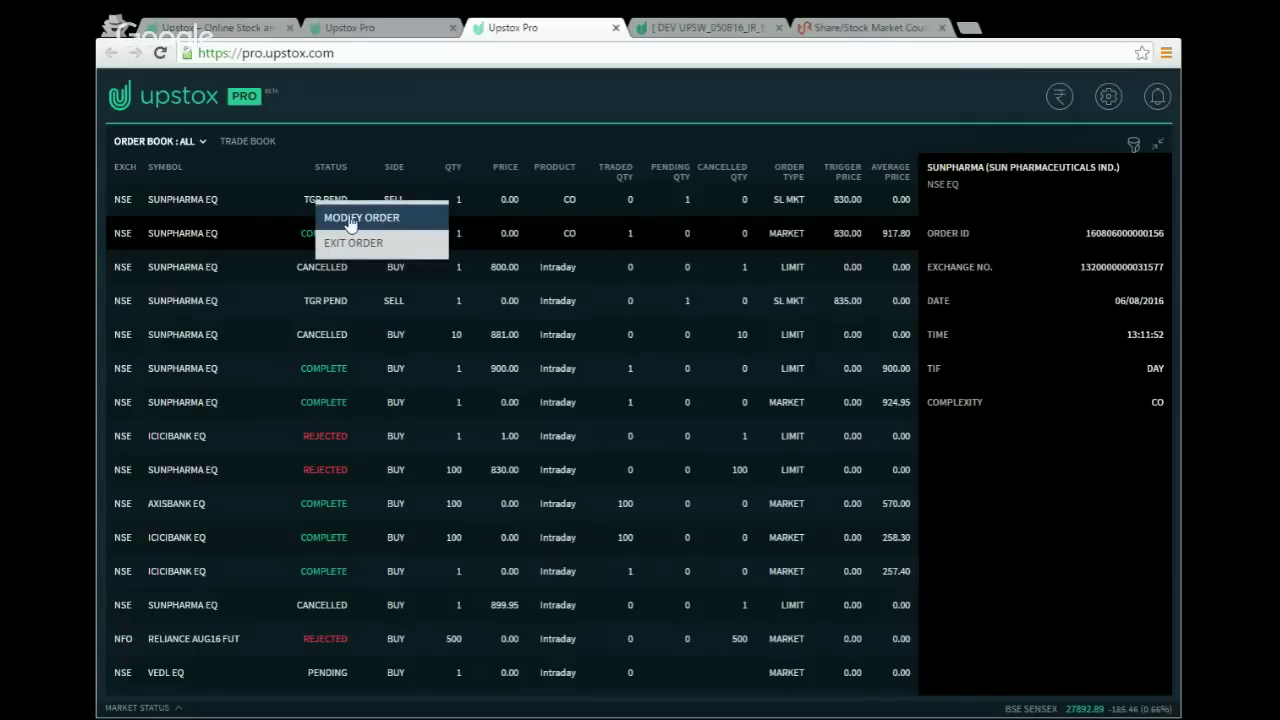
pyautogui.click(351, 226)
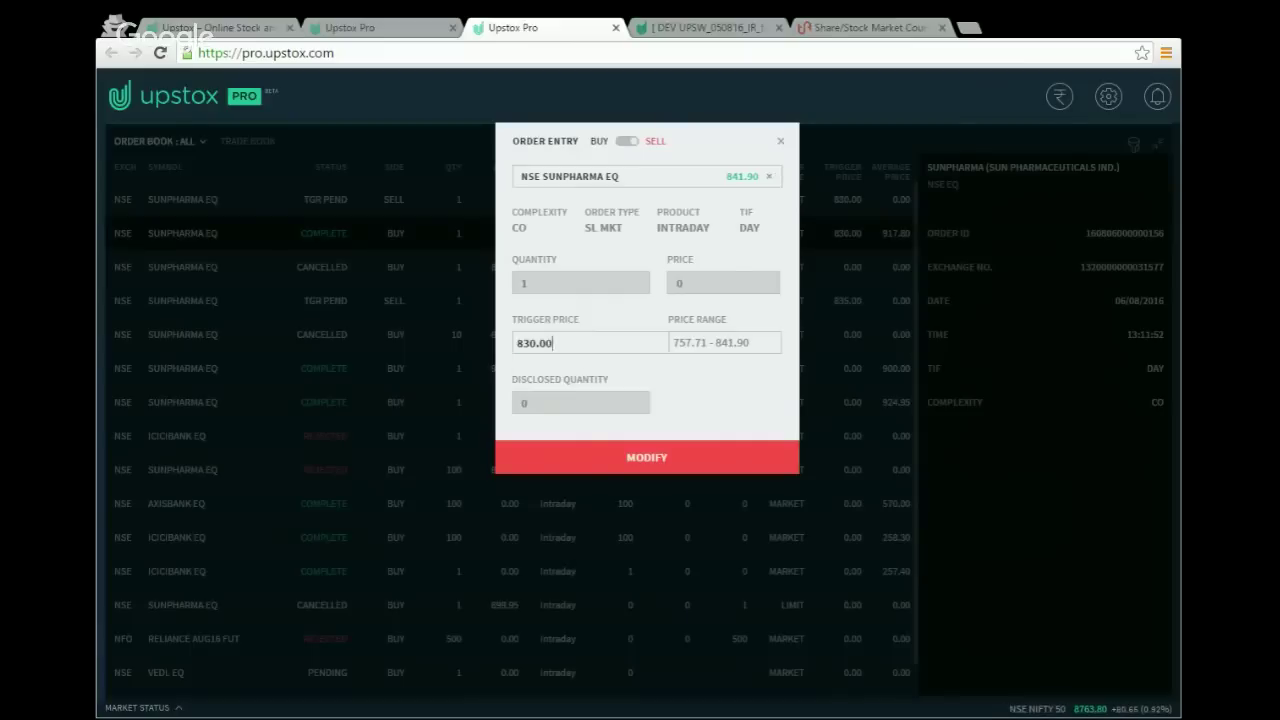
pyautogui.moveTo(554, 343); pyautogui.dragTo(510, 345)
pyautogui.click(783, 142)
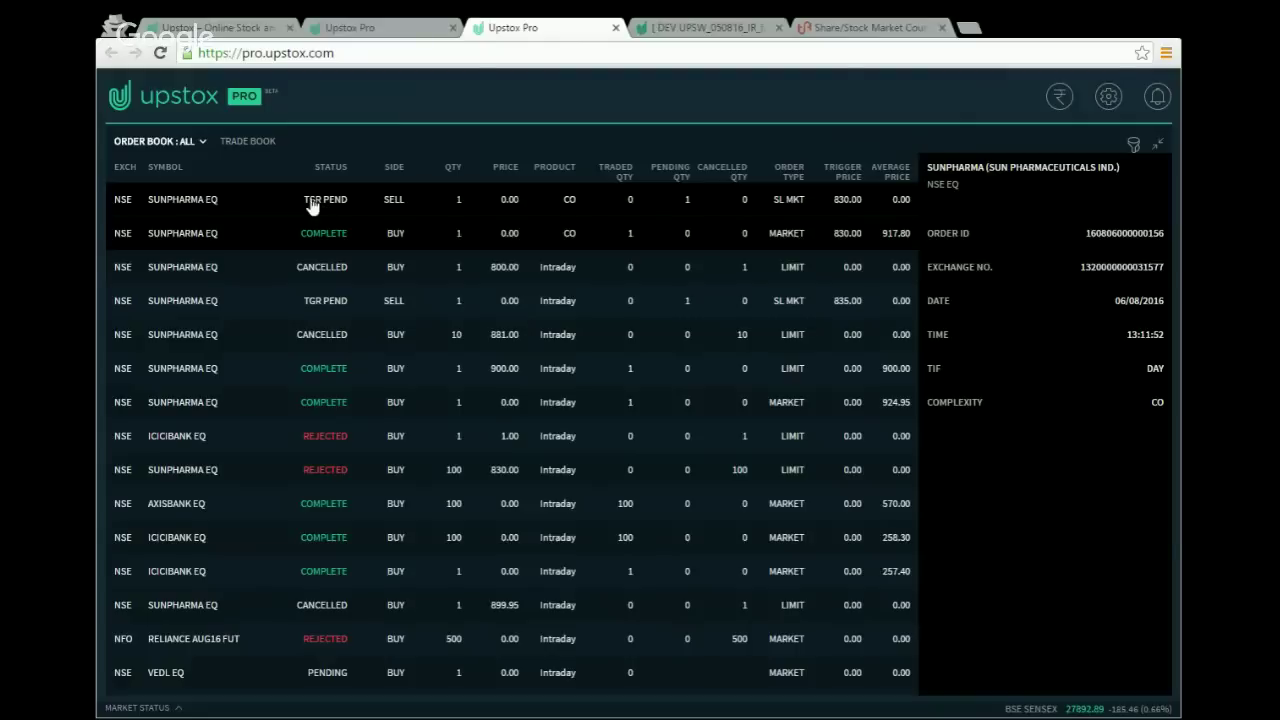
# - Exit the SUNPHARMA CO order at market price and confirm with YES
pyautogui.click(326, 207)
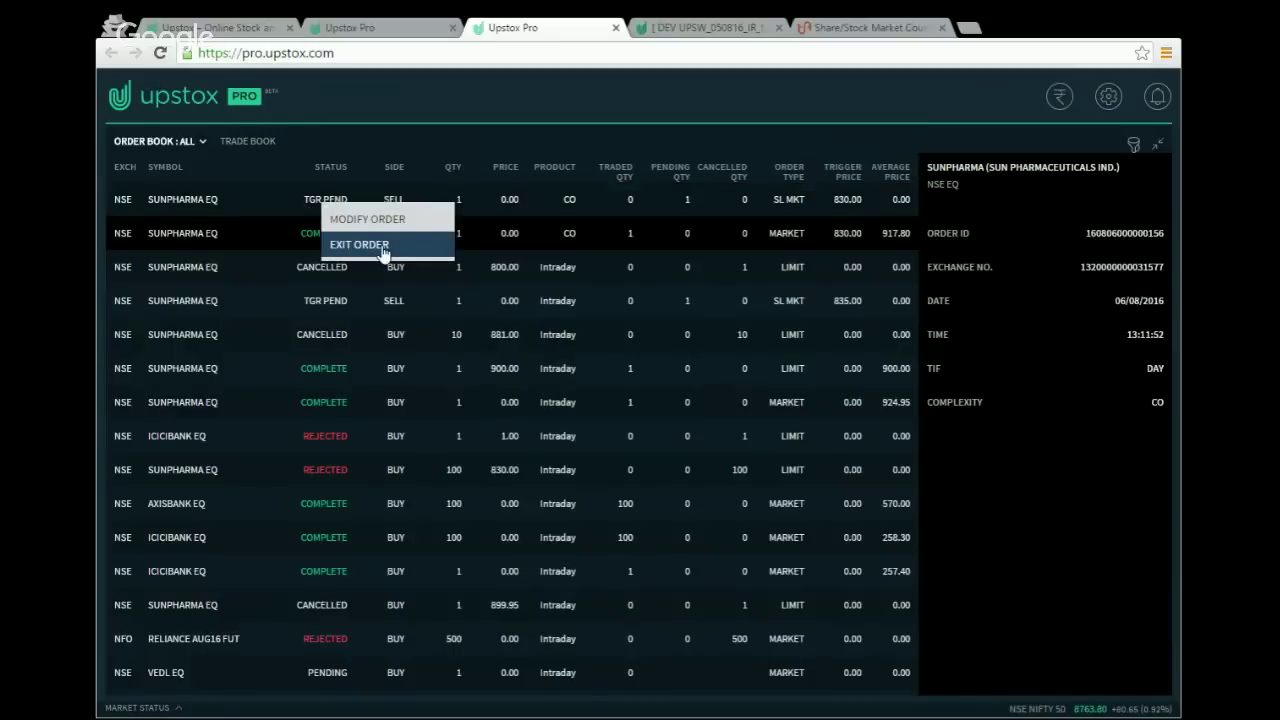
pyautogui.click(310, 199)
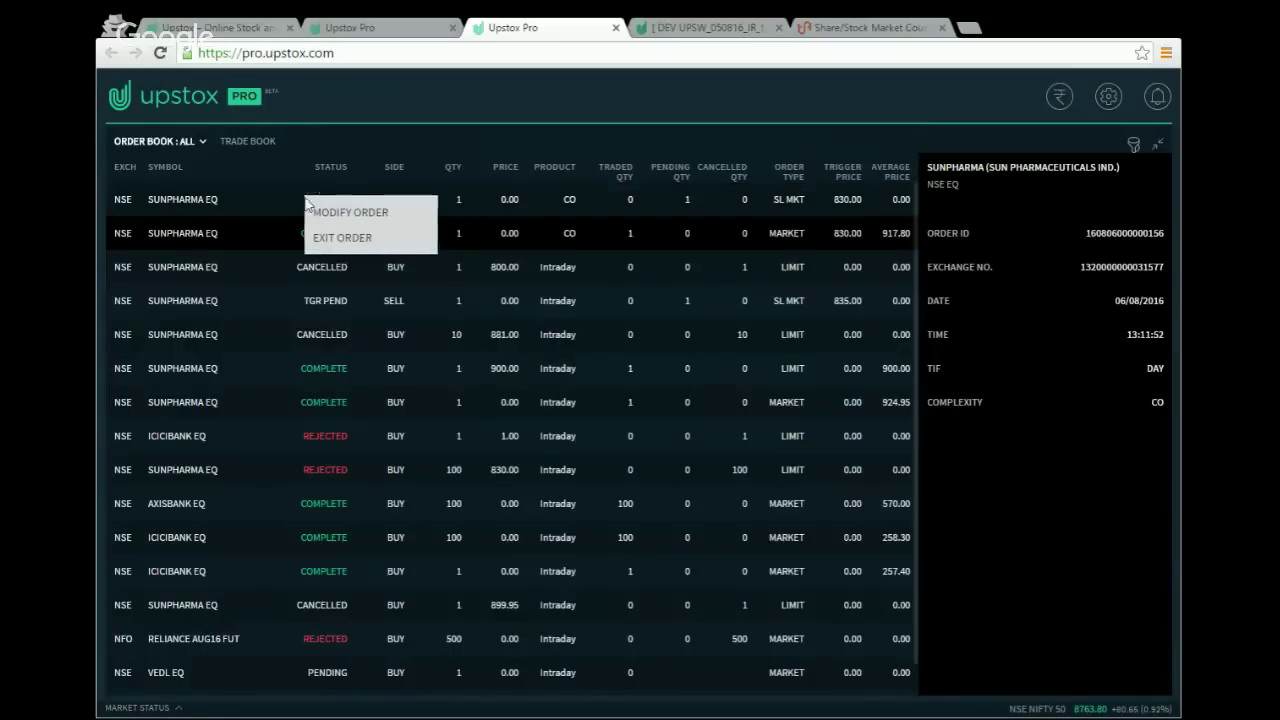
pyautogui.click(358, 242)
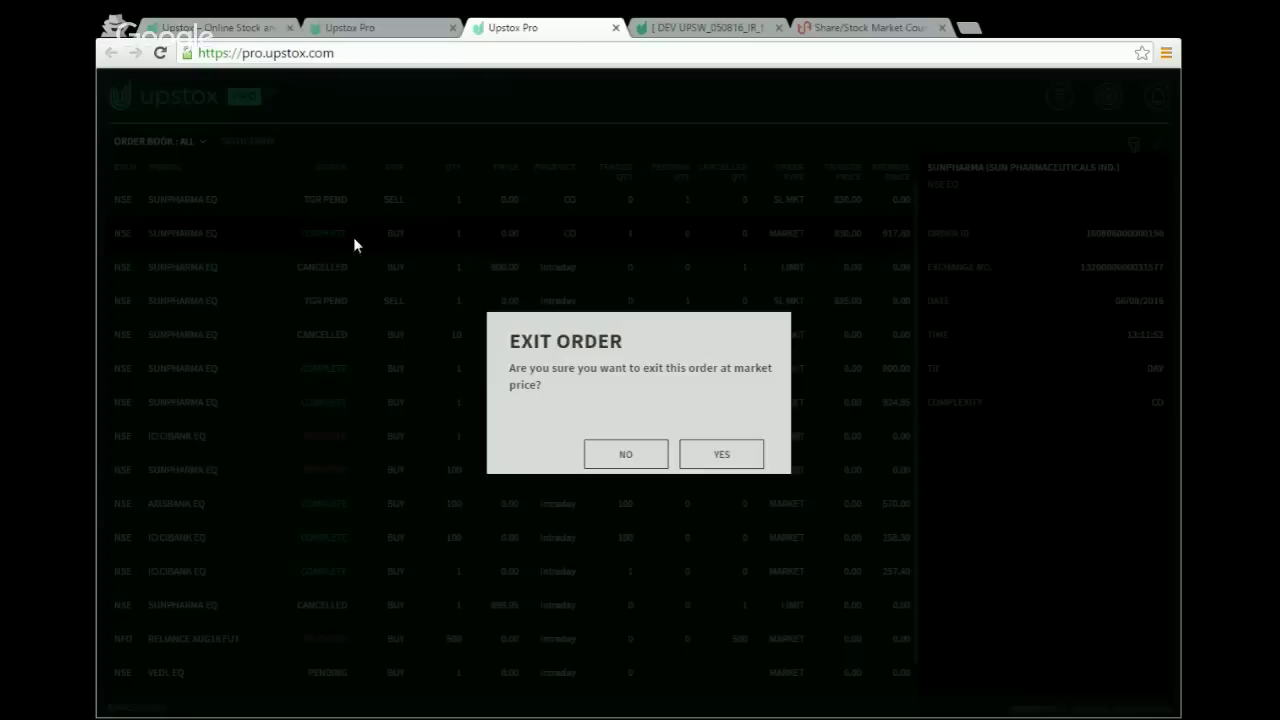
pyautogui.click(733, 462)
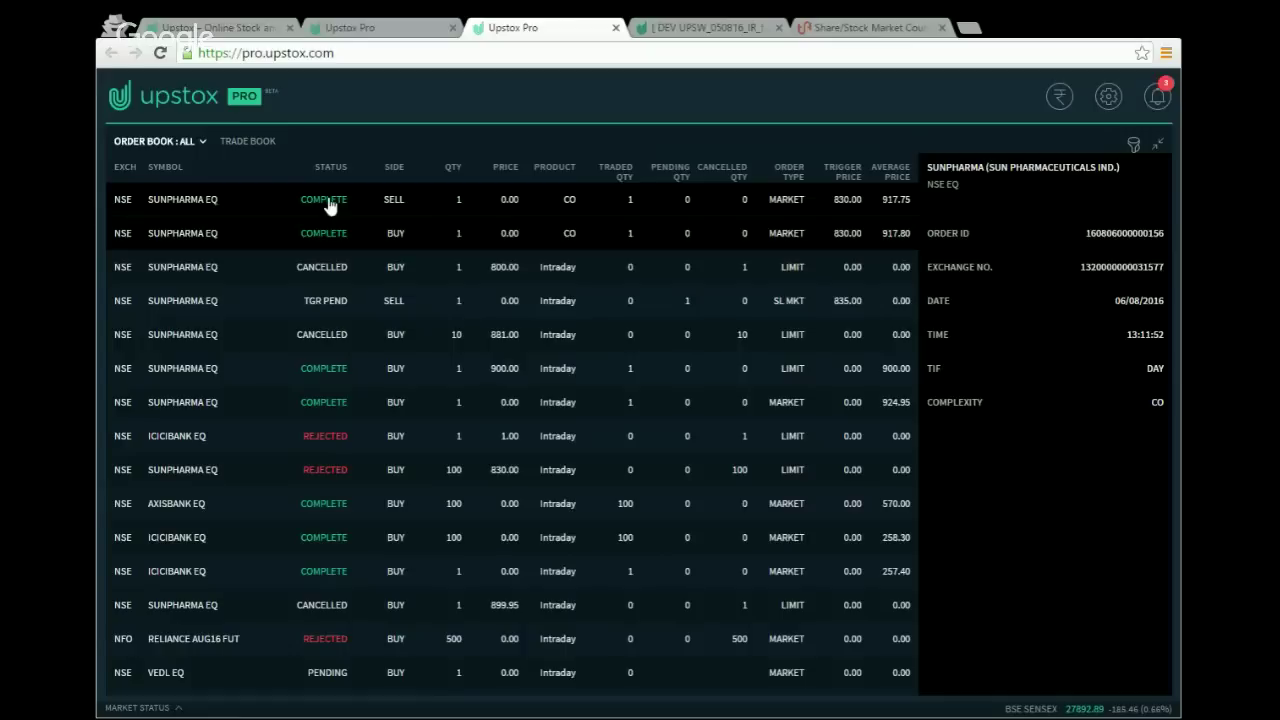
# - Collapse the order book and start a new SUNPHARMA buy from Hot Stocks
pyautogui.click(1168, 145)
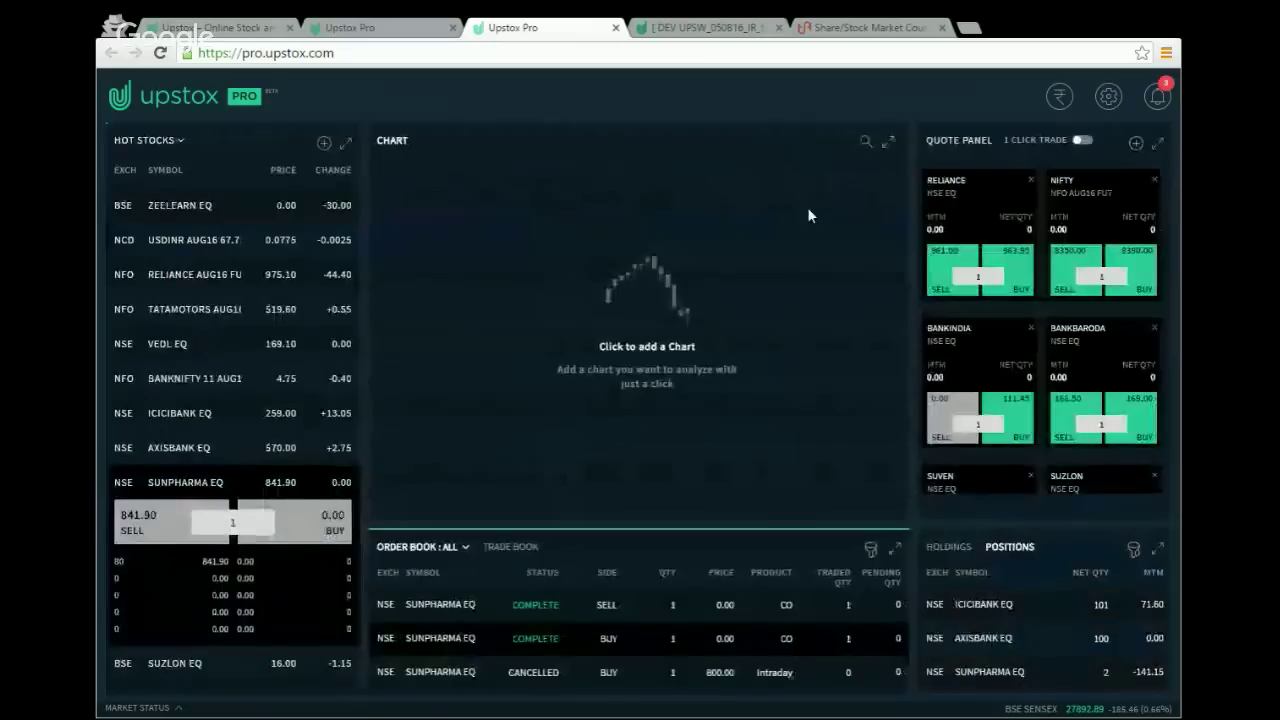
pyautogui.click(317, 530)
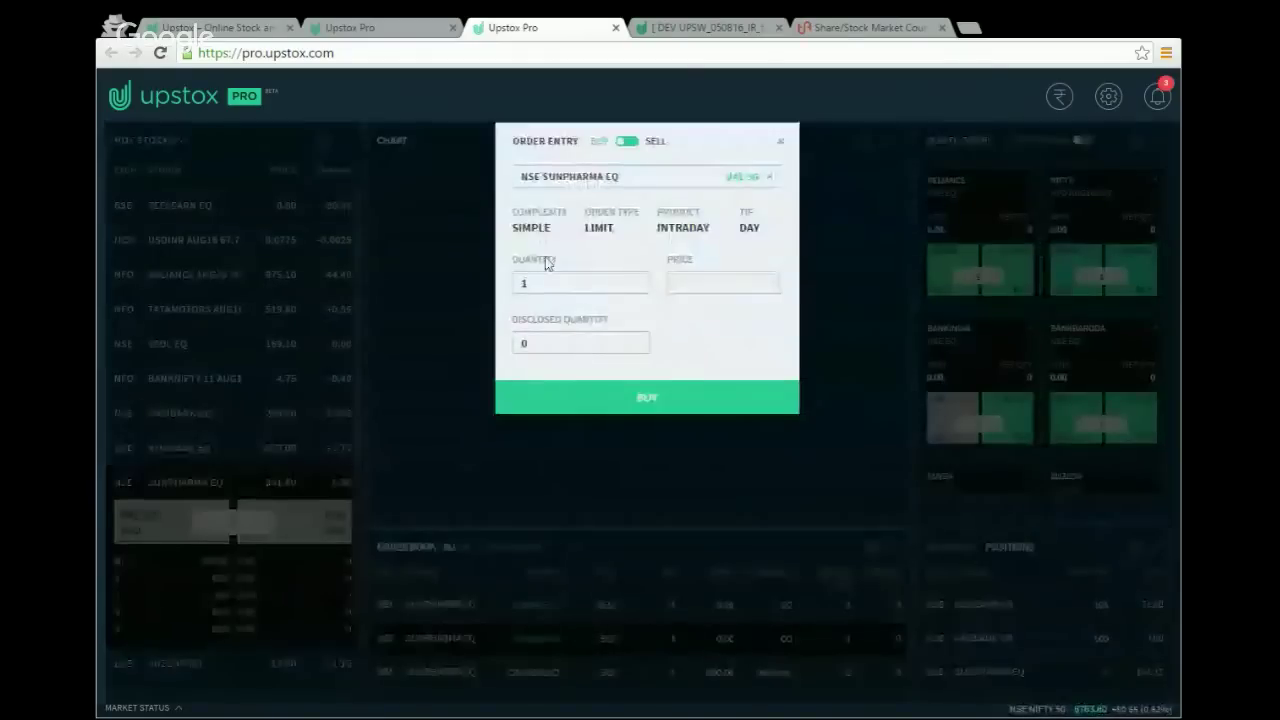
pyautogui.click(549, 230)
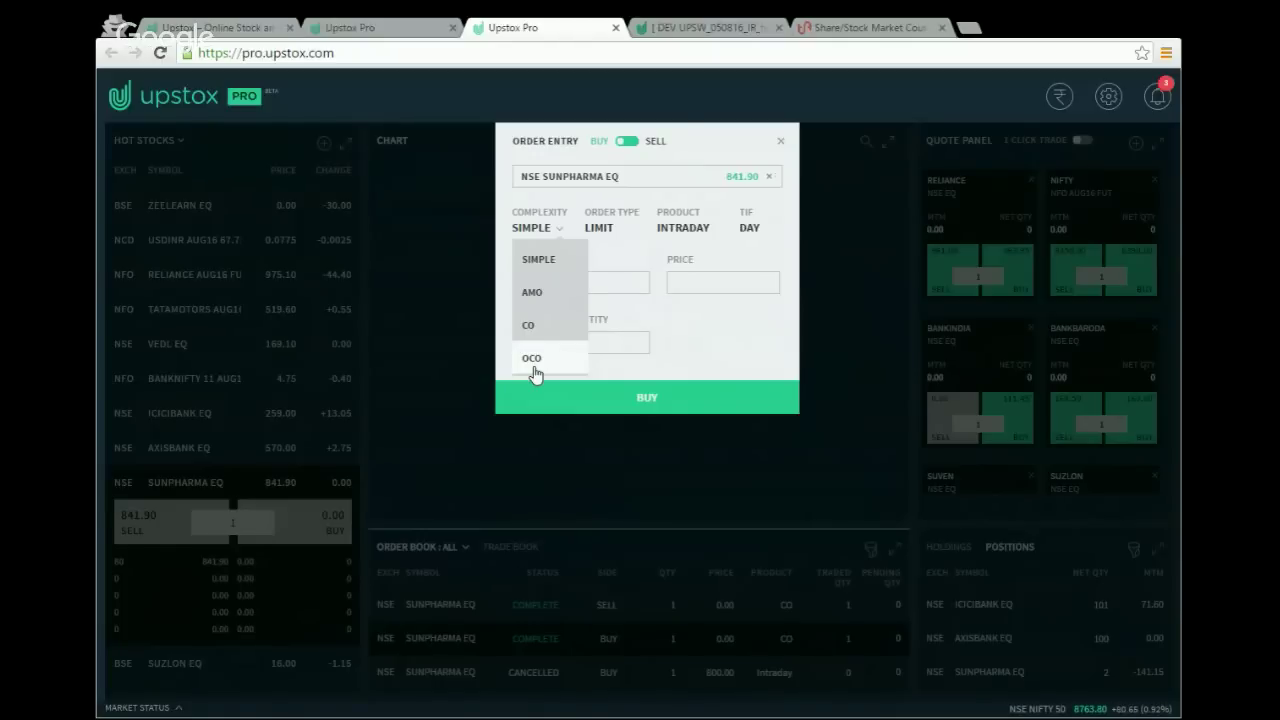
# - Choose OCO as the SUNPHARMA buy order's complexity
pyautogui.click(531, 362)
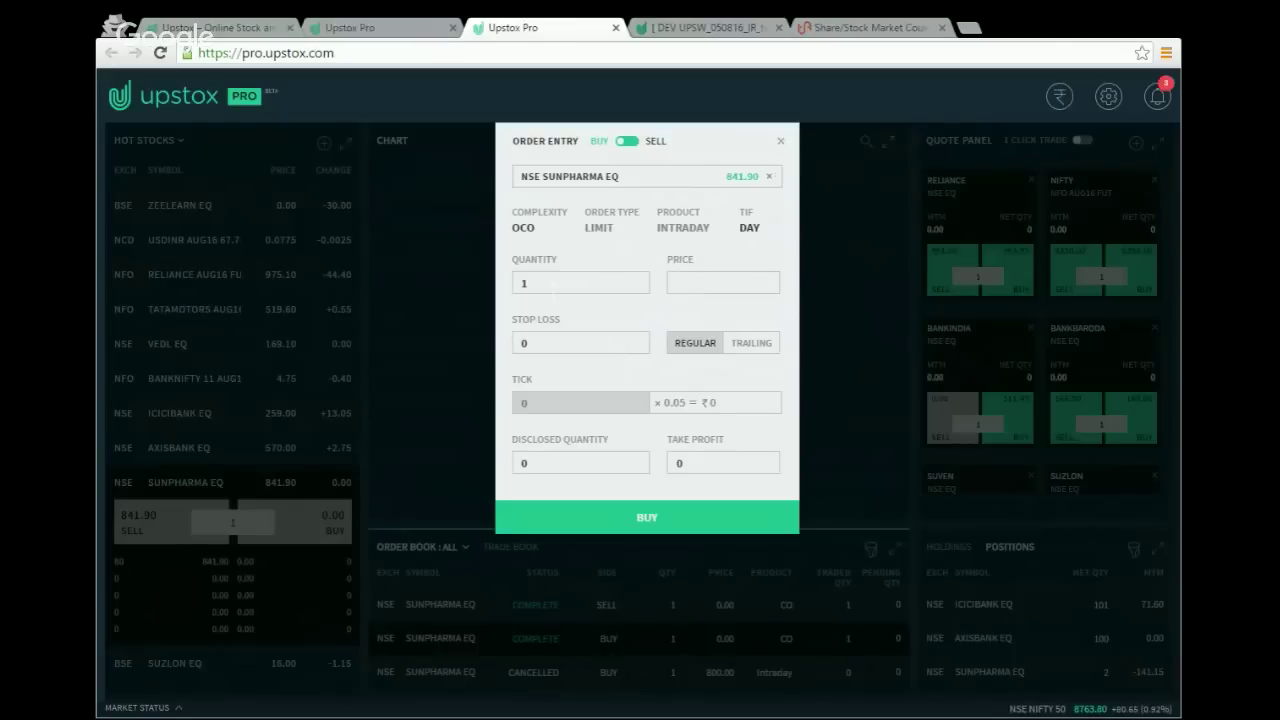
# - Enter a limit price of 841 for the OCO buy
pyautogui.click(672, 278)
pyautogui.moveTo(510, 319); pyautogui.dragTo(568, 330)
pyautogui.moveTo(664, 440); pyautogui.dragTo(747, 441)
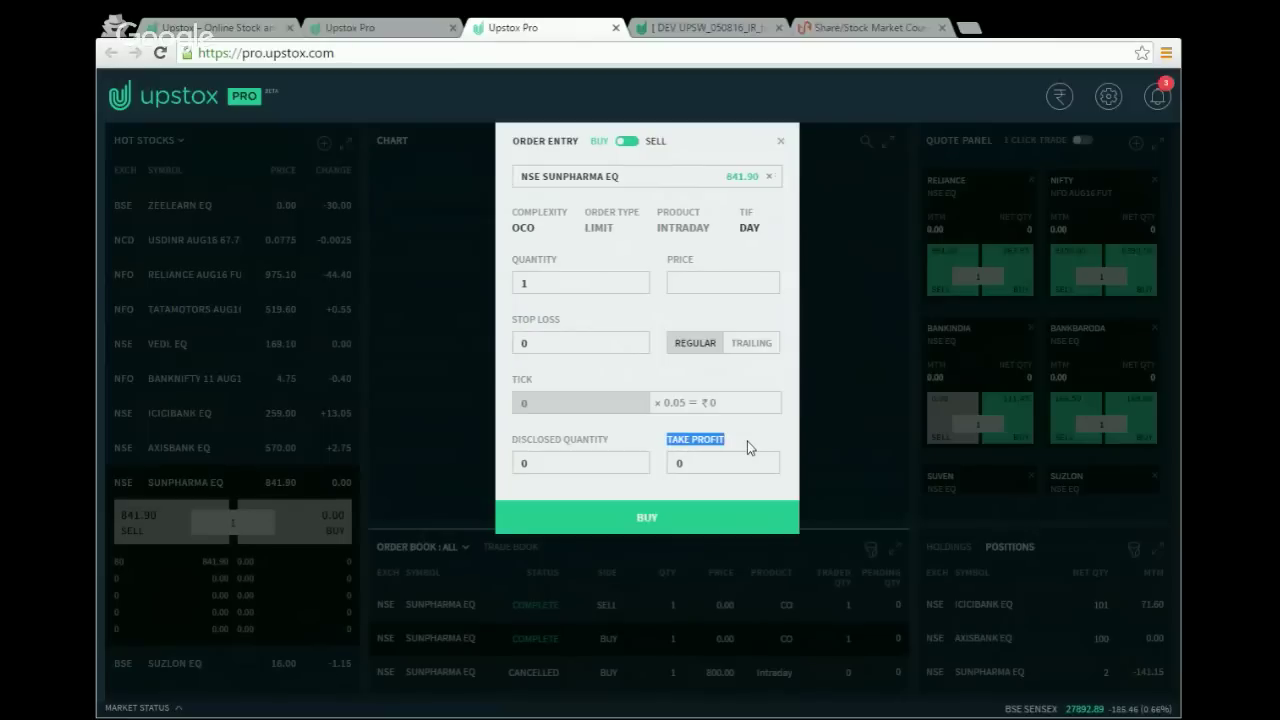
pyautogui.click(628, 300)
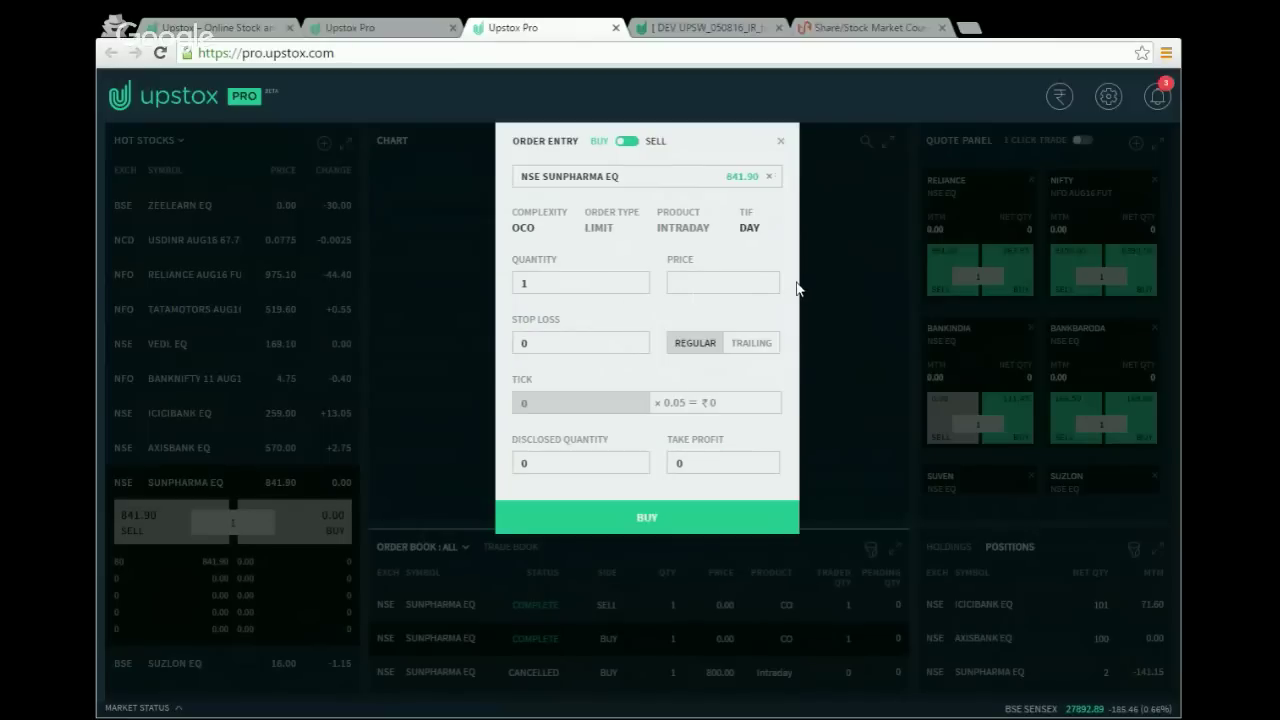
pyautogui.write('841')
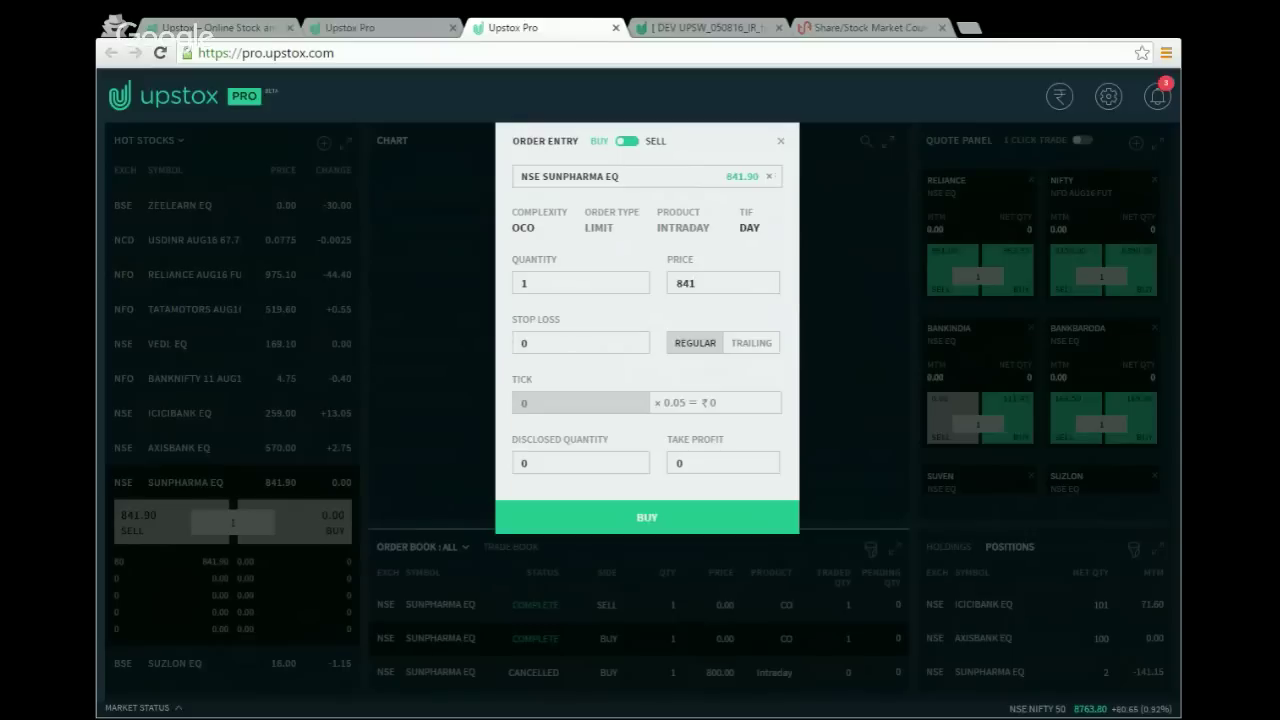
# - Replace the default stop loss with 11 and set take profit to 20
pyautogui.click(524, 344)
pyautogui.press('BackSpace')
pyautogui.doubleClick(690, 283)
pyautogui.click(608, 336)
pyautogui.write('11')
pyautogui.click(680, 463)
pyautogui.write('20')
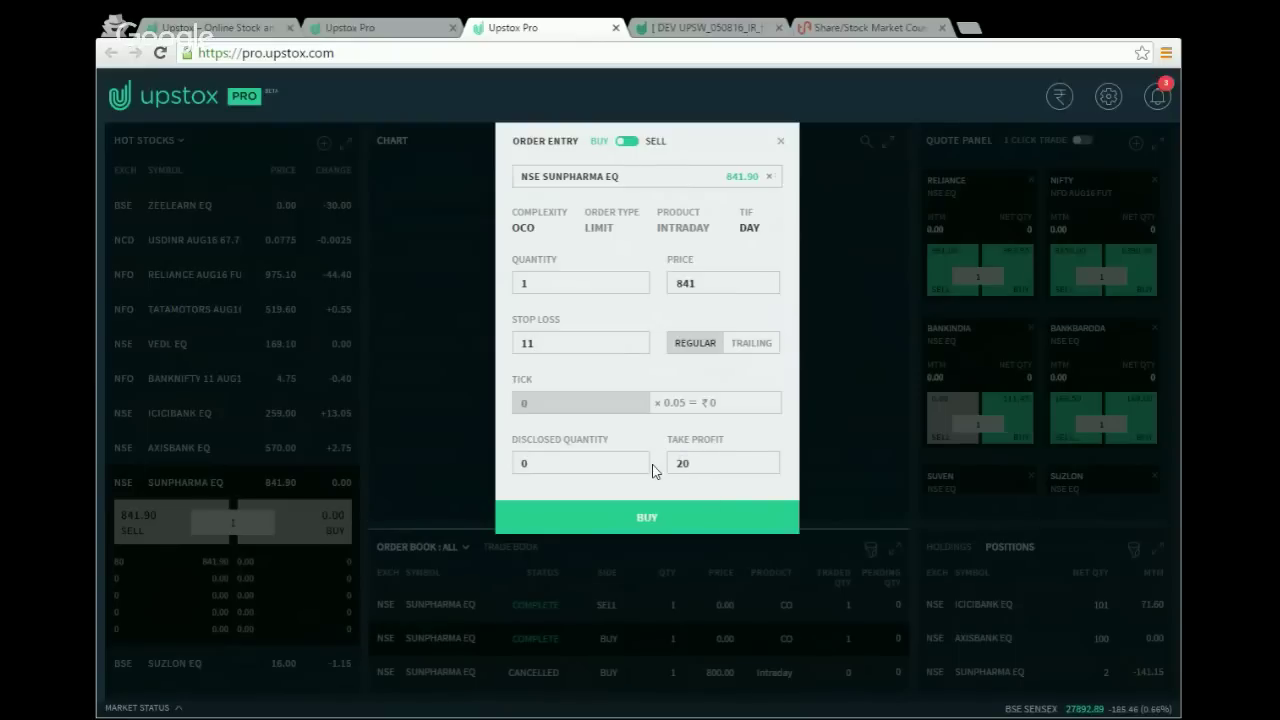
# - Review the form: stop loss 11, take profit 20, quantity 1, limit price 841
pyautogui.click(657, 533)
pyautogui.moveTo(560, 322); pyautogui.dragTo(512, 327)
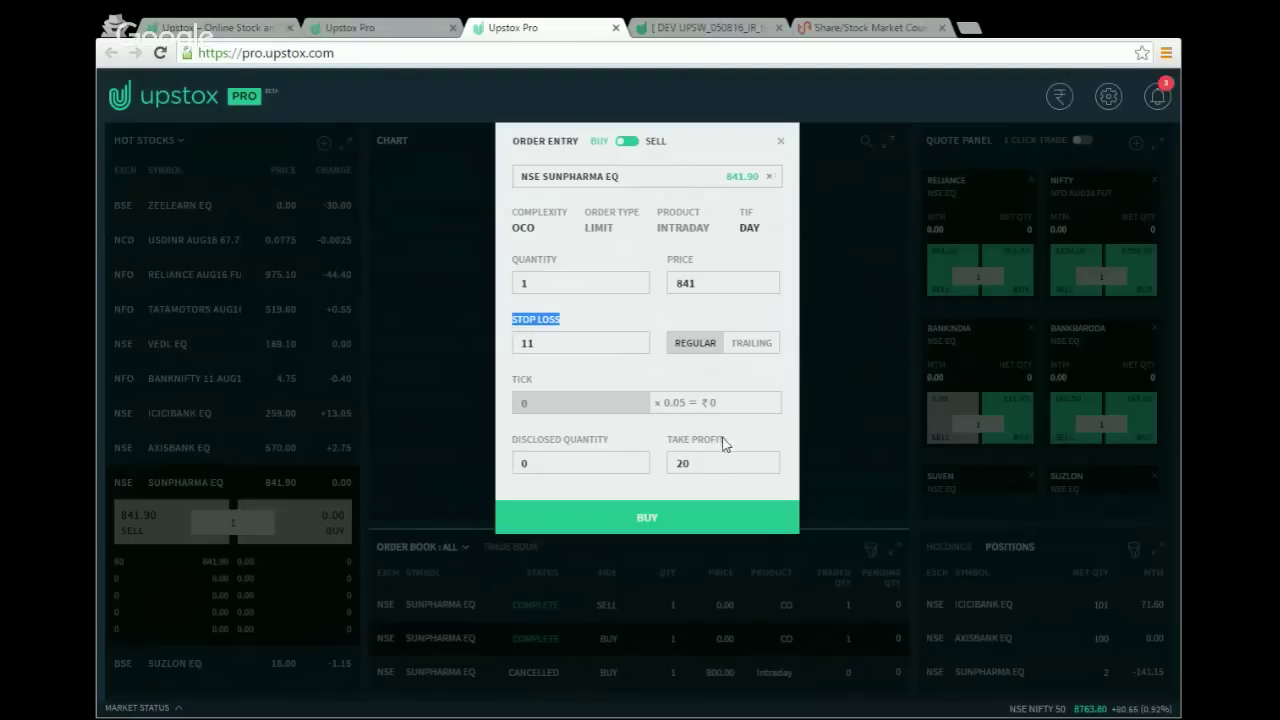
pyautogui.moveTo(724, 440); pyautogui.dragTo(667, 440)
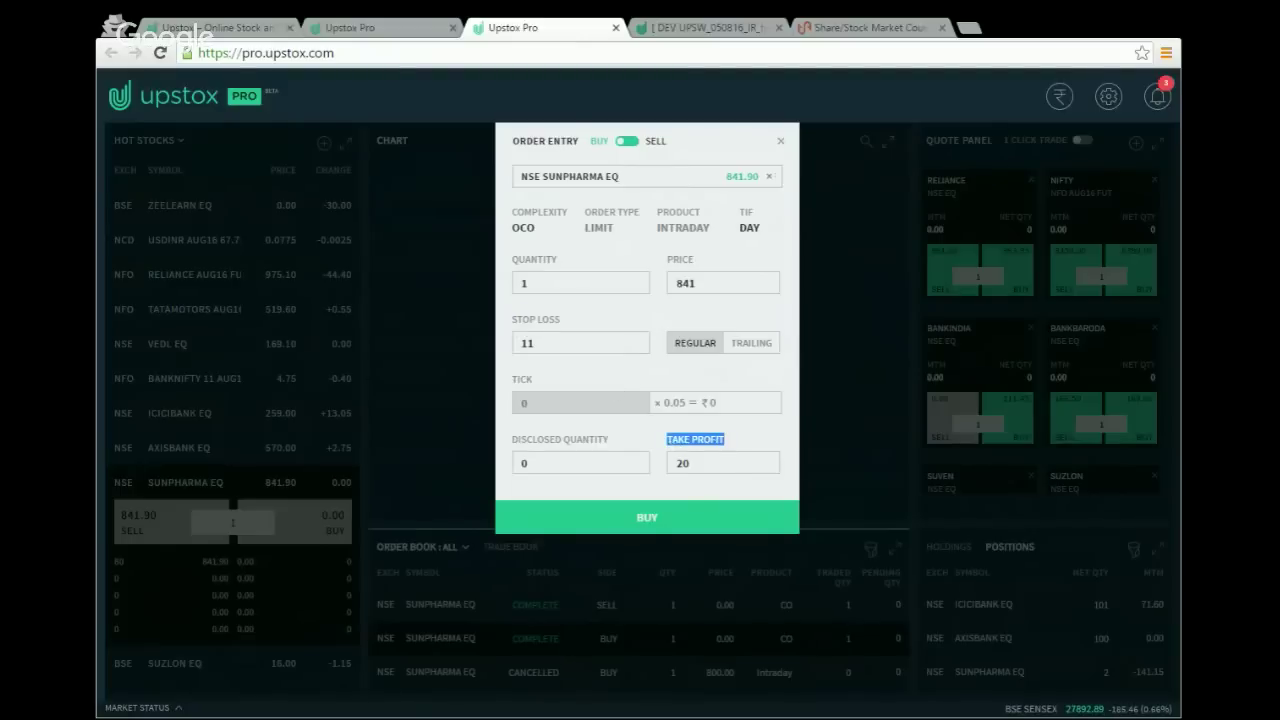
pyautogui.moveTo(709, 252); pyautogui.dragTo(667, 260)
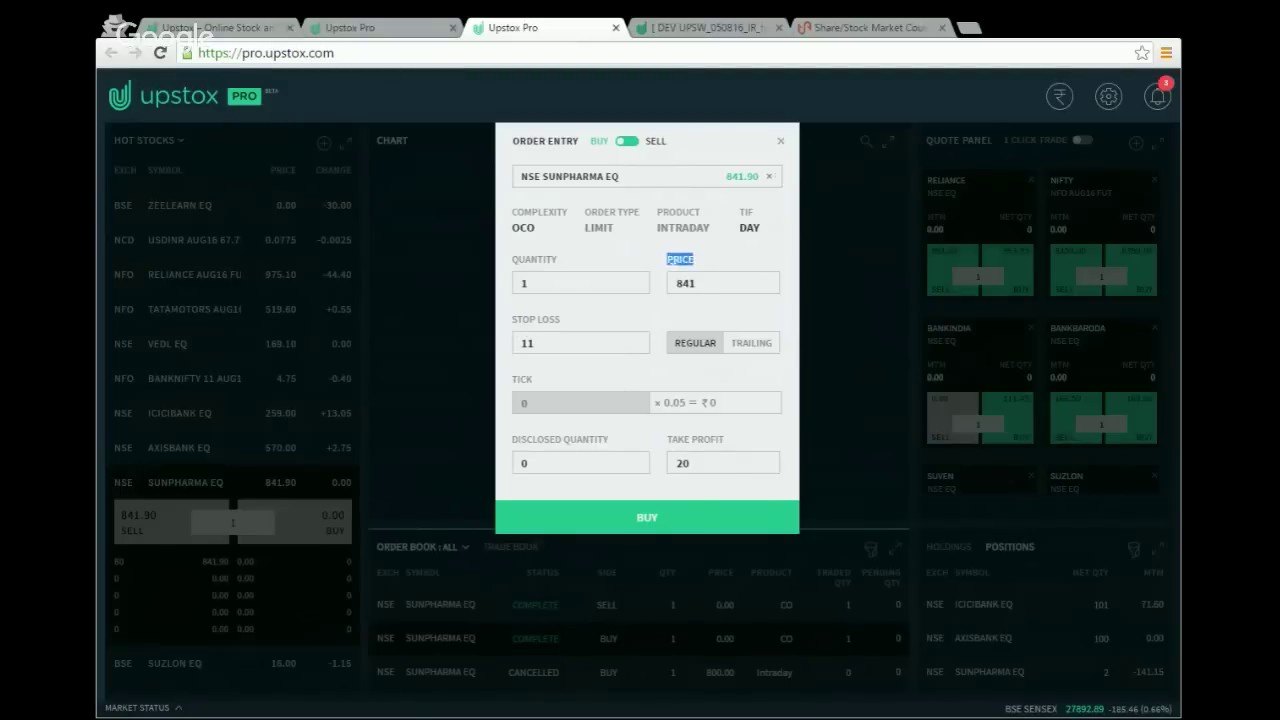
pyautogui.click(536, 343)
pyautogui.click(575, 283)
pyautogui.click(700, 283)
# - Highlight the 841 limit price, stop loss and take profit fields again before submitting
pyautogui.doubleClick(700, 283)
pyautogui.click(697, 283)
pyautogui.moveTo(697, 283); pyautogui.dragTo(677, 283)
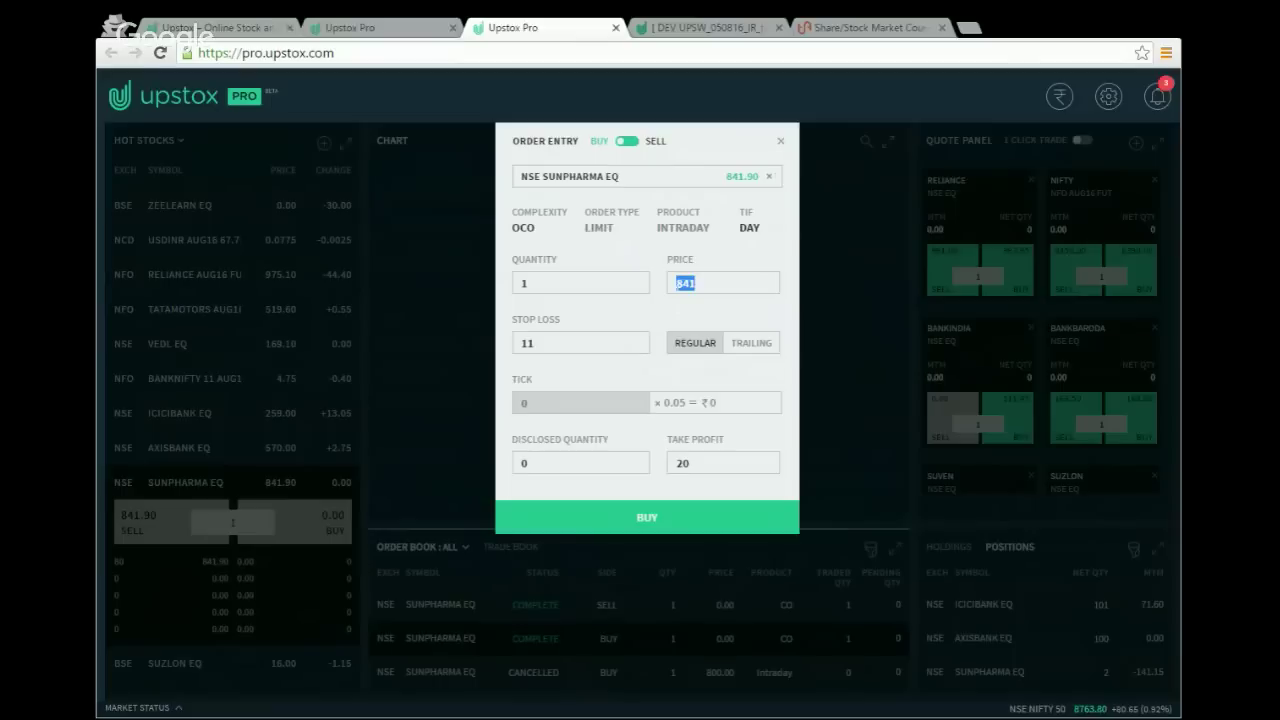
pyautogui.moveTo(582, 328); pyautogui.dragTo(512, 325)
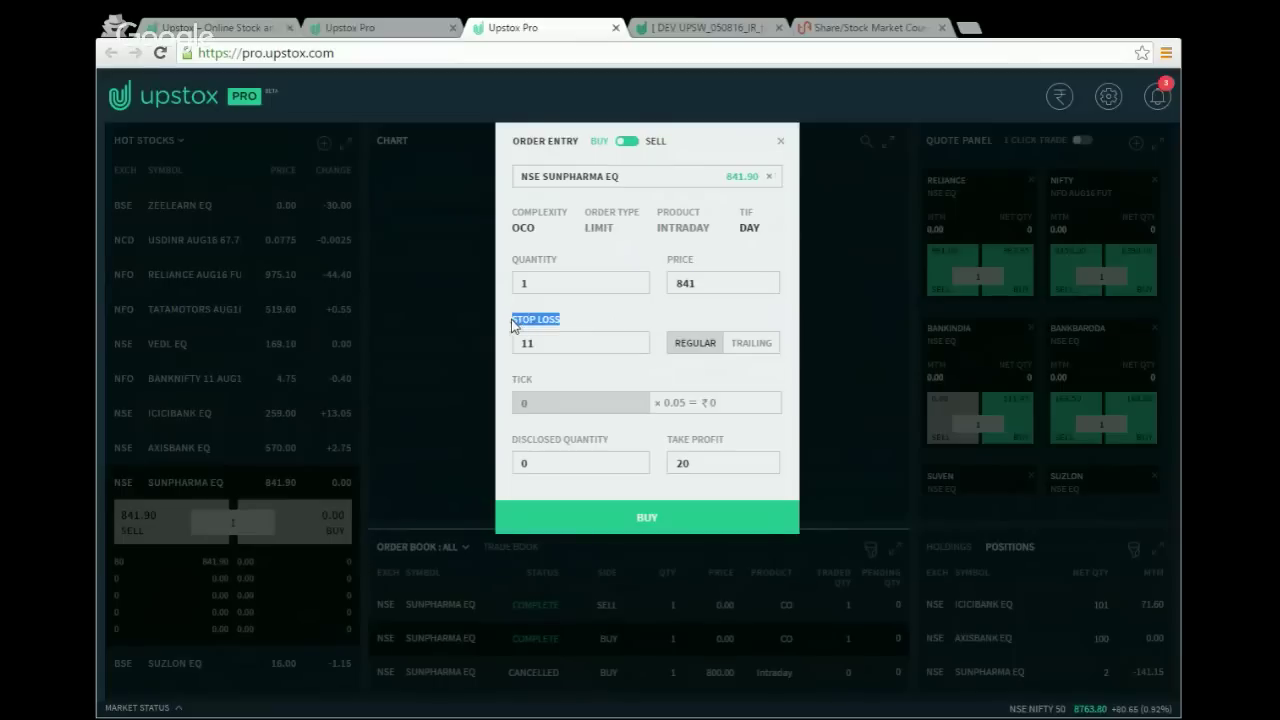
pyautogui.moveTo(741, 450); pyautogui.dragTo(667, 439)
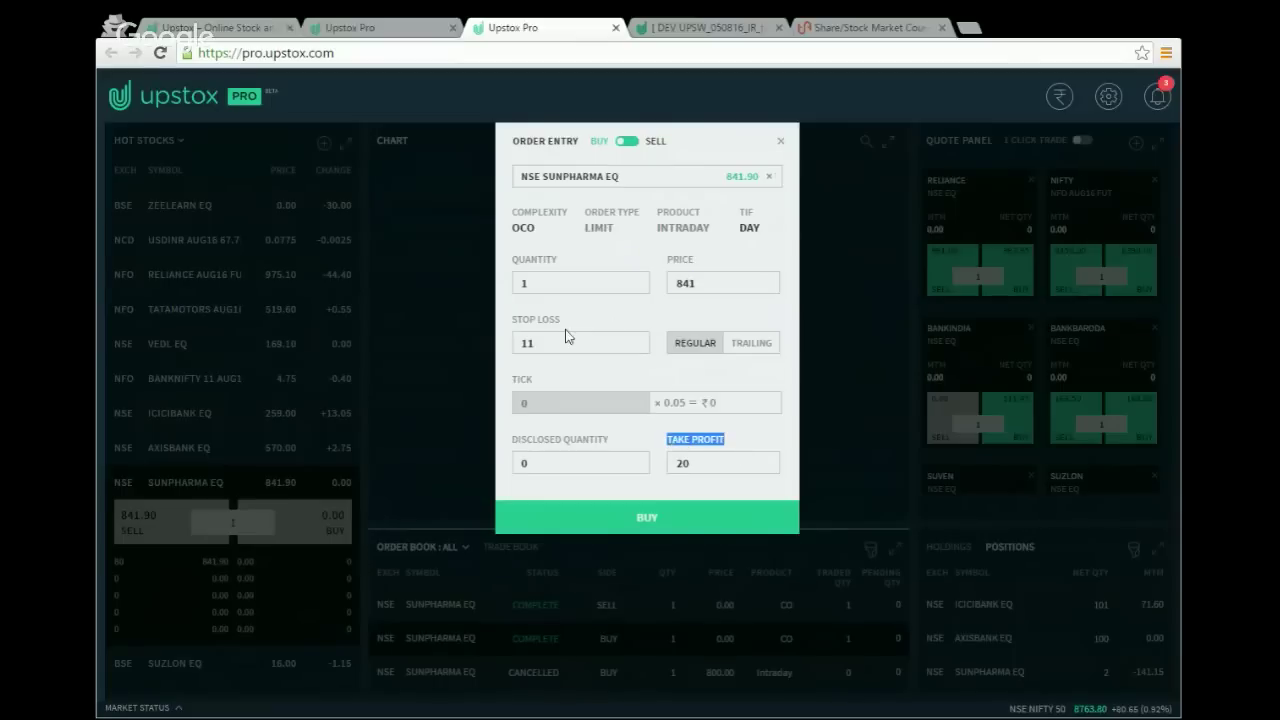
pyautogui.moveTo(566, 335); pyautogui.dragTo(508, 320)
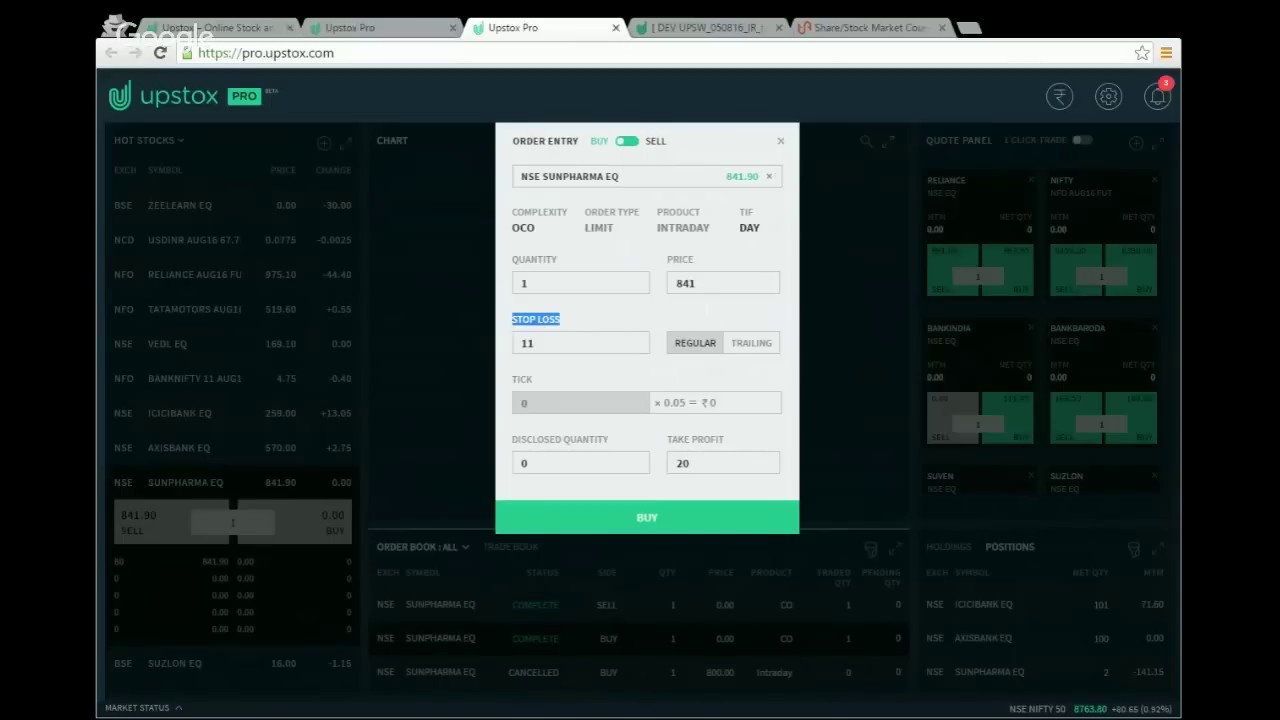
pyautogui.click(707, 290)
pyautogui.hotkey('ctrl', 'a')
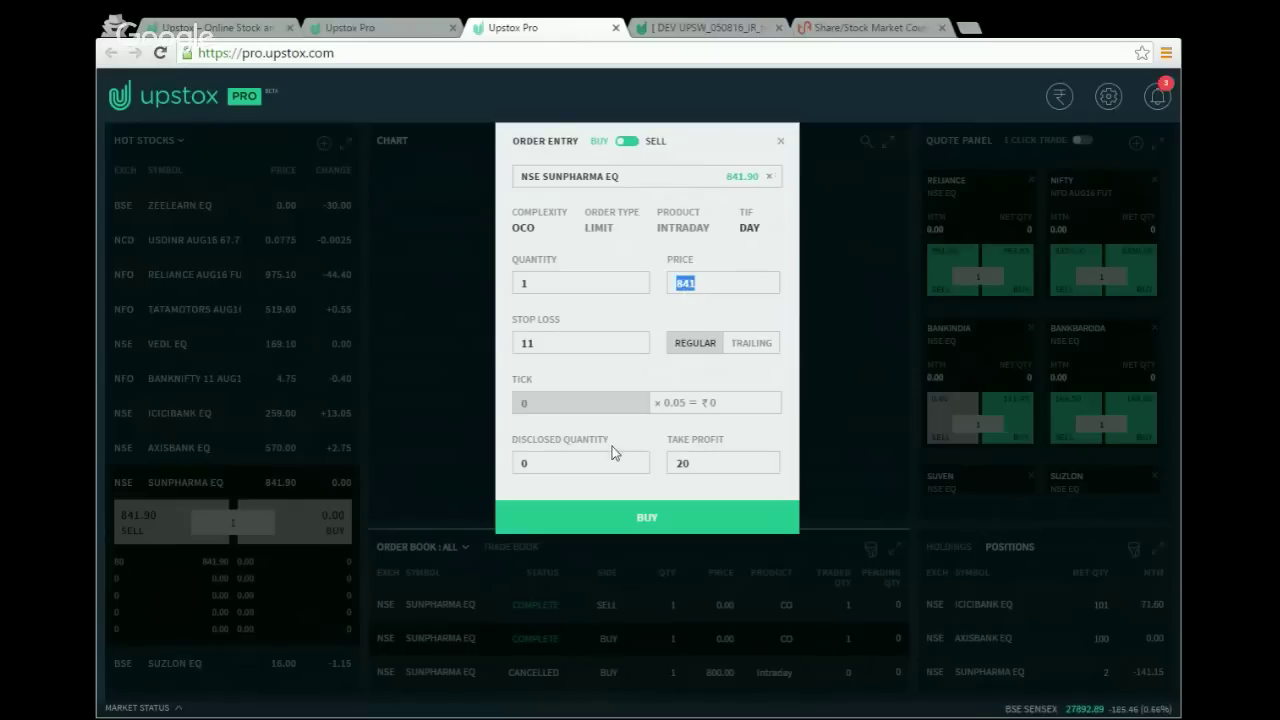
# - Place the 1-share OCO buy at 841 and expand the order book to see it OPEN
pyautogui.click(650, 525)
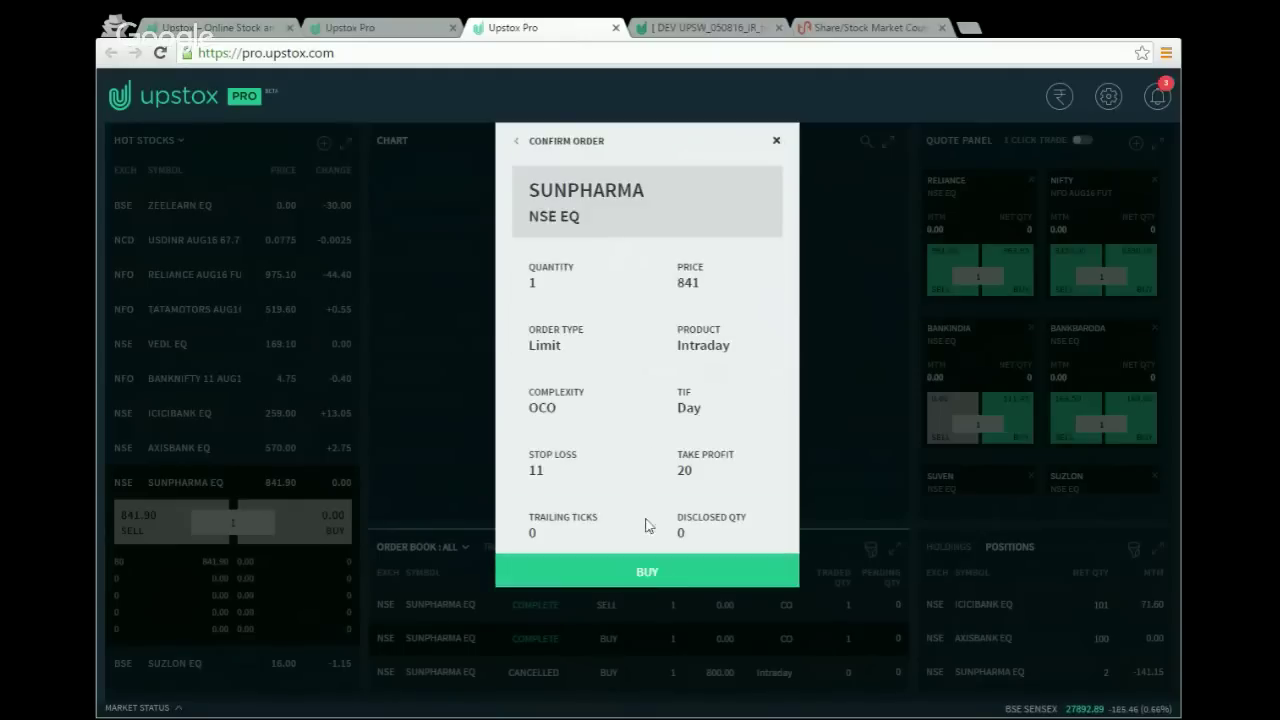
pyautogui.click(676, 577)
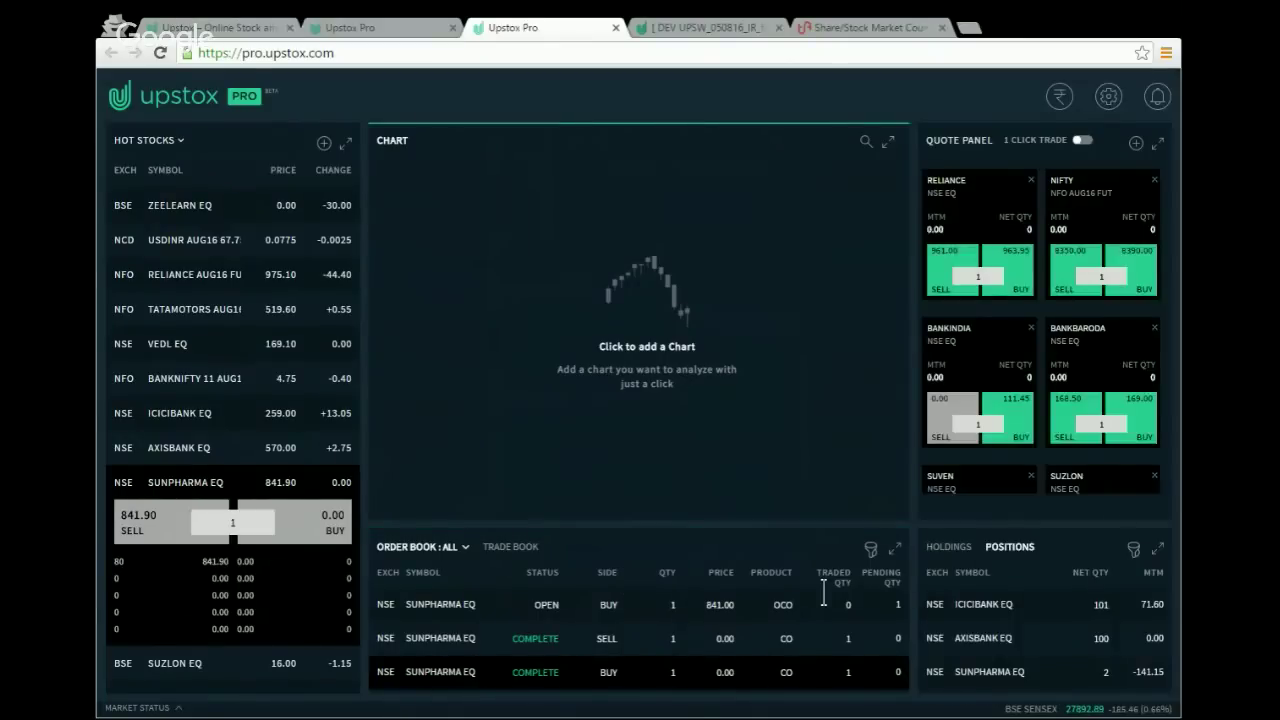
pyautogui.click(894, 548)
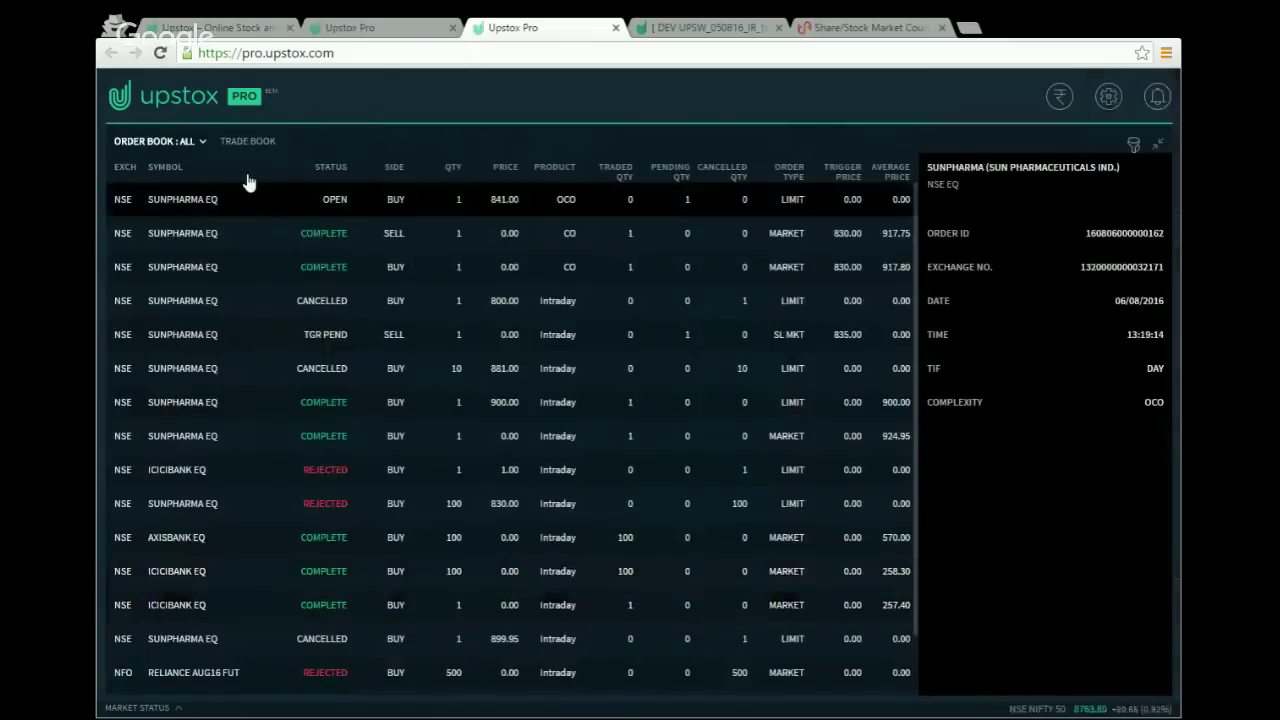
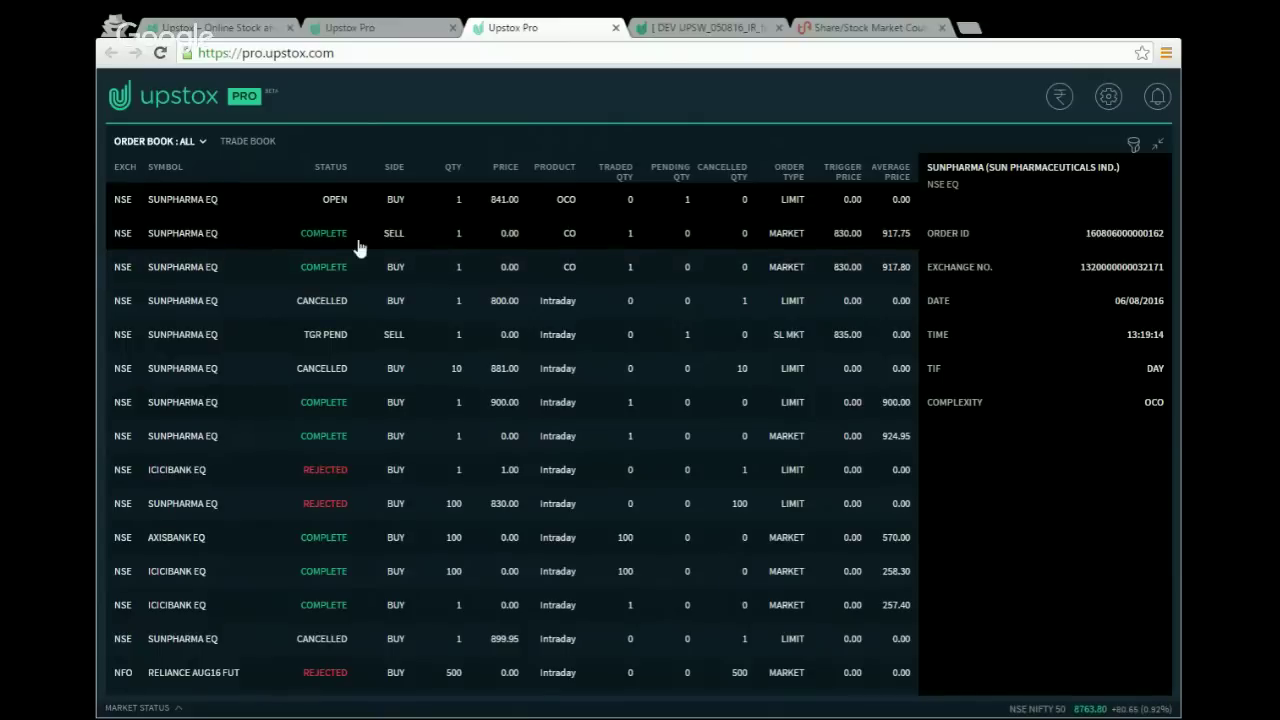
# - Try changing the open SUNPHARMA order's price from 841.00 to 1000; the modification fails
pyautogui.click(293, 205)
pyautogui.press('m')
pyautogui.hotkey('ctrl', 'a')
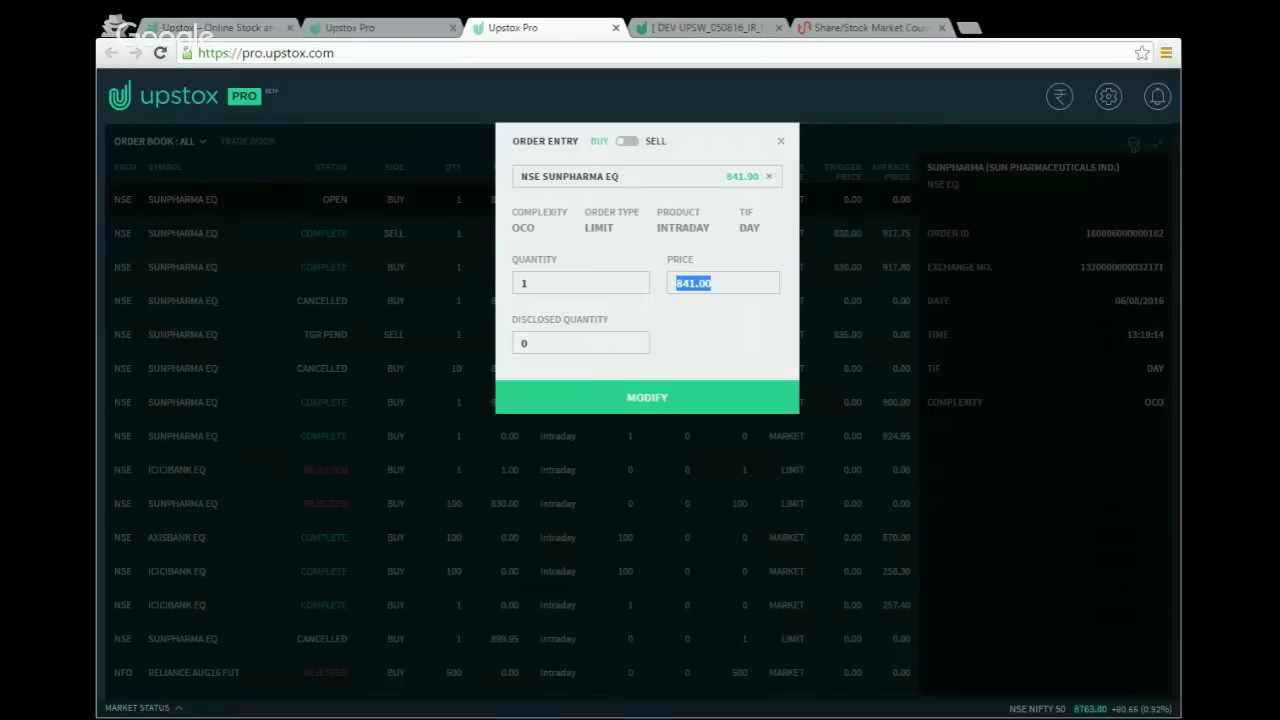
pyautogui.write('1000')
pyautogui.click(627, 405)
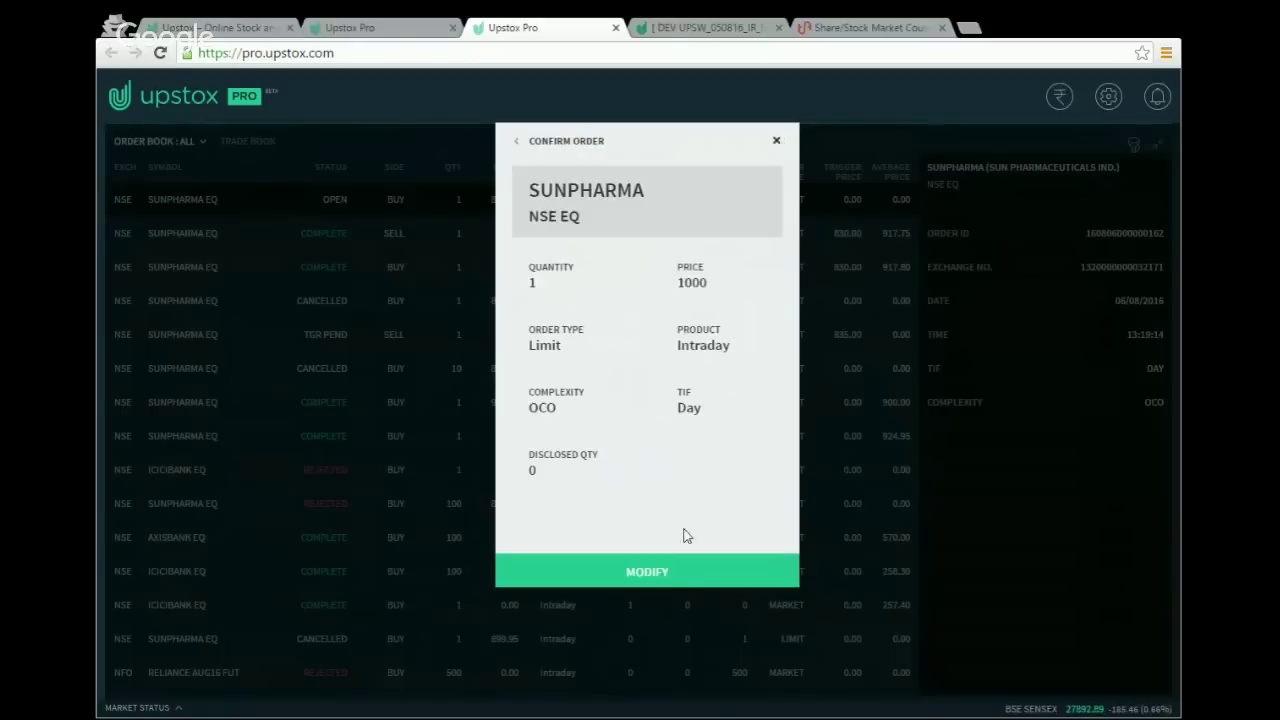
pyautogui.click(660, 578)
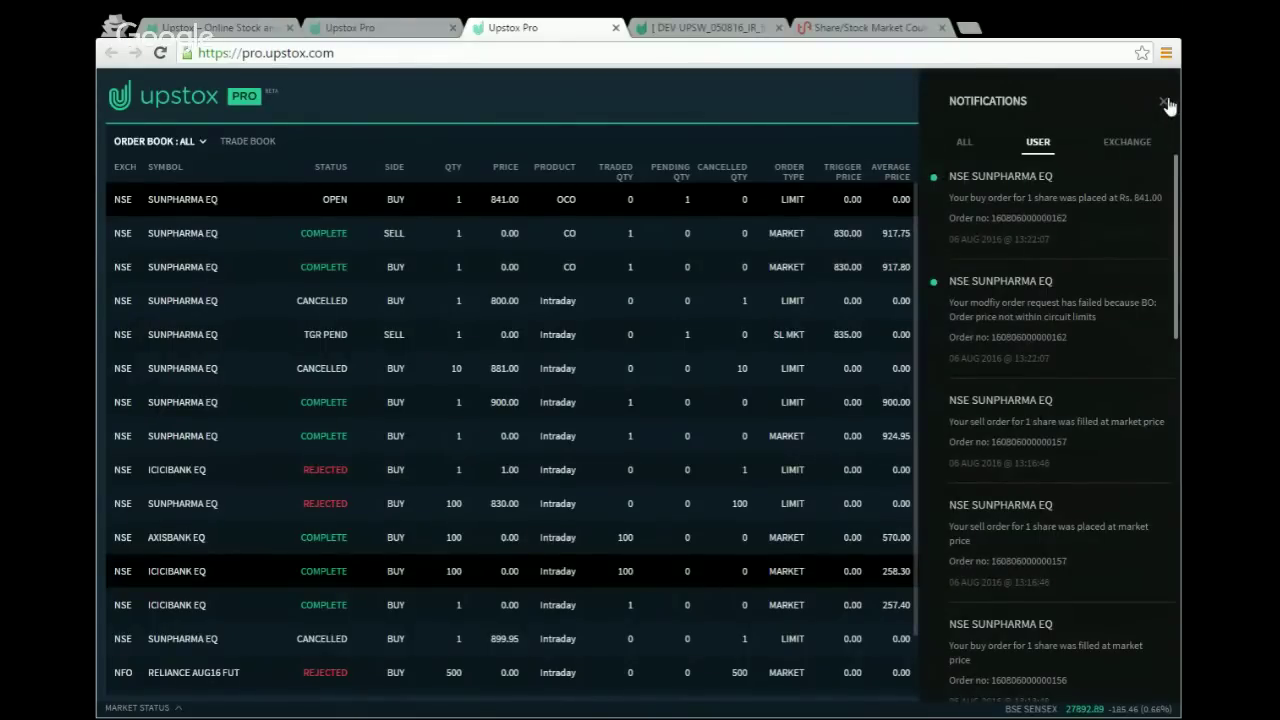
pyautogui.click(800, 210)
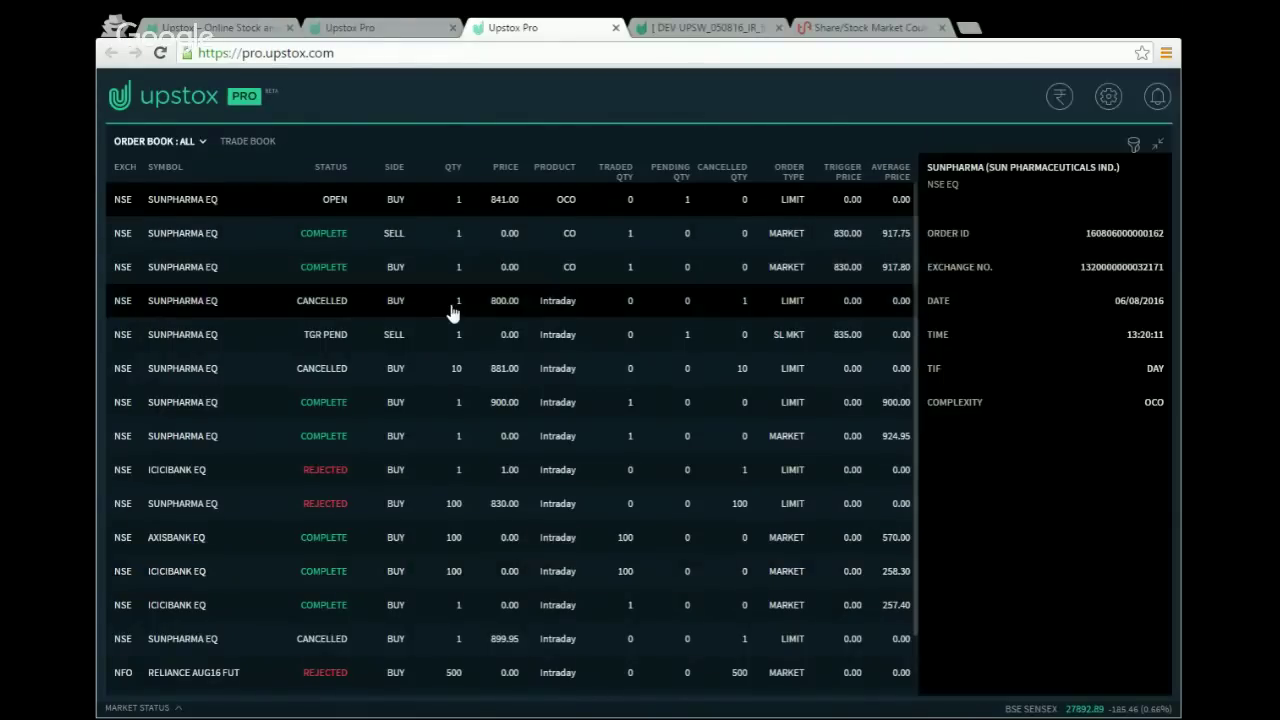
# - Retry the 1000 price modification on the SUNPHARMA order and dismiss the failure notices
pyautogui.rightClick(436, 208)
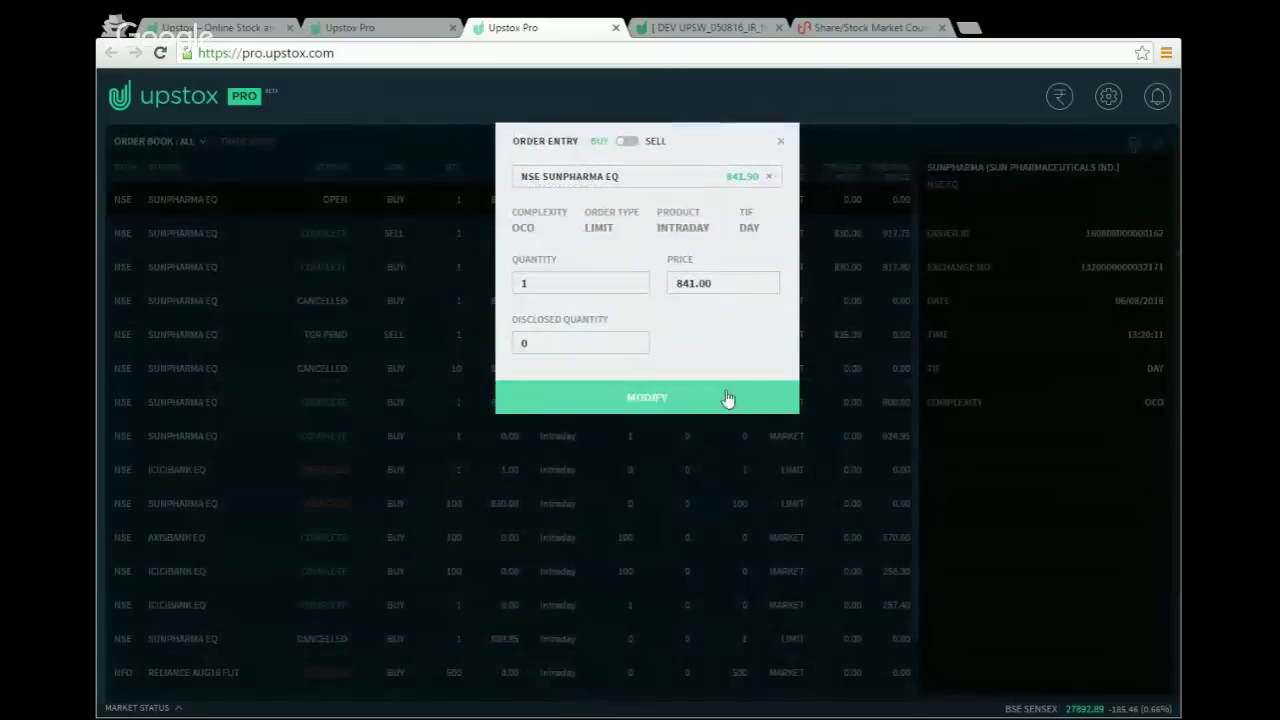
pyautogui.moveTo(712, 283); pyautogui.dragTo(672, 284)
pyautogui.write('1')
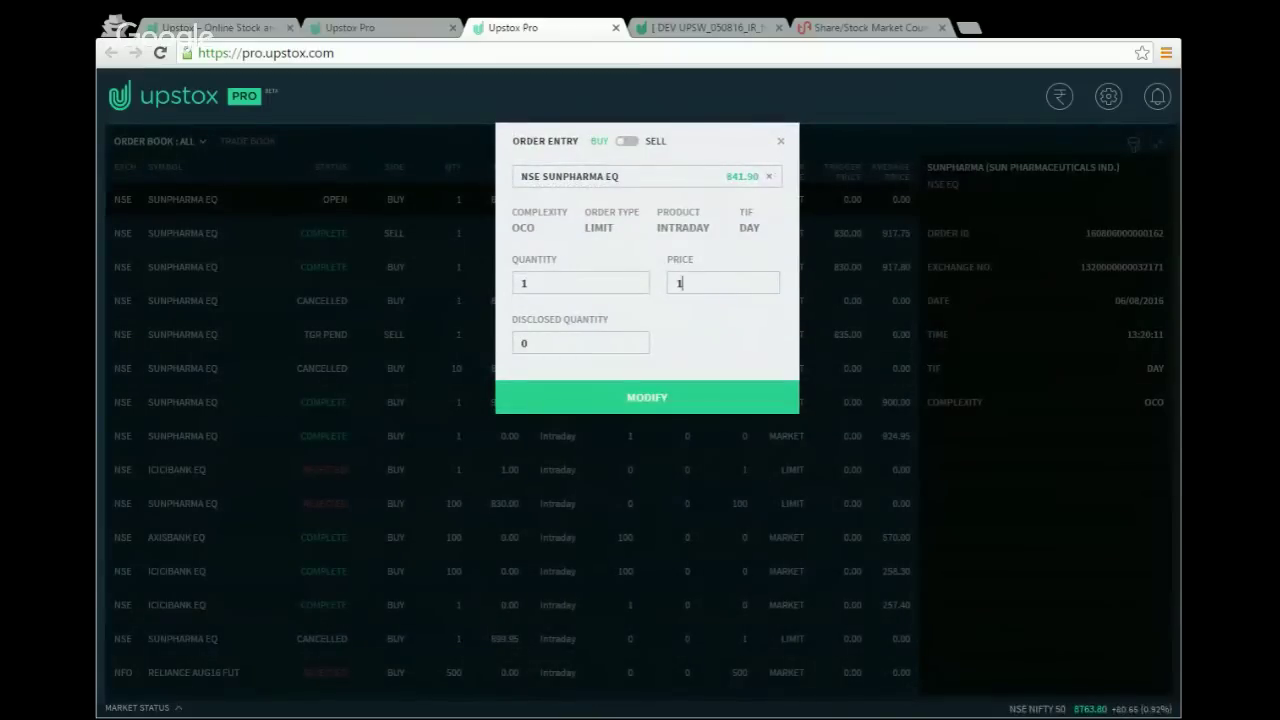
pyautogui.write('000')
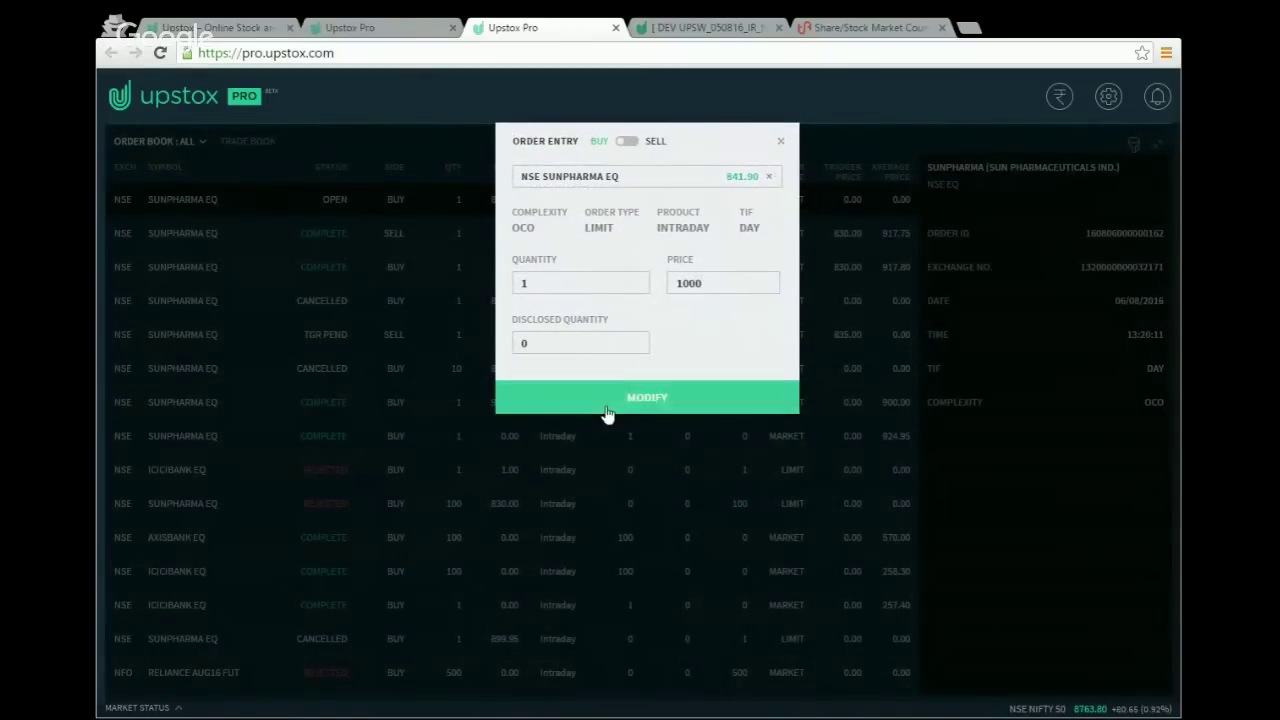
pyautogui.click(606, 405)
pyautogui.click(594, 572)
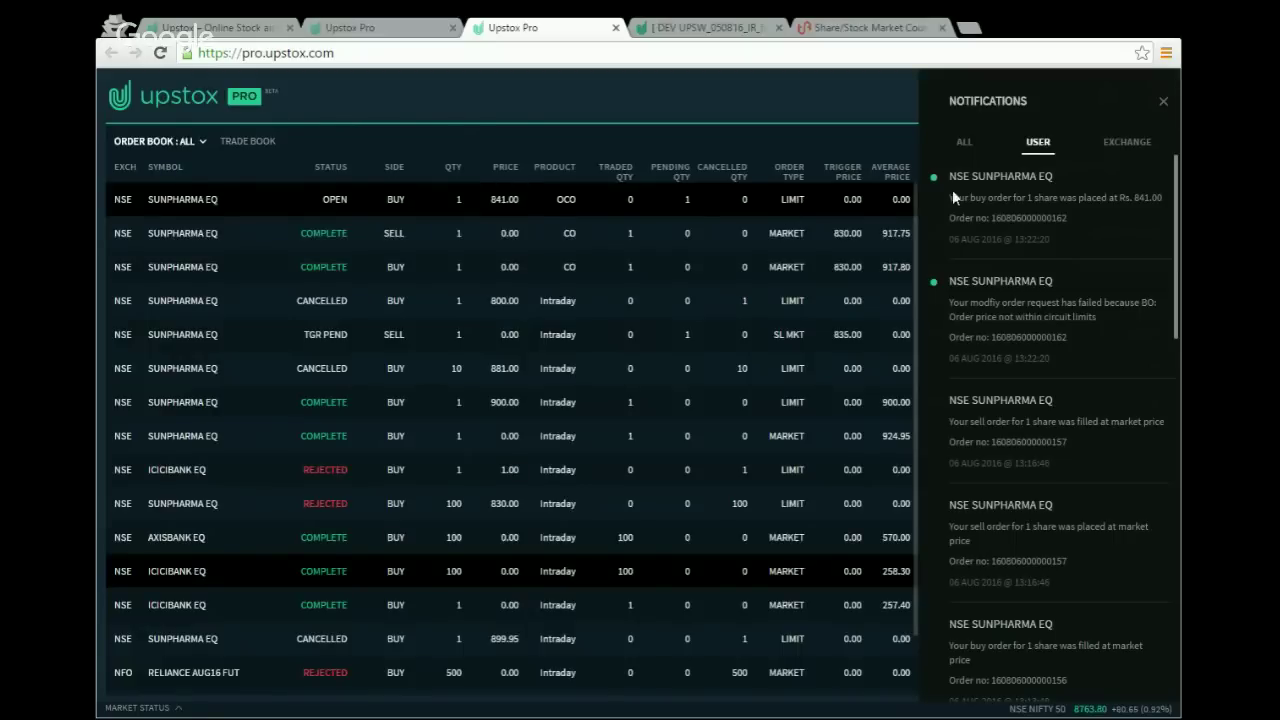
pyautogui.click(1164, 101)
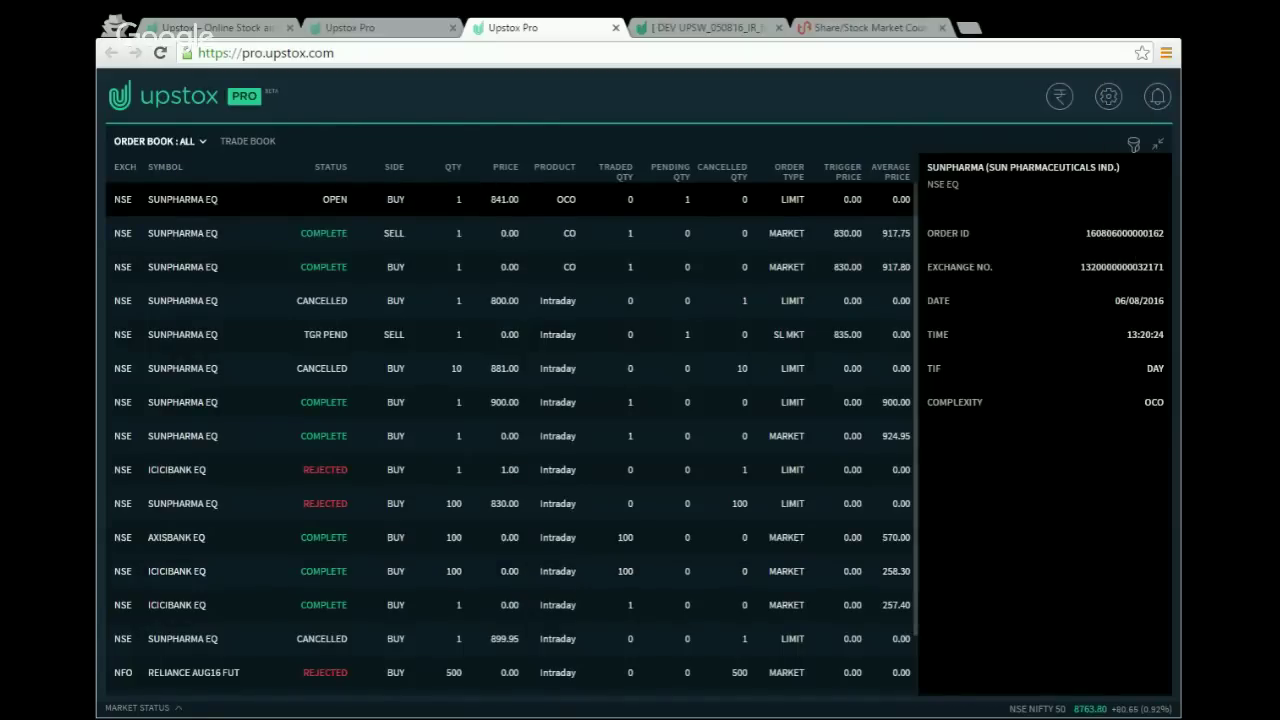
# - Back on the full dashboard, draft a SUNPHARMA OCO buy with price 10, then discard it
pyautogui.click(1160, 146)
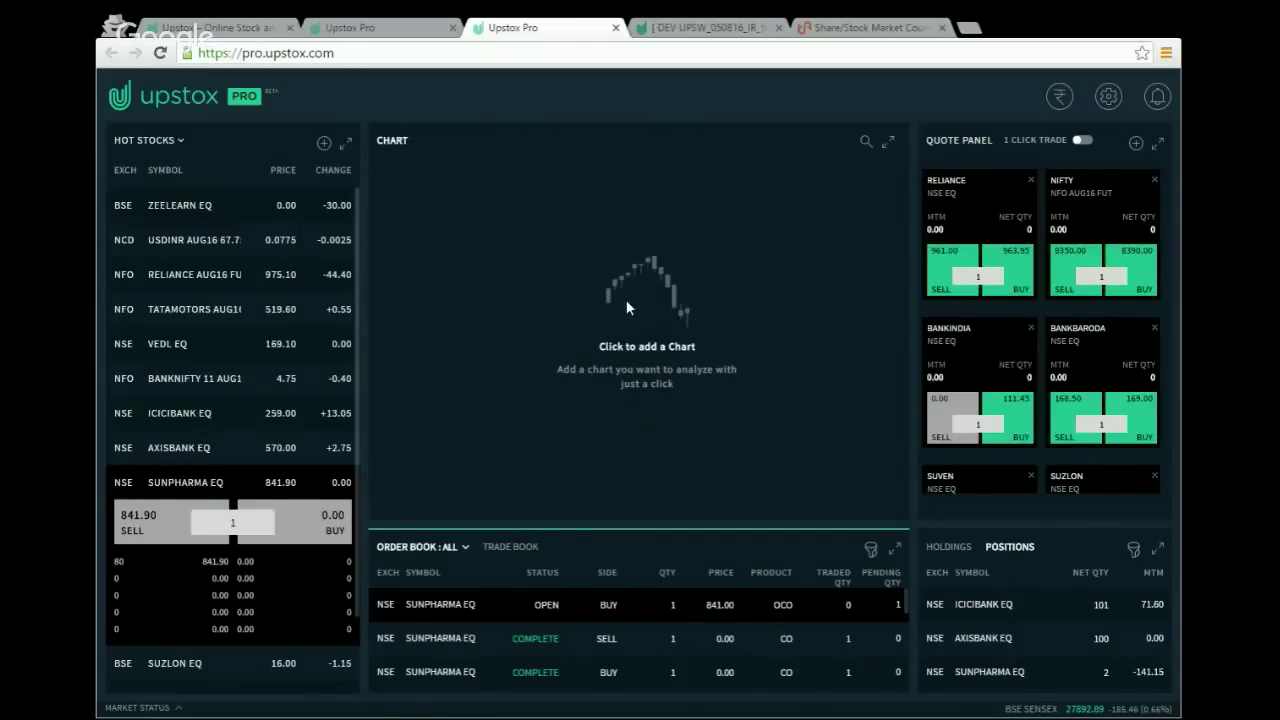
pyautogui.press('b')
pyautogui.click(548, 228)
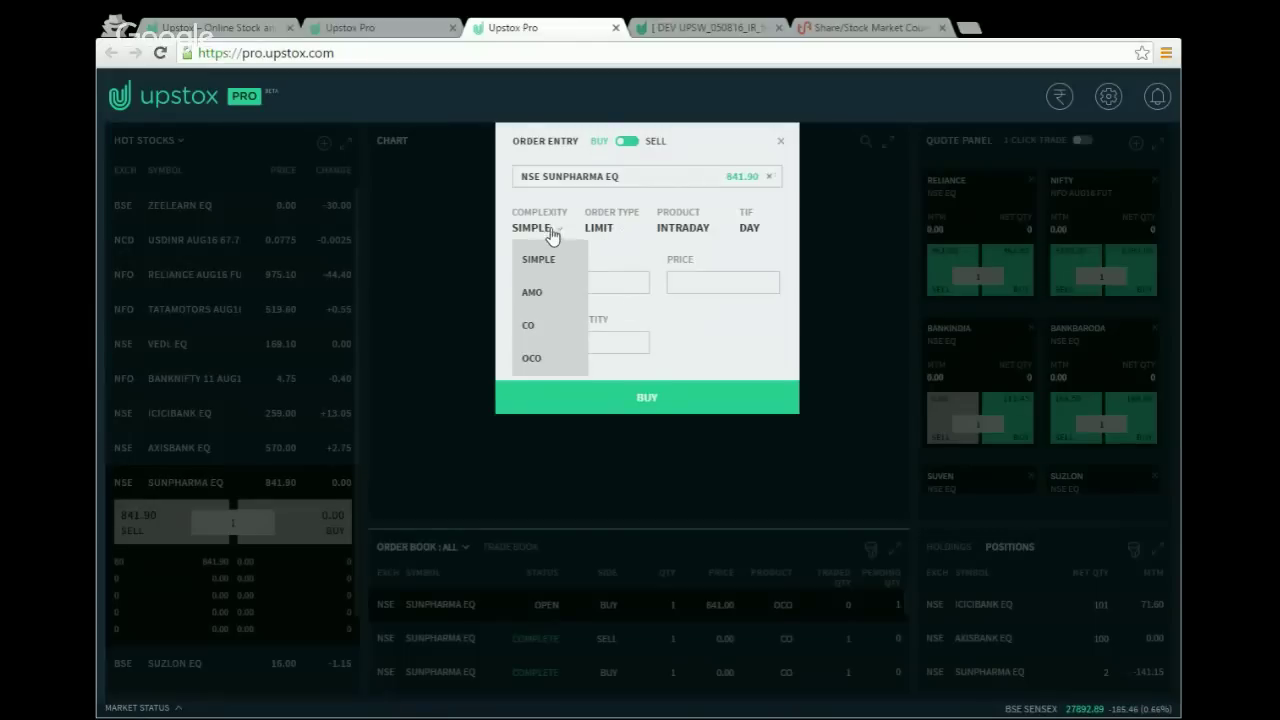
pyautogui.click(560, 357)
pyautogui.click(686, 284)
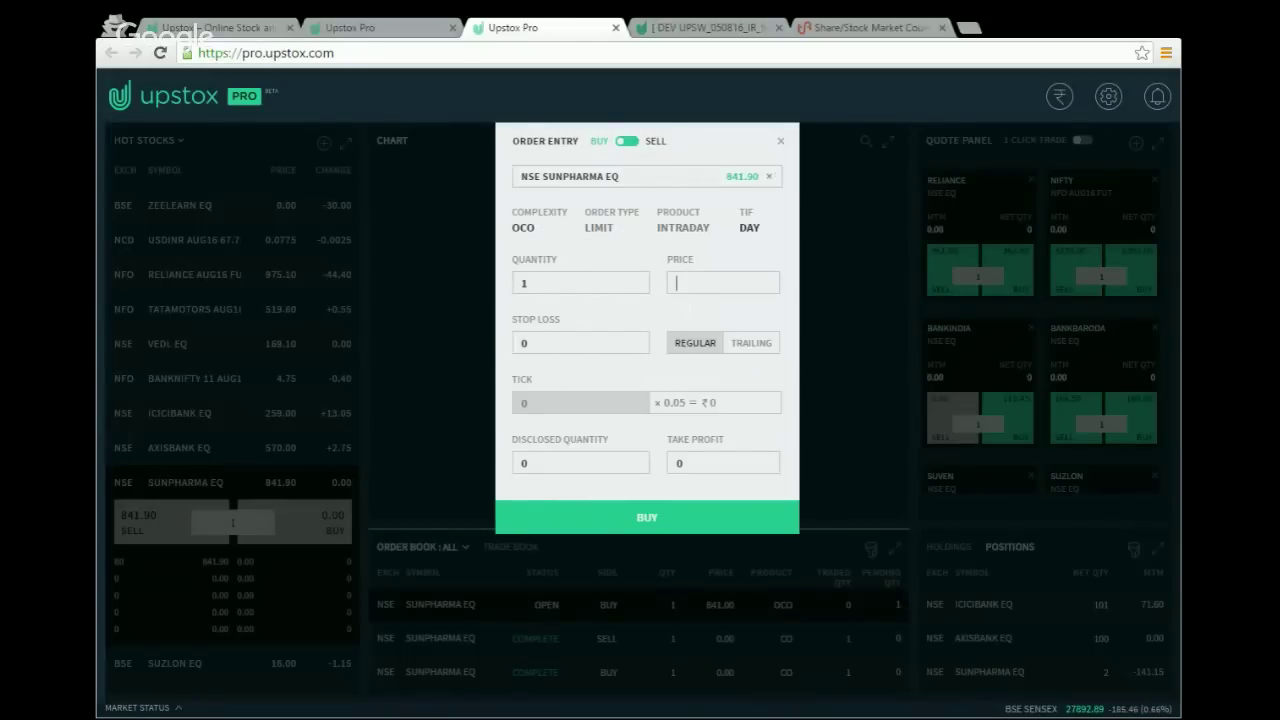
pyautogui.write('1000')
pyautogui.click(782, 142)
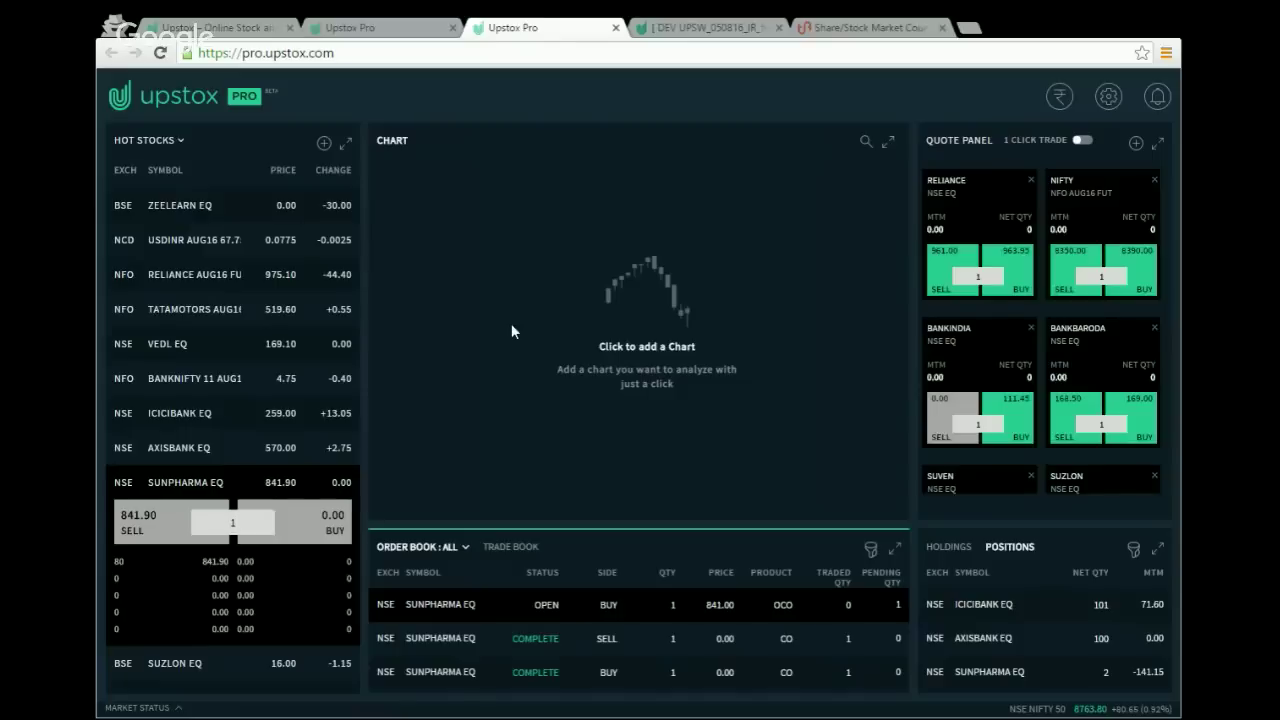
# - Expand Hot Stocks to view SUNPHARMA's details, then restore the normal dashboard layout
pyautogui.click(312, 484)
pyautogui.click(347, 144)
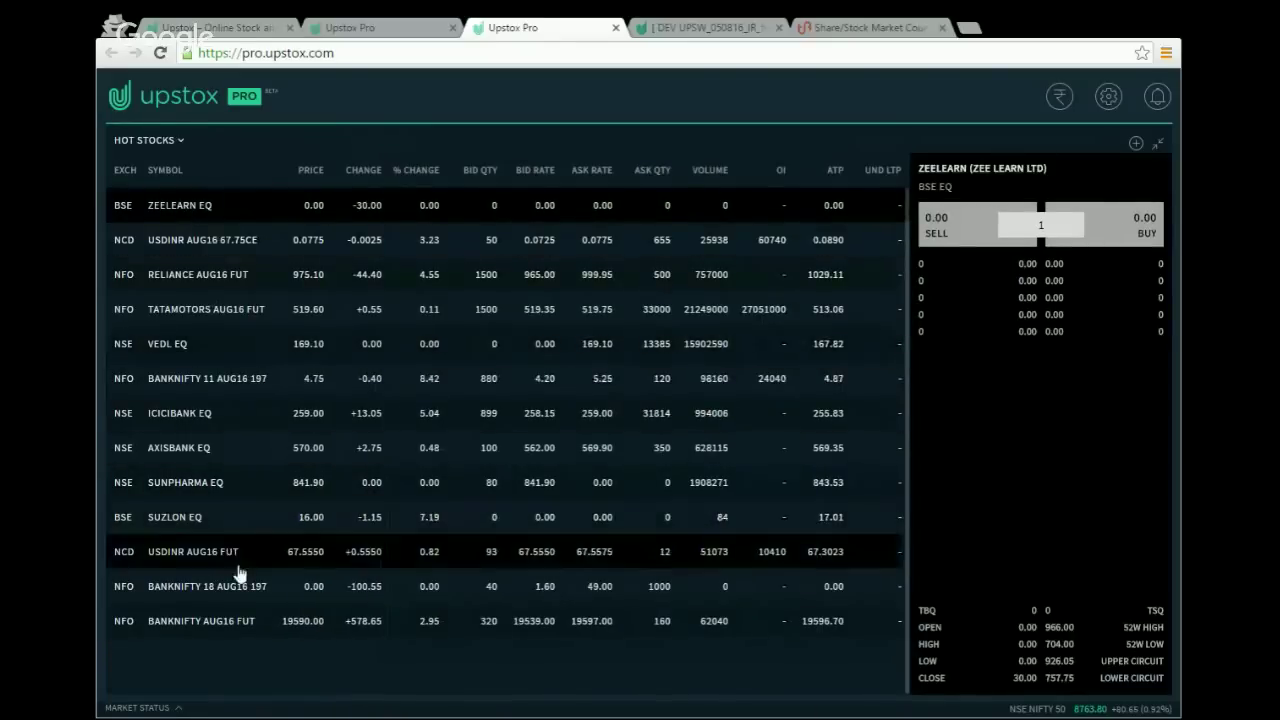
pyautogui.click(237, 484)
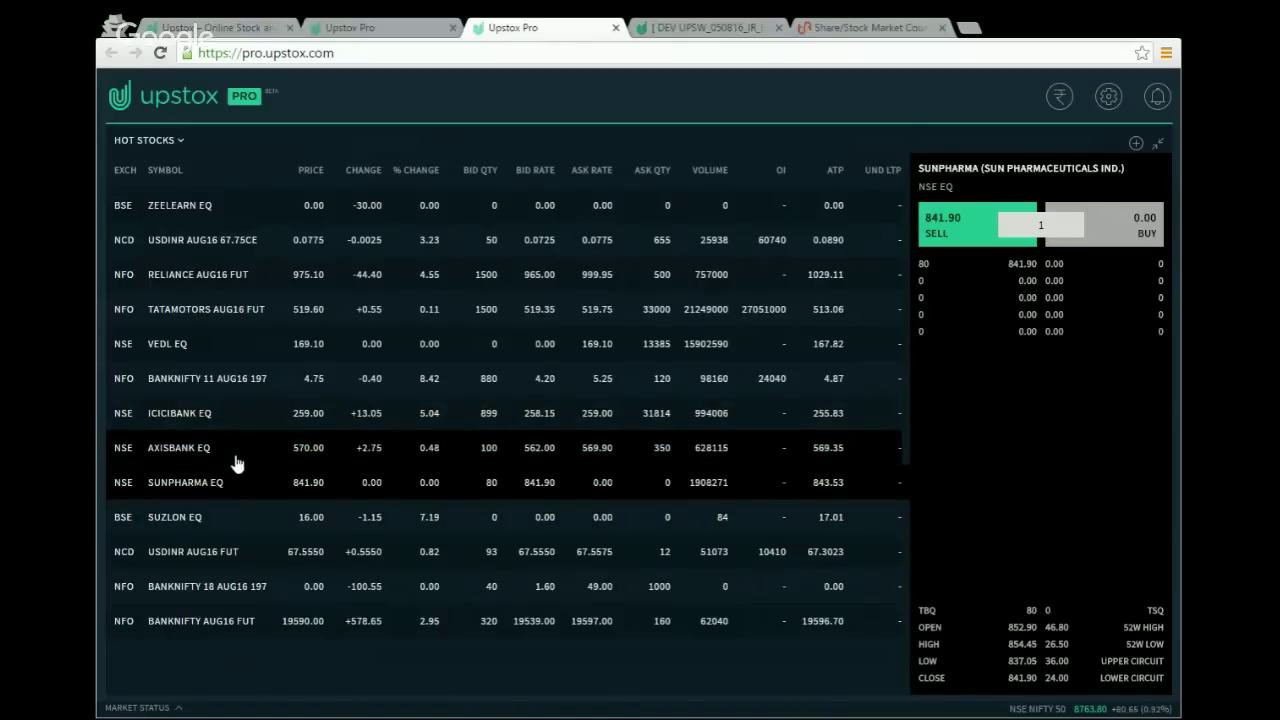
pyautogui.click(230, 385)
pyautogui.click(1159, 145)
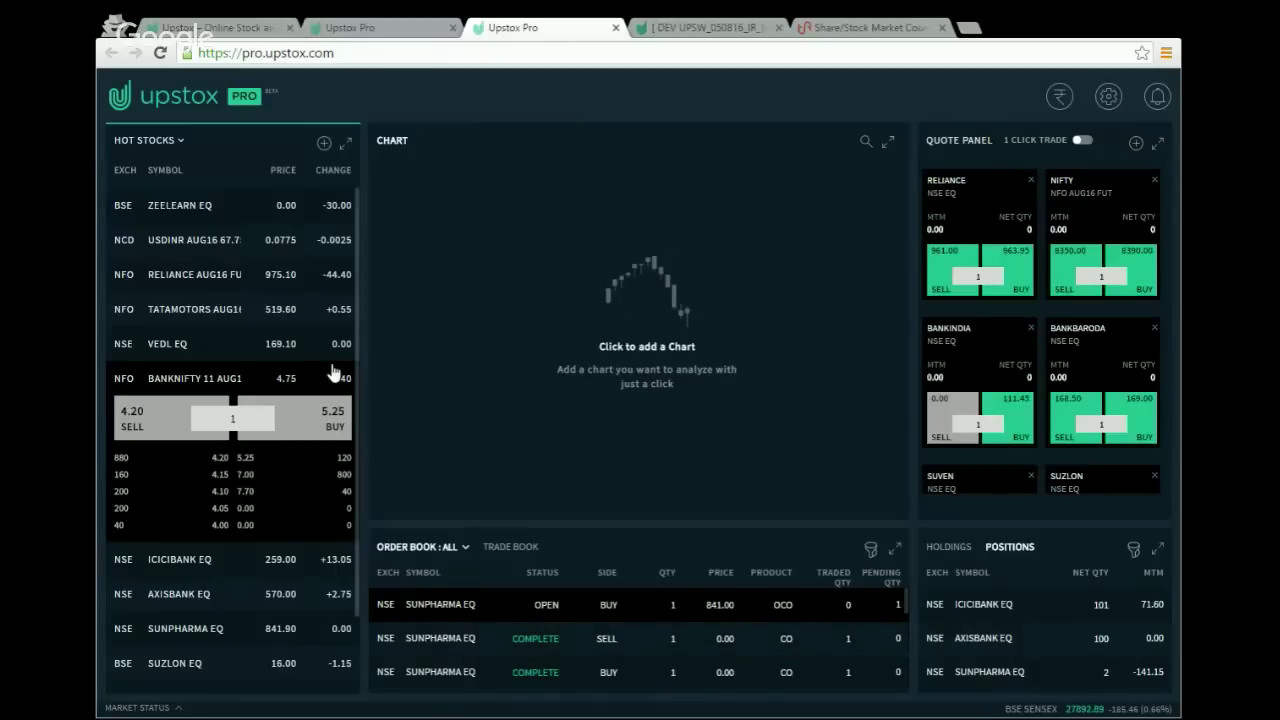
pyautogui.click(345, 144)
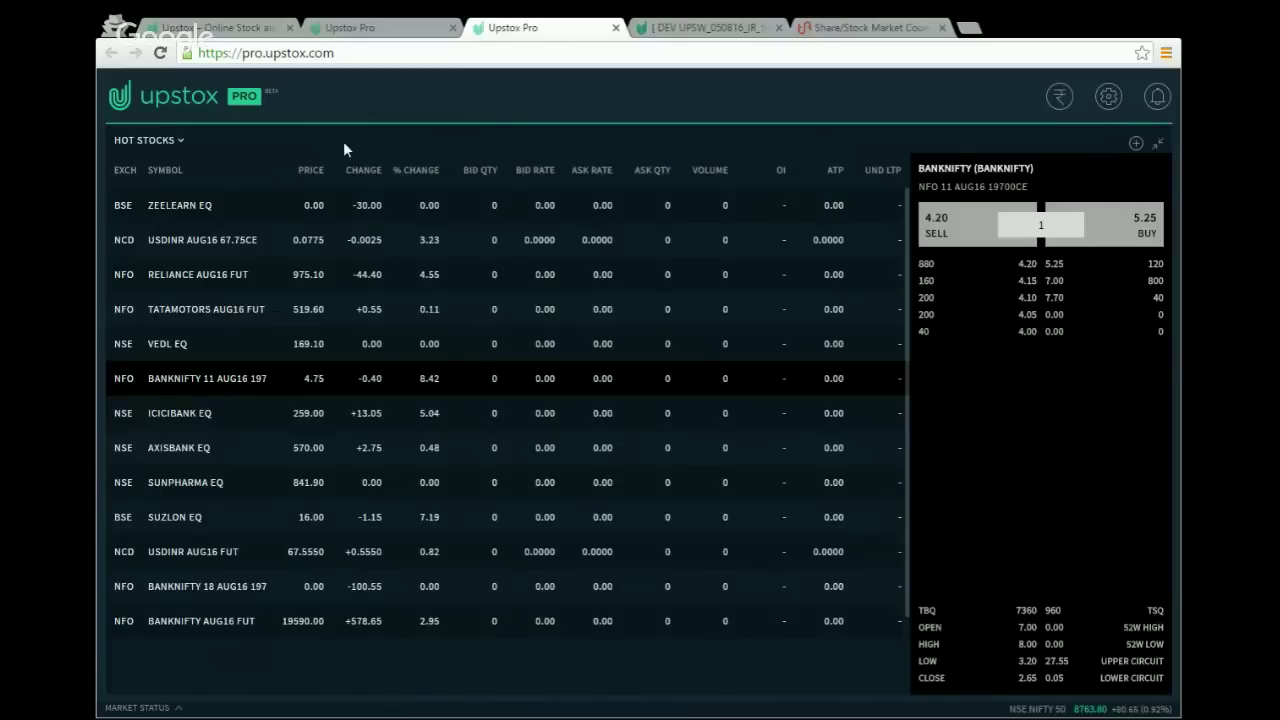
pyautogui.click(249, 486)
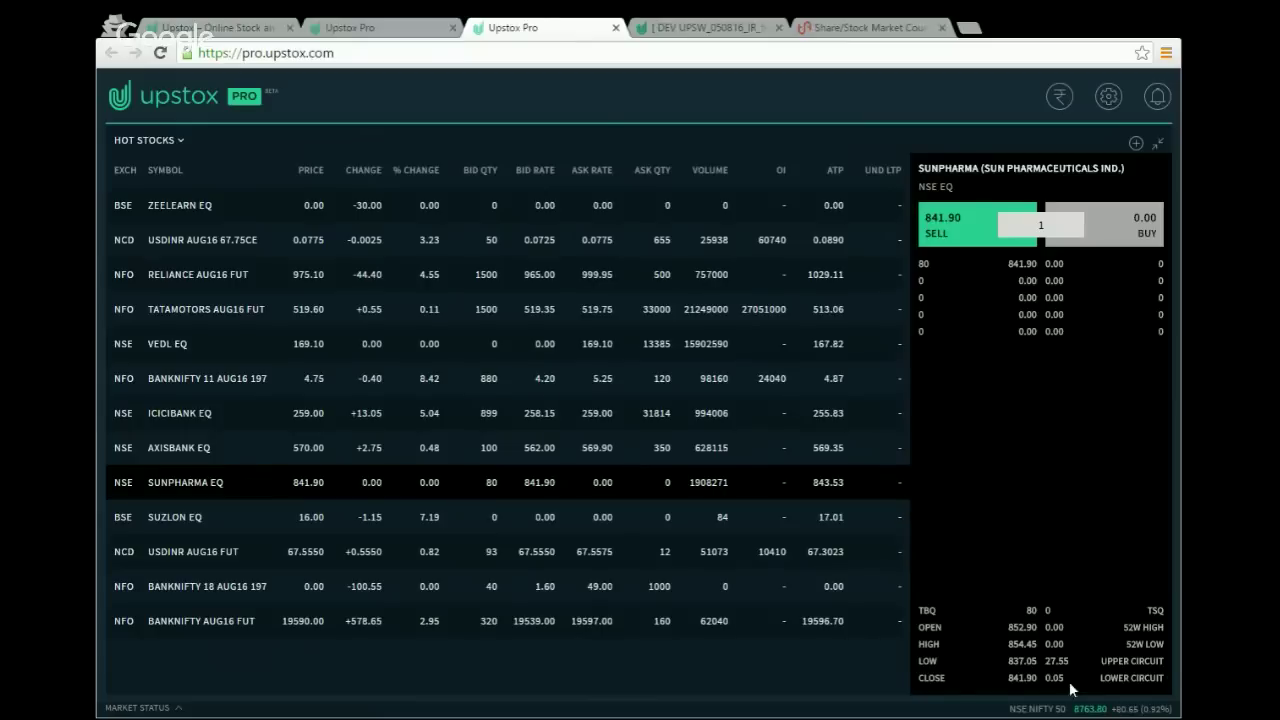
pyautogui.click(1157, 144)
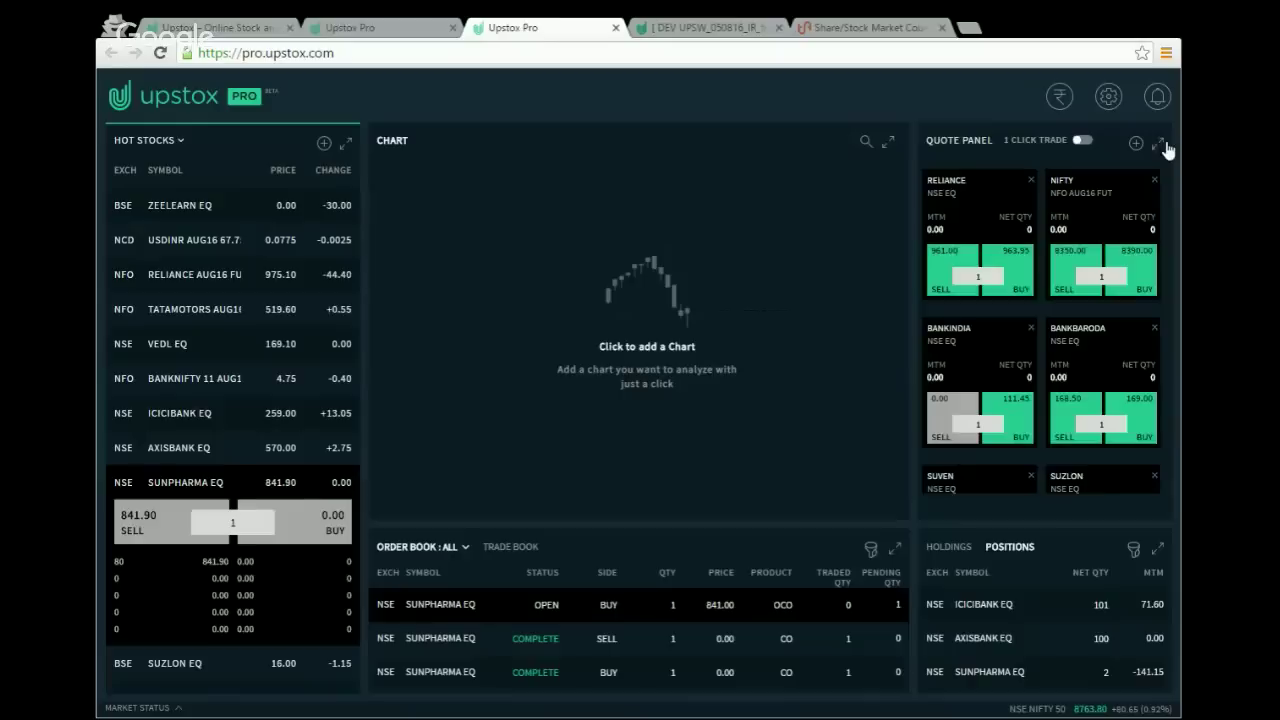
# - Fill in a SUNPHARMA OCO buy with price 1000, stop loss 11 and take profit 20
pyautogui.click(305, 517)
pyautogui.click(603, 228)
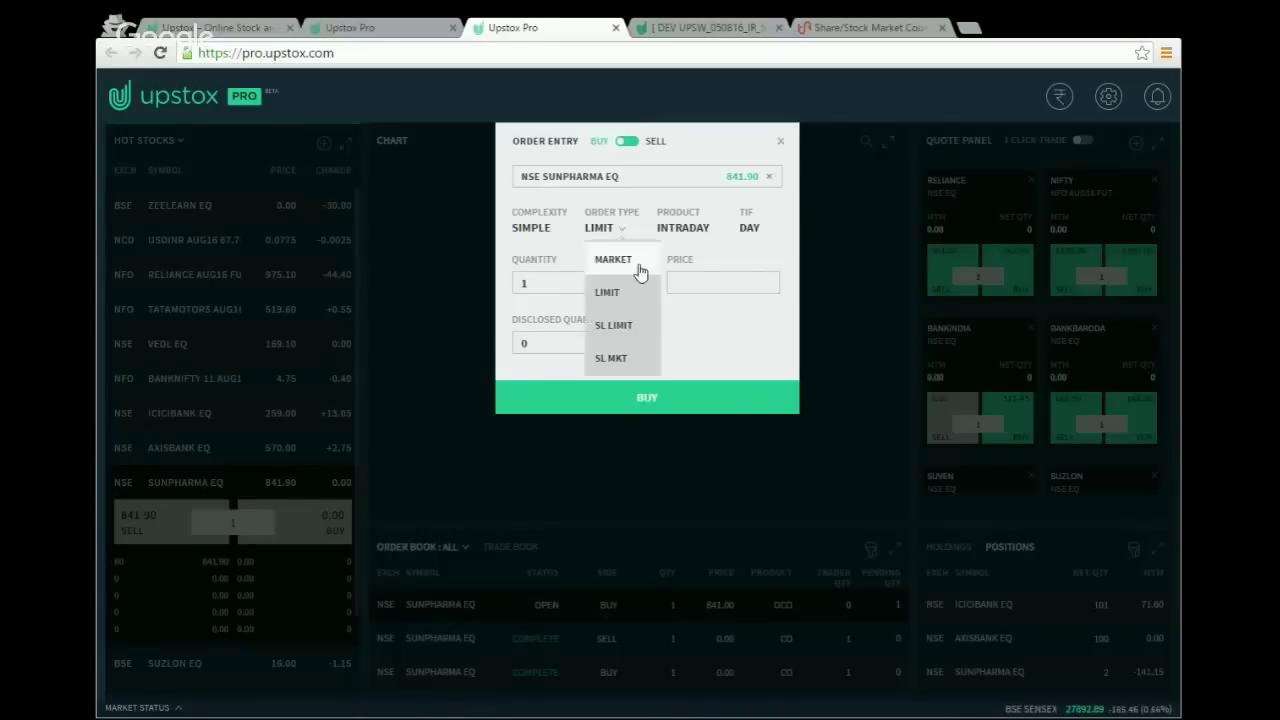
pyautogui.click(538, 220)
pyautogui.click(531, 357)
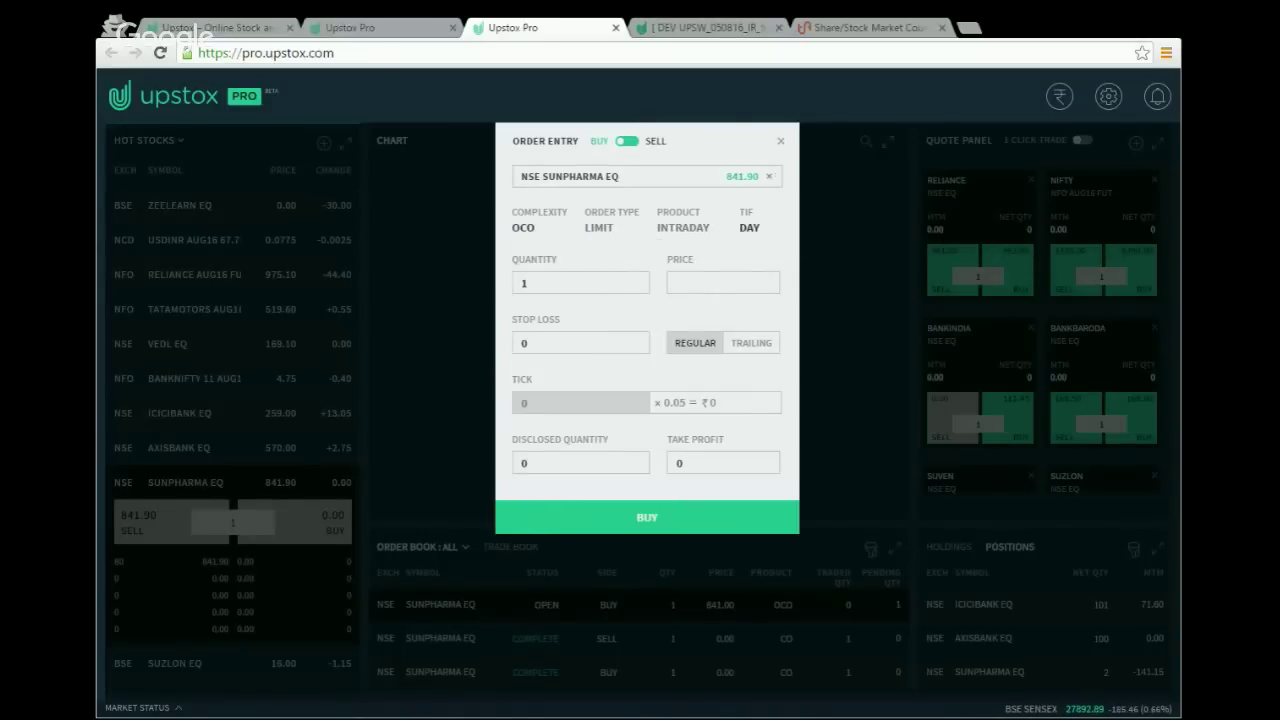
pyautogui.click(714, 289)
pyautogui.write('1000')
pyautogui.press('BackSpace')
pyautogui.write('11')
pyautogui.press('Tab')
pyautogui.press('Tab')
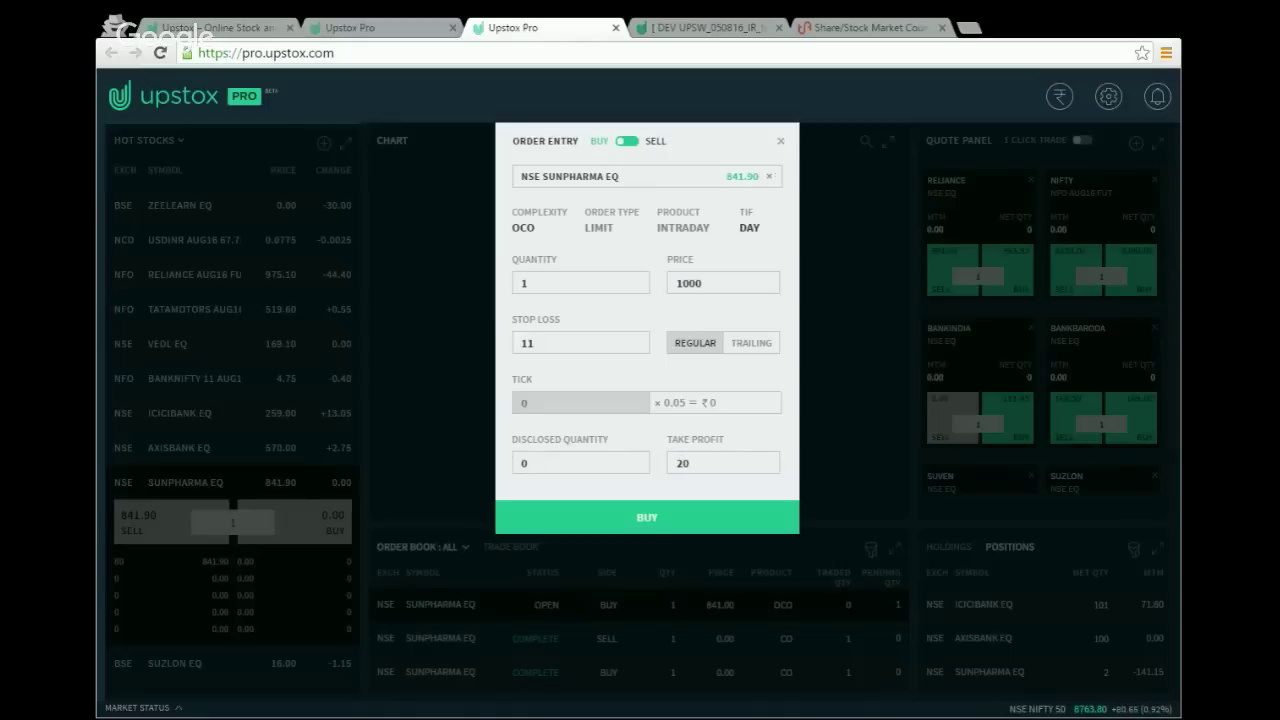
pyautogui.write('20')
# - Submit and confirm the buy order, then close the rejection notifications
pyautogui.click(606, 518)
pyautogui.click(632, 578)
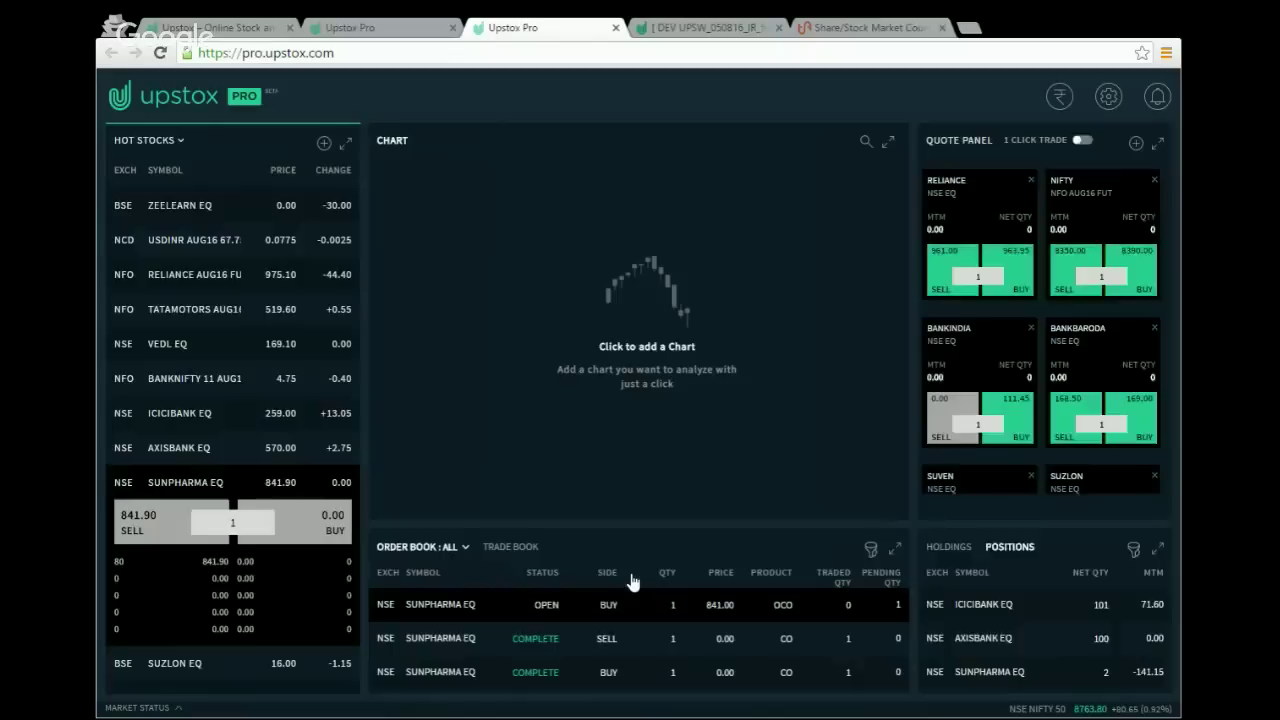
pyautogui.click(767, 467)
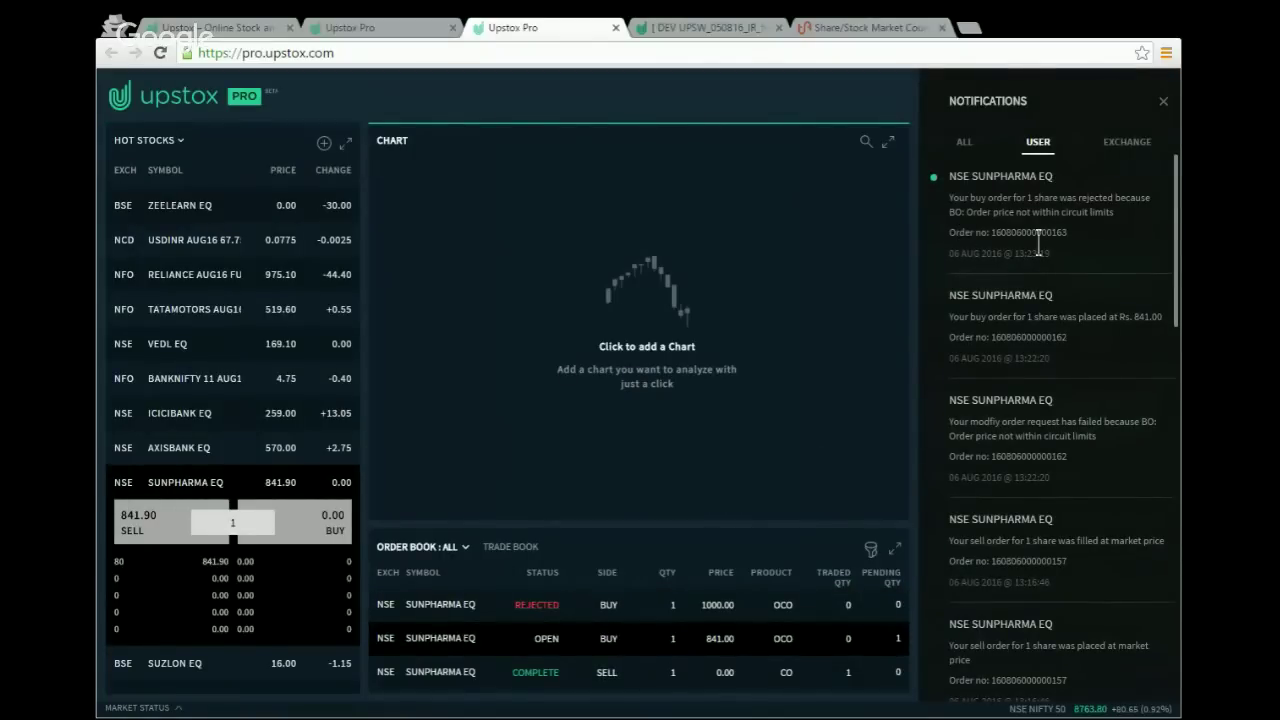
pyautogui.click(1163, 104)
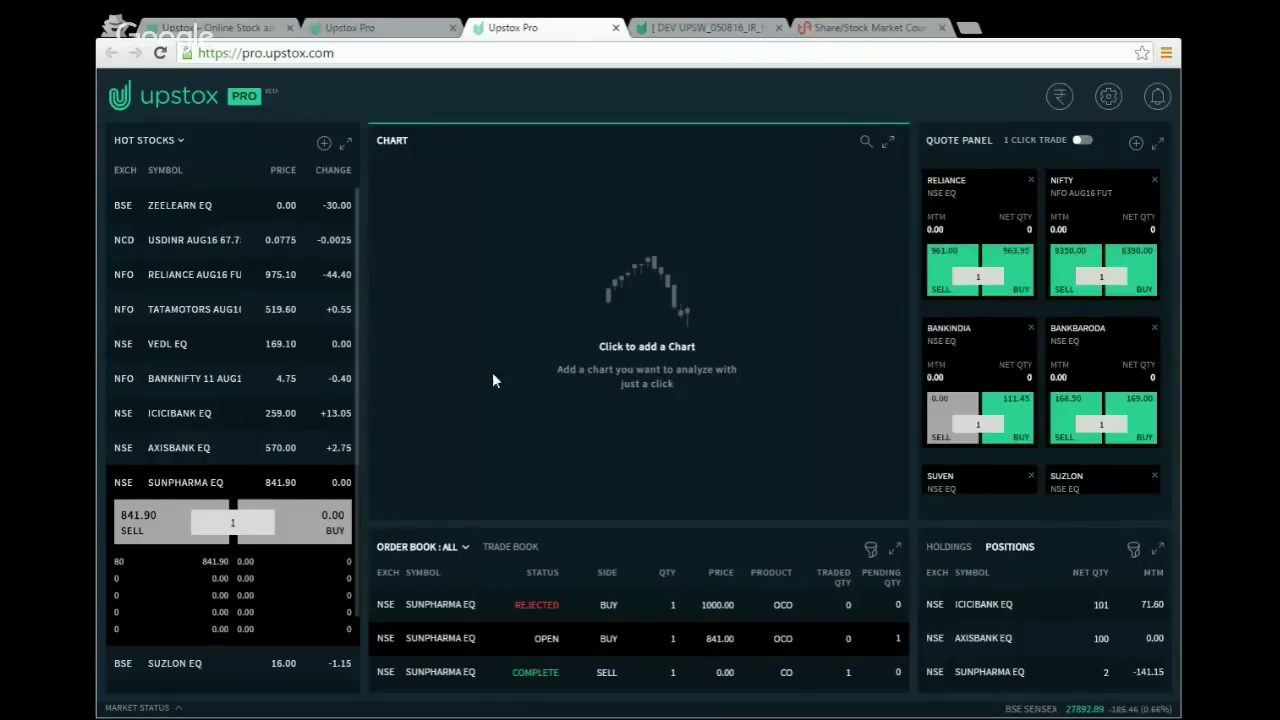
# - Expand AXISBANK's market depth in Hot Stocks and start an OCO buy order for it
pyautogui.click(162, 312)
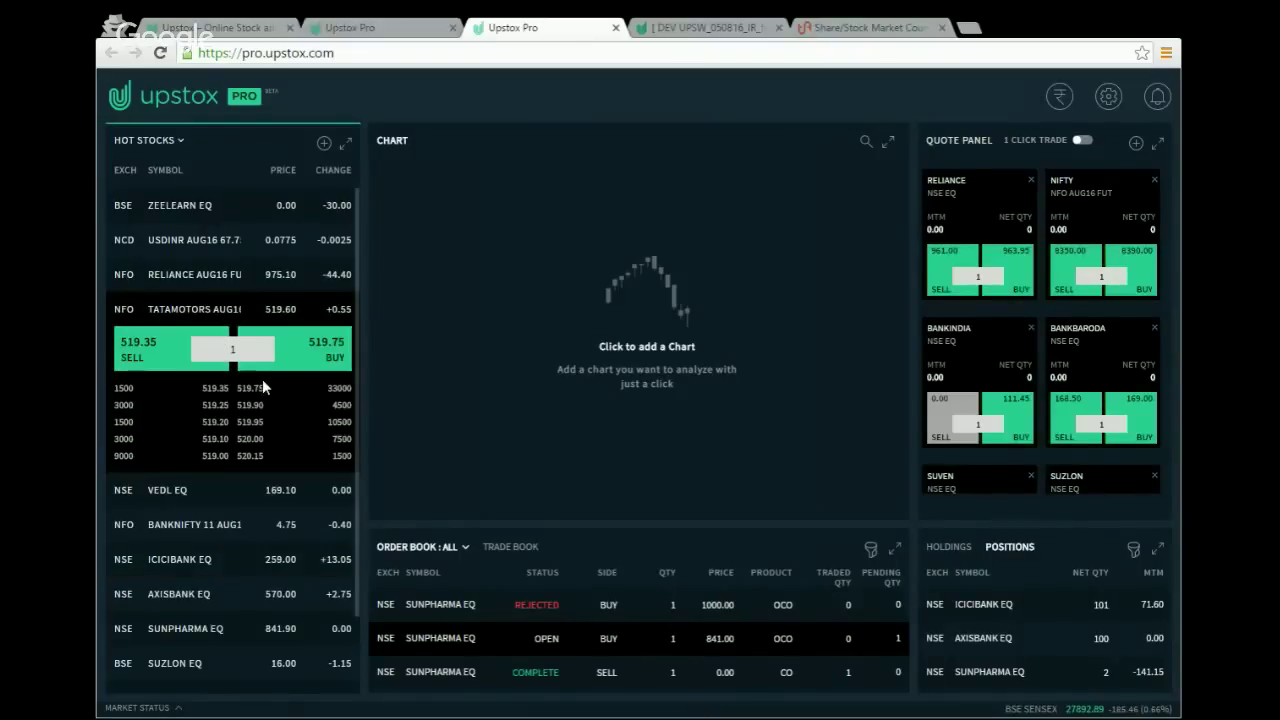
pyautogui.click(182, 311)
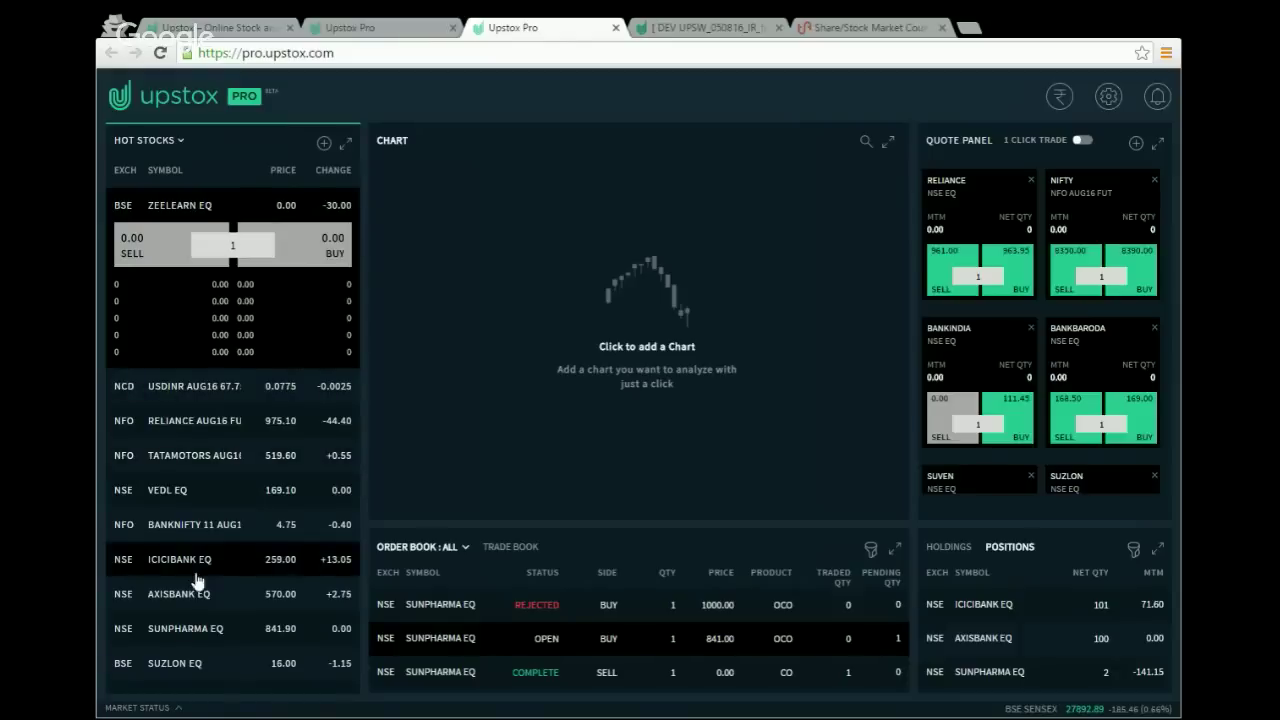
pyautogui.click(197, 594)
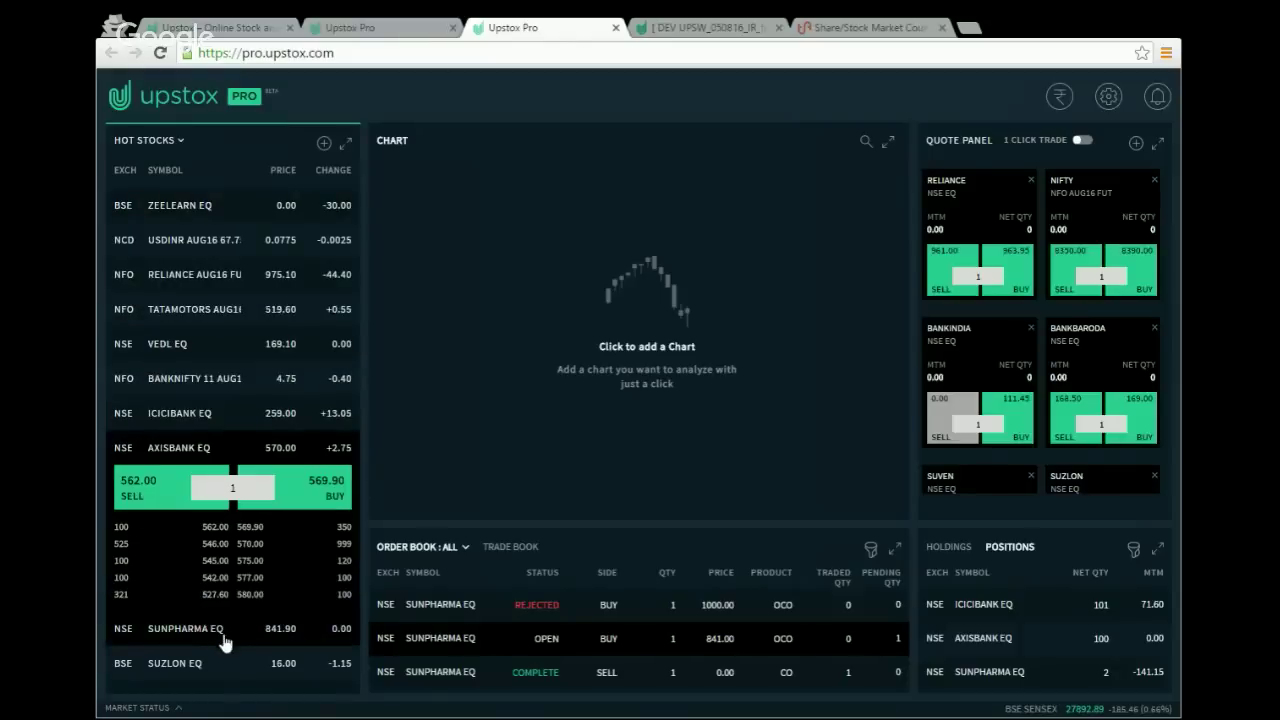
pyautogui.click(335, 487)
pyautogui.click(550, 229)
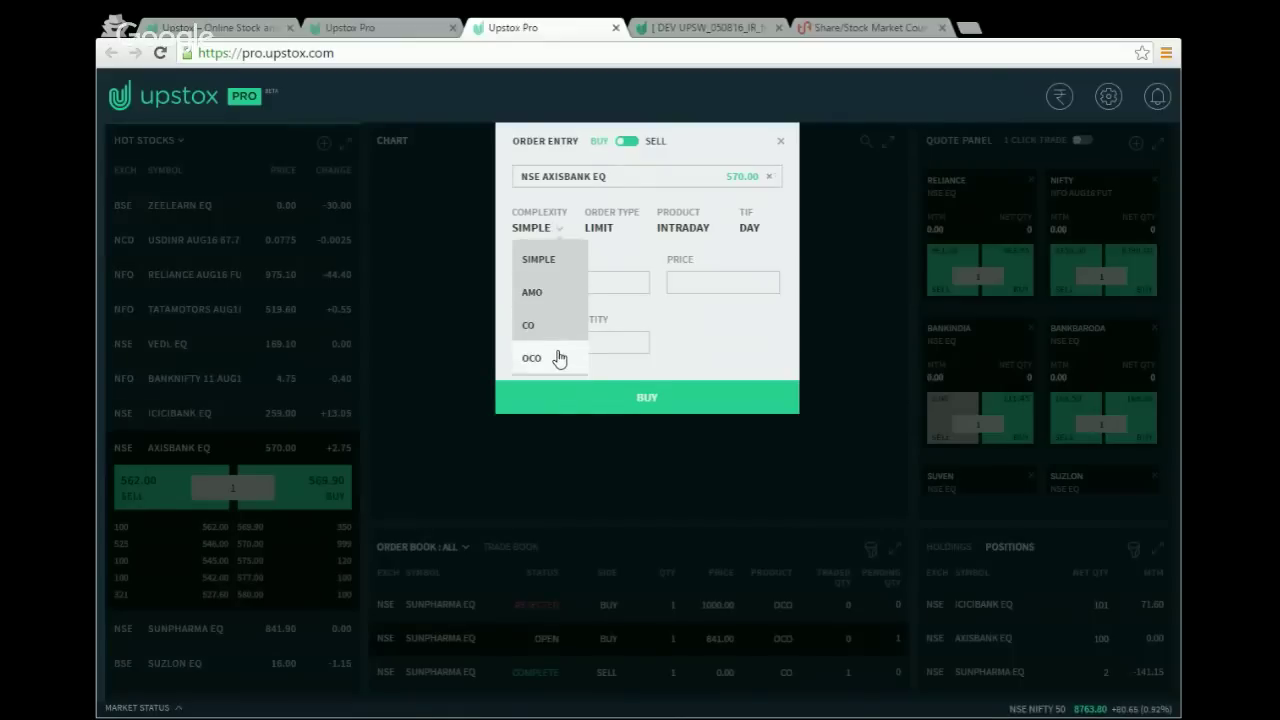
pyautogui.click(559, 358)
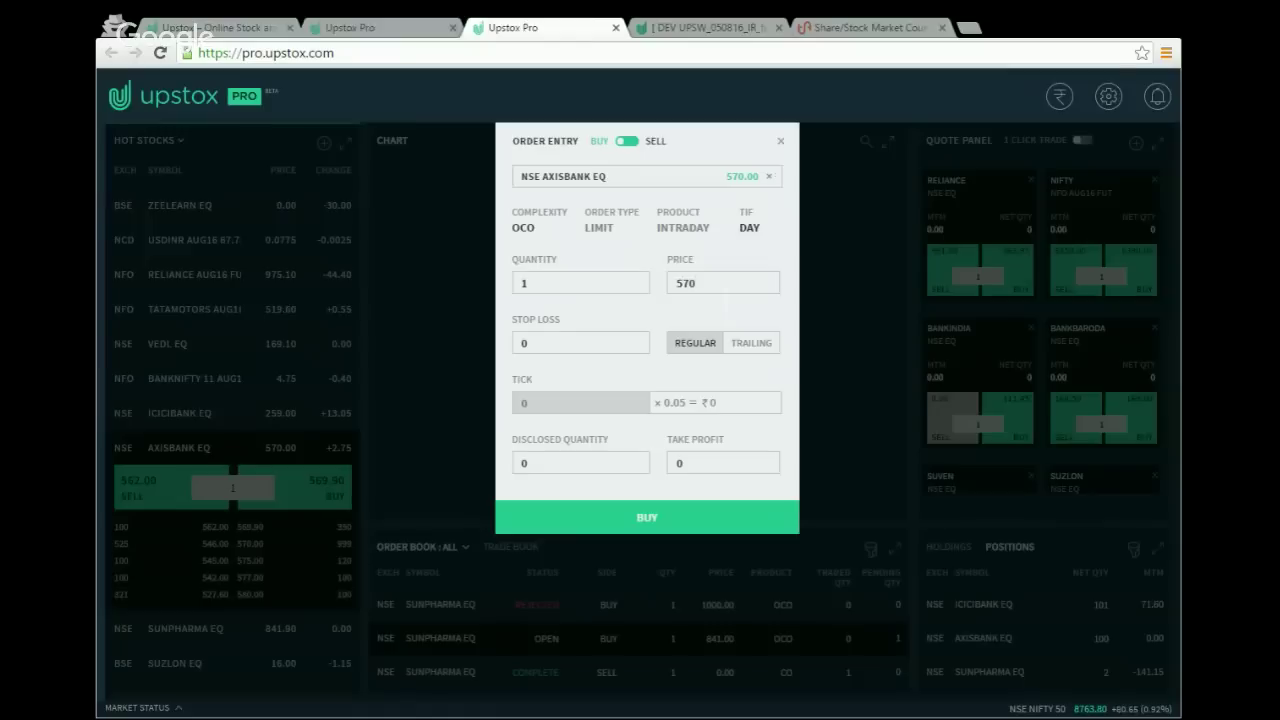
# - Set stop loss 10, take profit 100 and price 600, place the buy, then widen Hot Stocks
pyautogui.write('10')
pyautogui.press('Tab')
pyautogui.press('Tab')
pyautogui.write('100')
pyautogui.click(700, 283)
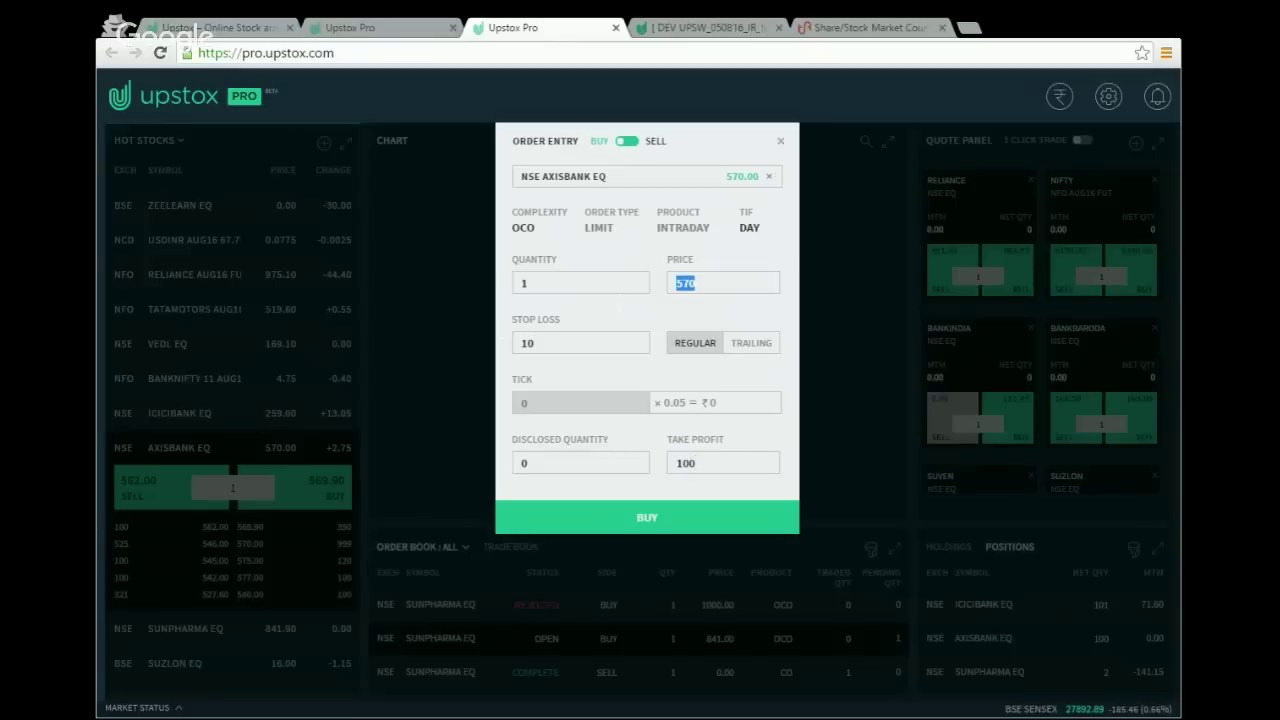
pyautogui.write('600')
pyautogui.click(627, 531)
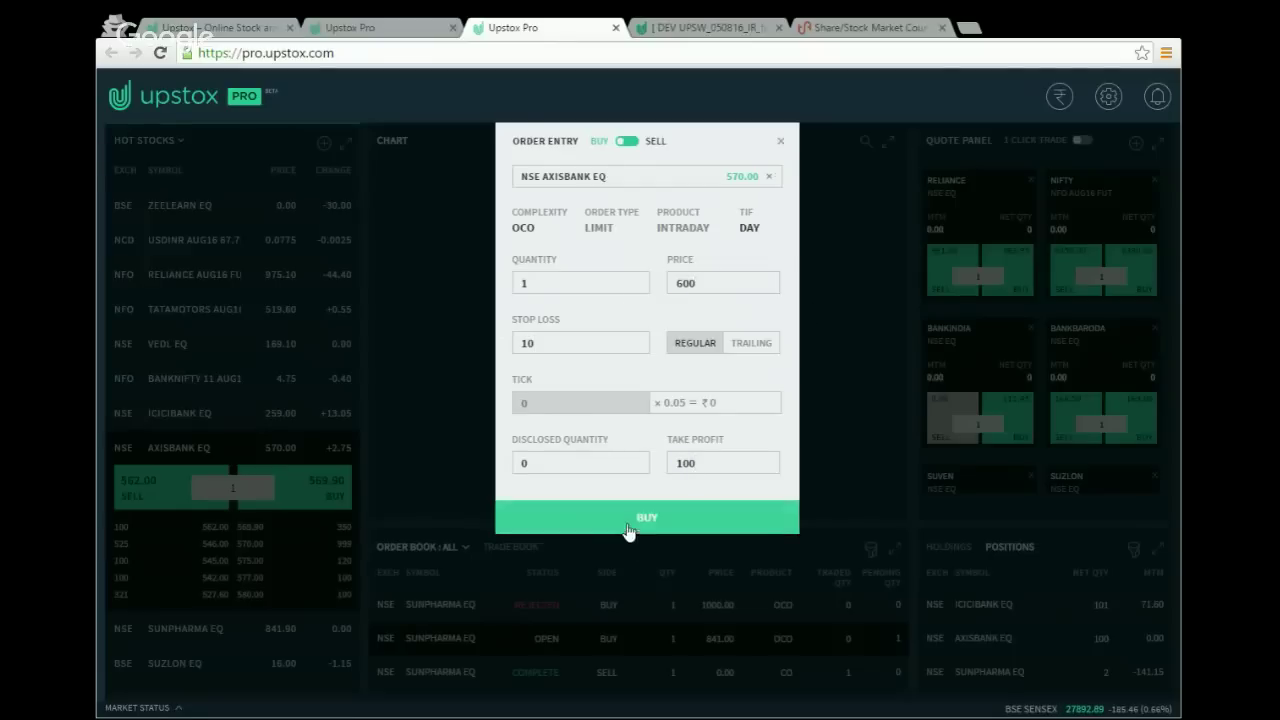
pyautogui.click(605, 572)
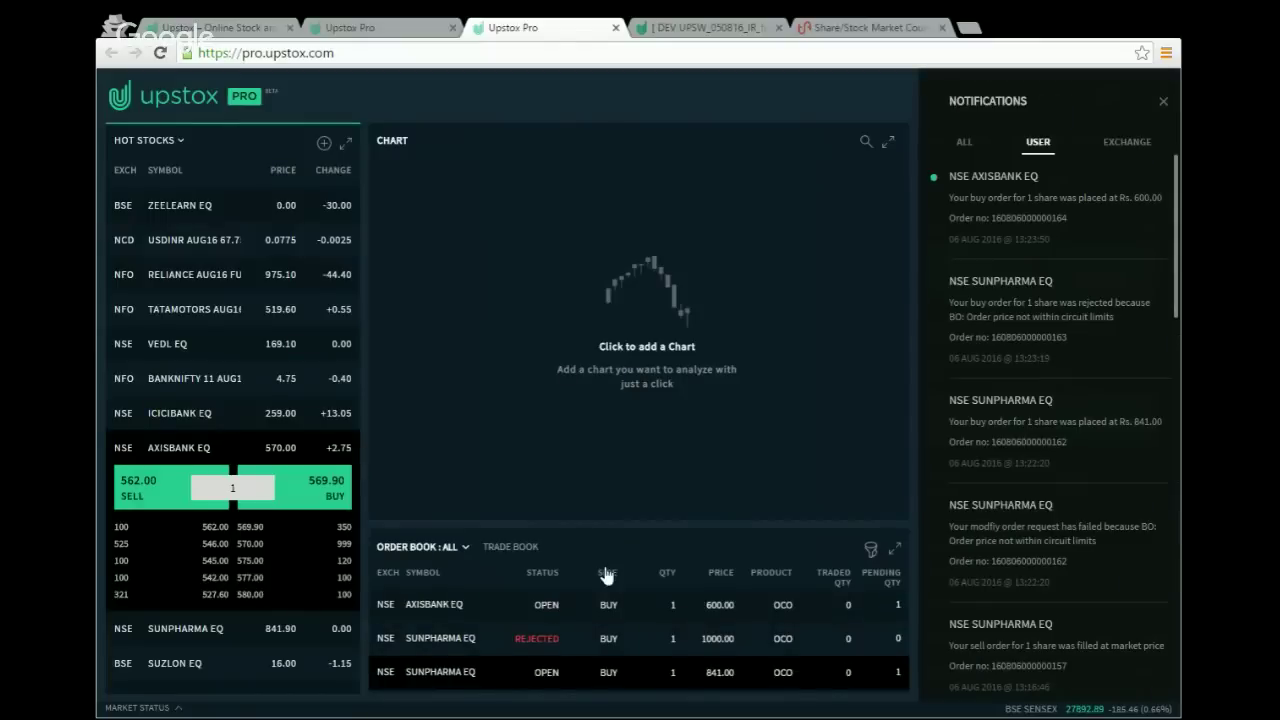
pyautogui.click(536, 607)
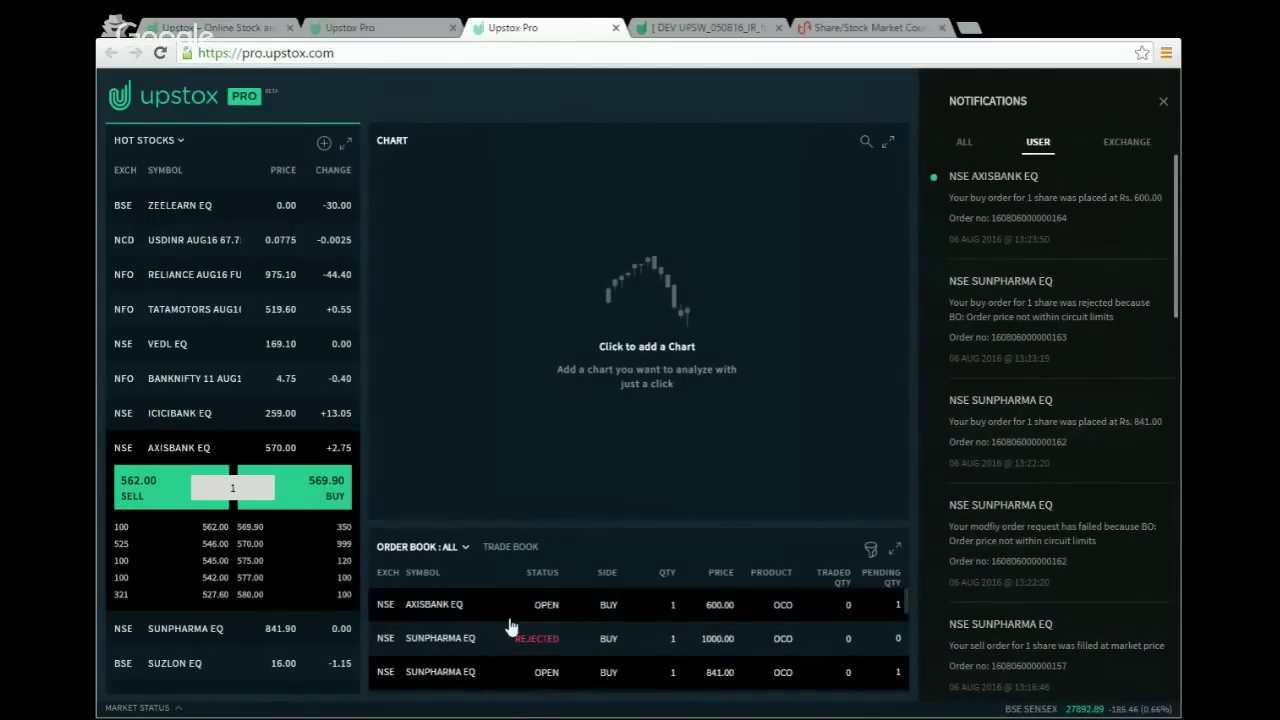
pyautogui.click(346, 143)
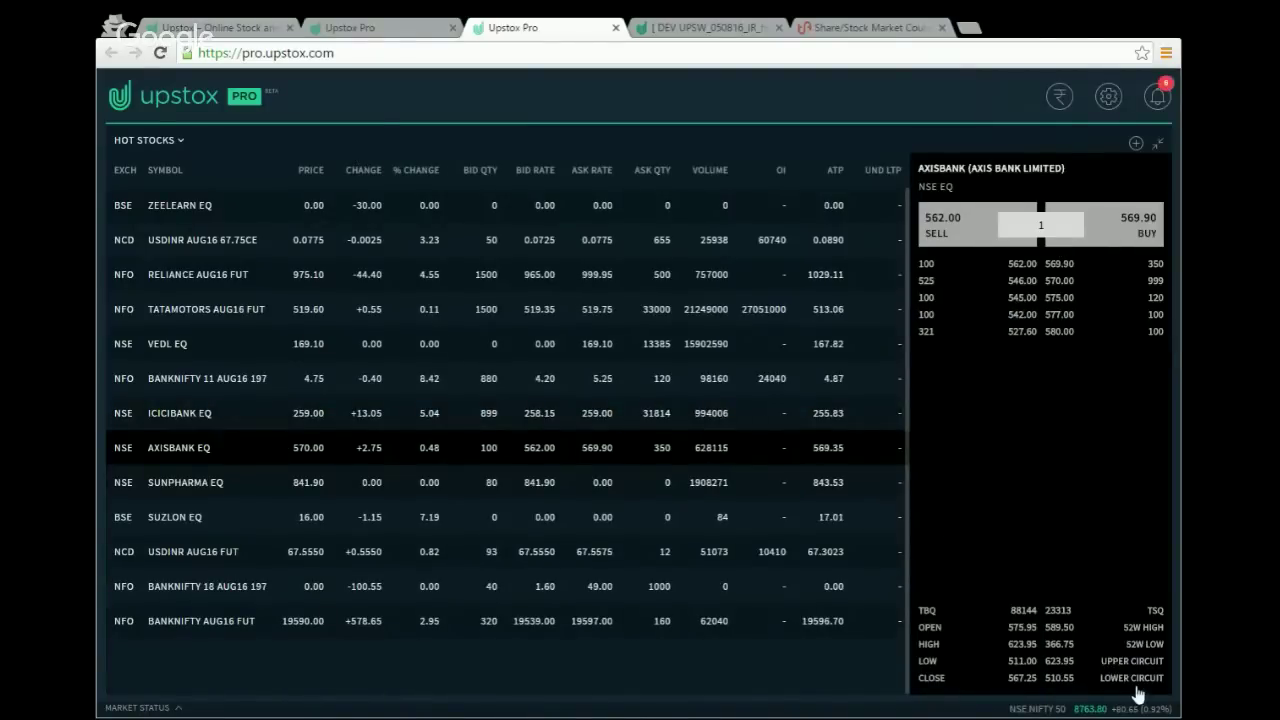
# - Enlarge the order book to inspect the completed AXISBANK 600 buy, then collapse it again
pyautogui.click(1160, 146)
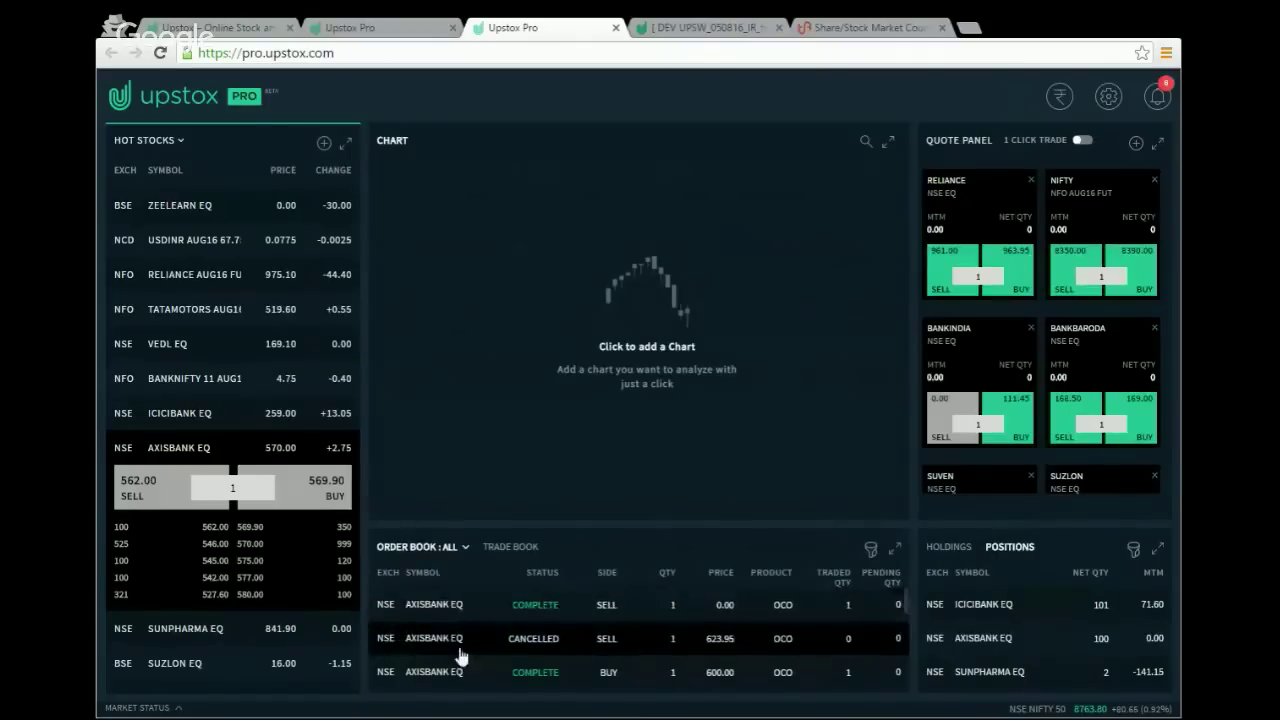
pyautogui.scroll(-3, 600, 605)
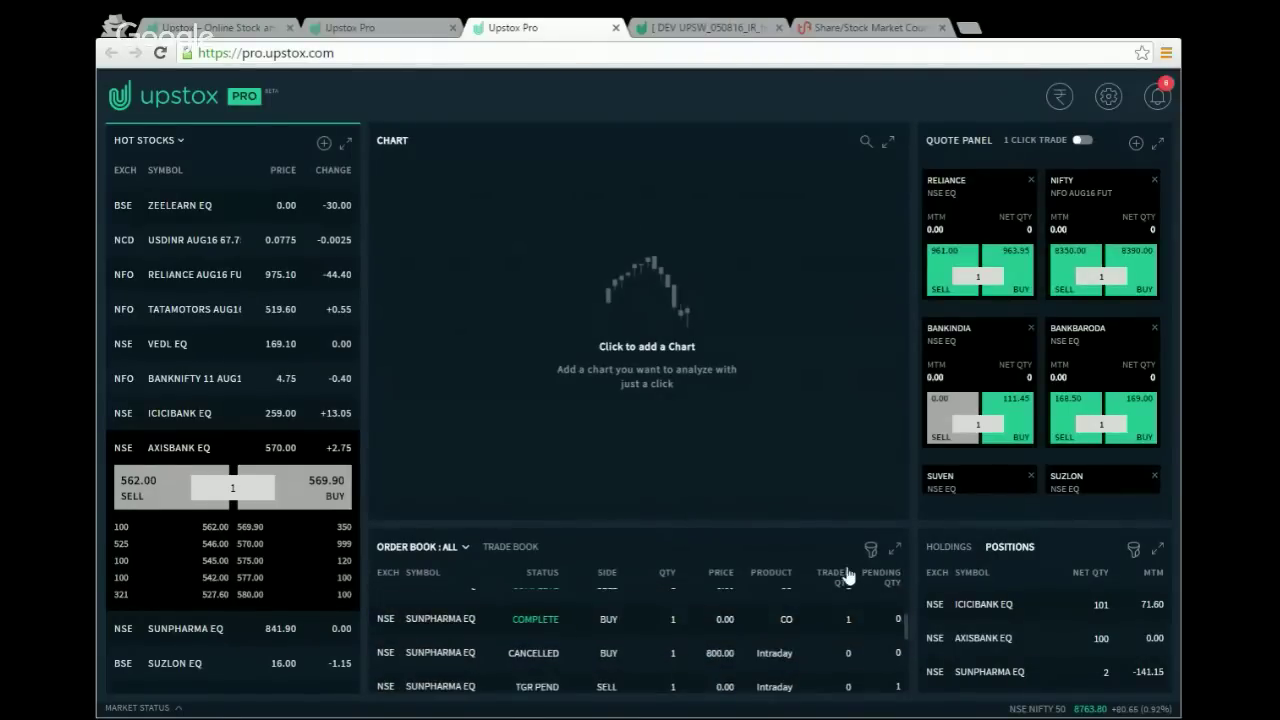
pyautogui.scroll(3, 563, 597)
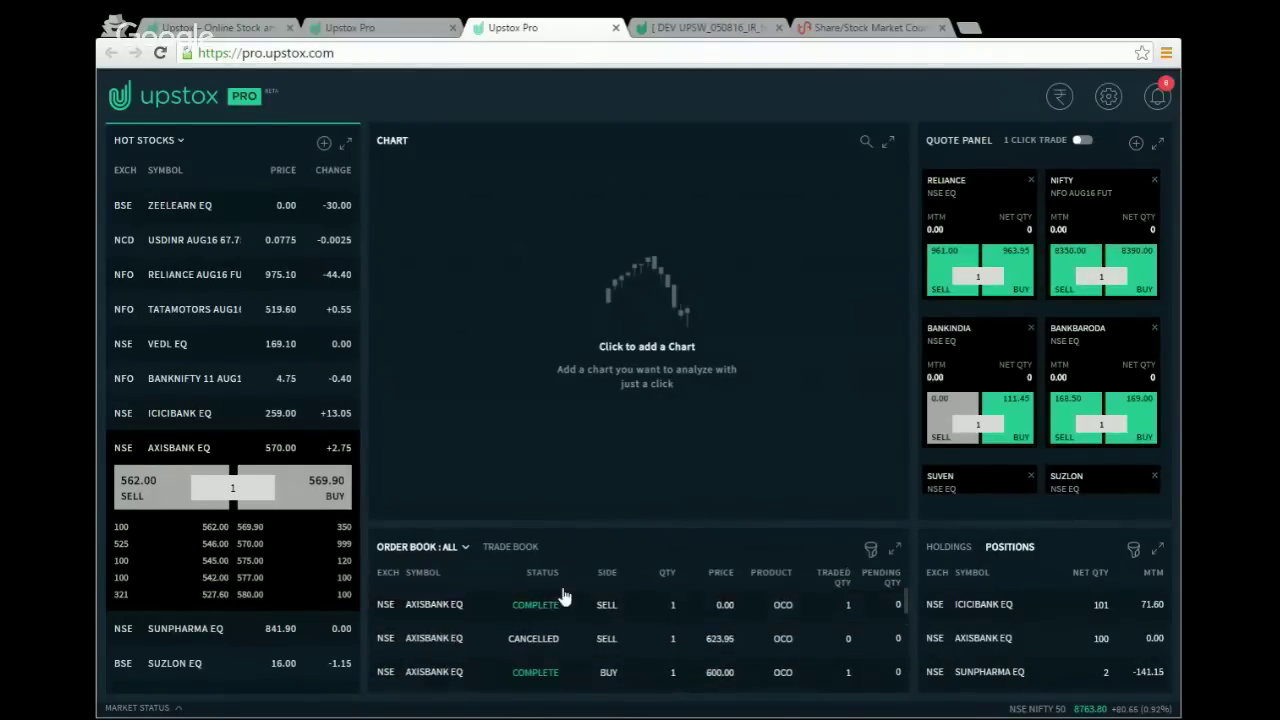
pyautogui.click(894, 548)
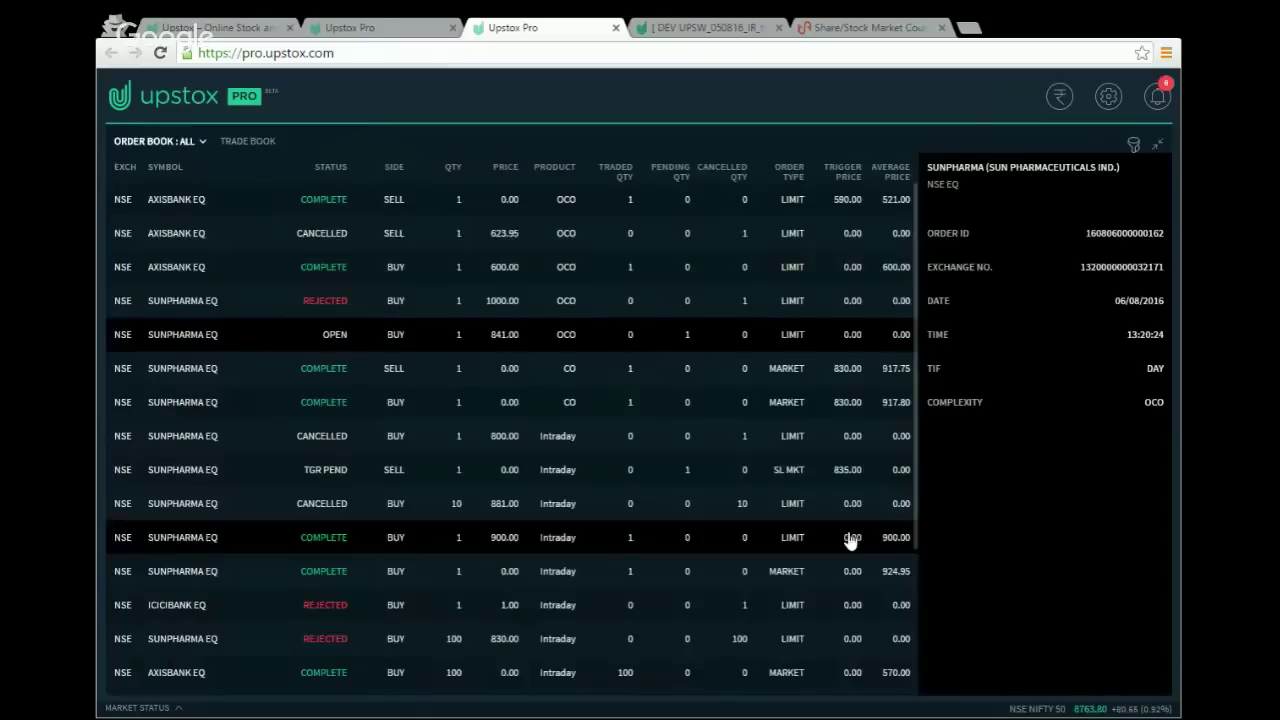
pyautogui.click(287, 280)
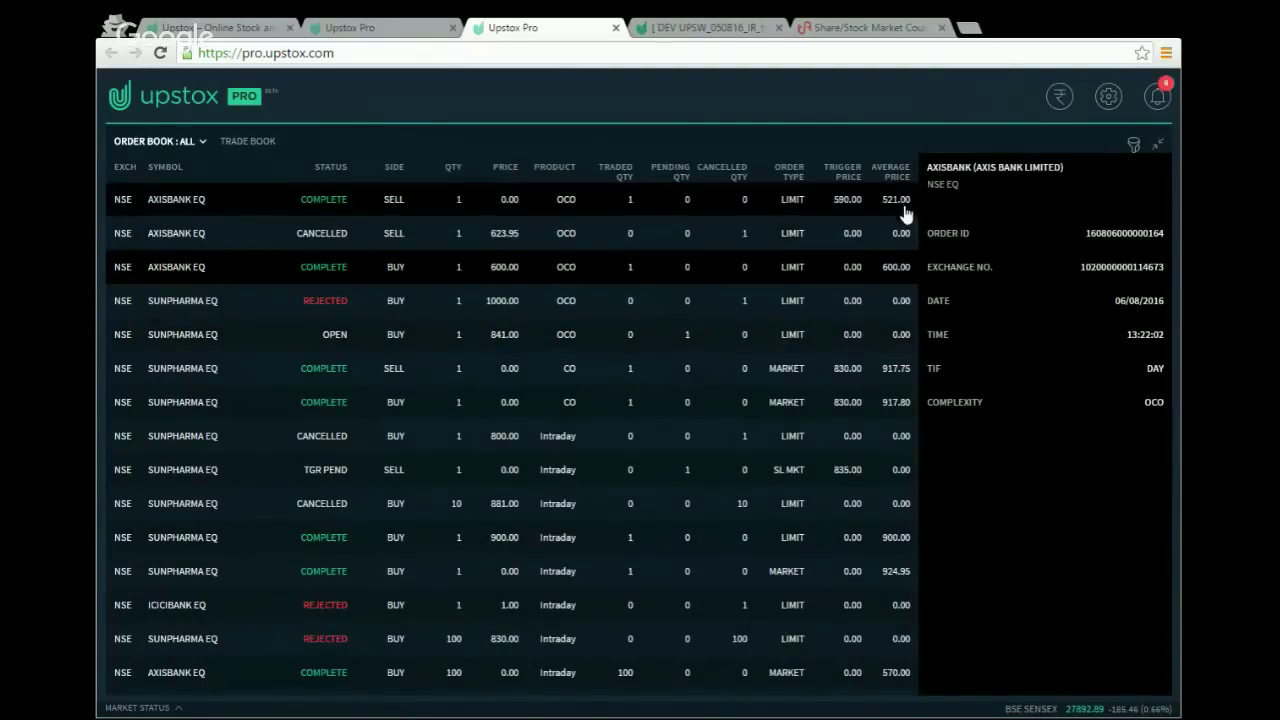
pyautogui.click(1158, 145)
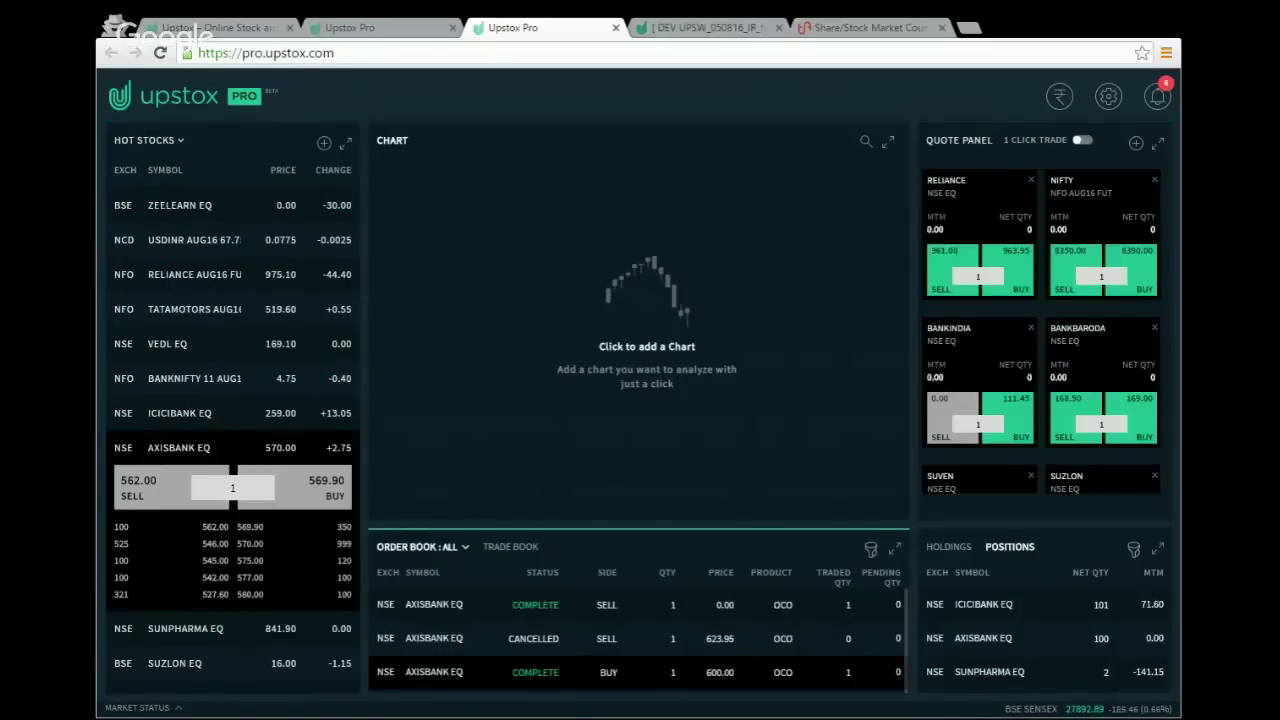
# - Enter an AXISBANK OCO buy with price 600, stop loss 50 and take profit 50, and confirm it
pyautogui.press('b')
pyautogui.click(540, 228)
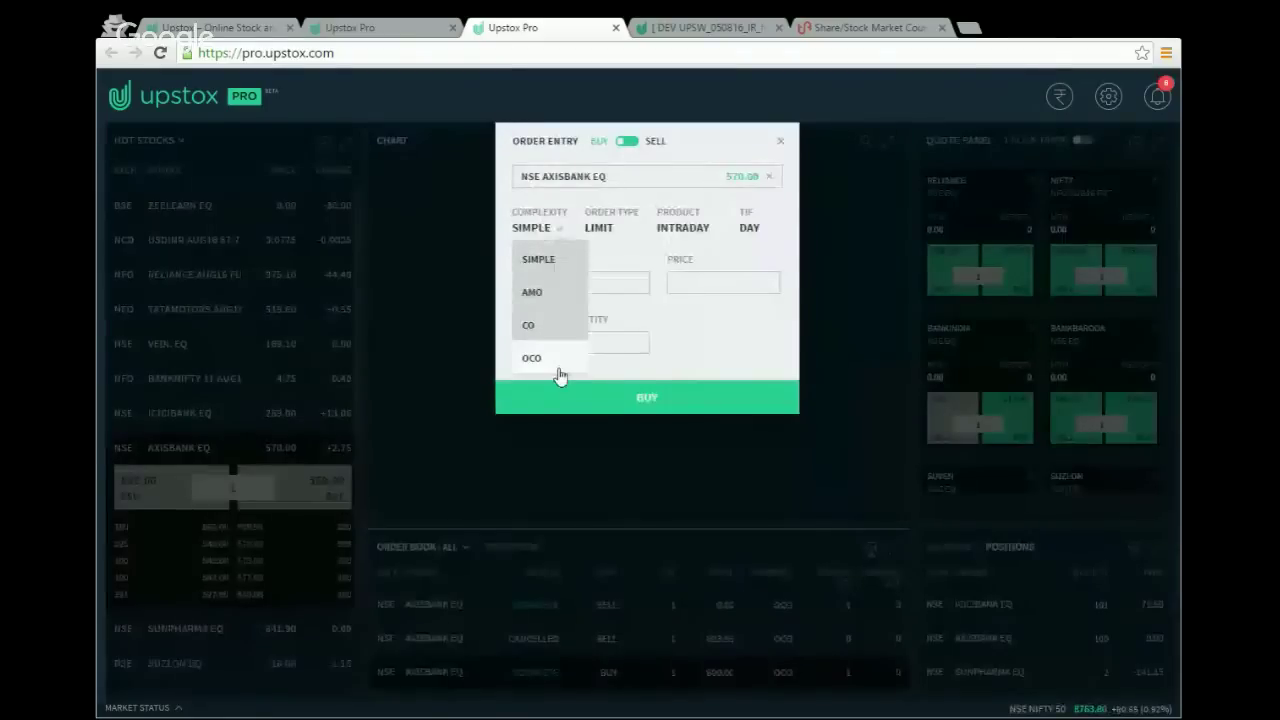
pyautogui.click(559, 364)
pyautogui.write('600')
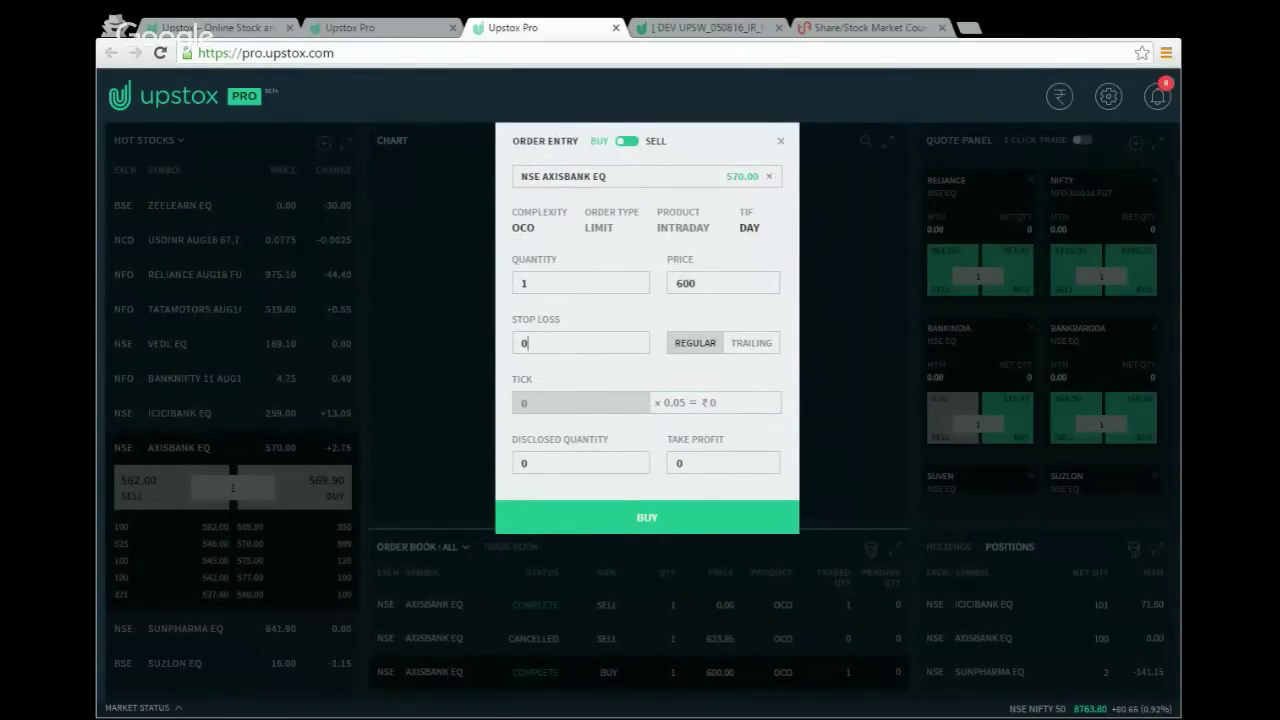
pyautogui.moveTo(525, 343); pyautogui.dragTo(495, 353)
pyautogui.write('50')
pyautogui.press('Tab')
pyautogui.press('Tab')
pyautogui.write('5')
pyautogui.click(683, 525)
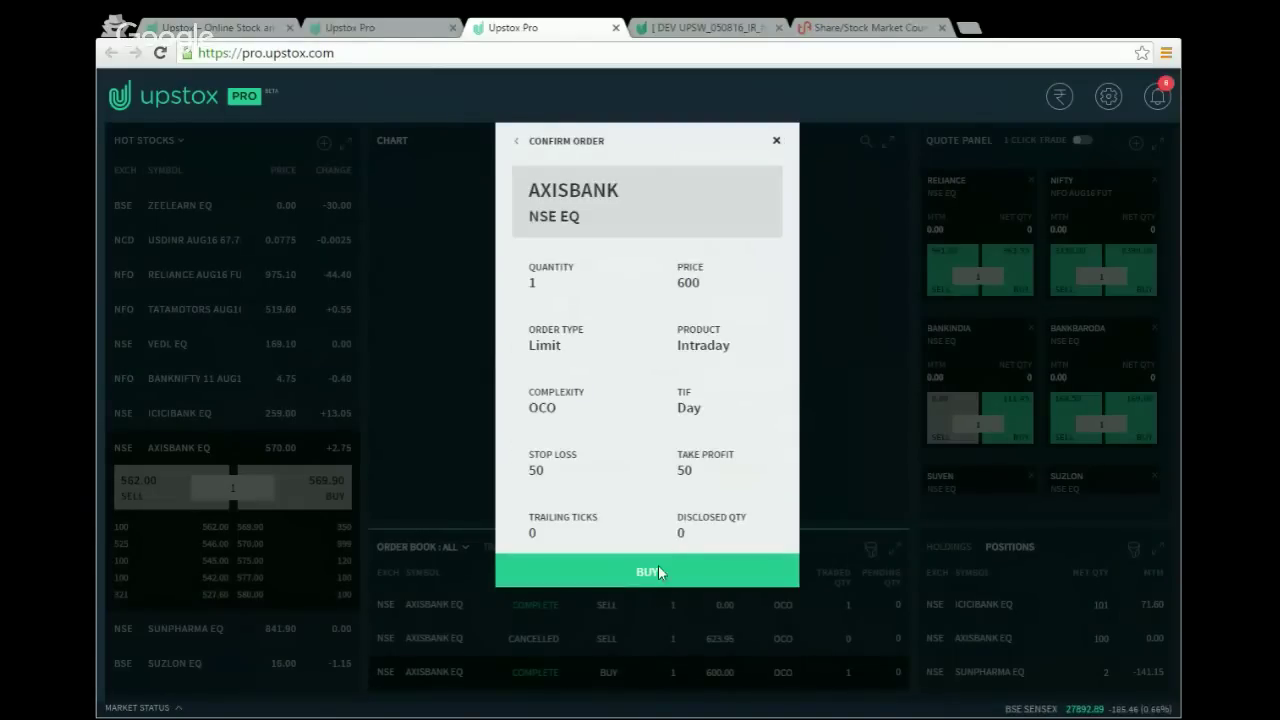
pyautogui.click(658, 570)
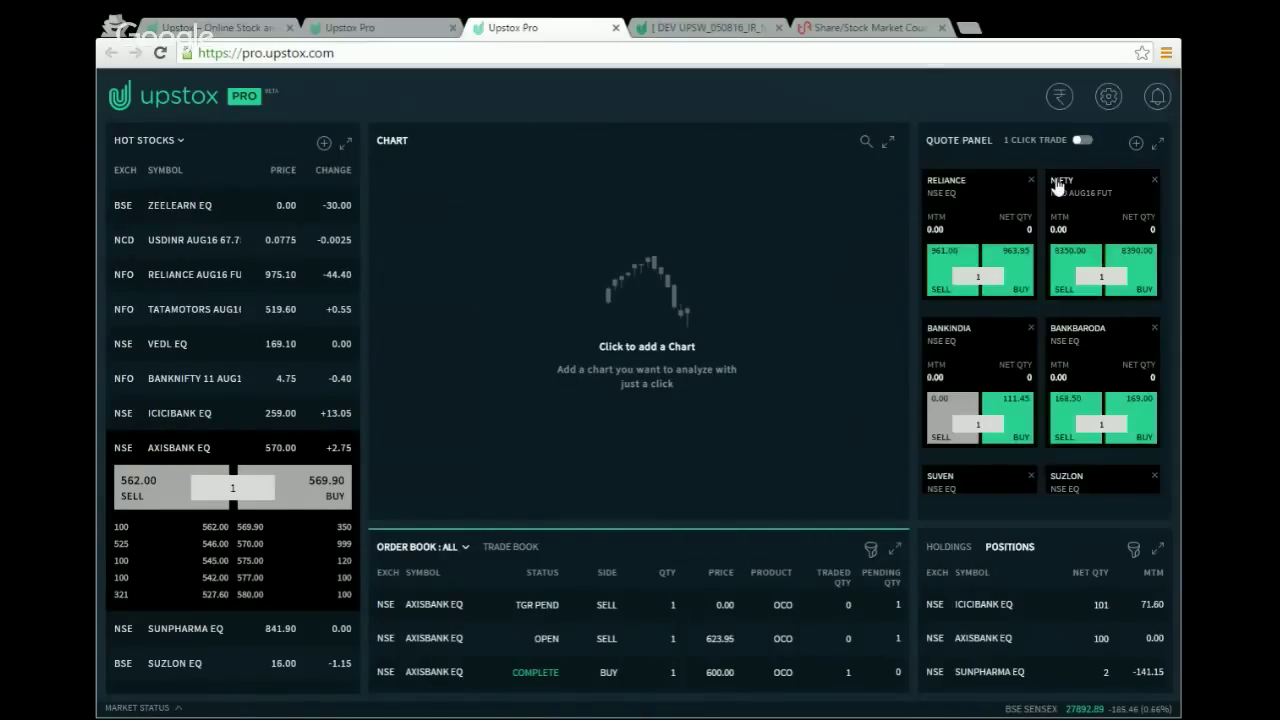
# - Enlarge the order book, review the 623.95 target and pending stop-loss sells, and open the pending sell's actions
pyautogui.click(894, 548)
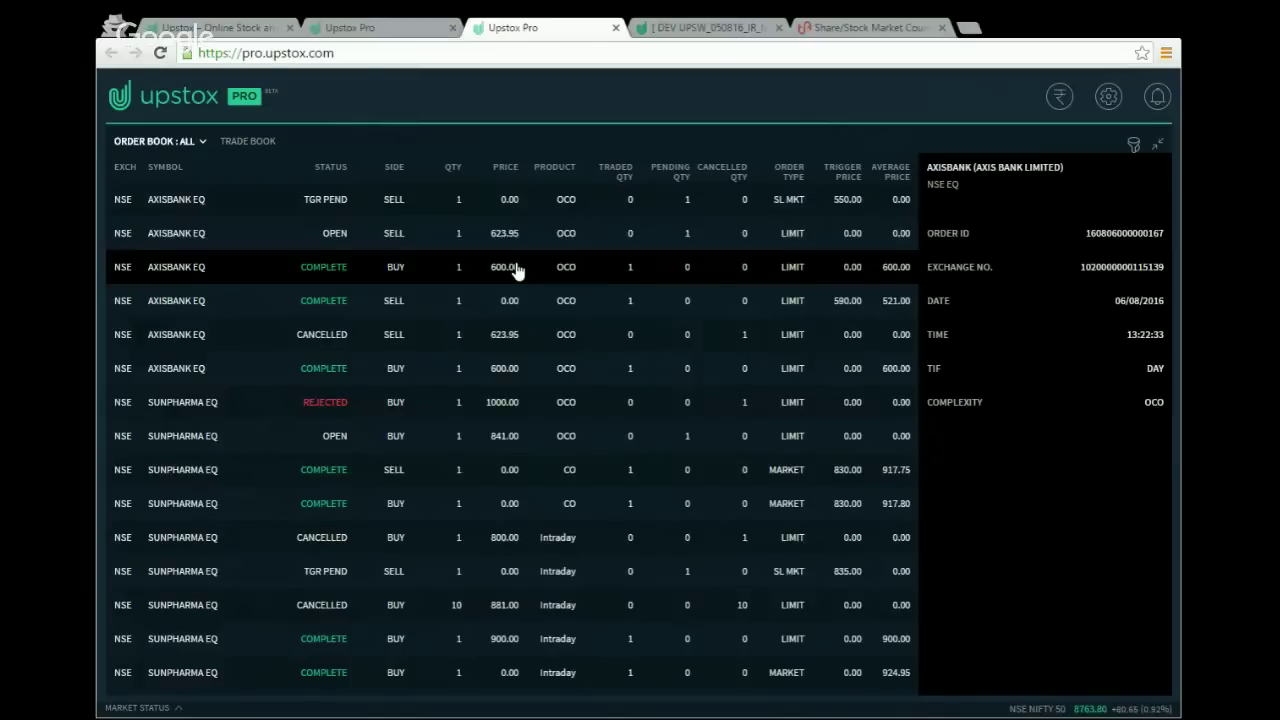
pyautogui.click(338, 235)
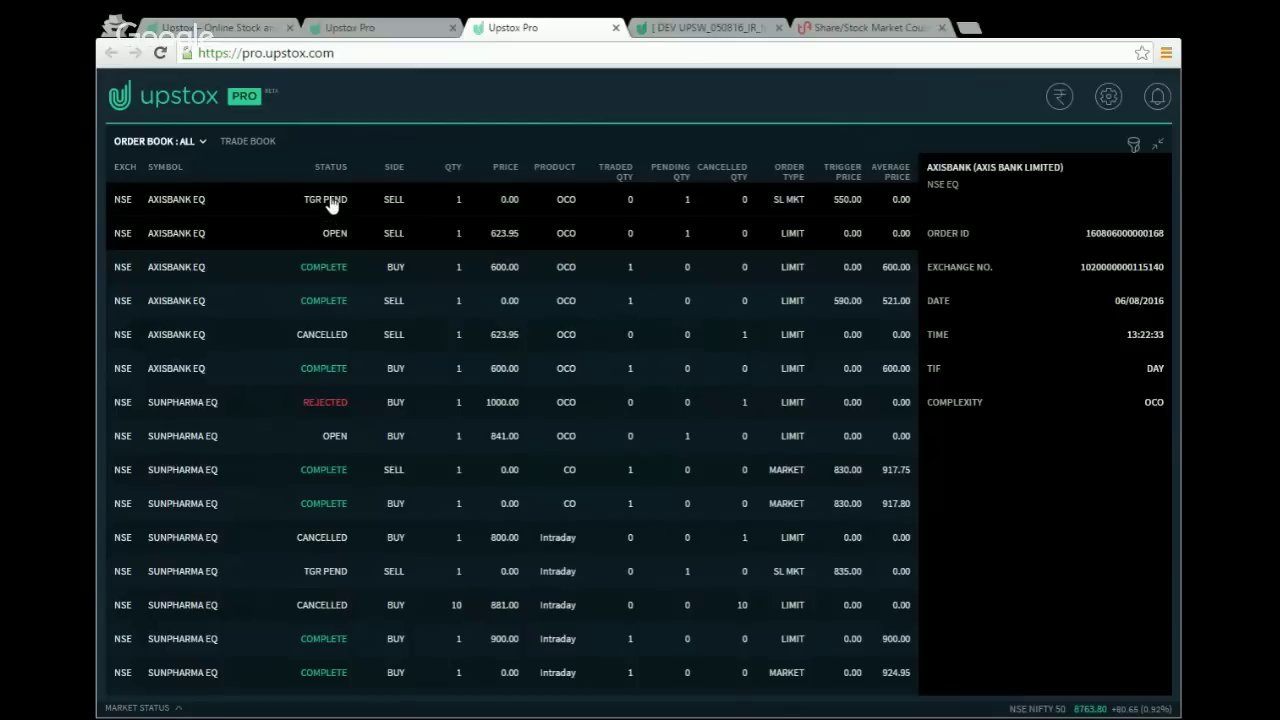
pyautogui.click(330, 201)
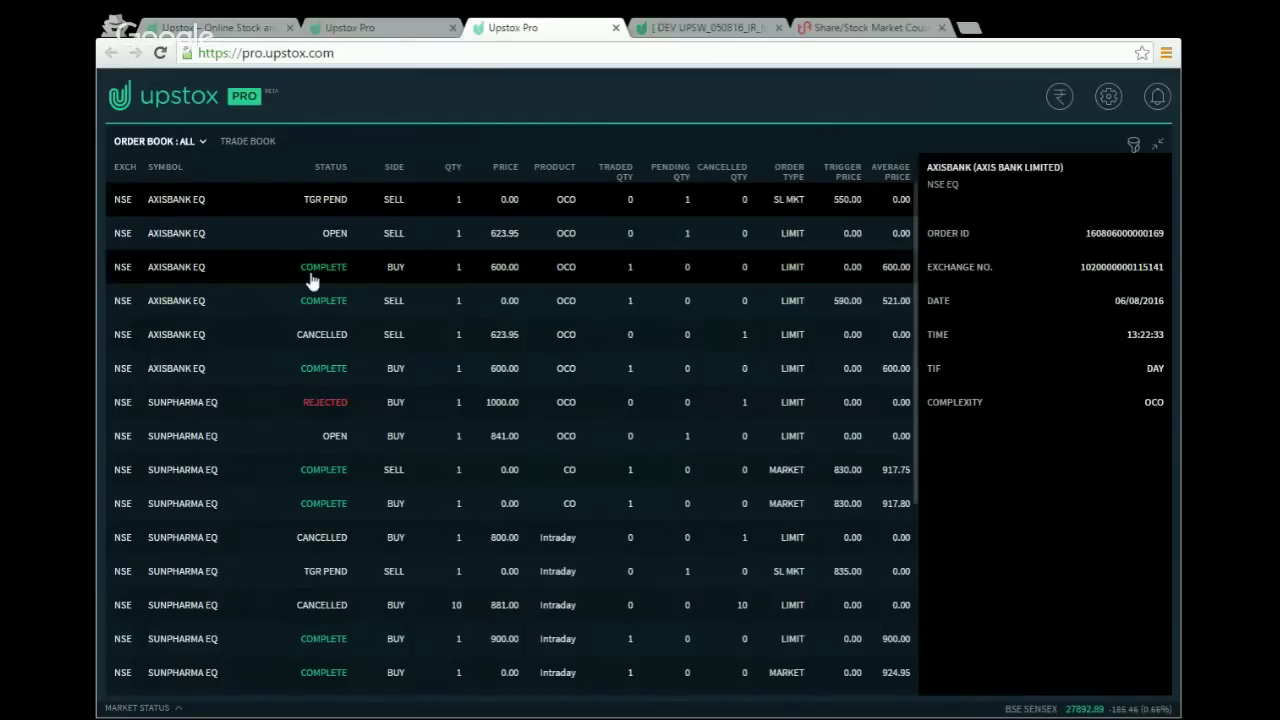
pyautogui.click(319, 201)
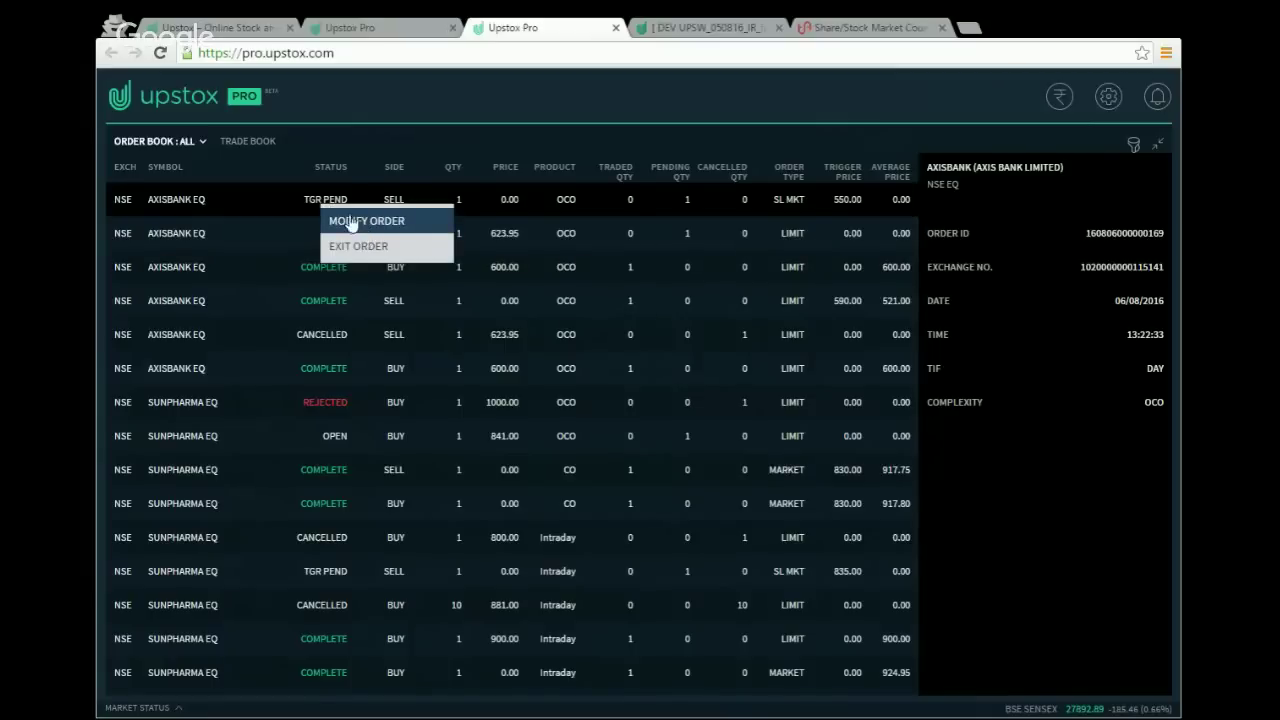
pyautogui.click(304, 205)
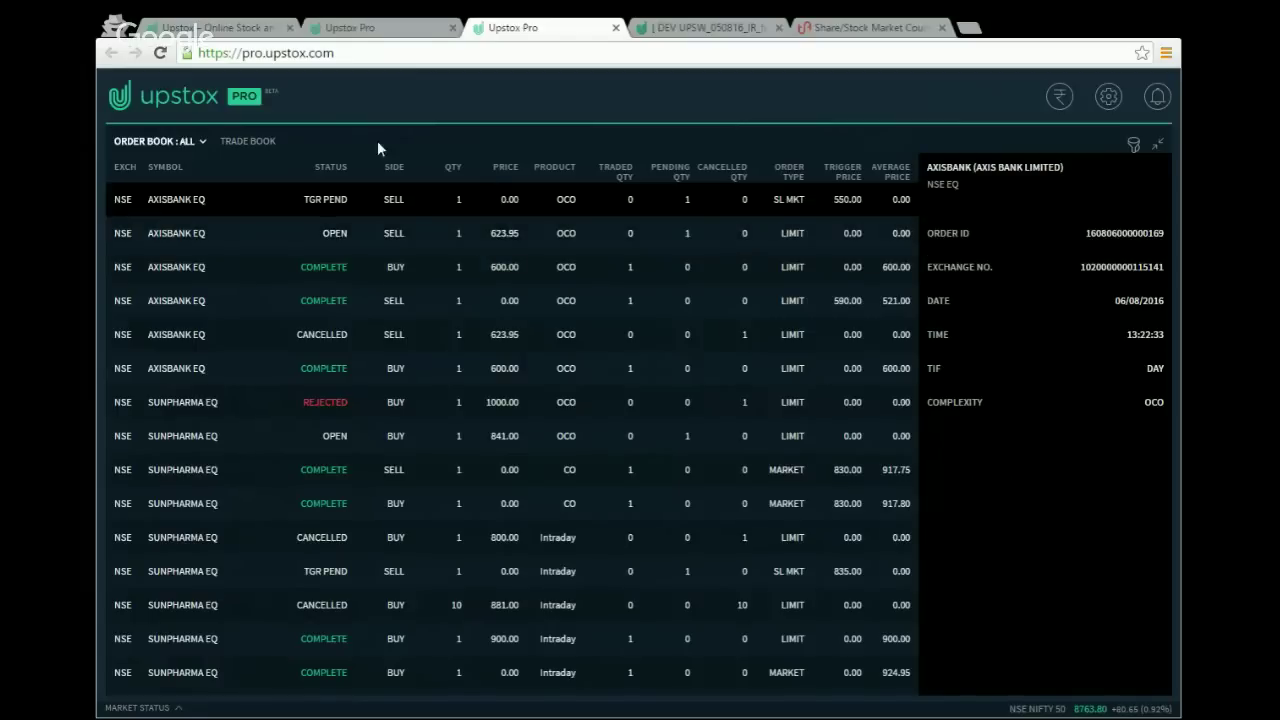
pyautogui.click(331, 206)
# - Exit the trigger-pending AXISBANK stop-loss sell at market, then inspect the resulting order details
pyautogui.rightClick(272, 204)
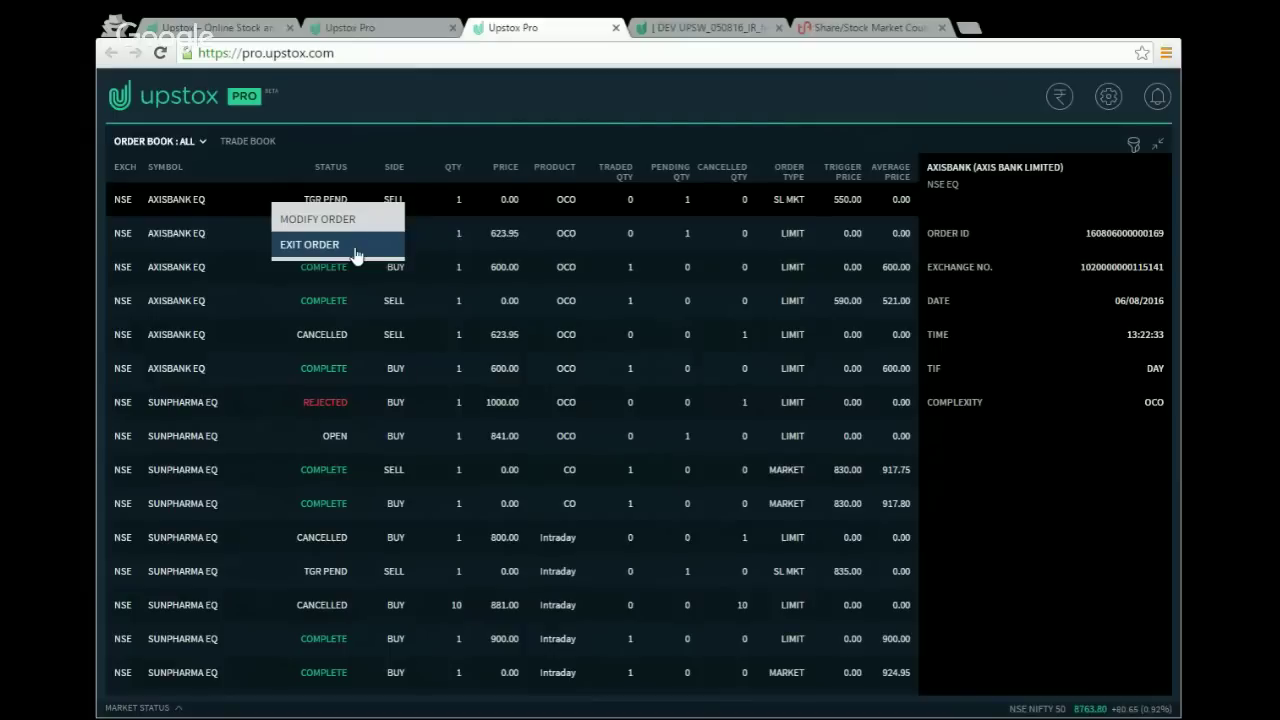
pyautogui.click(194, 237)
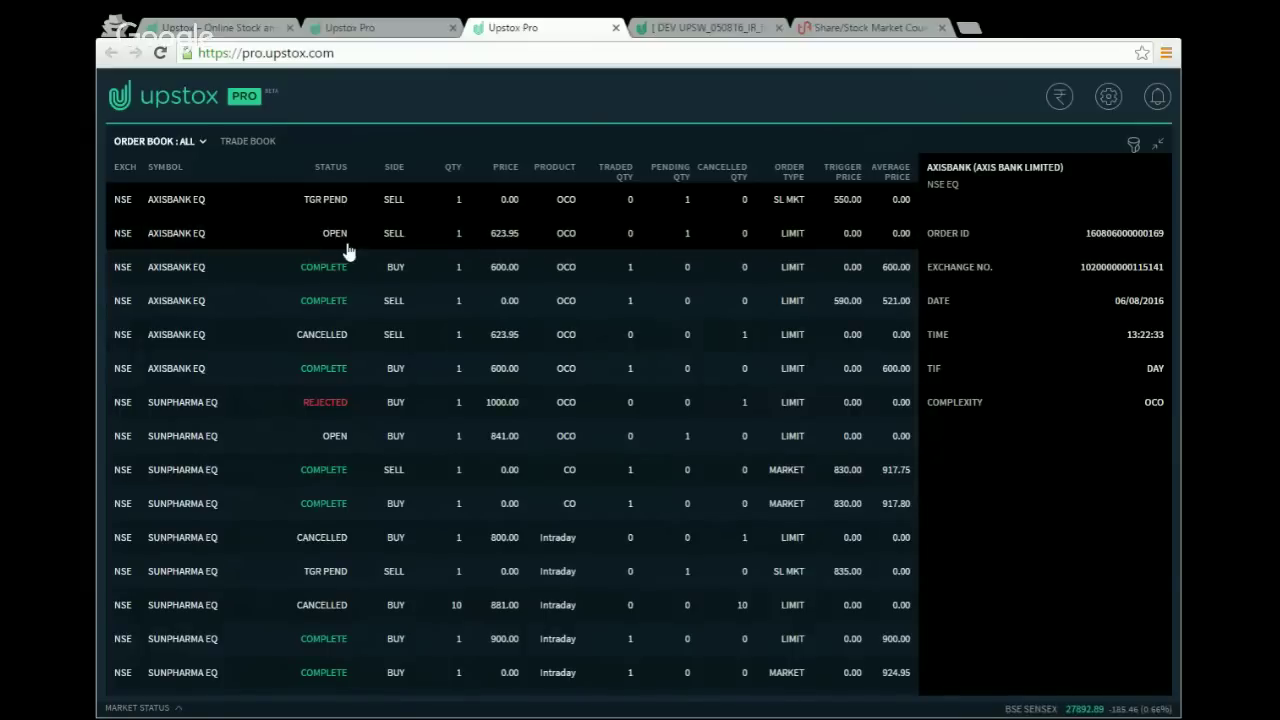
pyautogui.click(326, 200)
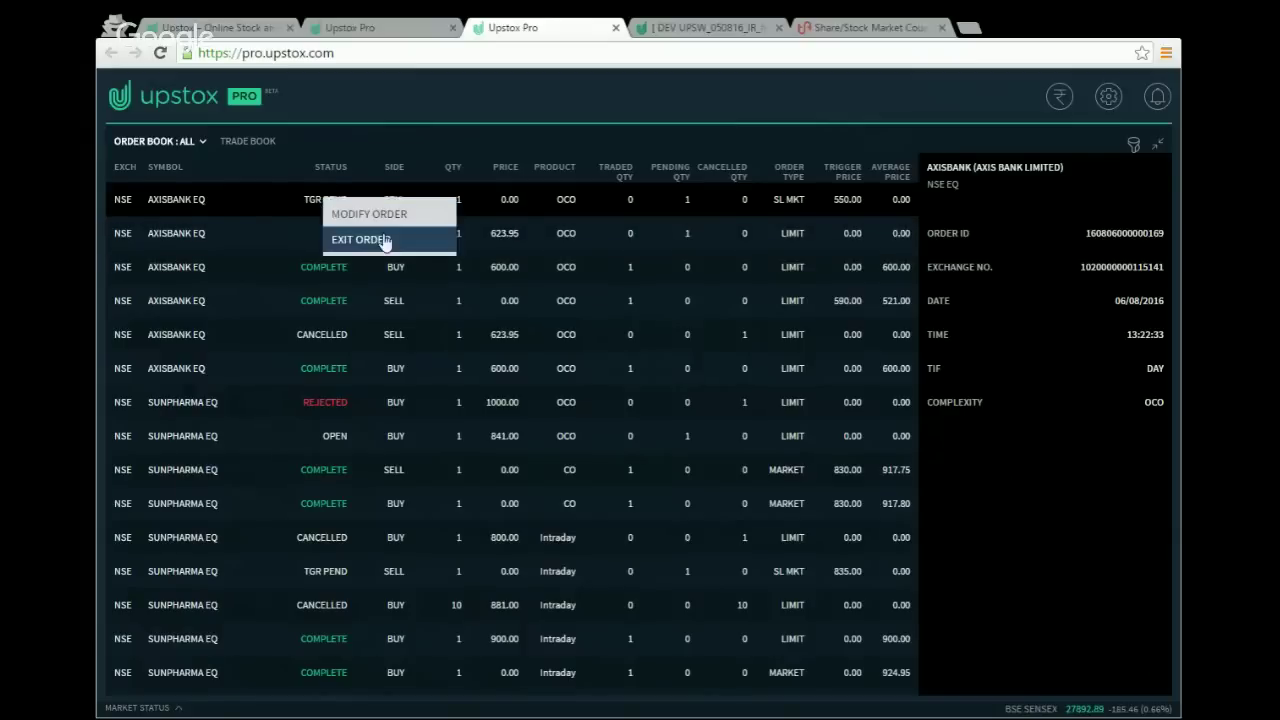
pyautogui.click(388, 240)
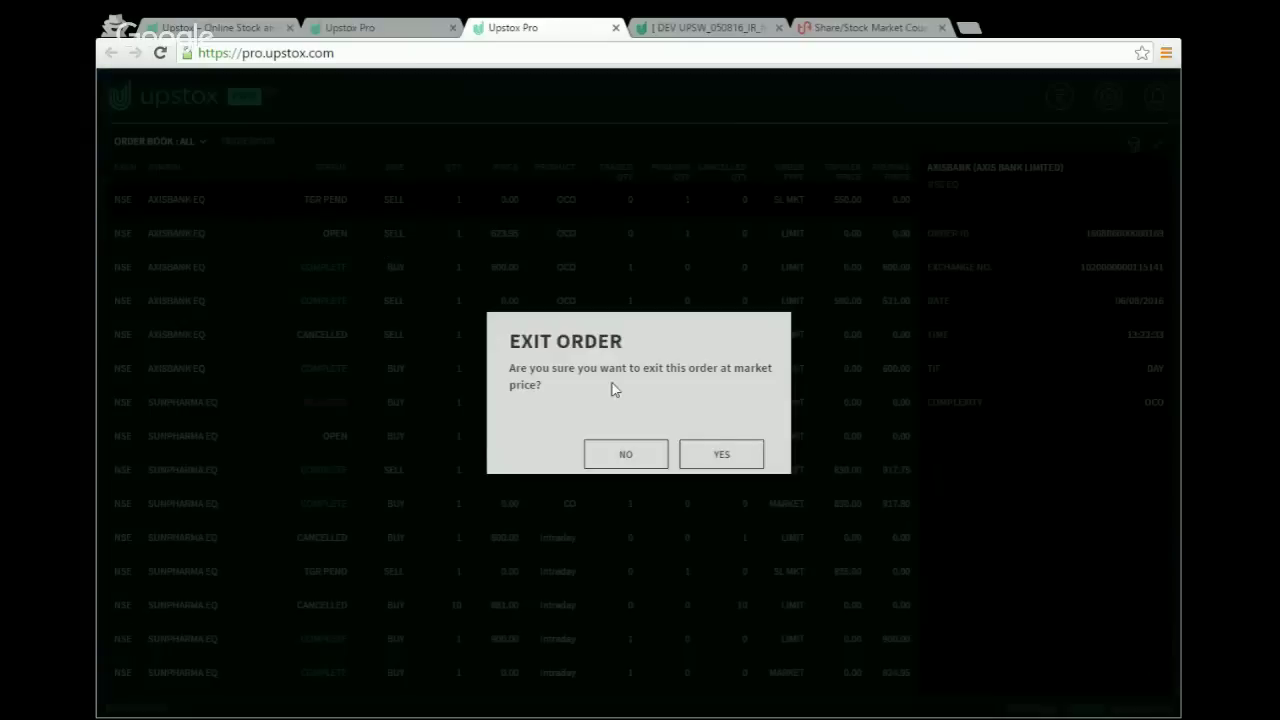
pyautogui.click(721, 455)
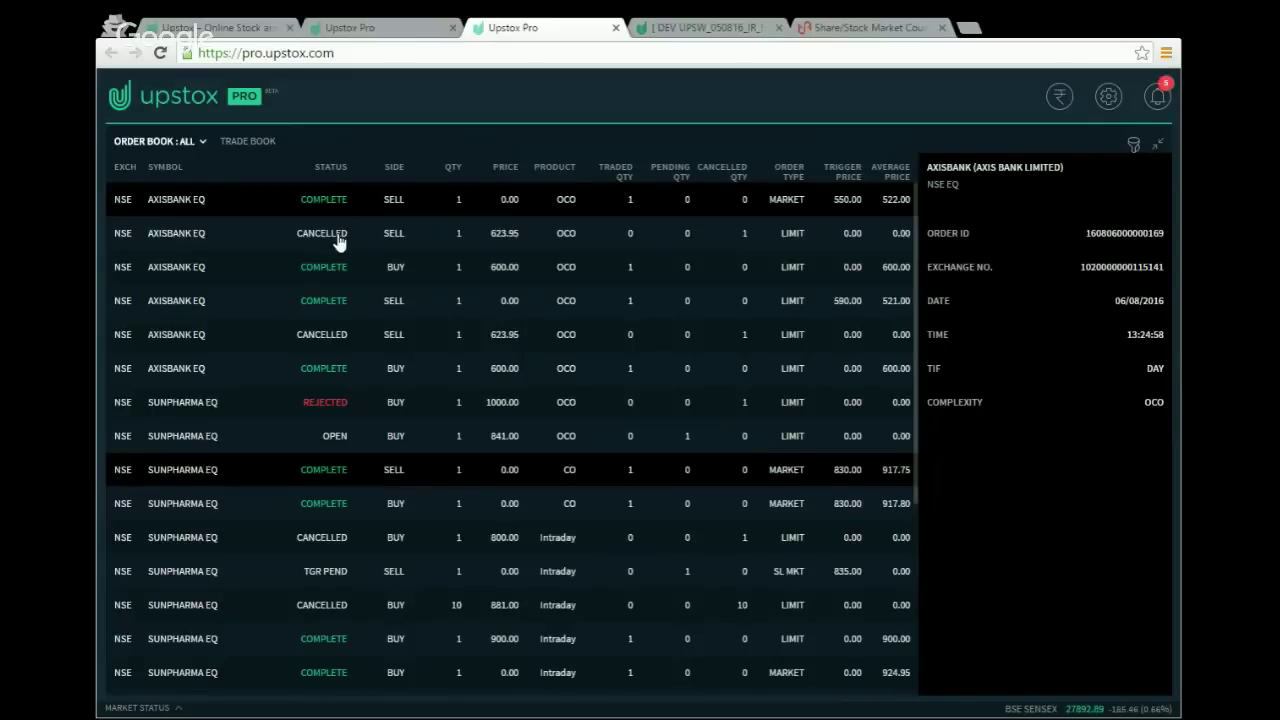
pyautogui.click(320, 208)
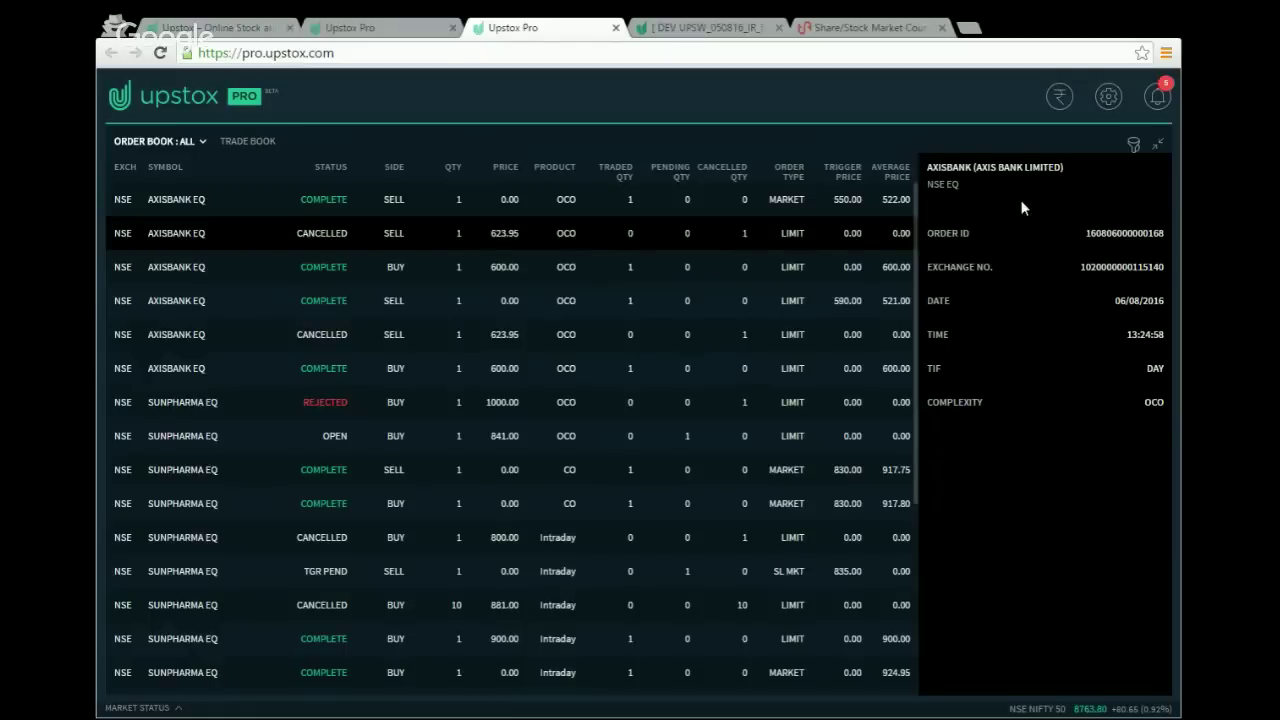
pyautogui.click(566, 205)
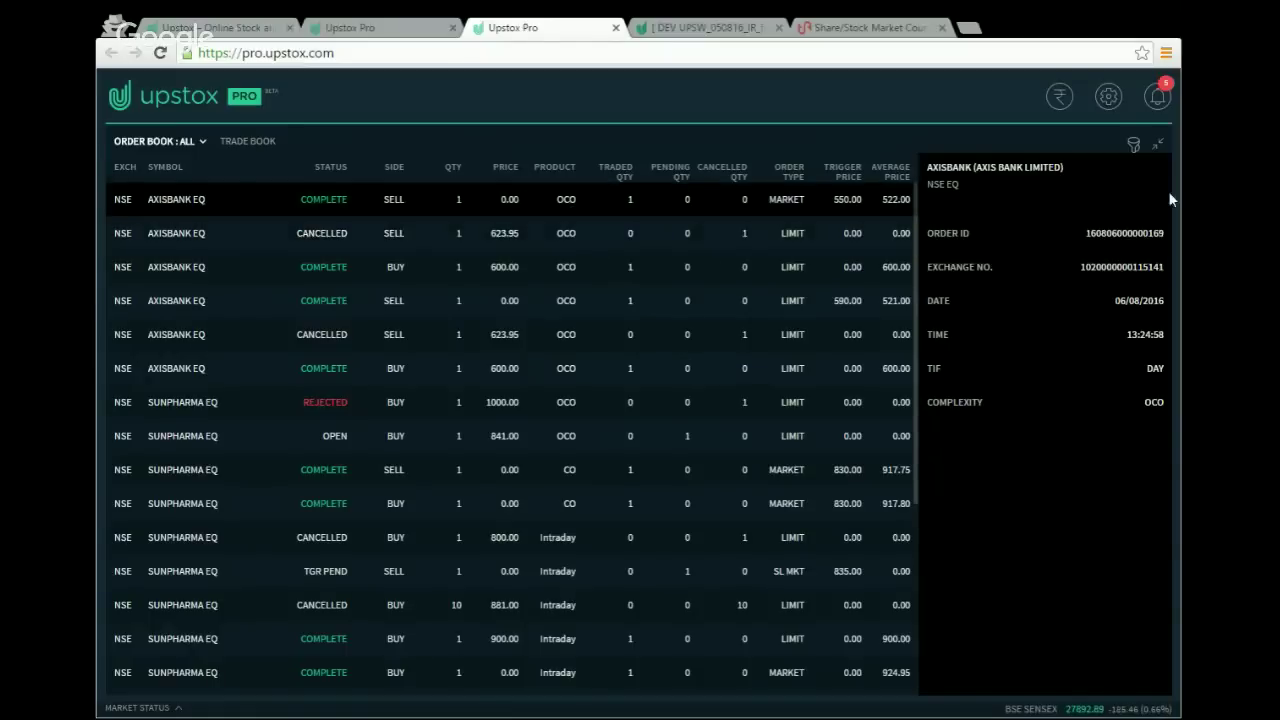
# - Restore the dashboard and start an AXISBANK OCO buy with a trailing stop loss
pyautogui.click(1160, 146)
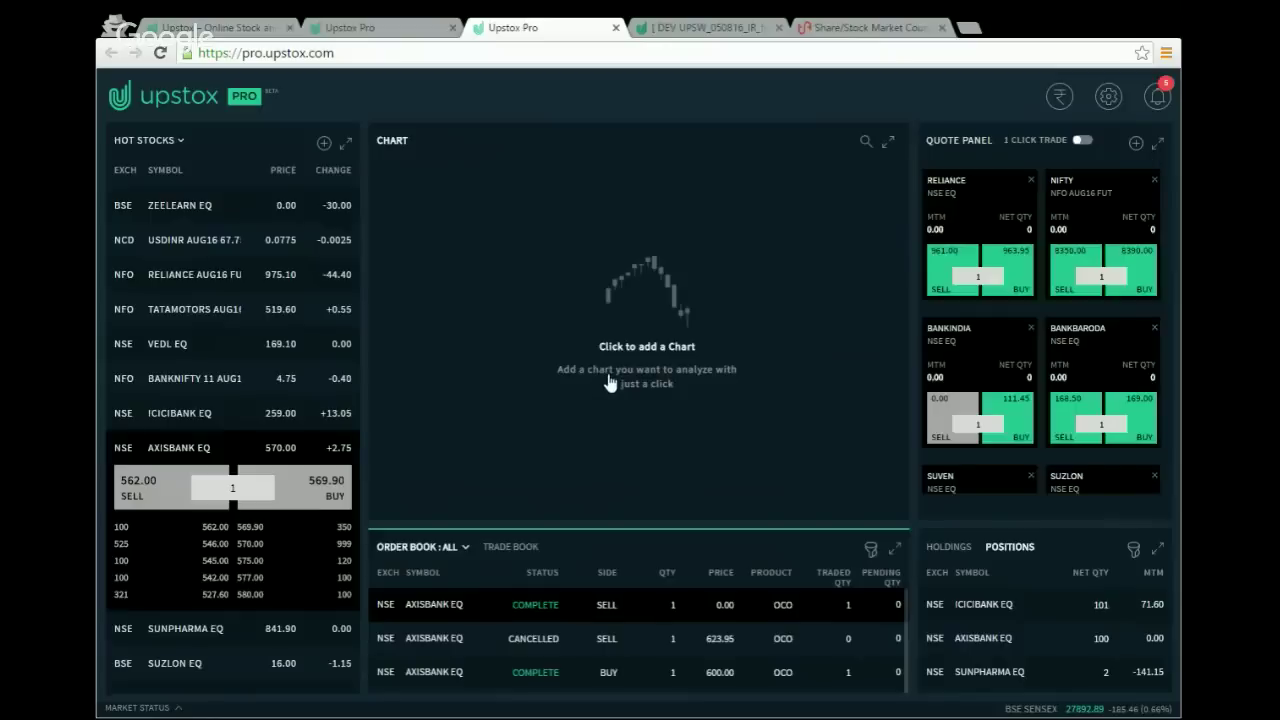
pyautogui.click(322, 505)
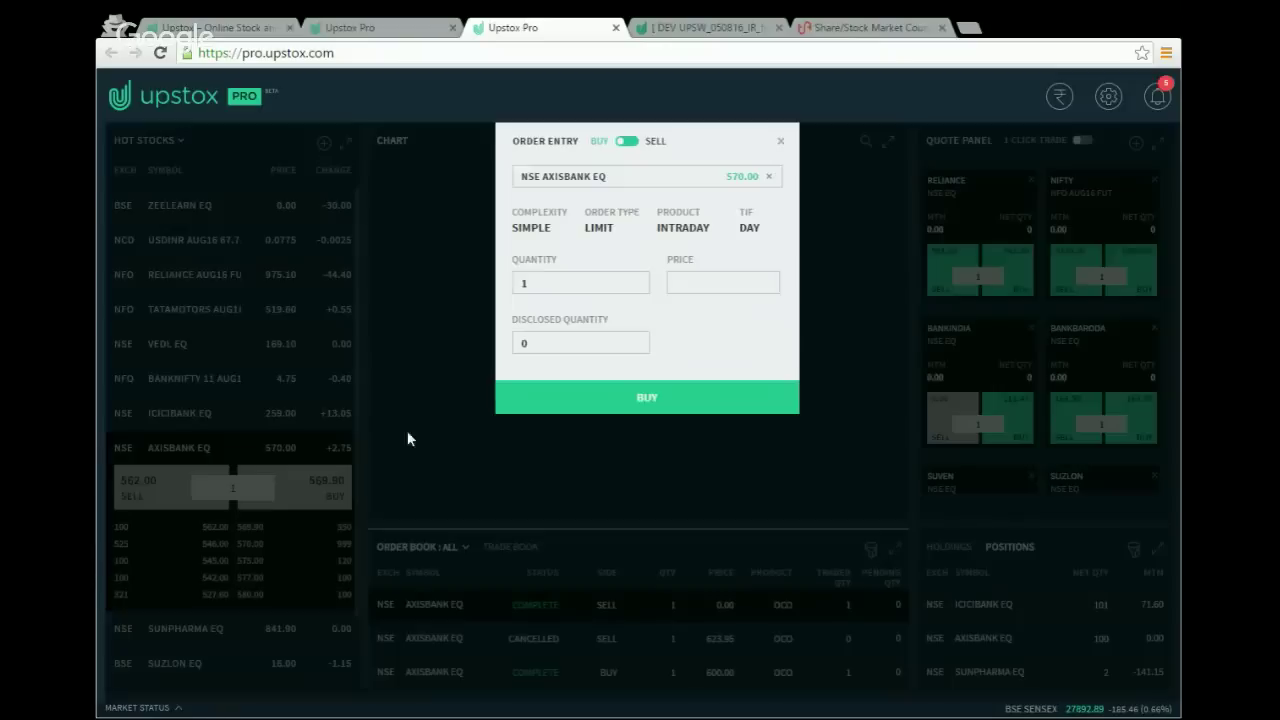
pyautogui.click(541, 235)
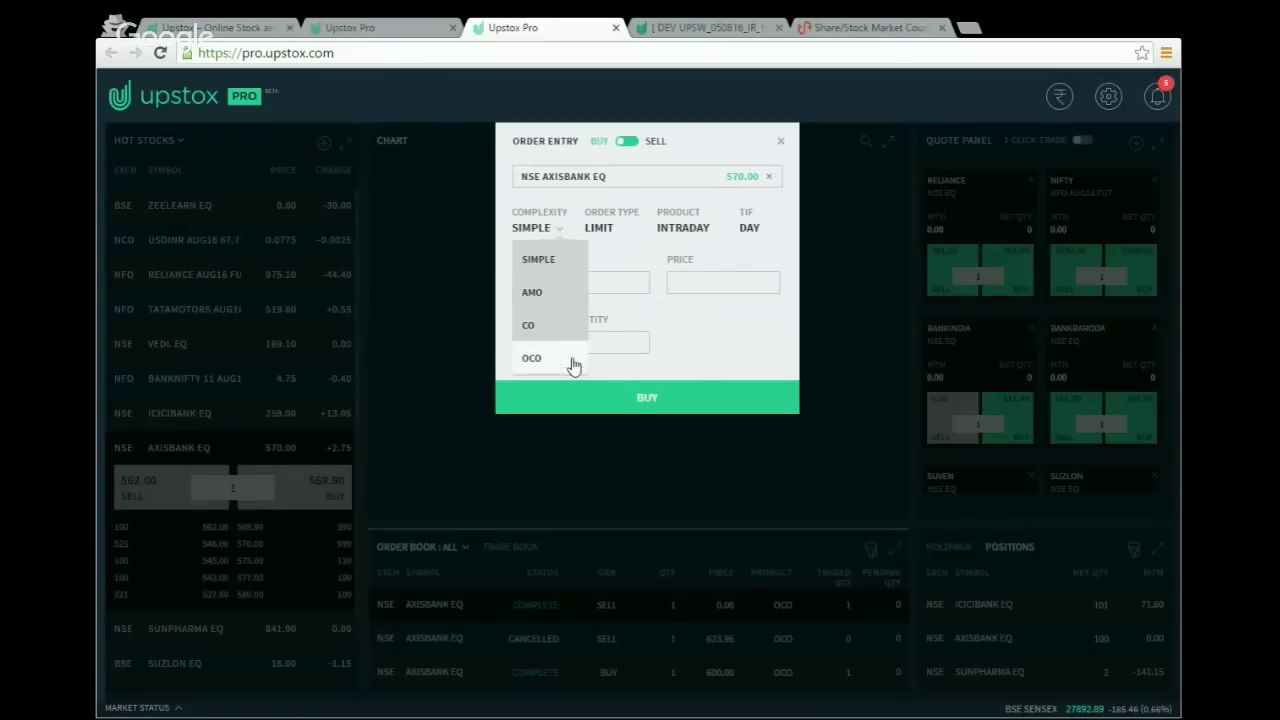
pyautogui.click(572, 362)
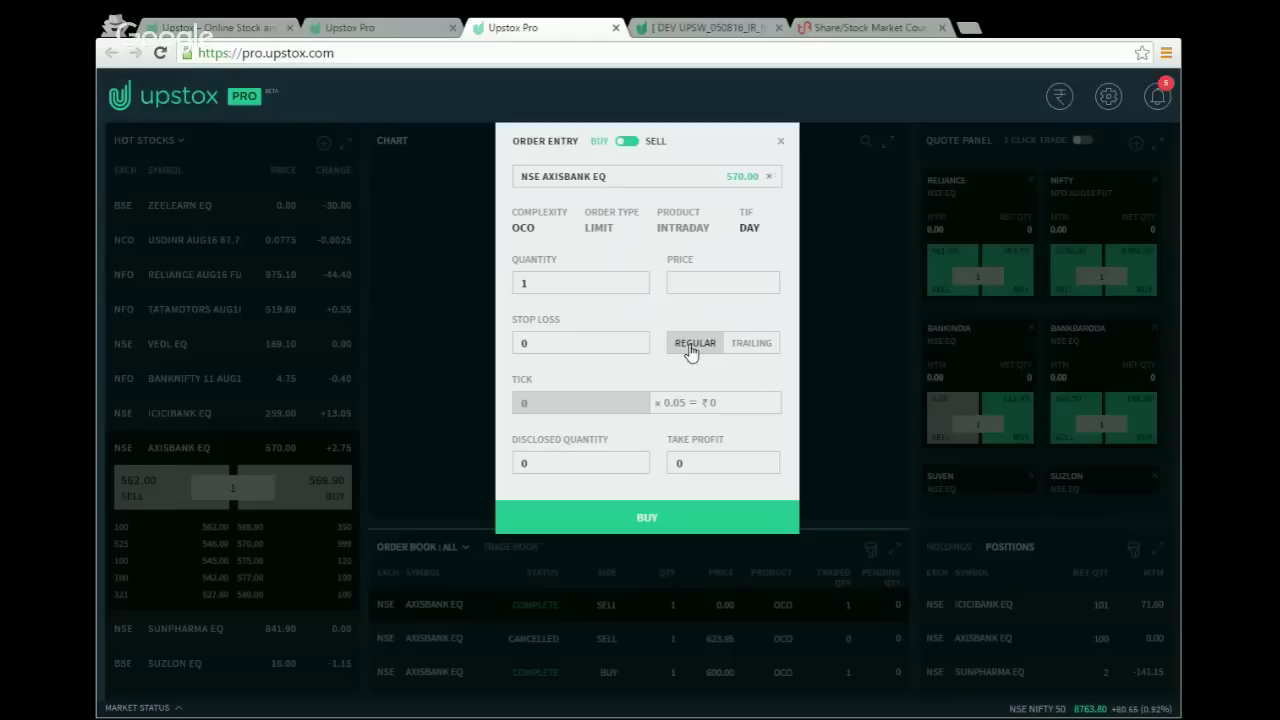
pyautogui.click(761, 345)
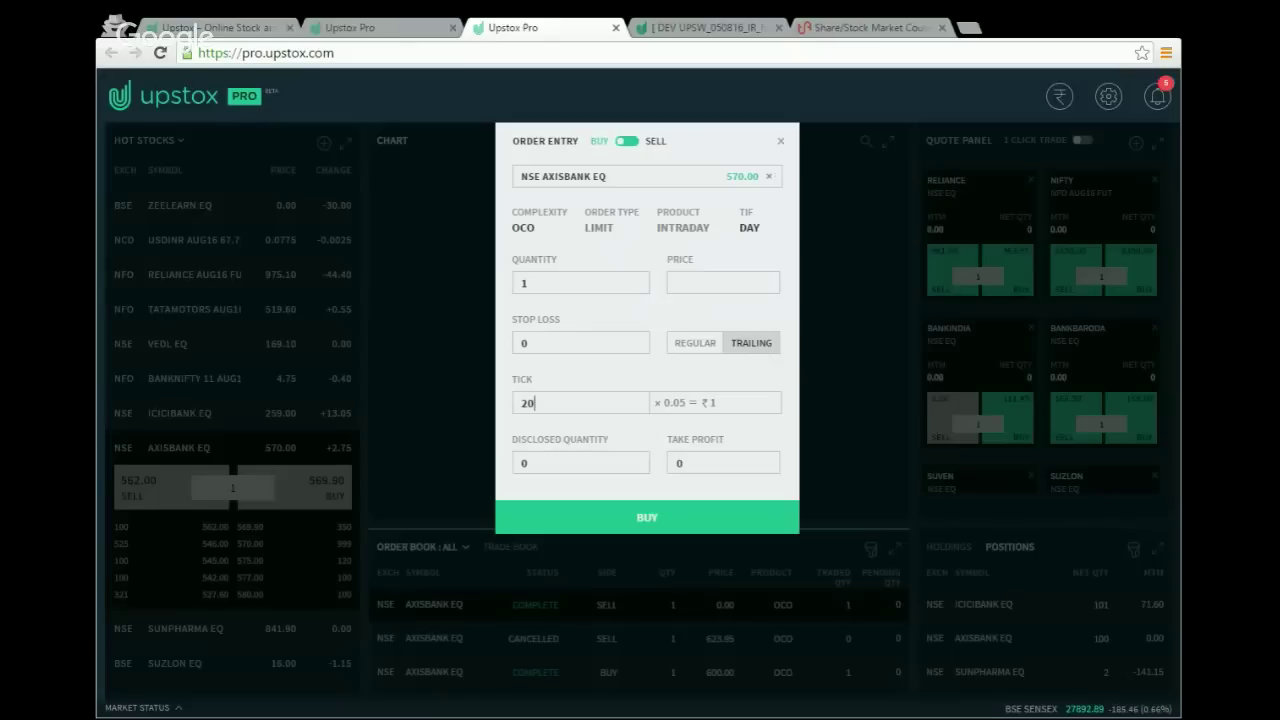
# - Try trailing Tick values 20 and 25, finally settling on 19 for a ₹0.95 step
pyautogui.doubleClick(527, 412)
pyautogui.write('20')
pyautogui.hotkey('ctrl', 'a')
pyautogui.moveTo(663, 402); pyautogui.dragTo(686, 402)
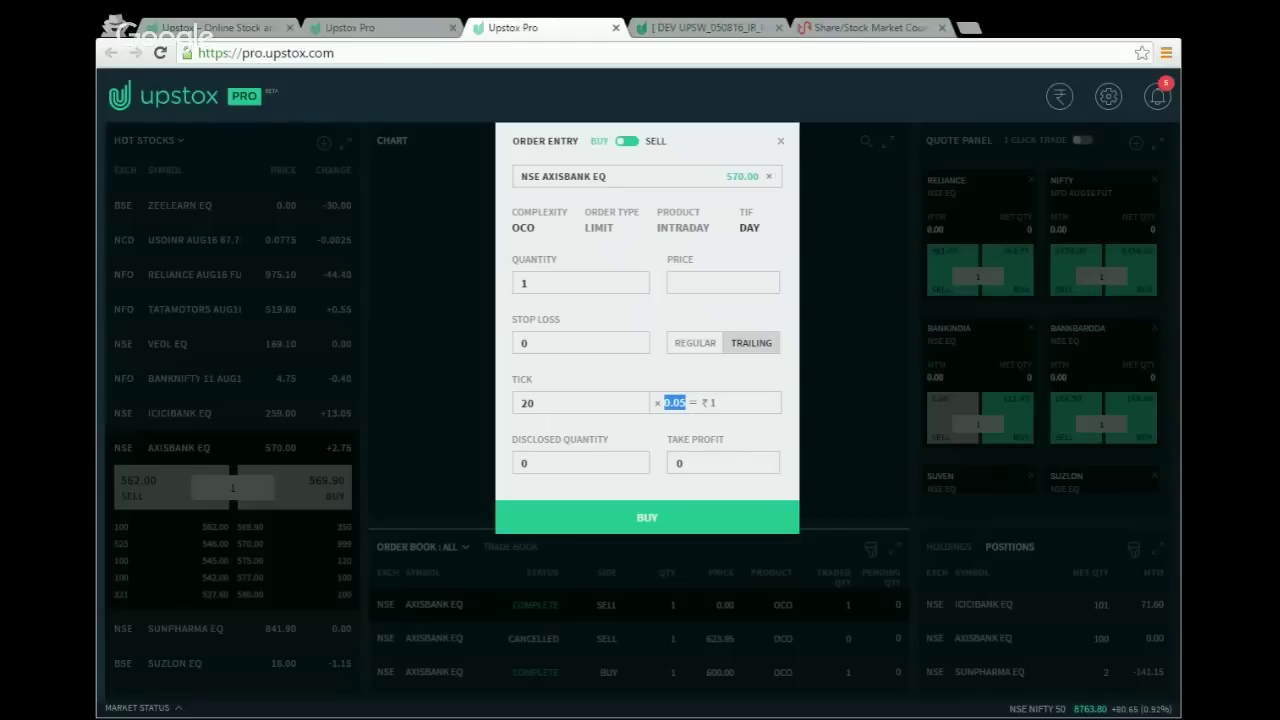
pyautogui.moveTo(536, 402); pyautogui.dragTo(521, 402)
pyautogui.write('25')
pyautogui.doubleClick(720, 402)
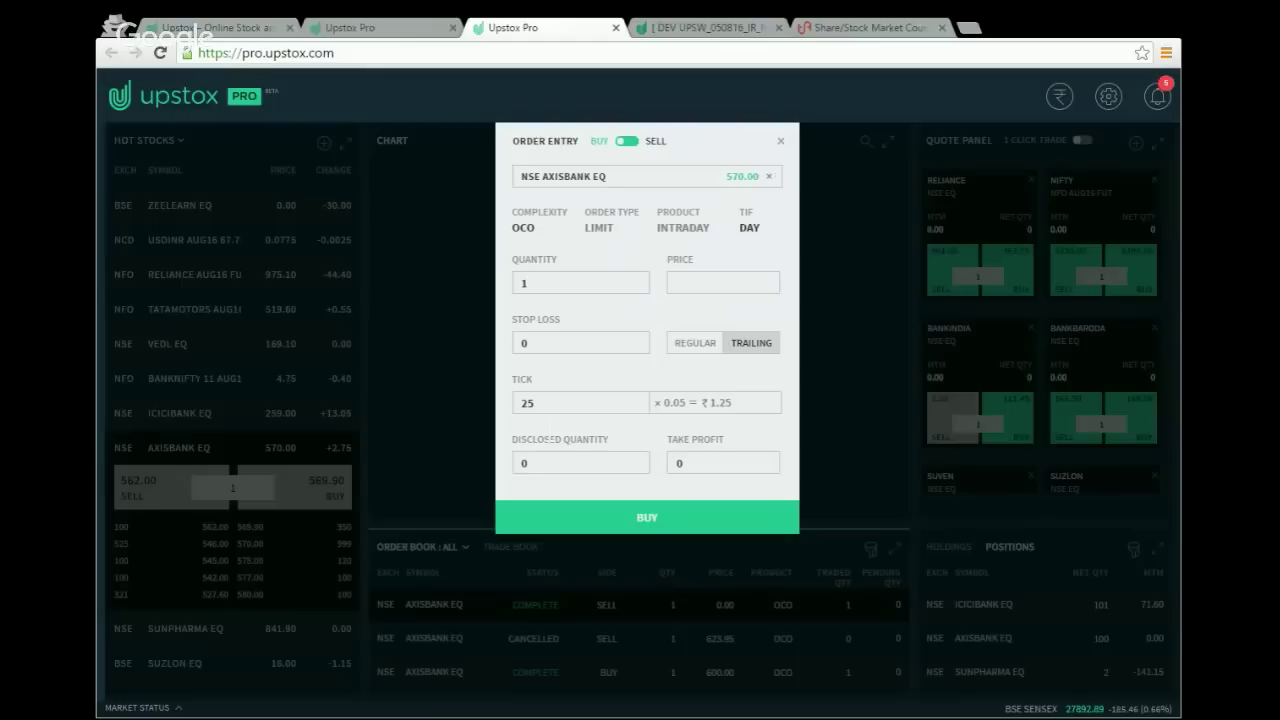
pyautogui.hotkey('ctrl', 'a')
pyautogui.write('20')
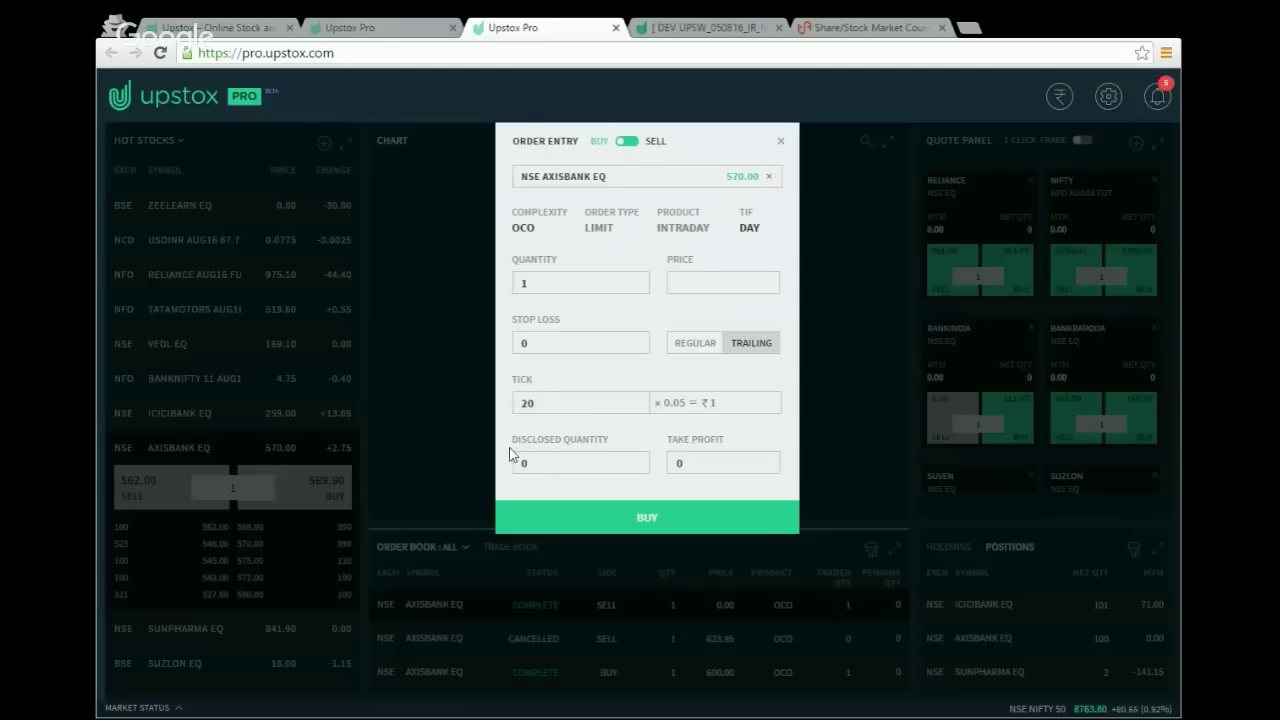
pyautogui.hotkey('ctrl', 'a')
pyautogui.write('19')
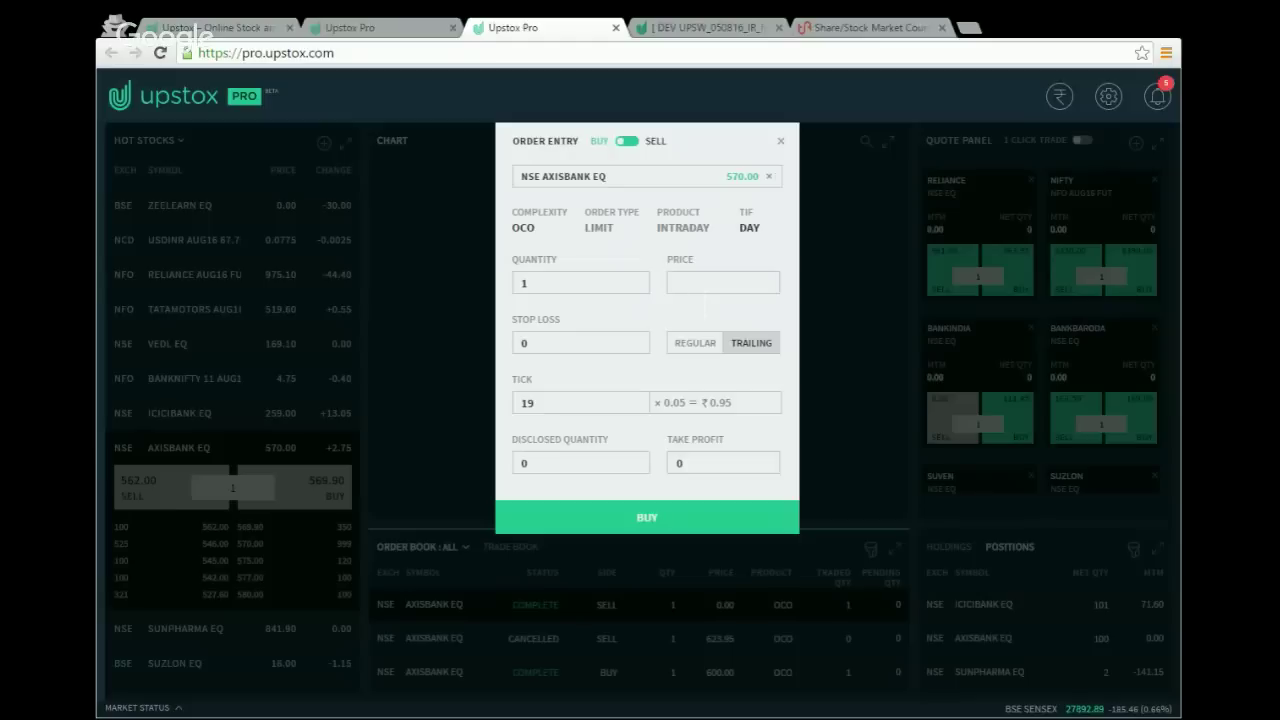
pyautogui.write('570')
# - Set stop loss 10 and take profit 10 and submit; the Tick value 19 is rejected
pyautogui.press('Tab')
pyautogui.write('10')
pyautogui.click(672, 463)
pyautogui.write('10')
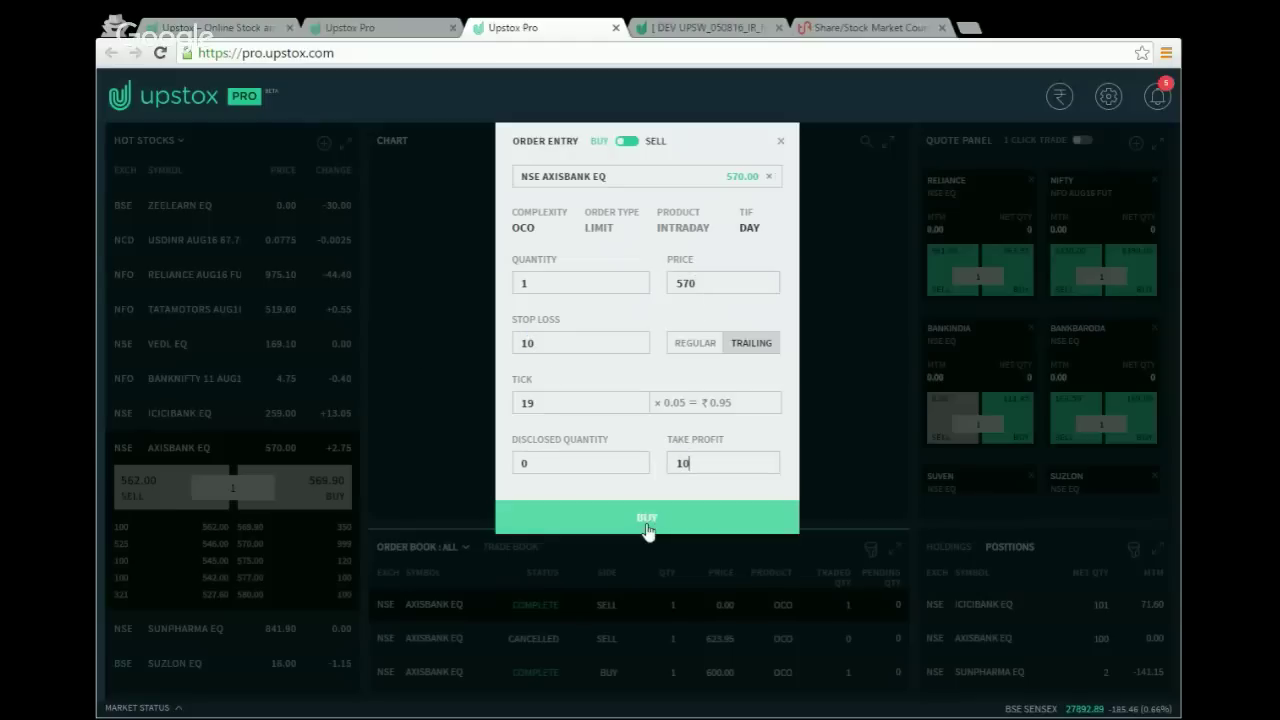
pyautogui.click(648, 522)
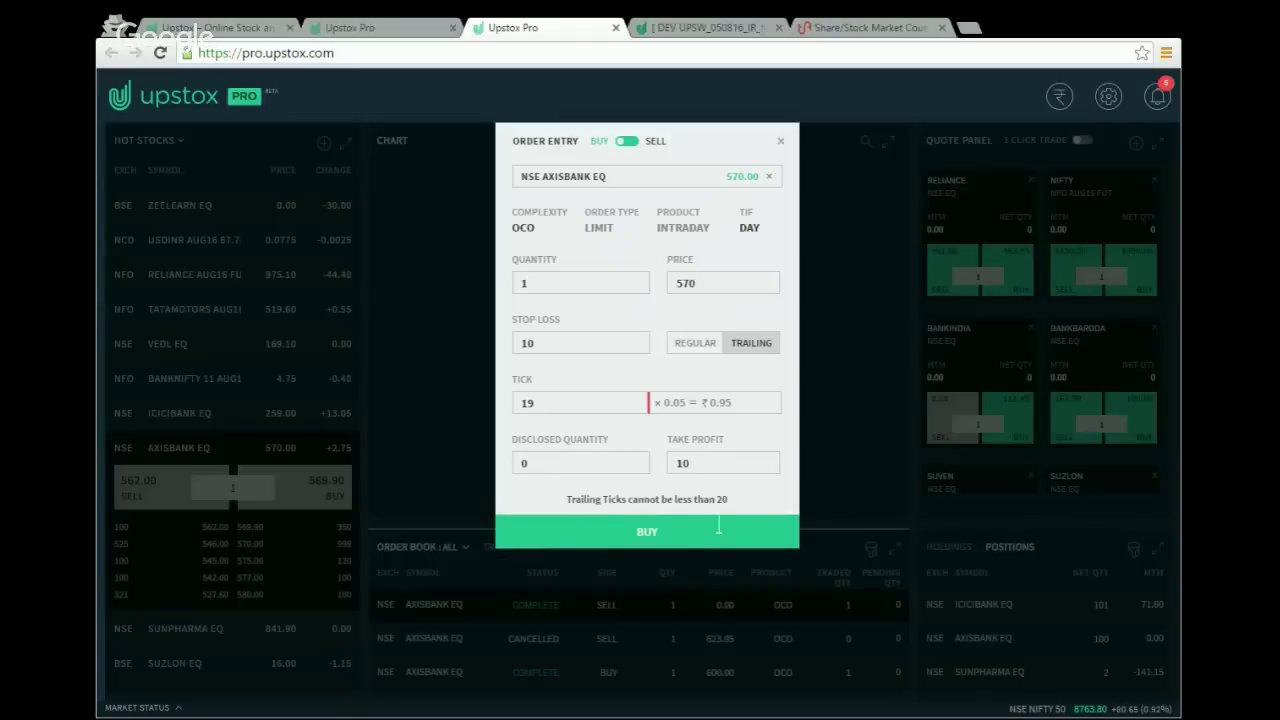
# - Change the trailing Tick to 50, then review and confirm the AXISBANK buy at 570
pyautogui.moveTo(536, 403); pyautogui.dragTo(522, 403)
pyautogui.write('25')
pyautogui.press('BackSpace')
pyautogui.press('BackSpace')
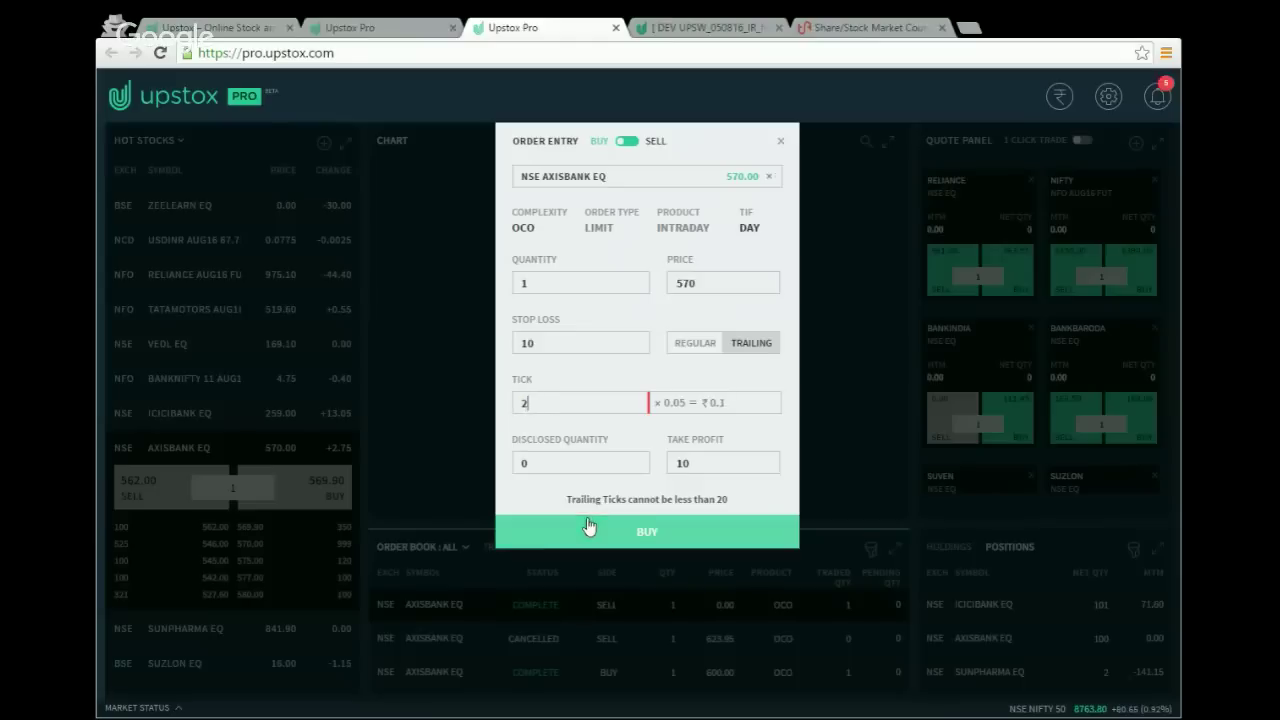
pyautogui.write('50')
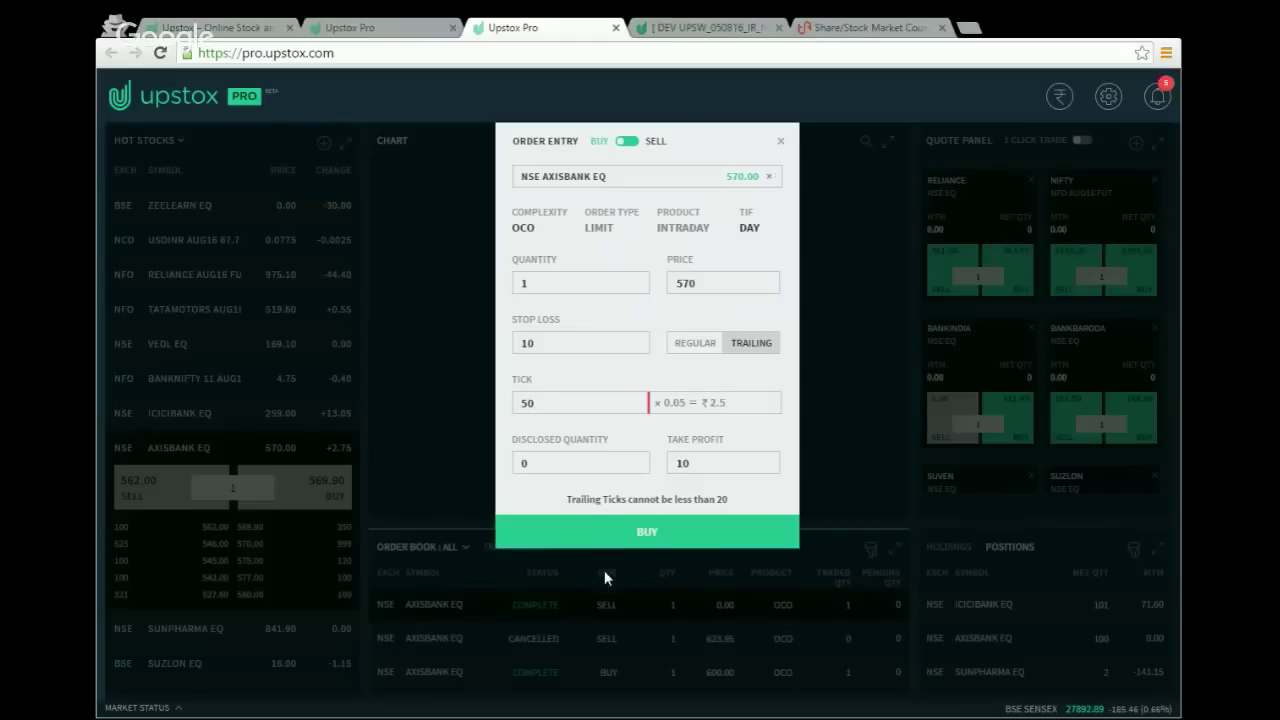
pyautogui.click(624, 531)
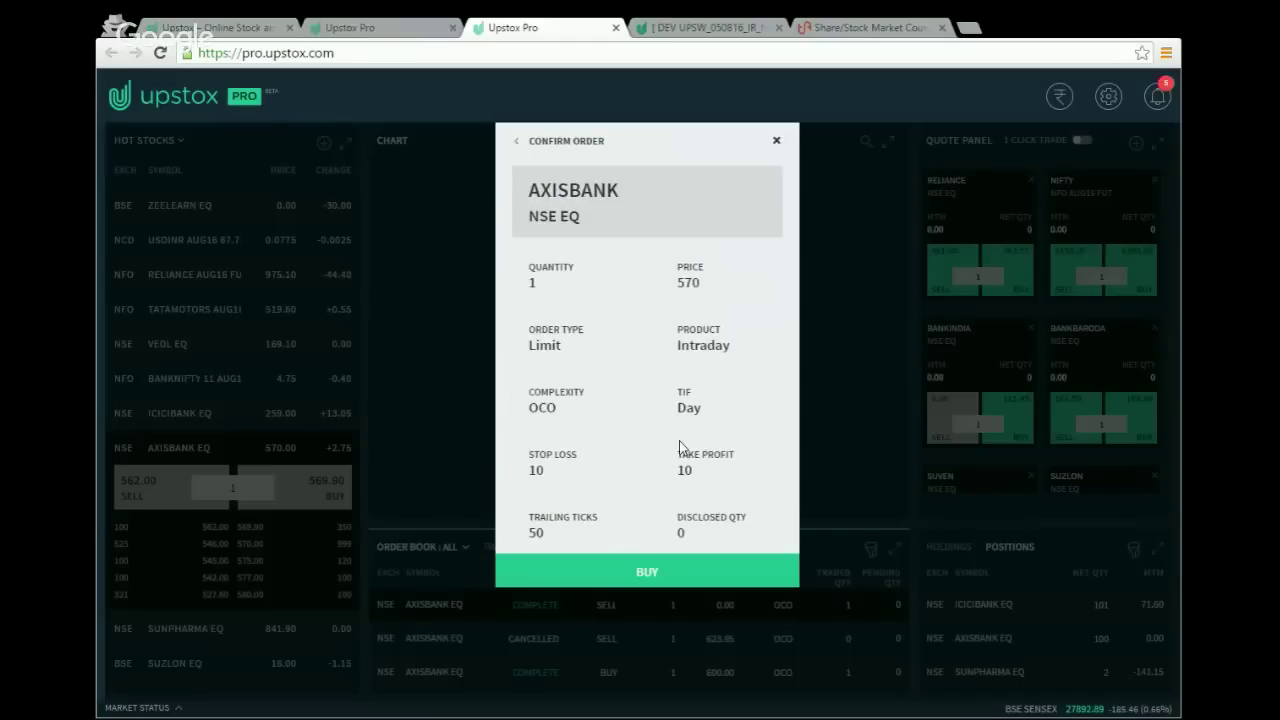
pyautogui.click(518, 145)
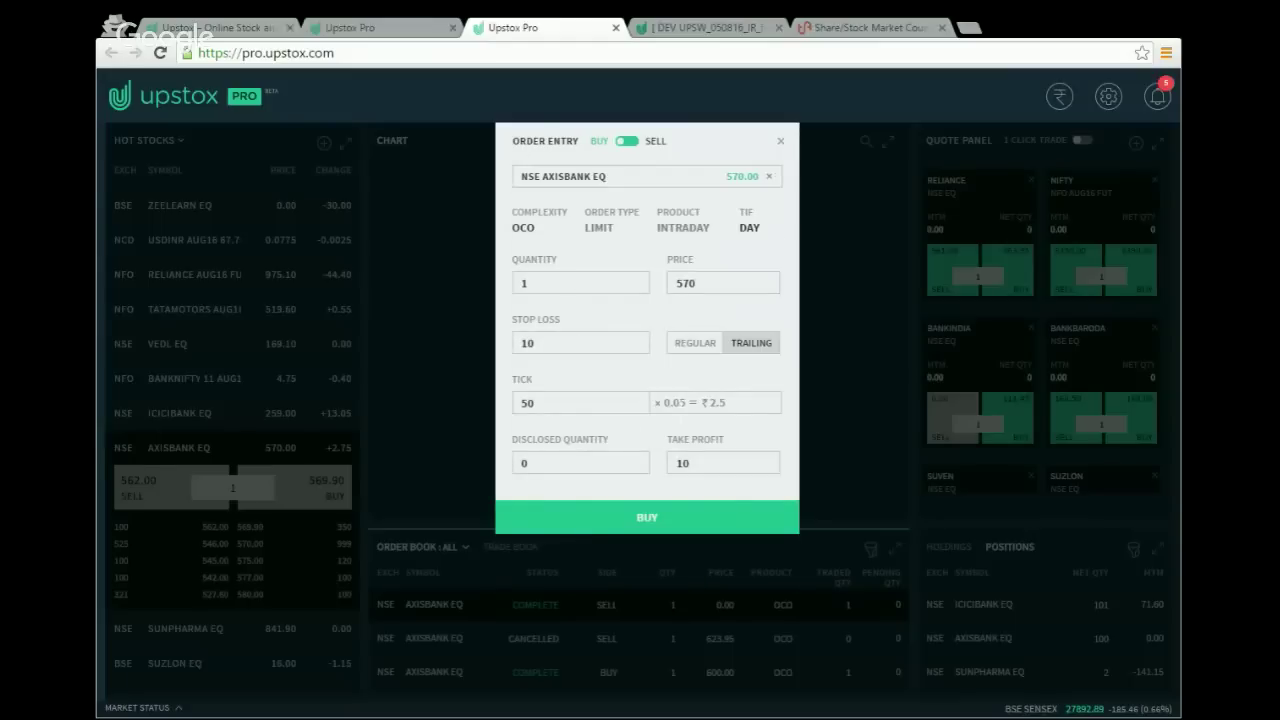
pyautogui.moveTo(540, 403); pyautogui.dragTo(500, 417)
pyautogui.write('50')
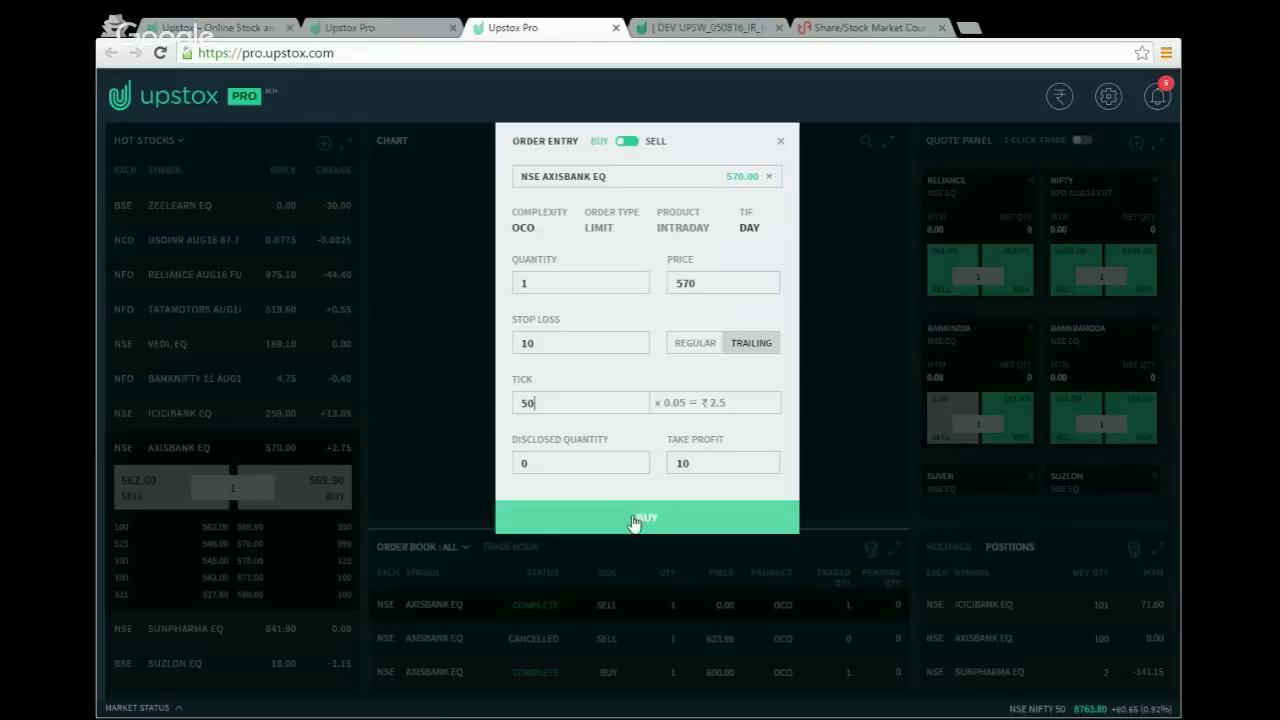
pyautogui.click(633, 520)
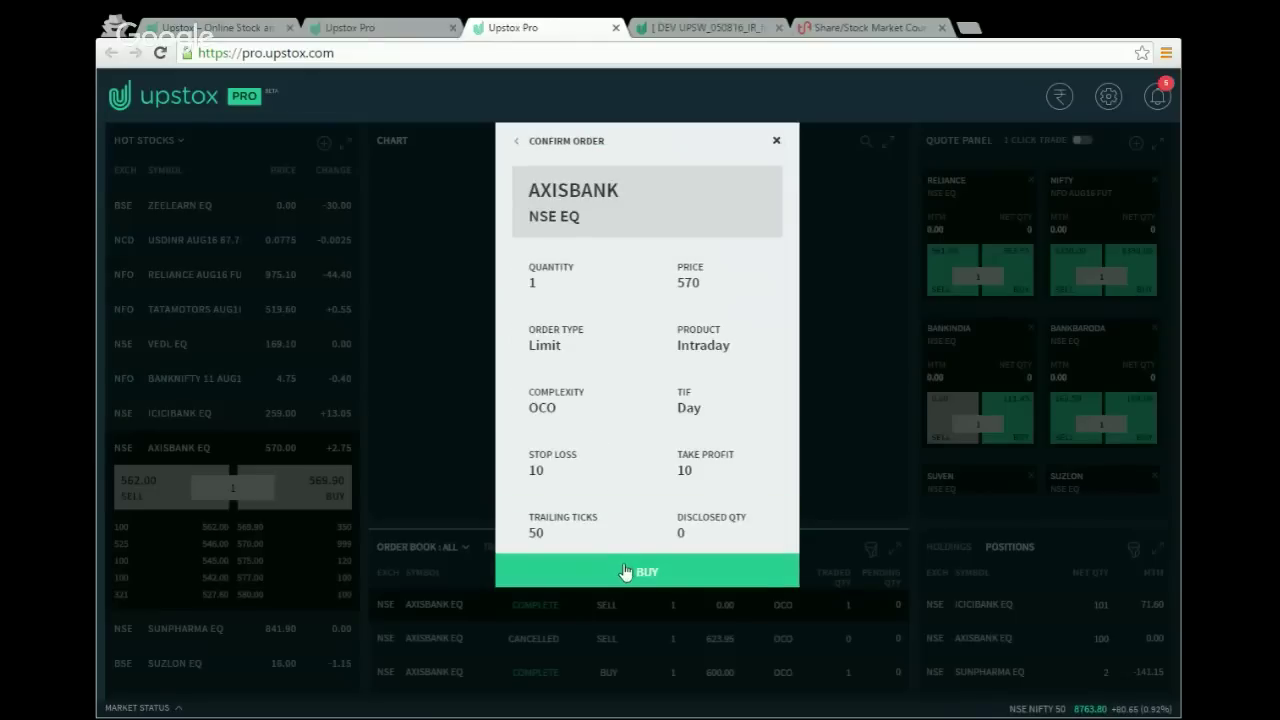
pyautogui.click(625, 572)
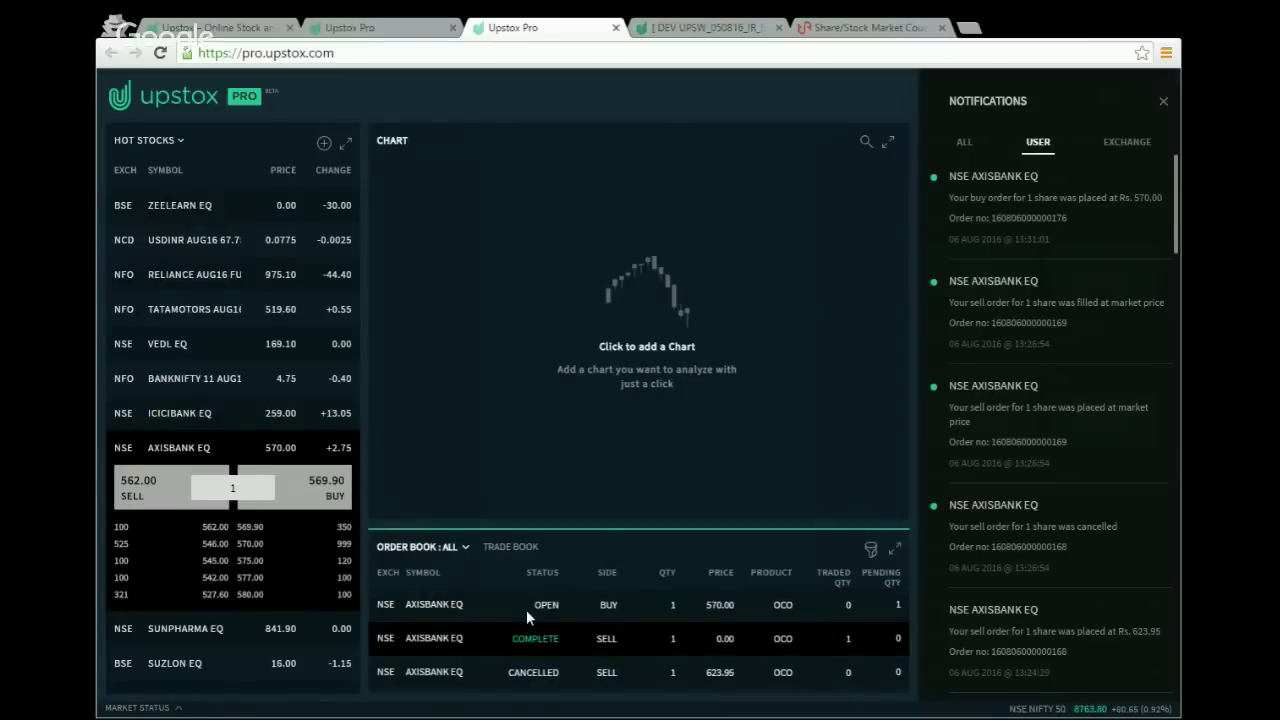
# - Dismiss the notifications and show the order book full-screen, collapsing and re-expanding it once
pyautogui.click(1163, 101)
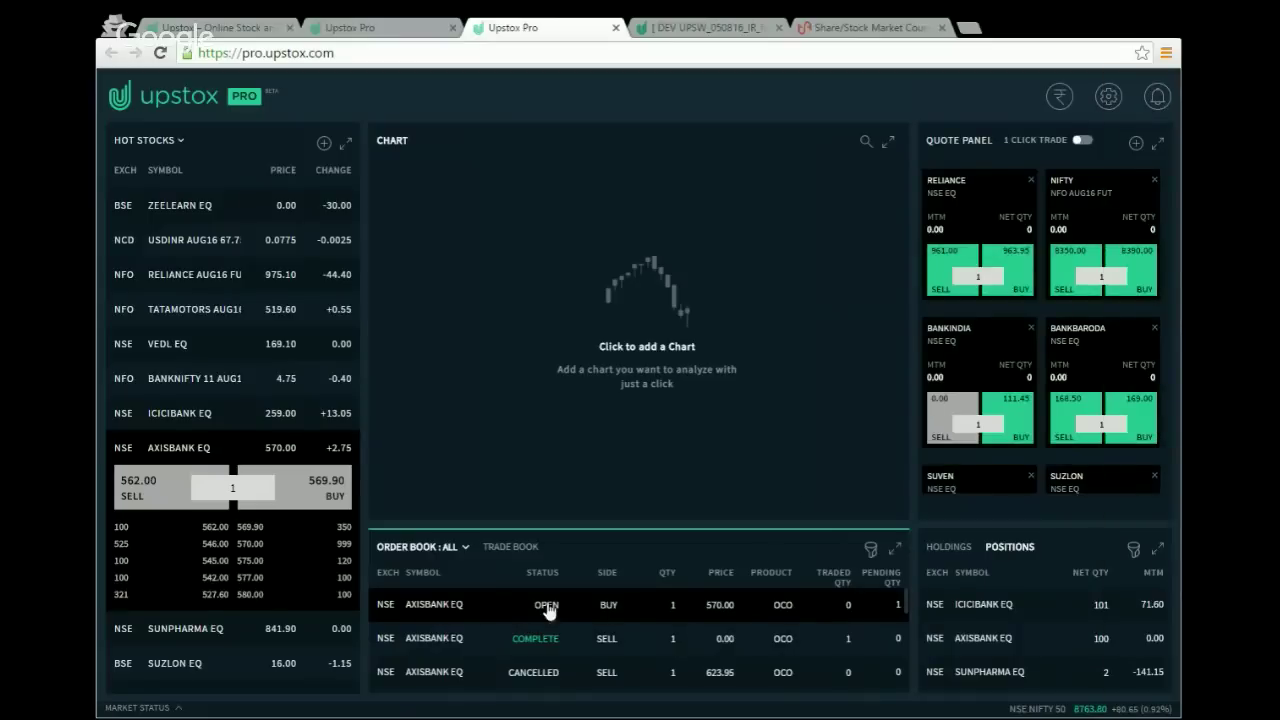
pyautogui.click(895, 548)
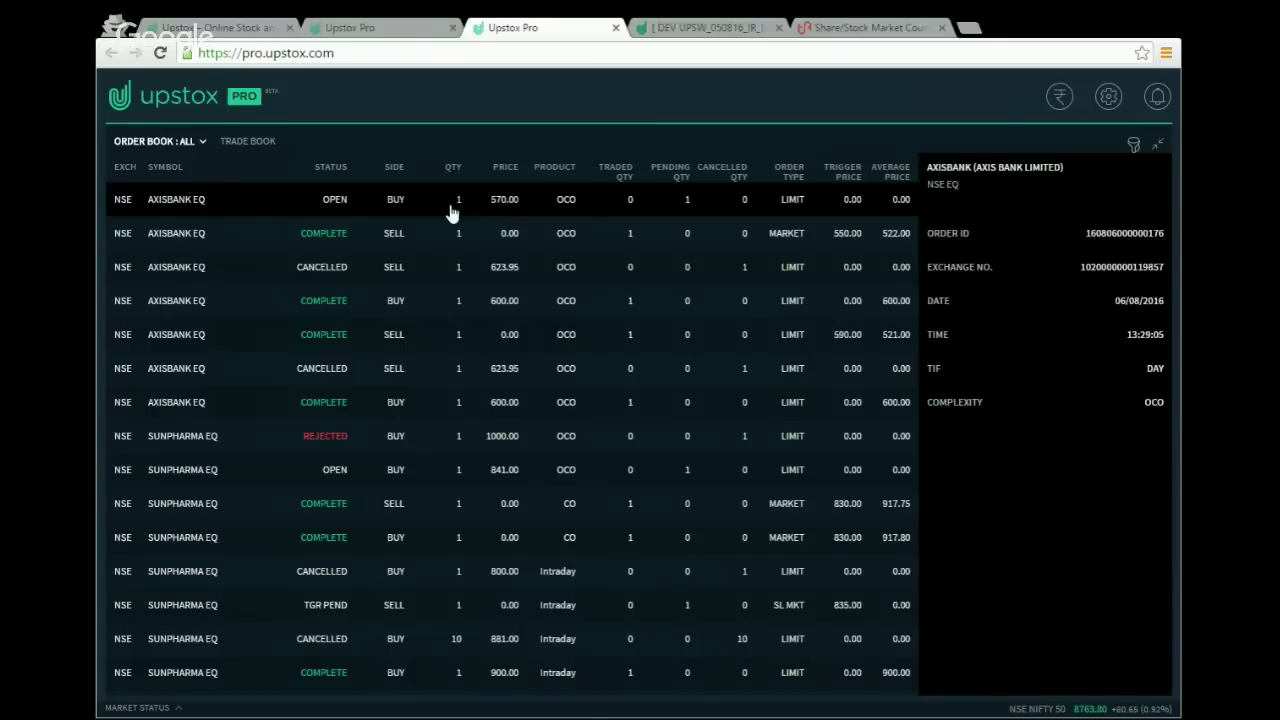
pyautogui.click(1162, 147)
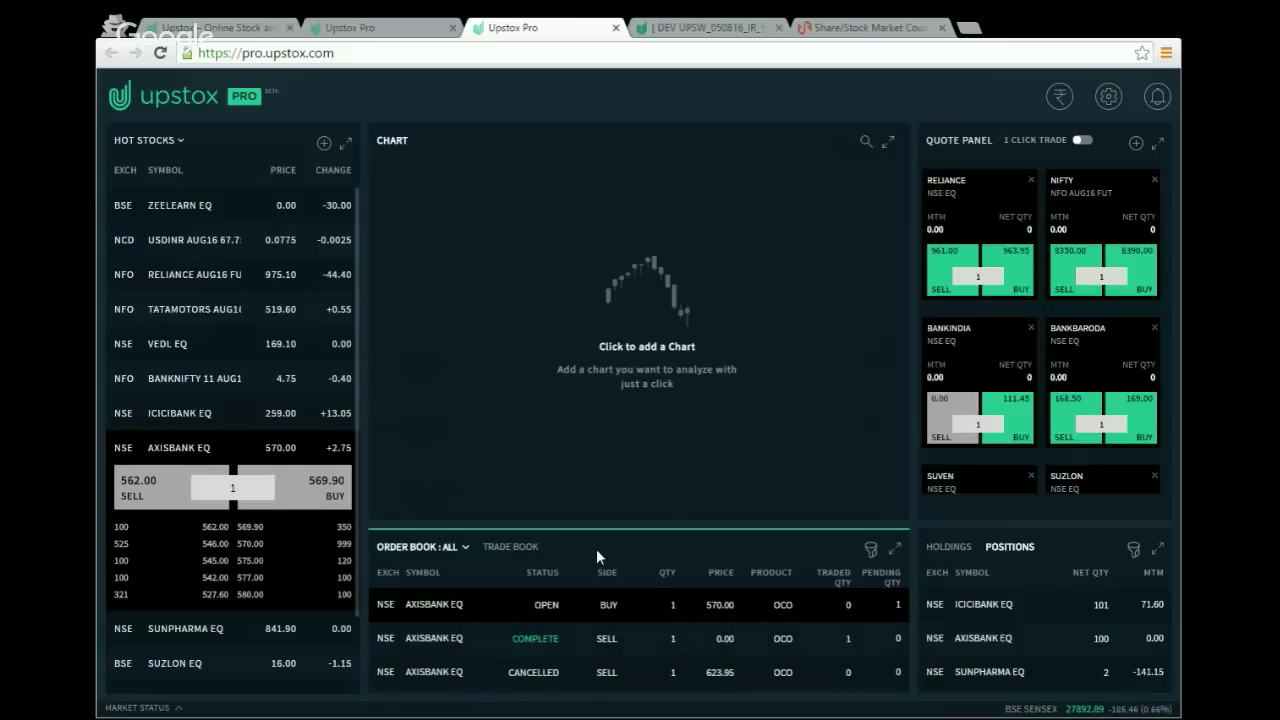
pyautogui.click(897, 552)
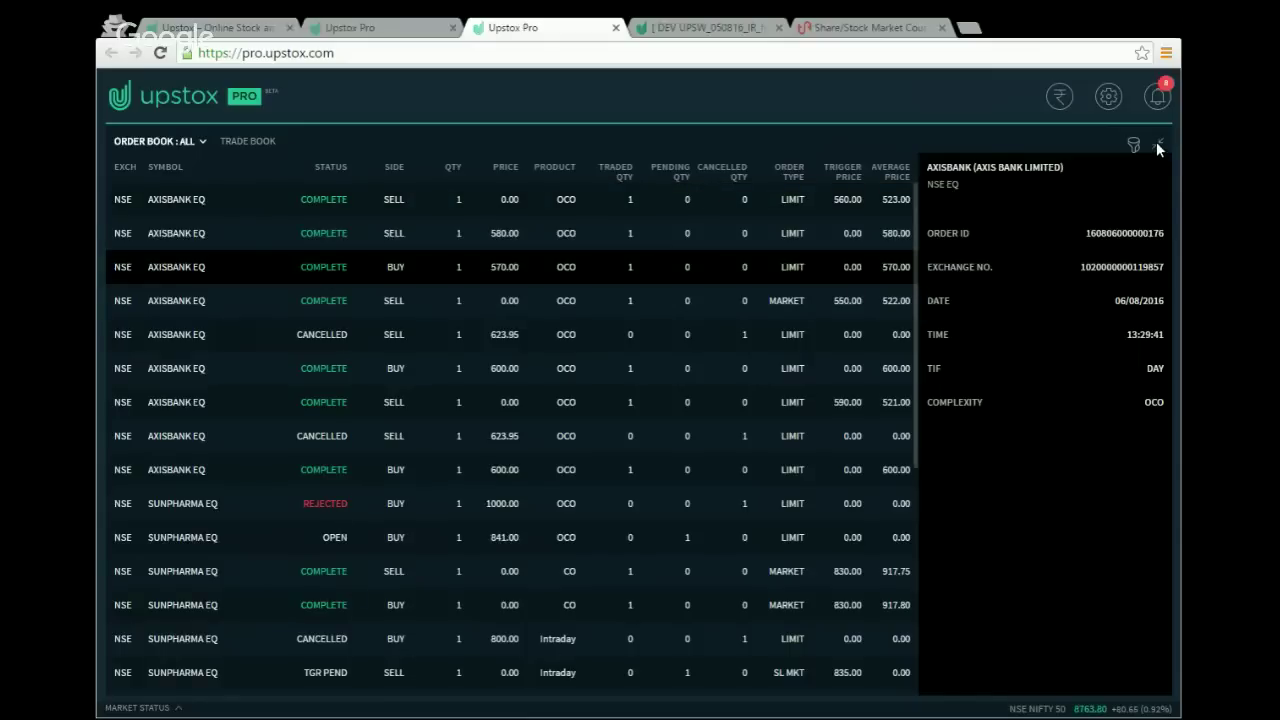
# - Reload the site and log back in with the user ID, password and passcode
pyautogui.click(395, 74)
pyautogui.press('Return')
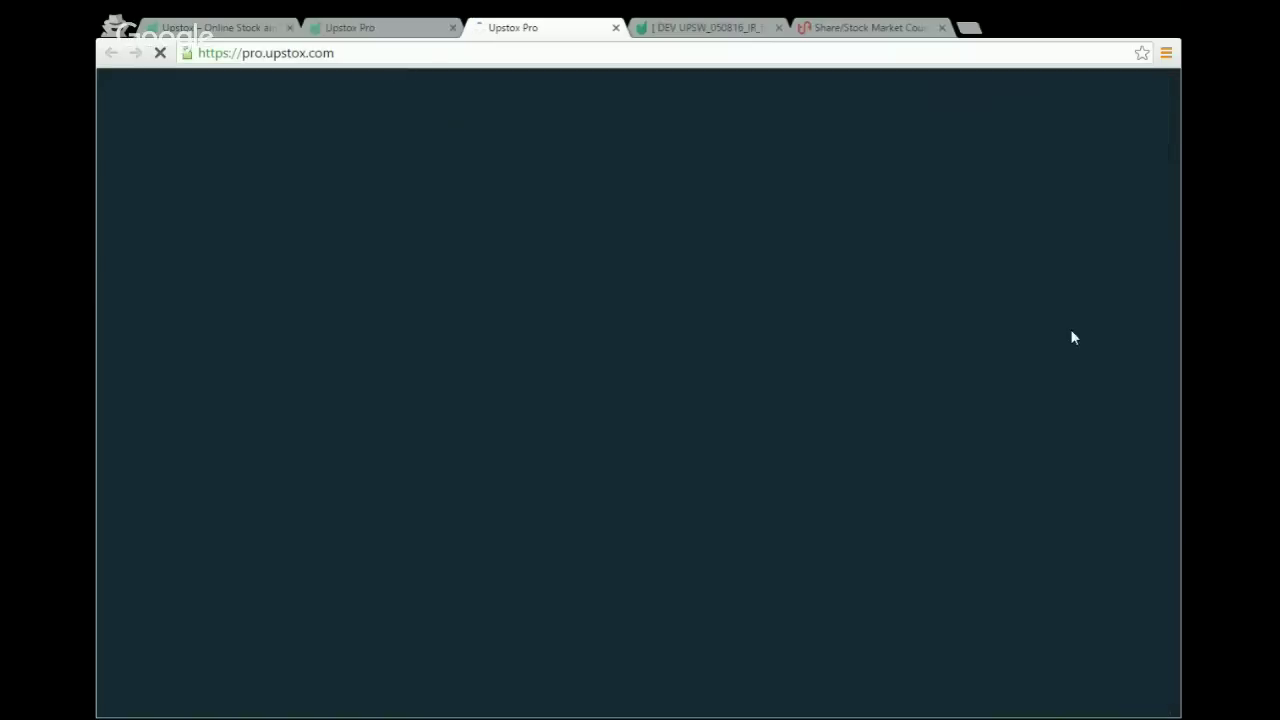
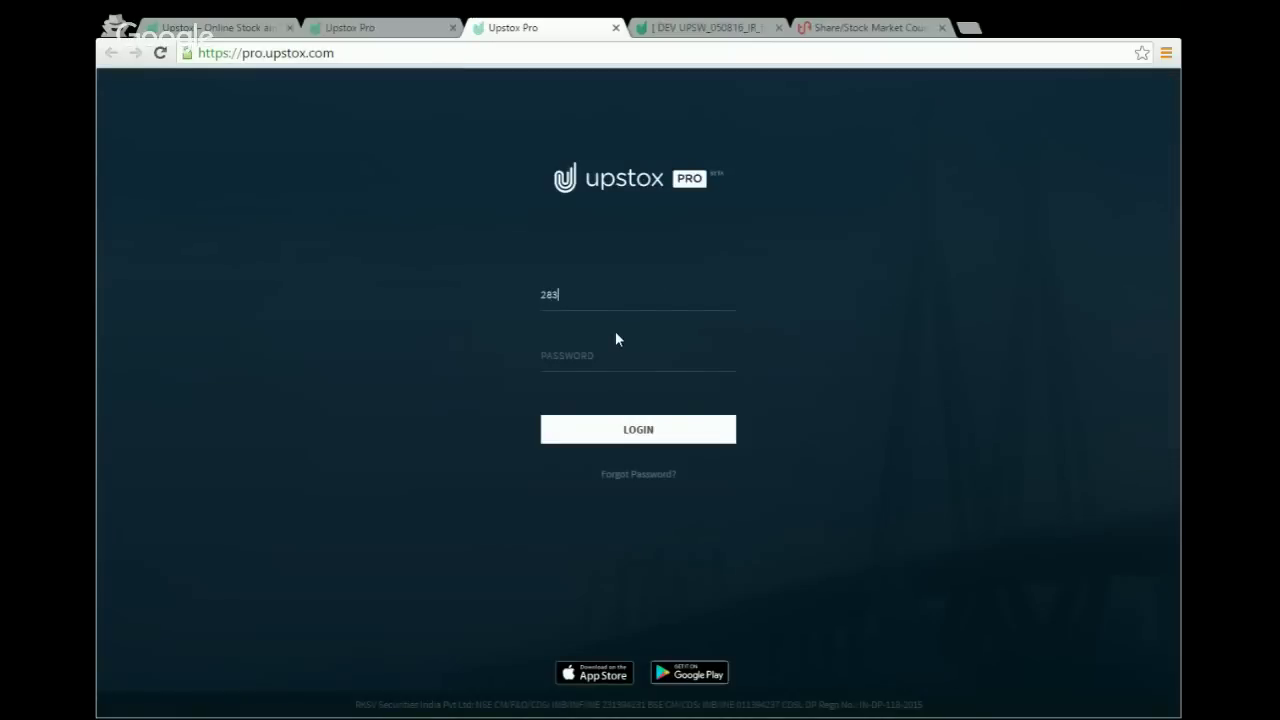
pyautogui.press('Tab')
pyautogui.write('•••••••')
pyautogui.press('Return')
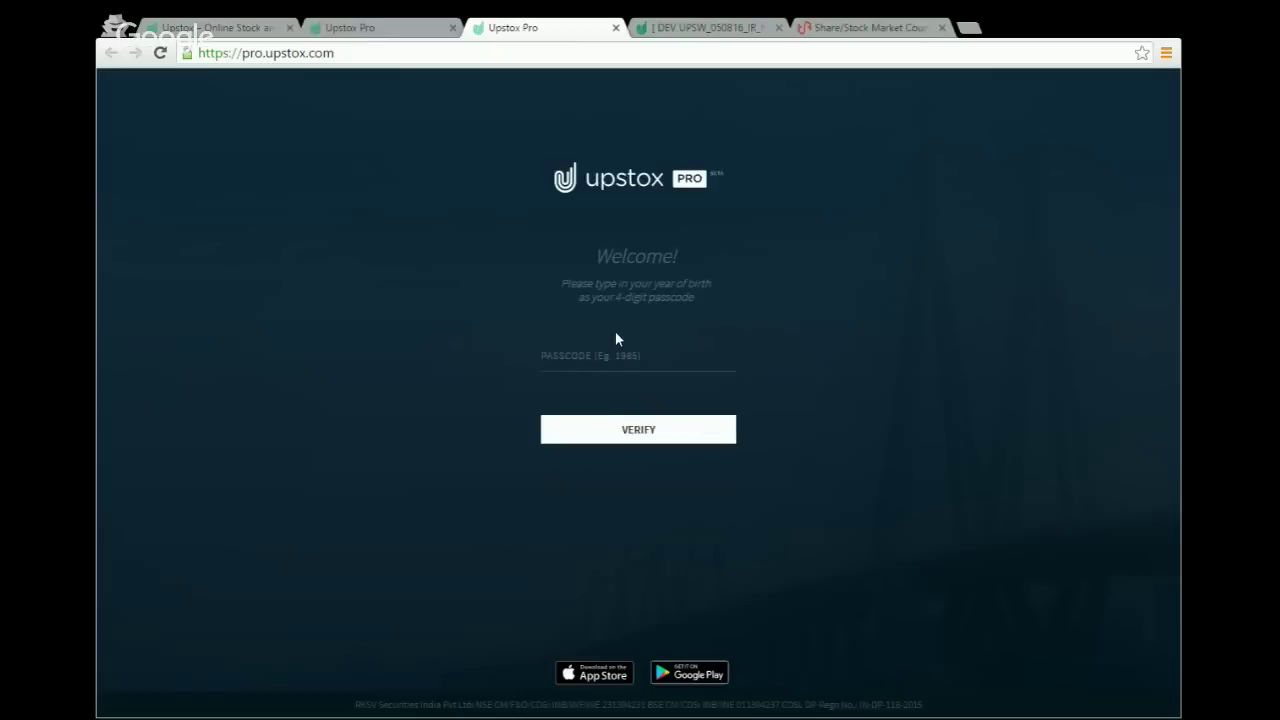
pyautogui.write('••••')
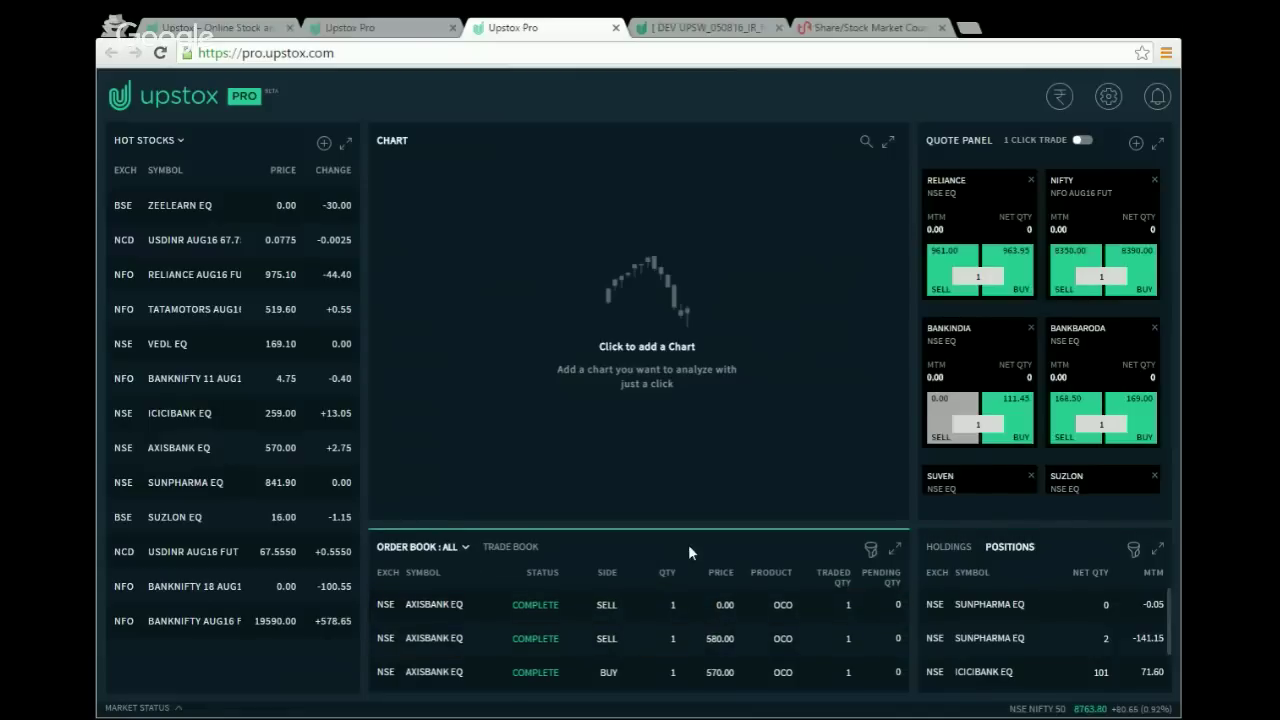
# - Expand the positions list and view each SUNPHARMA, ICICIBANK and AXISBANK position's details, ending on the first SUNPHARMA
pyautogui.click(1159, 552)
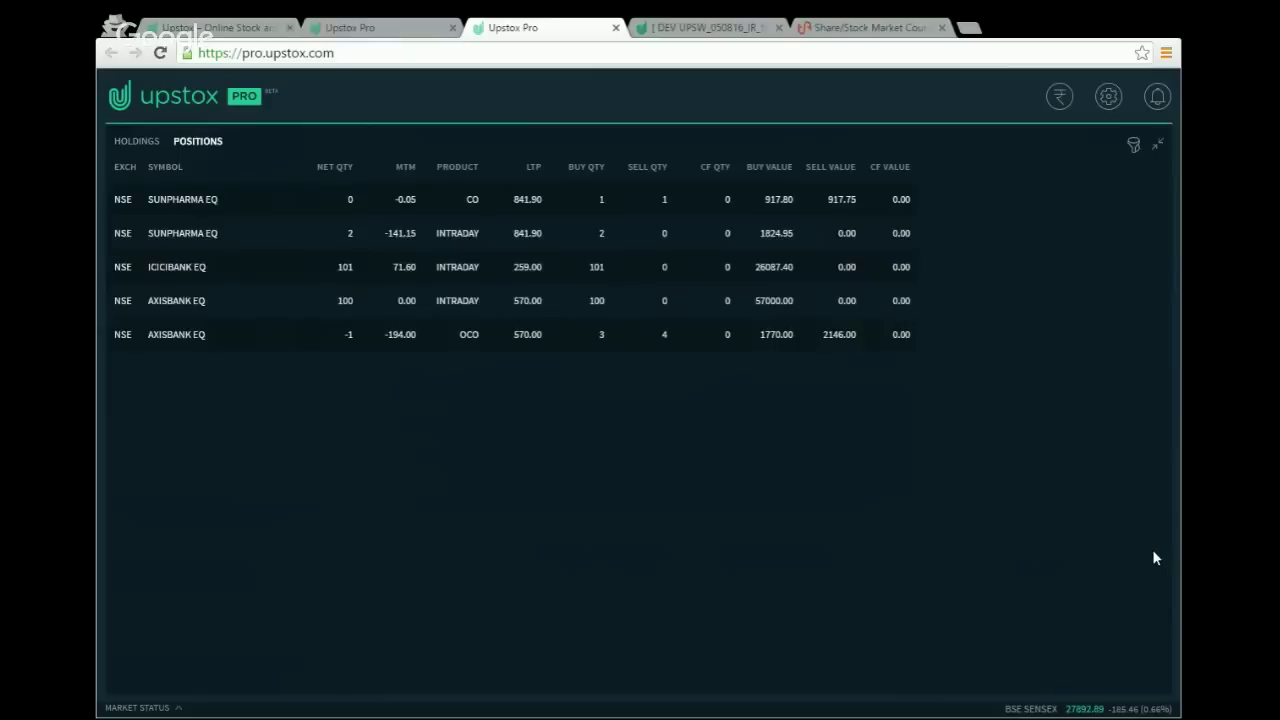
pyautogui.click(434, 203)
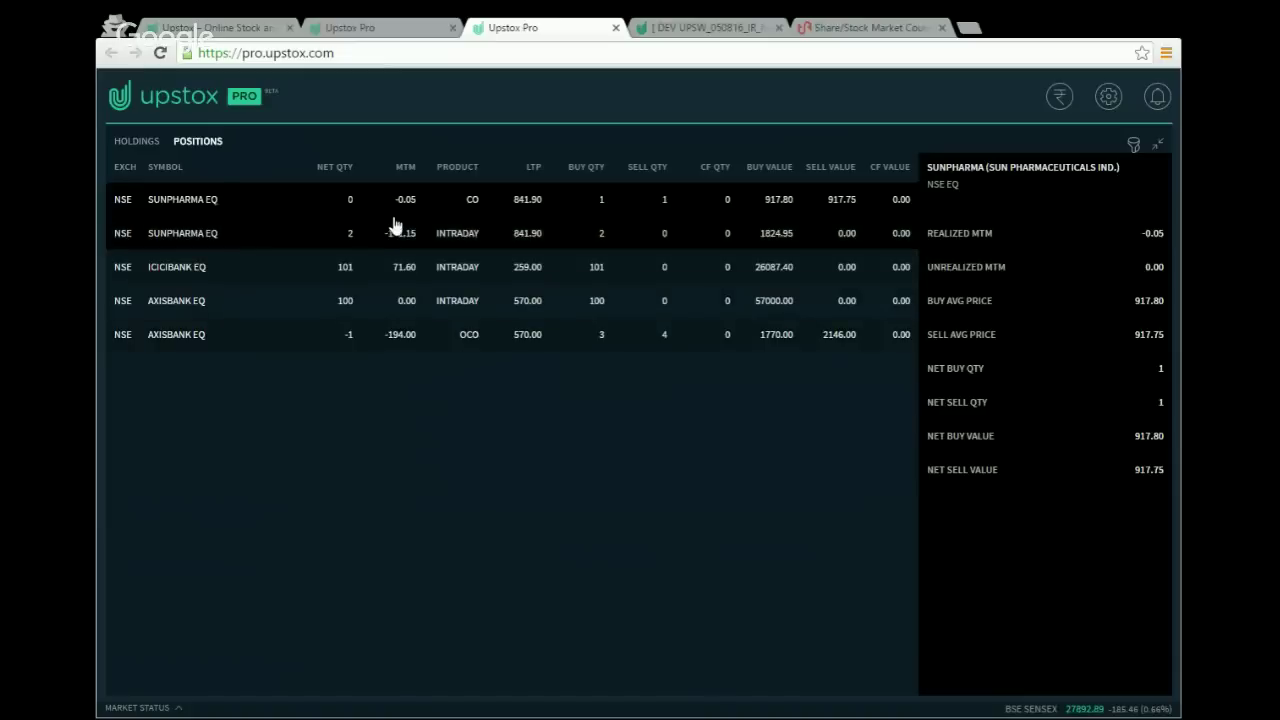
pyautogui.click(223, 234)
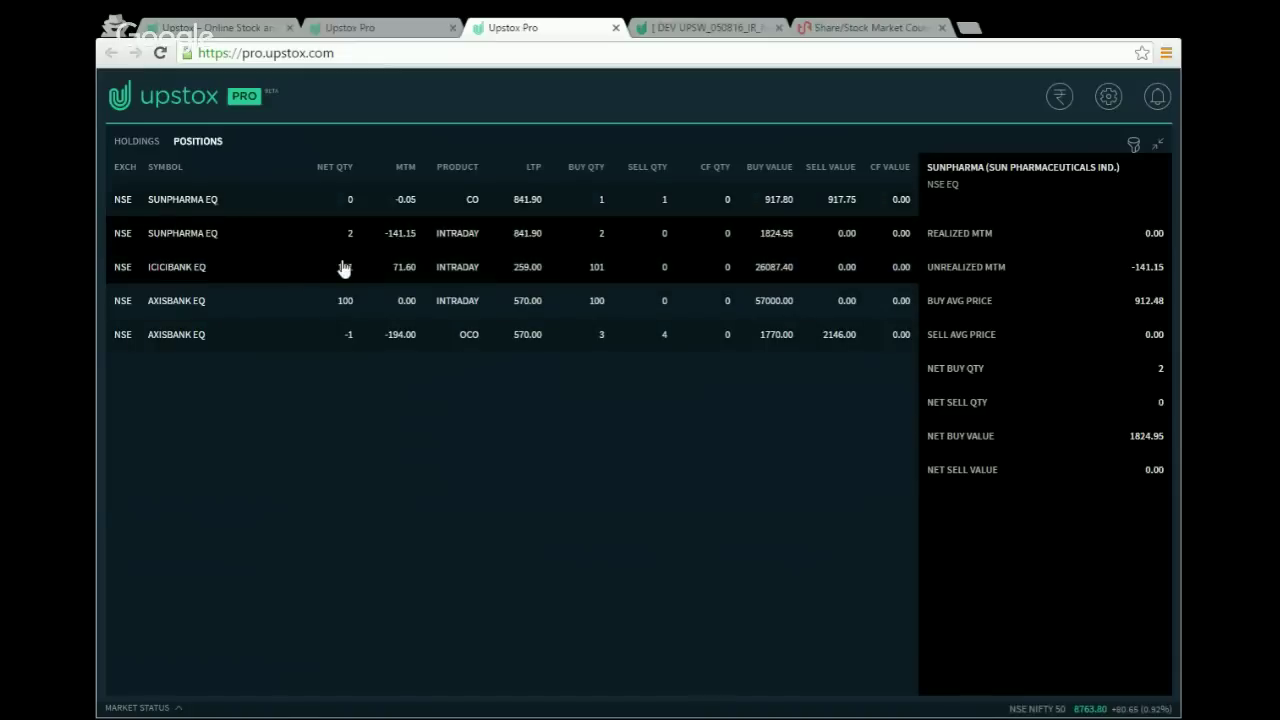
pyautogui.click(340, 266)
pyautogui.click(250, 298)
pyautogui.click(343, 206)
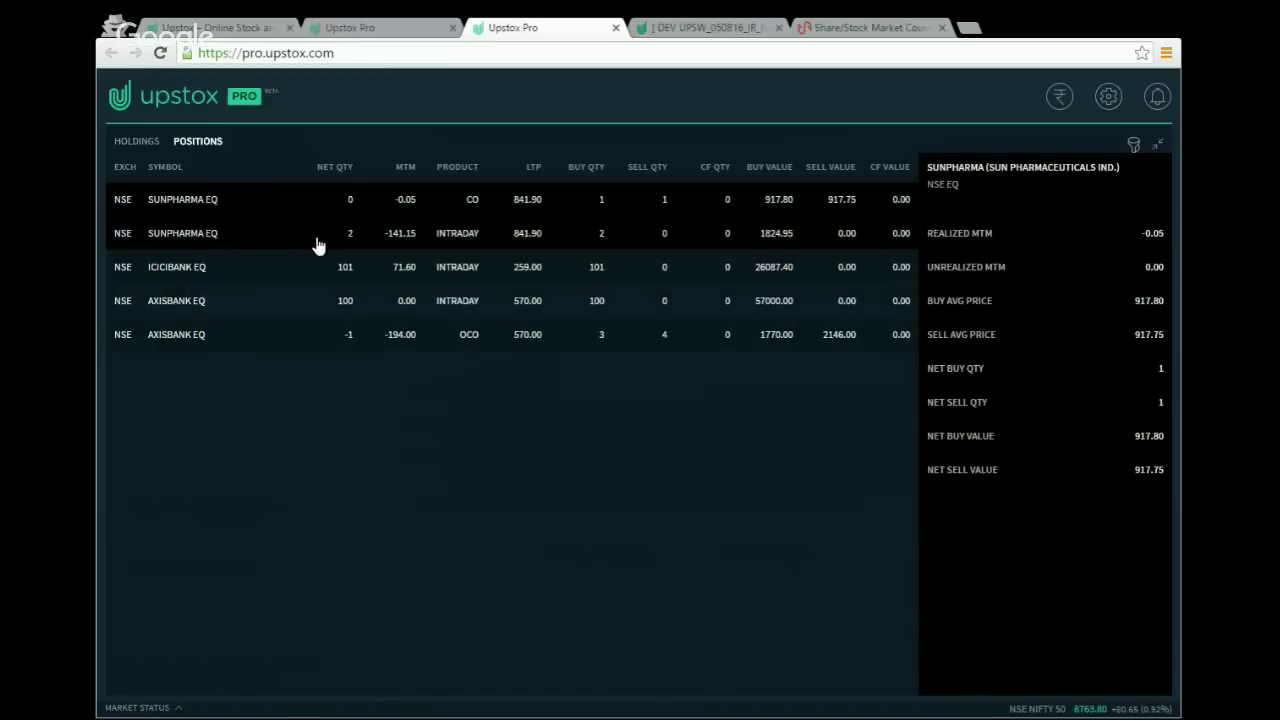
pyautogui.click(320, 240)
pyautogui.click(294, 268)
pyautogui.click(286, 305)
pyautogui.click(291, 333)
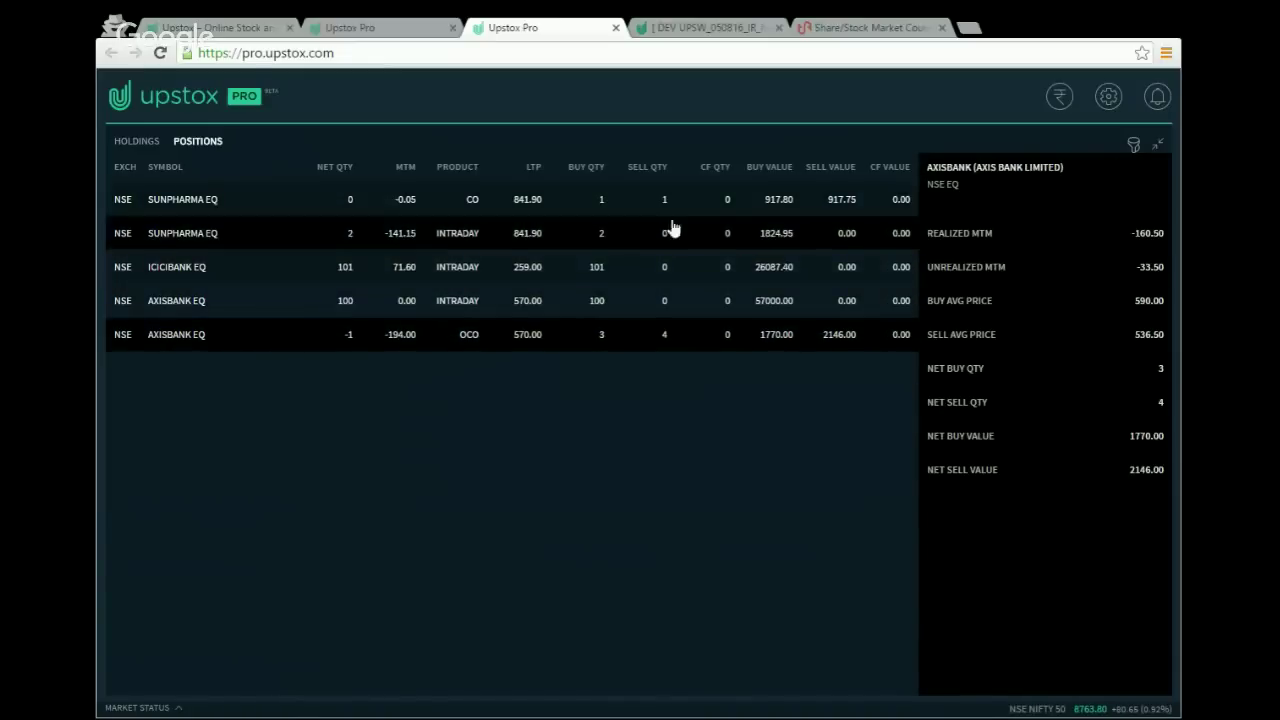
pyautogui.click(258, 205)
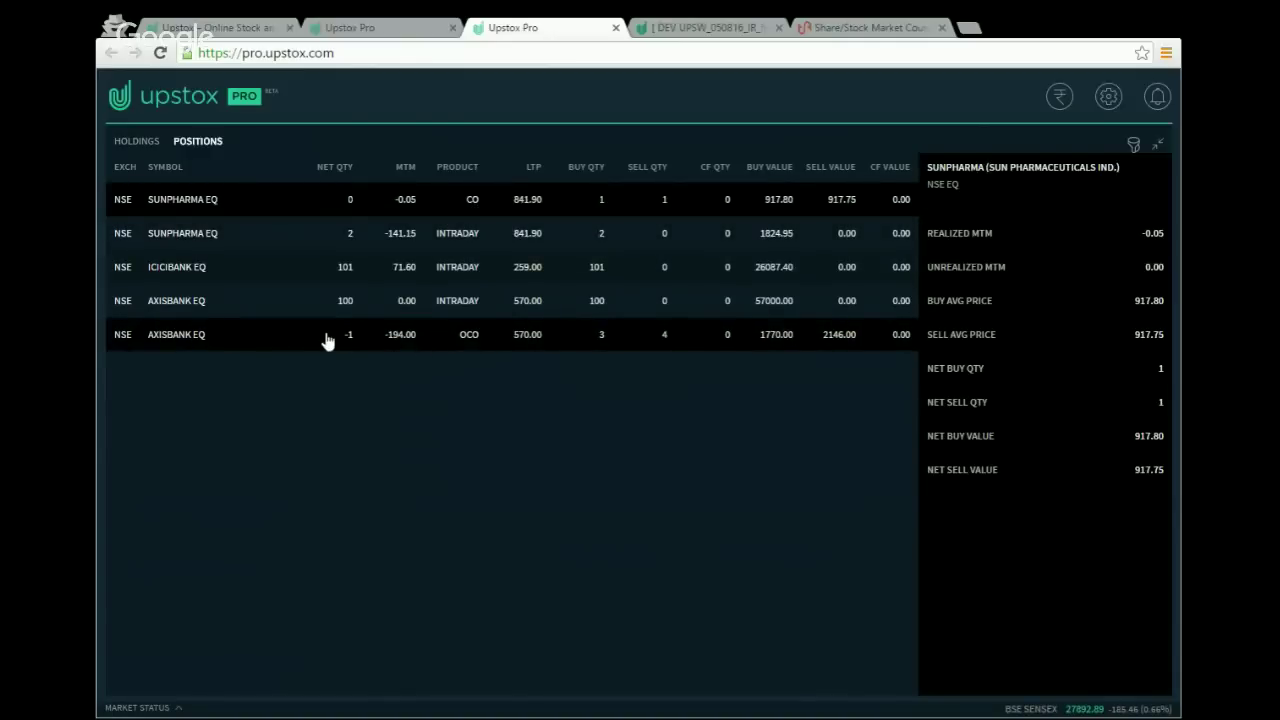
# - Preview the action menus on the SUNPHARMA, ICICIBANK and AXISBANK rows, then view the AXISBANK OCO details
pyautogui.rightClick(309, 243)
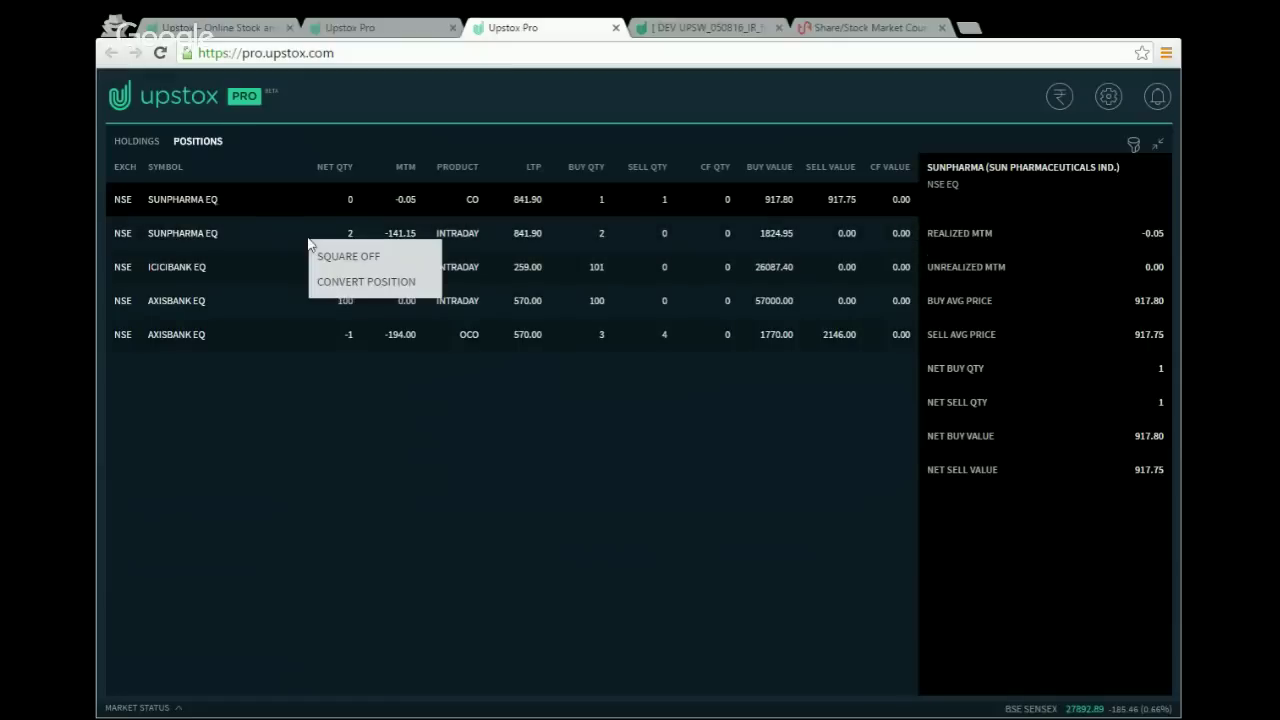
pyautogui.click(271, 270)
pyautogui.rightClick(267, 272)
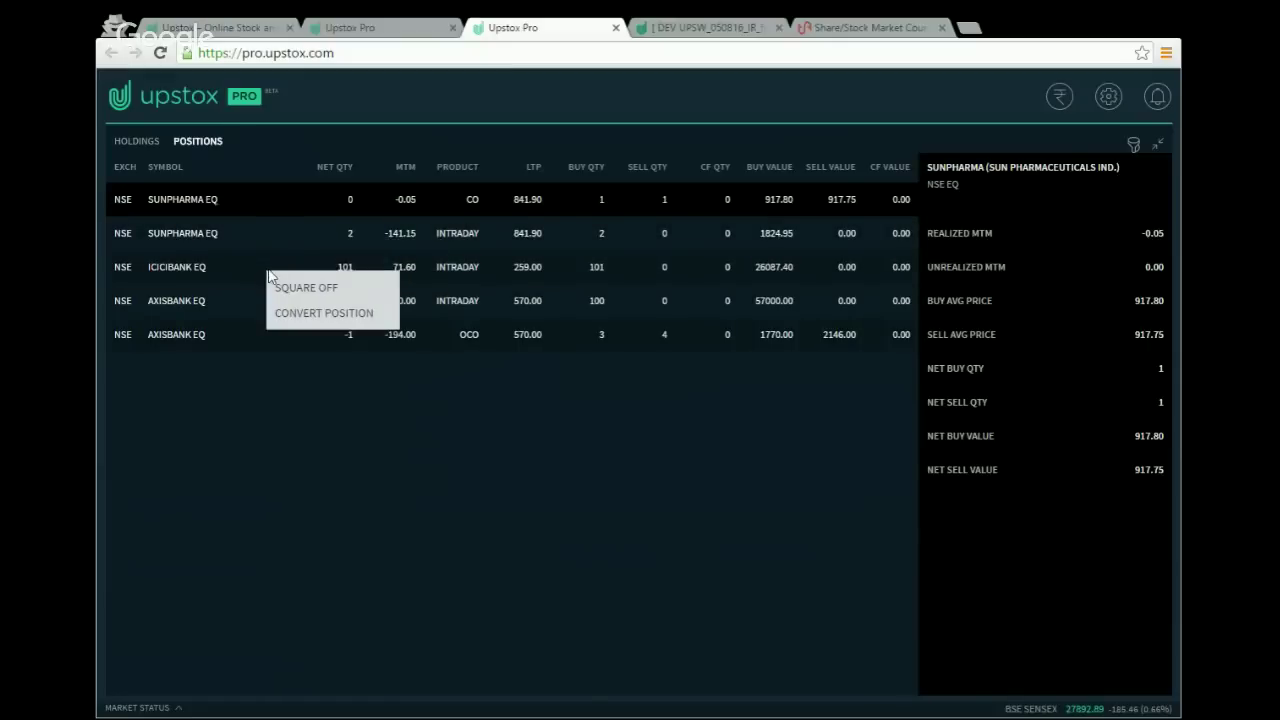
pyautogui.rightClick(245, 297)
pyautogui.rightClick(433, 300)
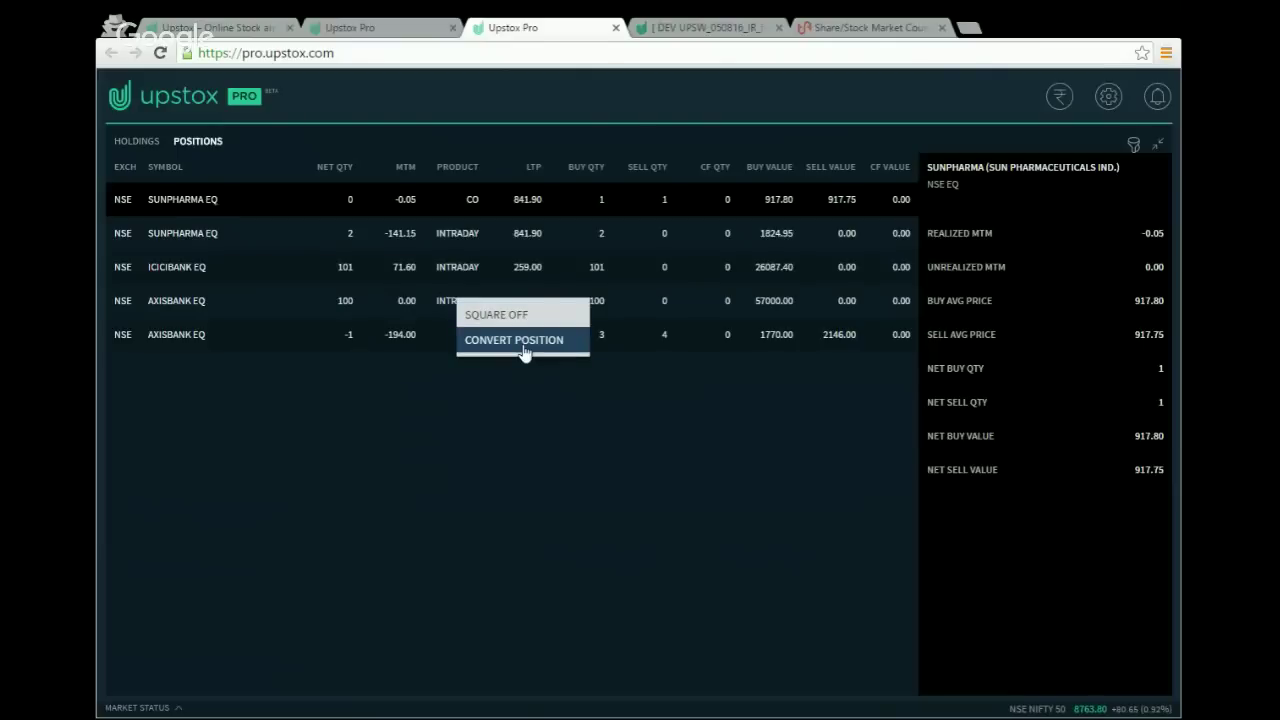
pyautogui.click(340, 390)
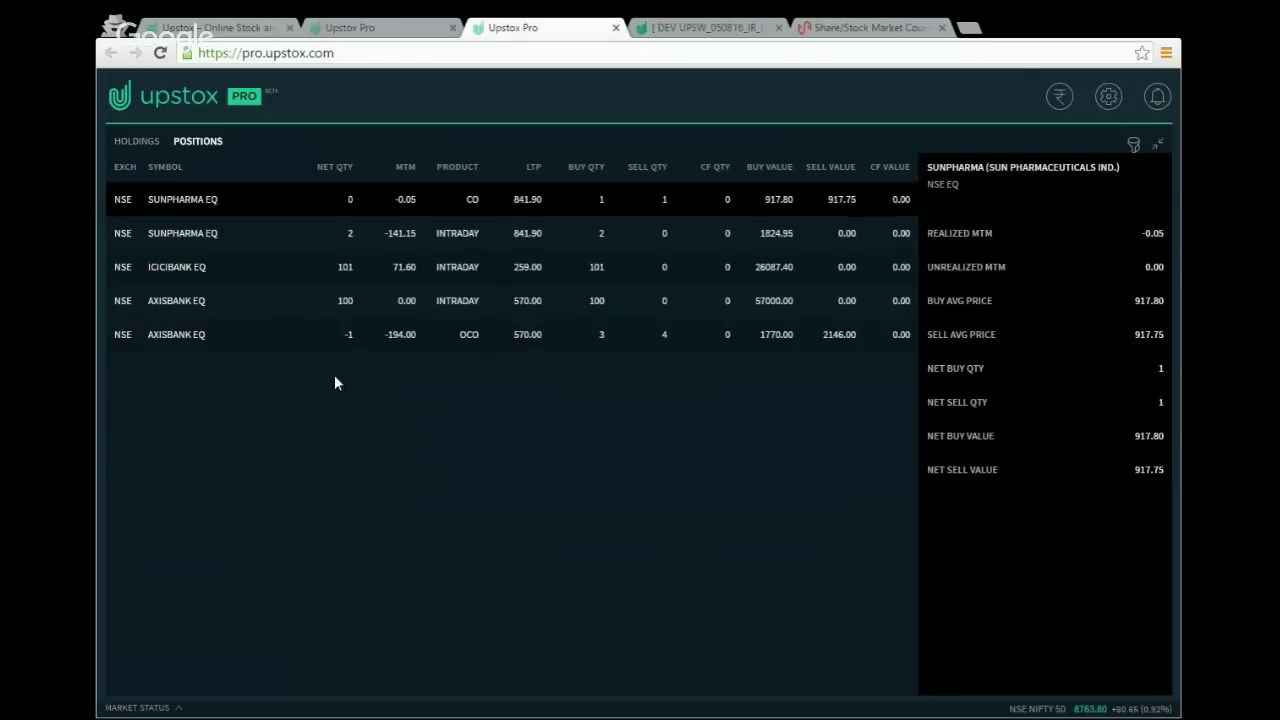
pyautogui.click(322, 342)
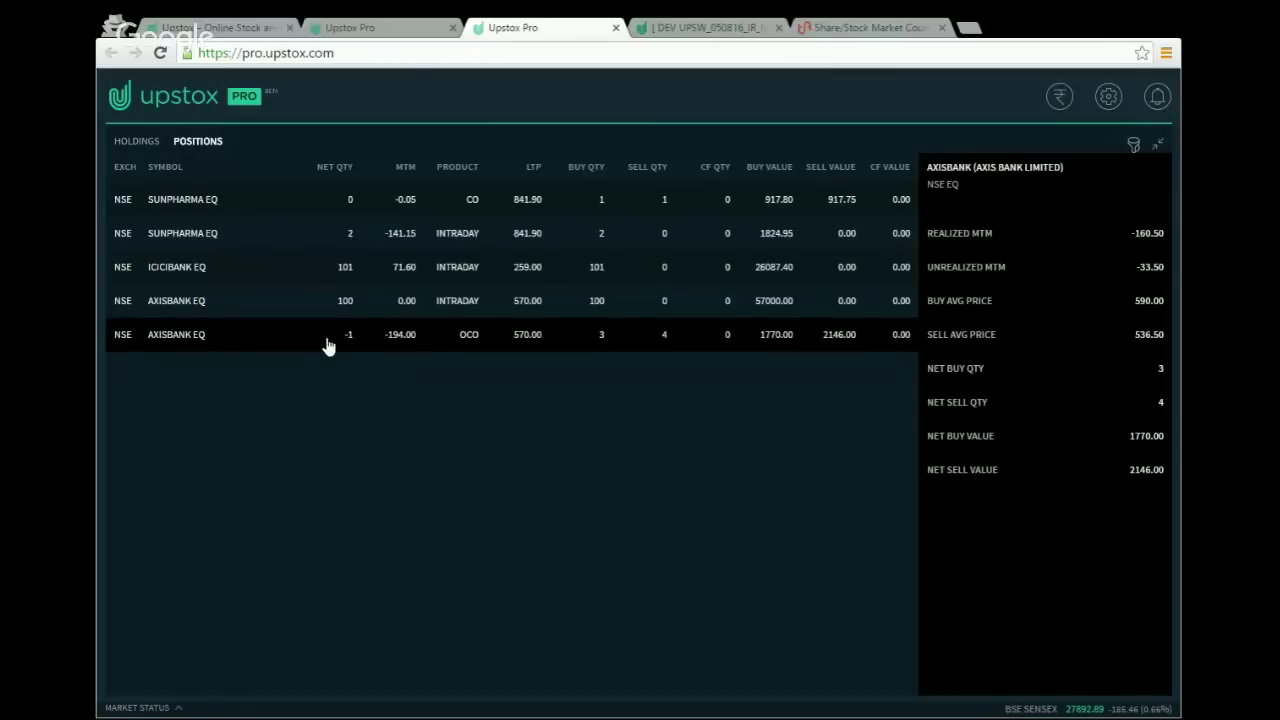
# - View the SUNPHARMA, ICICIBANK and AXISBANK rows, then choose Square Off on the 100-share AXISBANK intraday position
pyautogui.click(243, 249)
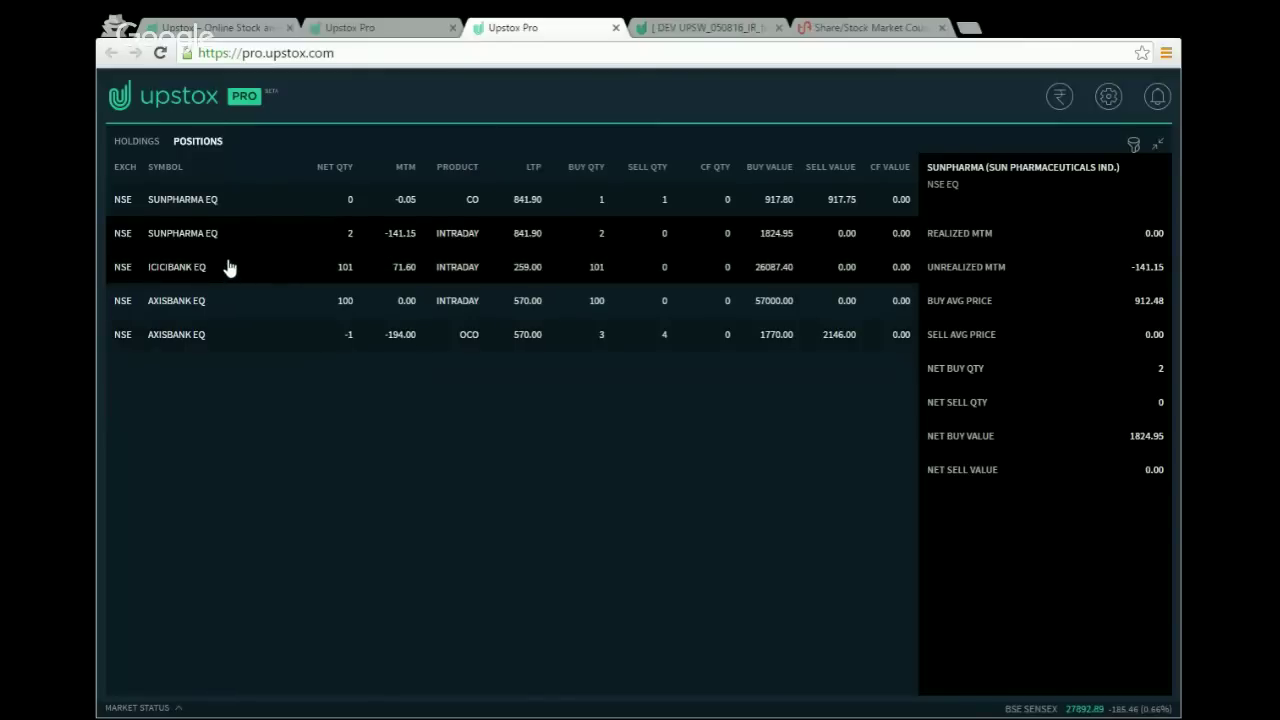
pyautogui.click(229, 279)
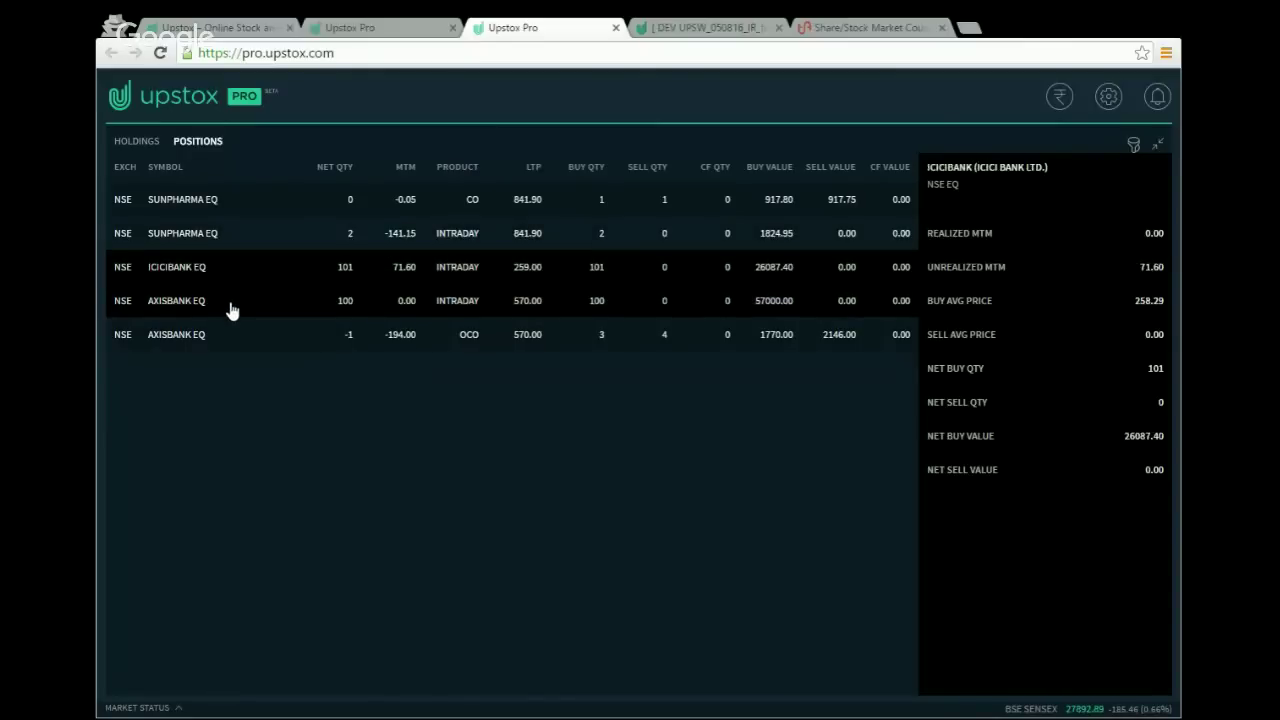
pyautogui.click(230, 308)
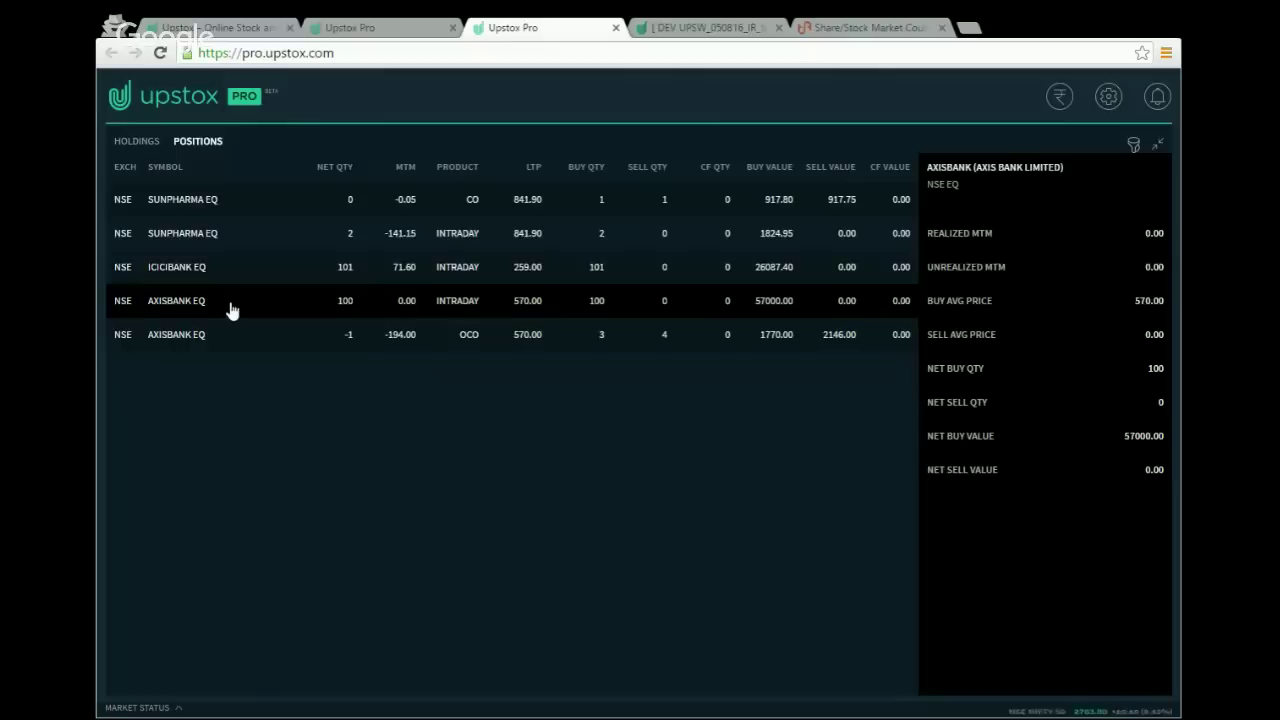
pyautogui.rightClick(321, 268)
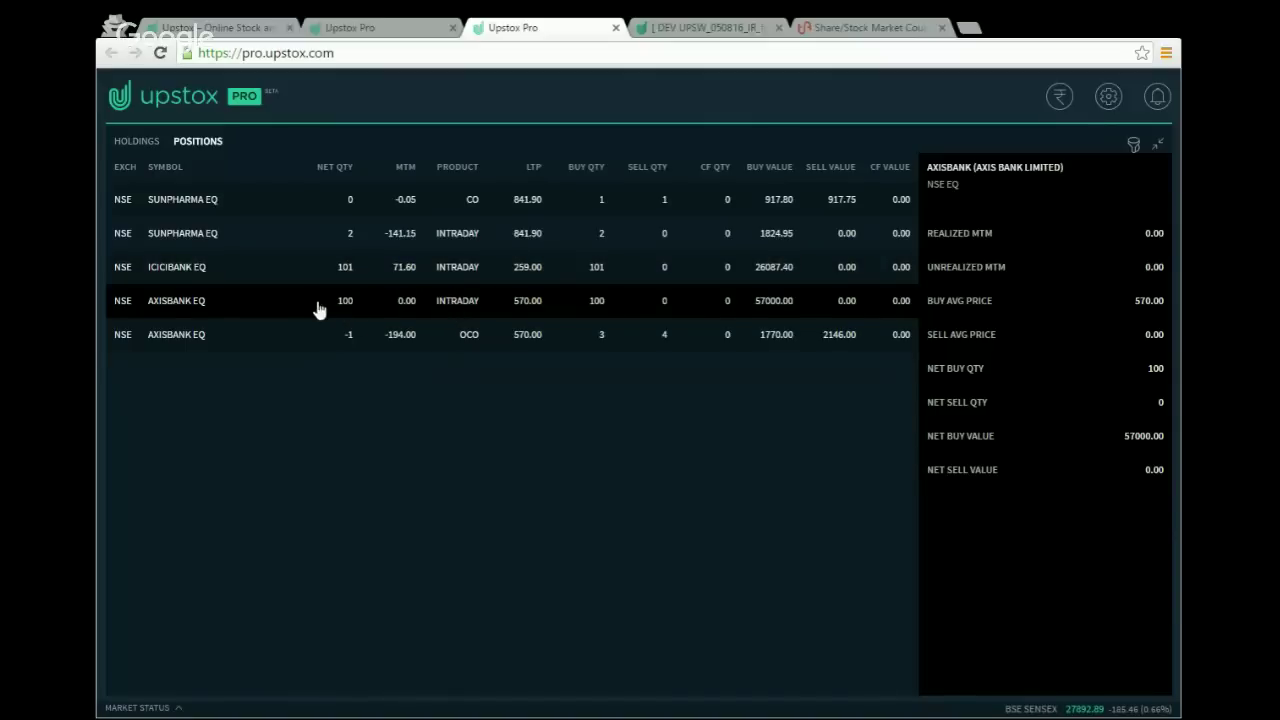
pyautogui.rightClick(315, 305)
pyautogui.click(350, 321)
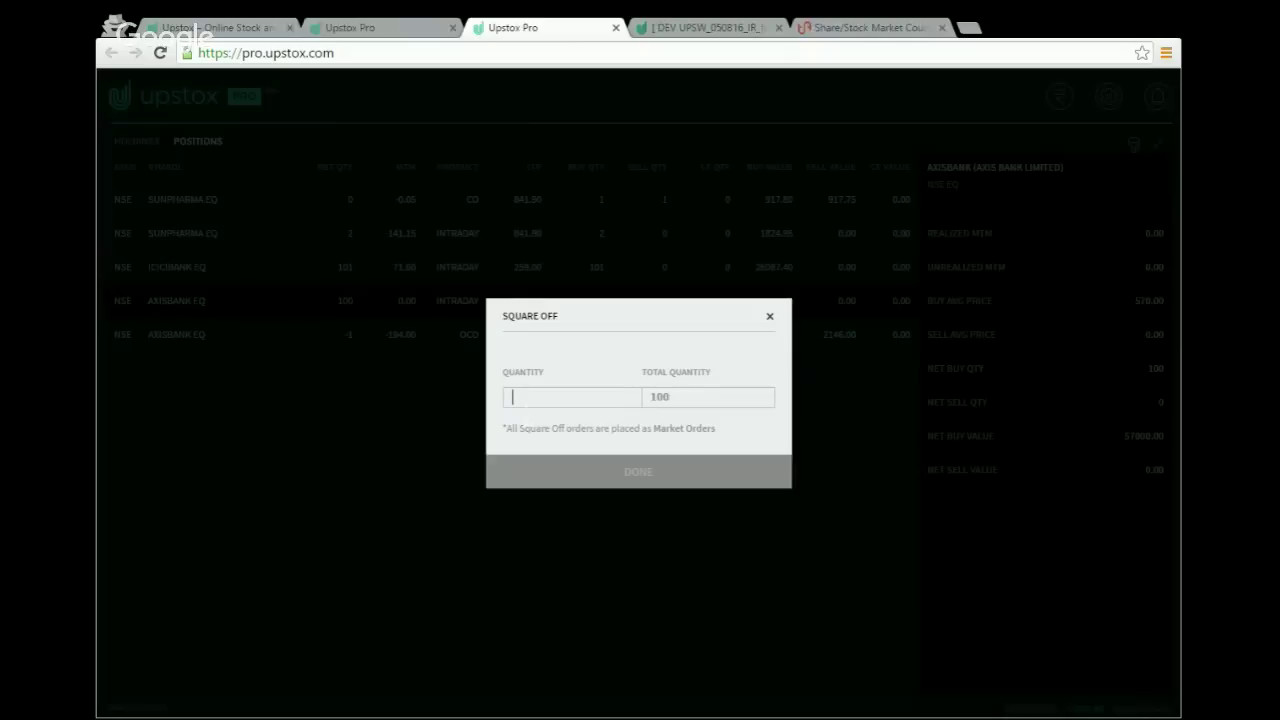
# - Square off 50 AXISBANK intraday shares, dismiss the notifications, and sort positions by CF QTY
pyautogui.write('50')
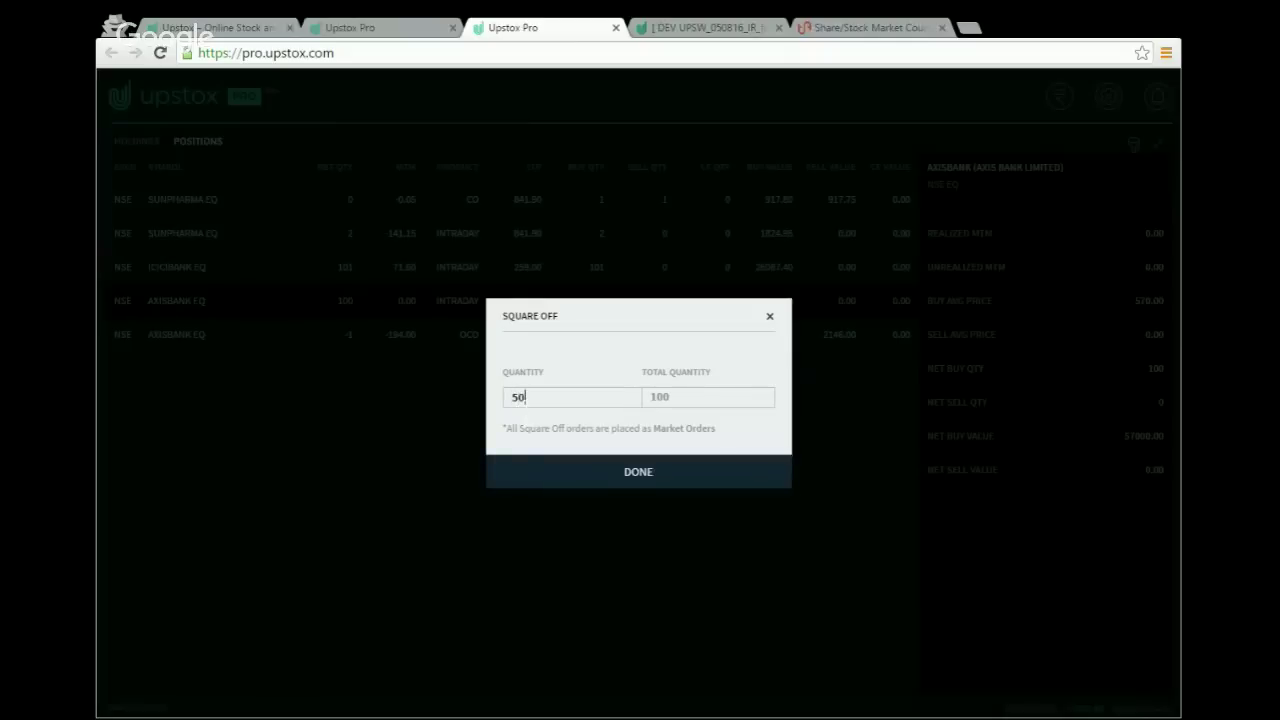
pyautogui.click(604, 478)
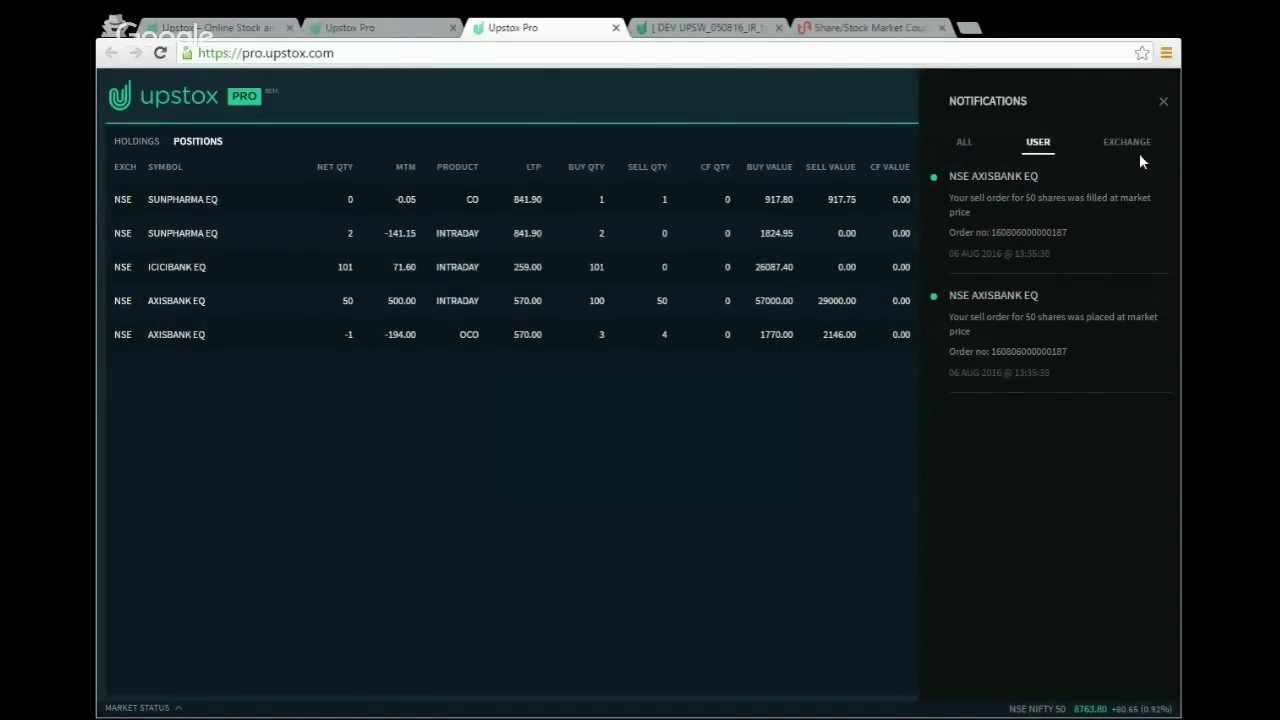
pyautogui.click(1163, 104)
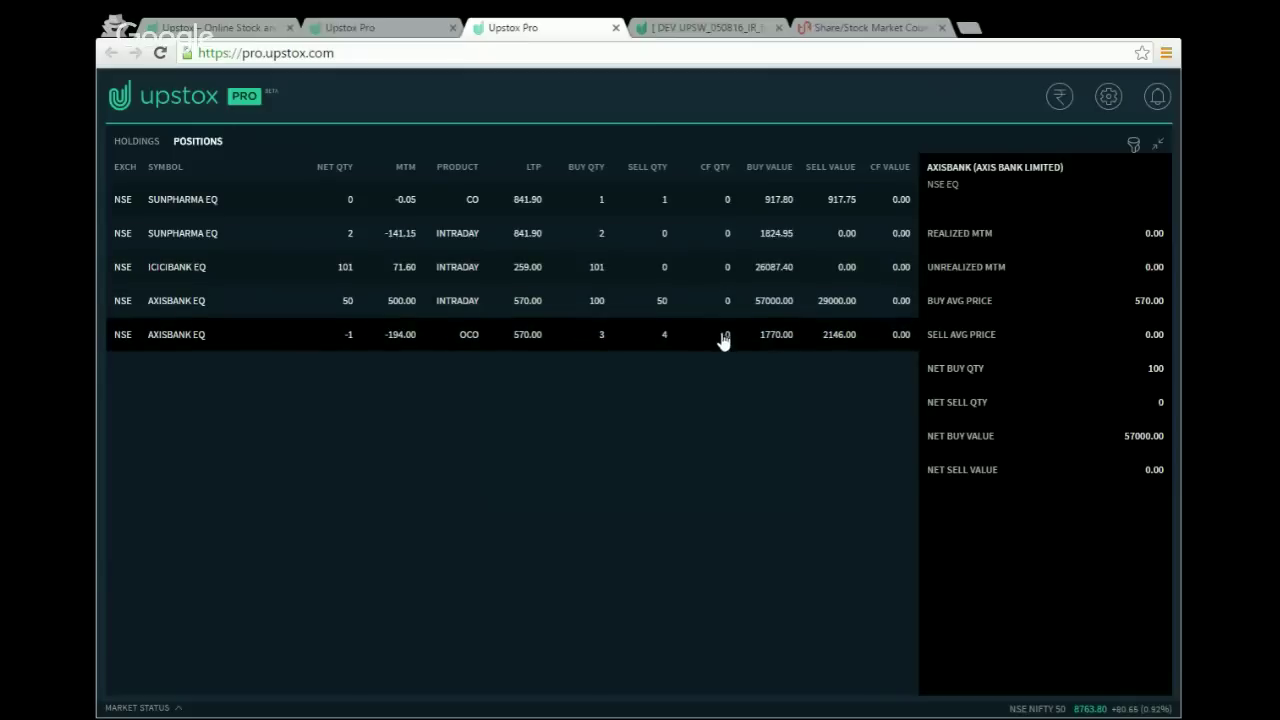
pyautogui.click(712, 170)
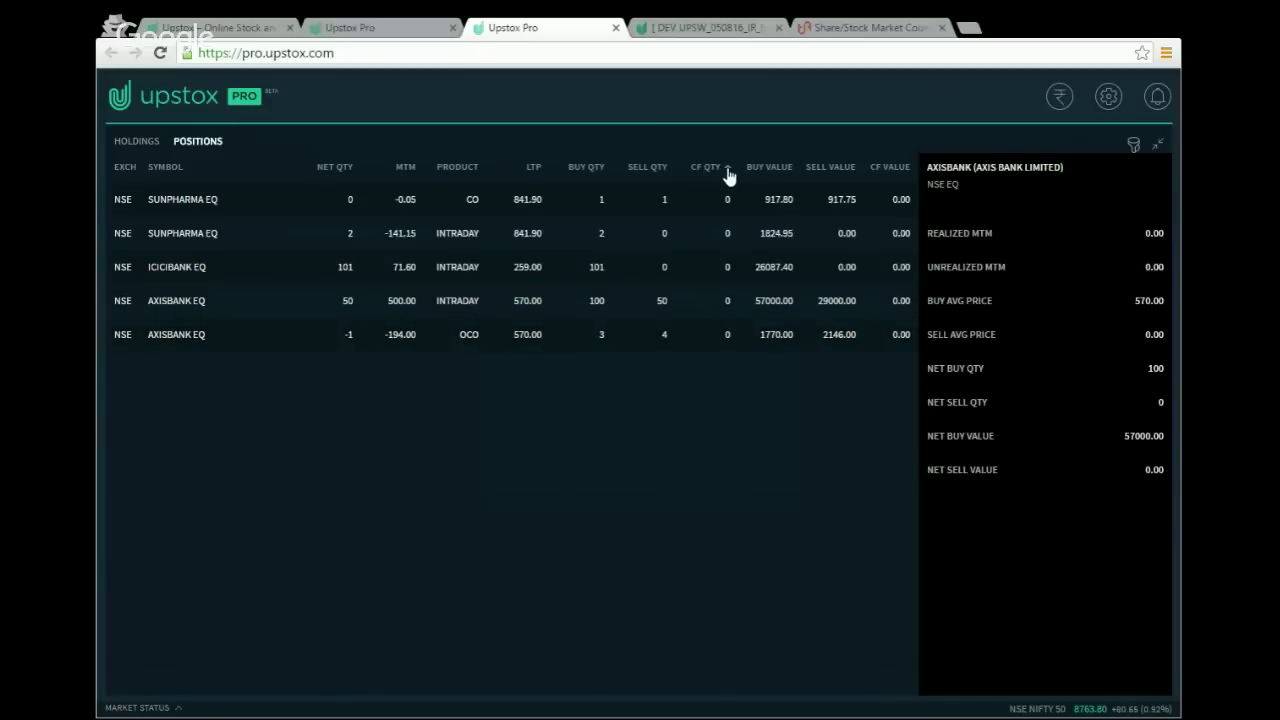
pyautogui.click(716, 170)
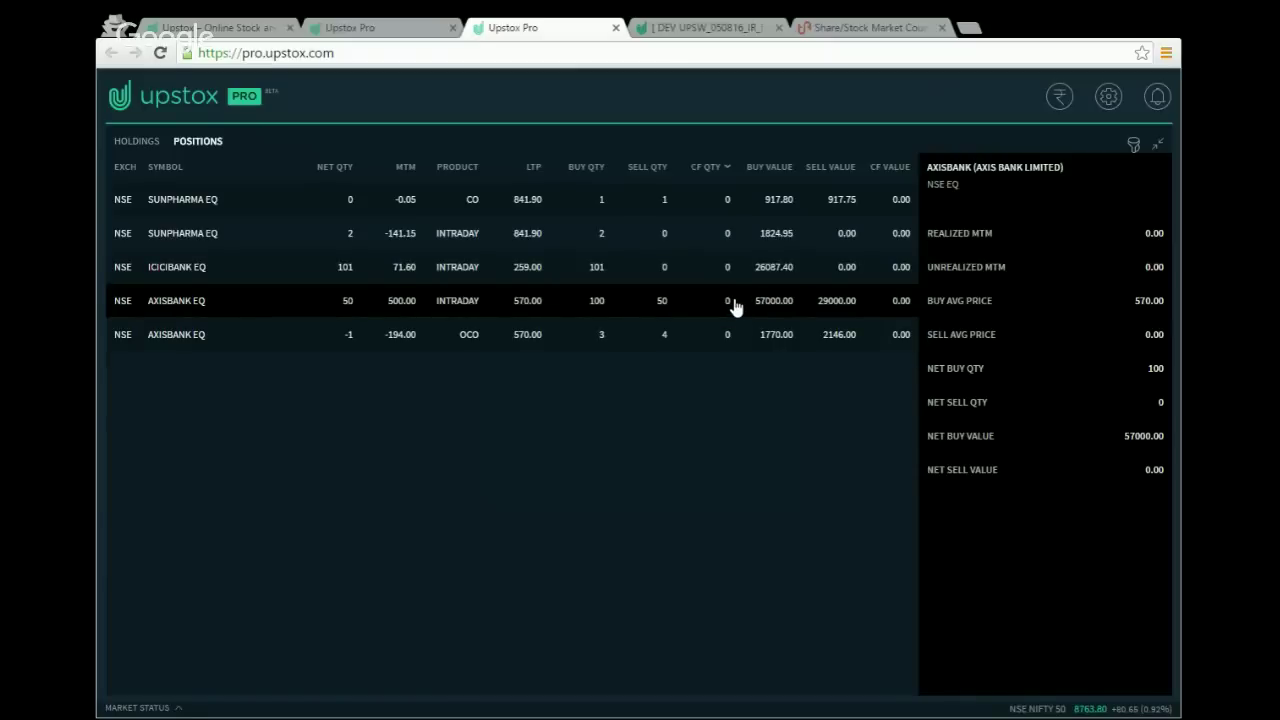
pyautogui.rightClick(353, 302)
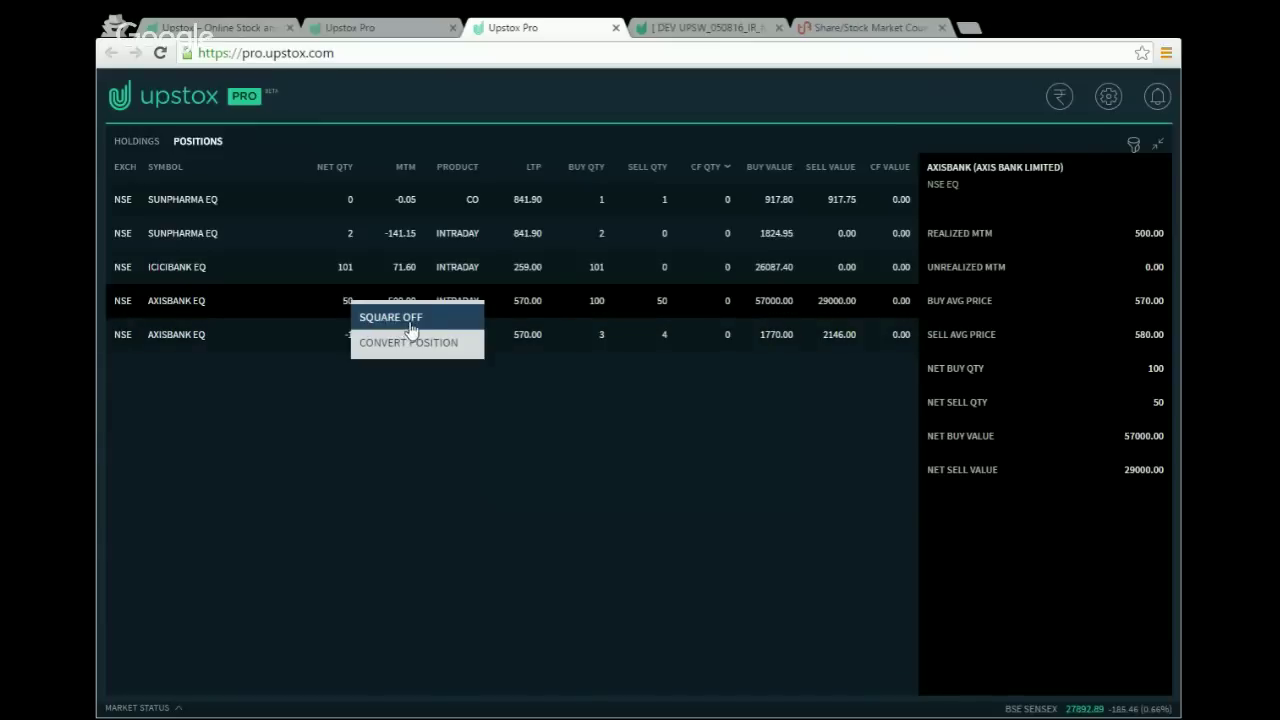
pyautogui.click(390, 317)
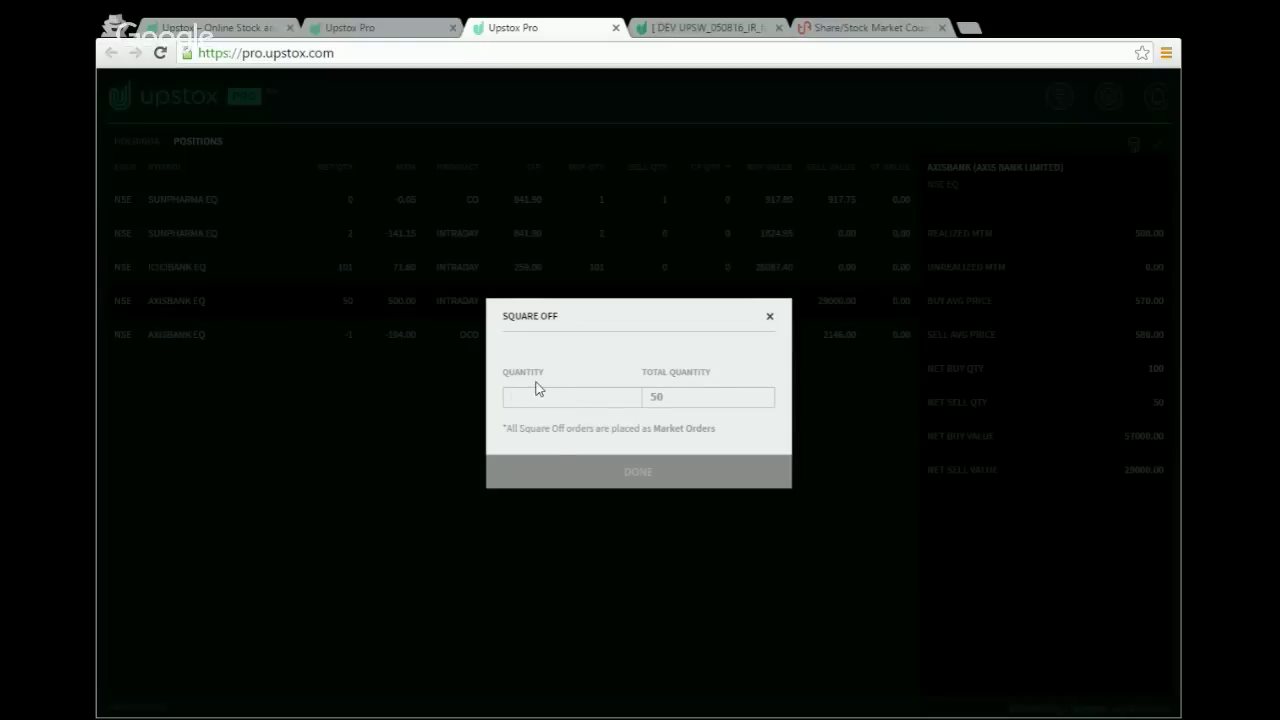
pyautogui.moveTo(503, 428); pyautogui.dragTo(696, 430)
pyautogui.click(732, 457)
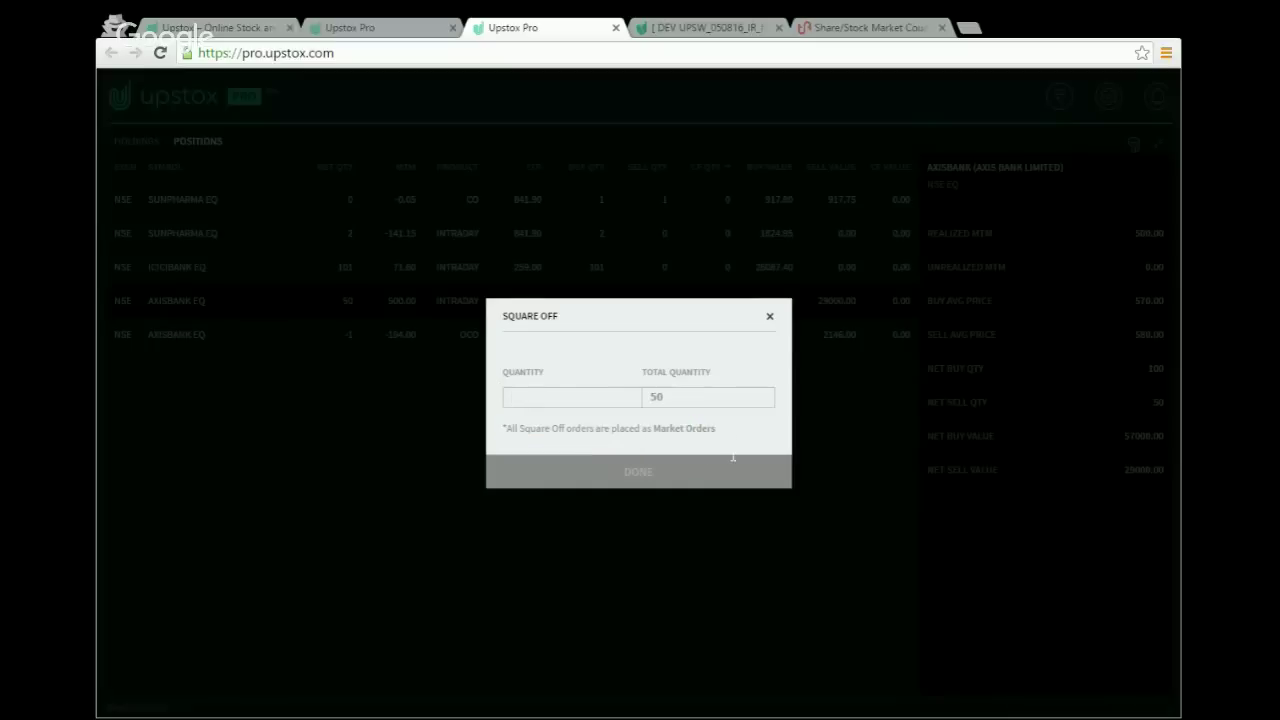
pyautogui.click(769, 318)
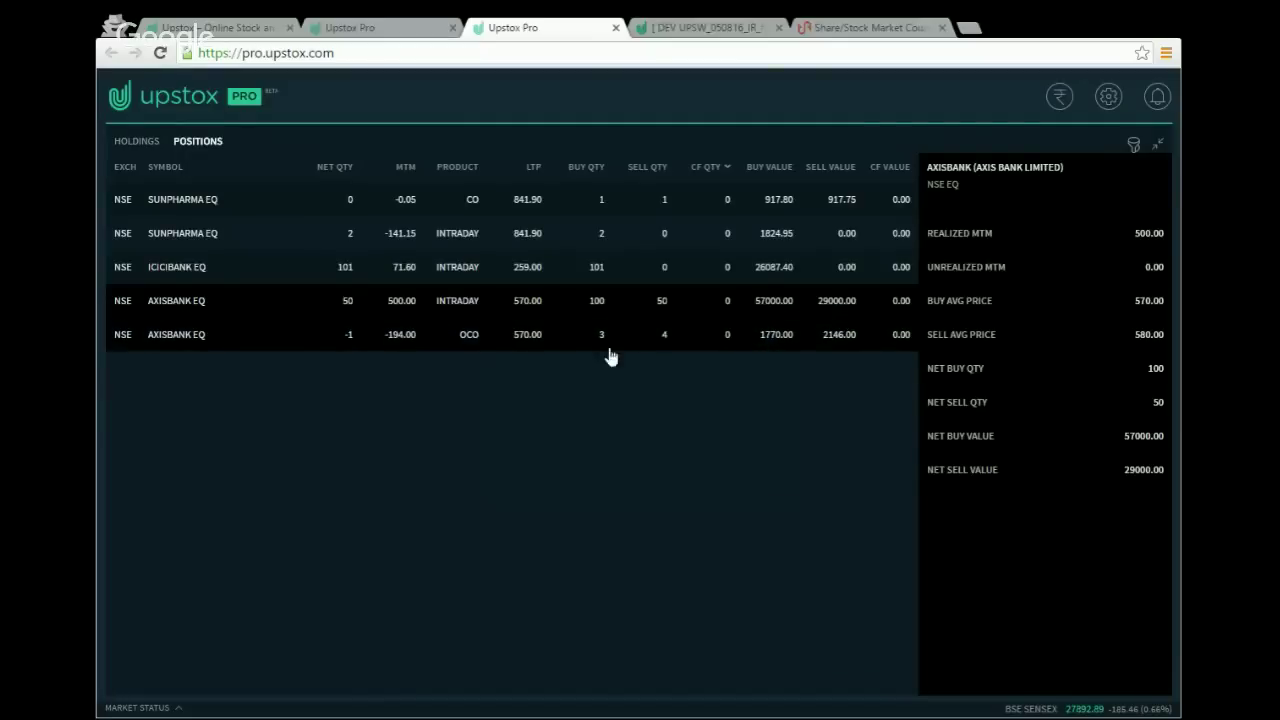
# - Use Convert Position to move 10 AXISBANK intraday shares to delivery
pyautogui.click(325, 308)
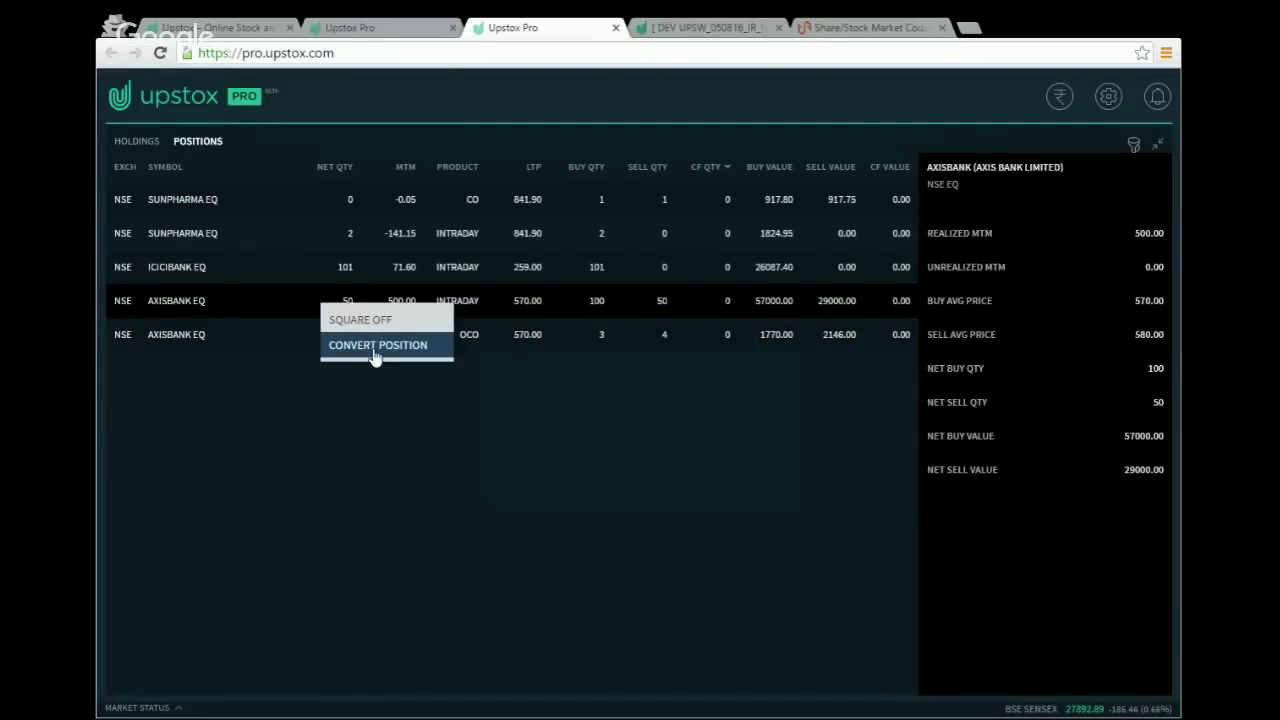
pyautogui.click(368, 348)
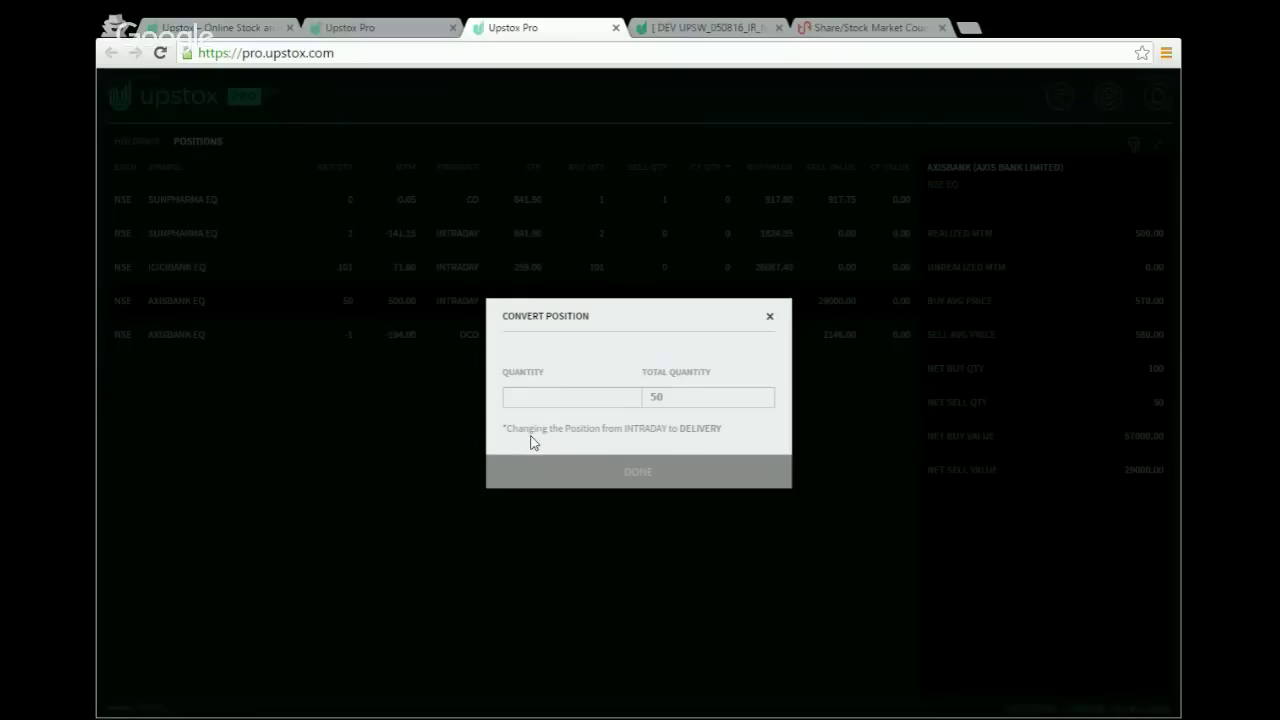
pyautogui.moveTo(503, 428); pyautogui.dragTo(727, 452)
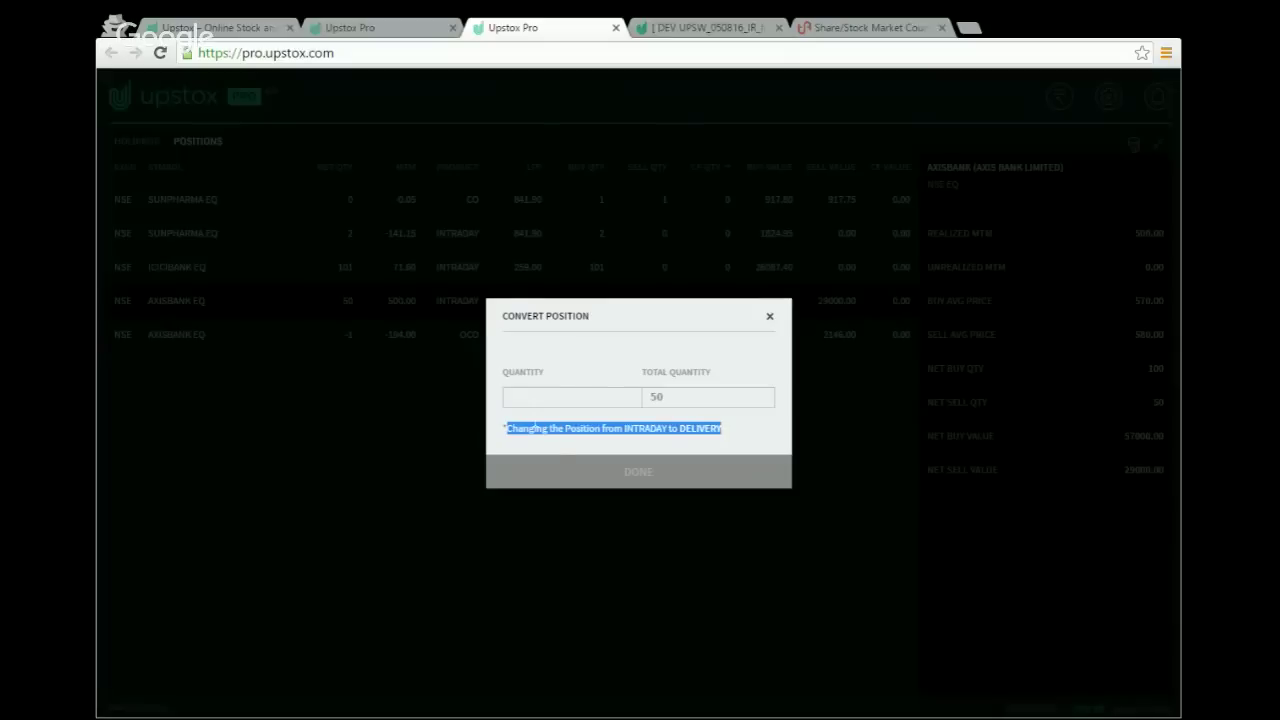
pyautogui.click(515, 397)
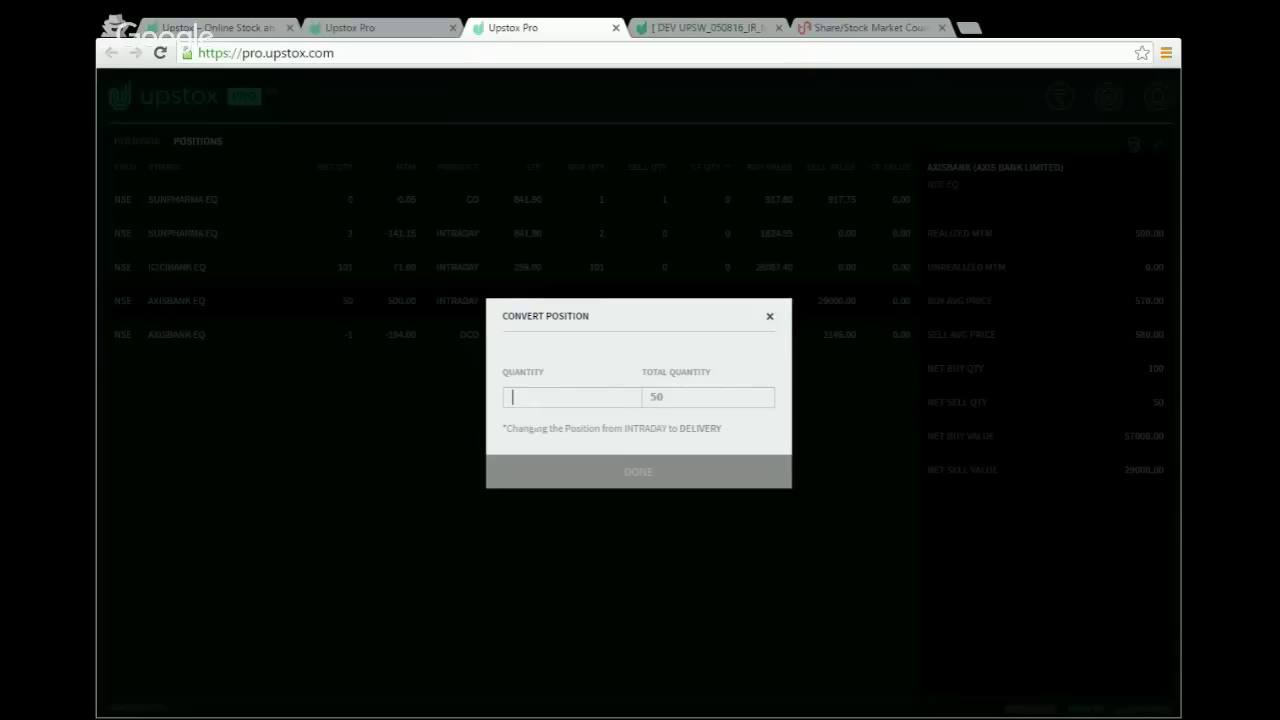
pyautogui.write('10')
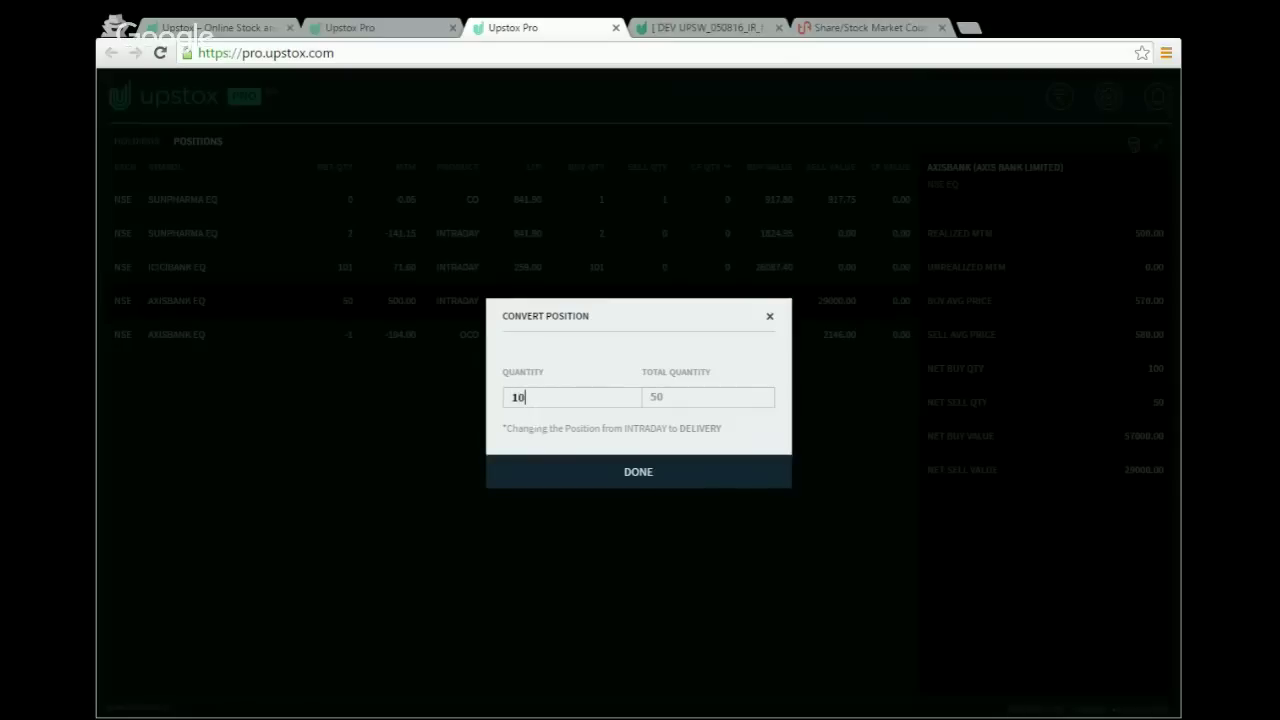
pyautogui.click(624, 478)
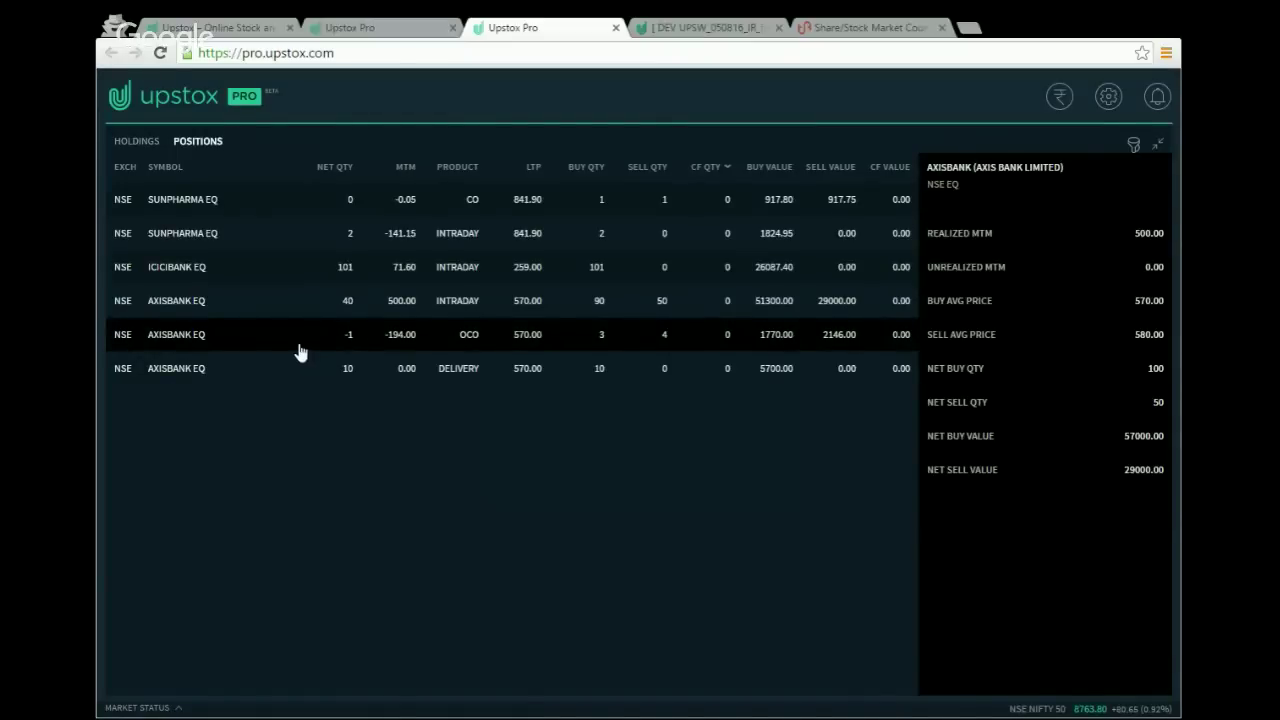
# - Select the AXISBANK intraday row, then the new 10-share AXISBANK delivery row to view its figures
pyautogui.click(194, 307)
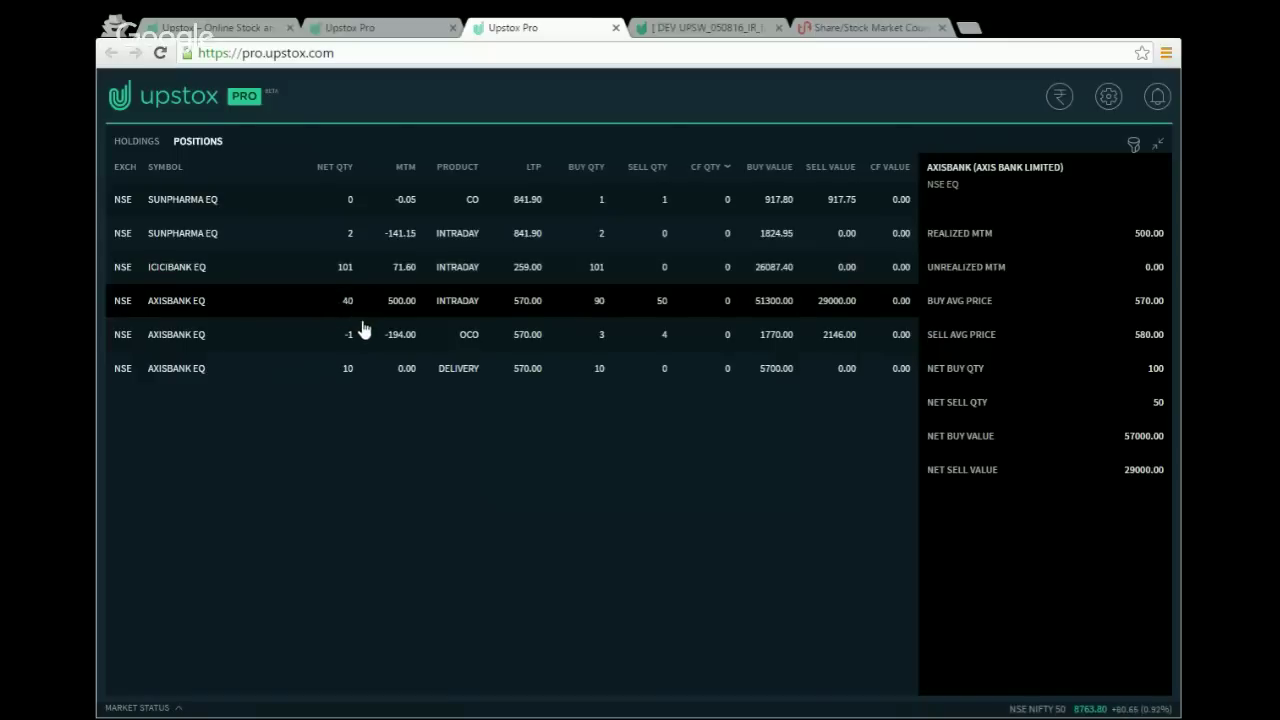
pyautogui.click(221, 381)
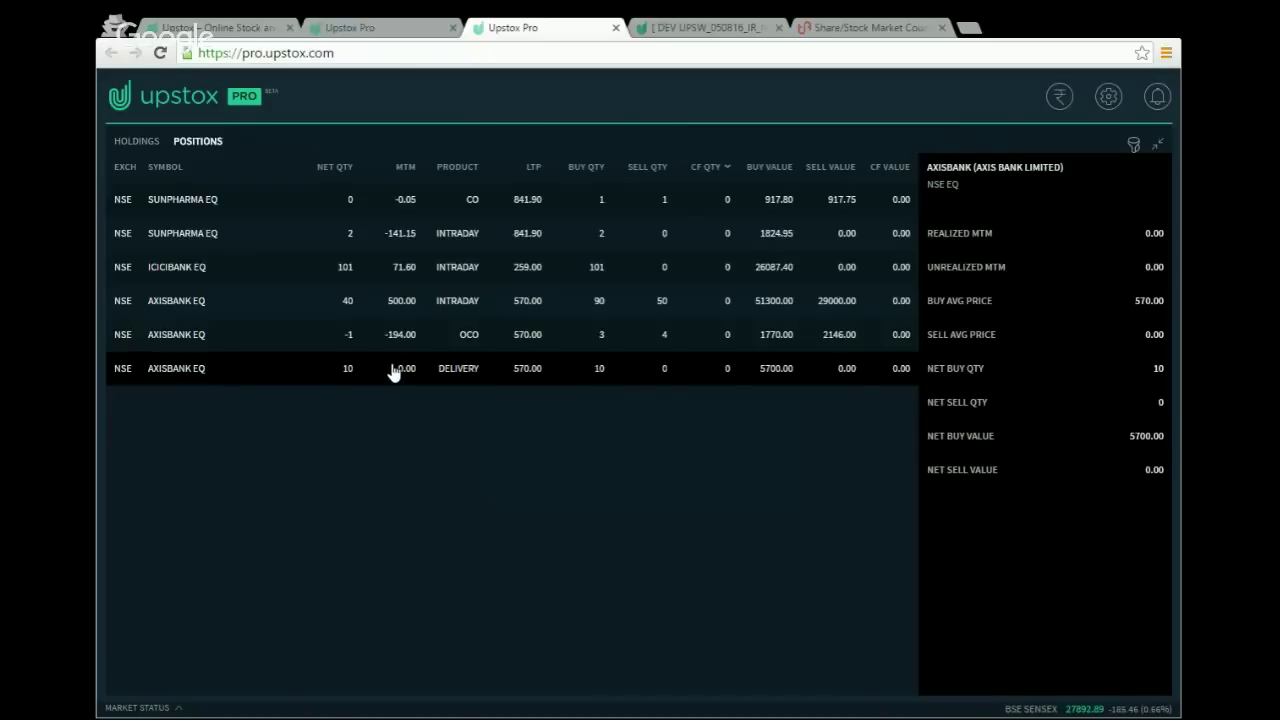
# - Convert the 10 AXISBANK delivery shares back to intraday with quantity 10
pyautogui.rightClick(391, 372)
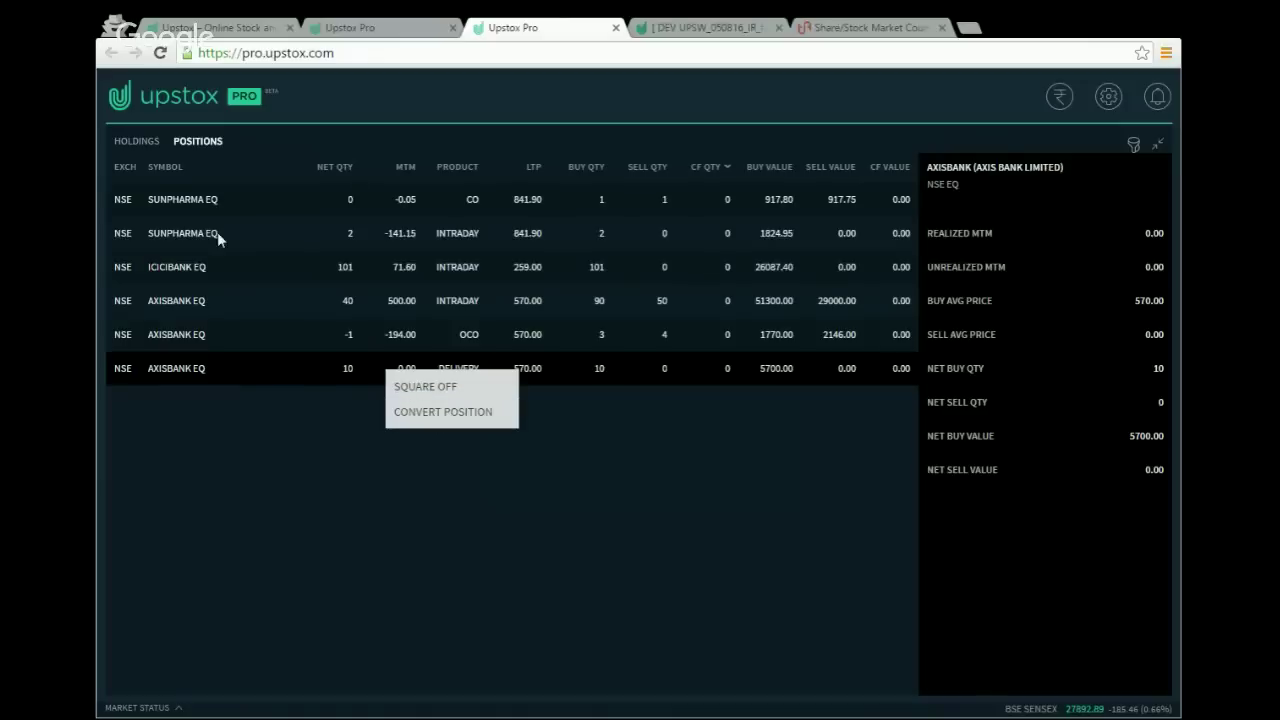
pyautogui.click(477, 410)
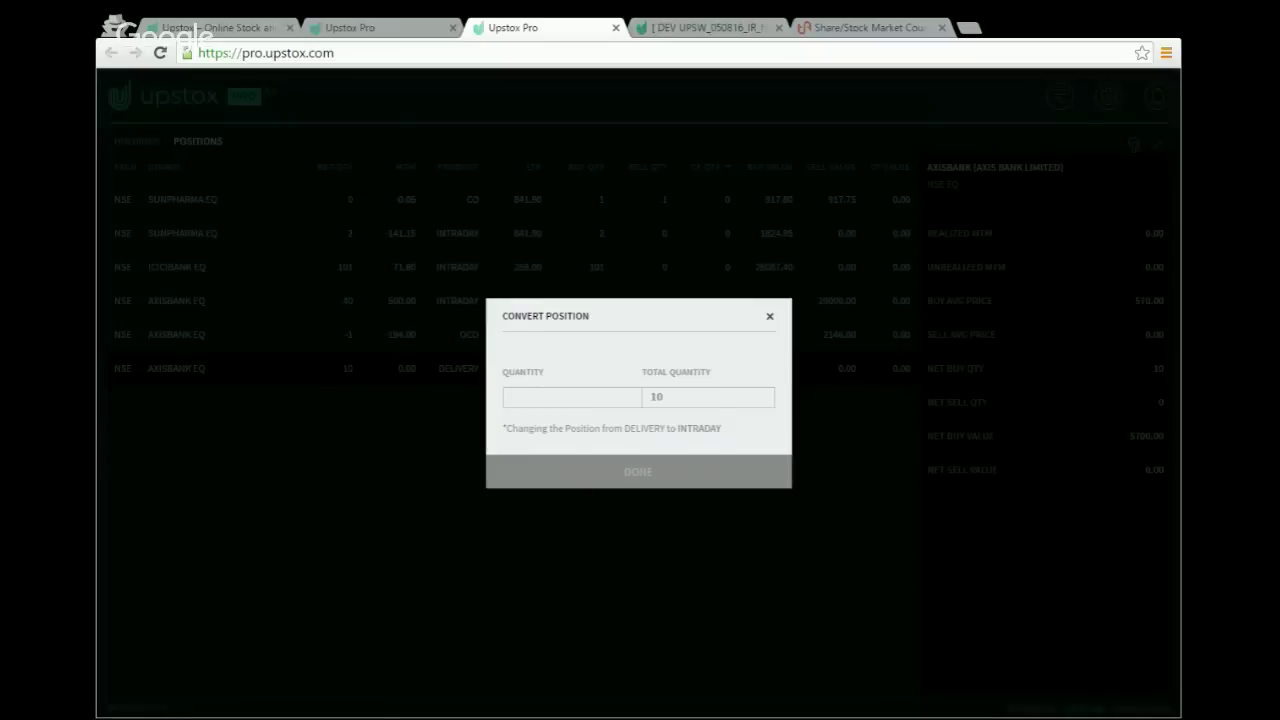
pyautogui.write('10')
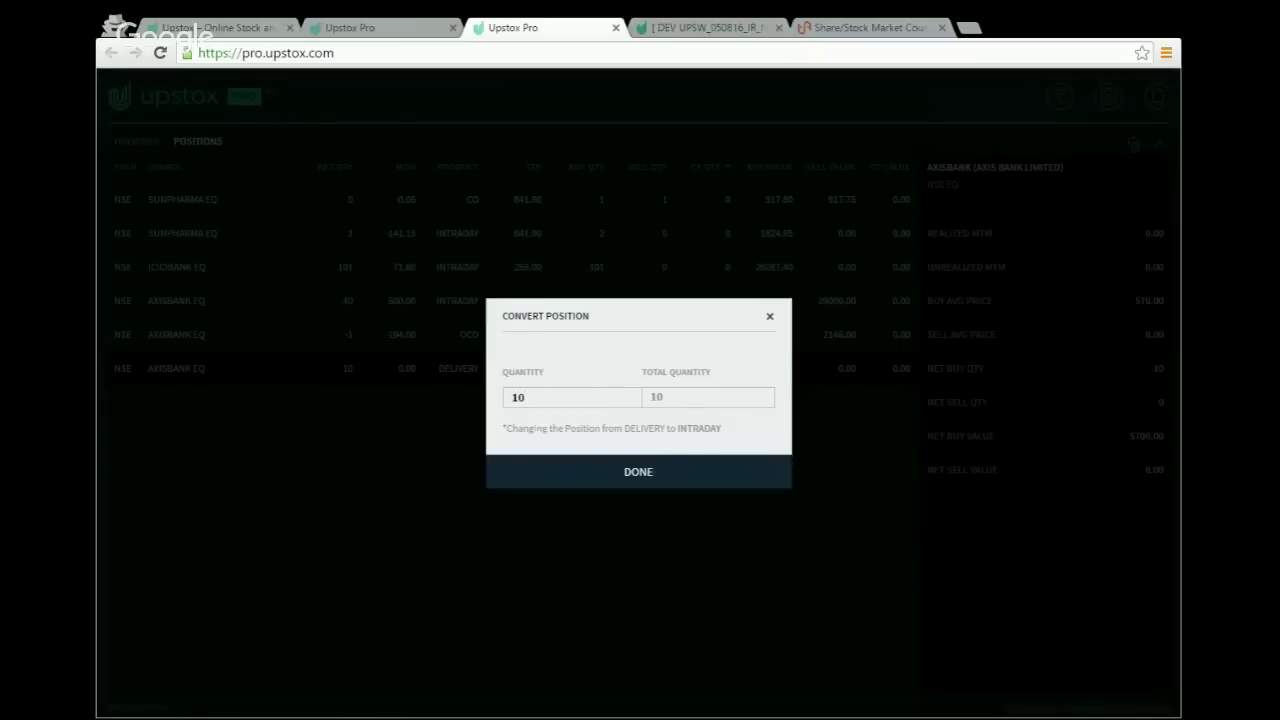
pyautogui.click(588, 473)
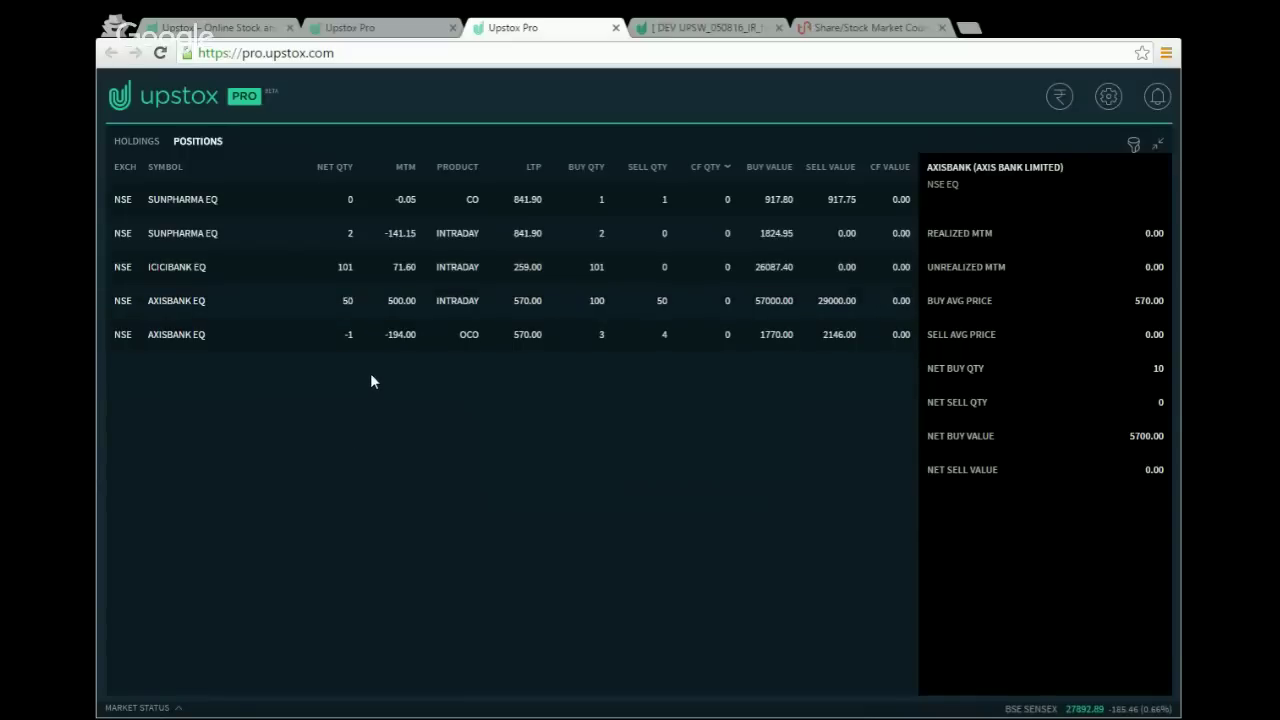
# - Step through the AXISBANK, ICICIBANK, SUNPHARMA intraday and SUNPHARMA CO positions, ending on ICICIBANK's figures
pyautogui.click(394, 310)
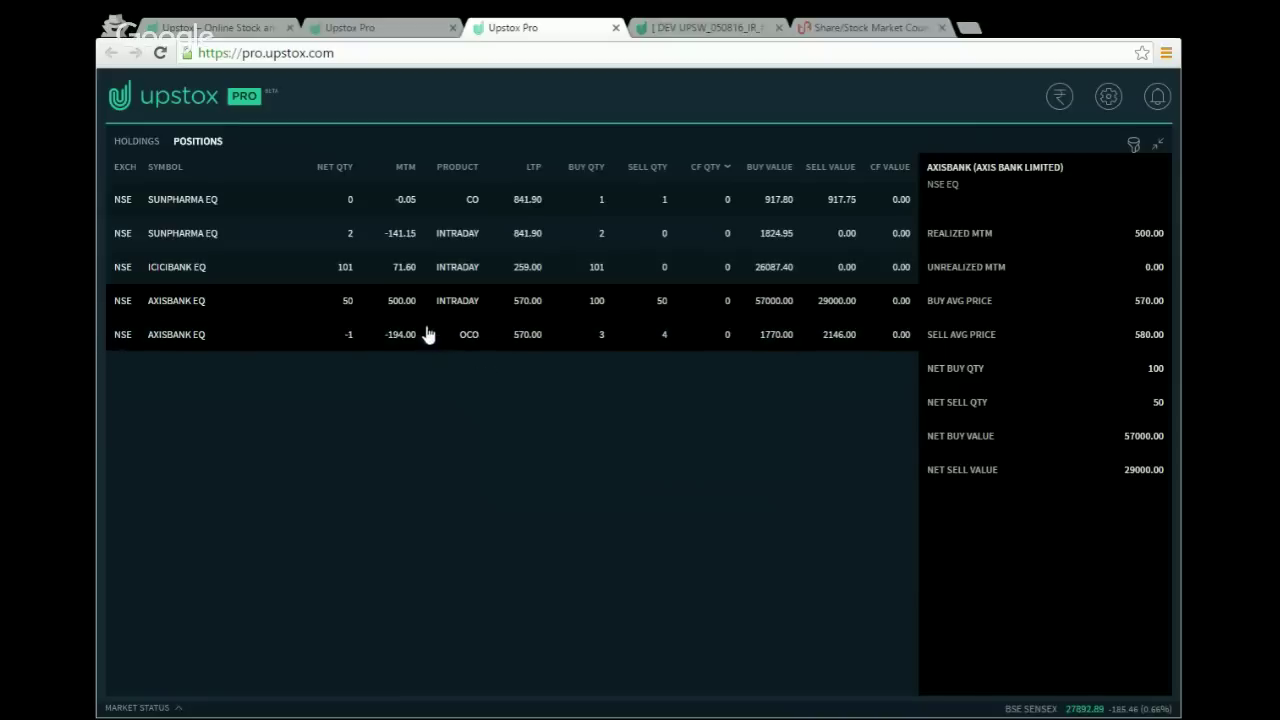
pyautogui.click(422, 281)
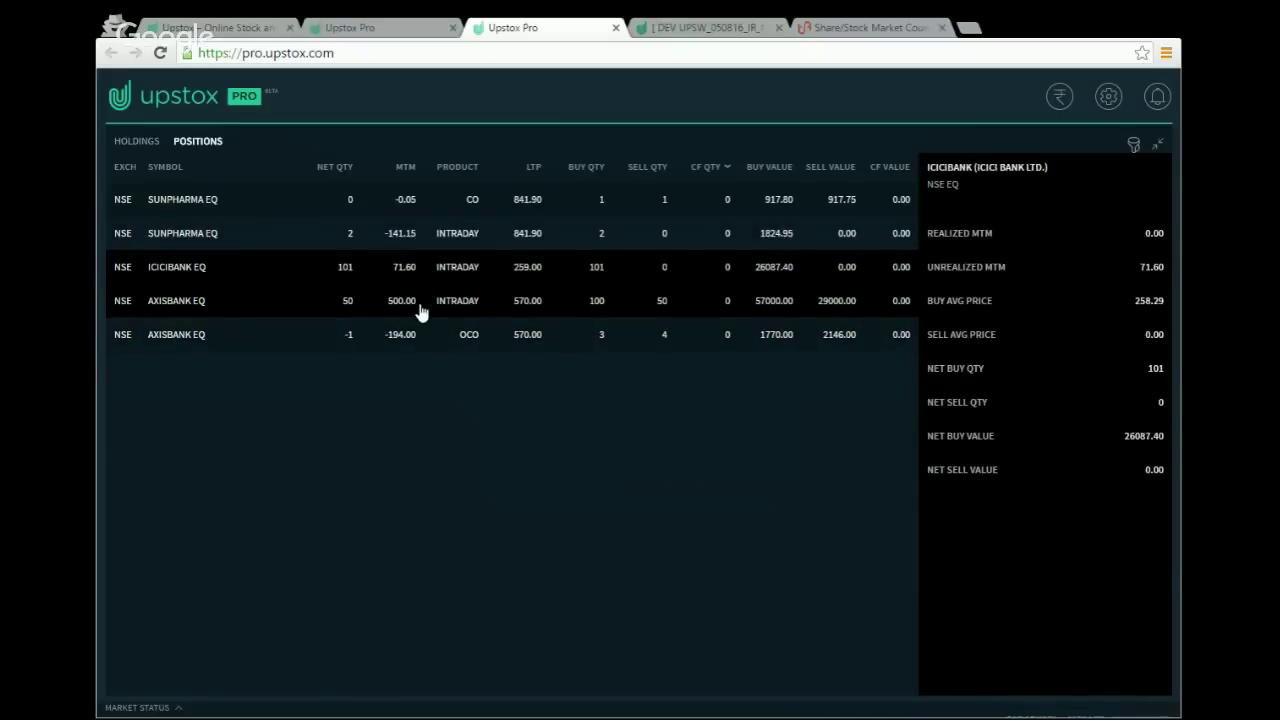
pyautogui.click(465, 234)
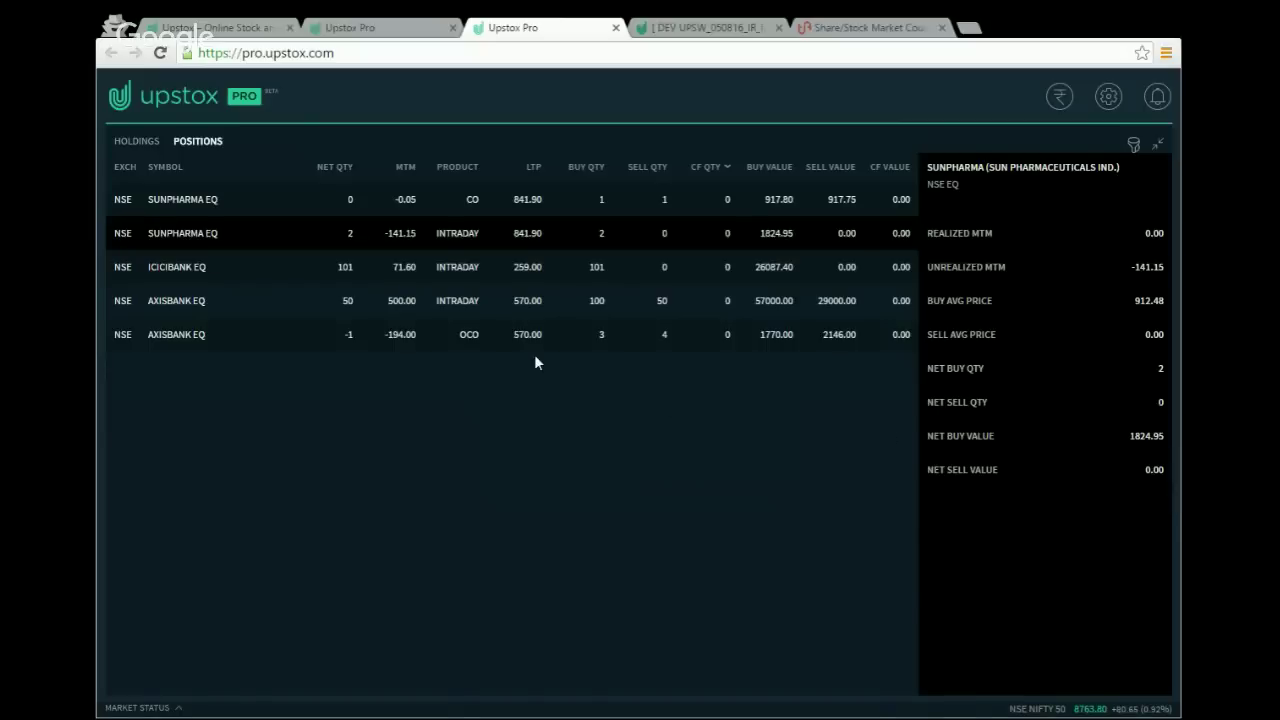
pyautogui.click(330, 208)
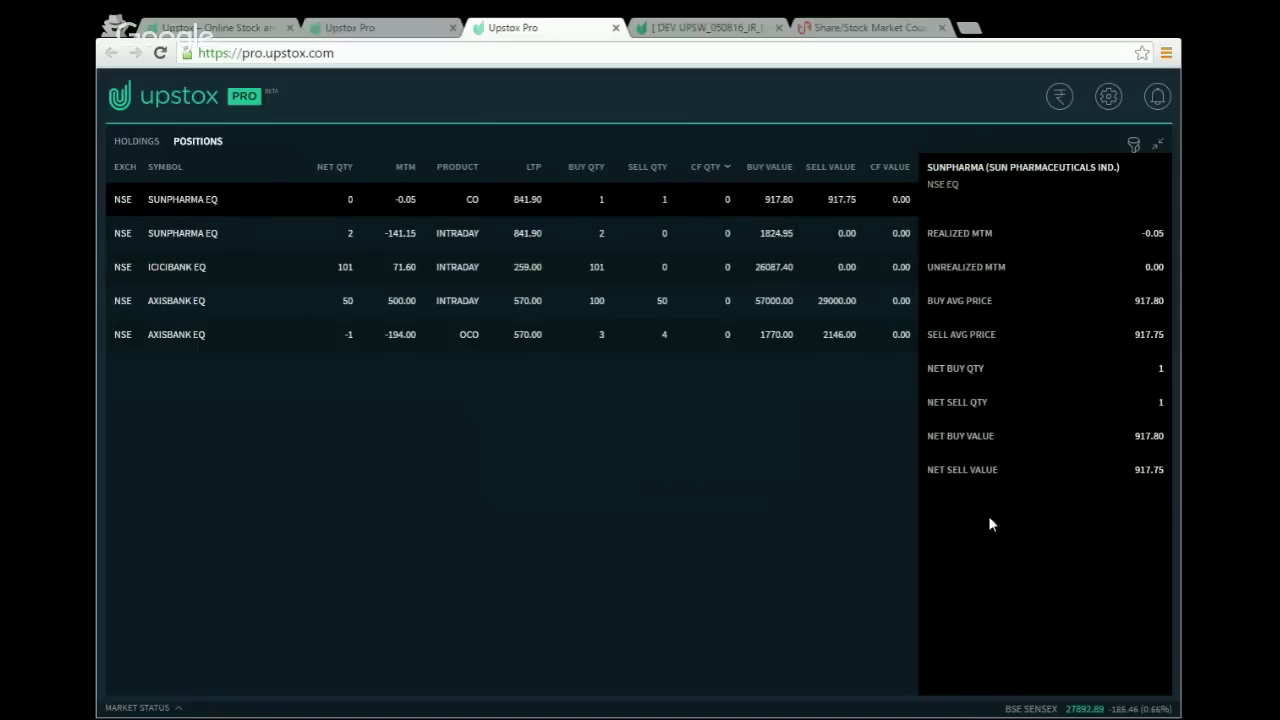
pyautogui.click(737, 248)
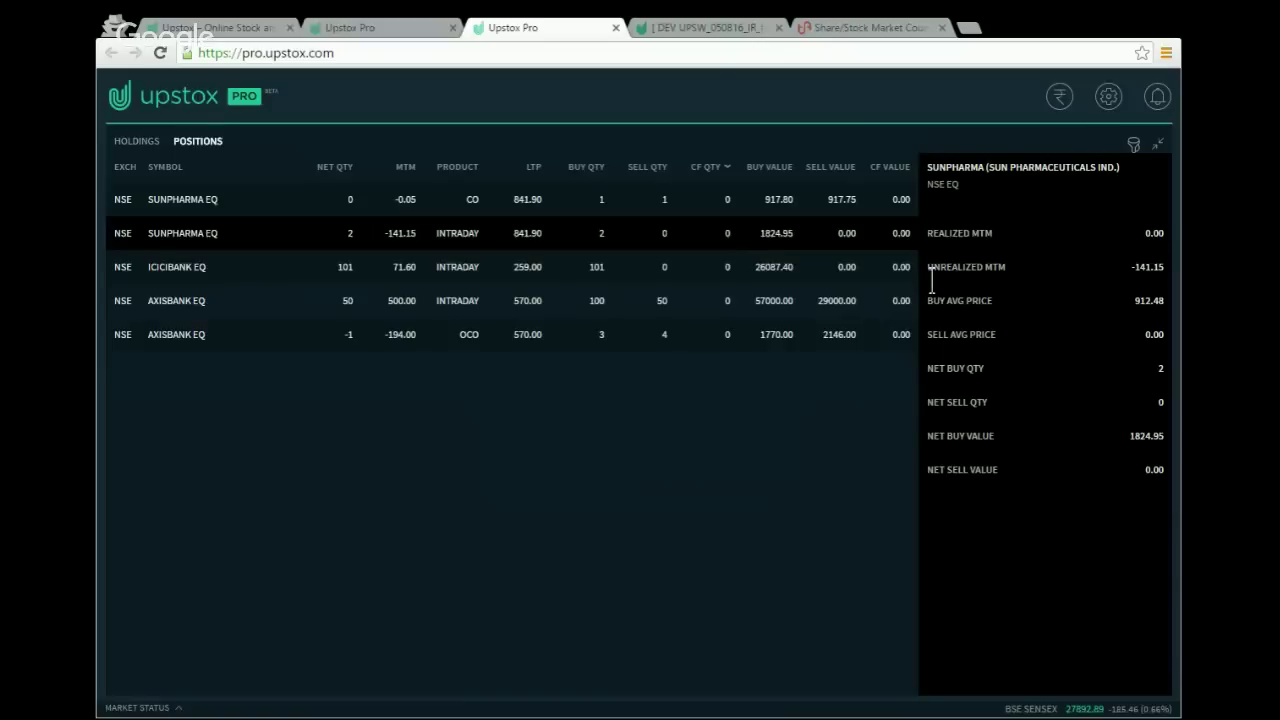
pyautogui.click(663, 272)
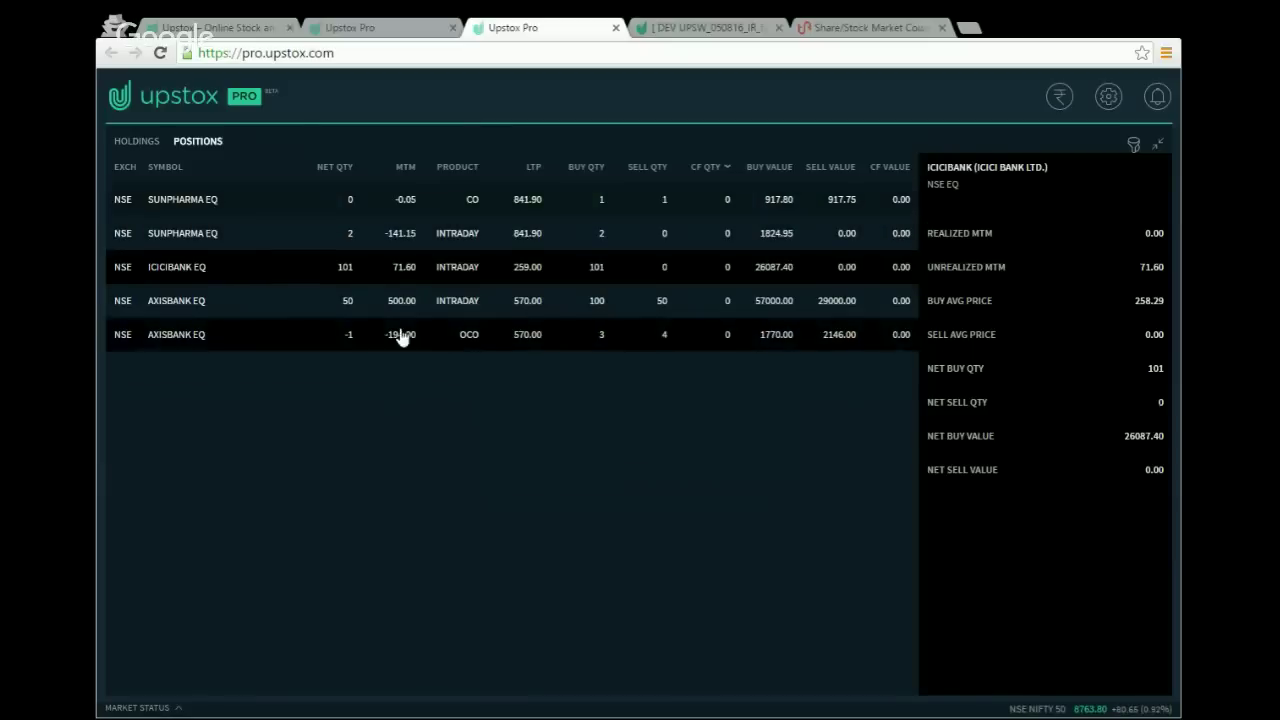
pyautogui.click(850, 312)
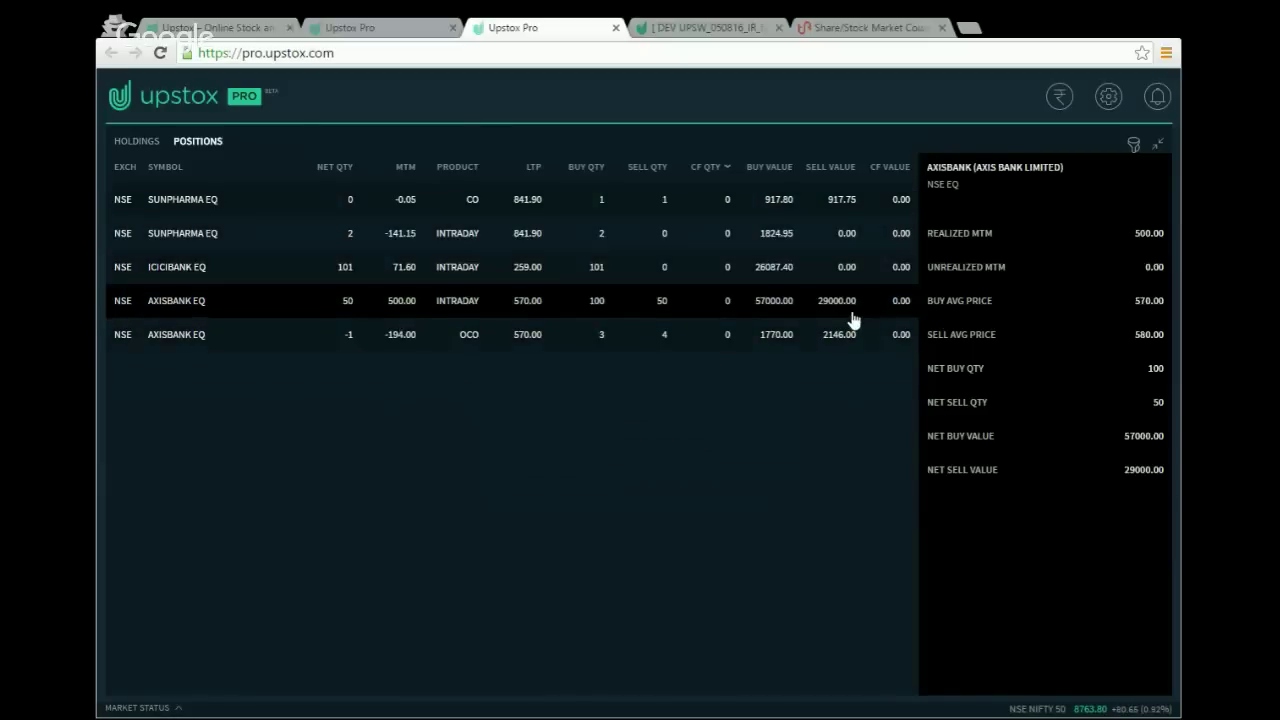
pyautogui.click(676, 268)
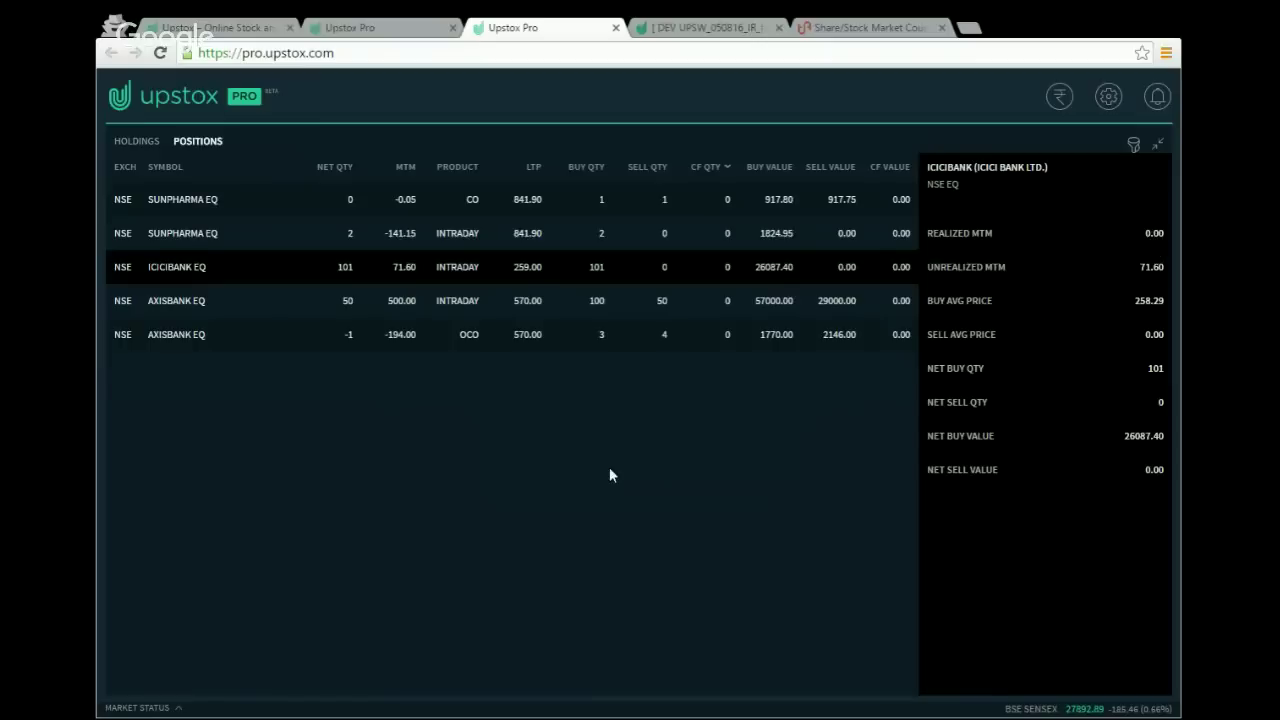
pyautogui.click(1135, 145)
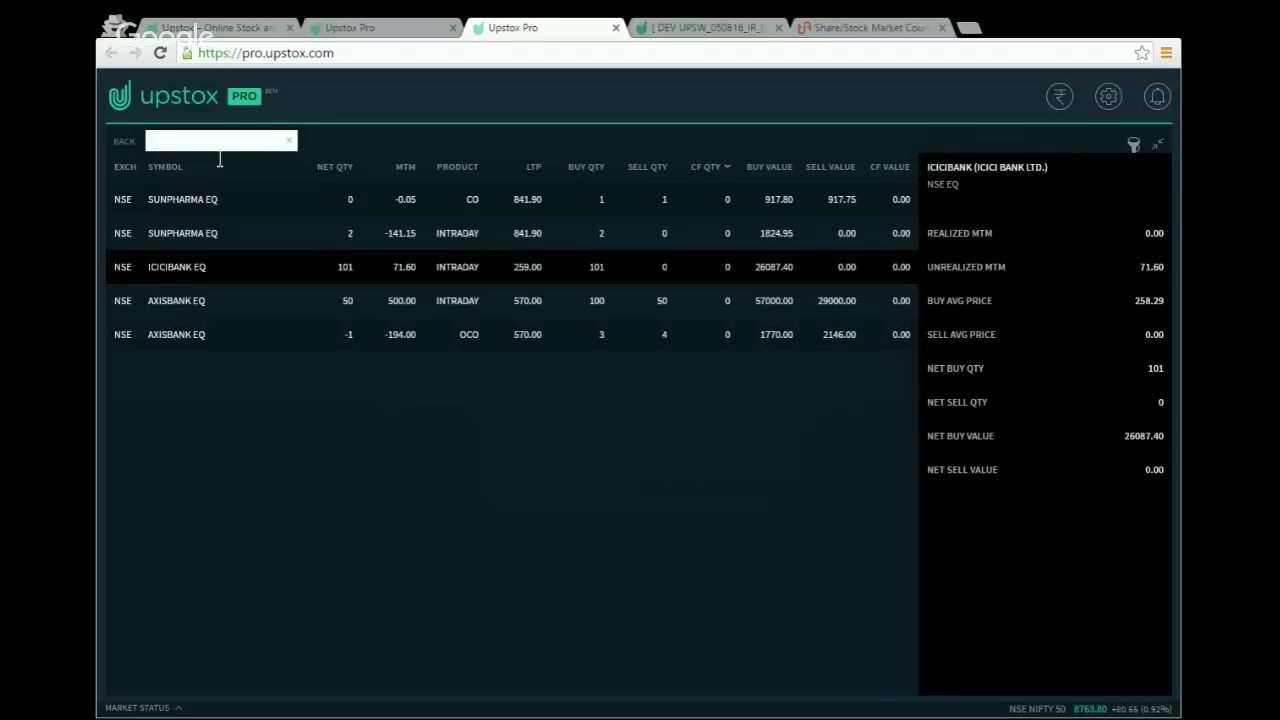
pyautogui.write('icic')
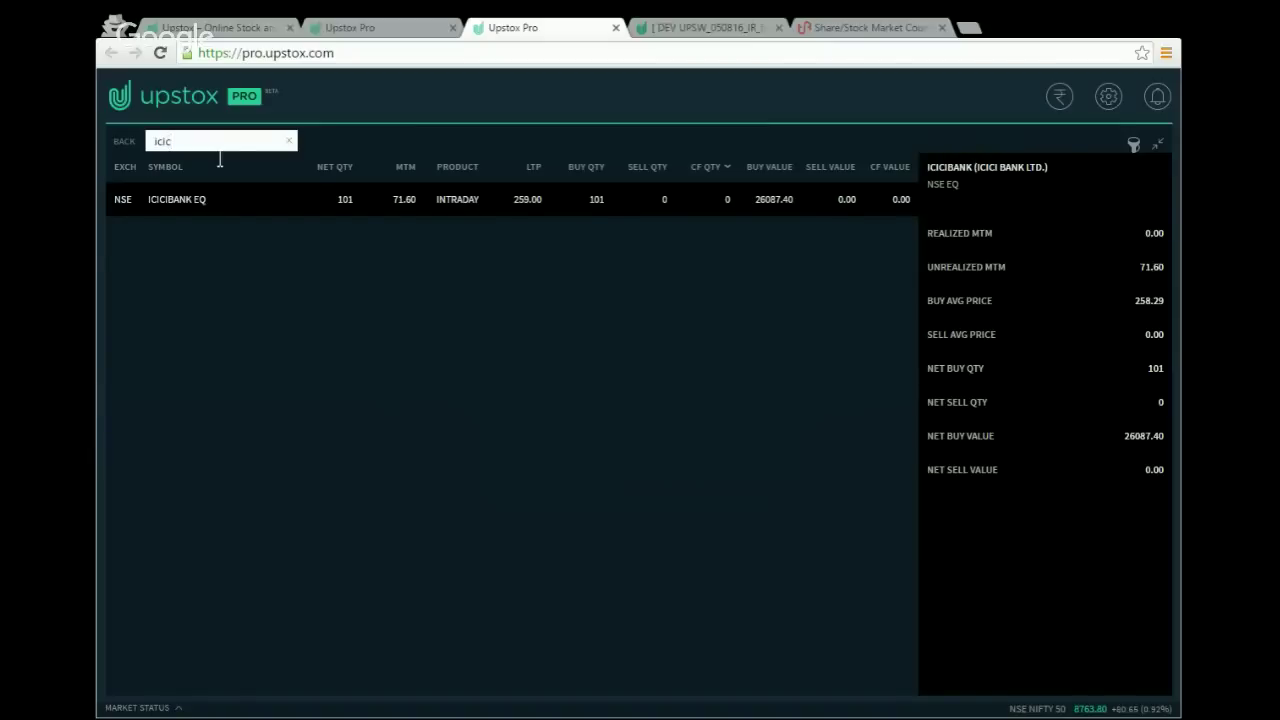
pyautogui.press('BackSpace')
pyautogui.press('BackSpace')
pyautogui.press('BackSpace')
pyautogui.press('BackSpace')
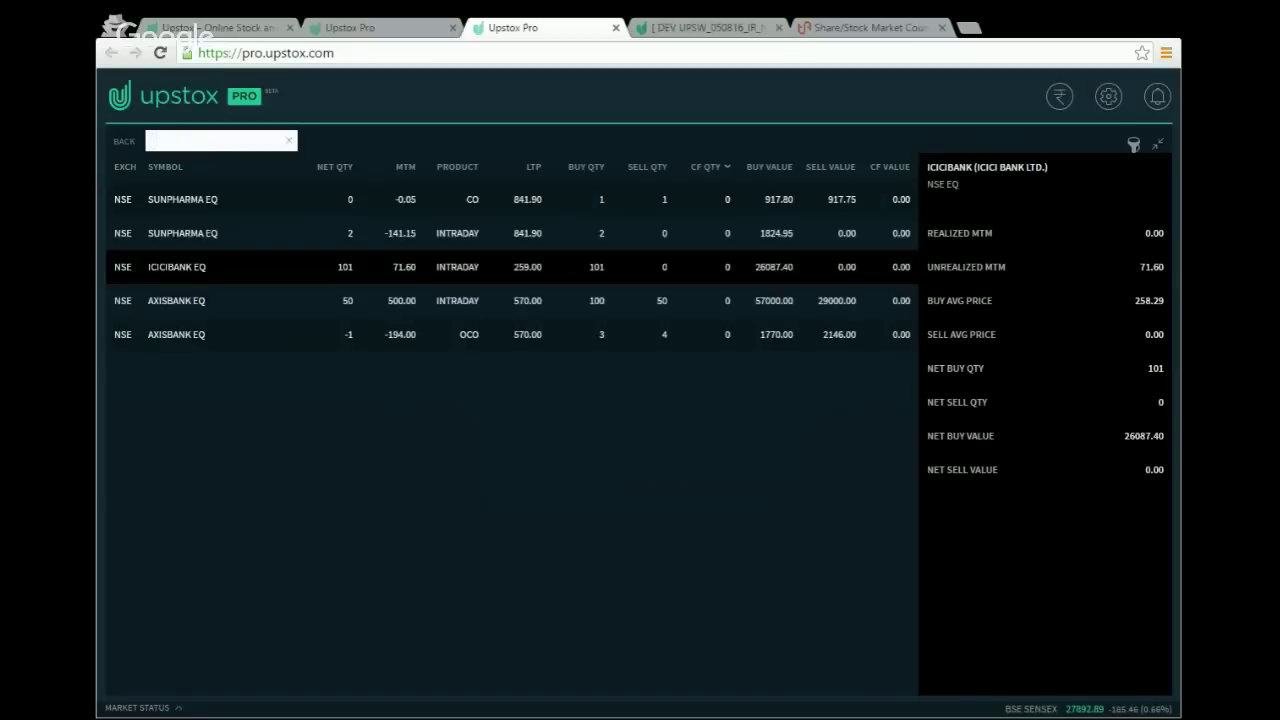
# - Restore the dashboard, maximise the Positions panel, and flip between Holdings and Positions
pyautogui.click(1158, 143)
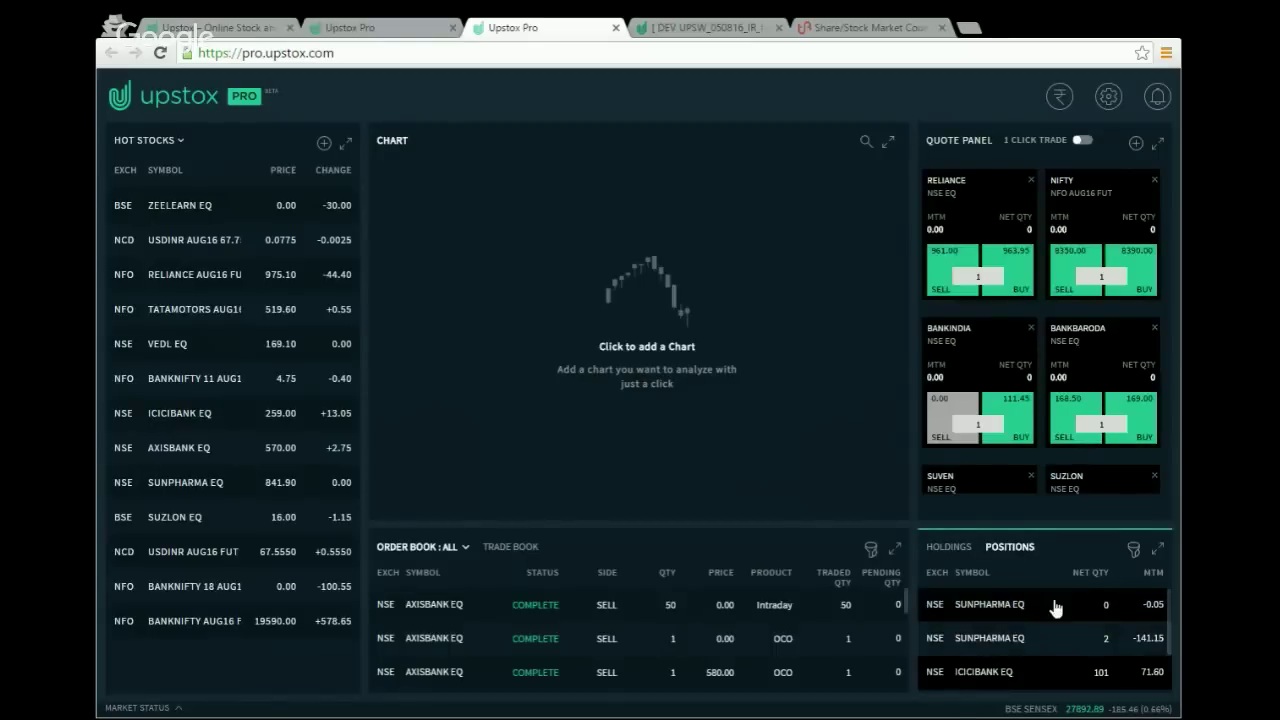
pyautogui.click(1160, 549)
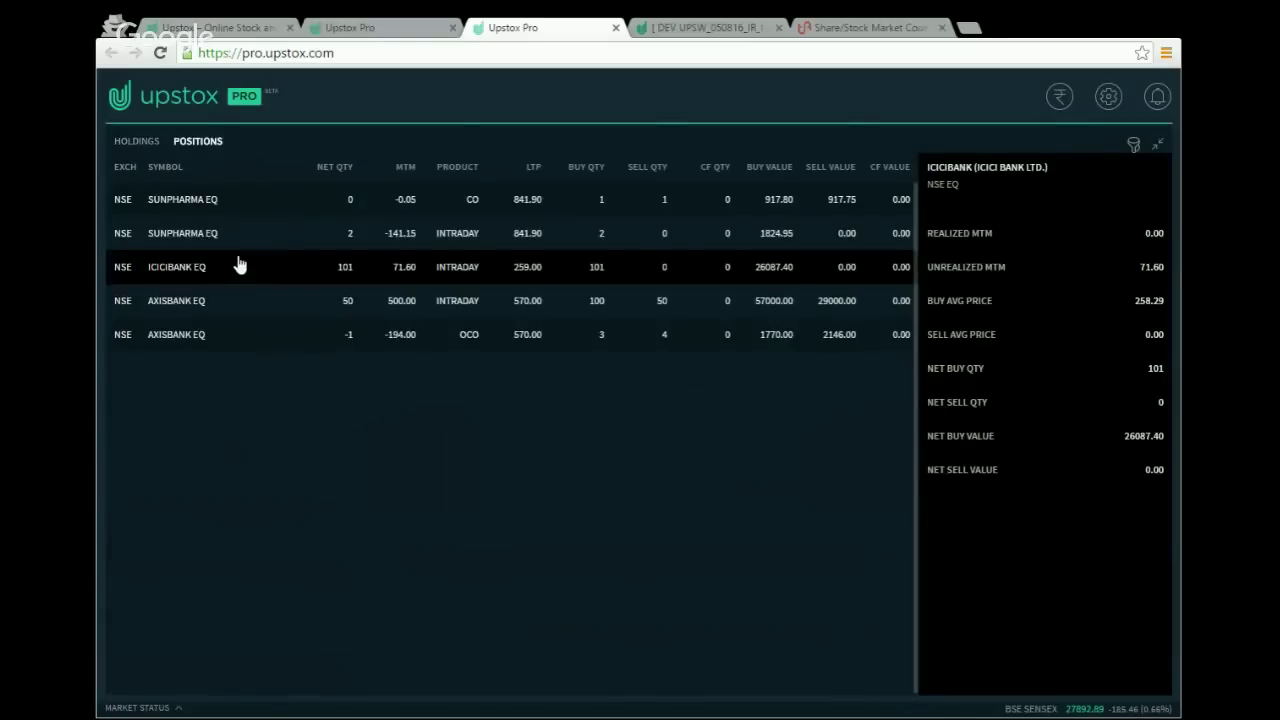
pyautogui.click(137, 145)
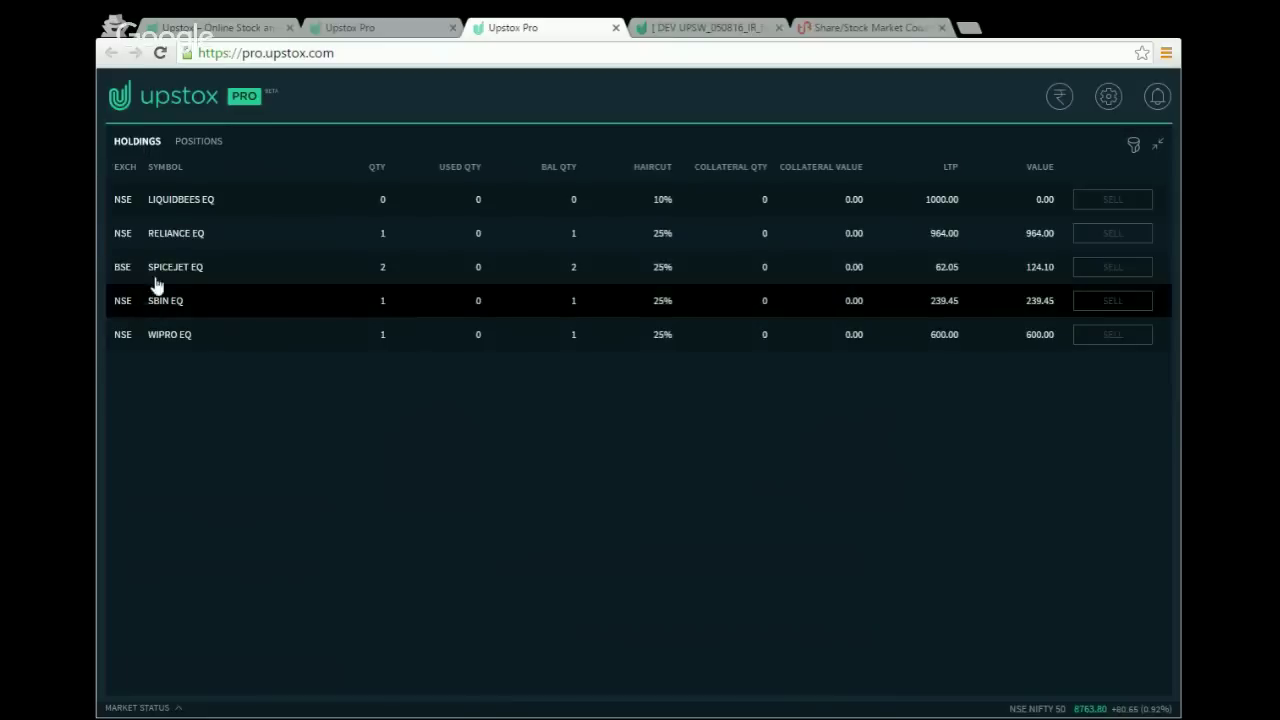
pyautogui.click(197, 145)
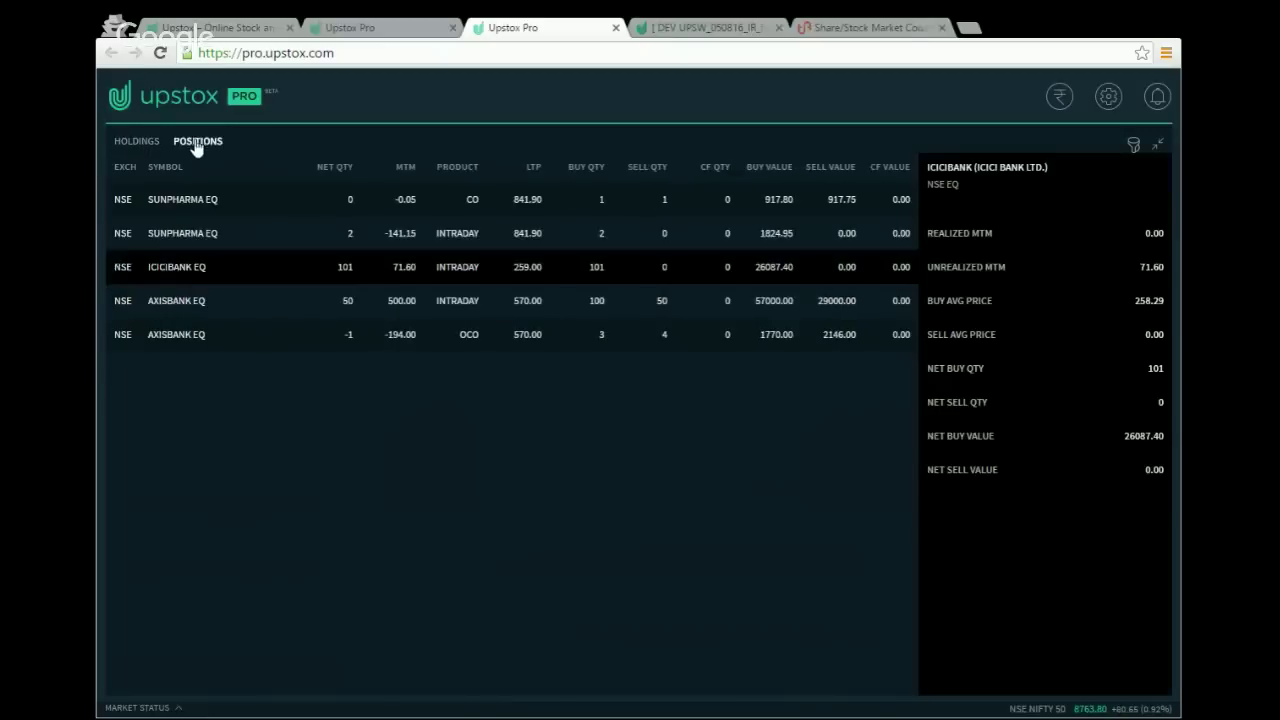
# - Check the AXISBANK intraday position's figures, then finish on the Holdings list
pyautogui.click(138, 148)
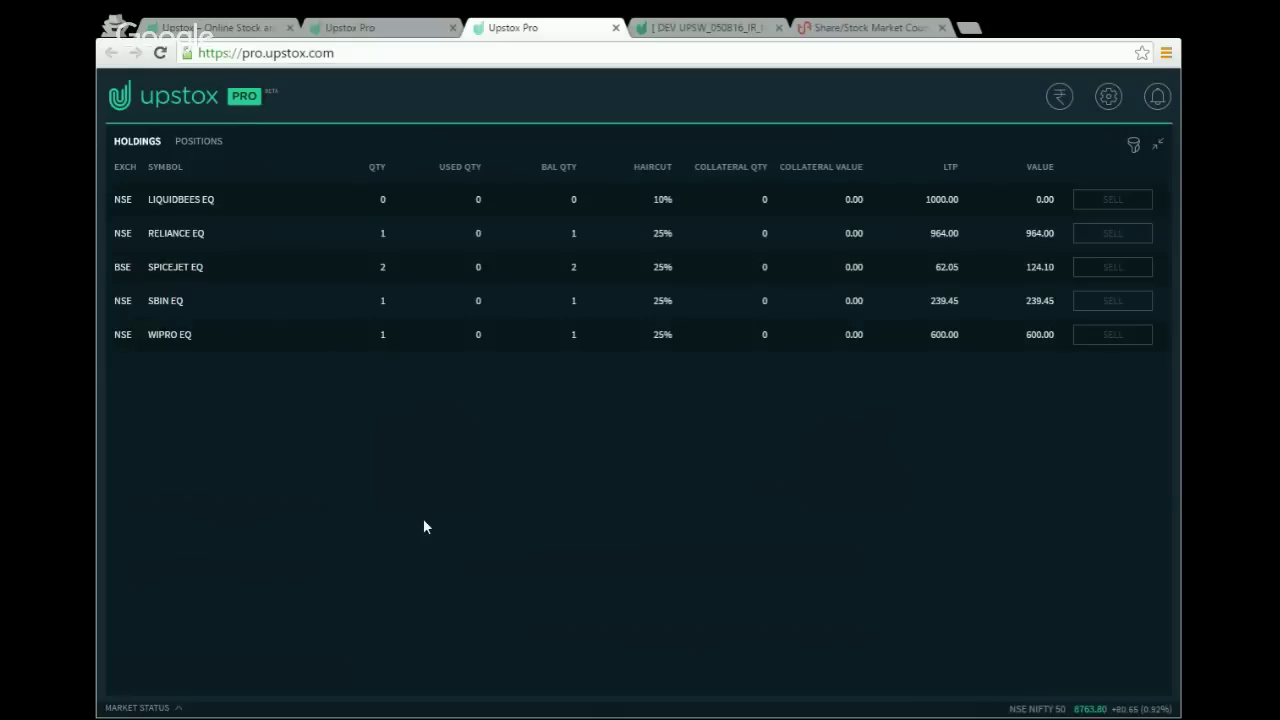
pyautogui.click(197, 141)
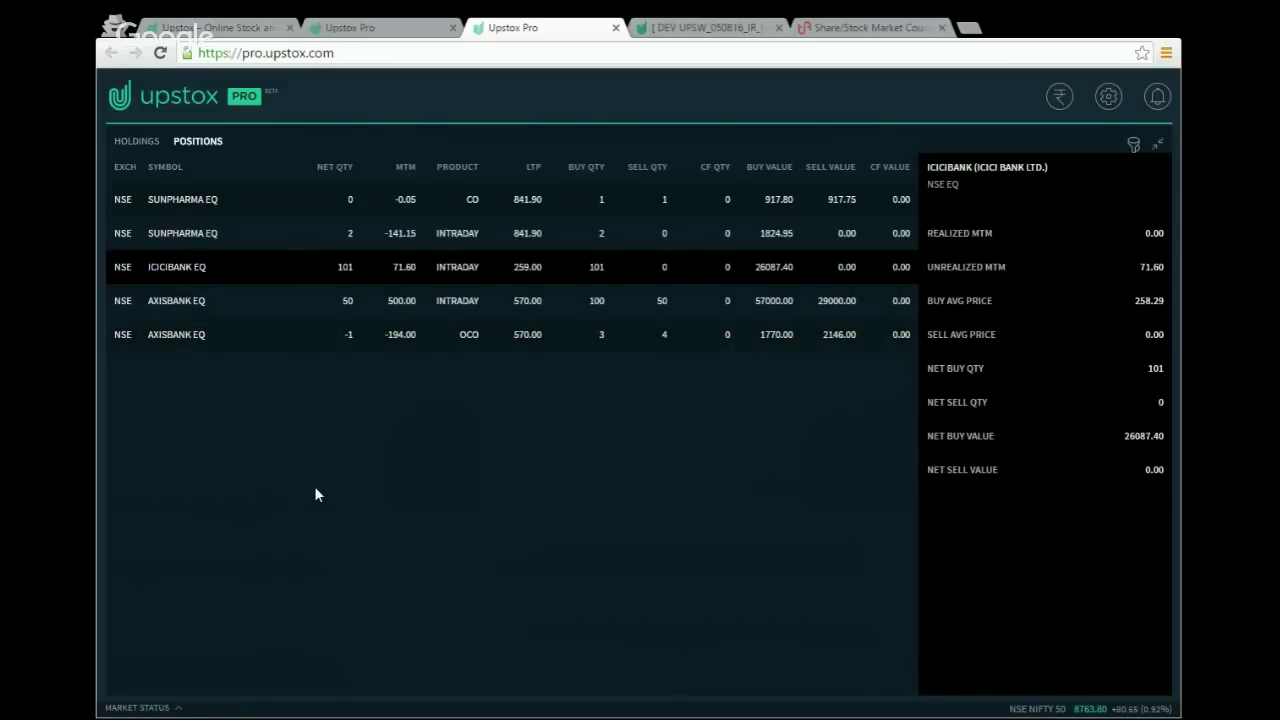
pyautogui.click(343, 313)
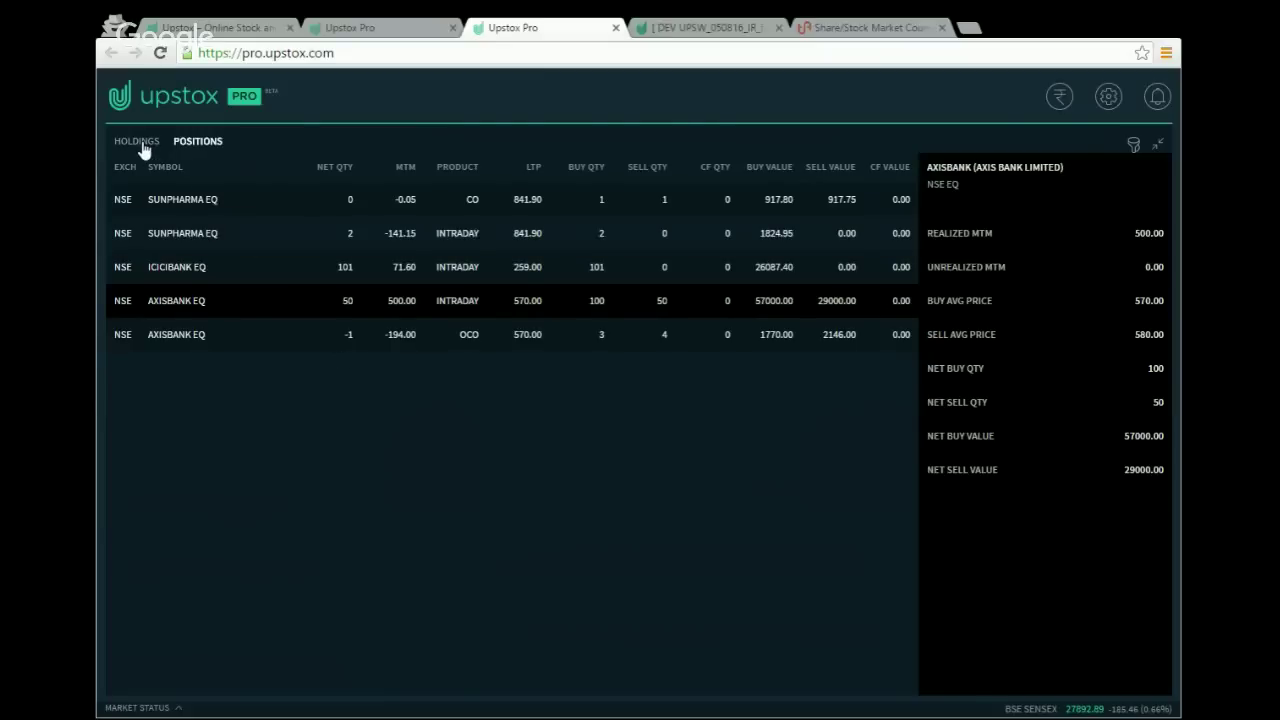
pyautogui.click(143, 146)
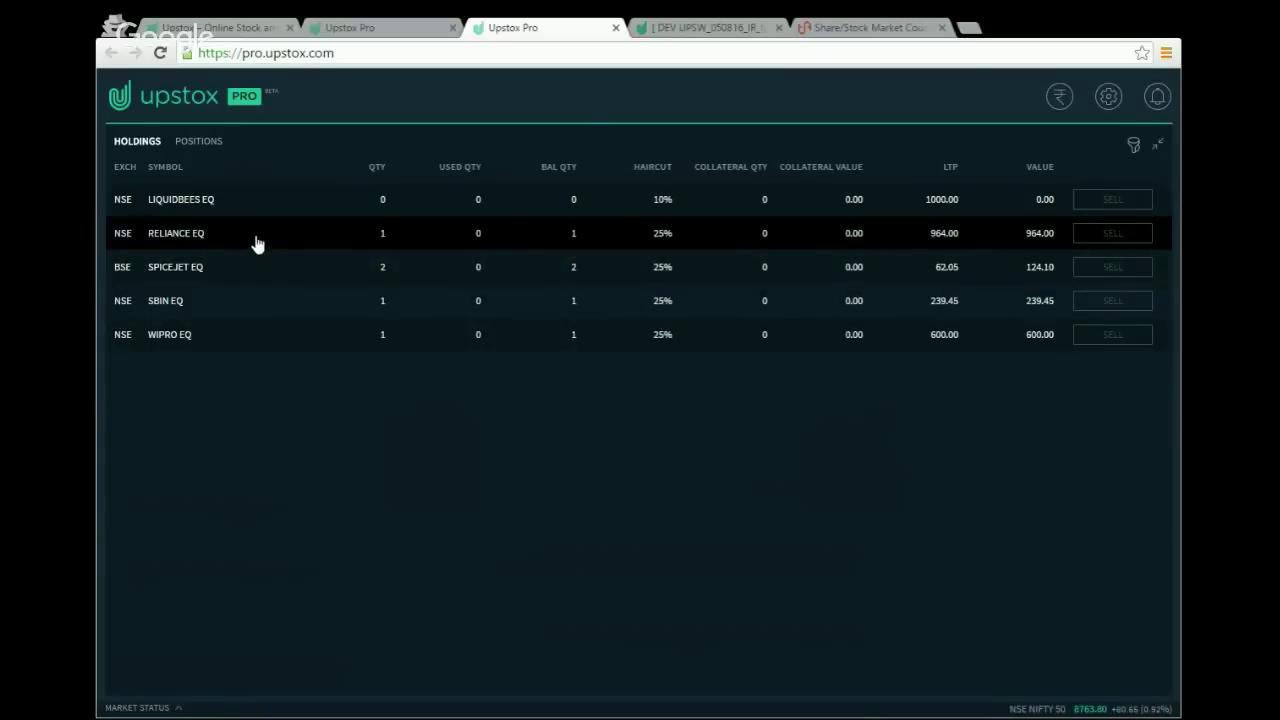
# - Prepare a one-share RELIANCE sell as a SIMPLE DELIVERY limit order at 900
pyautogui.click(1134, 236)
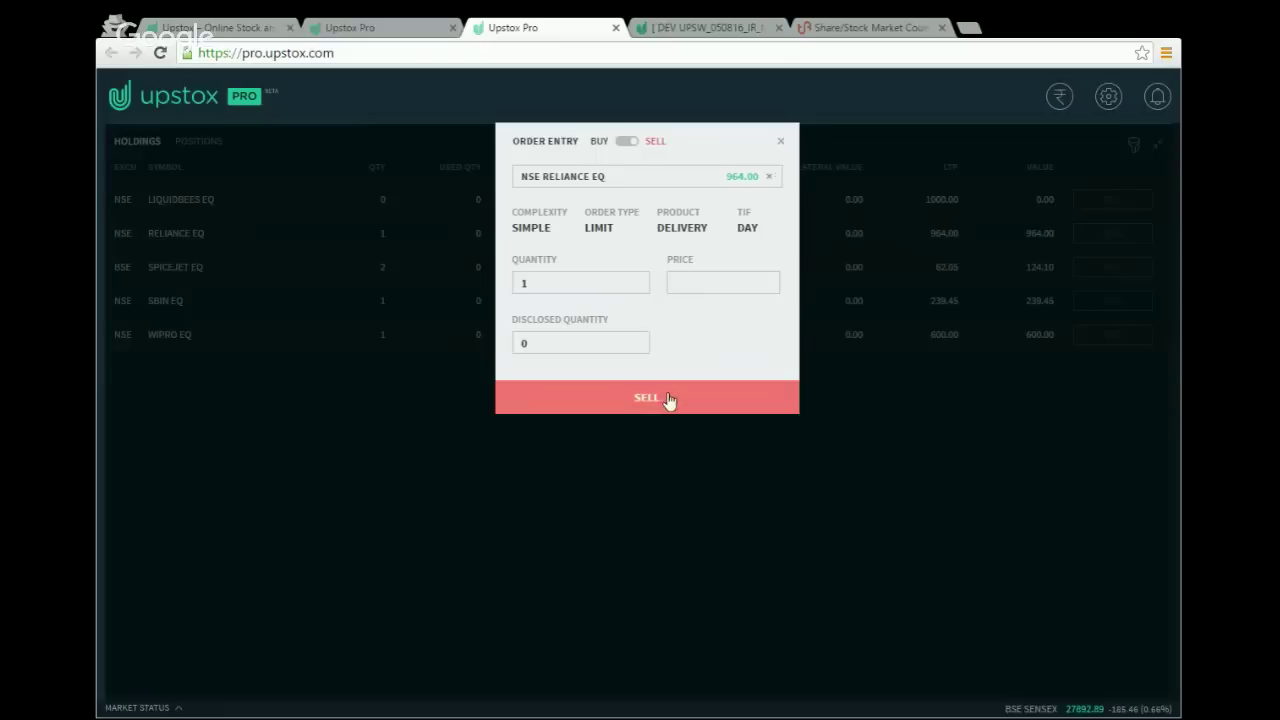
pyautogui.click(557, 238)
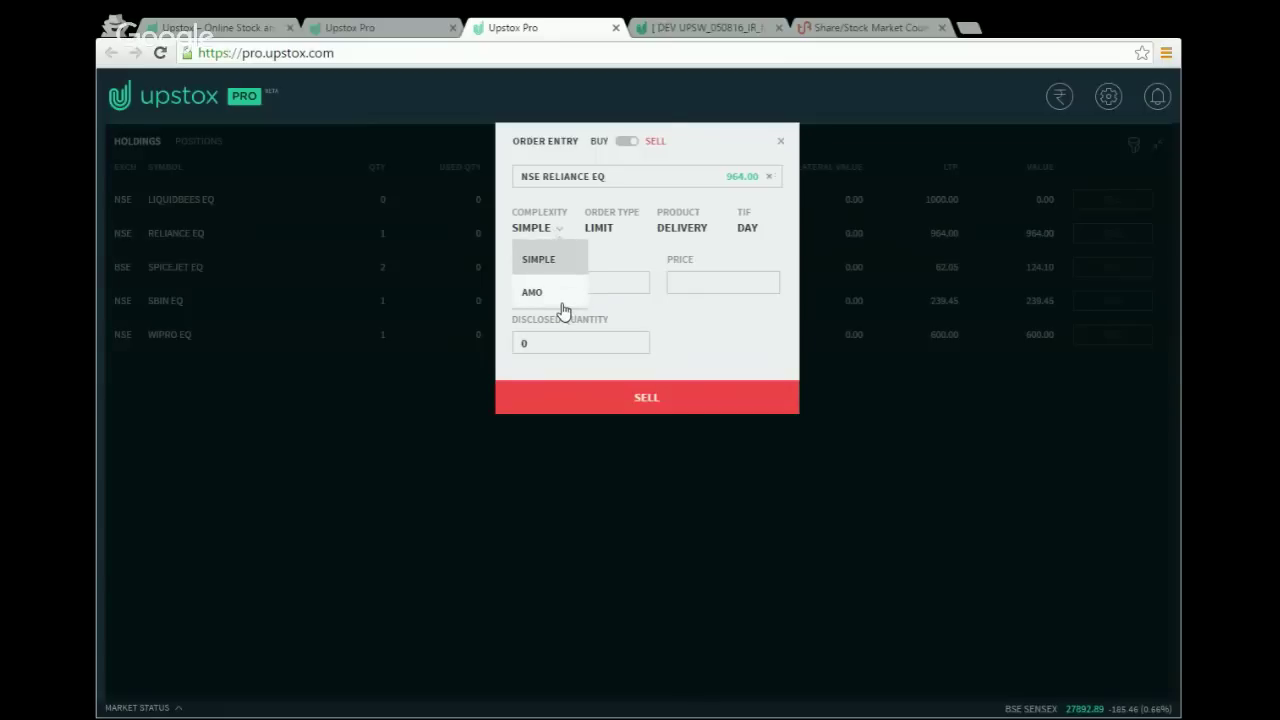
pyautogui.click(563, 240)
pyautogui.click(563, 240)
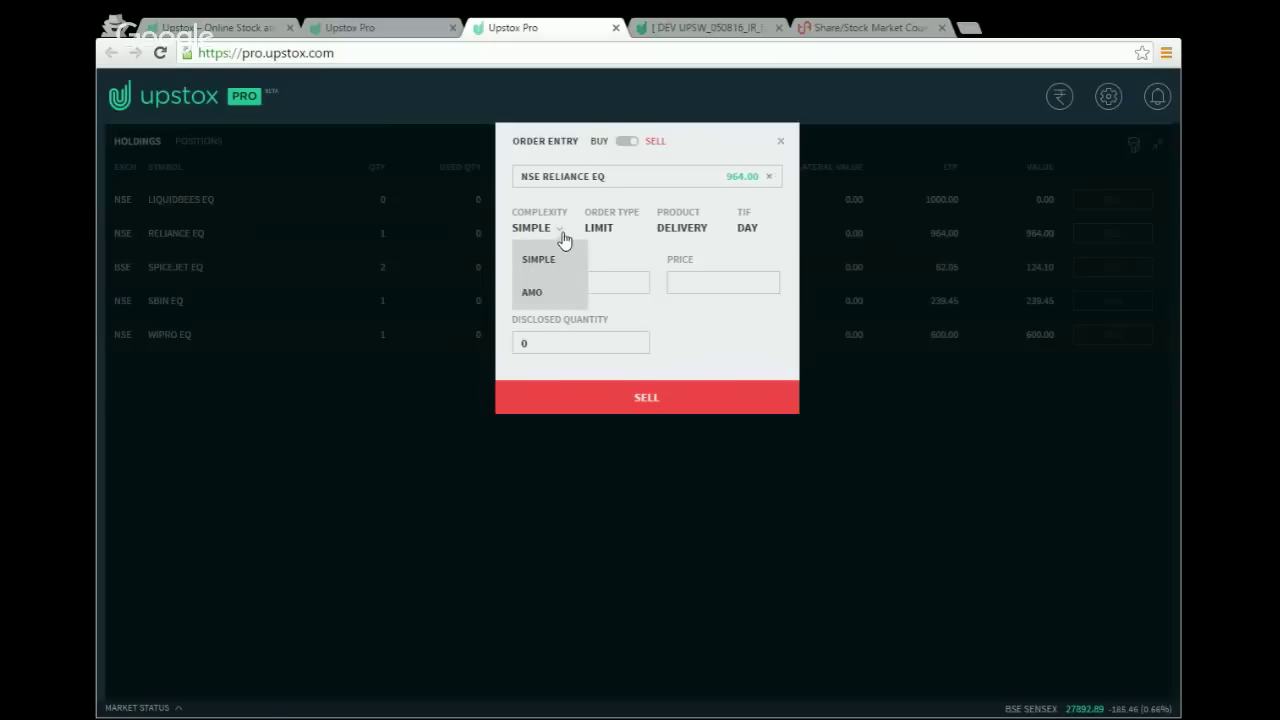
pyautogui.click(563, 240)
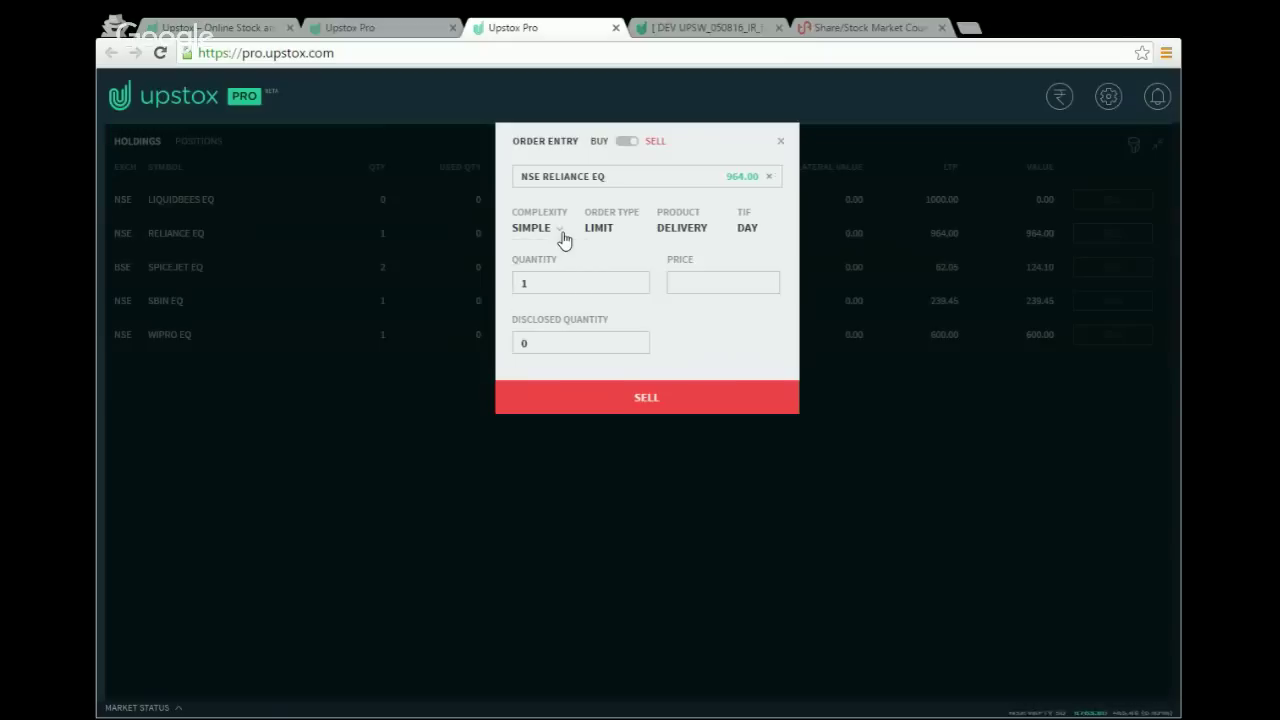
pyautogui.click(708, 232)
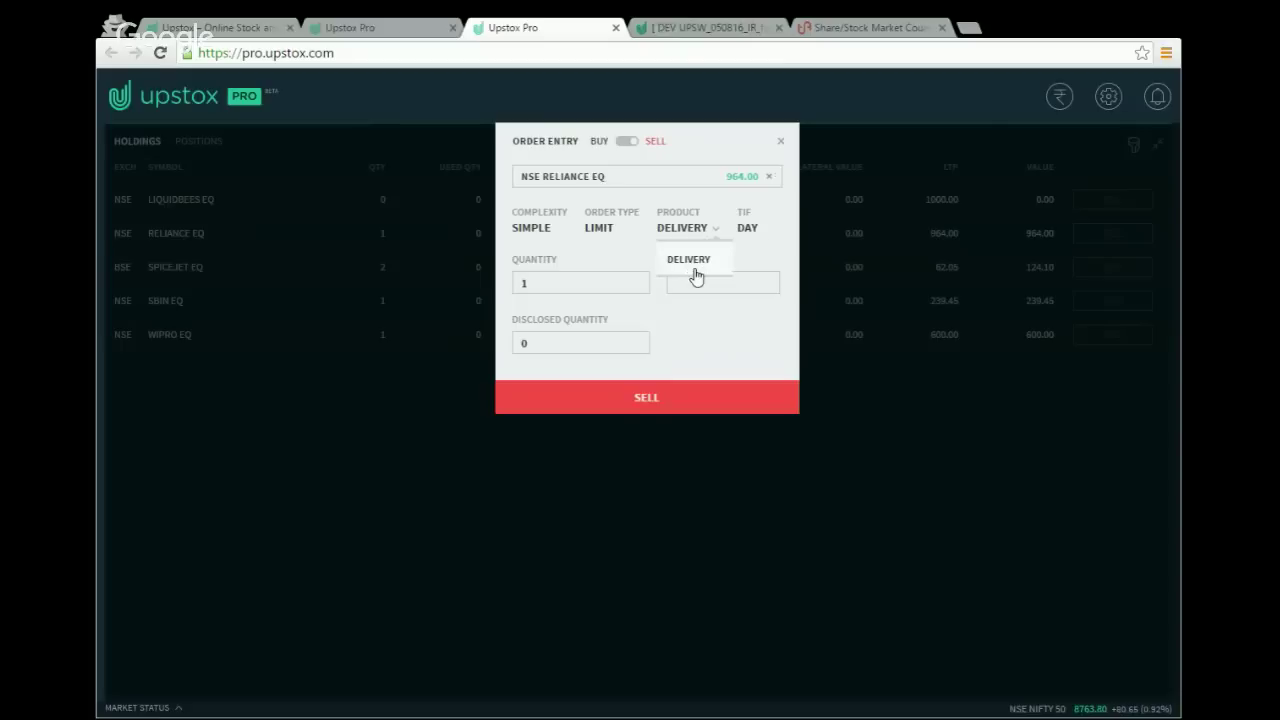
pyautogui.click(693, 262)
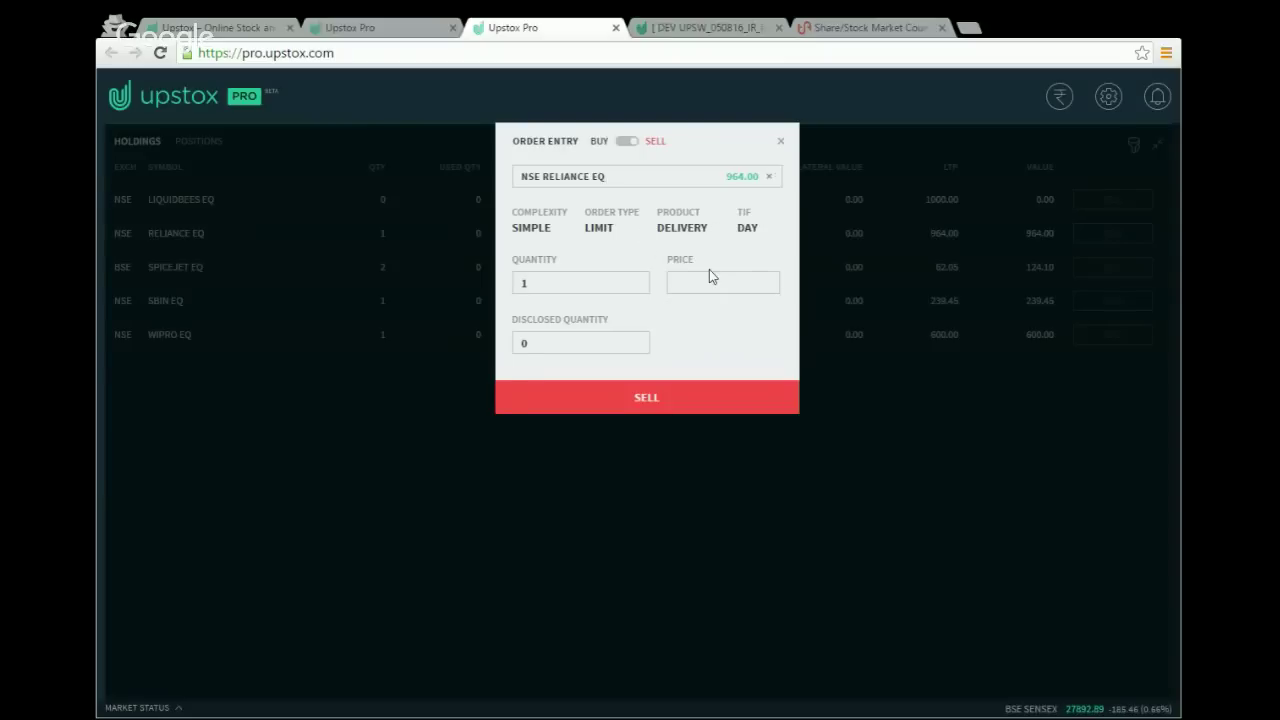
pyautogui.write('900')
# - Submit and confirm the RELIANCE sell, then close the rejection notifications
pyautogui.click(652, 408)
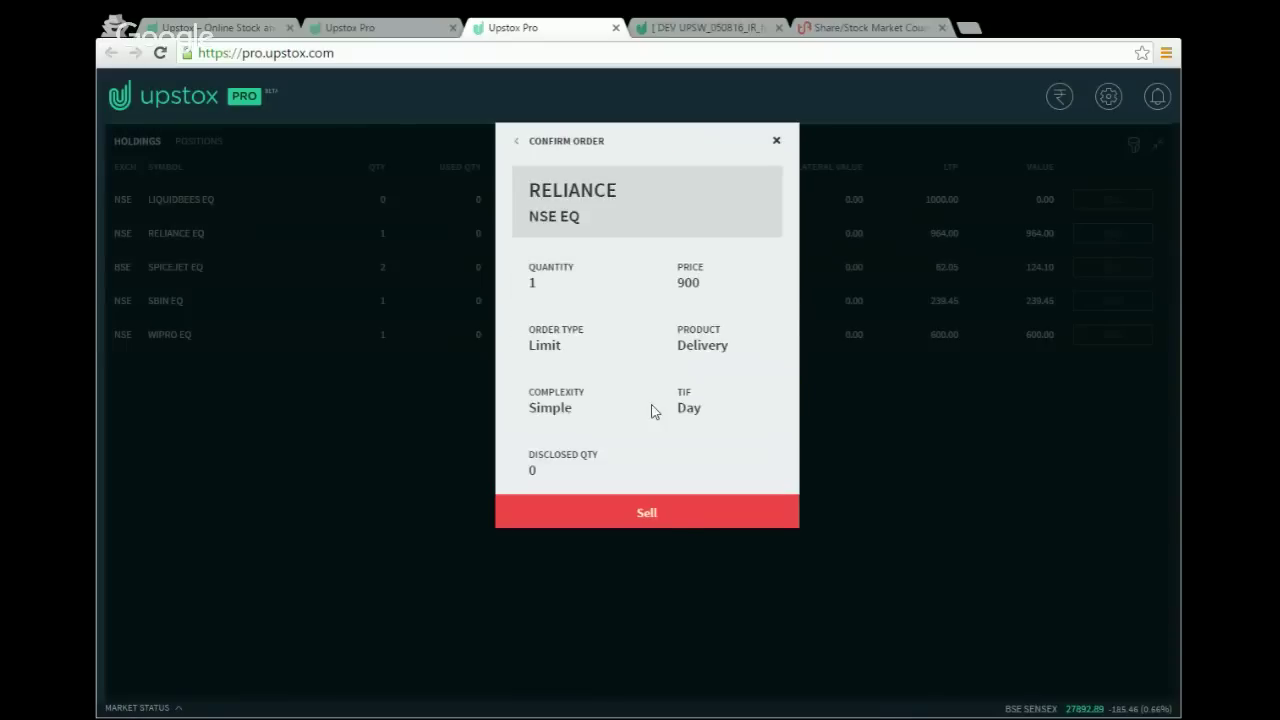
pyautogui.click(674, 526)
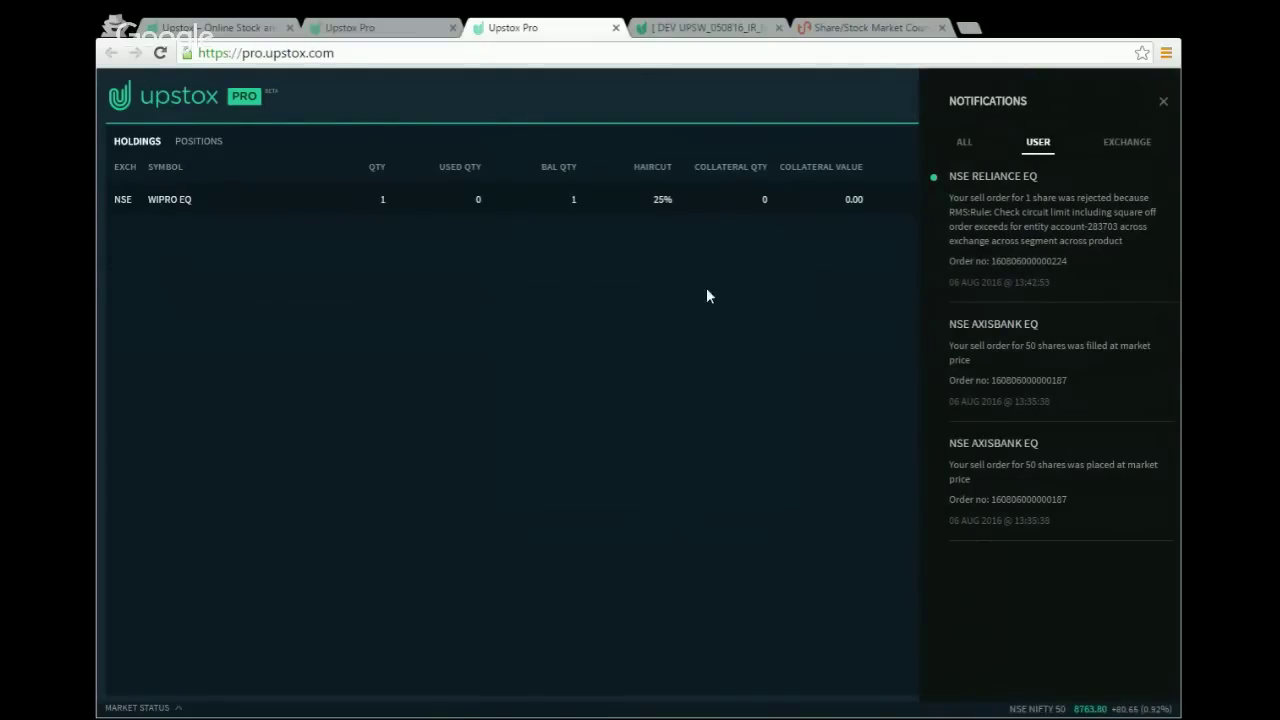
pyautogui.click(1163, 103)
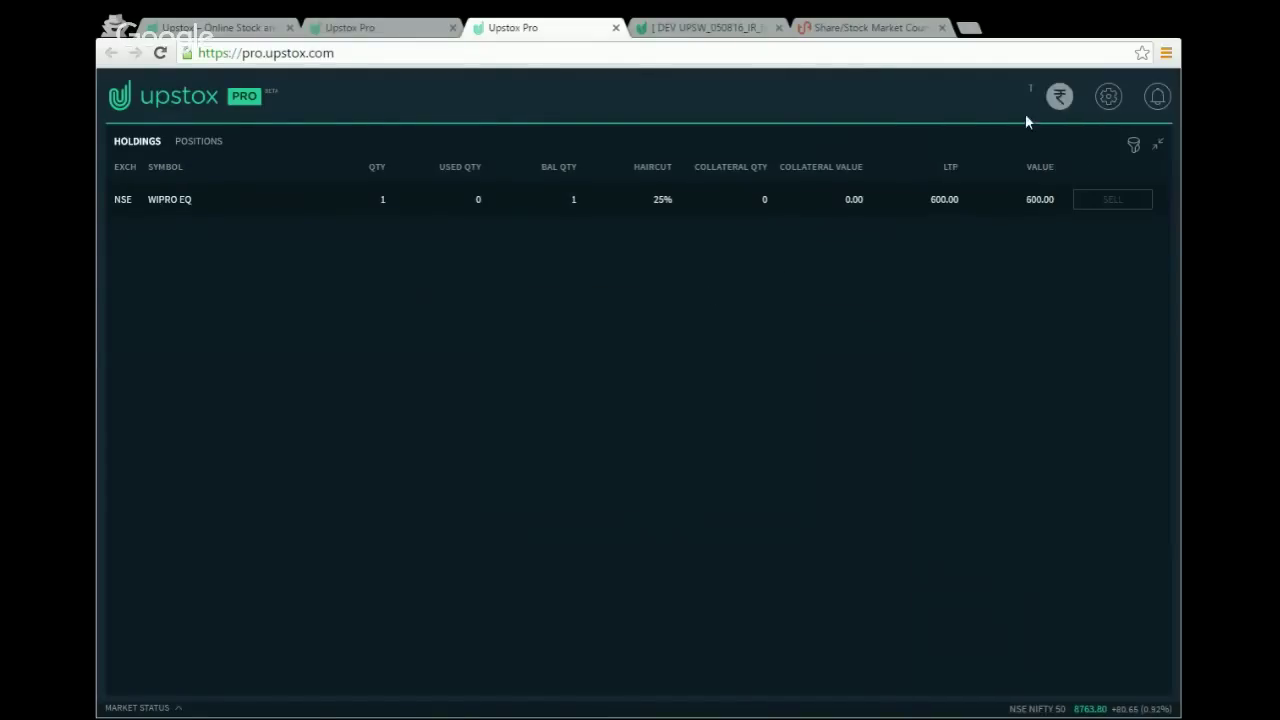
# - Restore the dashboard, list positions, and maximise the order book sorted by price
pyautogui.click(1161, 147)
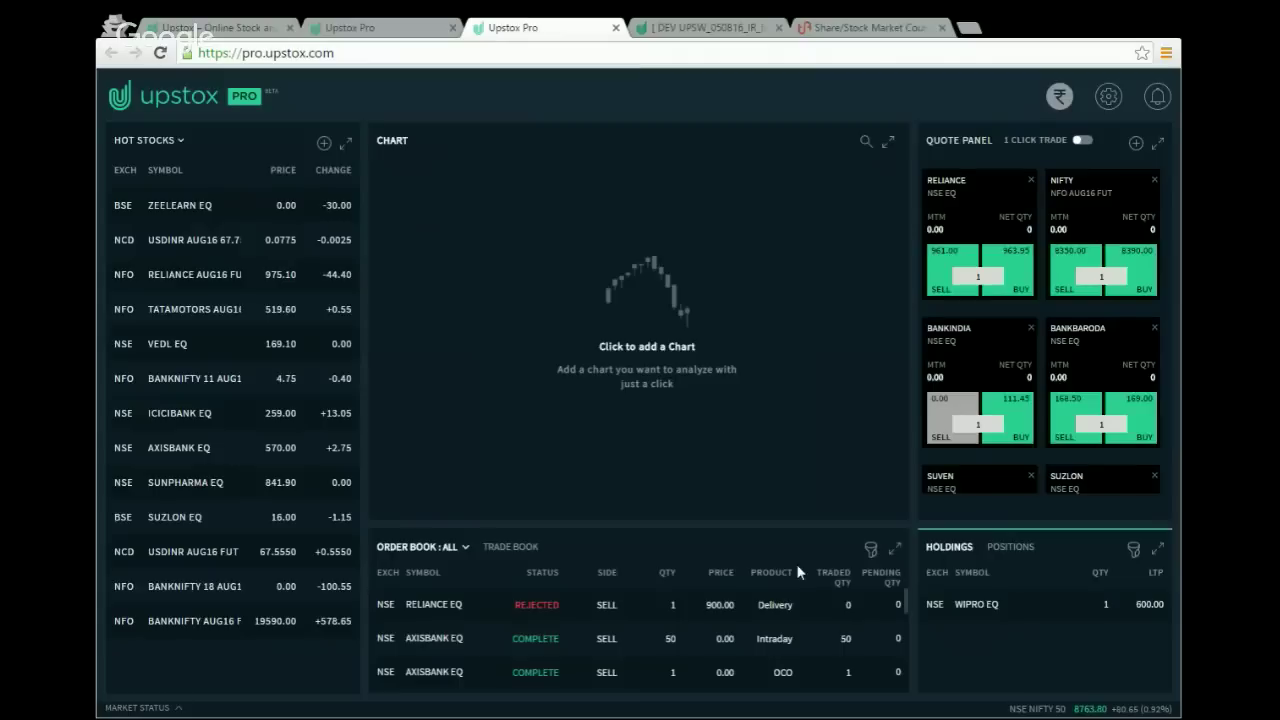
pyautogui.click(1008, 547)
pyautogui.click(718, 572)
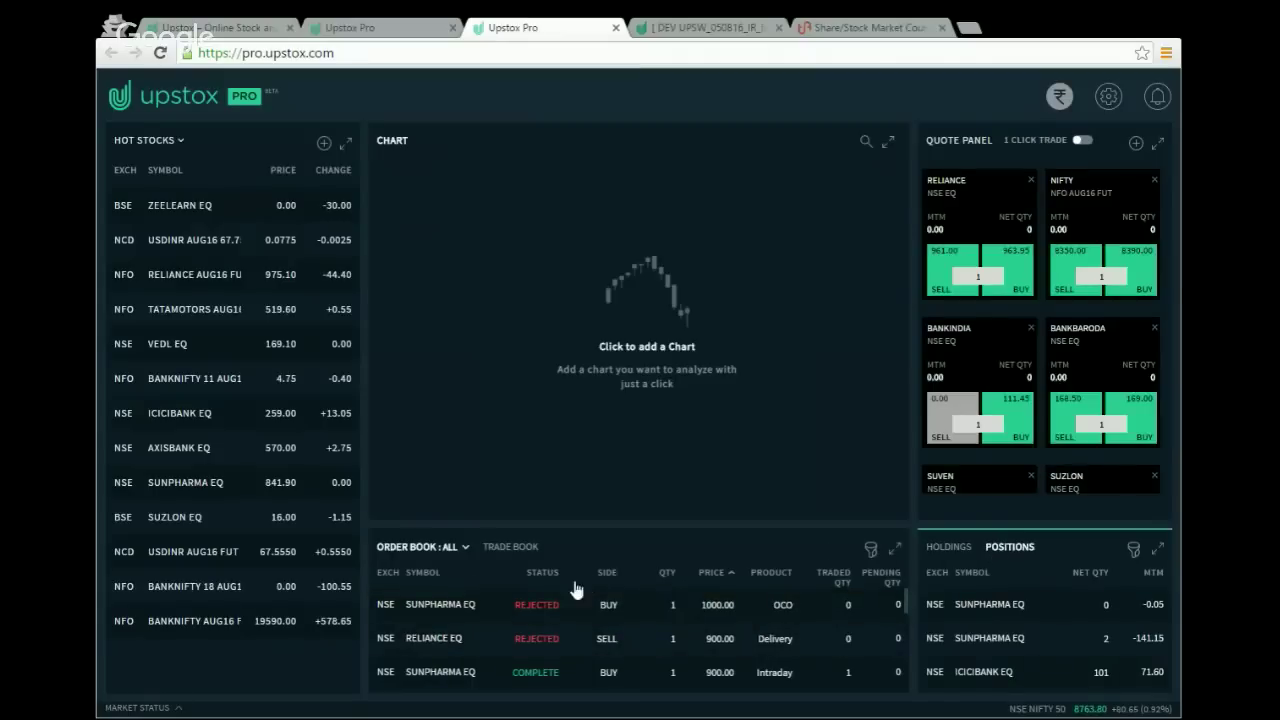
pyautogui.click(895, 548)
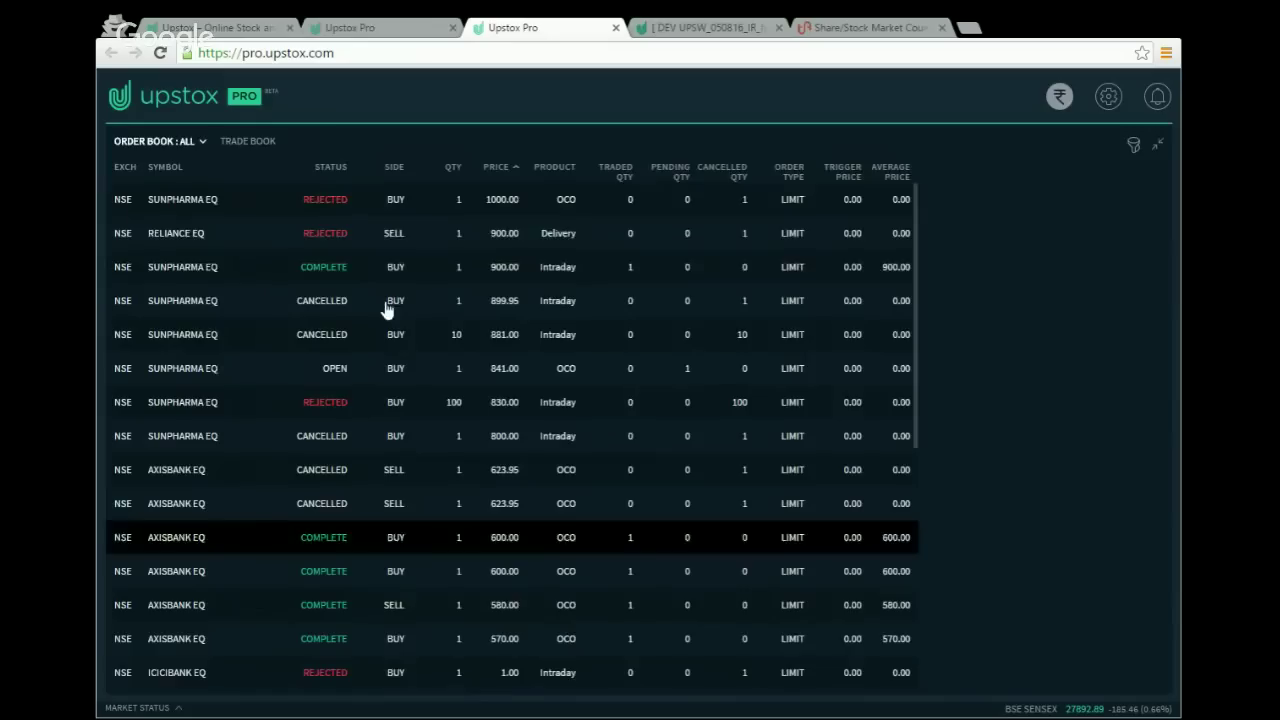
# - Inspect the RELIANCE and SUNPHARMA 800.00 orders to find the RELIANCE rejection reason
pyautogui.click(560, 243)
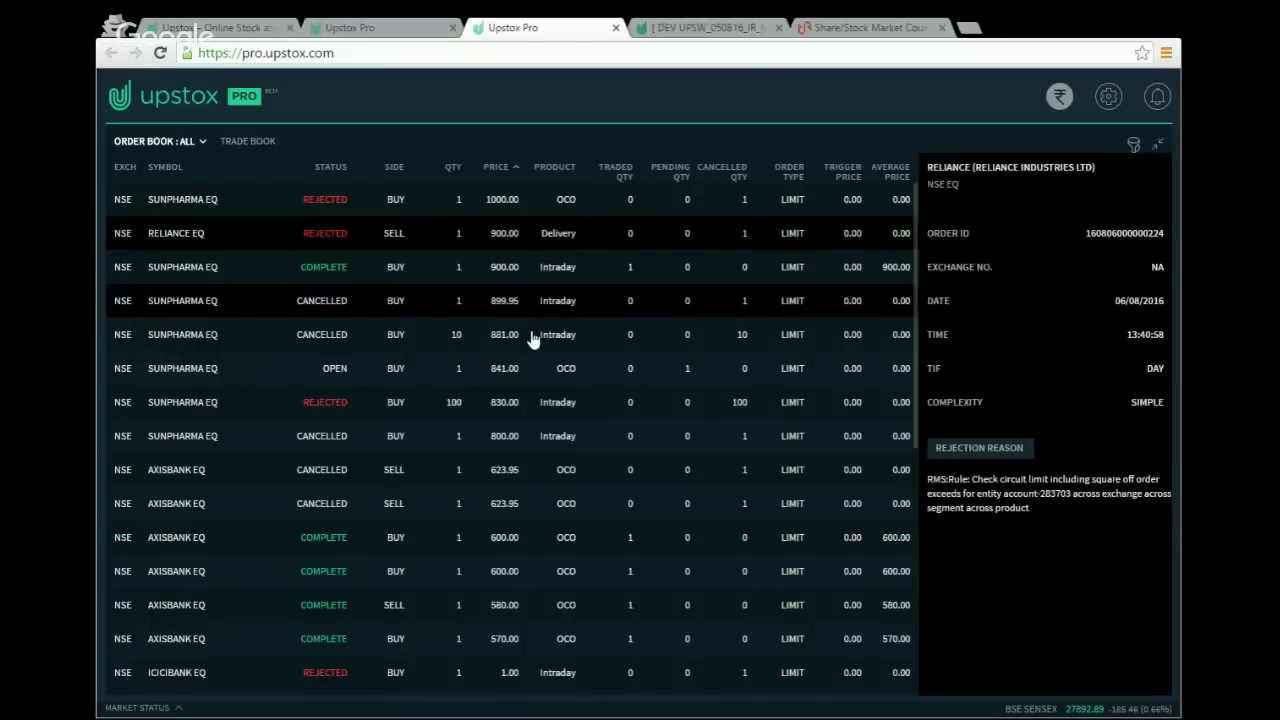
pyautogui.click(551, 440)
pyautogui.click(445, 246)
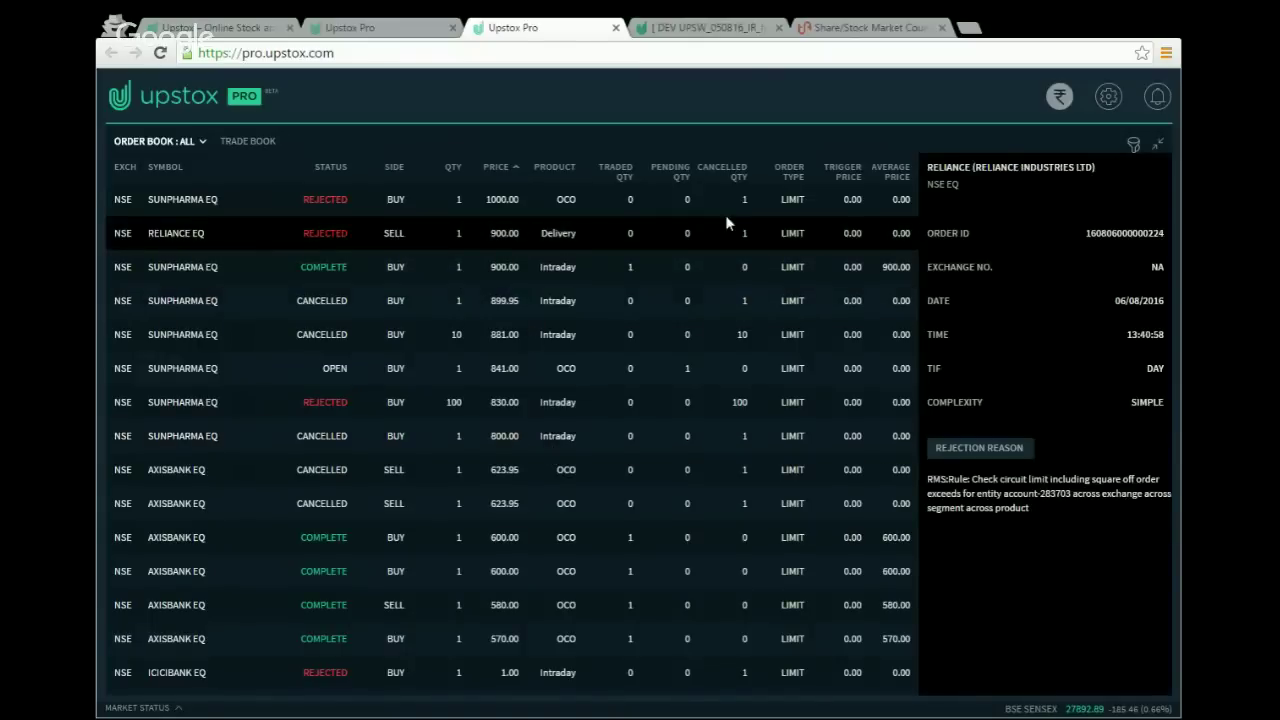
# - Filter orders by 'relia', compare the FUT and EQ orders, then shrink and clear the filter
pyautogui.click(1137, 146)
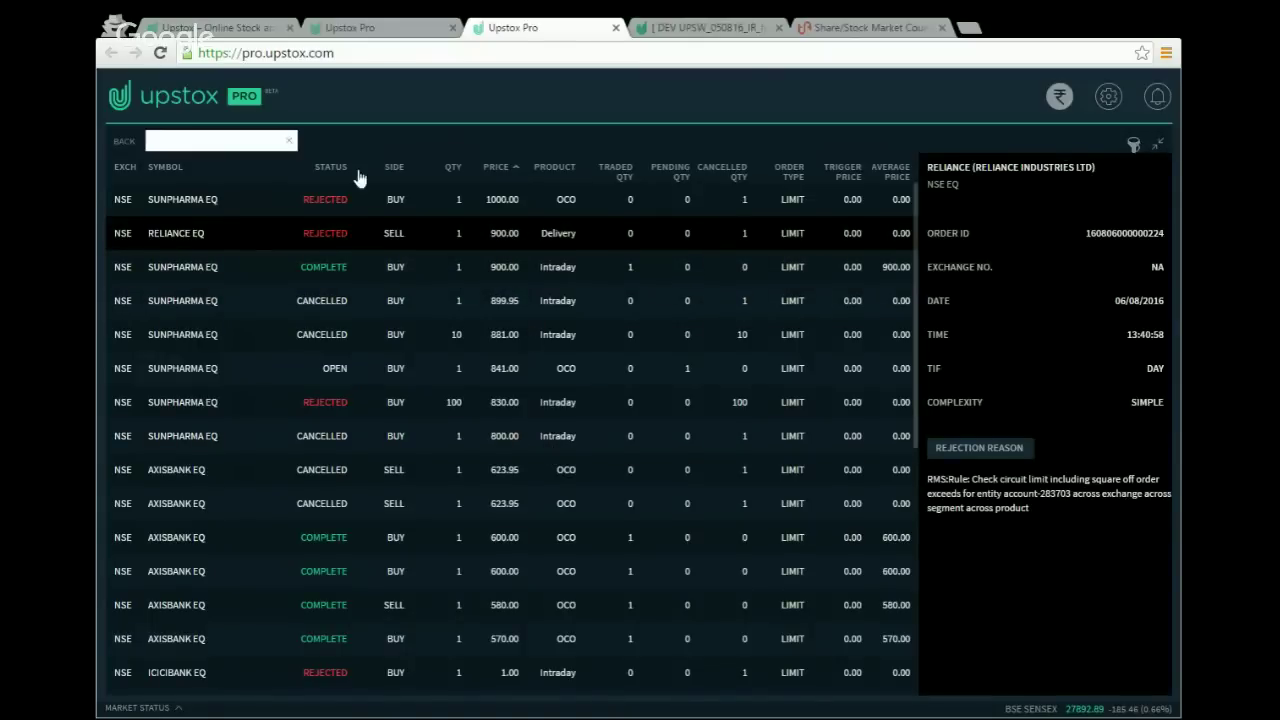
pyautogui.write('re')
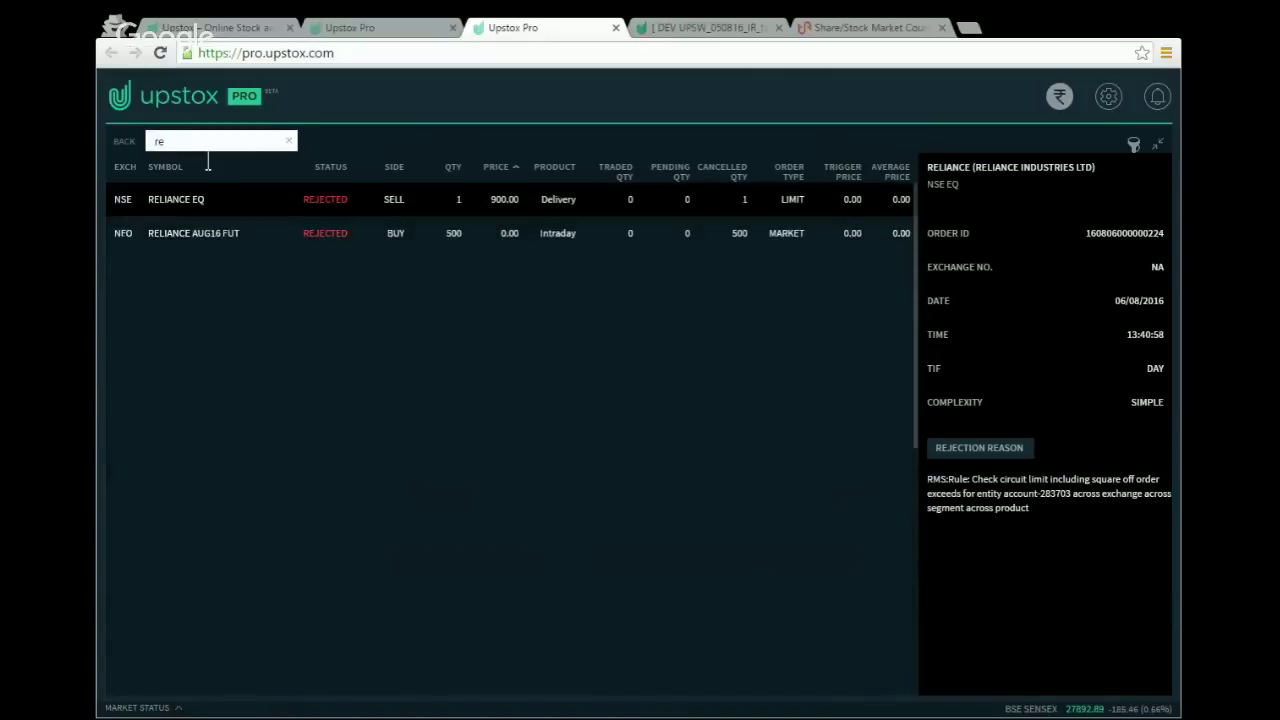
pyautogui.write('lia')
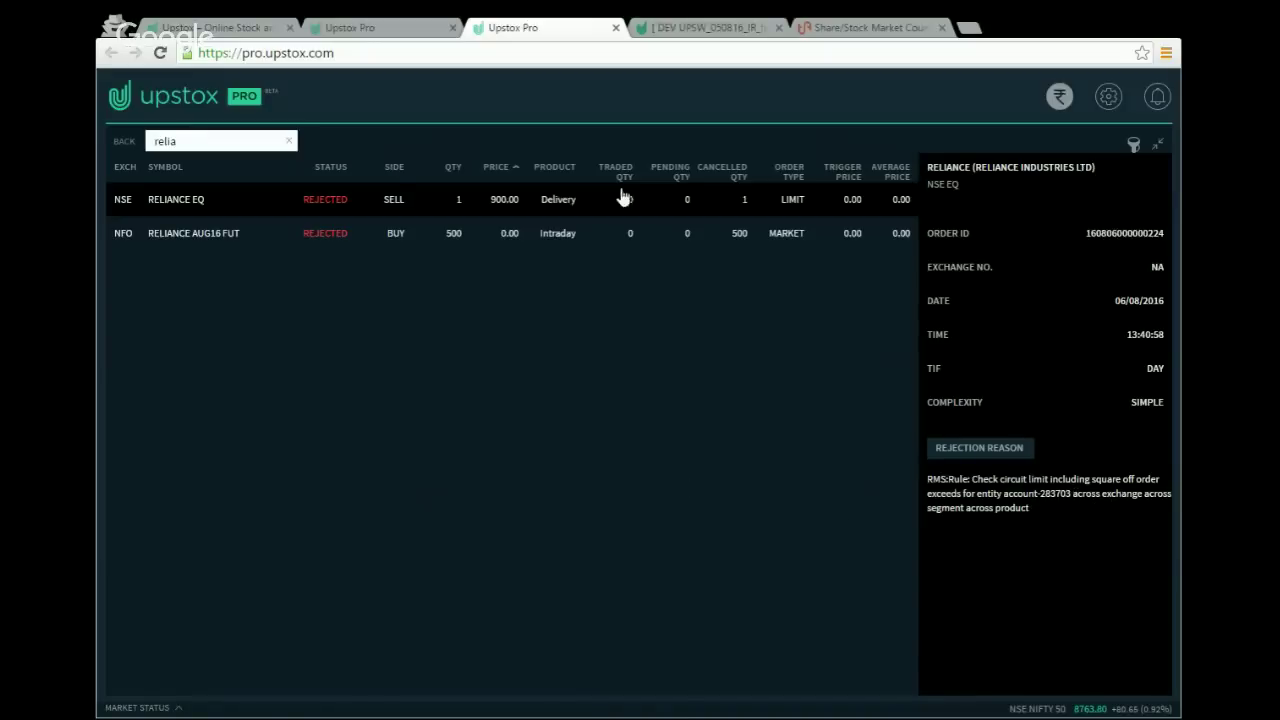
pyautogui.click(457, 225)
pyautogui.click(463, 205)
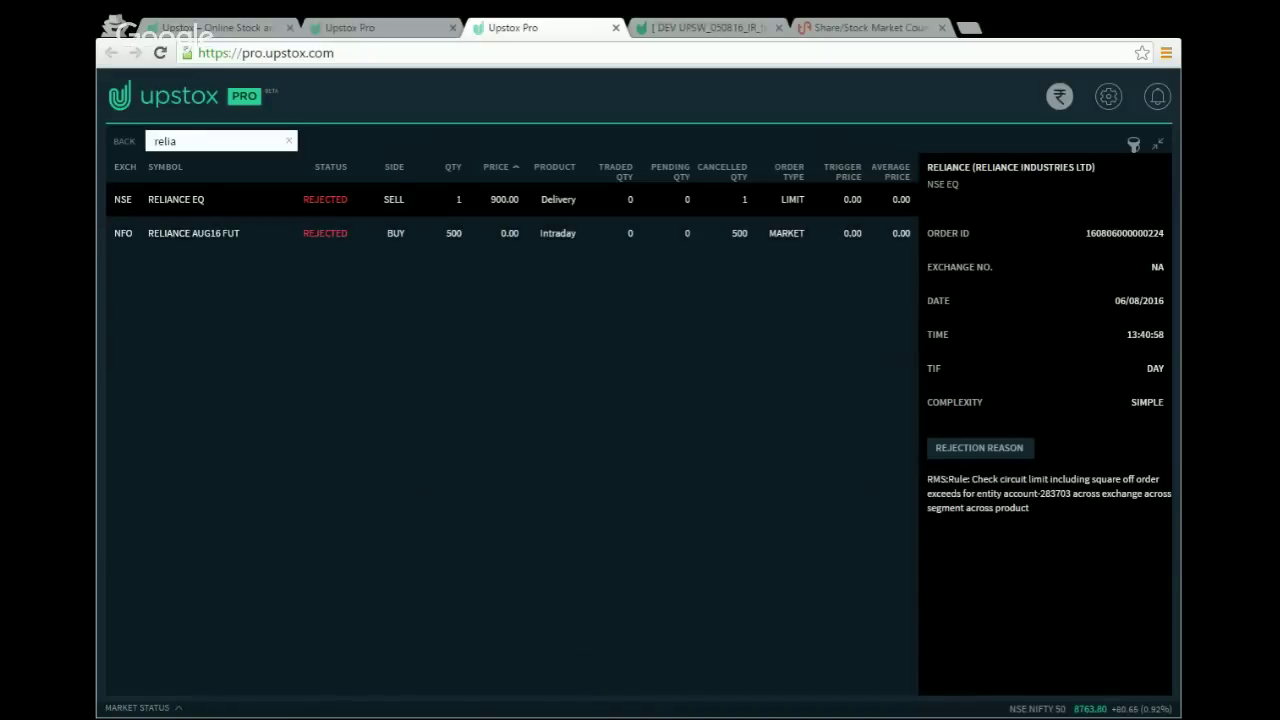
pyautogui.click(1159, 146)
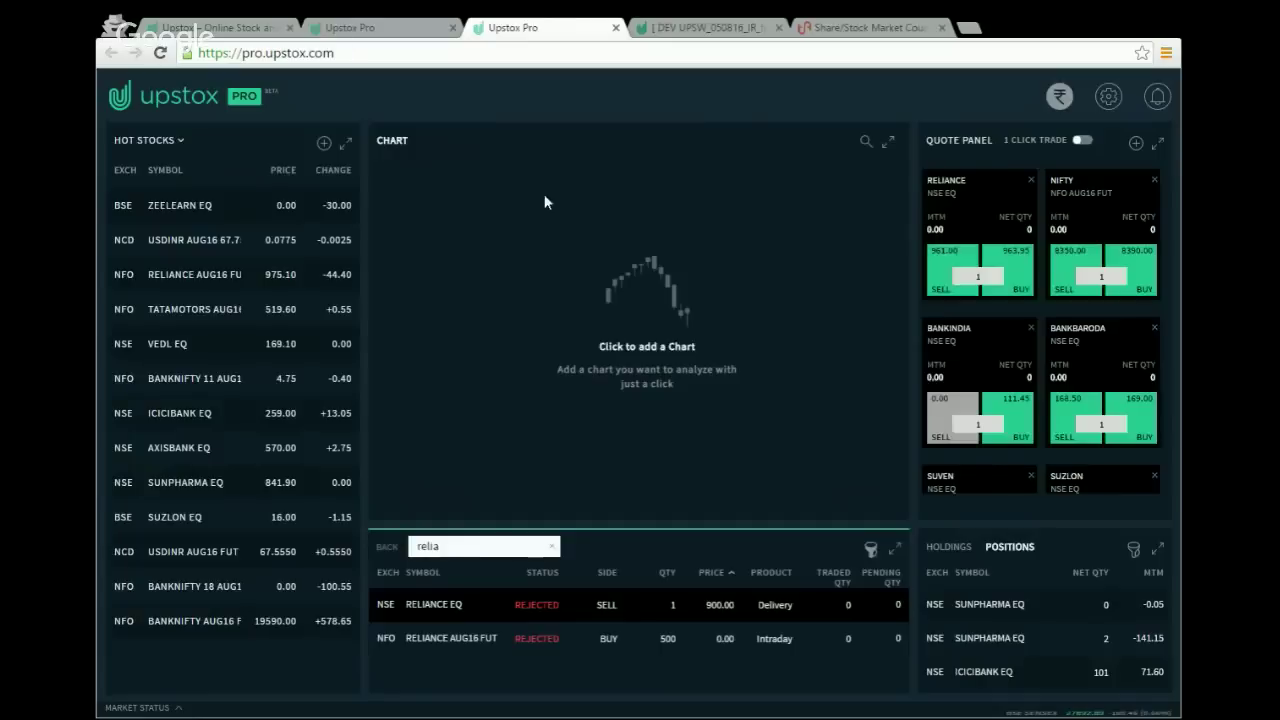
pyautogui.click(551, 546)
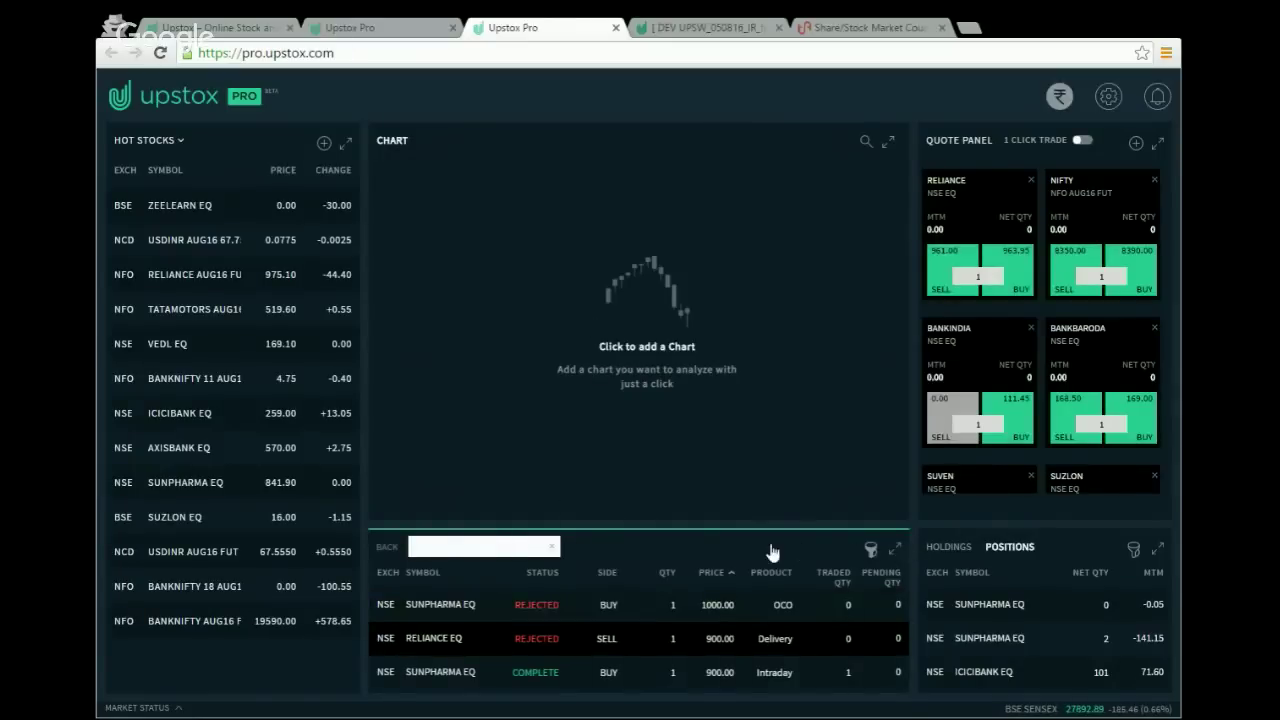
# - Chart AXISBANK EQ from its Hot Stocks right-click menu
pyautogui.click(894, 547)
pyautogui.click(1159, 148)
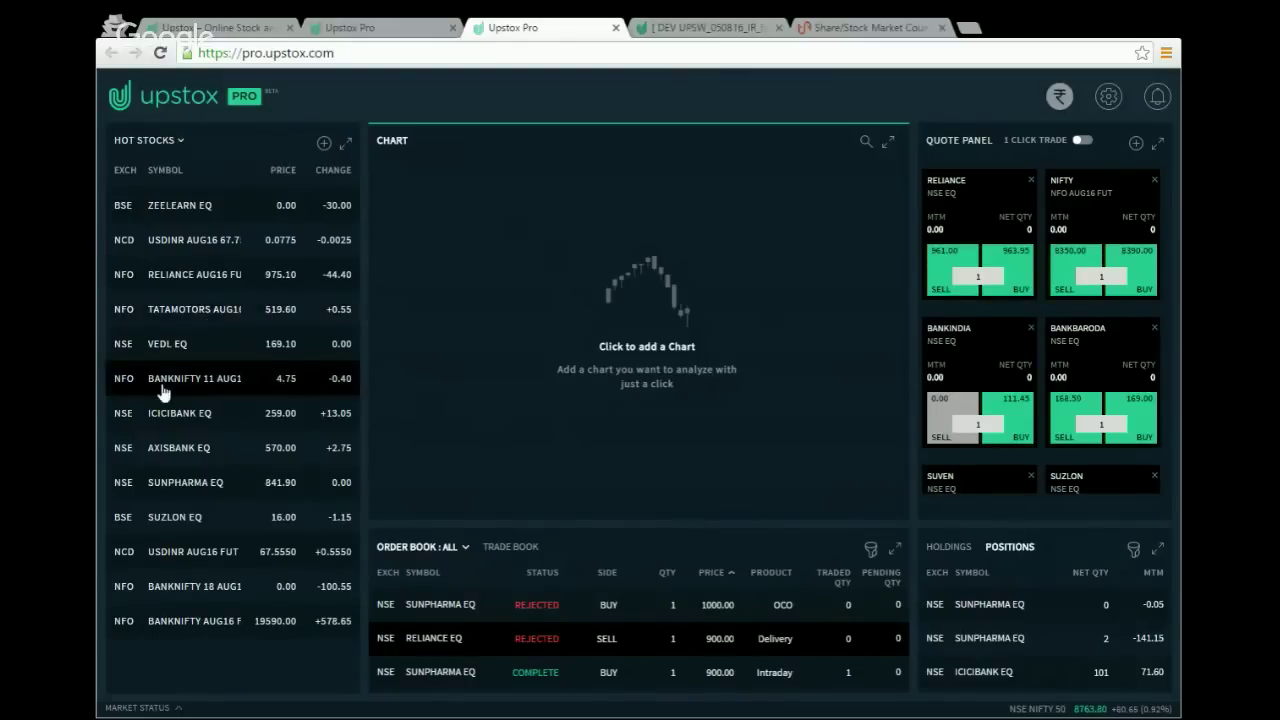
pyautogui.rightClick(177, 486)
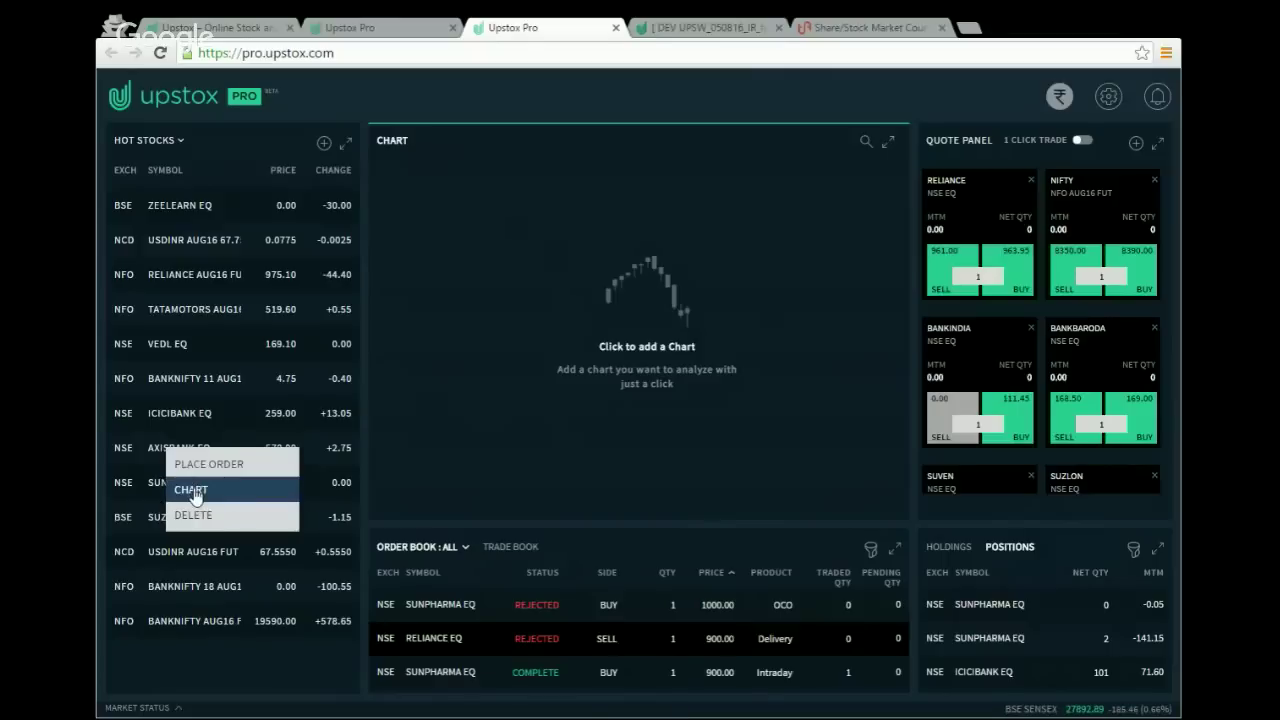
pyautogui.click(191, 490)
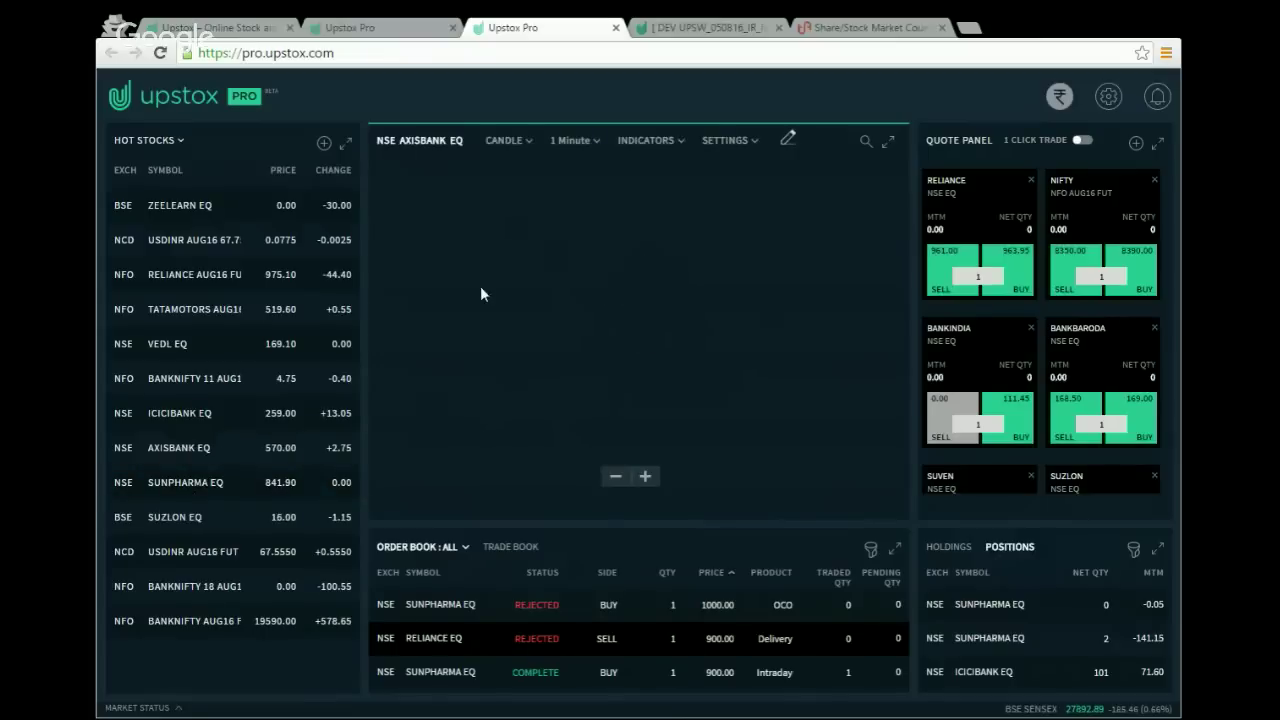
# - Briefly open and dismiss the chart's symbol search, then zoom the chart out
pyautogui.click(866, 142)
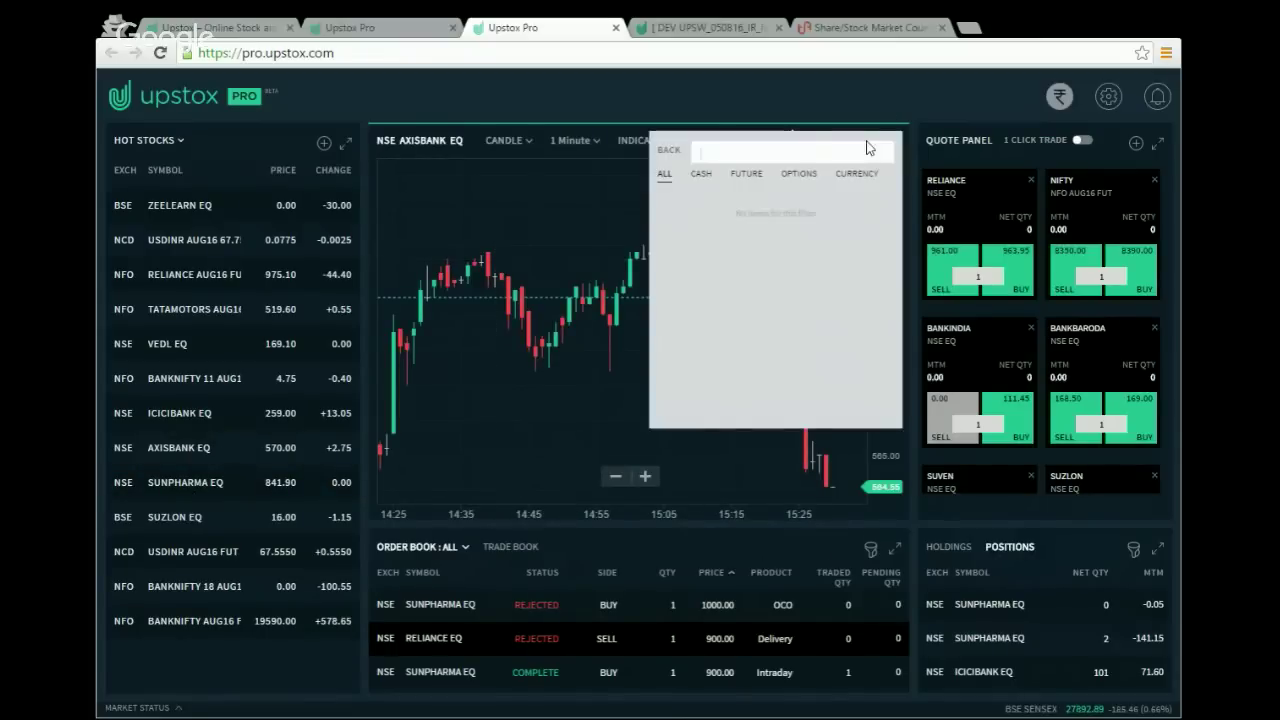
pyautogui.click(666, 151)
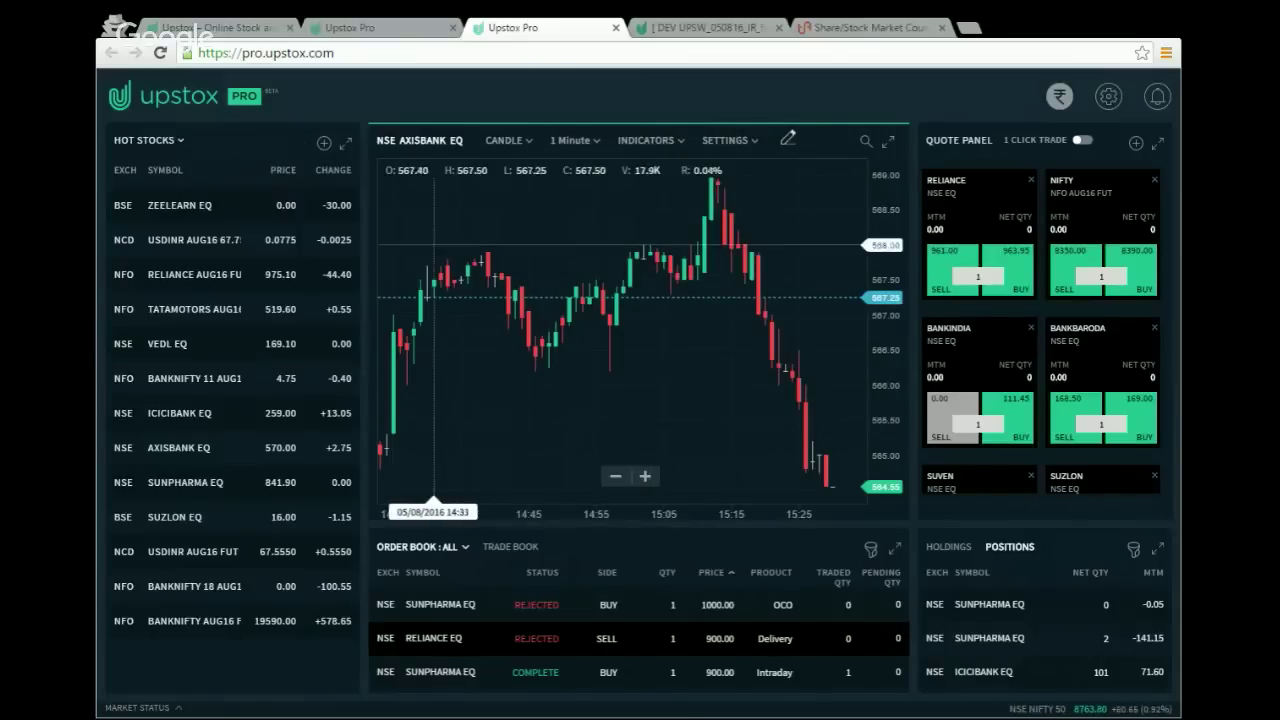
pyautogui.scroll(-3, 509, 272)
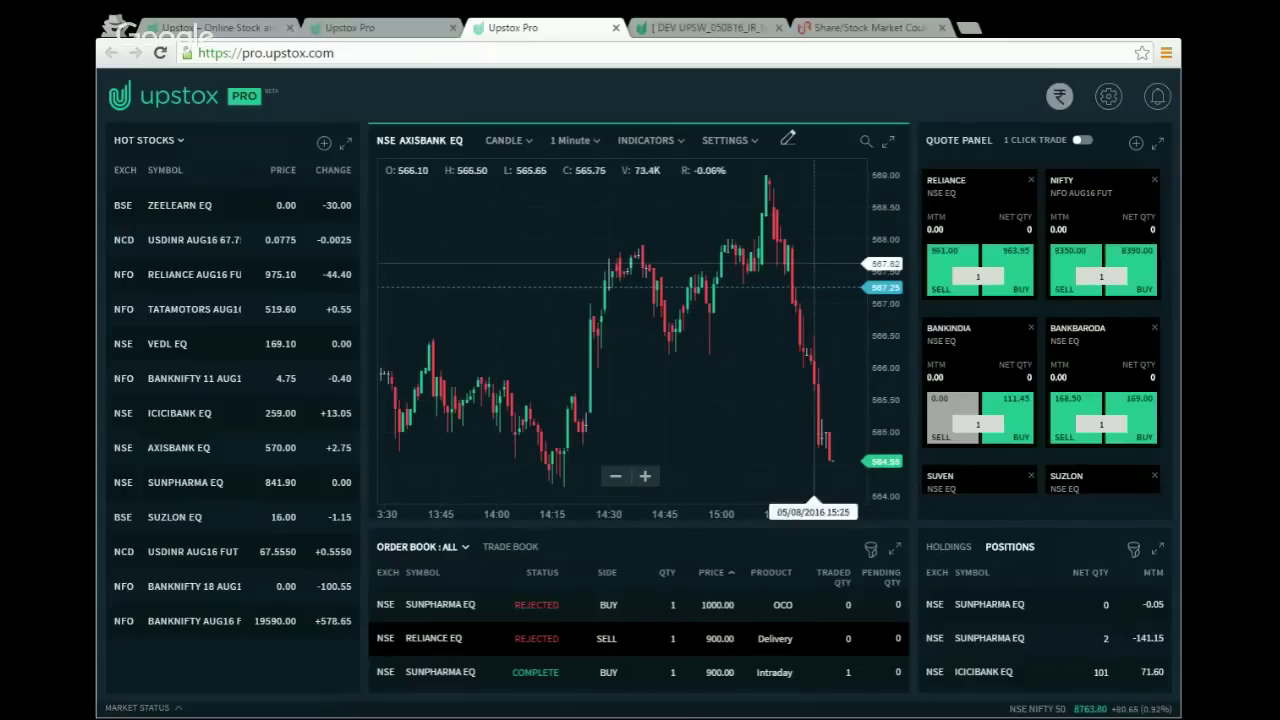
# - Expand the AXISBANK chart to full window and pan across days to the 05/08 session
pyautogui.click(889, 143)
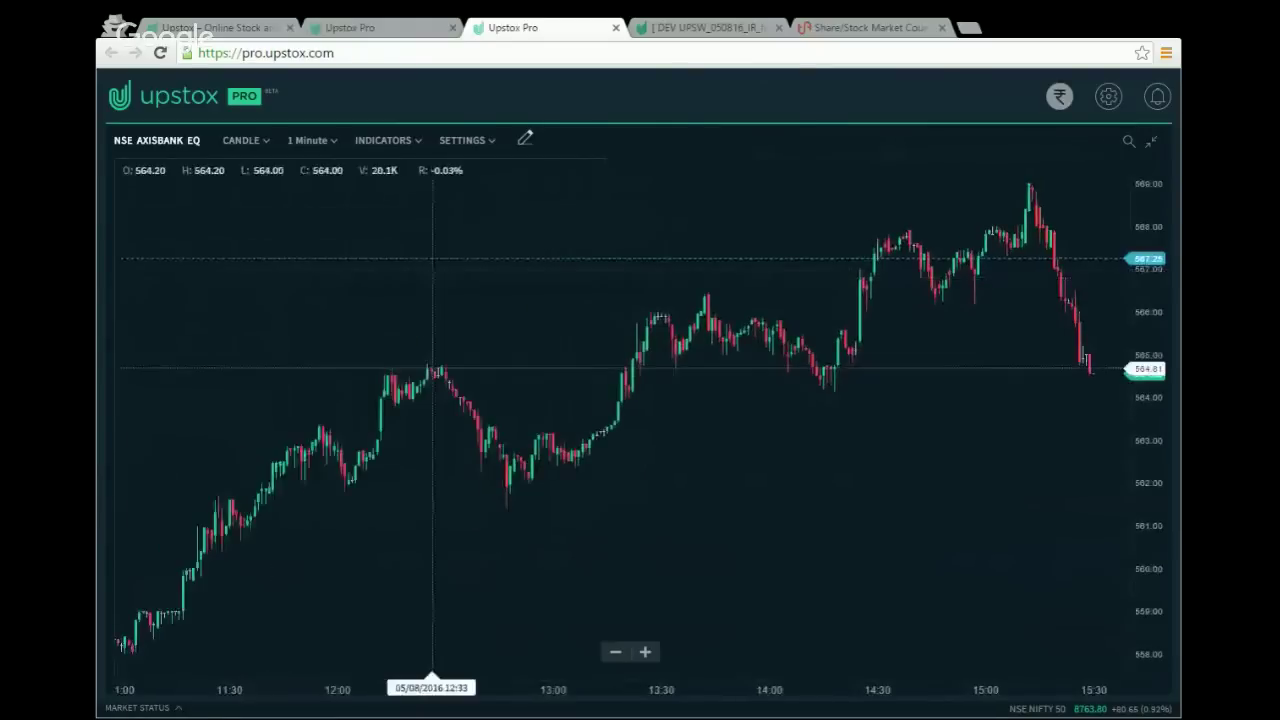
pyautogui.scroll(-3, 440, 370)
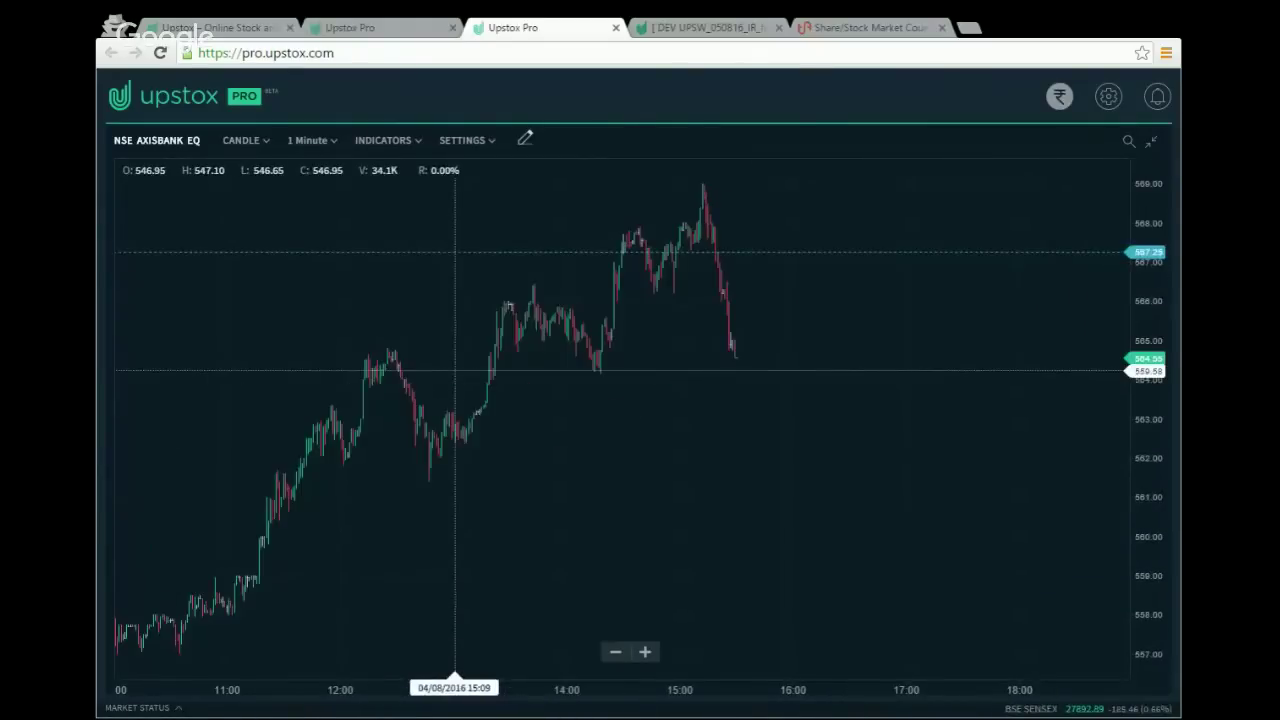
pyautogui.scroll(-5, 455, 370)
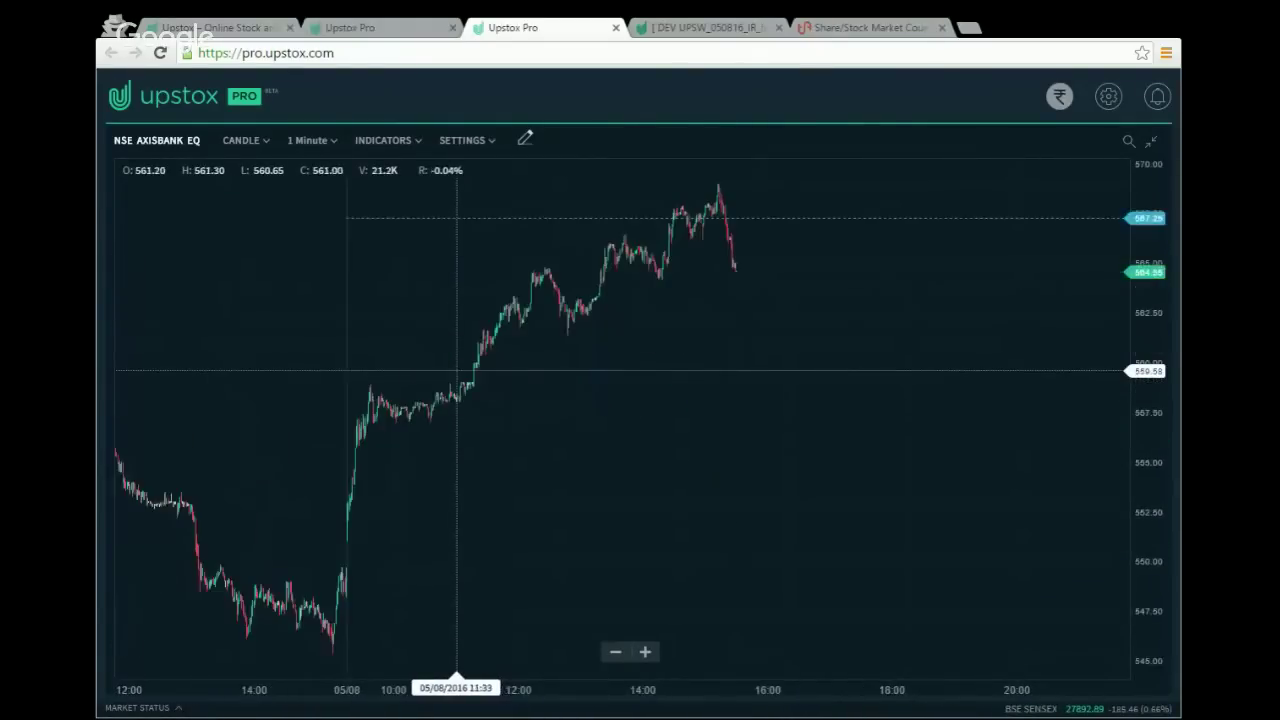
pyautogui.scroll(2, 457, 370)
pyautogui.scroll(-2, 457, 370)
pyautogui.moveTo(457, 370); pyautogui.dragTo(743, 408)
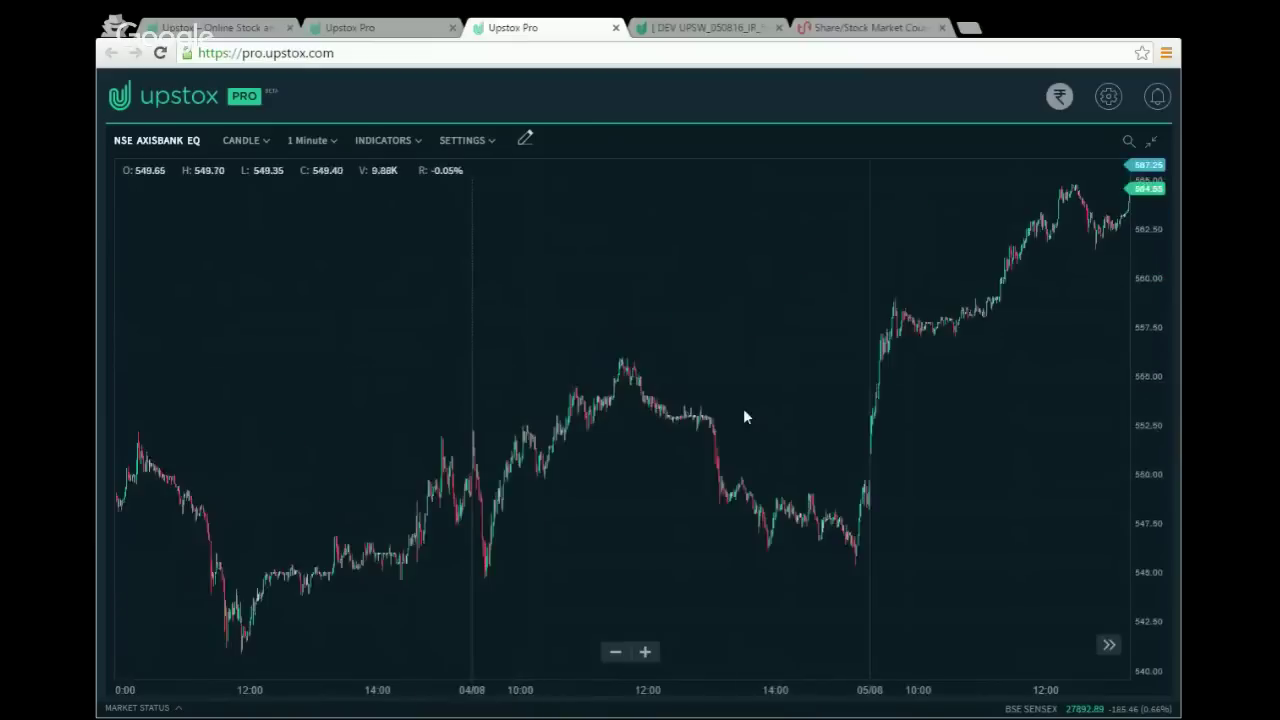
pyautogui.scroll(5, 426, 416)
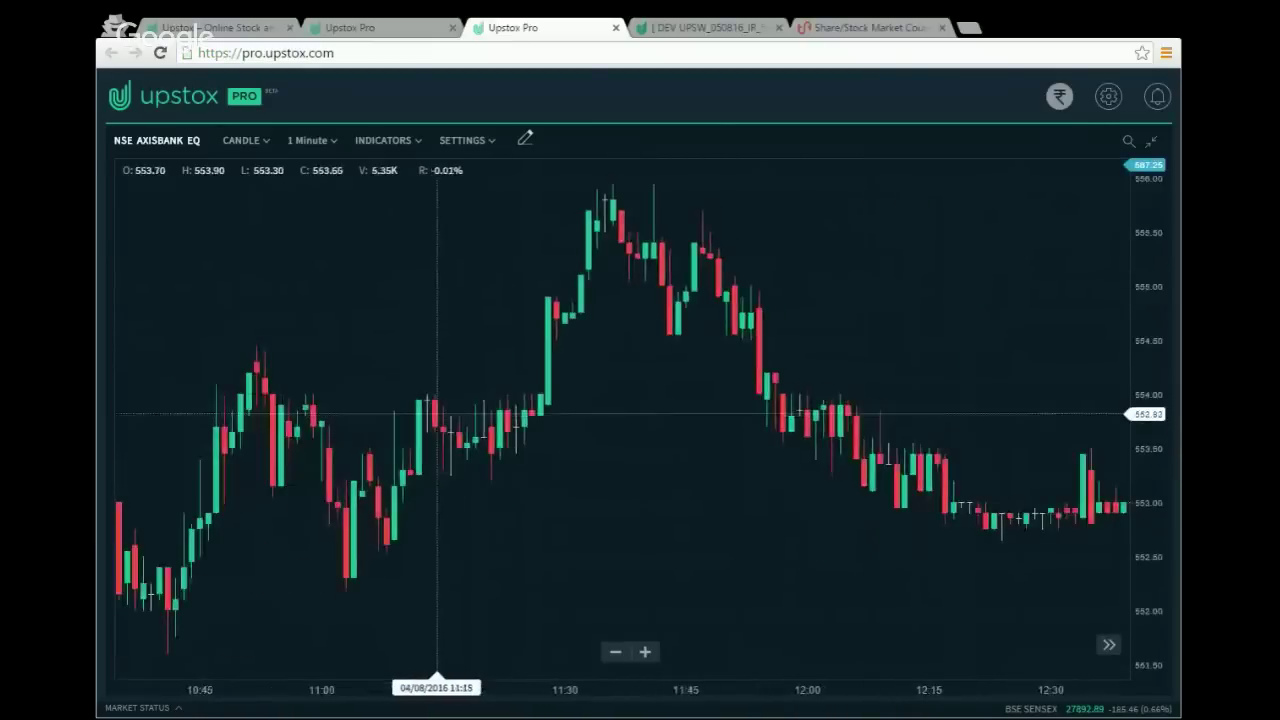
pyautogui.scroll(-2, 448, 416)
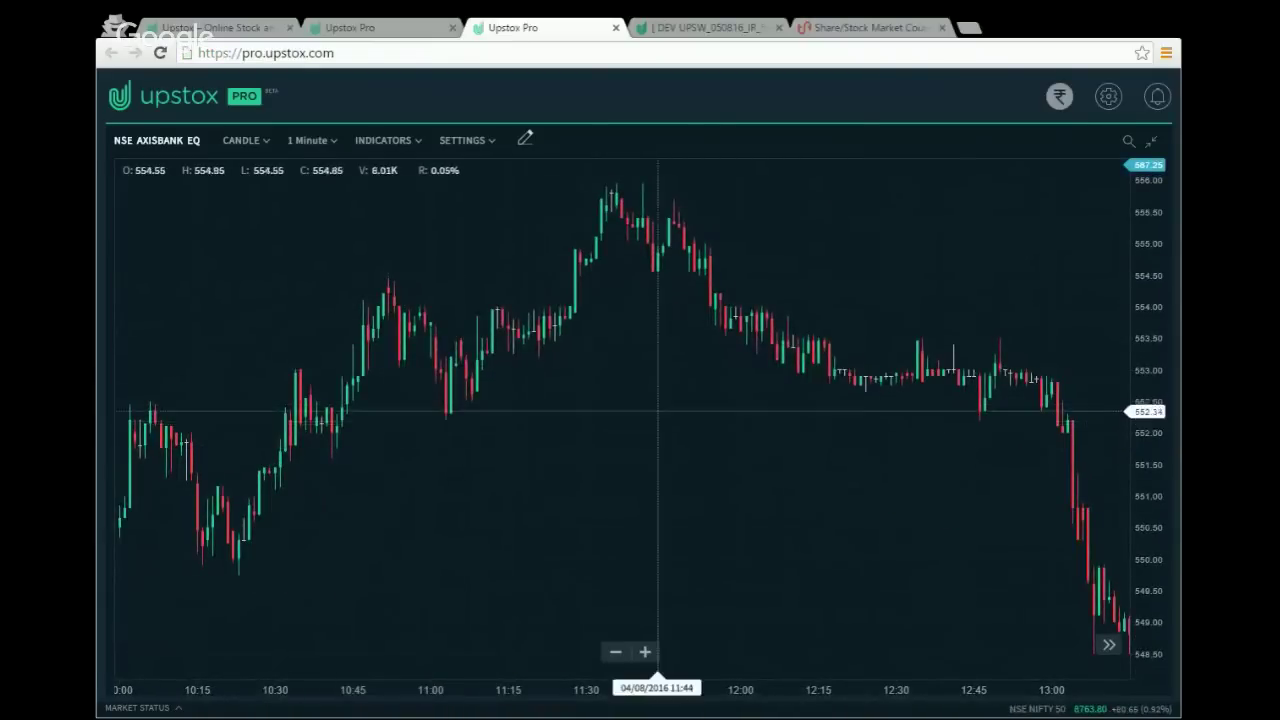
pyautogui.moveTo(671, 394); pyautogui.dragTo(277, 443)
pyautogui.moveTo(705, 437); pyautogui.dragTo(454, 437)
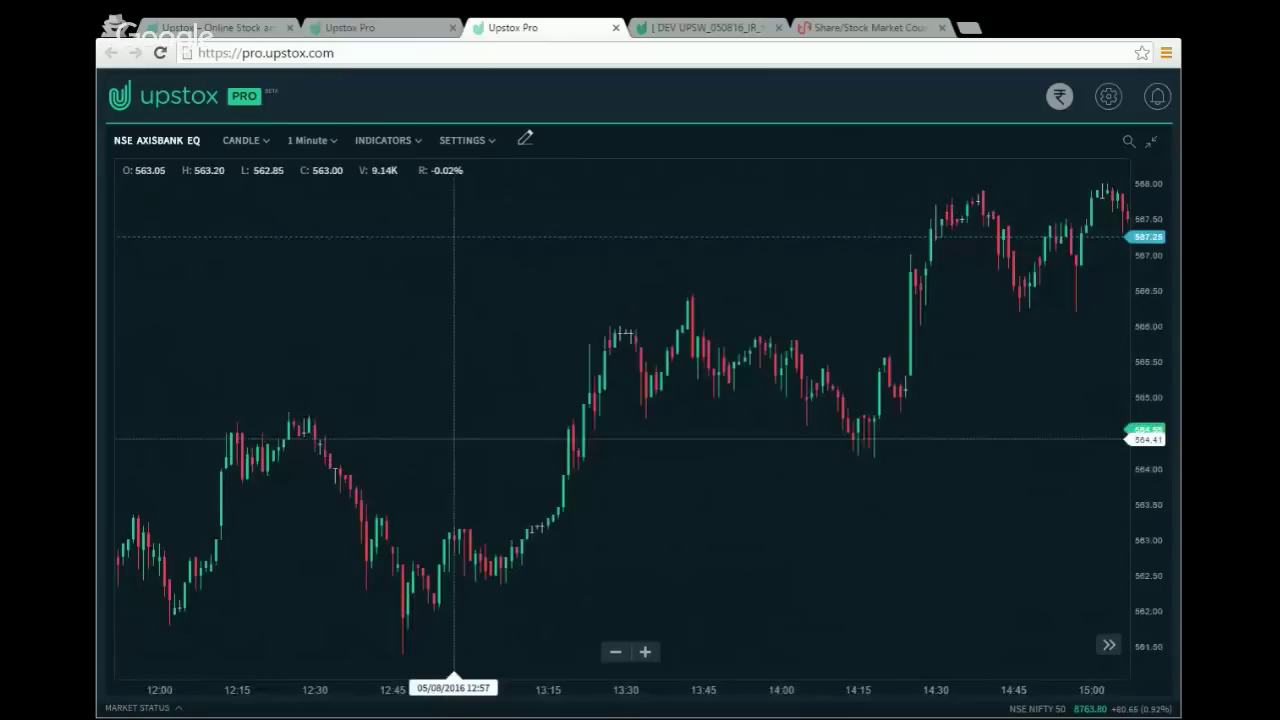
# - Turn off the chart crosshair in the display settings
pyautogui.click(490, 141)
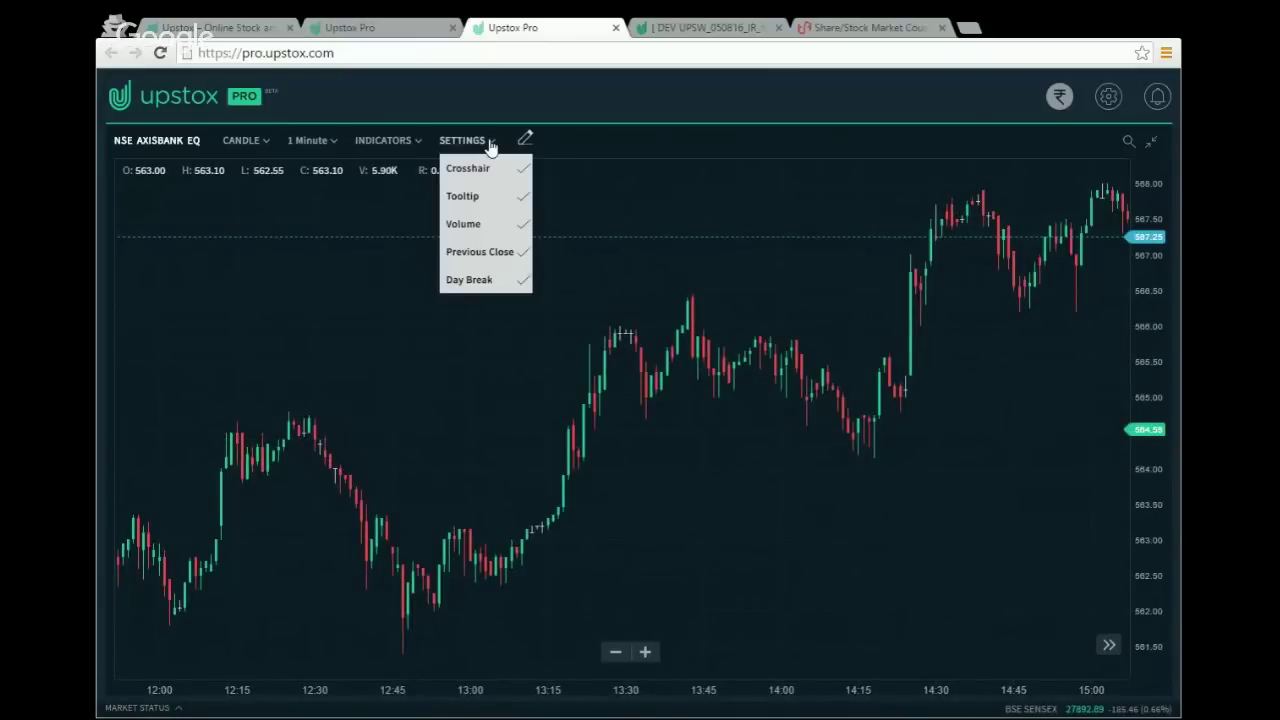
pyautogui.click(480, 172)
pyautogui.click(473, 146)
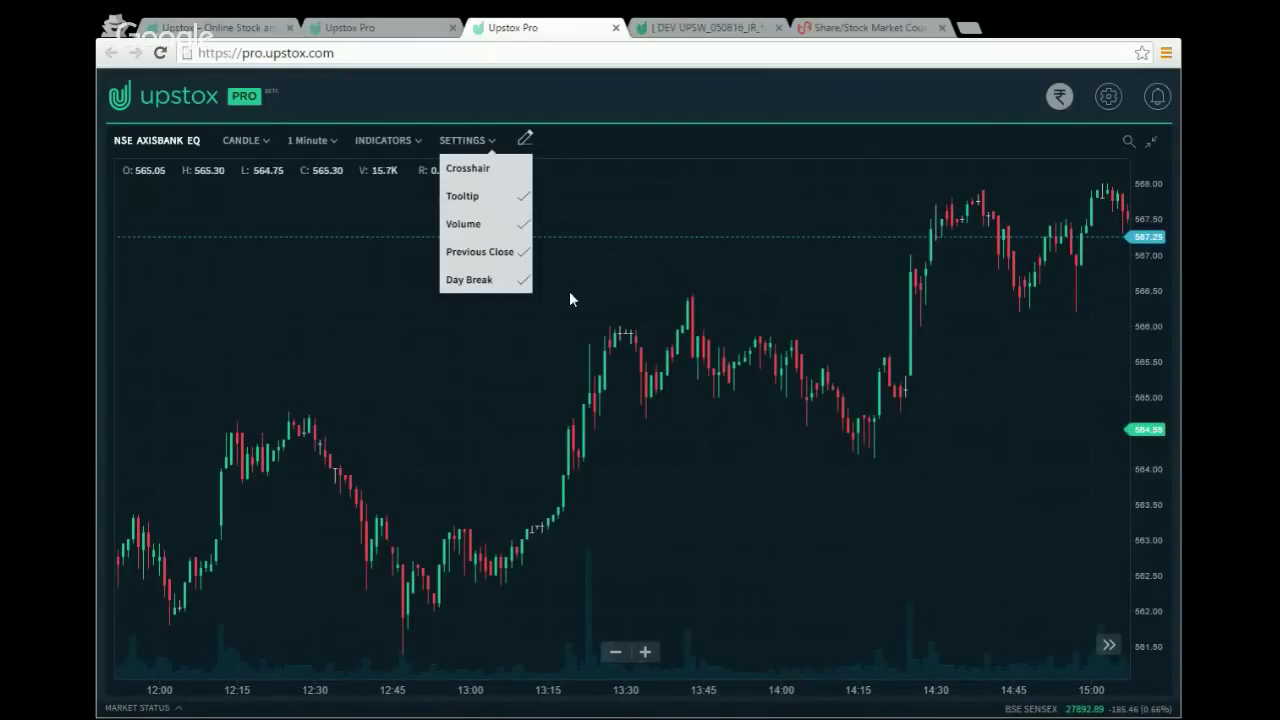
pyautogui.click(466, 140)
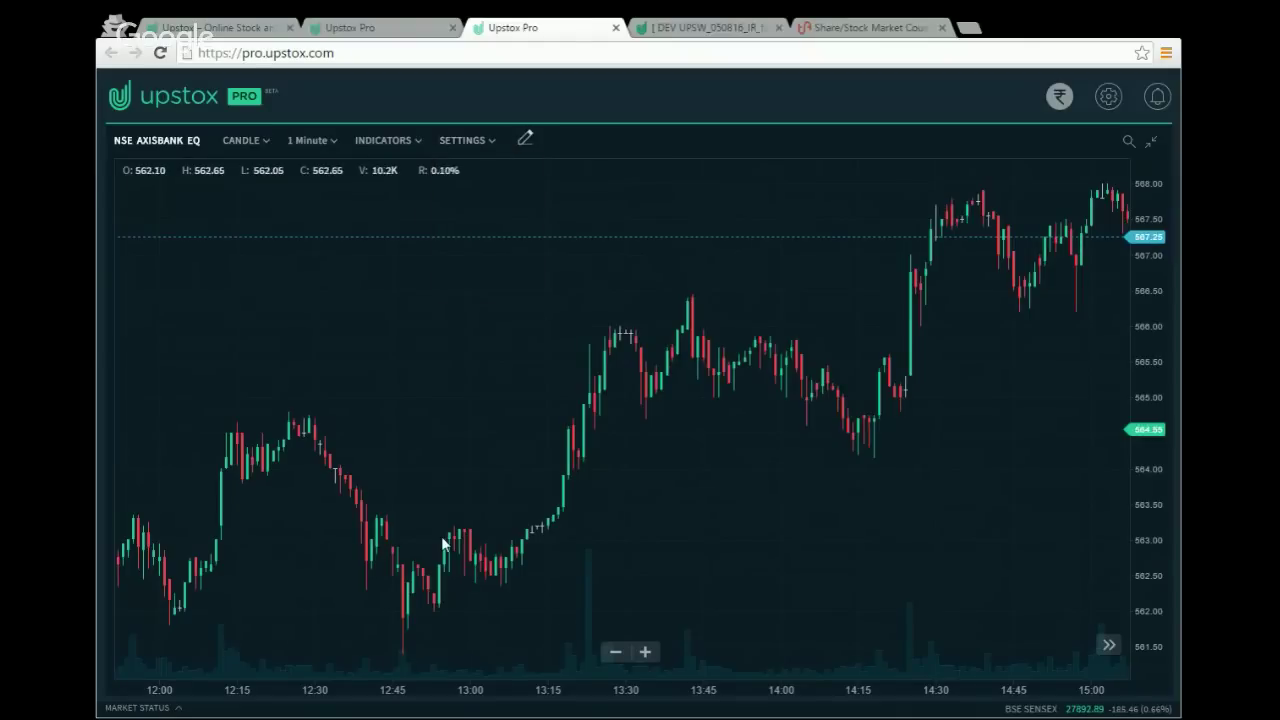
# - Pan the chart until the 13:00–16:00 candles ending at 15:30 are visible
pyautogui.moveTo(443, 543); pyautogui.dragTo(780, 511)
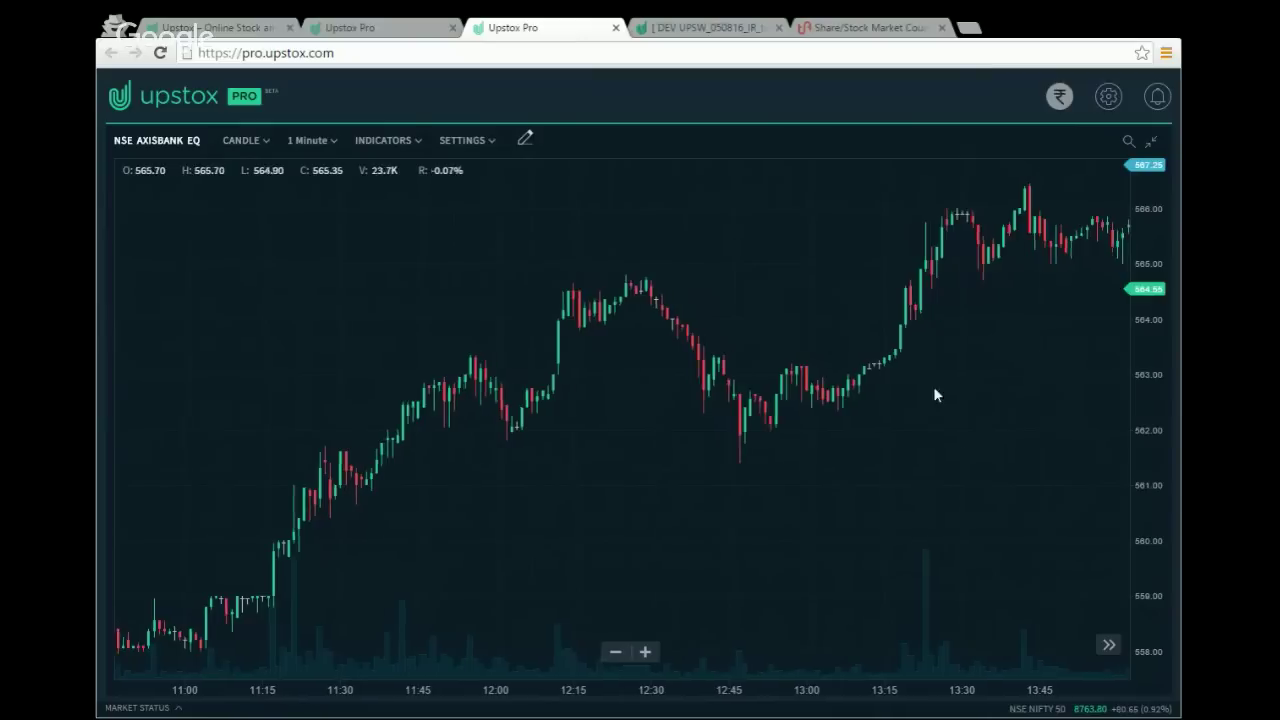
pyautogui.moveTo(935, 395); pyautogui.dragTo(371, 409)
pyautogui.moveTo(897, 420); pyautogui.dragTo(1051, 412)
pyautogui.moveTo(580, 440); pyautogui.dragTo(800, 443)
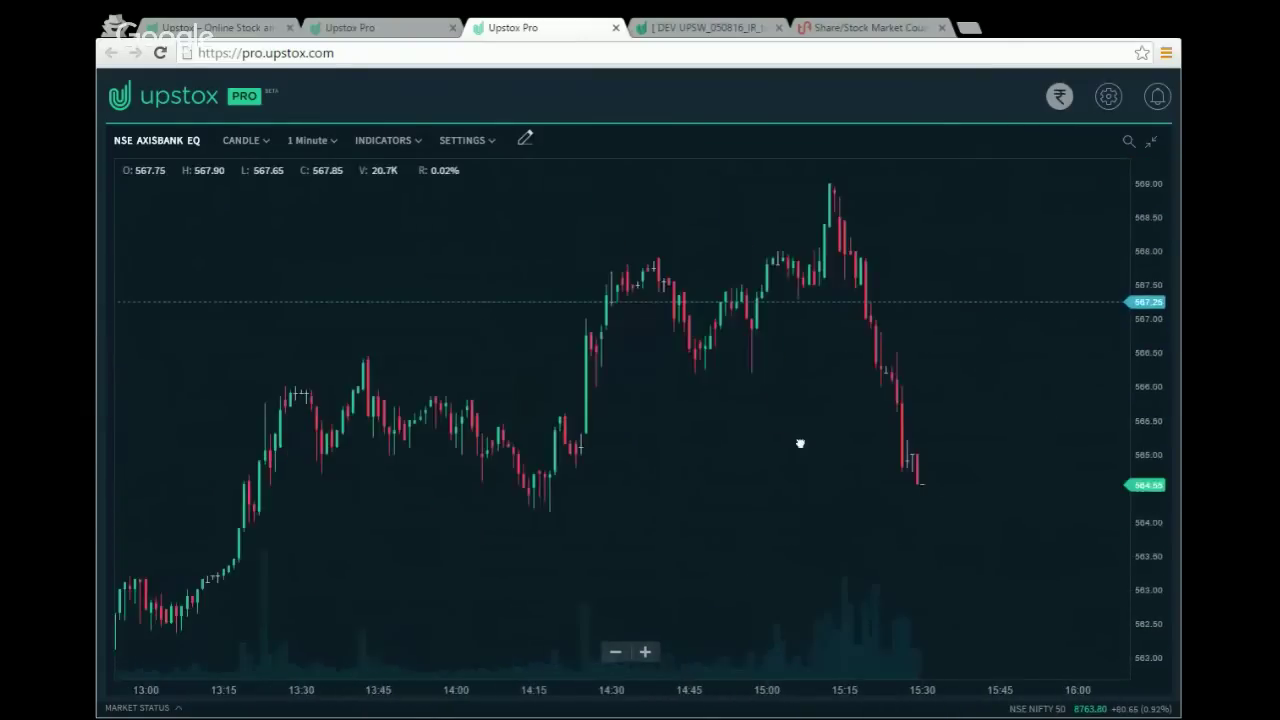
# - Switch the AxisBank chart style to Kagi
pyautogui.click(258, 146)
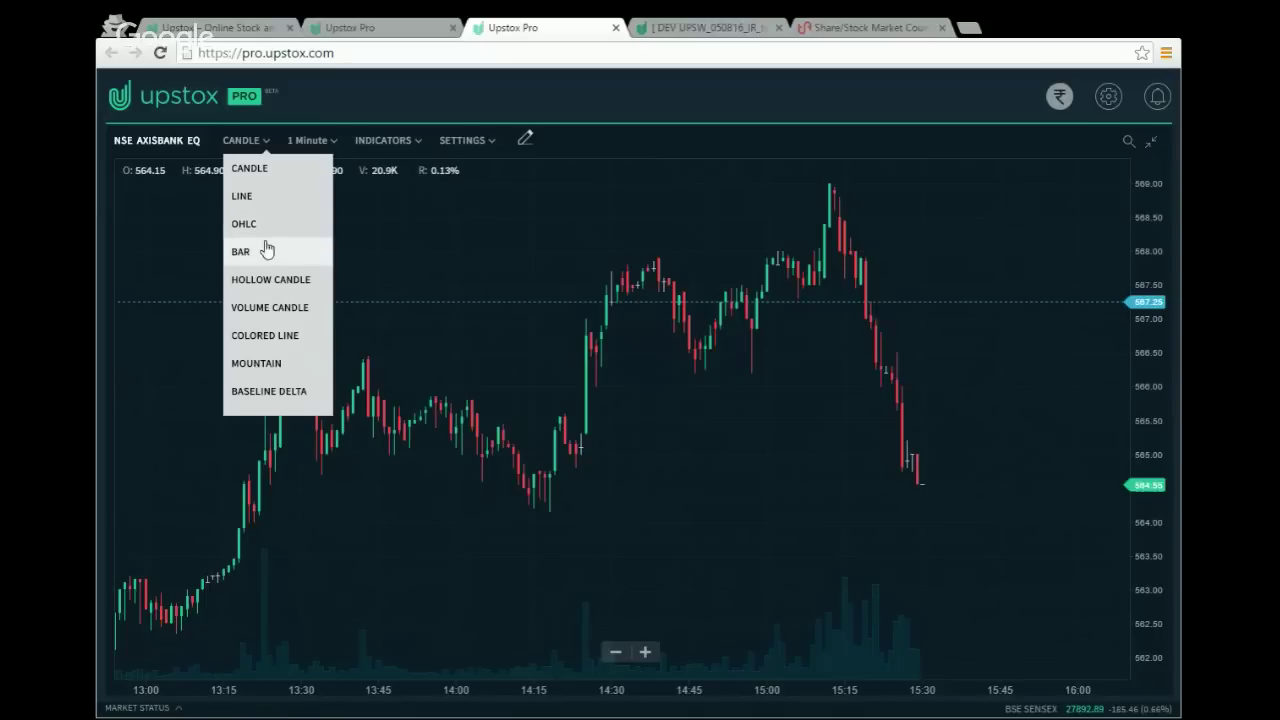
pyautogui.moveTo(333, 217); pyautogui.dragTo(330, 316)
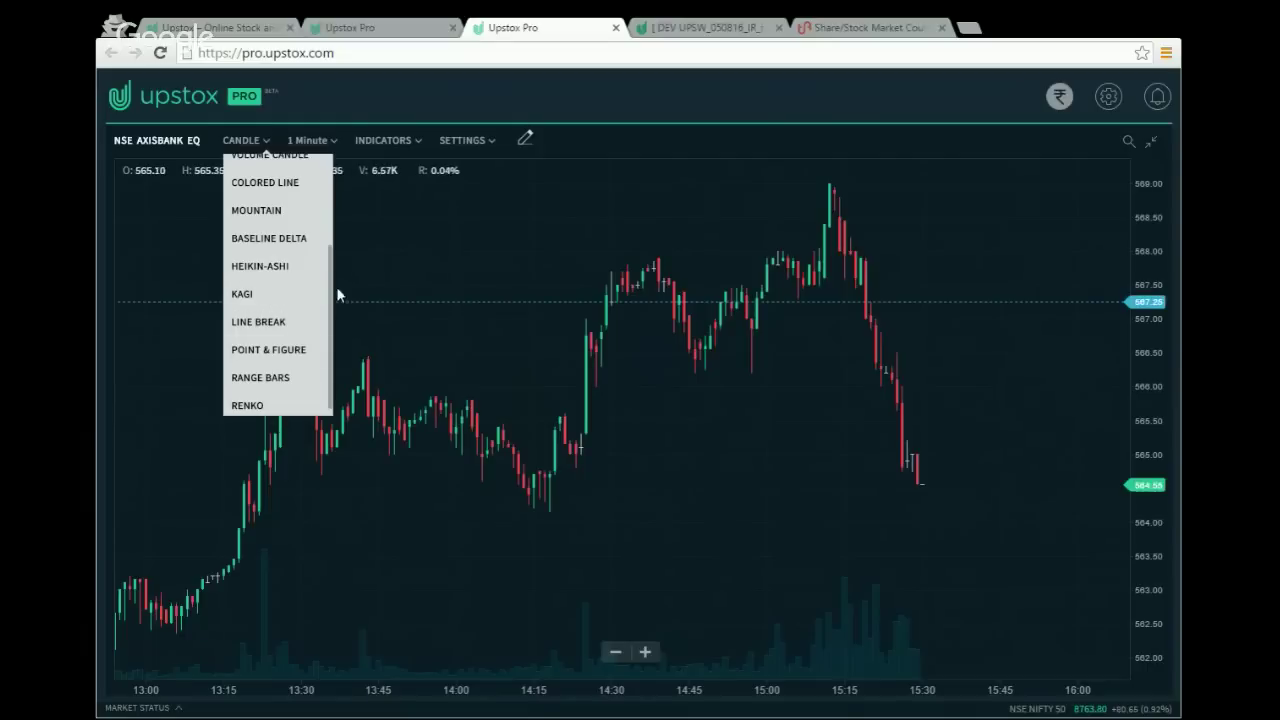
pyautogui.moveTo(333, 290); pyautogui.dragTo(335, 350)
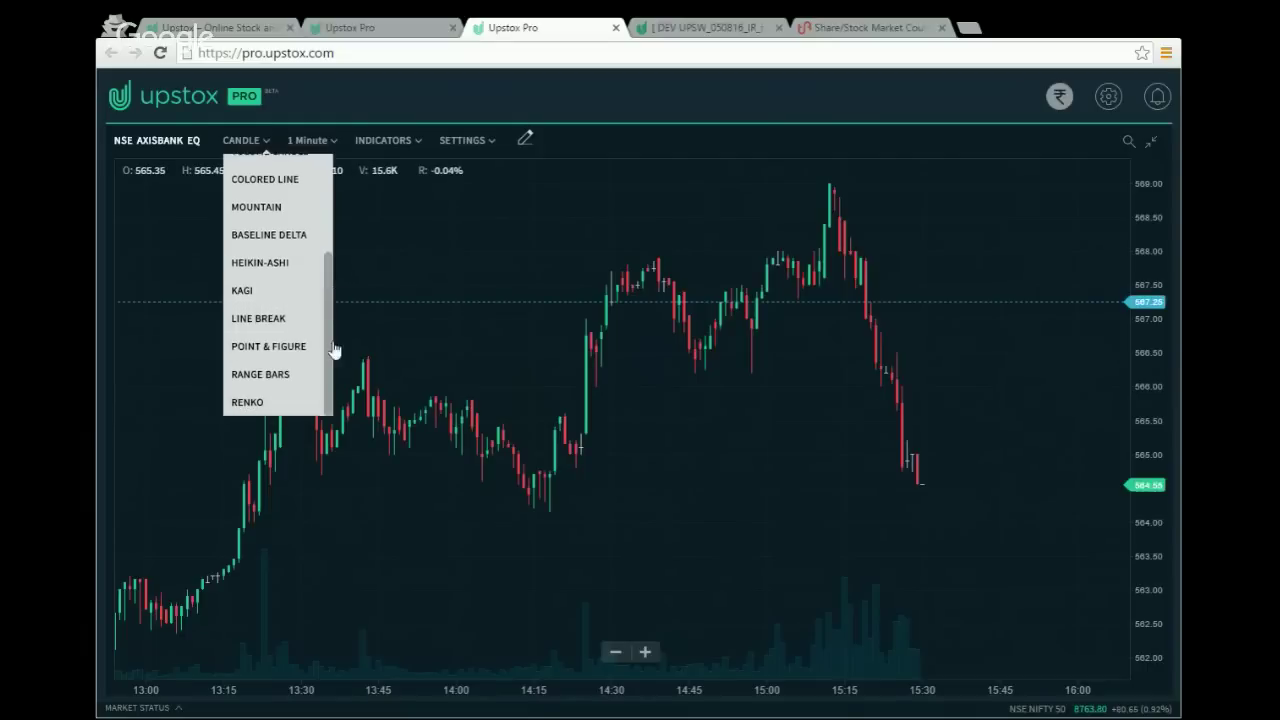
pyautogui.click(286, 263)
# - Change the chart style to Baseline Delta
pyautogui.click(284, 140)
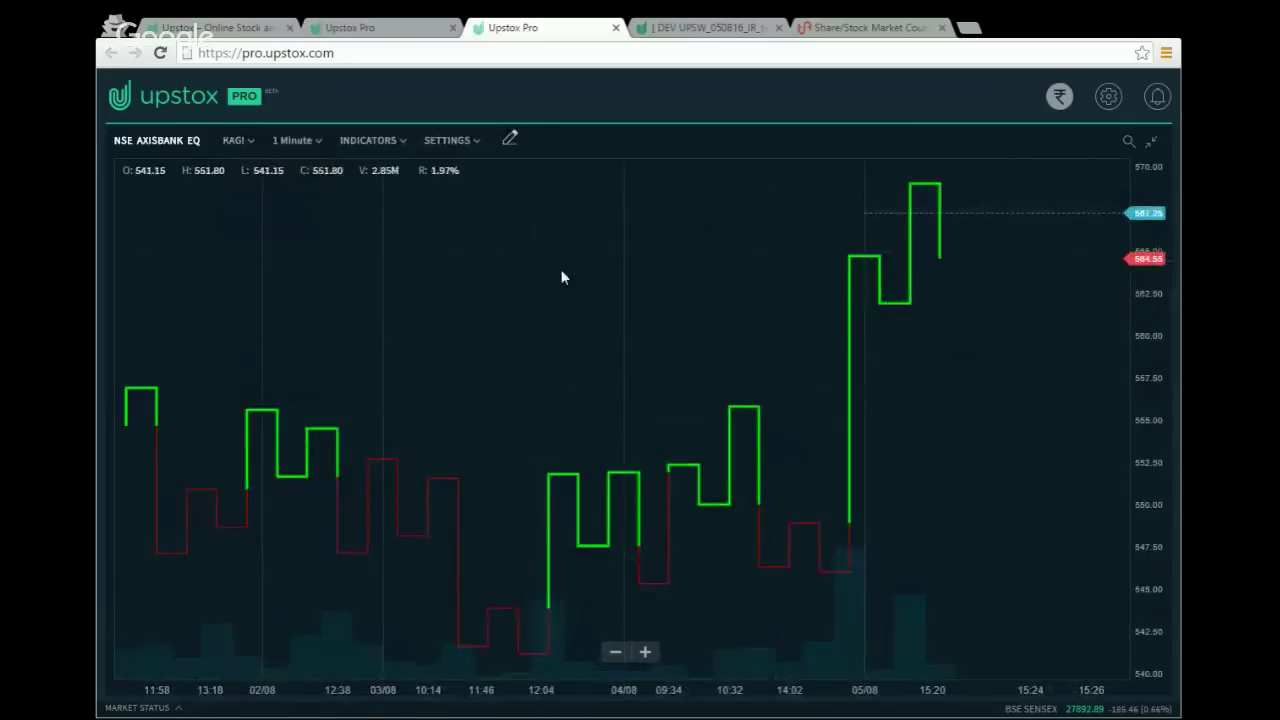
pyautogui.click(253, 148)
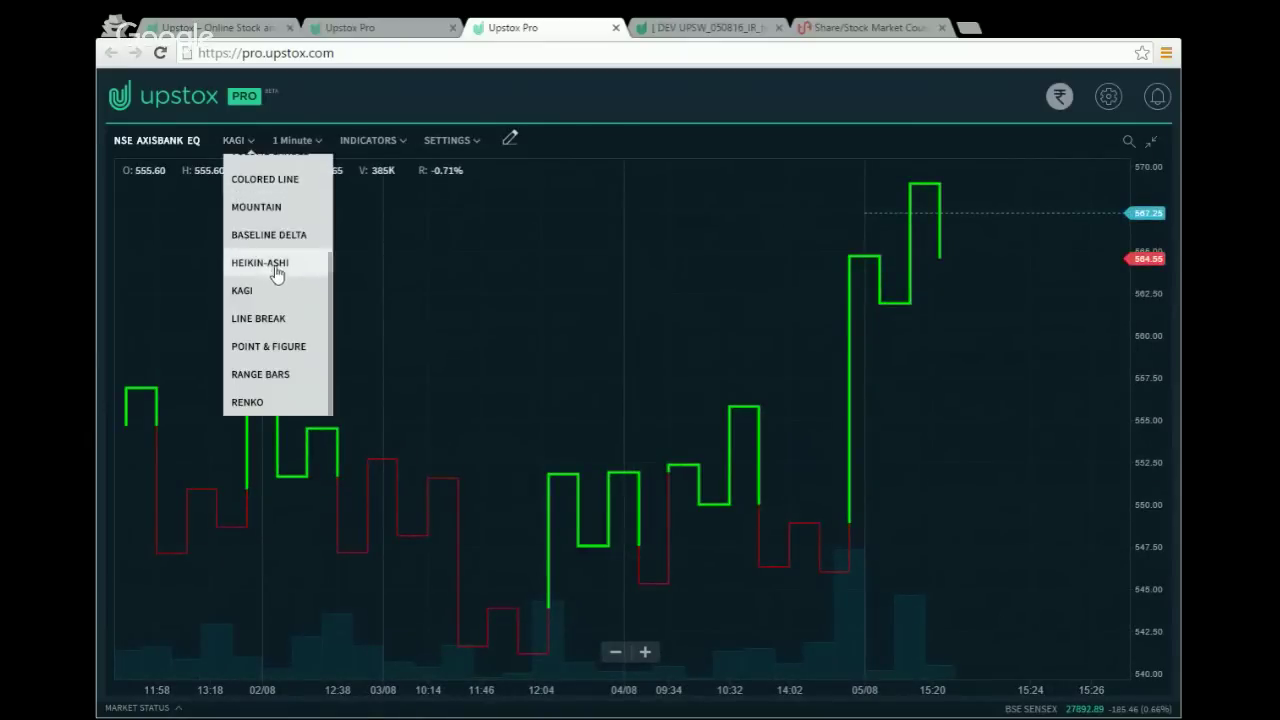
pyautogui.click(272, 238)
pyautogui.click(275, 140)
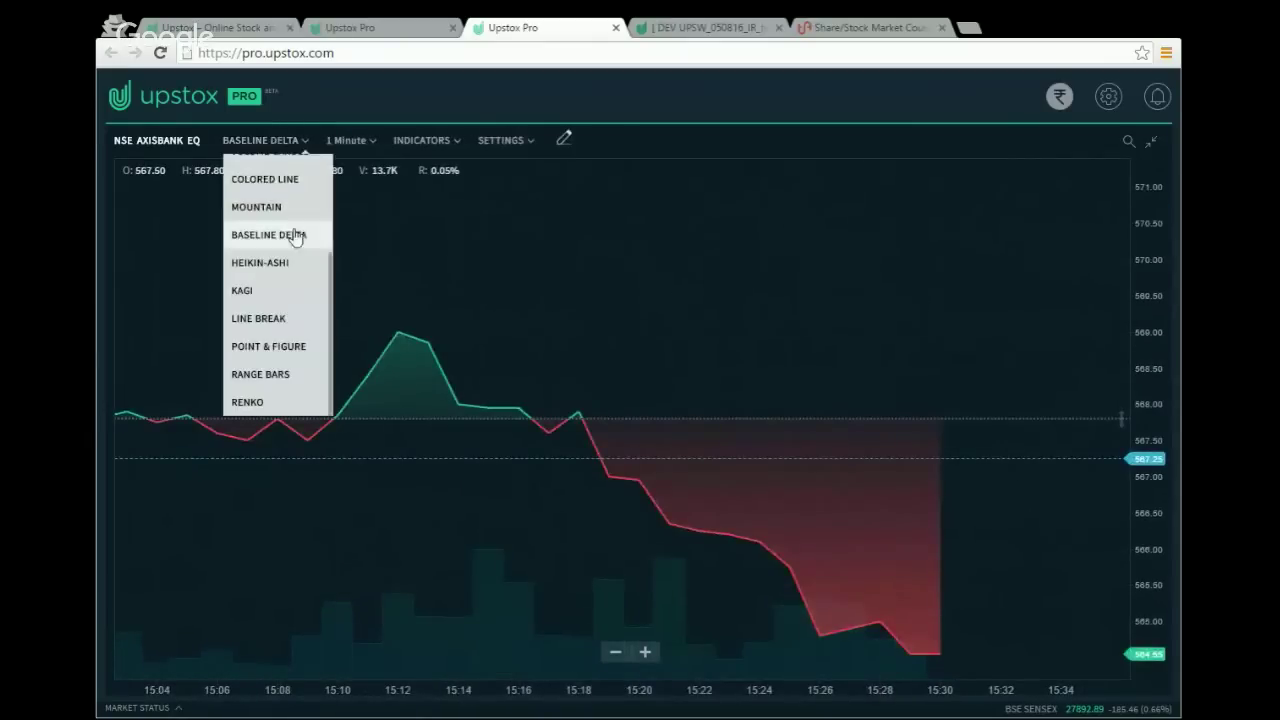
pyautogui.moveTo(336, 280); pyautogui.dragTo(329, 243)
pyautogui.click(268, 316)
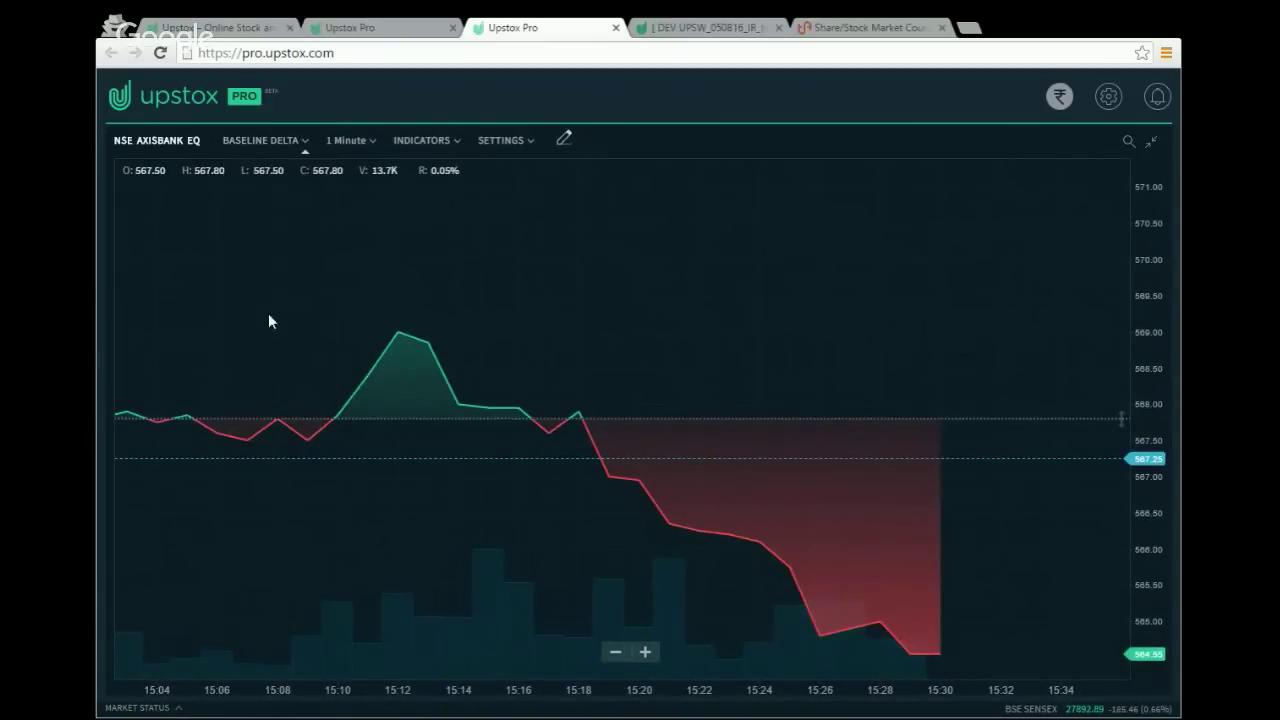
# - Change the chart to the teal Mountain area style
pyautogui.click(277, 142)
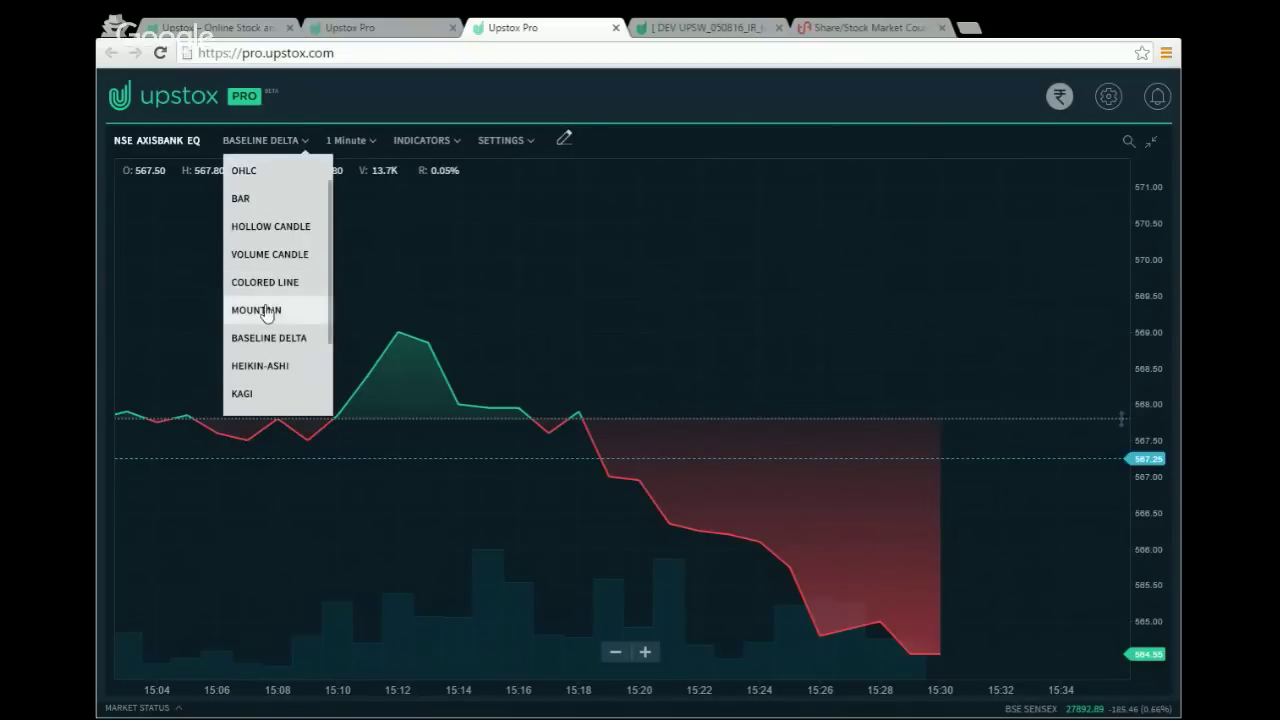
pyautogui.click(266, 312)
pyautogui.click(272, 140)
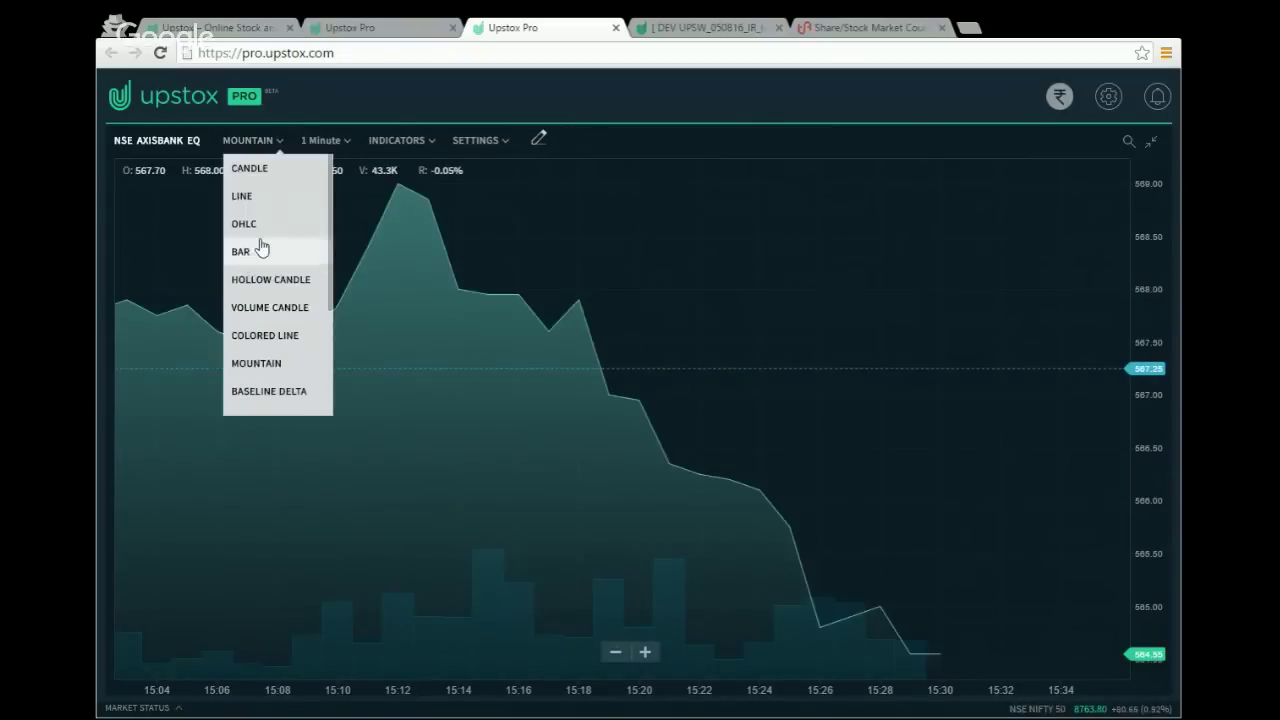
# - Return the AxisBank chart to candlesticks, zoom it, and bring up the interval choices
pyautogui.click(266, 172)
pyautogui.scroll(-2, 453, 360)
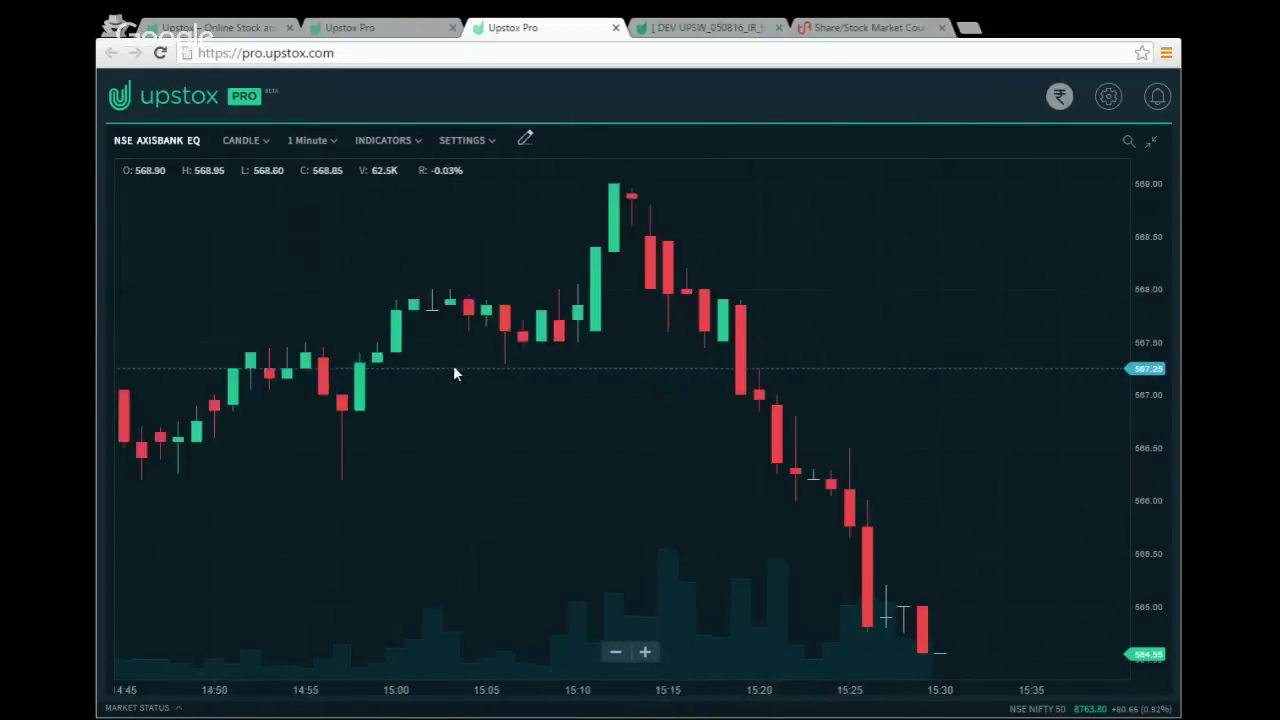
pyautogui.scroll(-3, 453, 372)
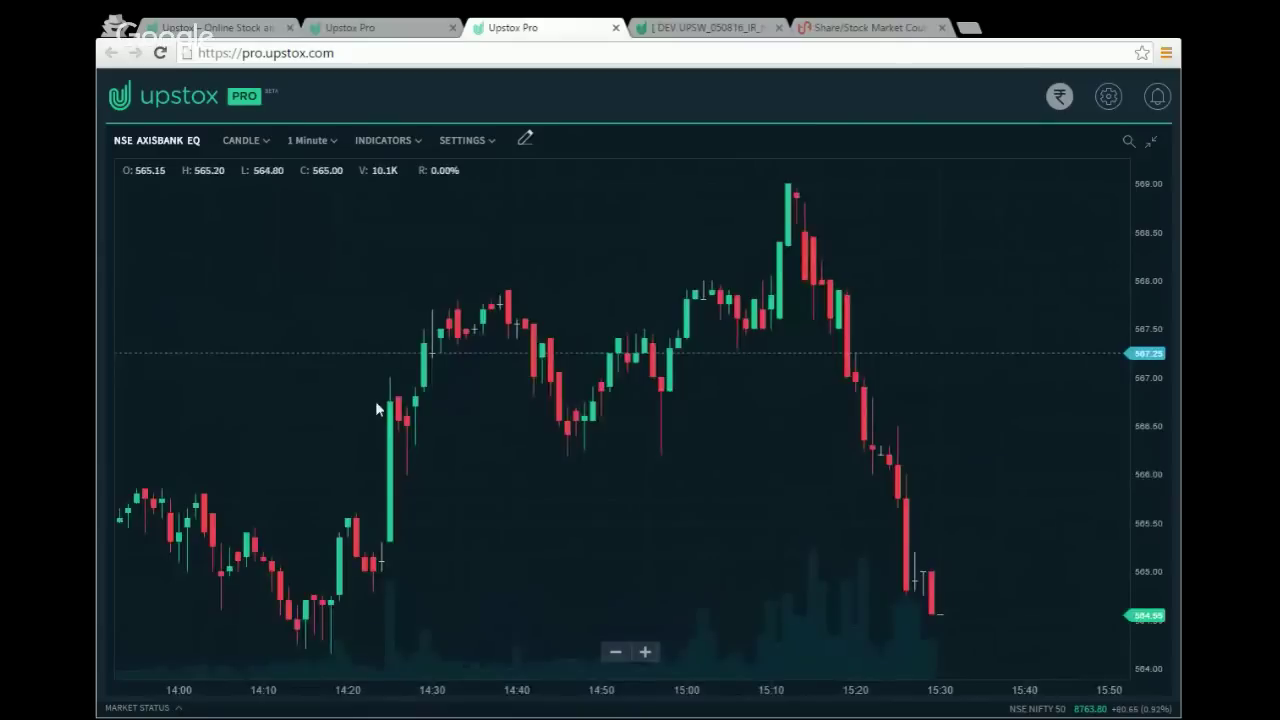
pyautogui.scroll(-3, 376, 405)
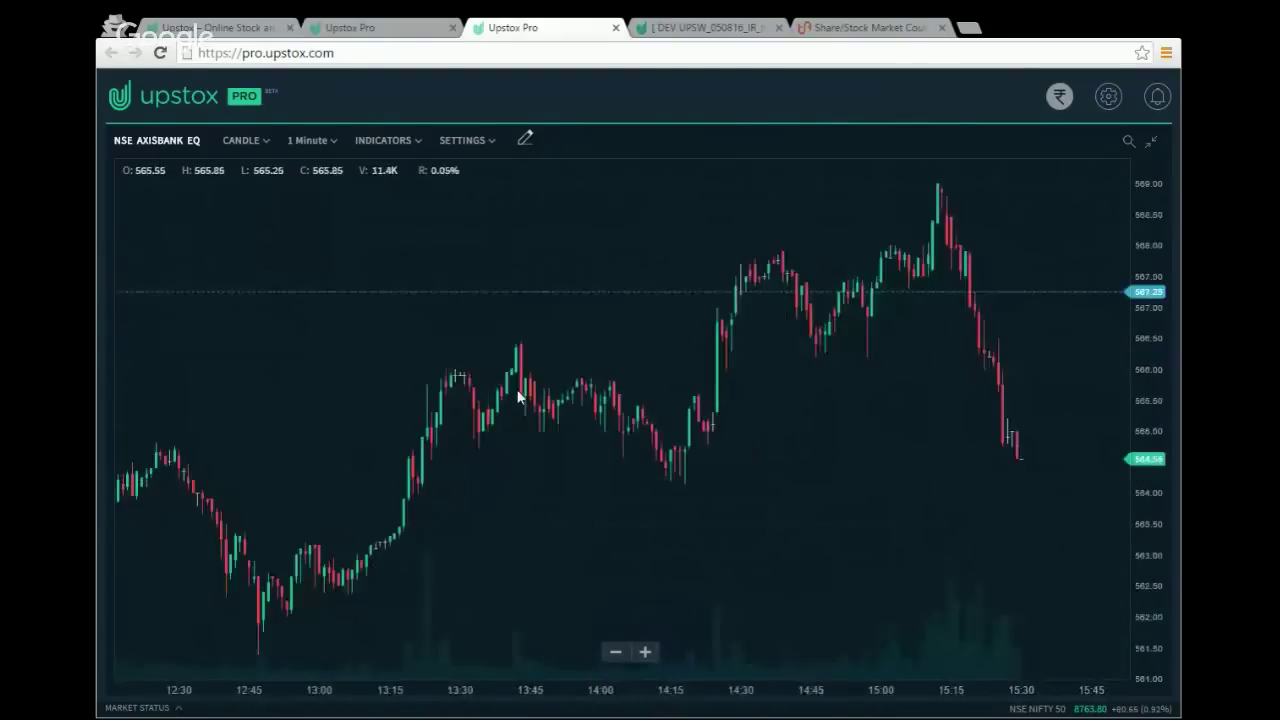
pyautogui.scroll(5, 512, 385)
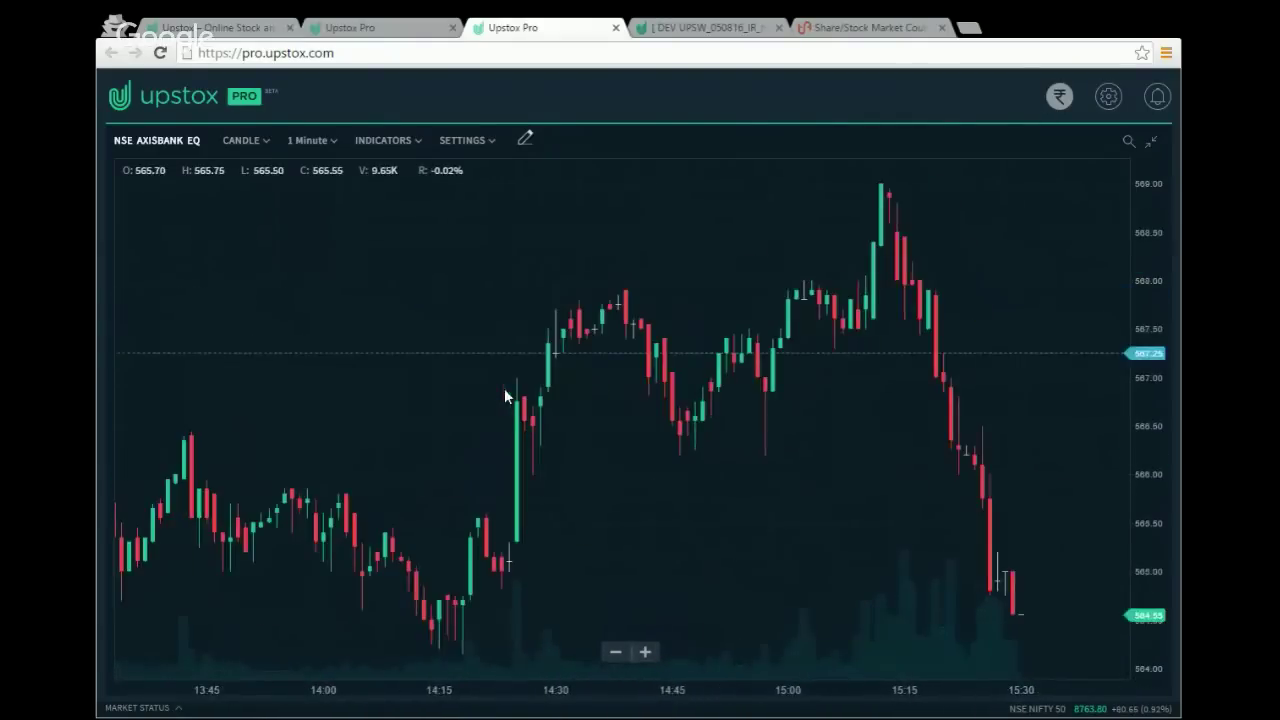
pyautogui.click(307, 145)
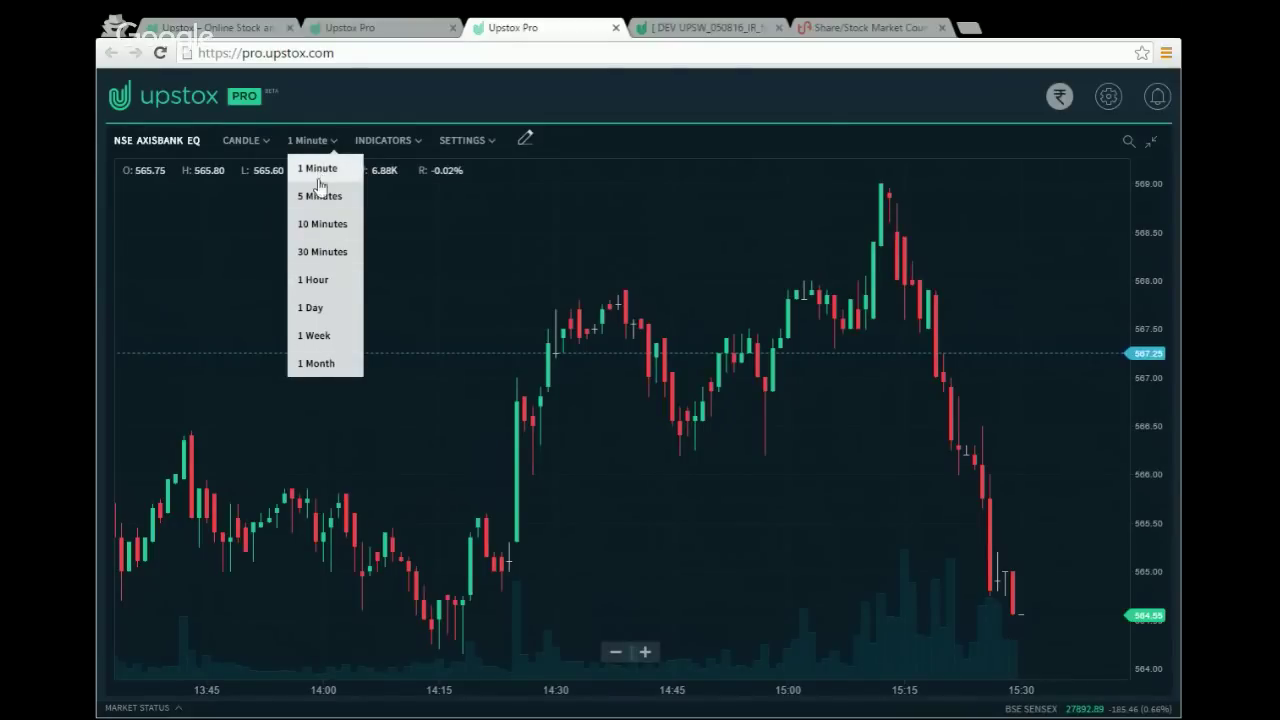
# - View AxisBank on 1 Month candles, then switch to 1 Day candles
pyautogui.click(339, 368)
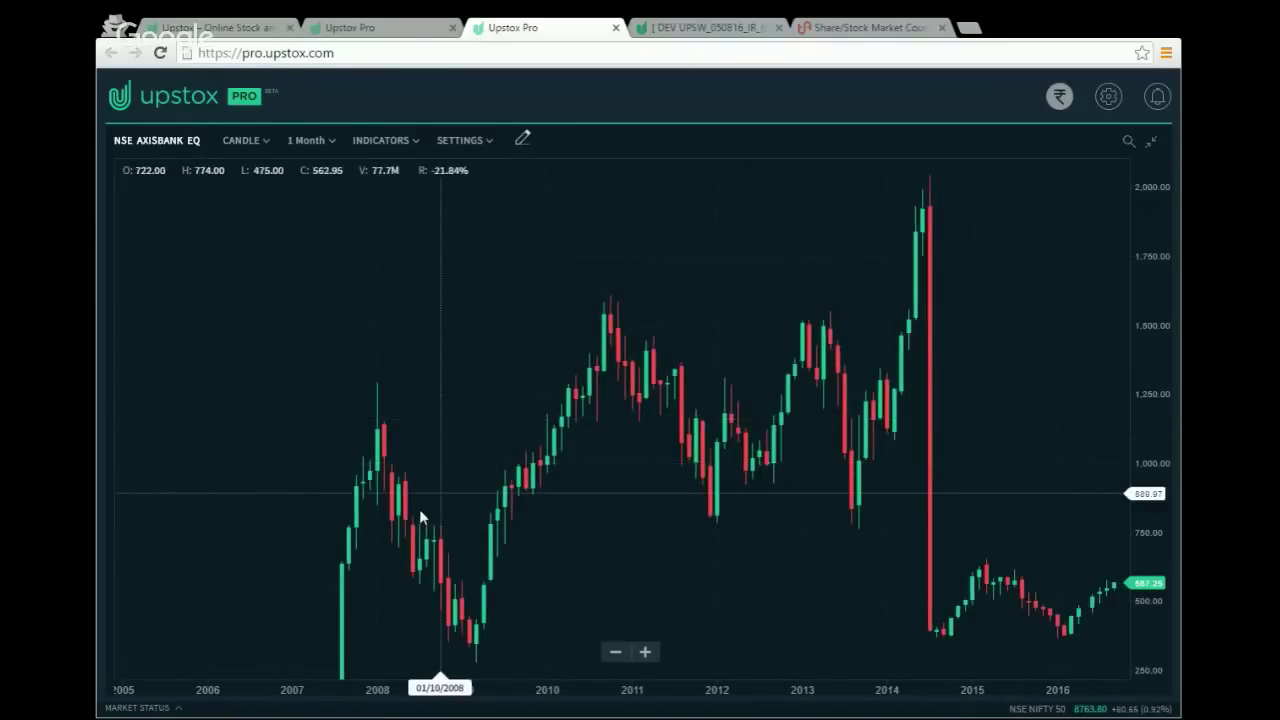
pyautogui.scroll(3, 515, 487)
pyautogui.scroll(-3, 515, 487)
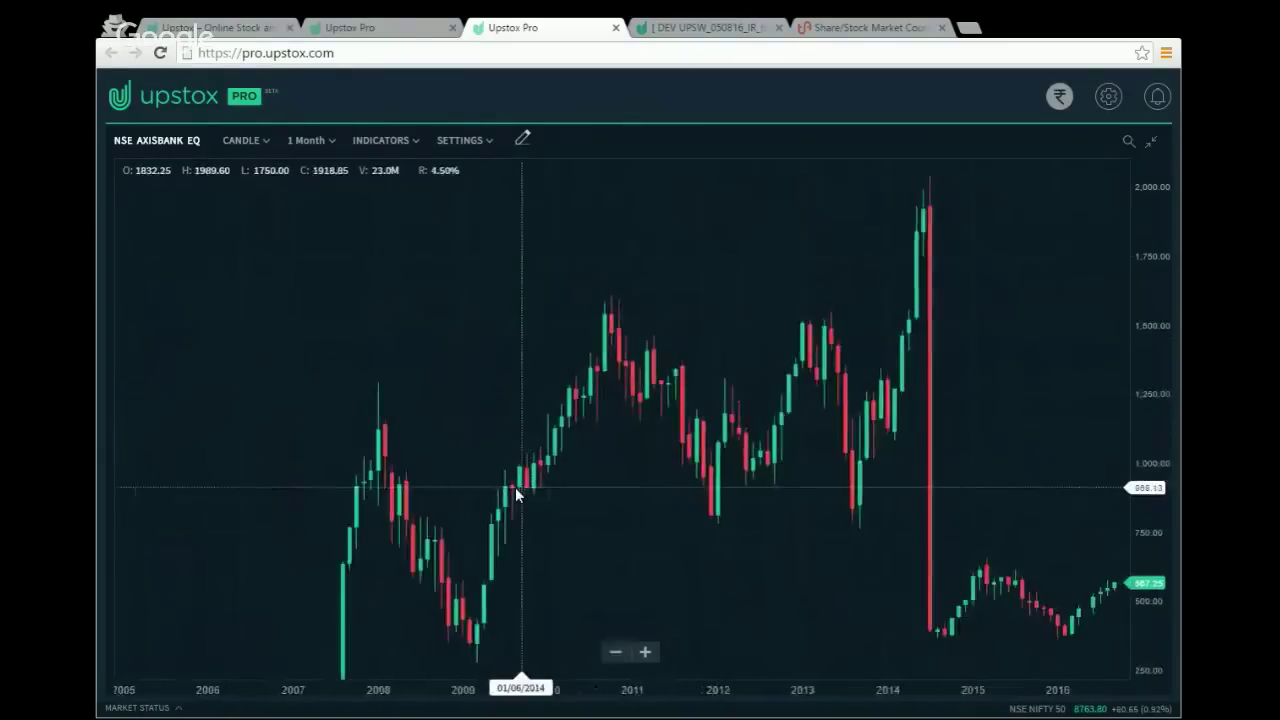
pyautogui.scroll(3, 510, 470)
pyautogui.click(318, 143)
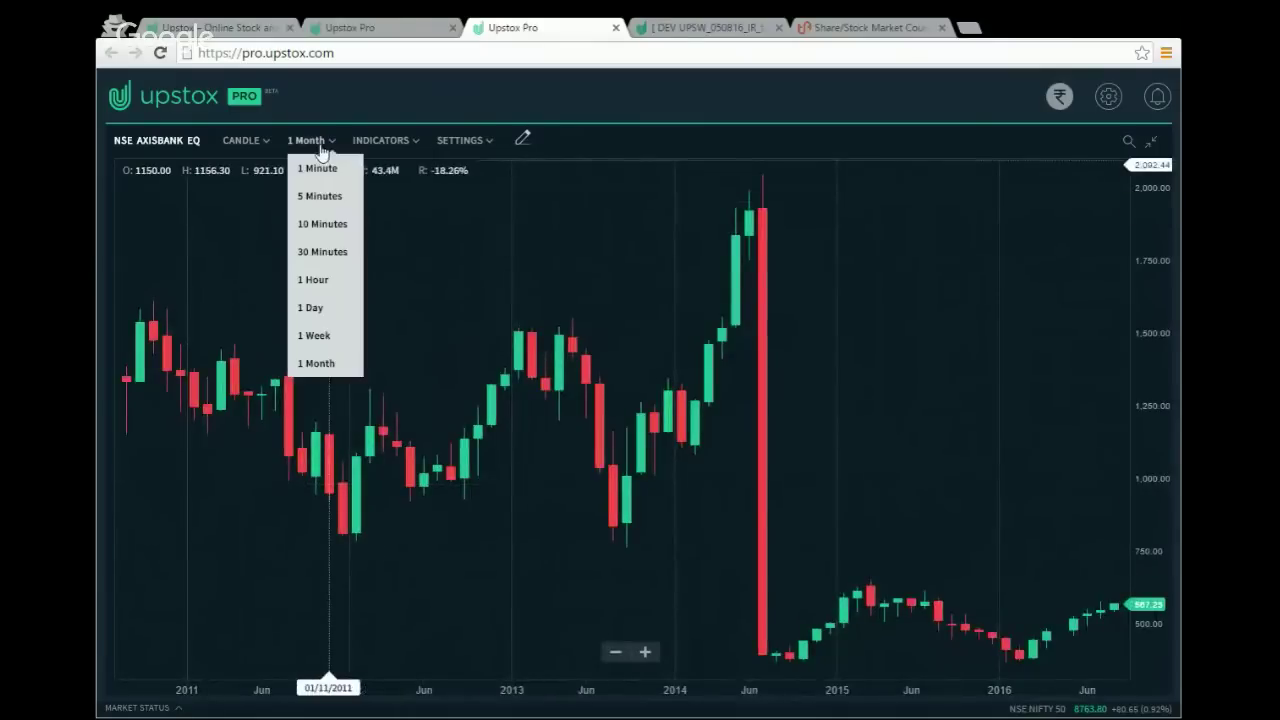
pyautogui.click(333, 322)
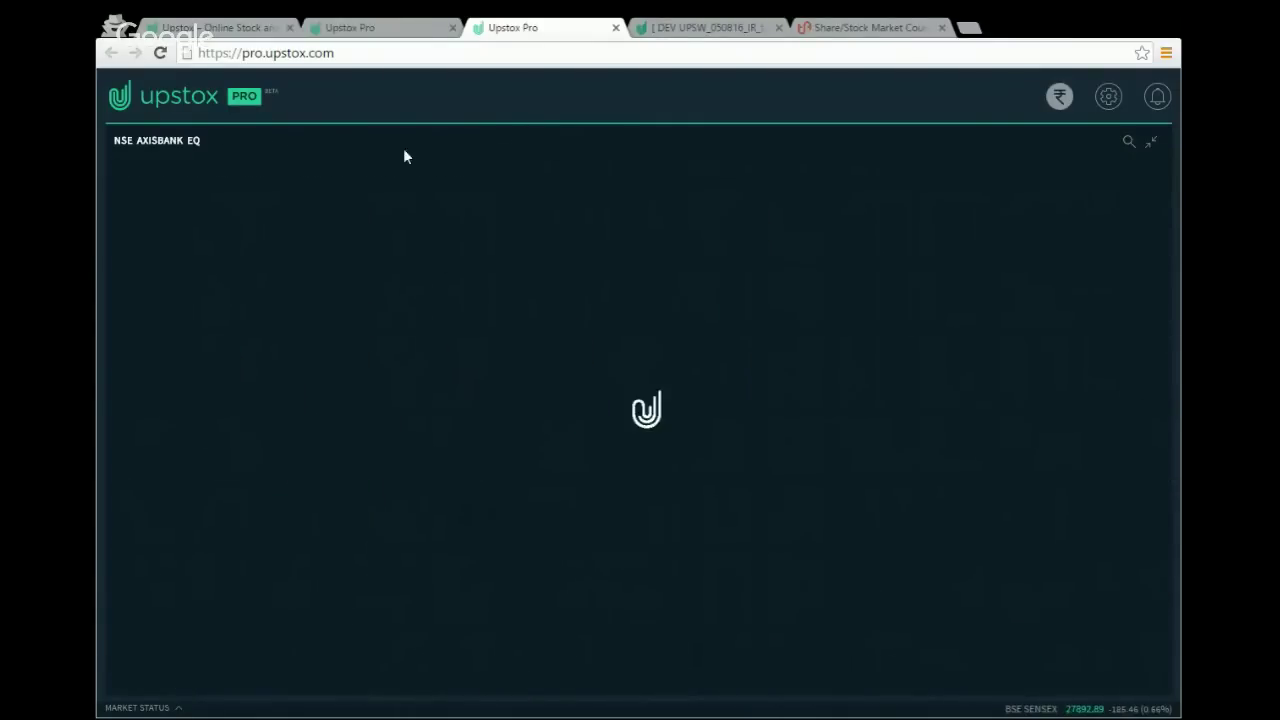
# - Return to 1 Minute candles, browse the morning session, then jump to the latest candles
pyautogui.click(308, 150)
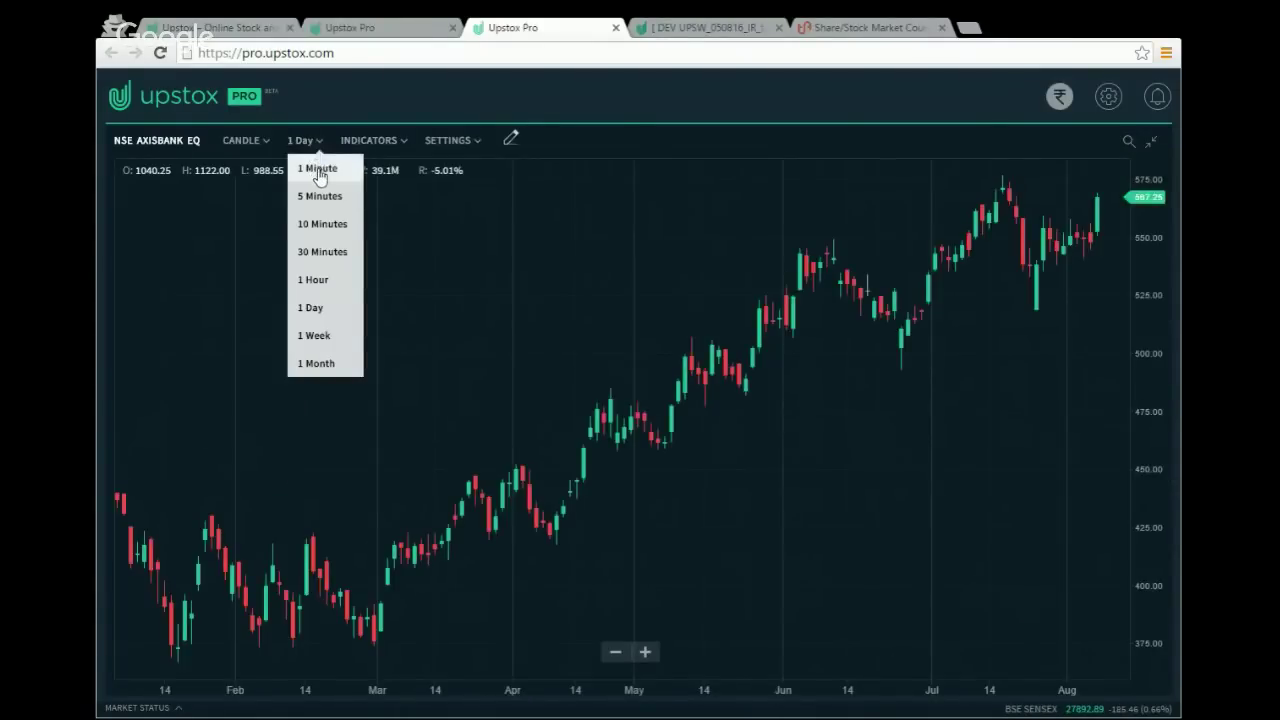
pyautogui.click(318, 170)
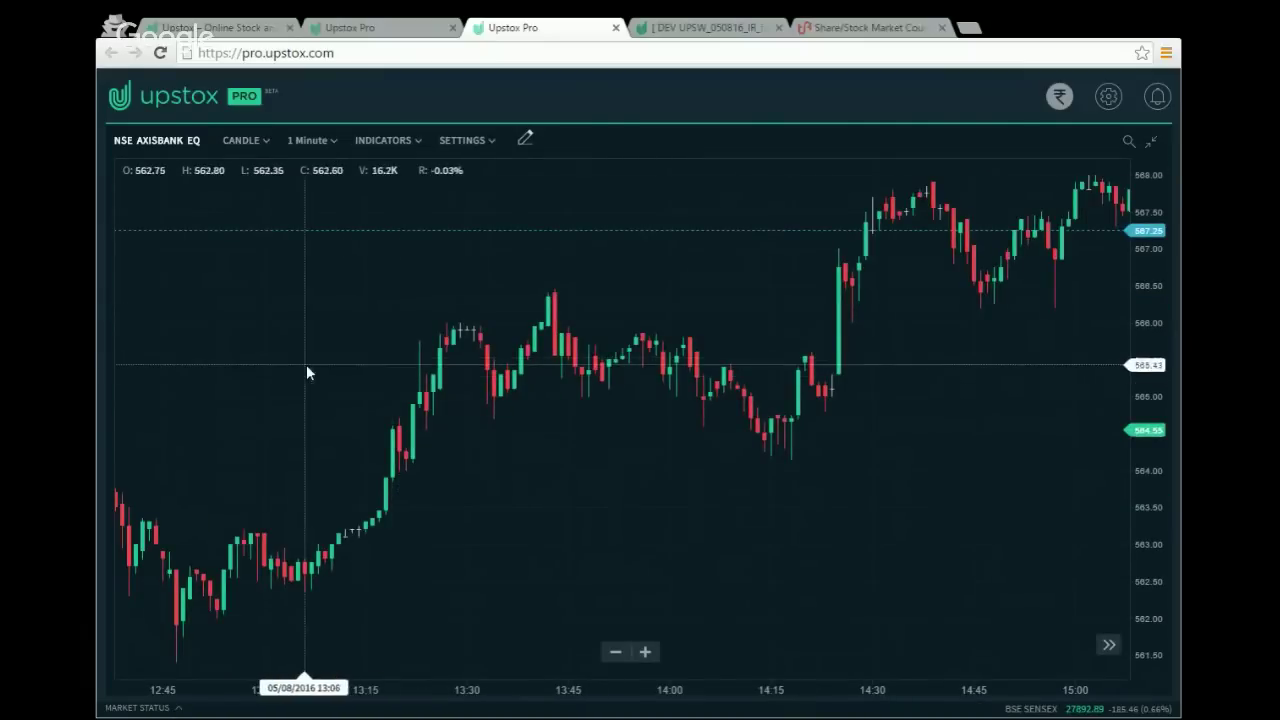
pyautogui.moveTo(306, 364); pyautogui.dragTo(440, 363)
pyautogui.moveTo(209, 371); pyautogui.dragTo(277, 371)
pyautogui.moveTo(654, 380); pyautogui.dragTo(474, 516)
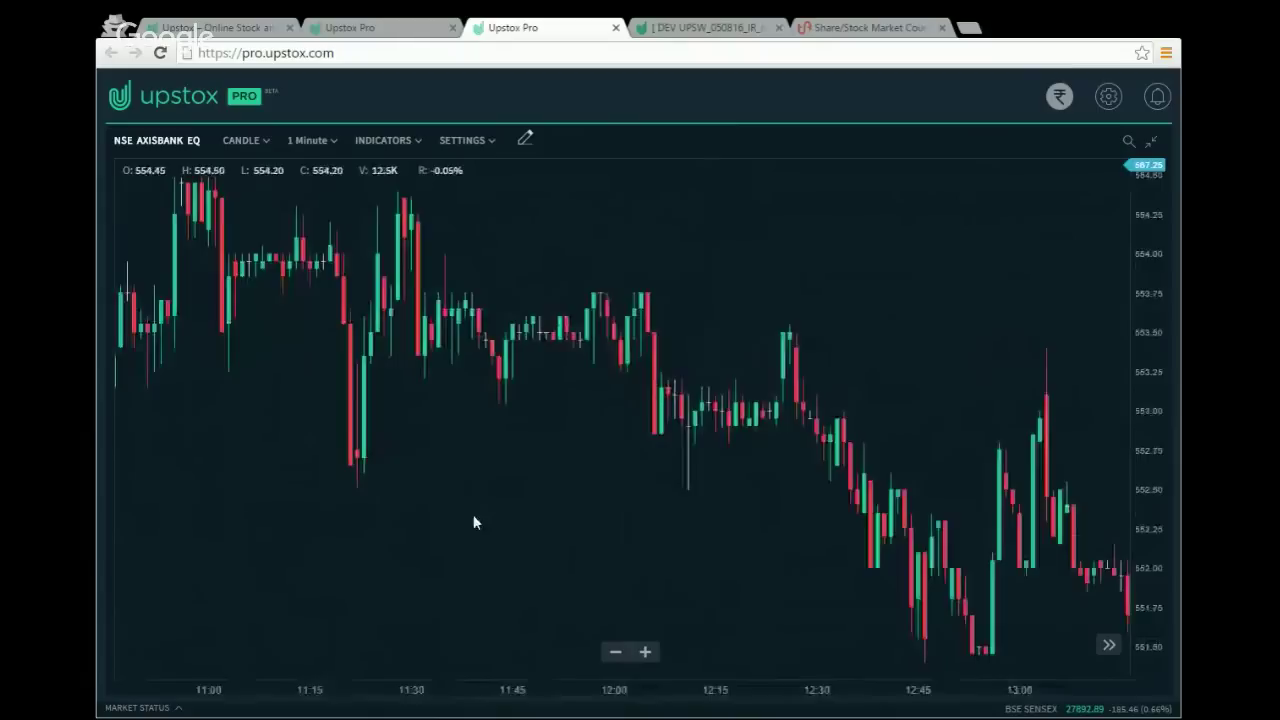
pyautogui.click(1108, 645)
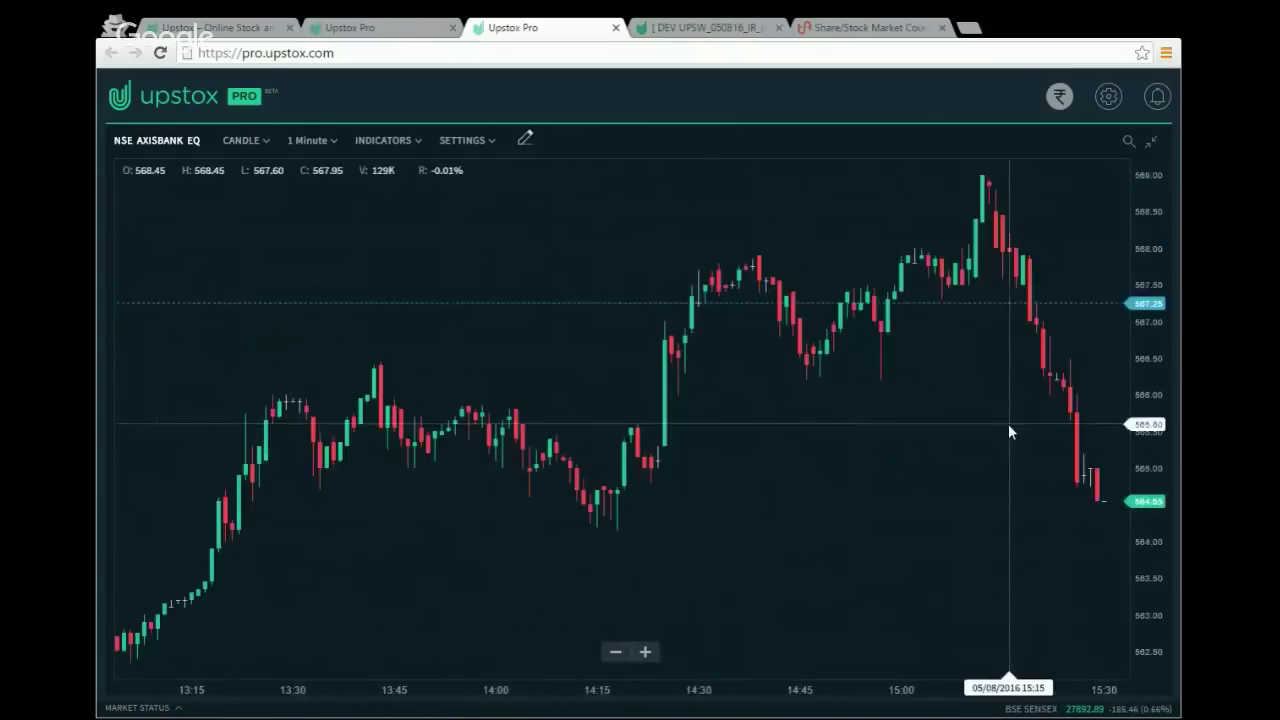
pyautogui.scroll(-3, 443, 414)
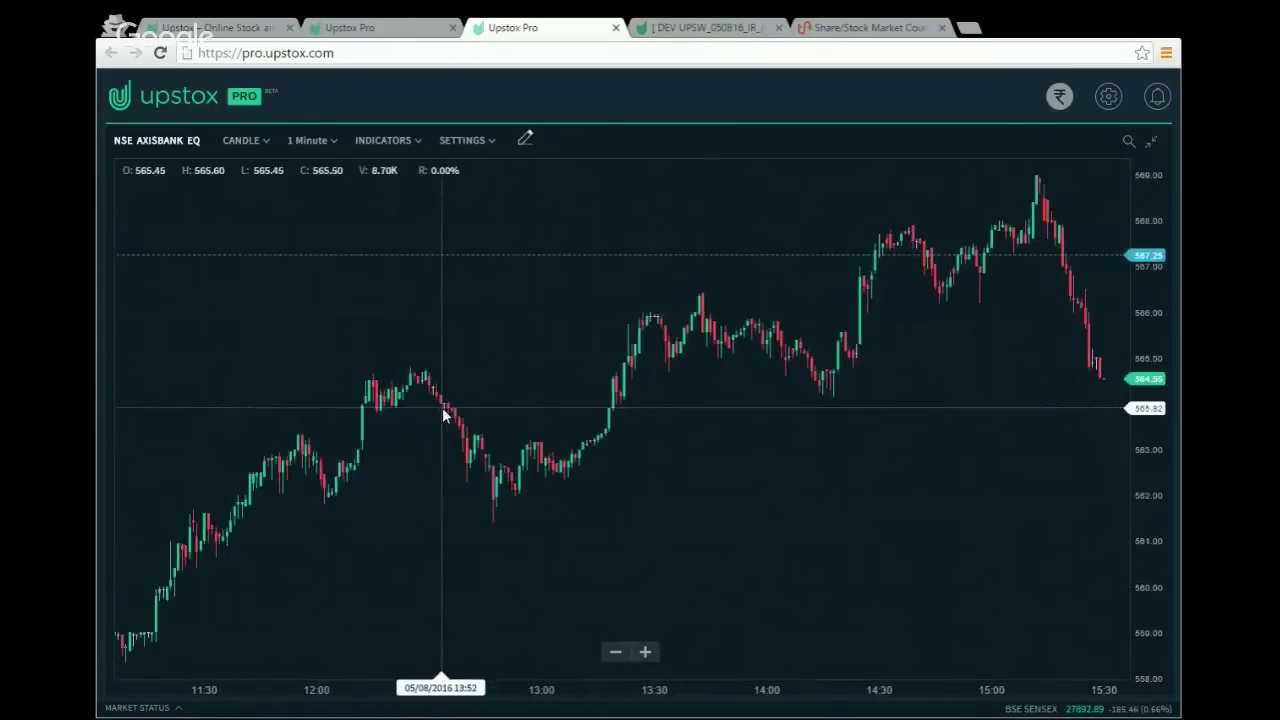
pyautogui.scroll(-4, 442, 407)
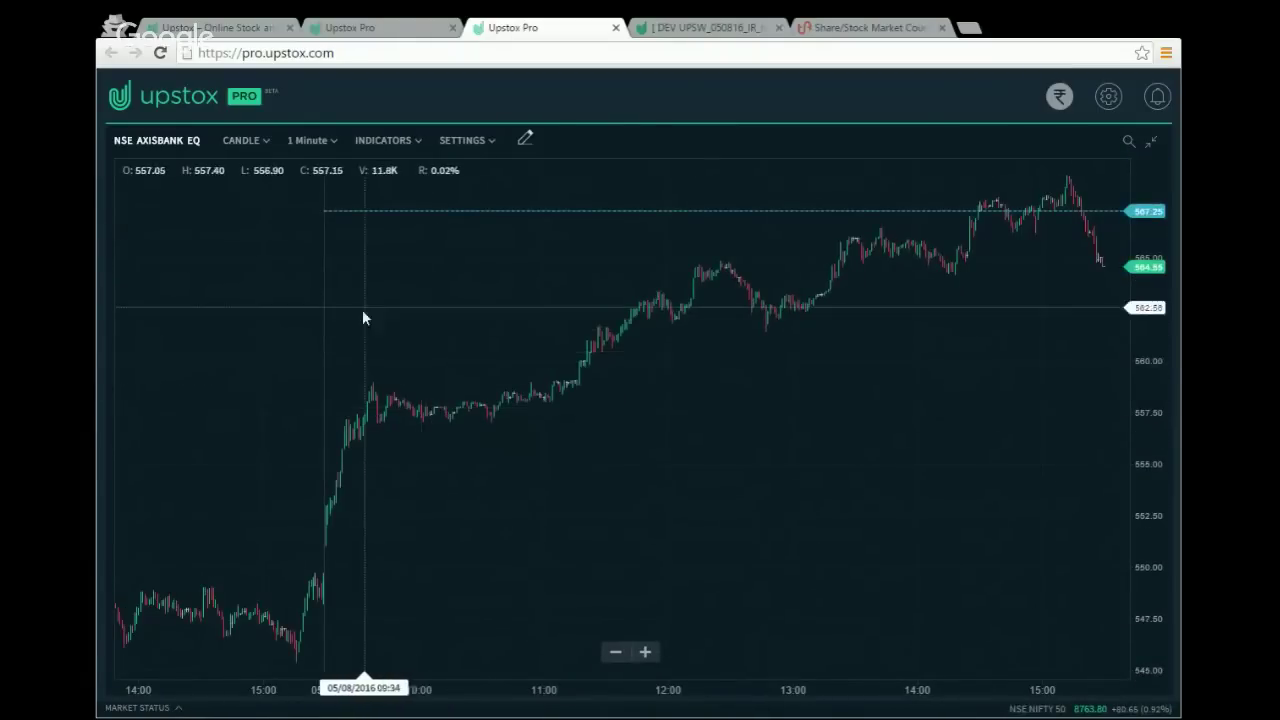
pyautogui.scroll(3, 472, 355)
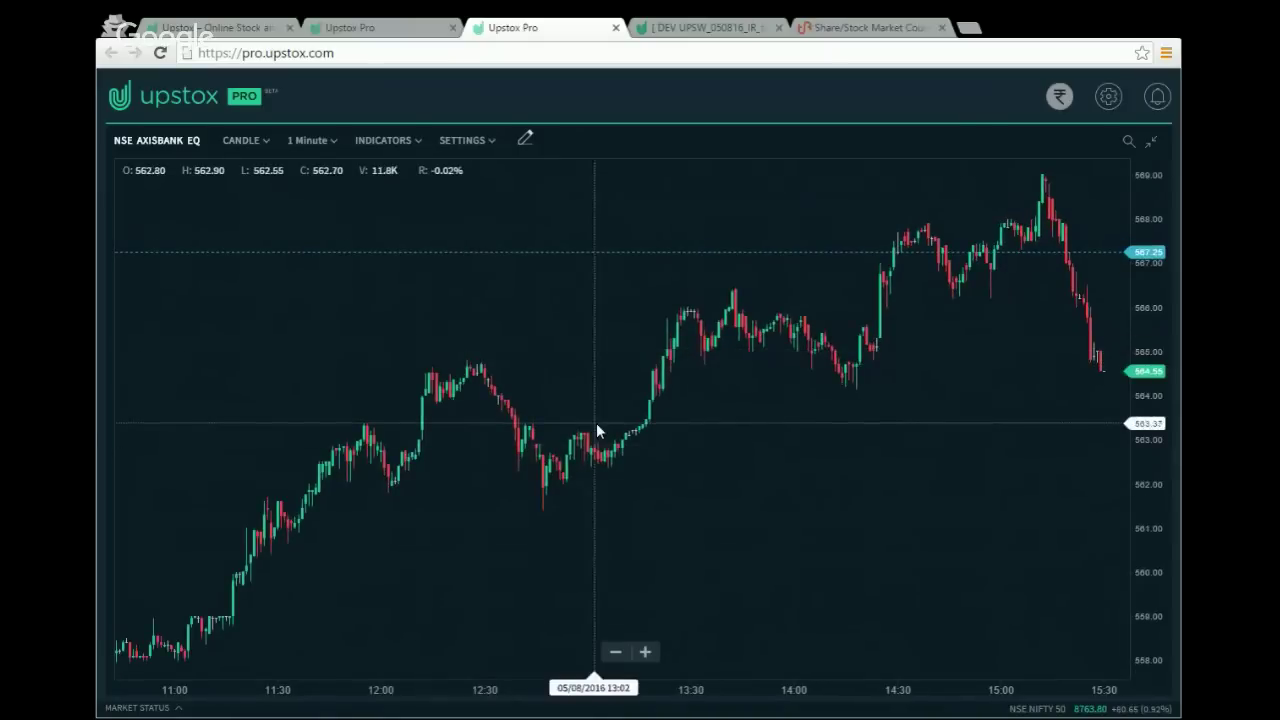
# - Leave the interval at 1 Minute and bring up the INDICATORS list
pyautogui.click(334, 142)
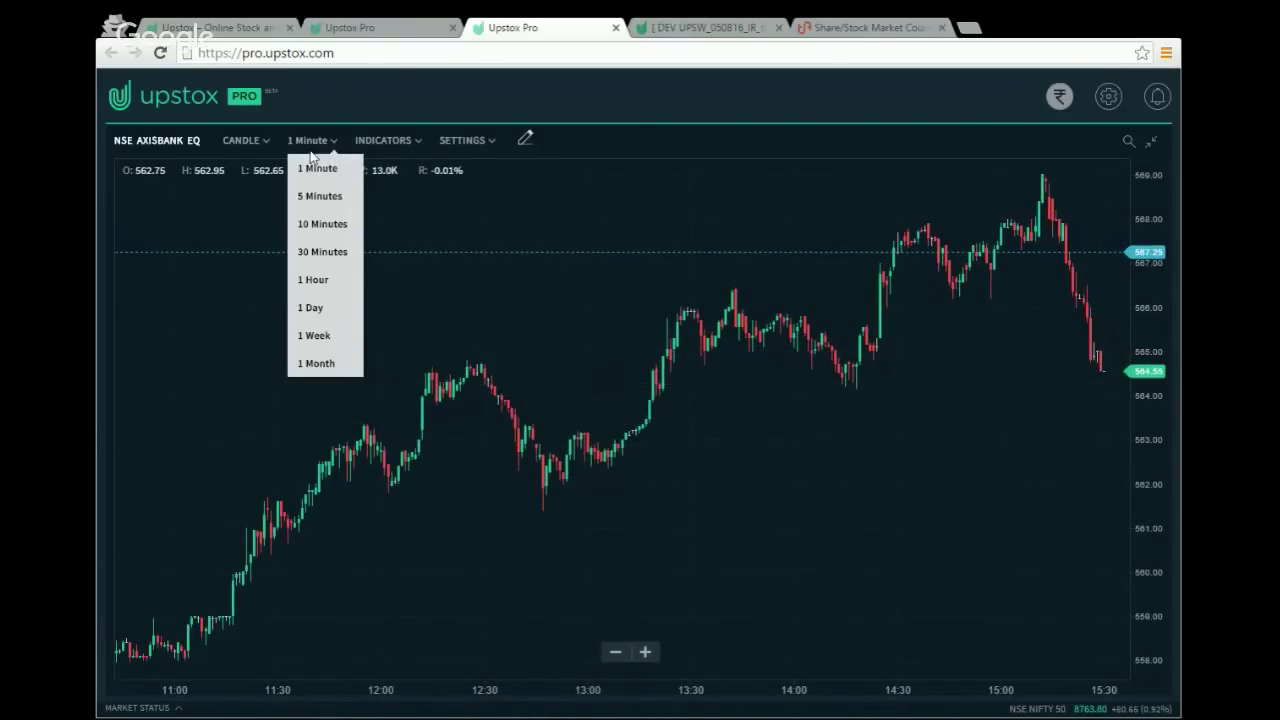
pyautogui.click(315, 145)
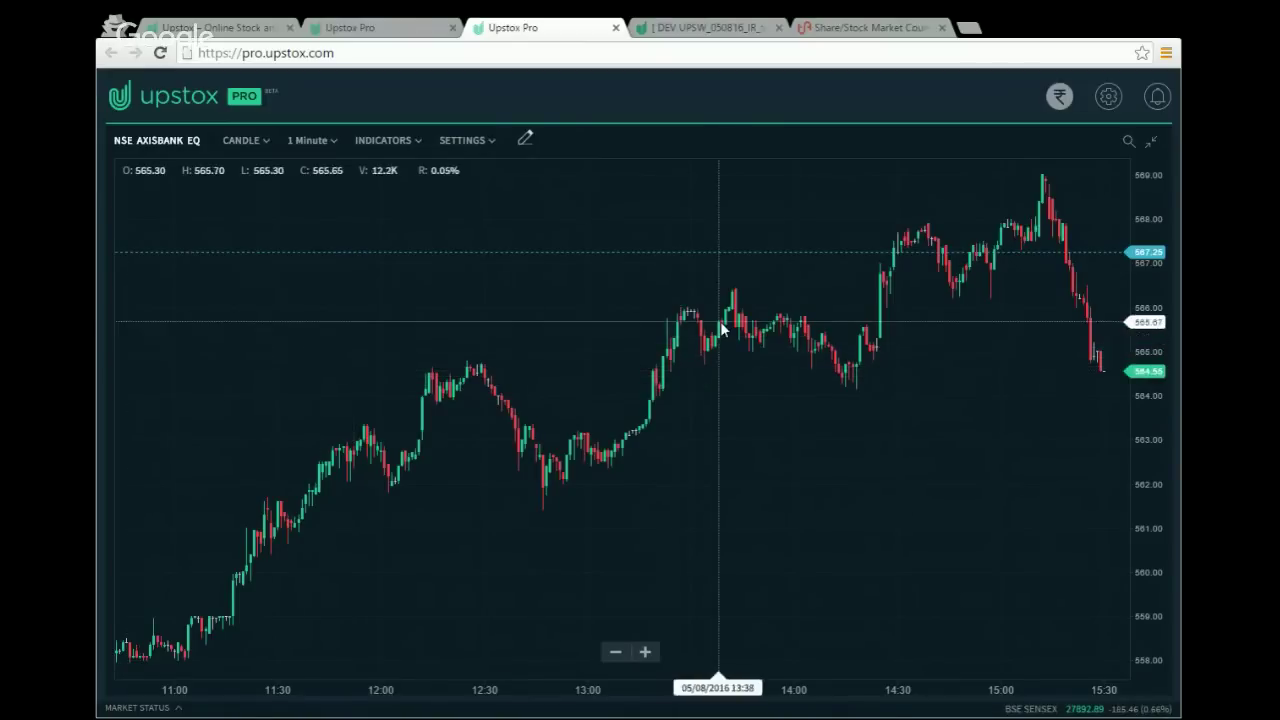
pyautogui.click(397, 145)
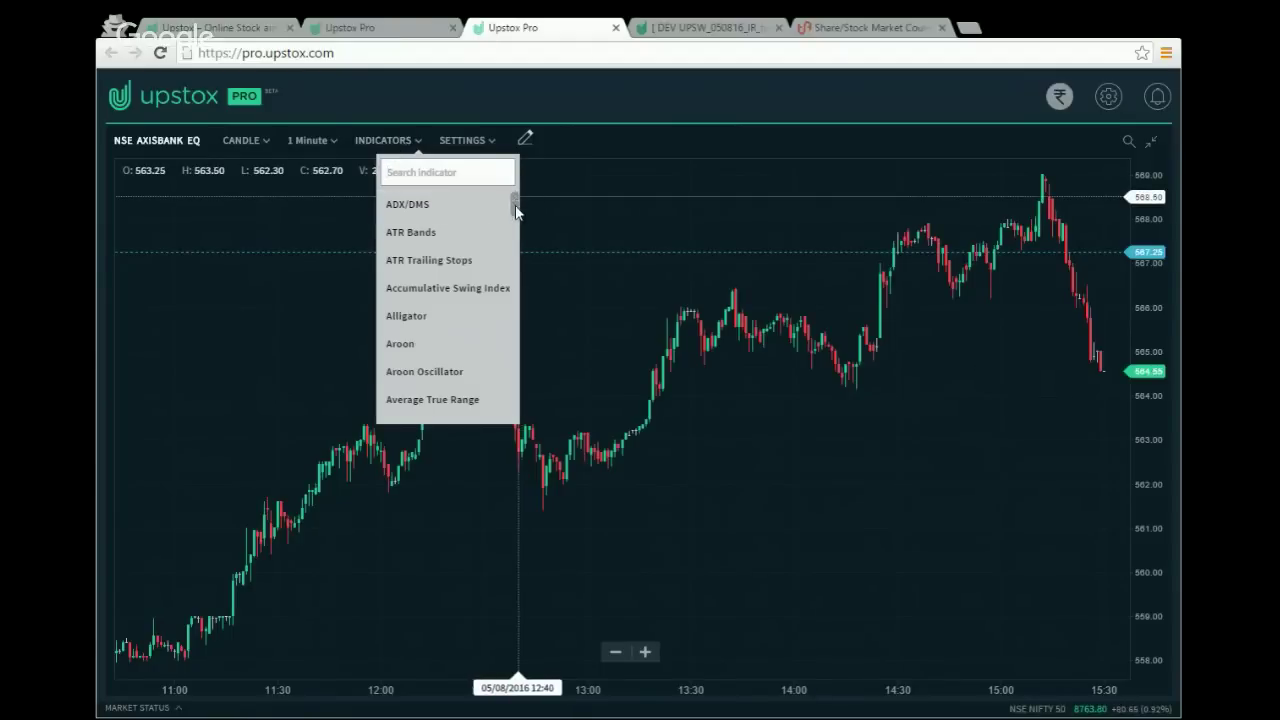
# - Search 'bolli' and add Bollinger Bands to the chart without channel fill
pyautogui.moveTo(516, 210)
pyautogui.mouseDown()
pyautogui.moveTo(522, 423)
pyautogui.moveTo(494, 197)
pyautogui.mouseUp()
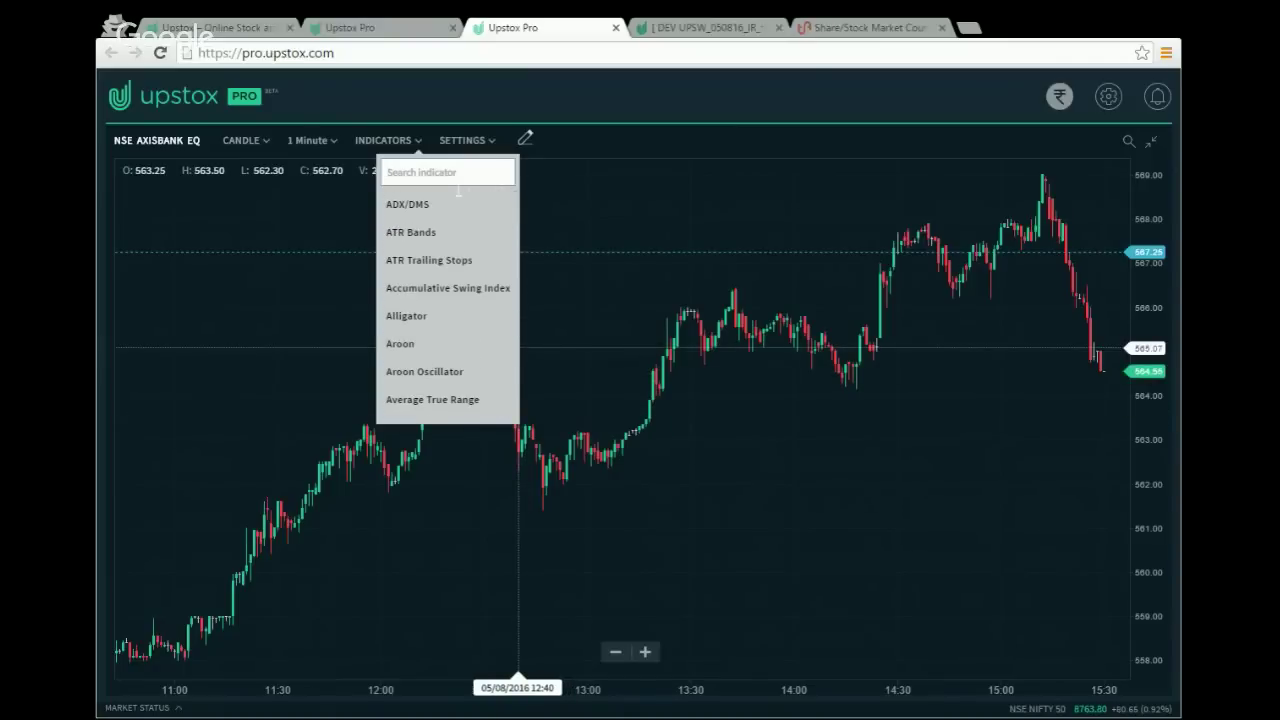
pyautogui.write('bolli')
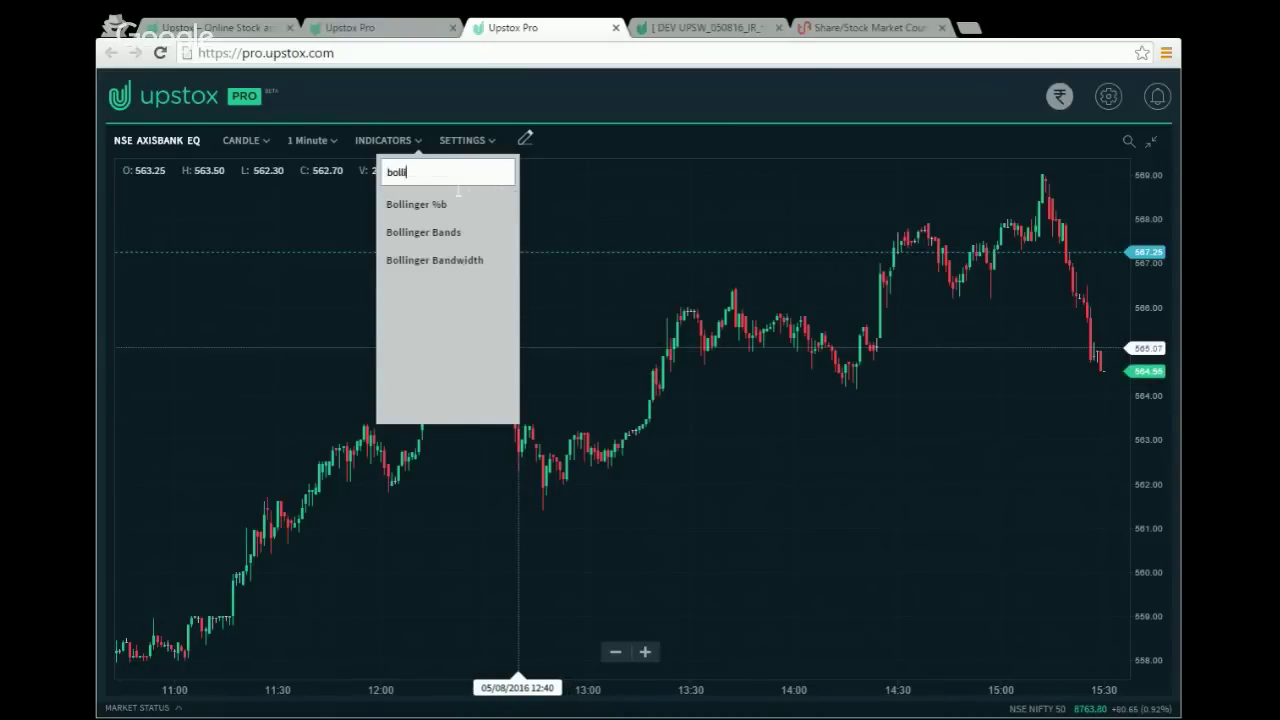
pyautogui.click(420, 236)
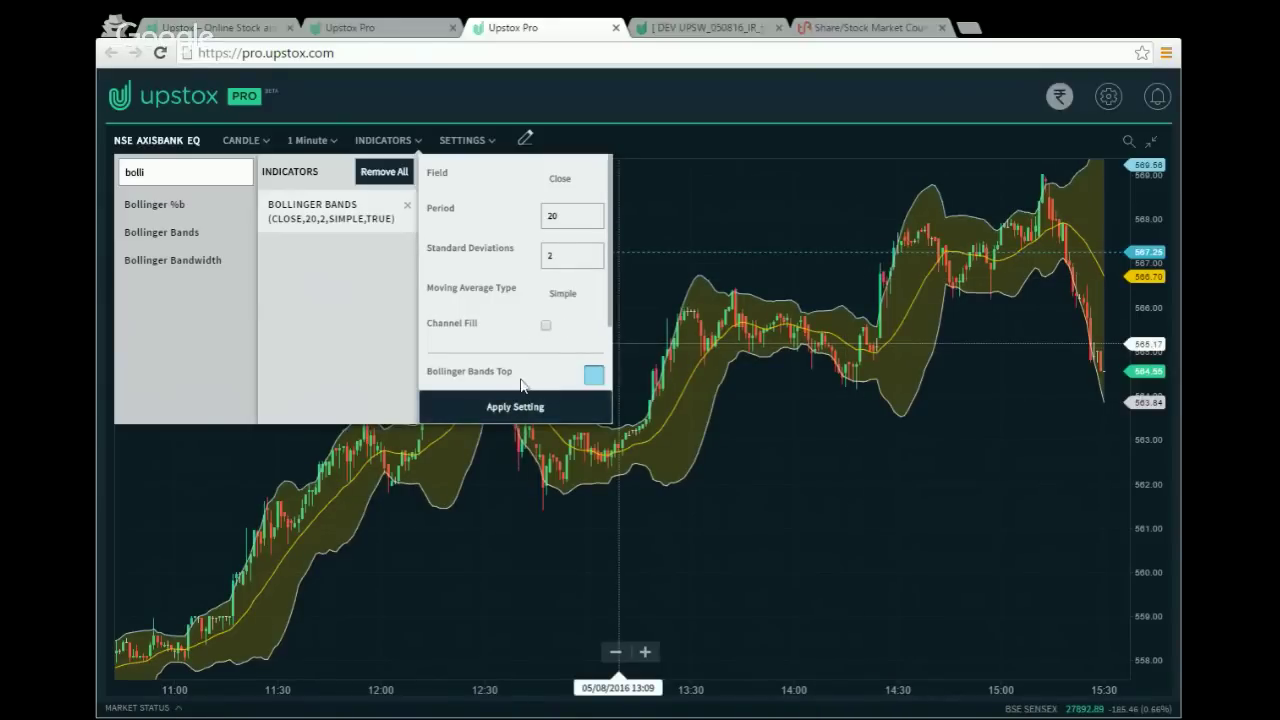
pyautogui.click(592, 408)
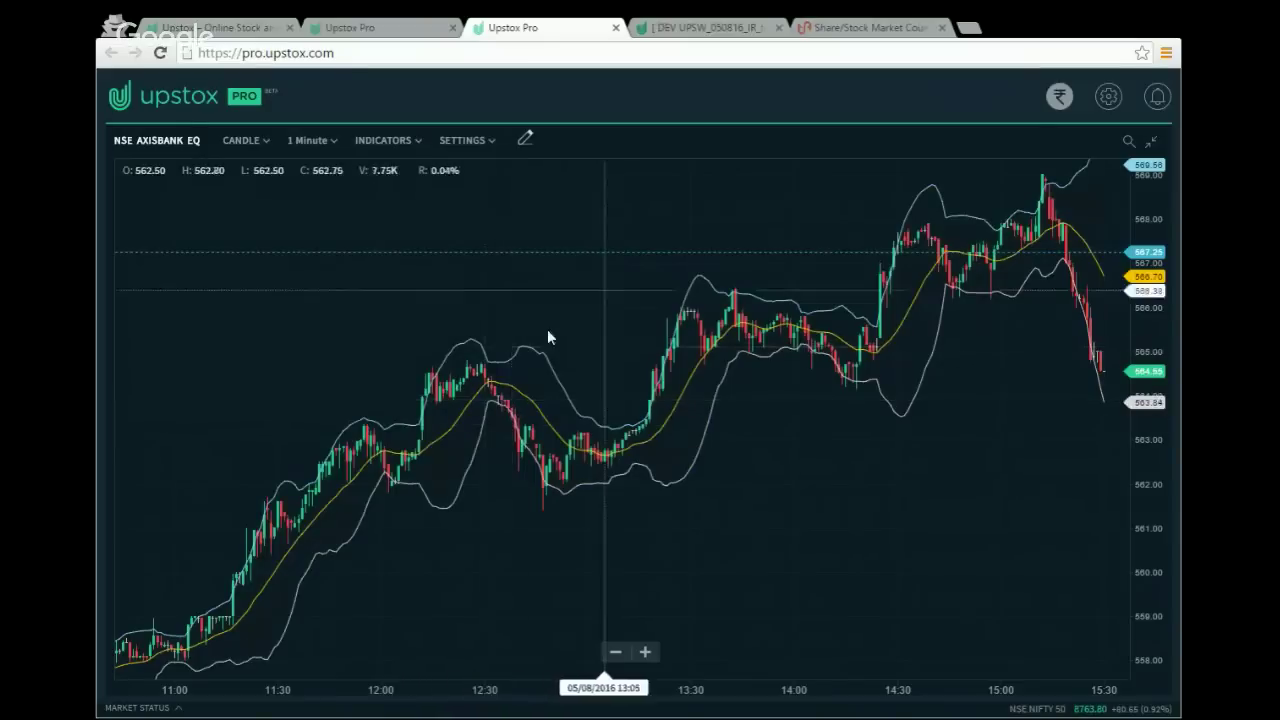
# - Change the Bollinger Bands period to 50, then pan back to earlier trading days
pyautogui.click(397, 146)
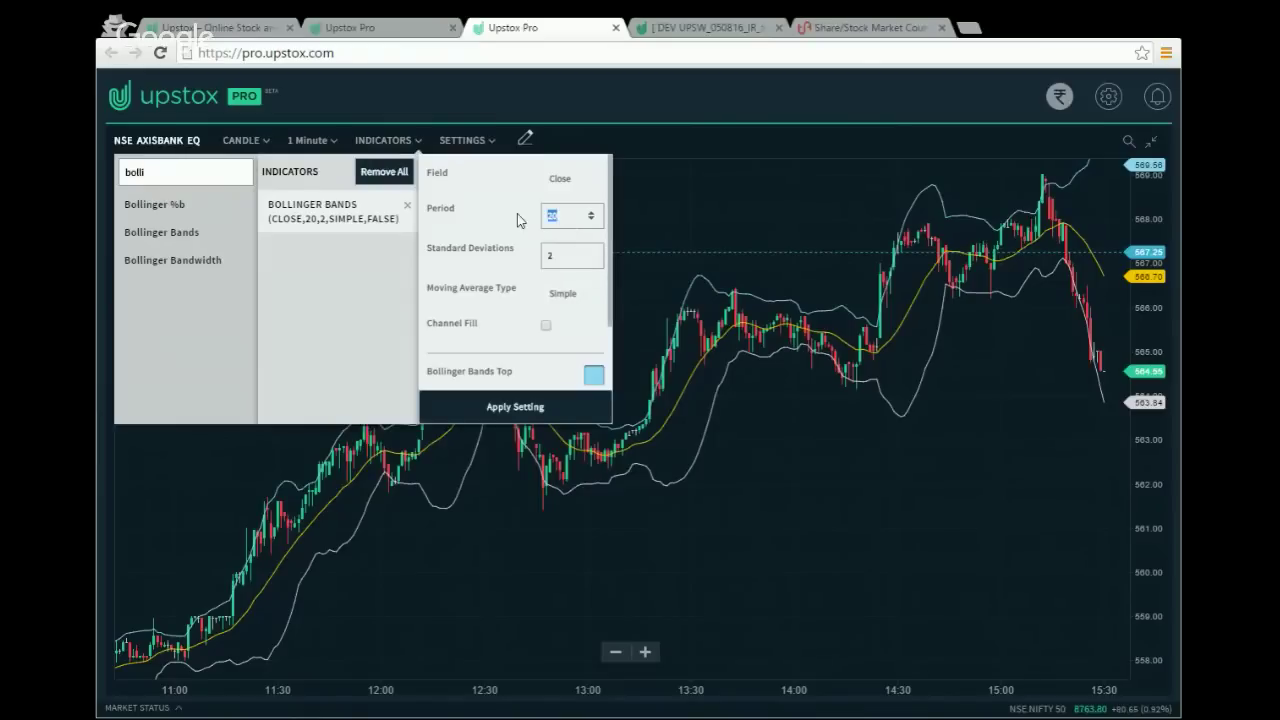
pyautogui.write('50')
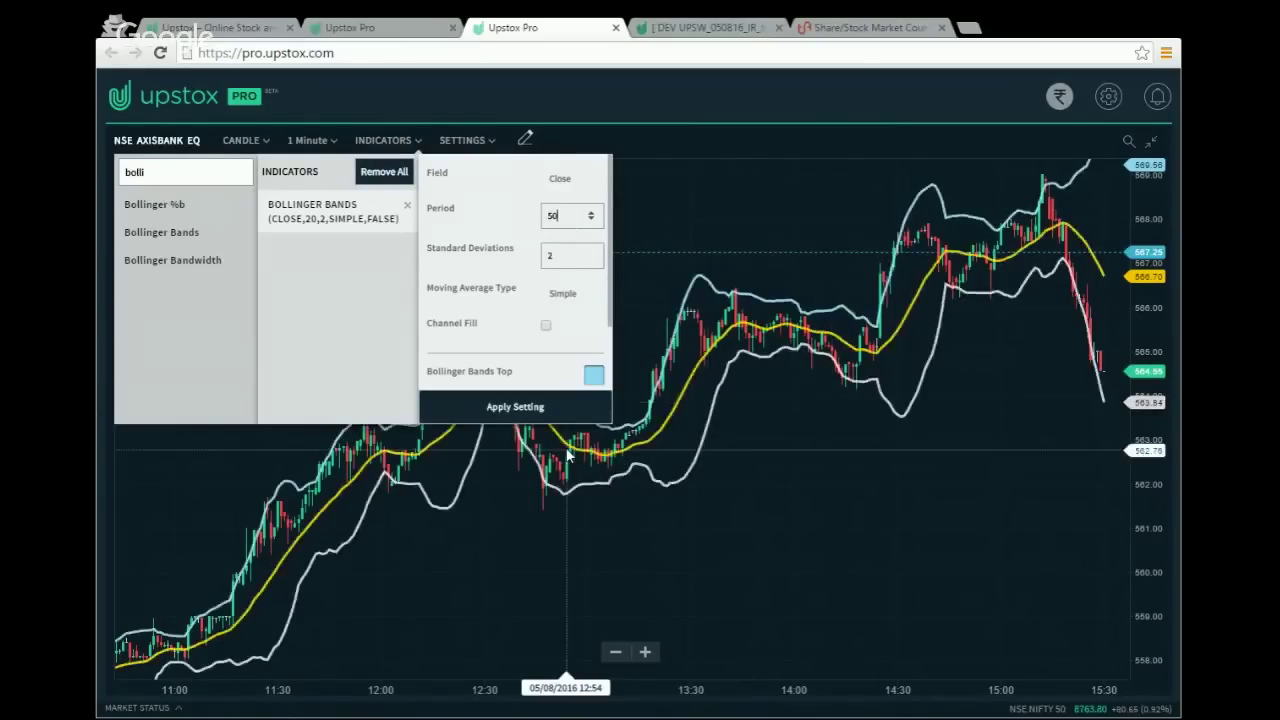
pyautogui.click(552, 406)
pyautogui.scroll(-3, 671, 440)
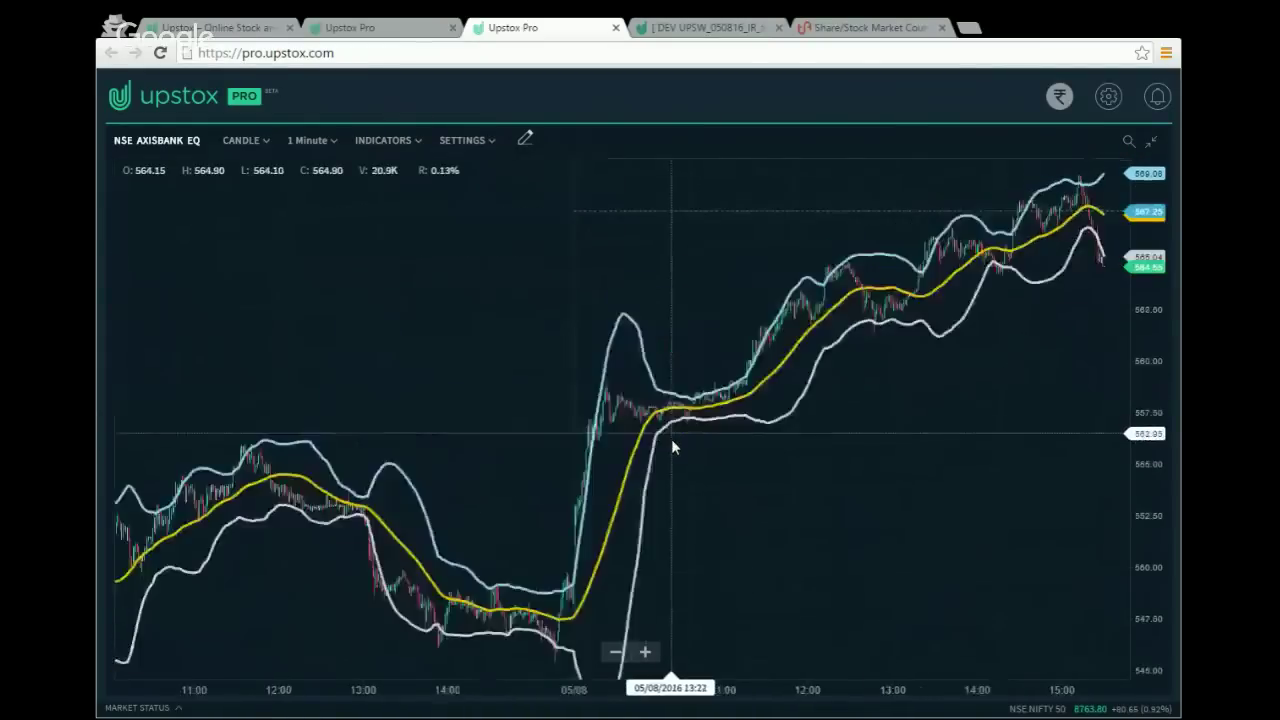
pyautogui.scroll(-2, 671, 447)
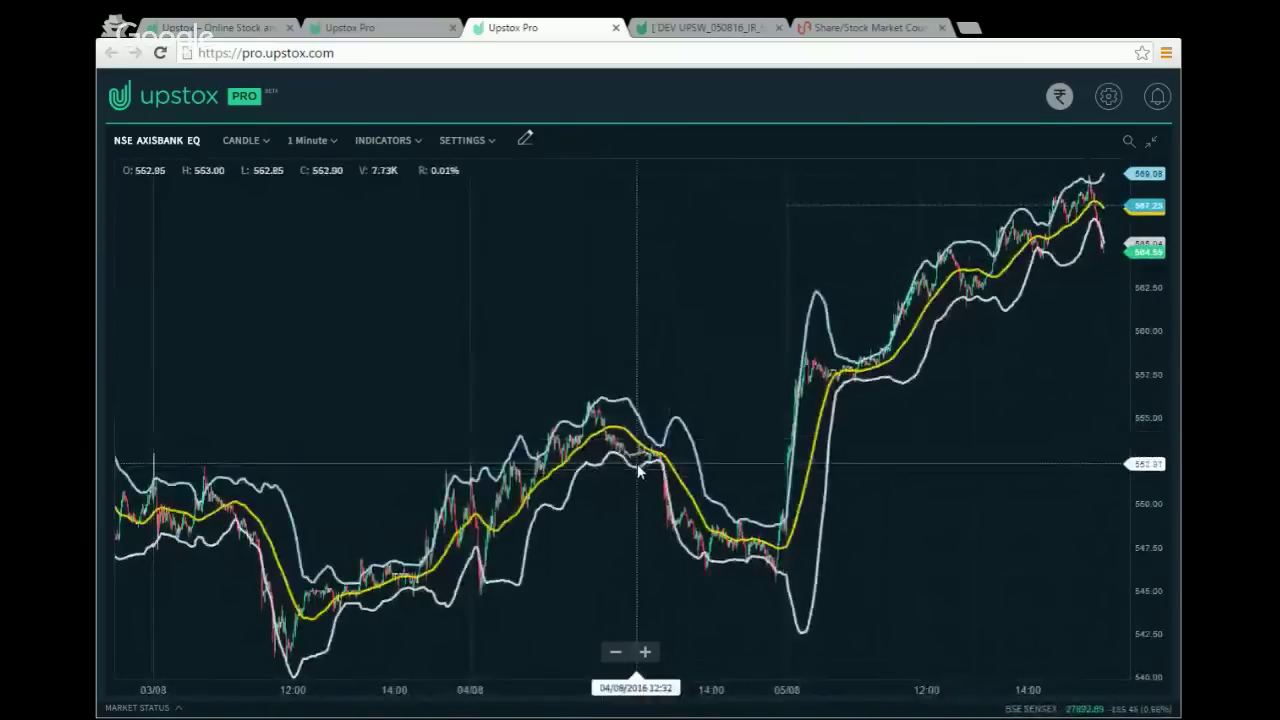
pyautogui.moveTo(640, 470); pyautogui.dragTo(747, 455)
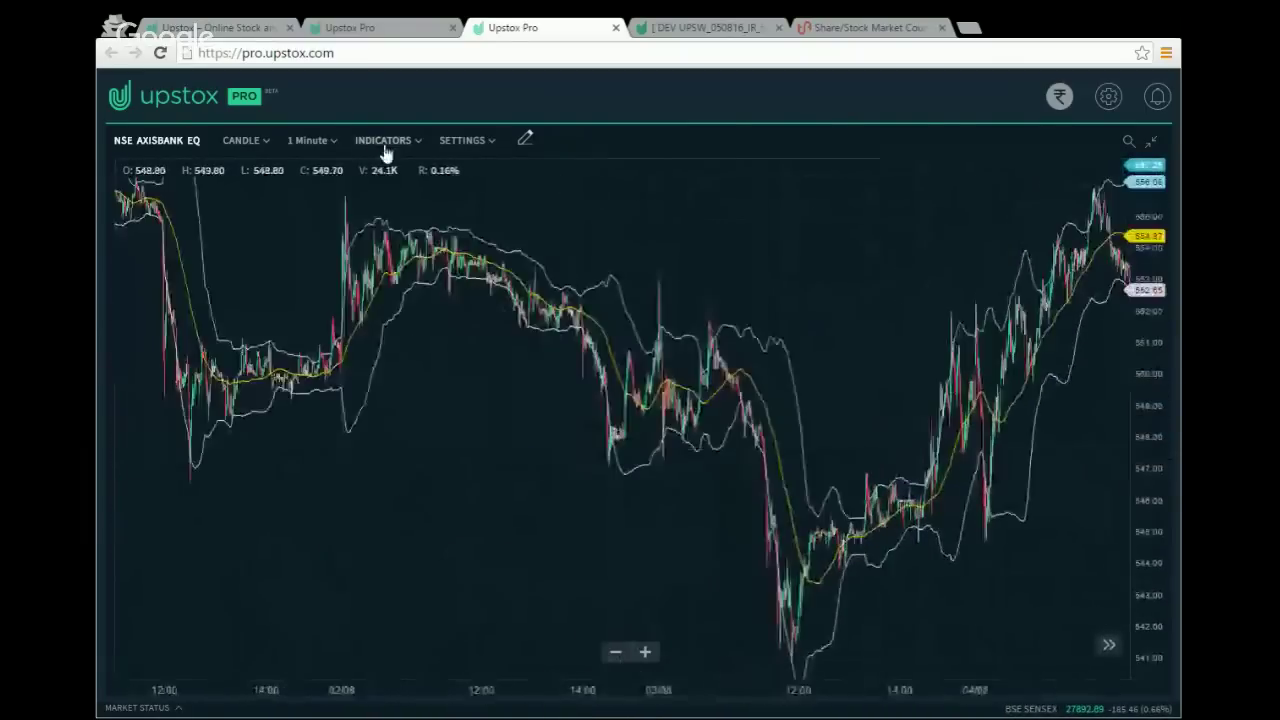
# - Search 'macd' among the indicators and add a MACD (12,26,9) pane below the AXISBANK chart
pyautogui.click(386, 151)
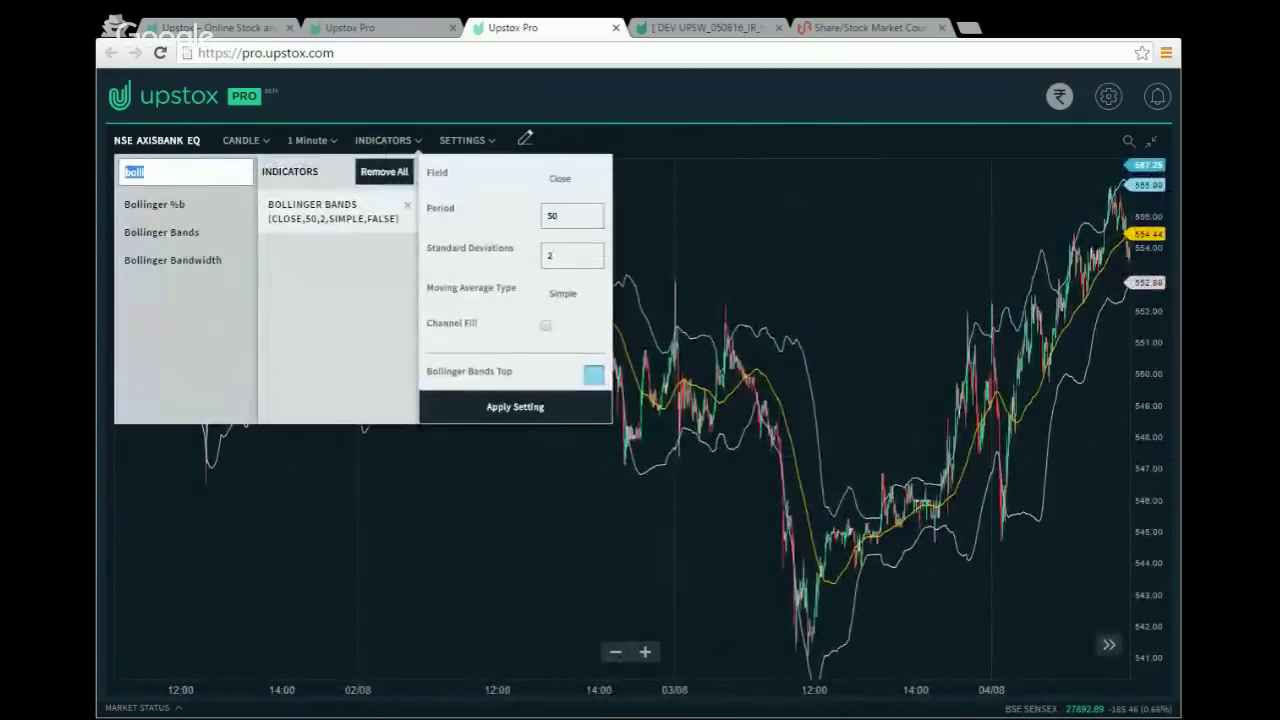
pyautogui.write('macd')
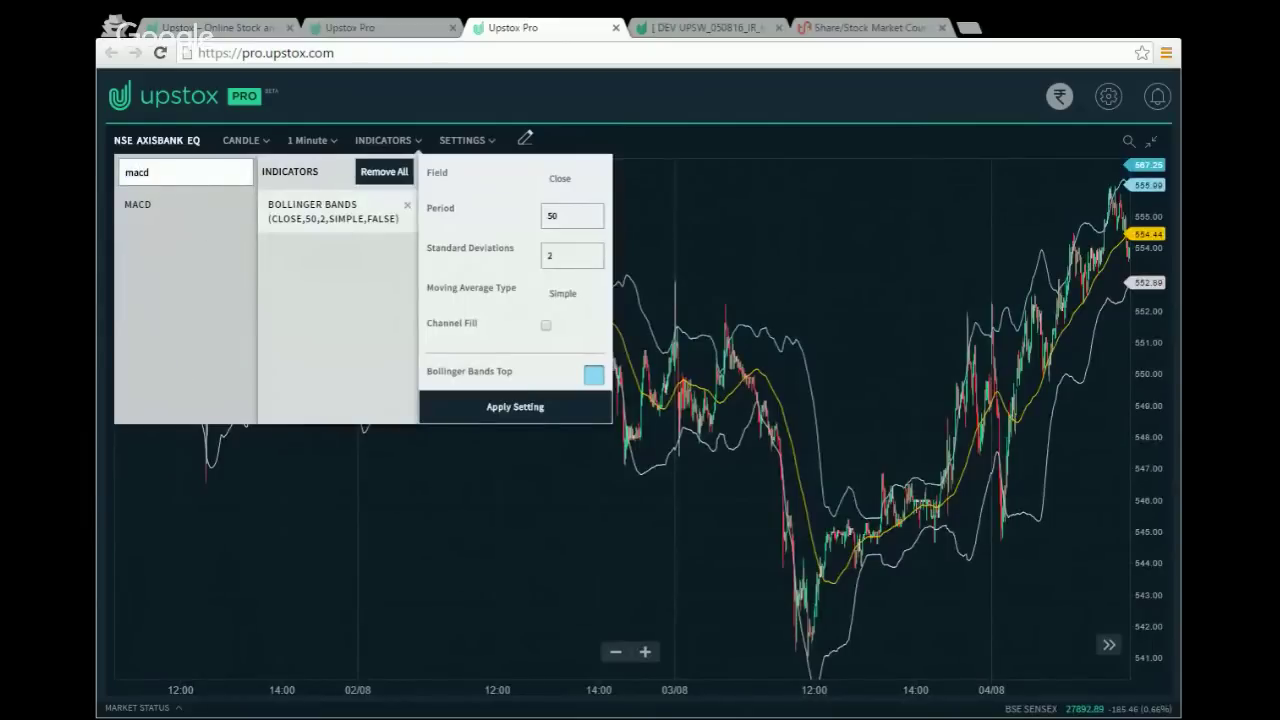
pyautogui.click(133, 206)
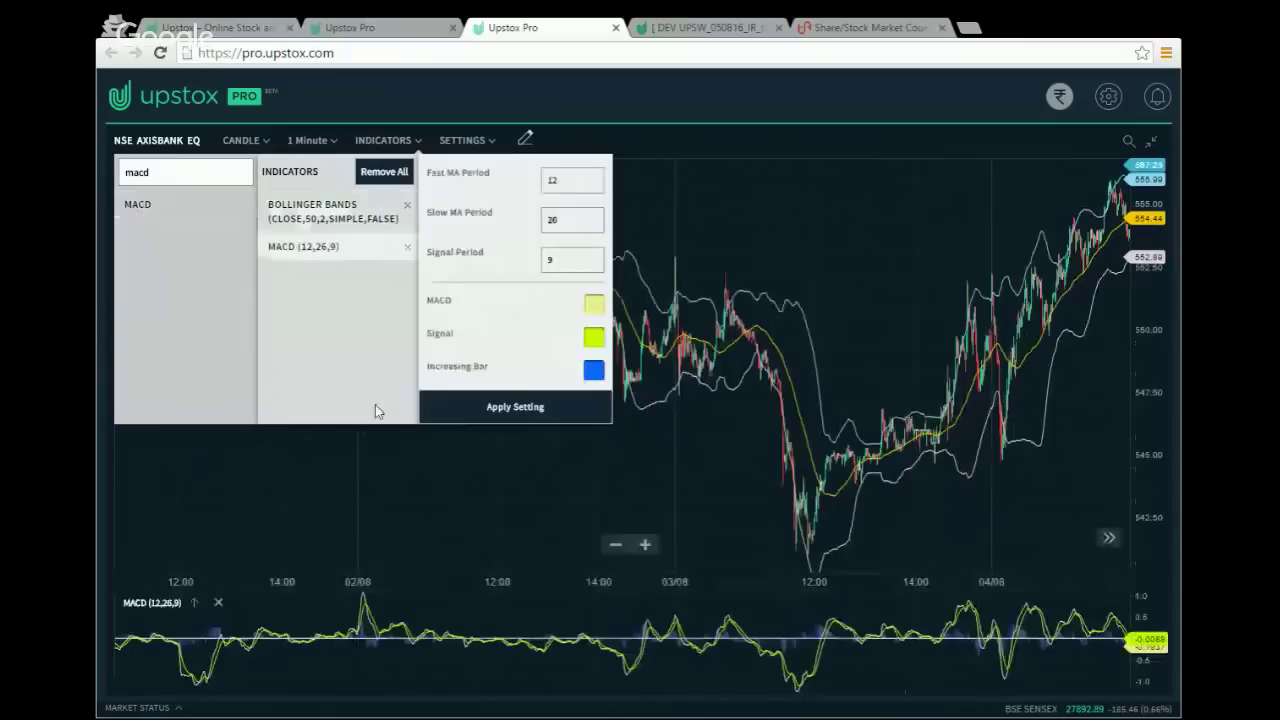
pyautogui.click(383, 140)
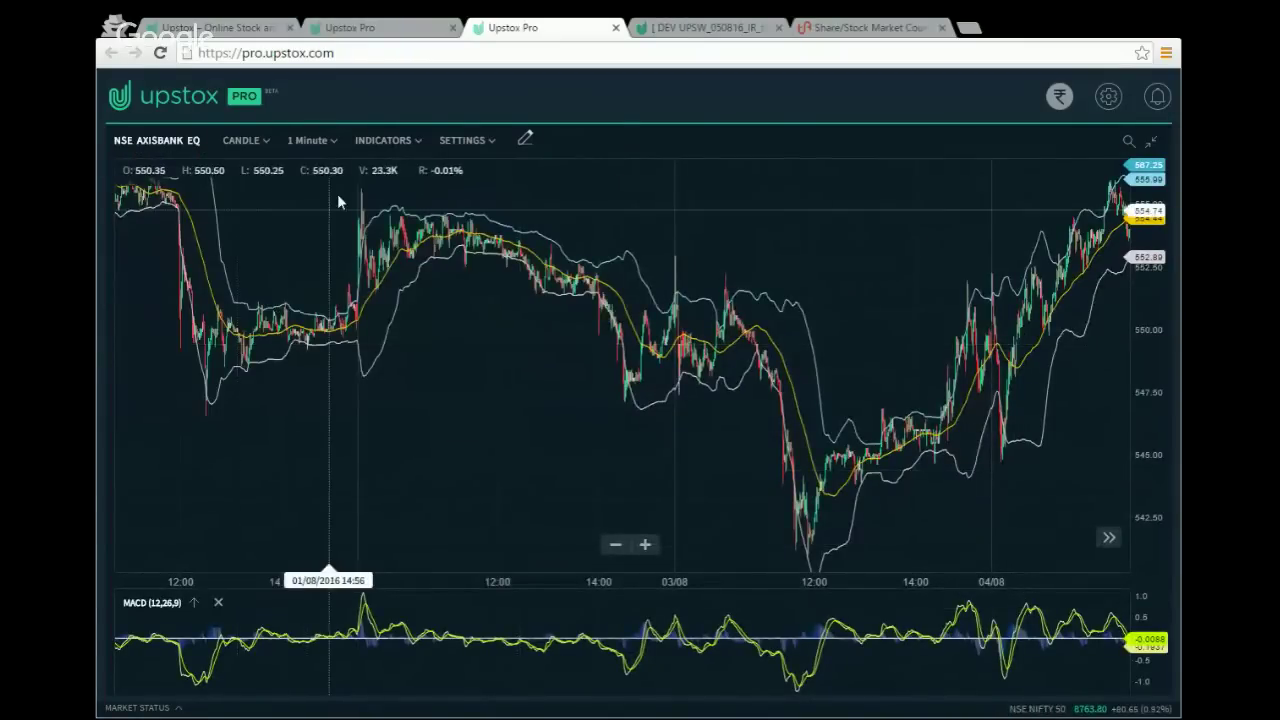
pyautogui.click(386, 146)
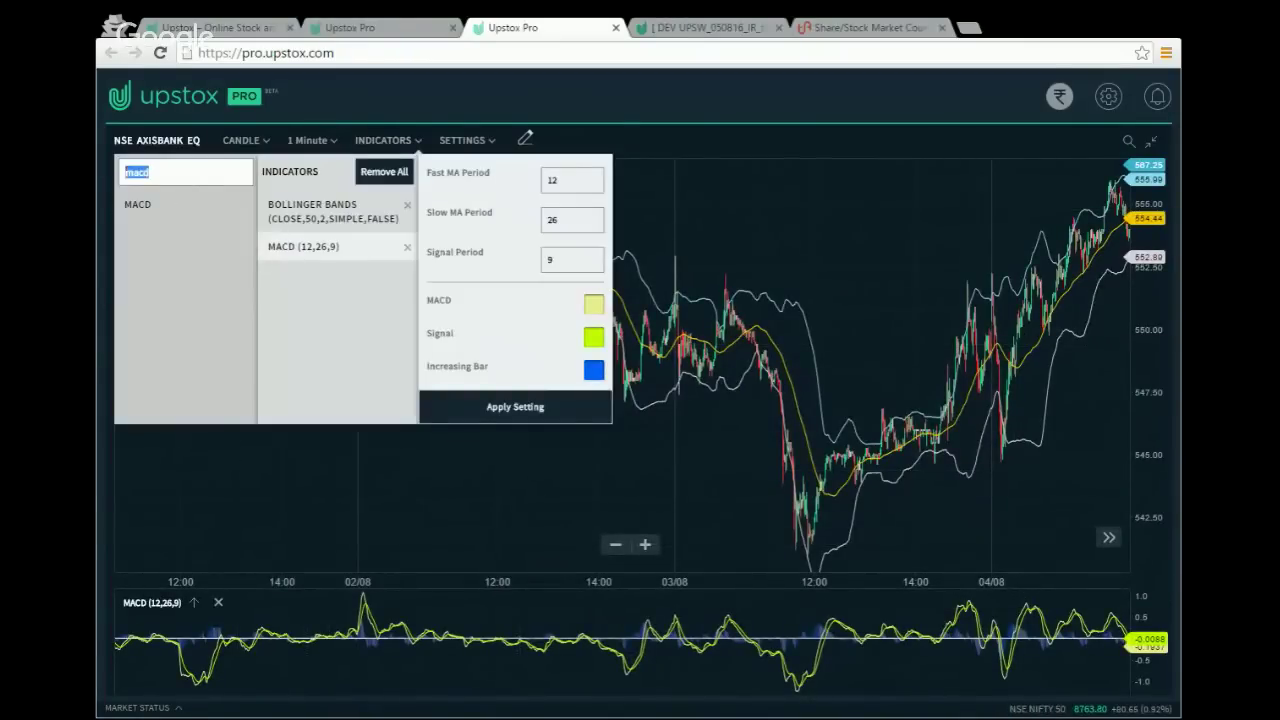
# - Search 'rsi' and add an RSI (14) pane with 80/20 zones below MACD
pyautogui.write('rsi')
pyautogui.click(170, 209)
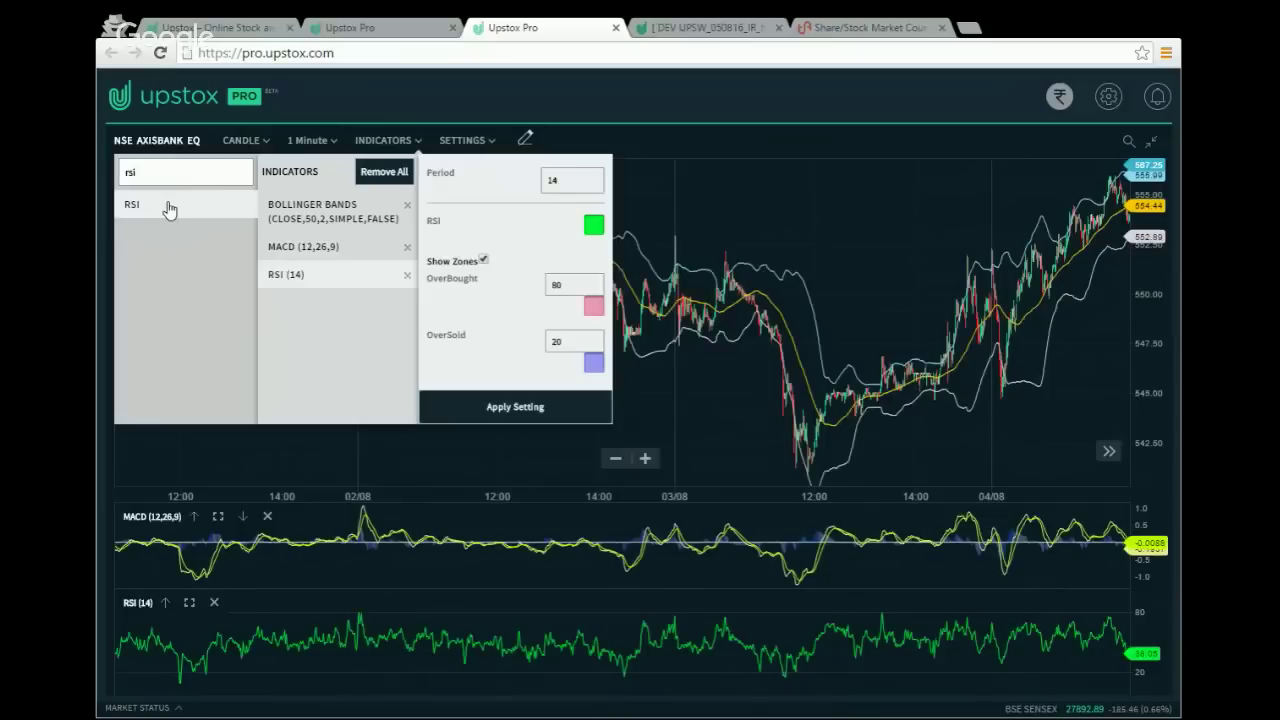
pyautogui.click(383, 140)
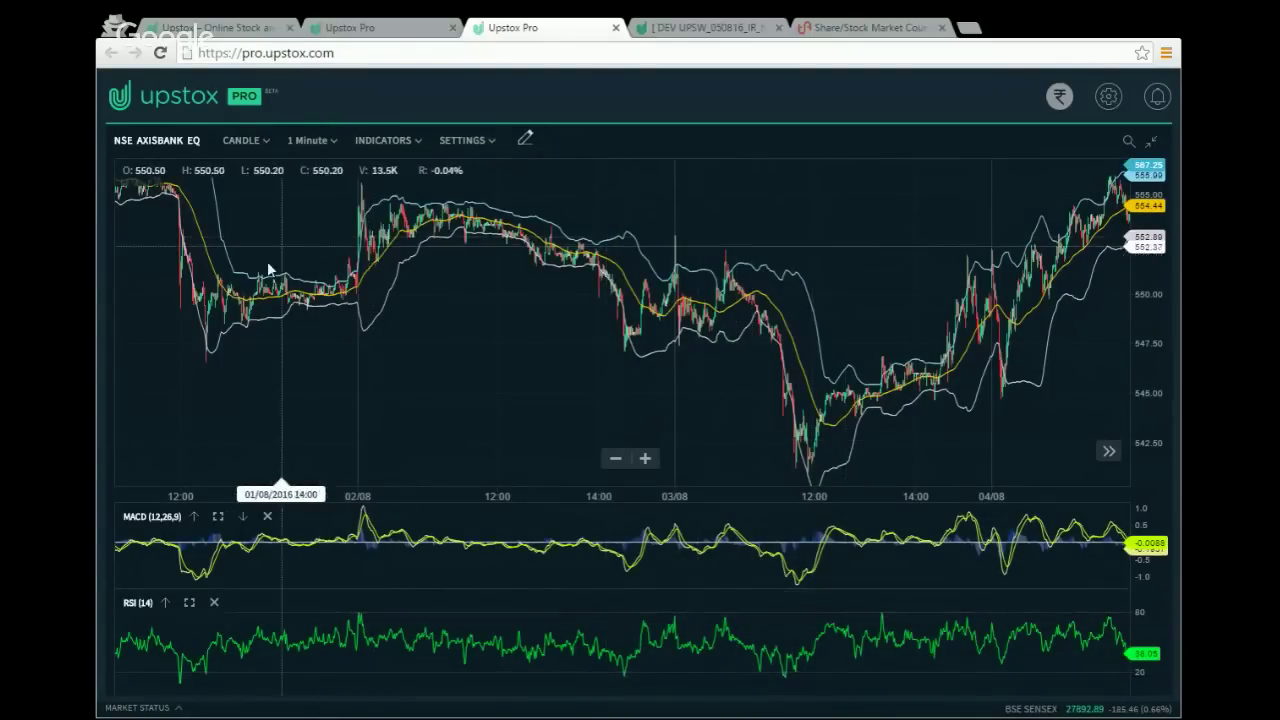
# - Move the RSI (14) pane up twice, past MACD to above the price chart
pyautogui.click(167, 604)
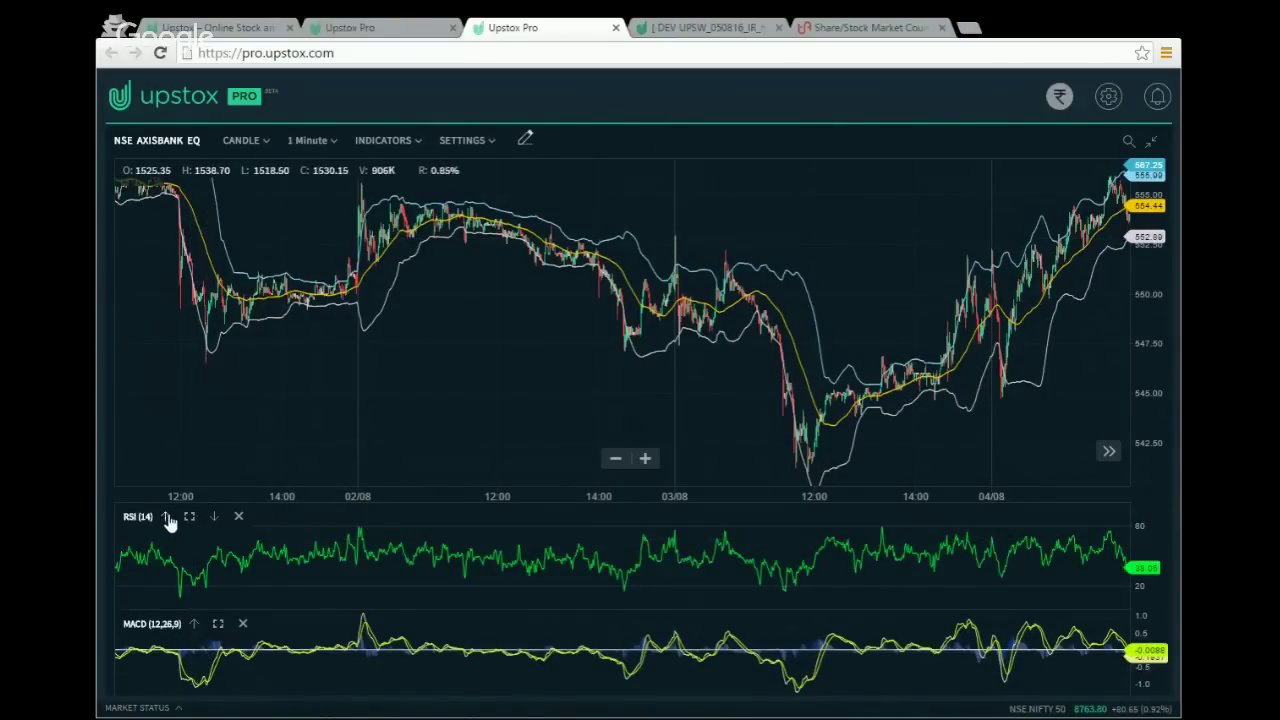
pyautogui.click(166, 517)
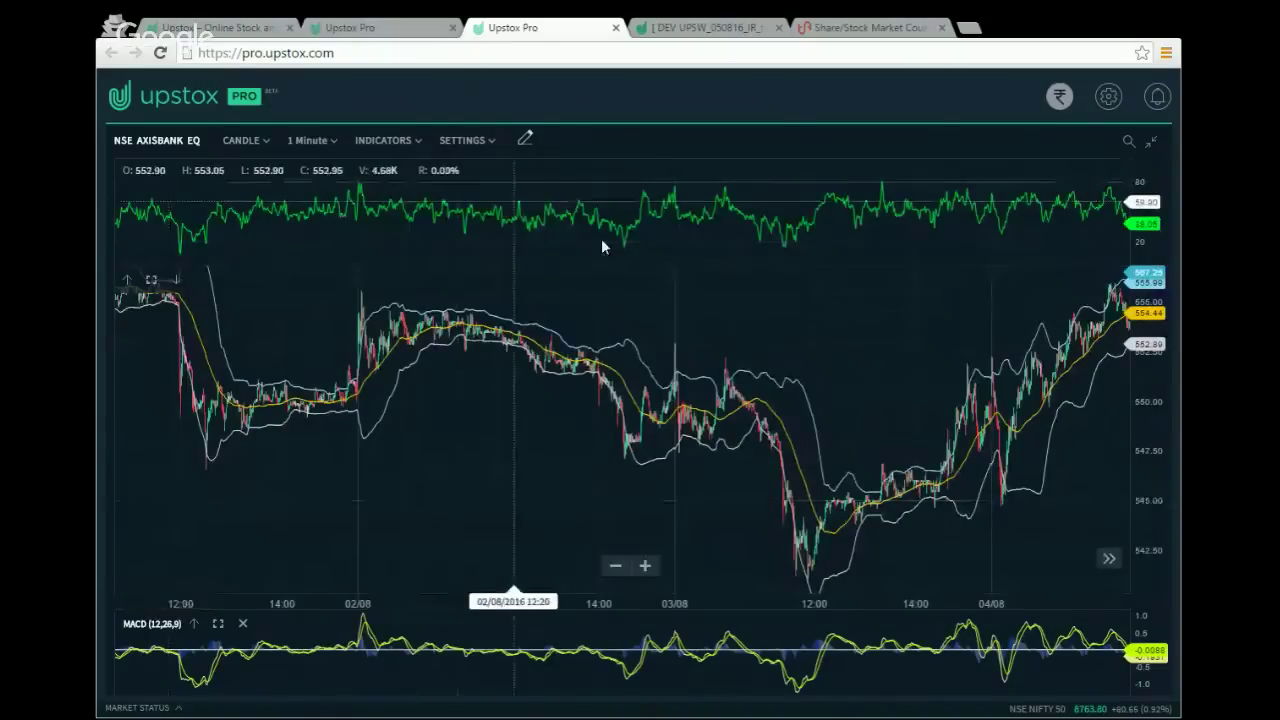
pyautogui.click(388, 148)
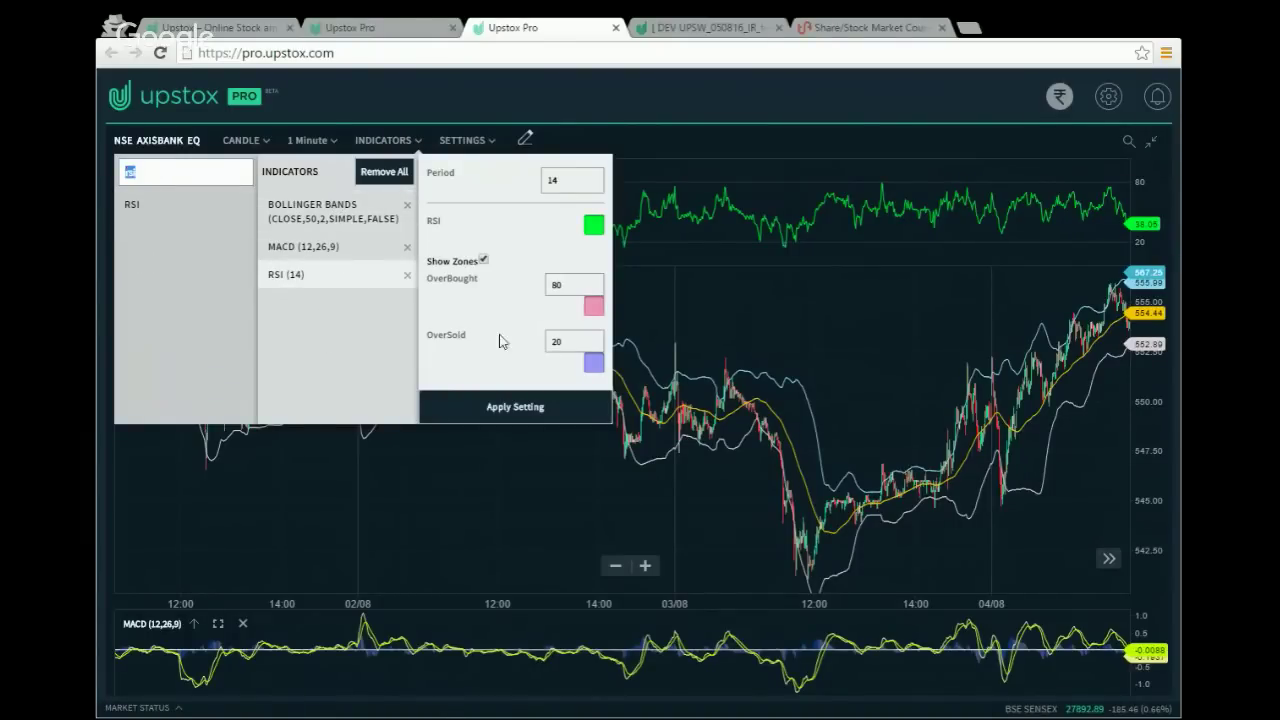
# - In the Bollinger Bands settings, set the Top band colour to light green and apply
pyautogui.press('BackSpace')
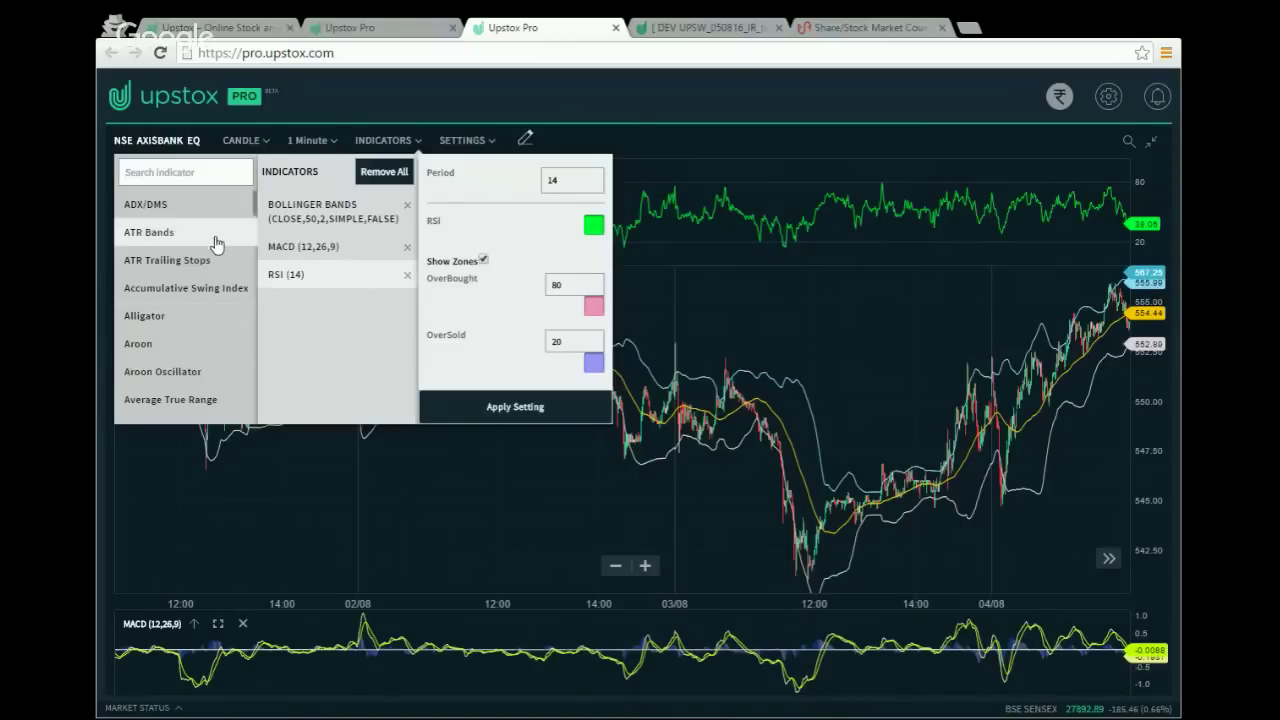
pyautogui.scroll(-5, 215, 260)
pyautogui.scroll(5, 214, 278)
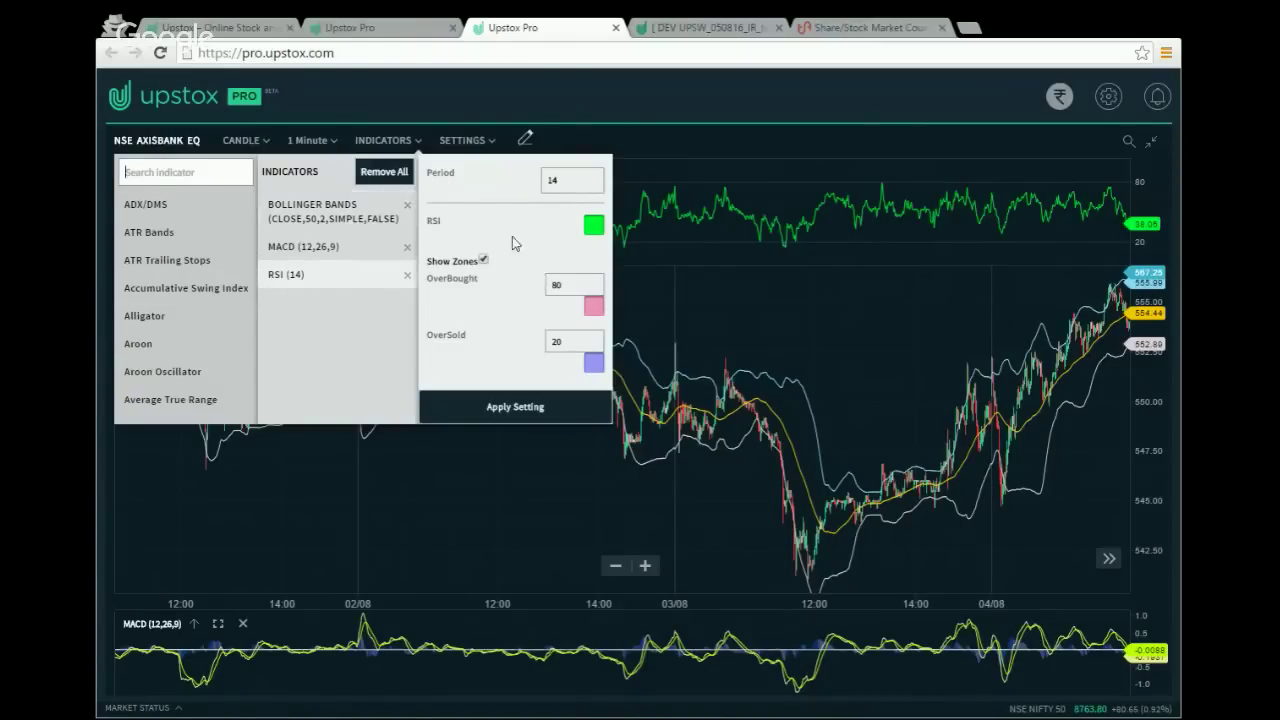
pyautogui.click(303, 250)
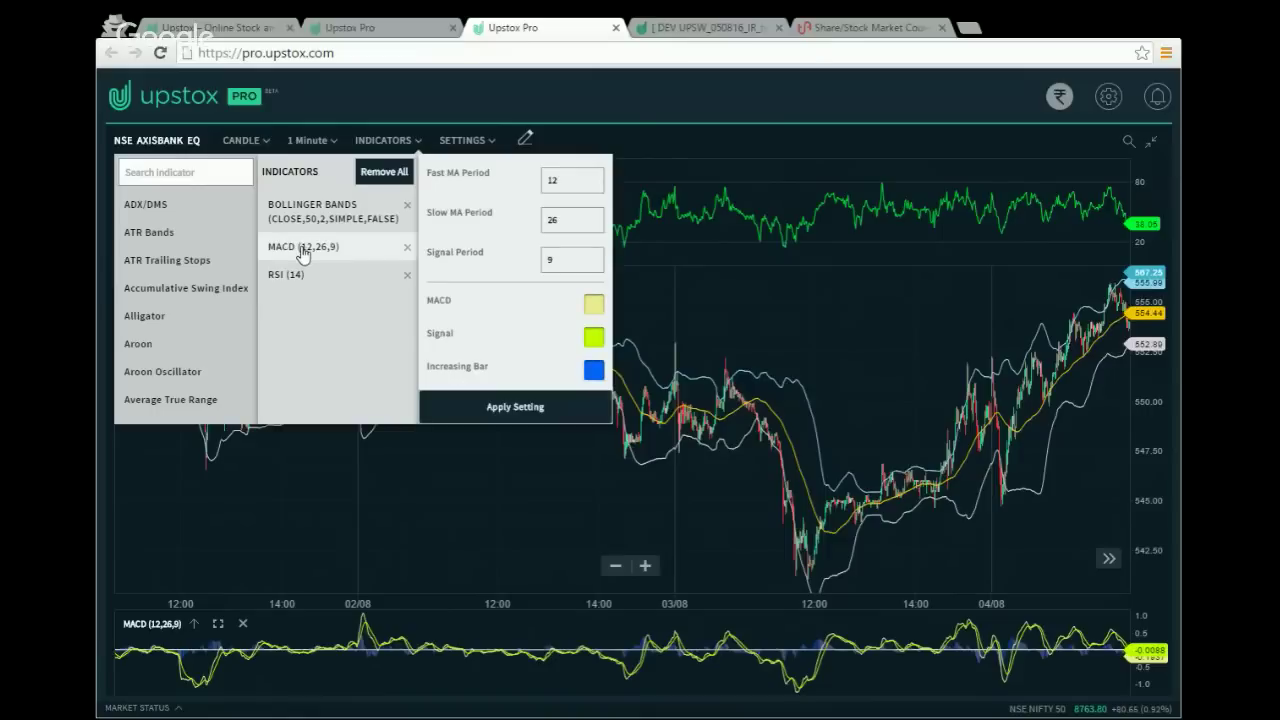
pyautogui.click(306, 218)
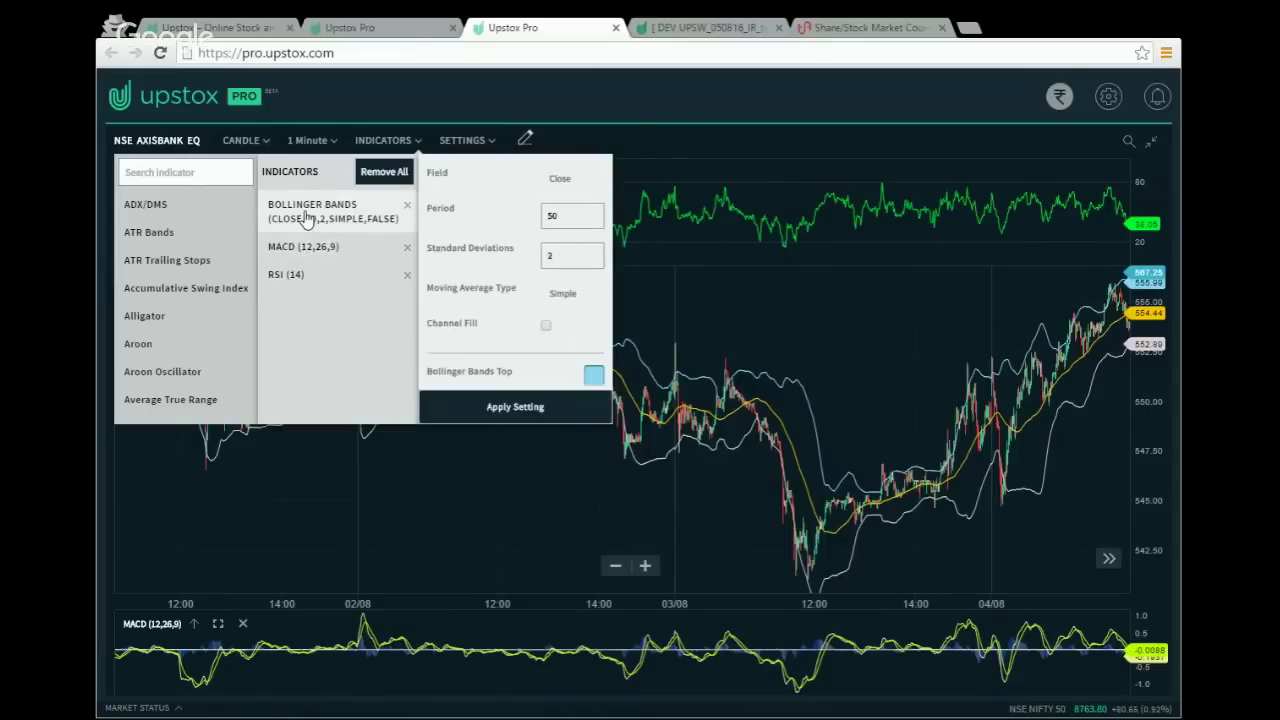
pyautogui.scroll(-2, 517, 240)
pyautogui.scroll(2, 517, 240)
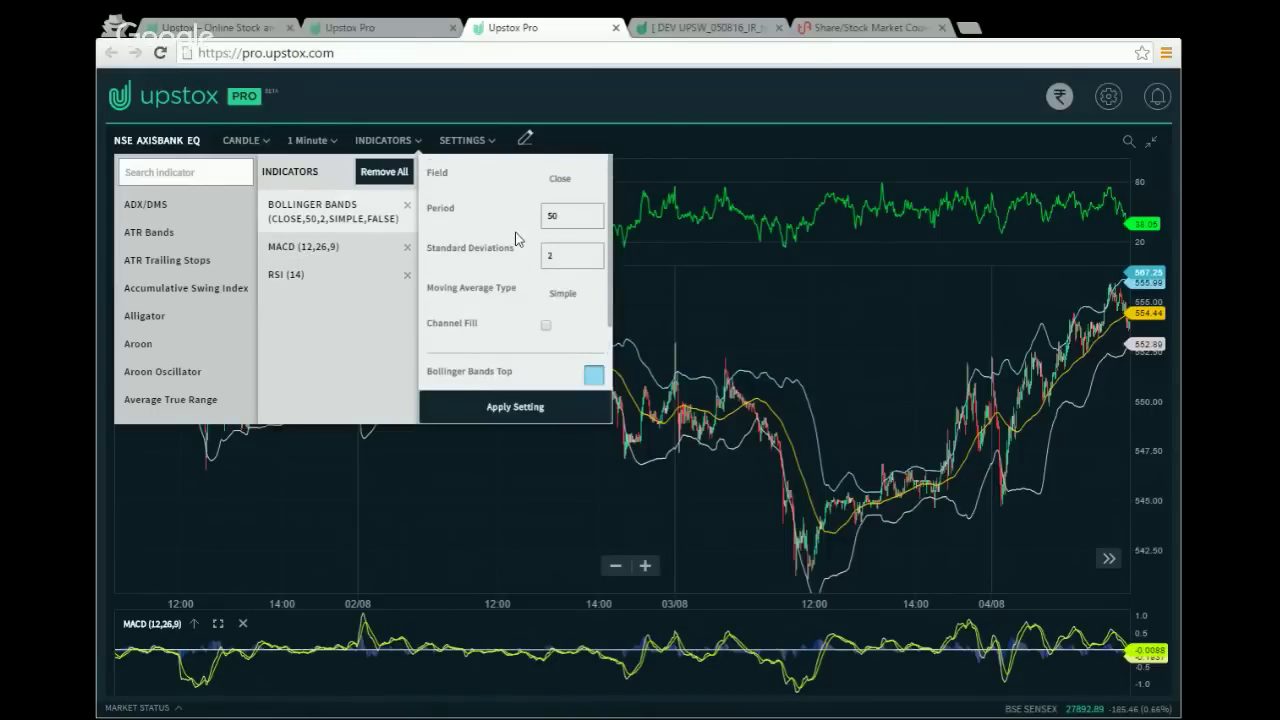
pyautogui.scroll(-1, 543, 265)
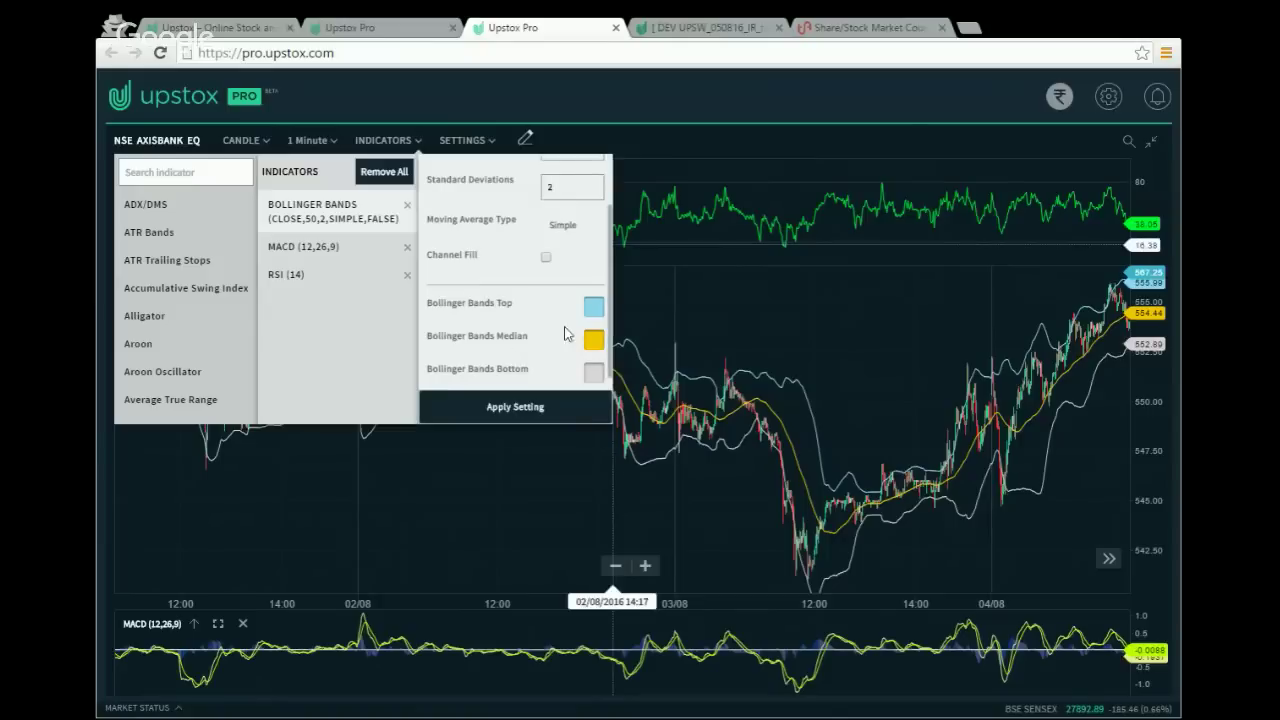
pyautogui.click(593, 374)
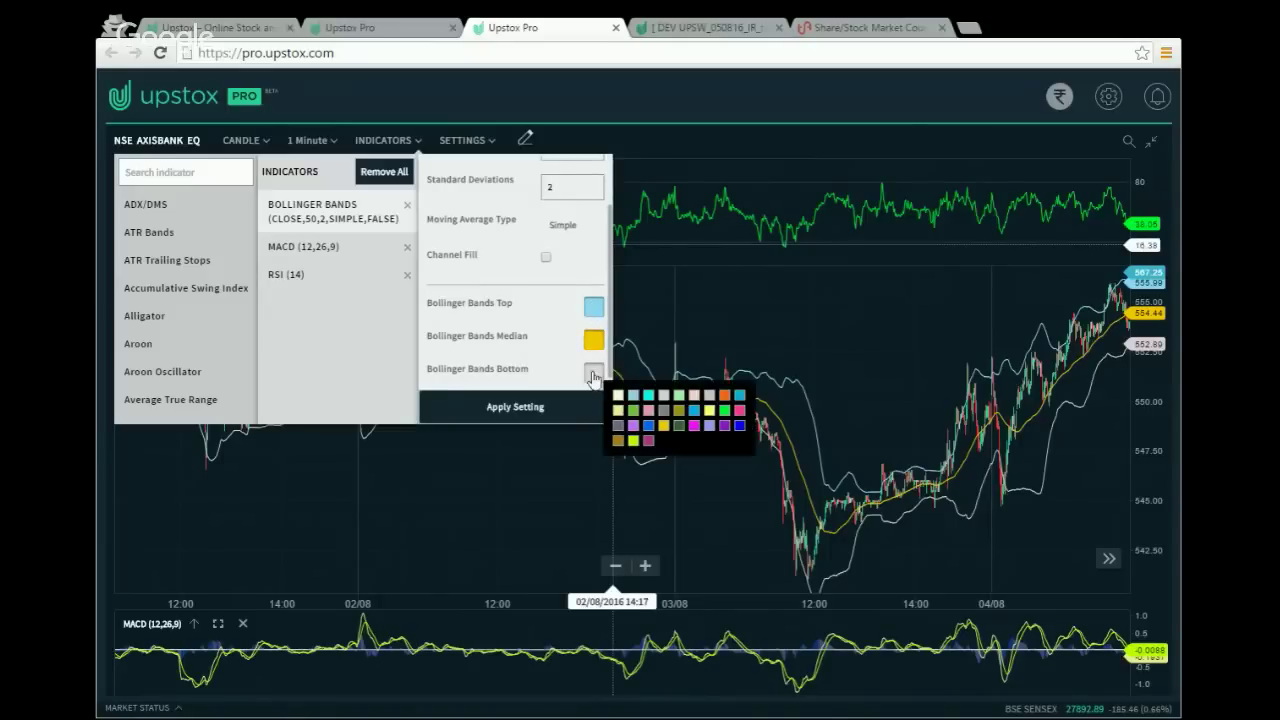
pyautogui.click(677, 400)
pyautogui.click(525, 412)
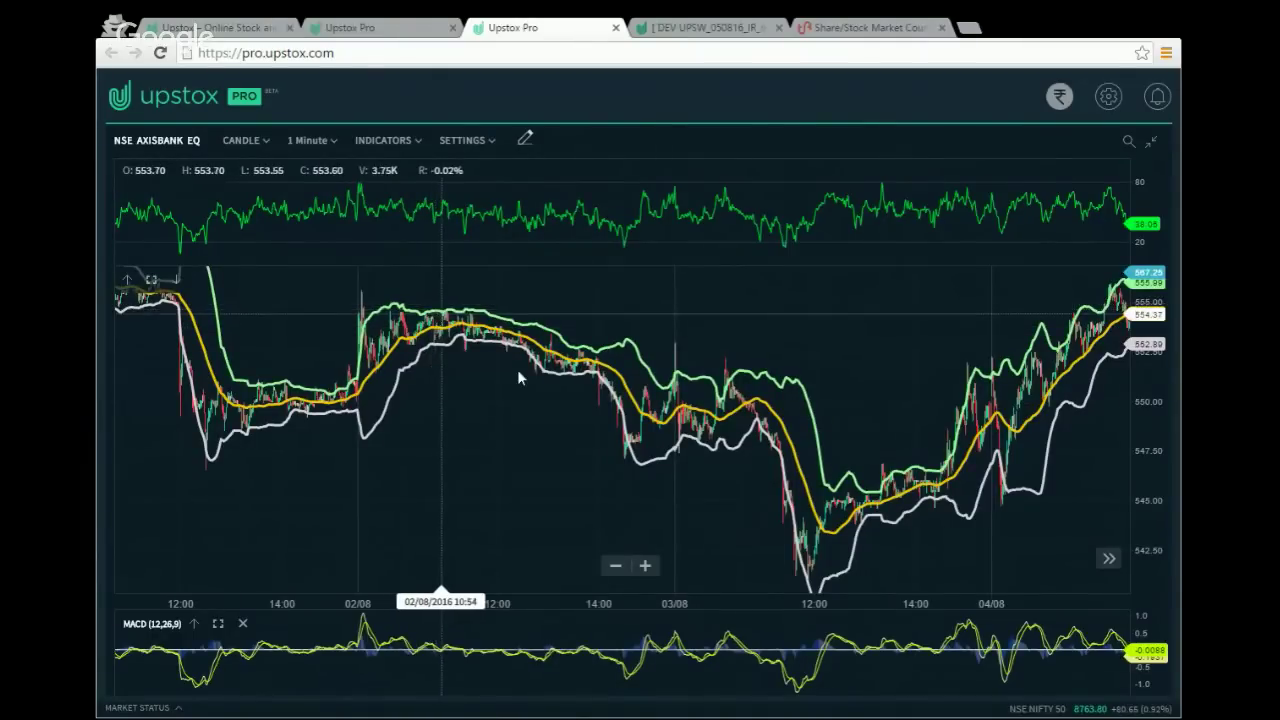
pyautogui.scroll(3, 517, 369)
# - Delete RSI (14), then use Remove All to drop Bollinger Bands and MACD
pyautogui.scroll(1, 565, 330)
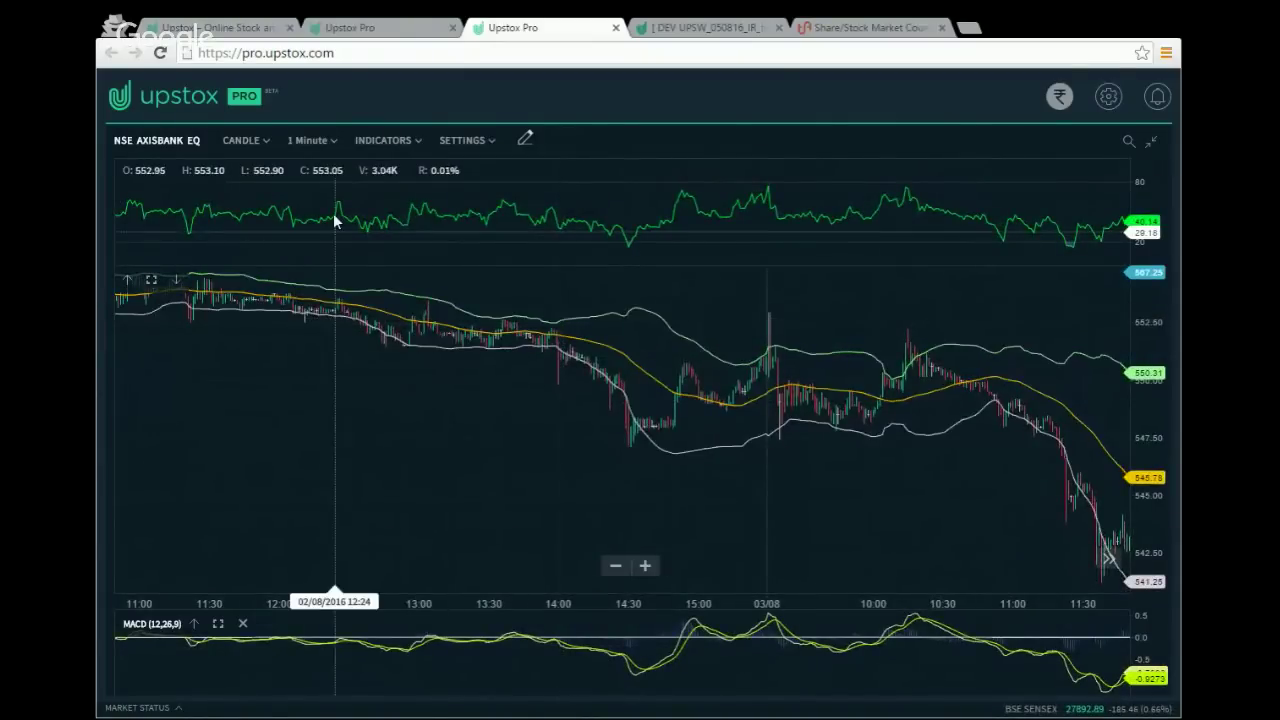
pyautogui.click(386, 143)
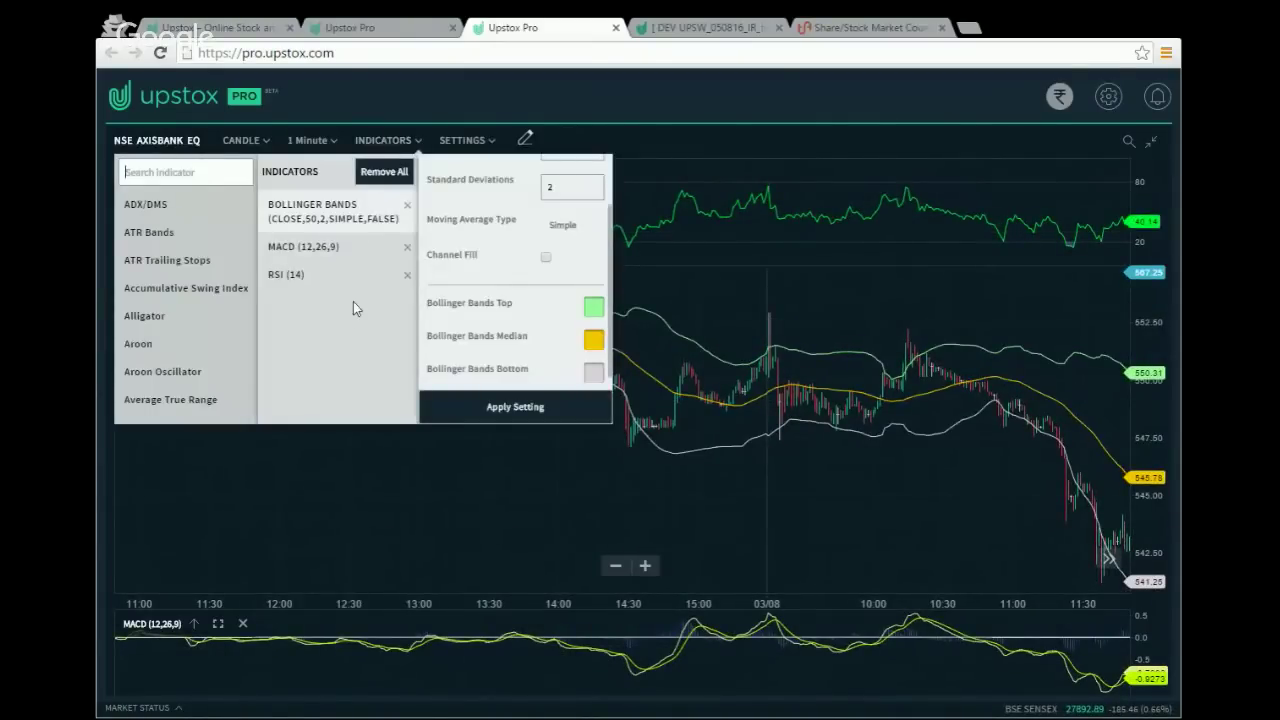
pyautogui.click(407, 275)
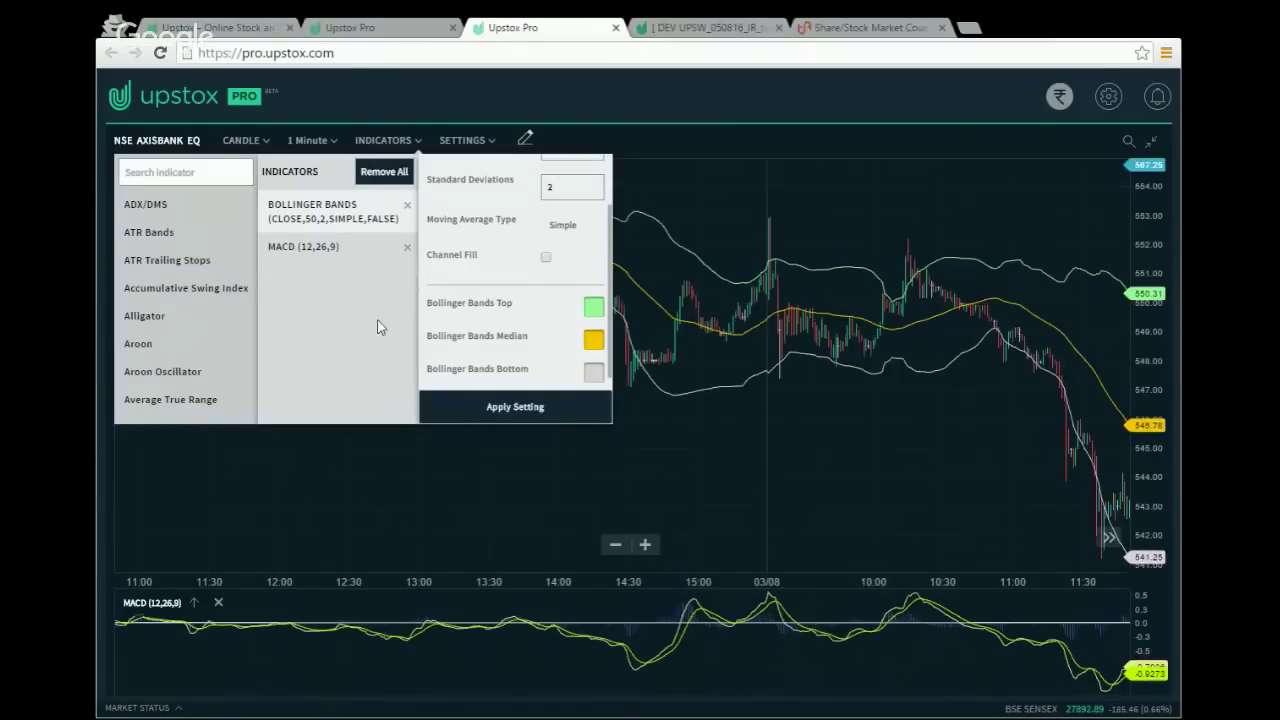
pyautogui.click(388, 174)
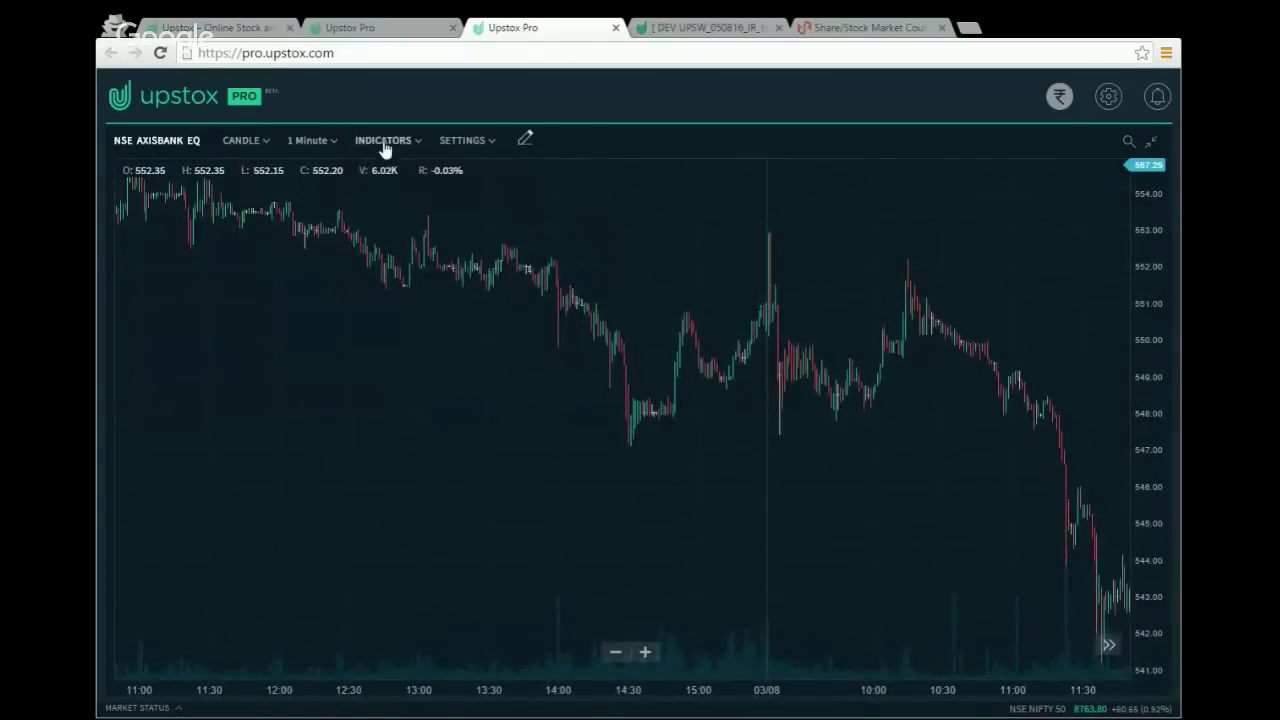
pyautogui.click(384, 143)
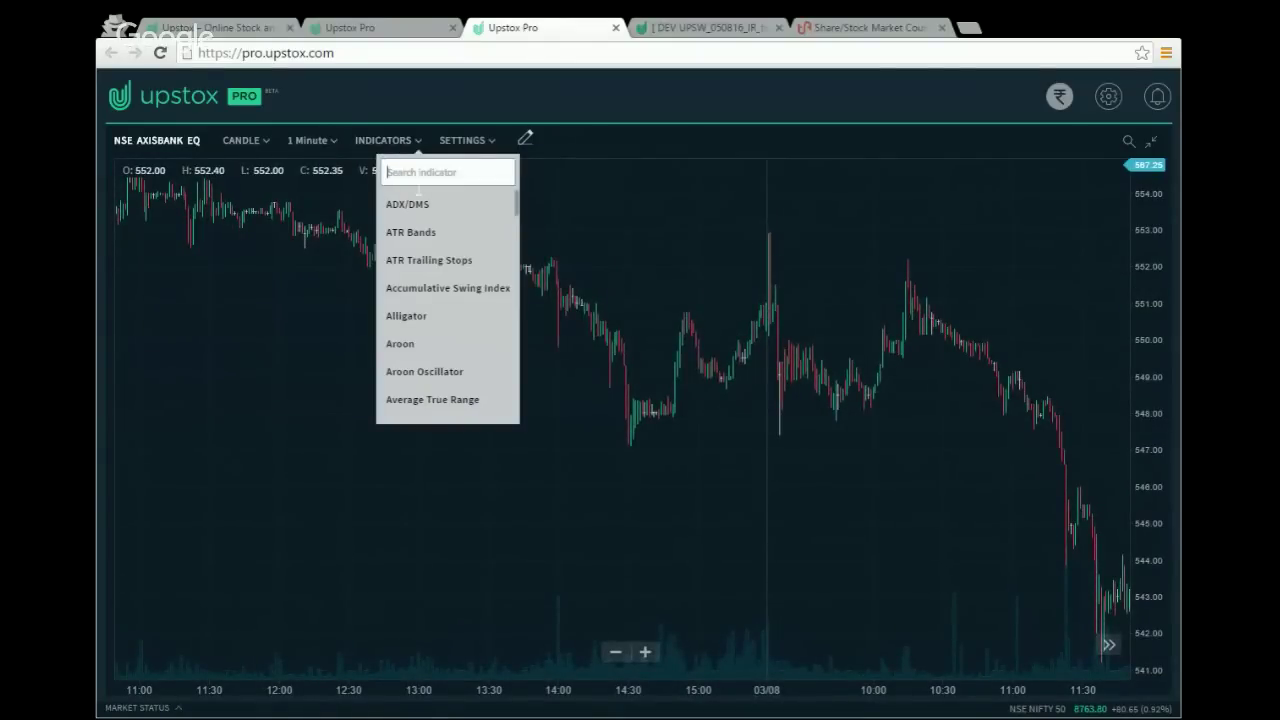
pyautogui.write('moving')
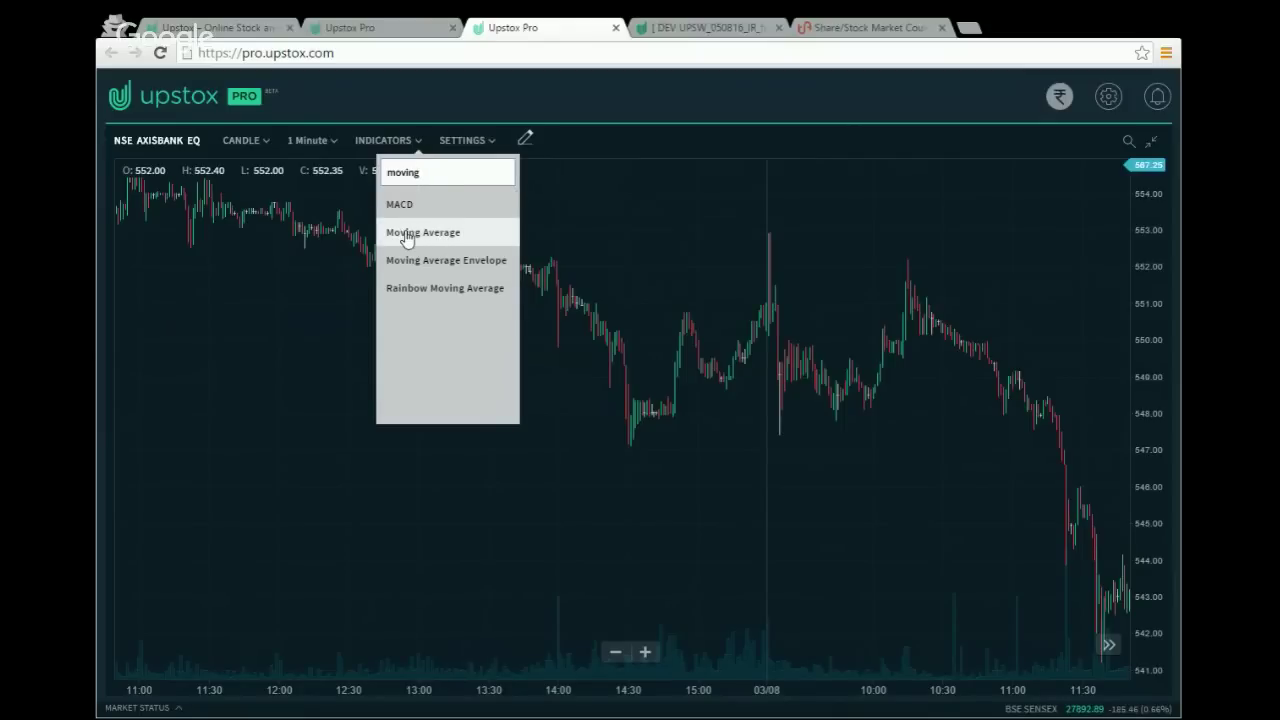
pyautogui.click(407, 240)
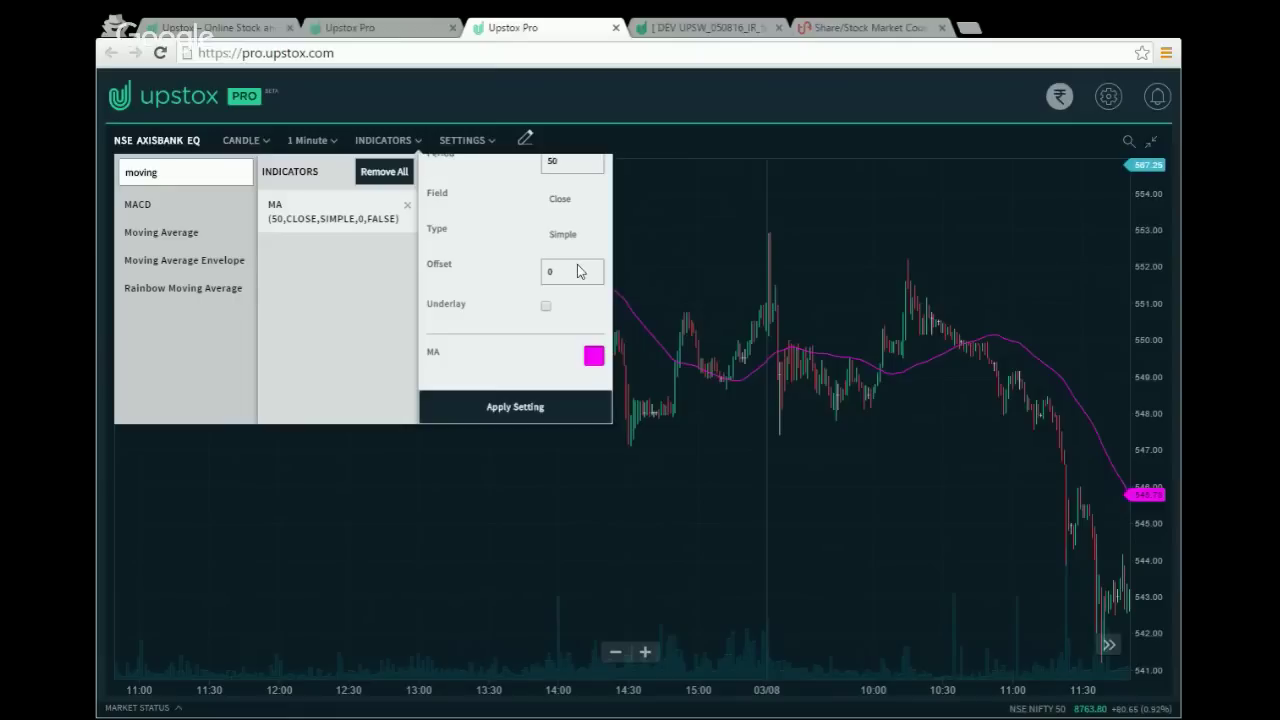
pyautogui.click(577, 271)
pyautogui.click(515, 407)
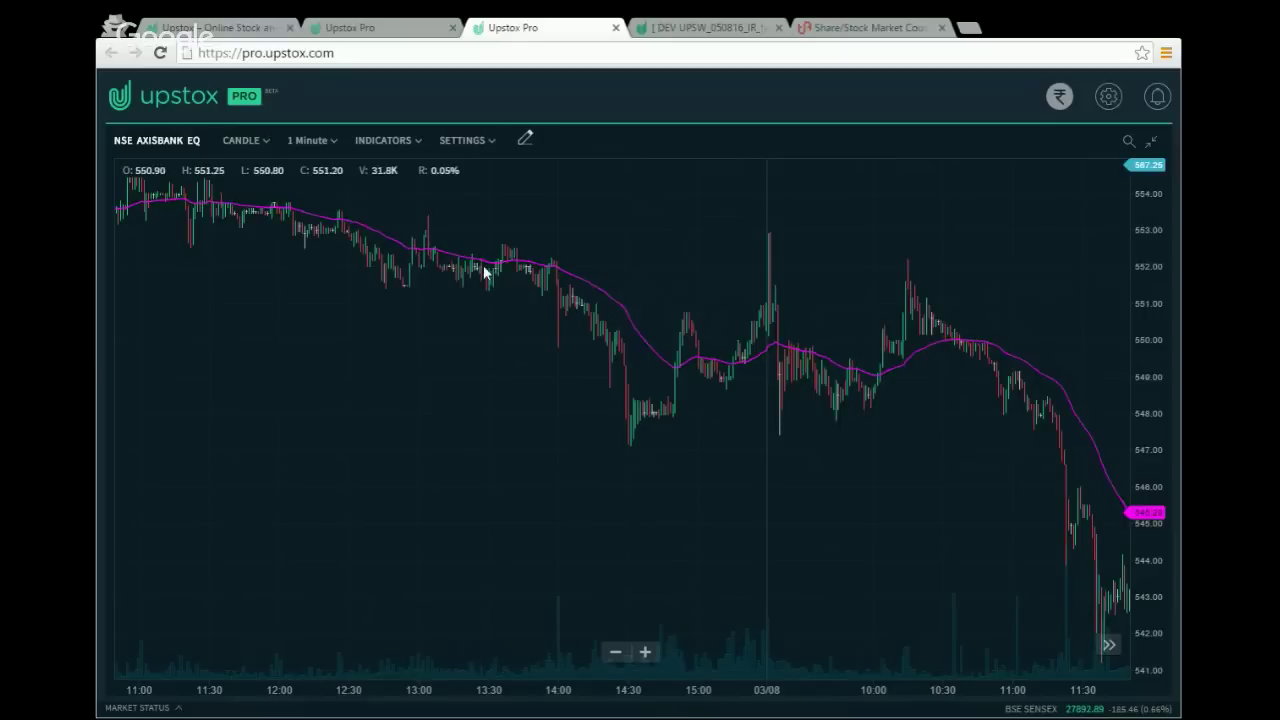
pyautogui.click(383, 140)
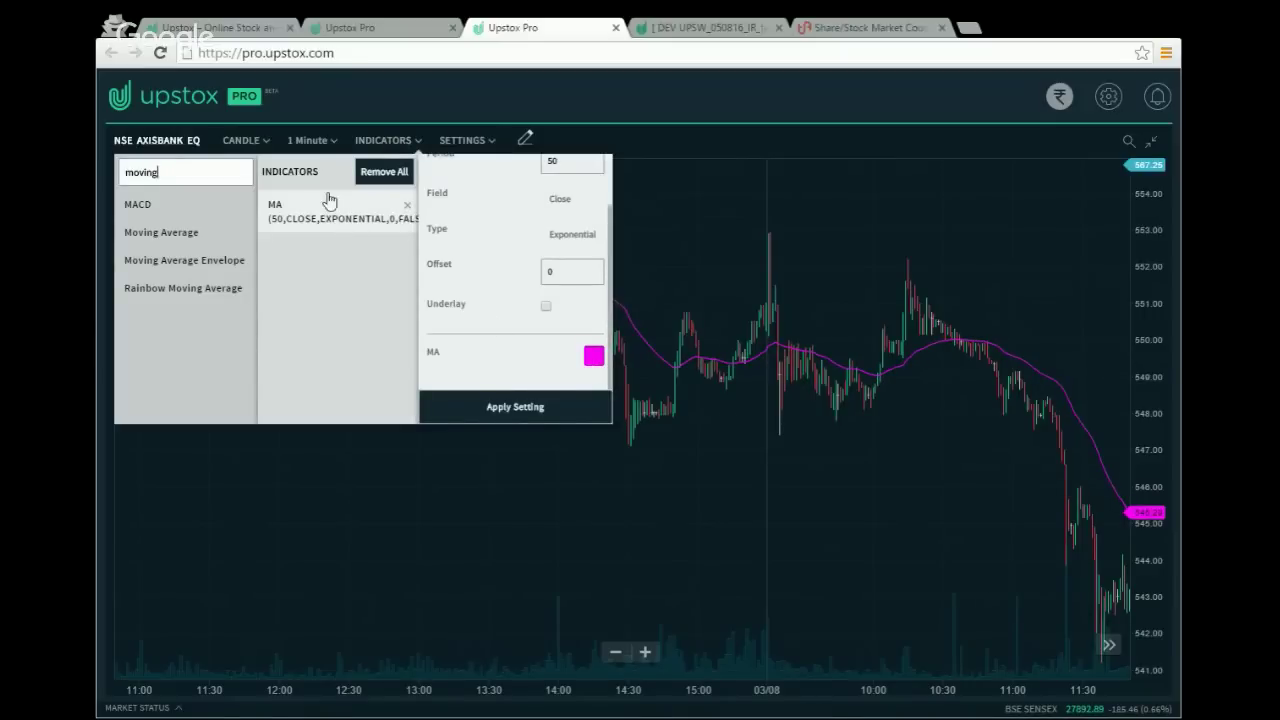
pyautogui.moveTo(158, 172); pyautogui.dragTo(123, 173)
pyautogui.press('BackSpace')
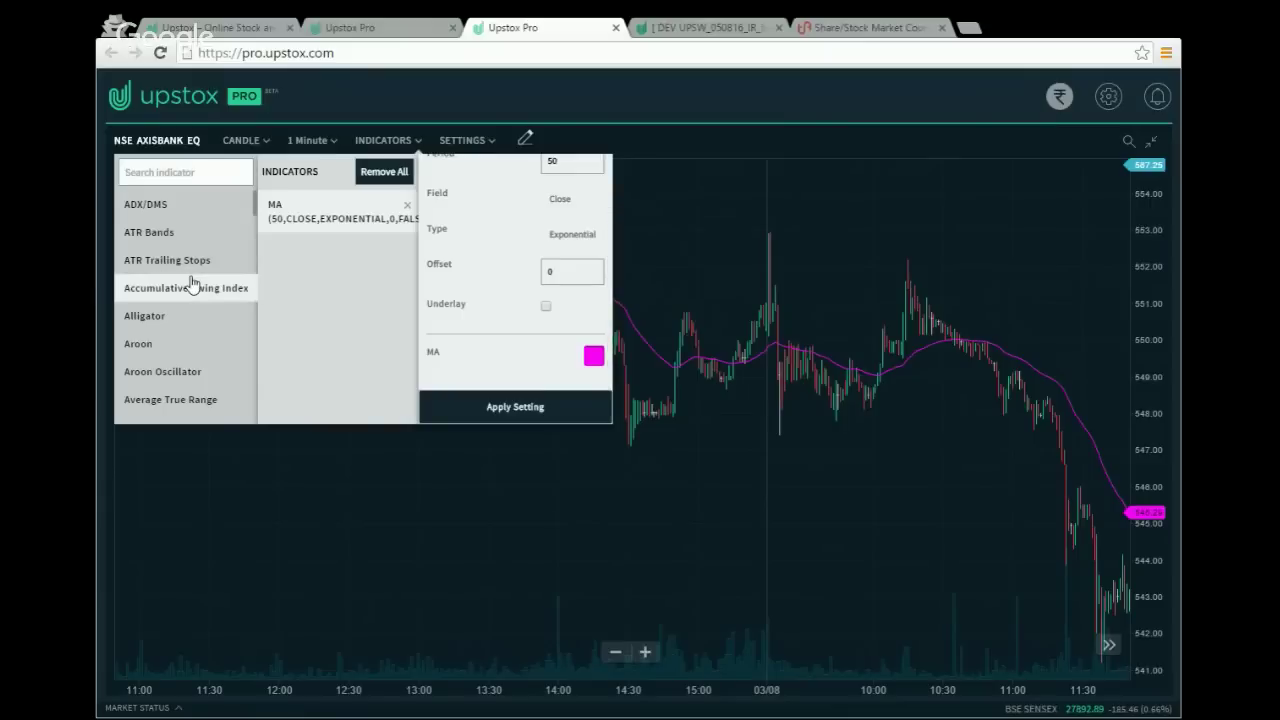
pyautogui.scroll(-6, 190, 285)
pyautogui.scroll(-15, 184, 315)
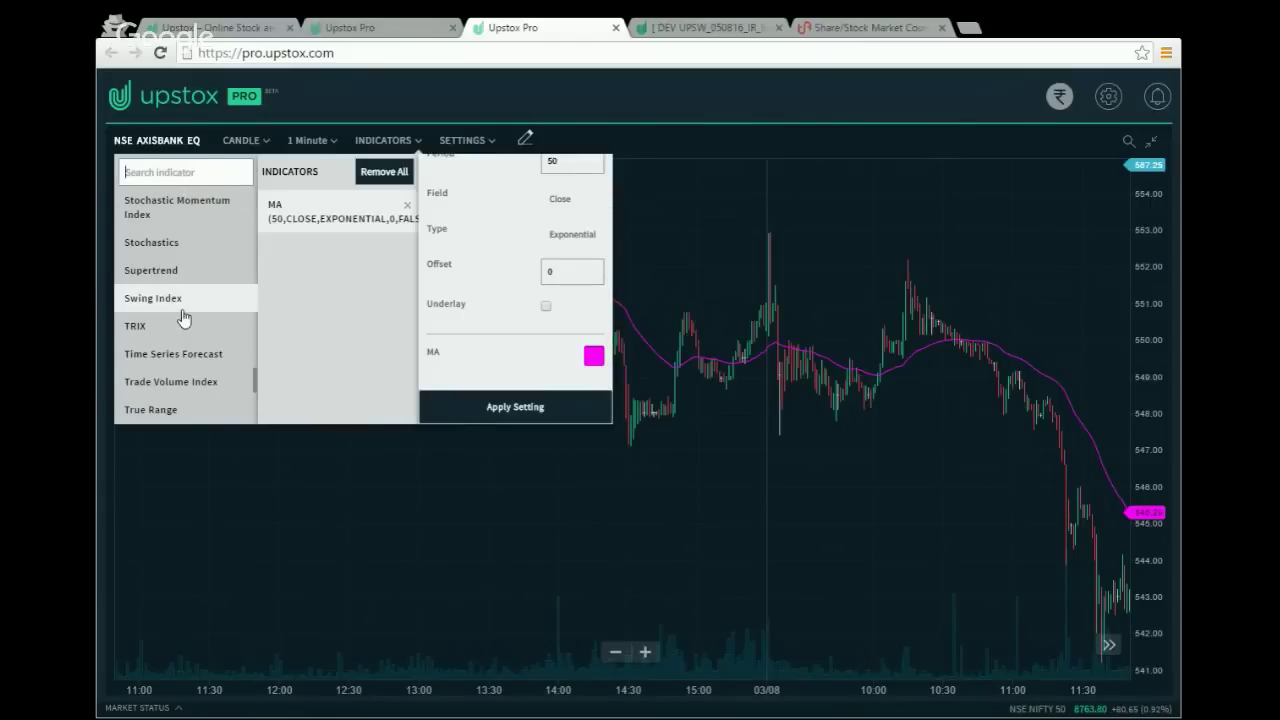
pyautogui.click(179, 250)
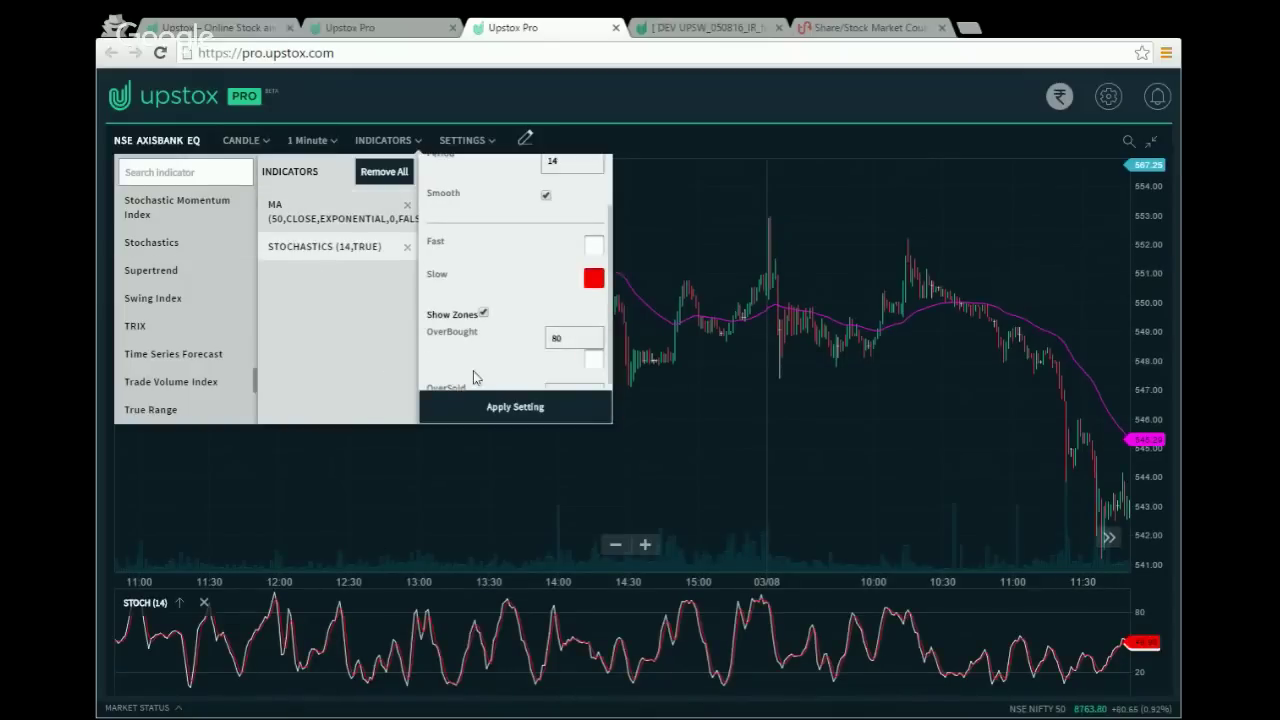
pyautogui.scroll(-1, 441, 312)
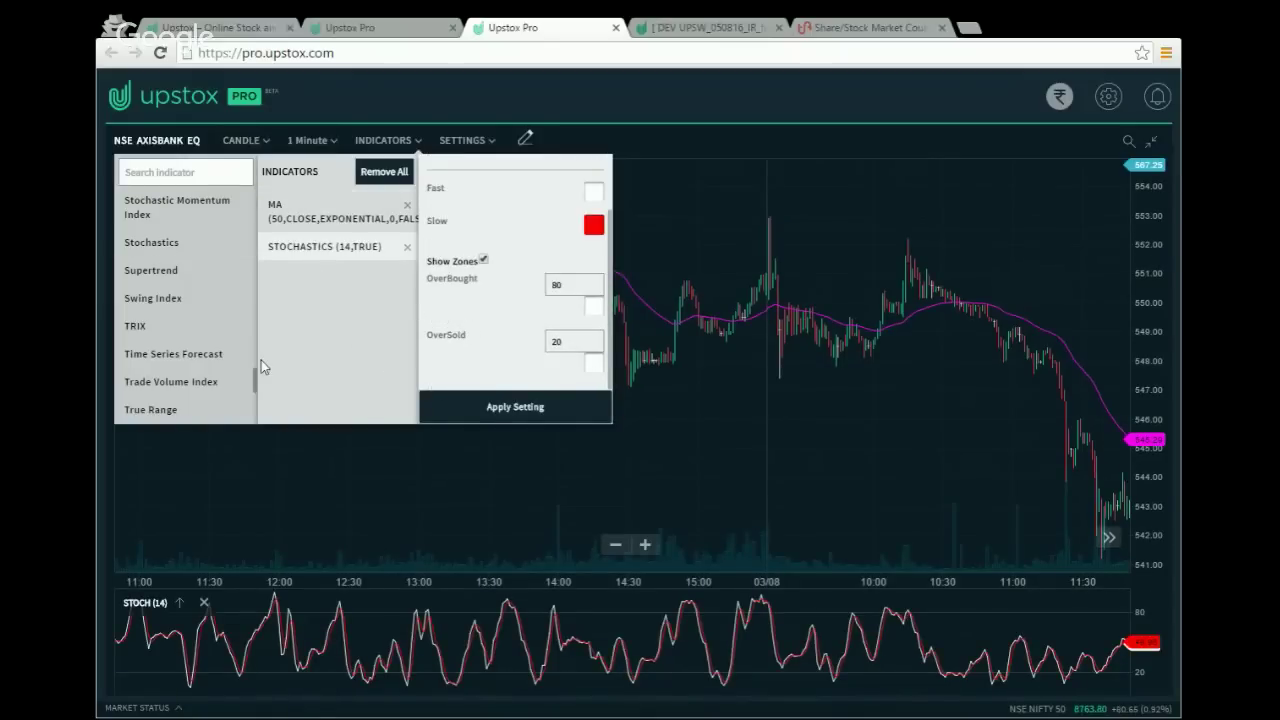
pyautogui.click(385, 173)
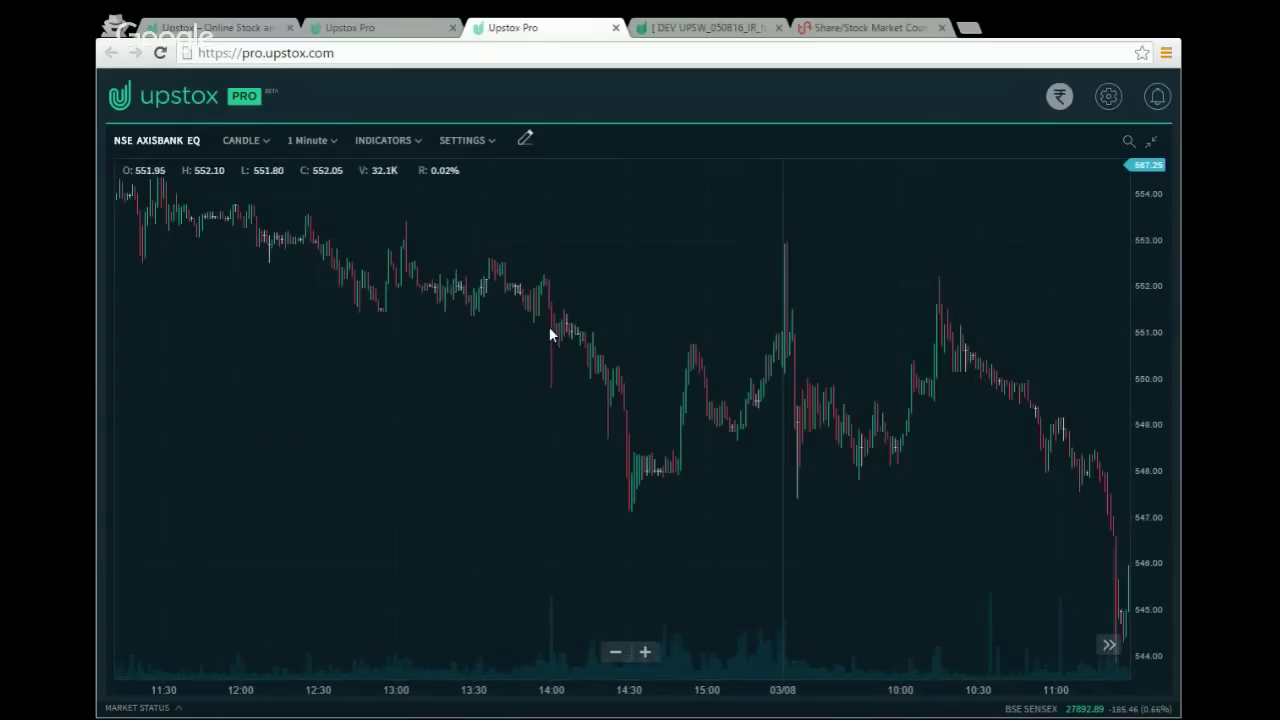
# - Zoom in to the 14:45–11:00 range and freehand-circle the tall spike near 03/08
pyautogui.scroll(3, 549, 326)
pyautogui.moveTo(549, 326); pyautogui.dragTo(243, 331)
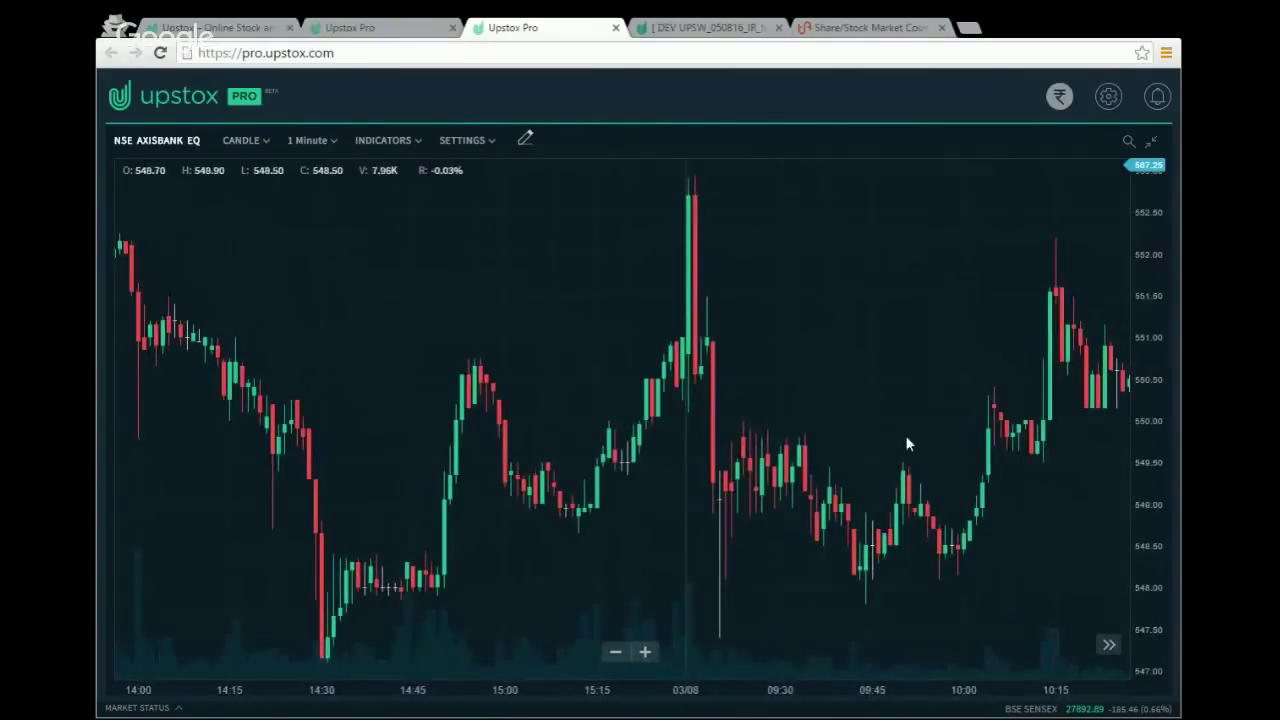
pyautogui.moveTo(797, 360); pyautogui.dragTo(584, 352)
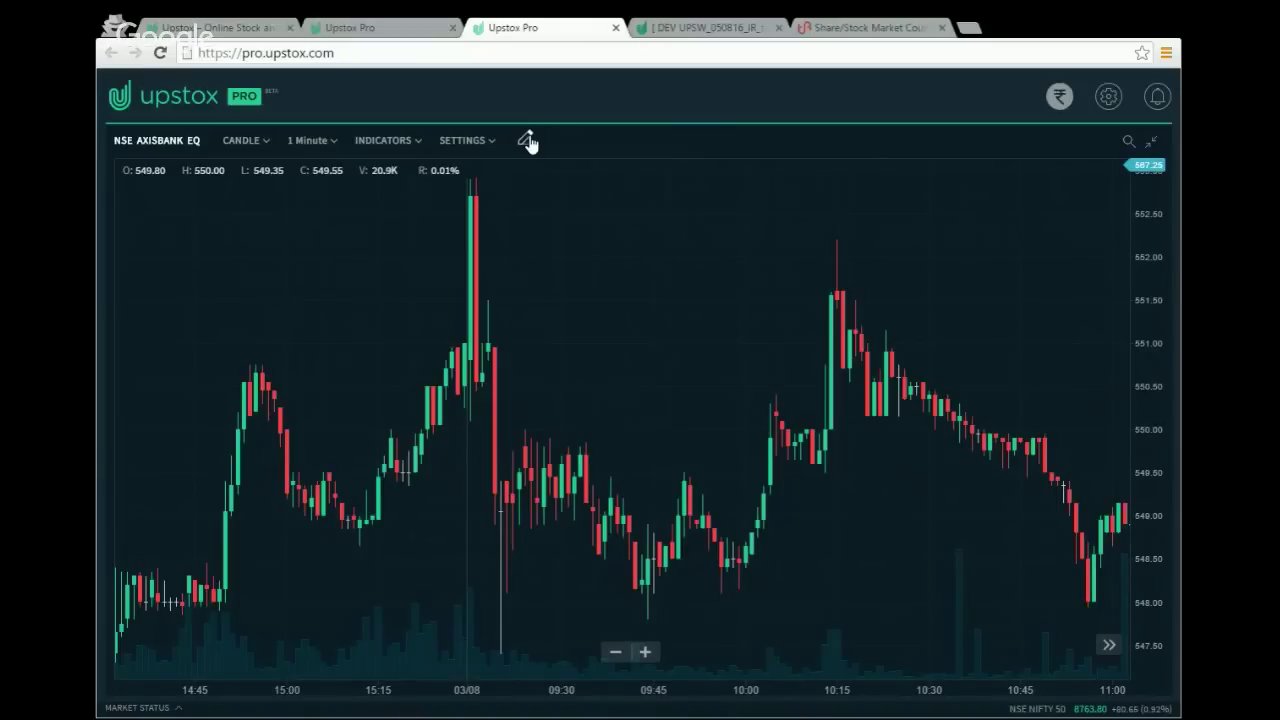
pyautogui.click(527, 141)
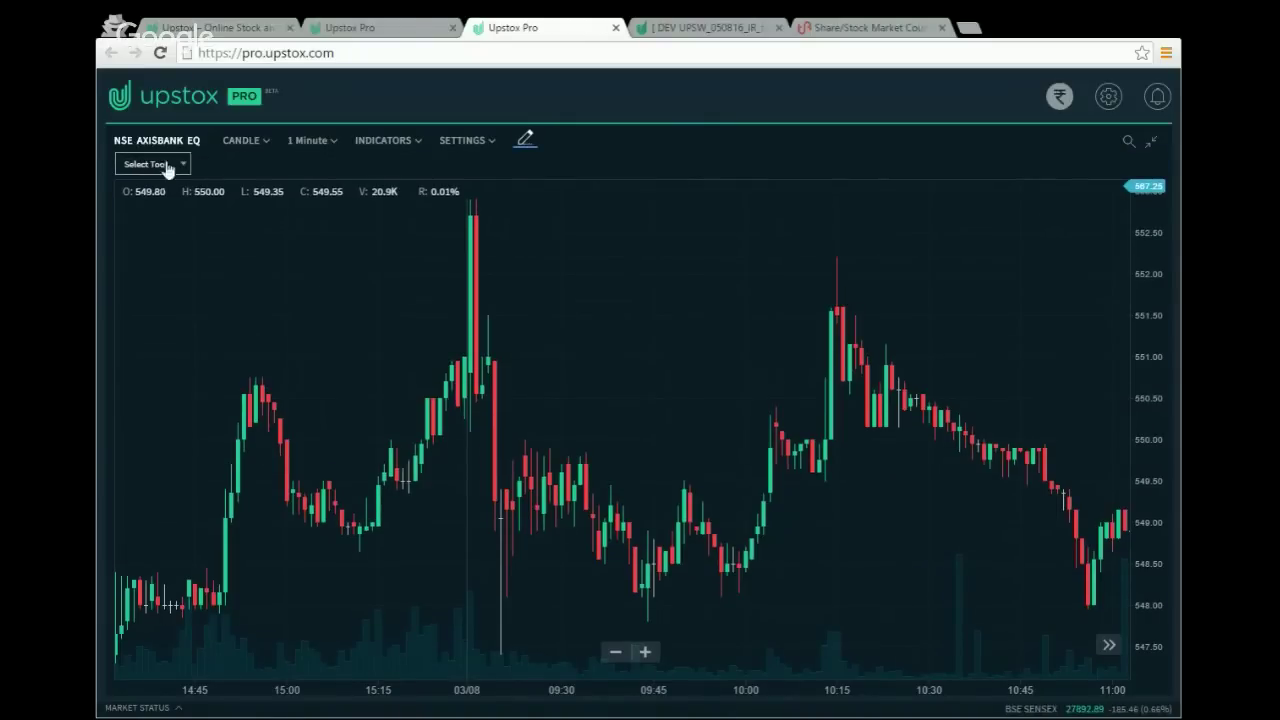
pyautogui.click(186, 165)
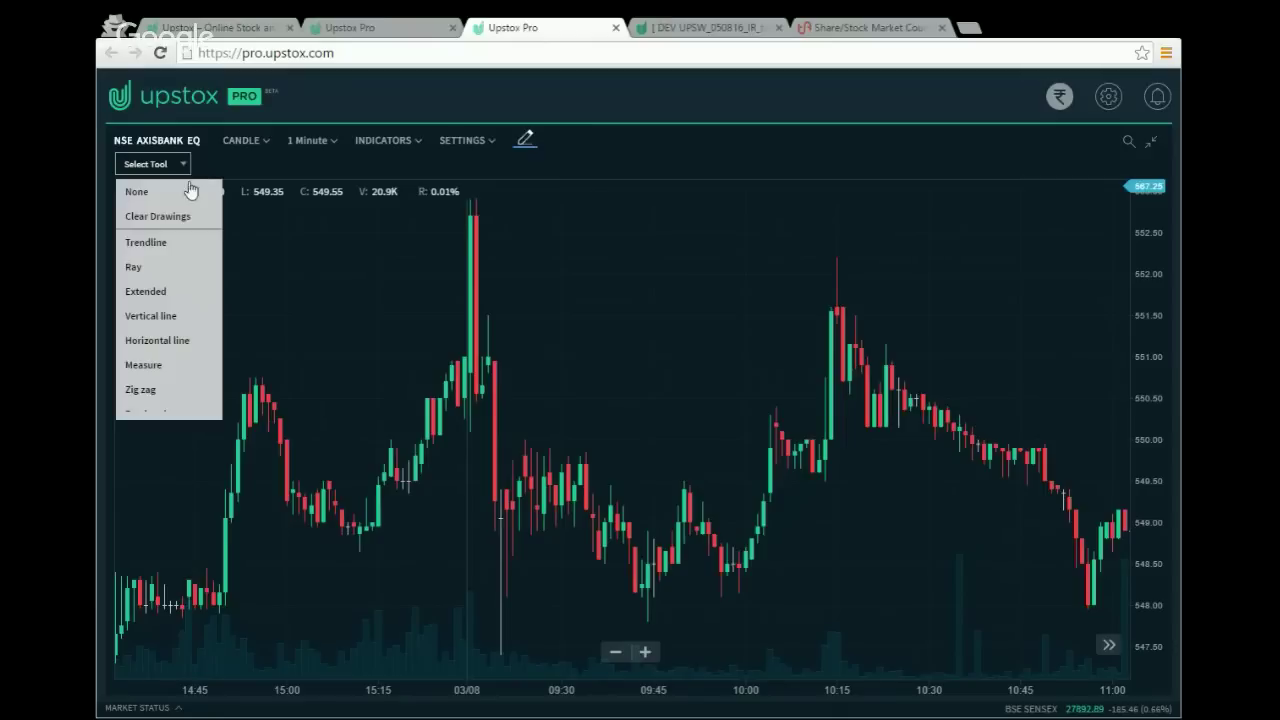
pyautogui.scroll(-3, 170, 305)
pyautogui.scroll(1, 175, 330)
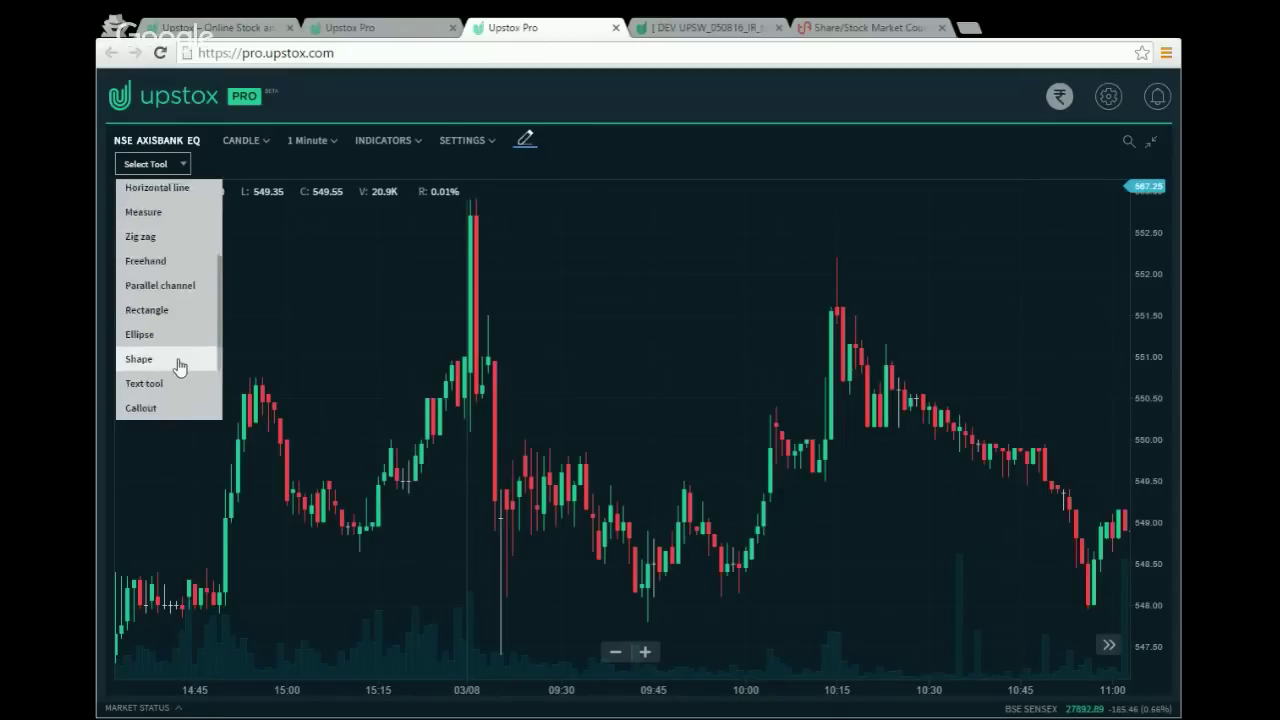
pyautogui.scroll(2, 178, 364)
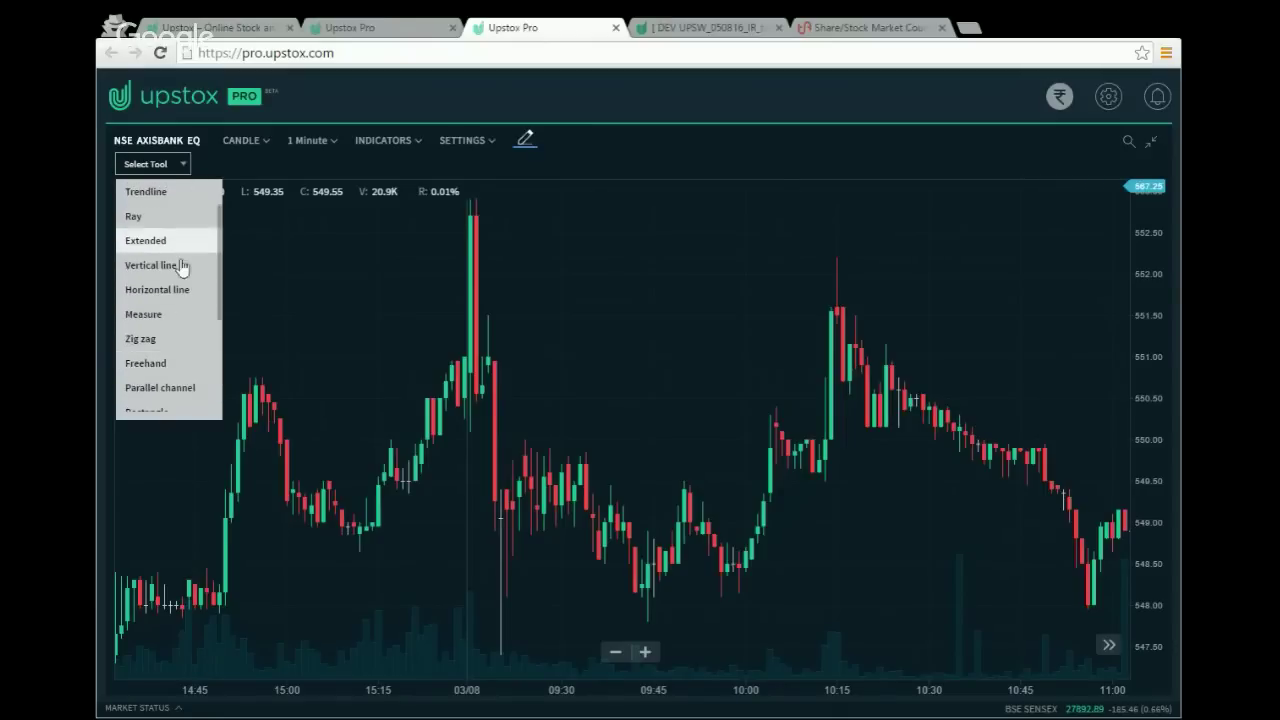
pyautogui.click(177, 371)
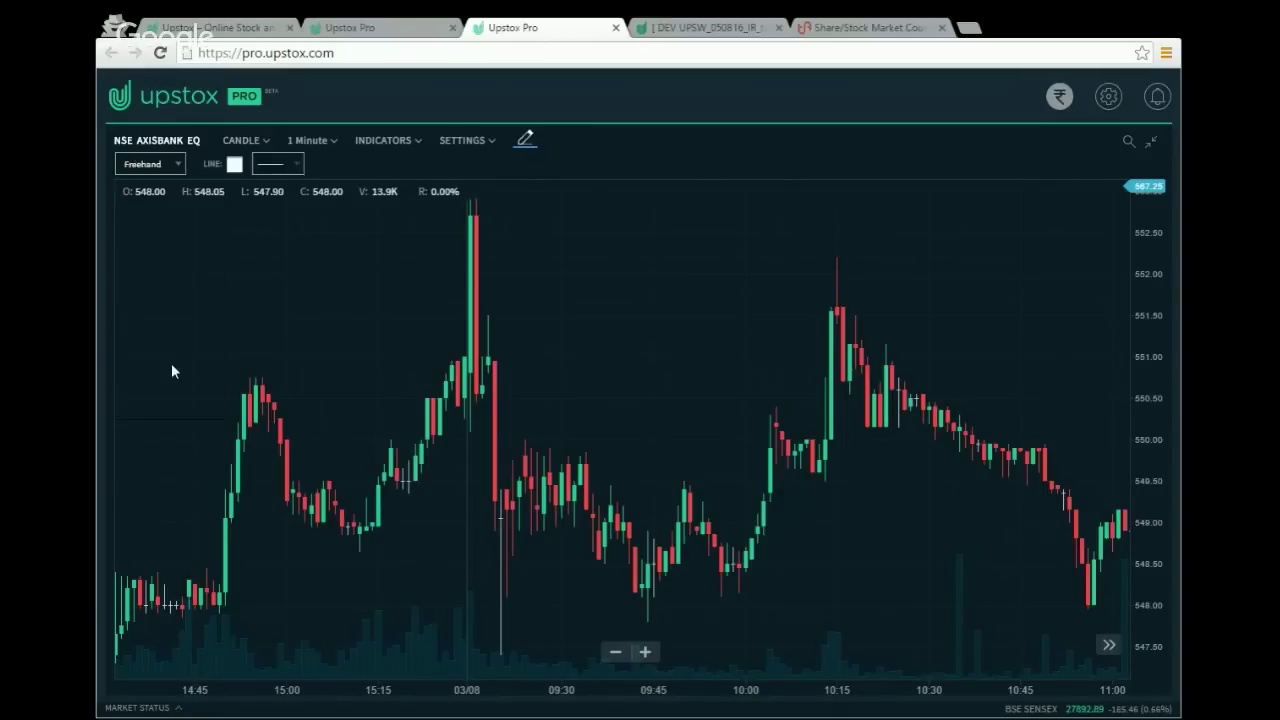
pyautogui.moveTo(436, 211)
pyautogui.mouseDown()
pyautogui.moveTo(573, 346)
pyautogui.moveTo(434, 237)
pyautogui.moveTo(540, 303)
pyautogui.moveTo(648, 298)
pyautogui.mouseUp()
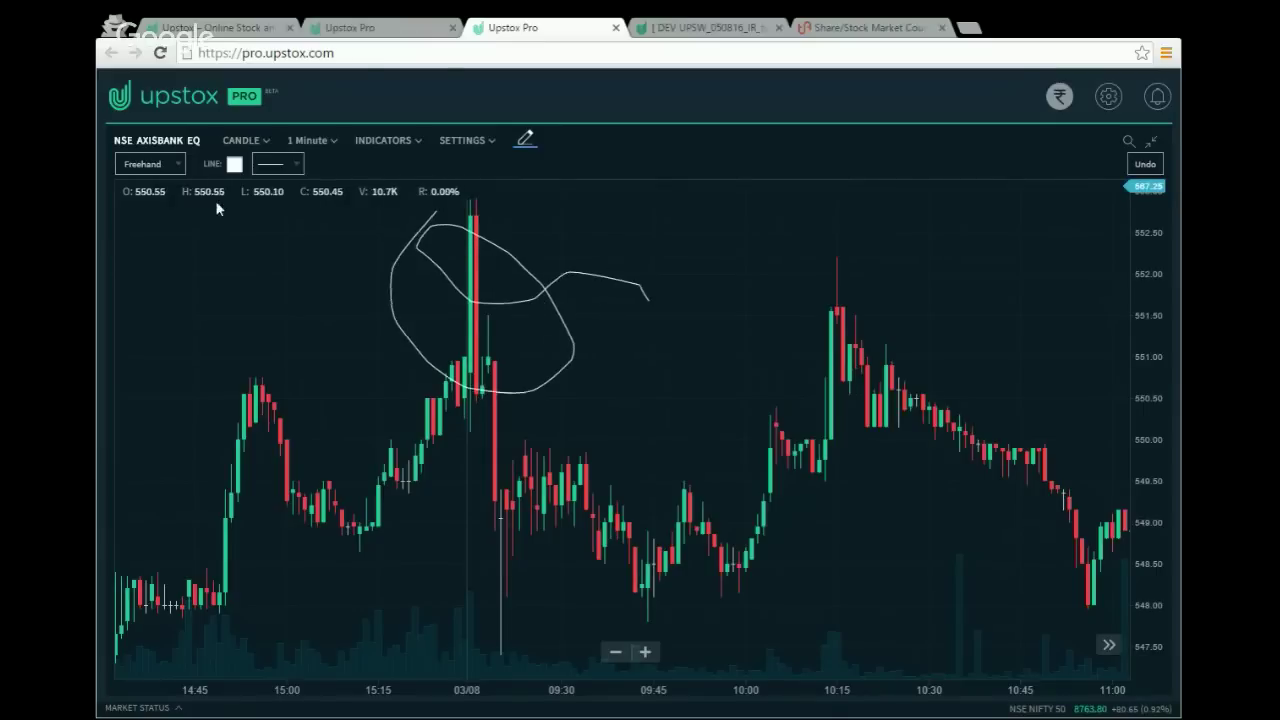
# - Make the Fibonacci tool with the Retracement variant the active drawing tool
pyautogui.click(171, 163)
pyautogui.scroll(-2, 172, 347)
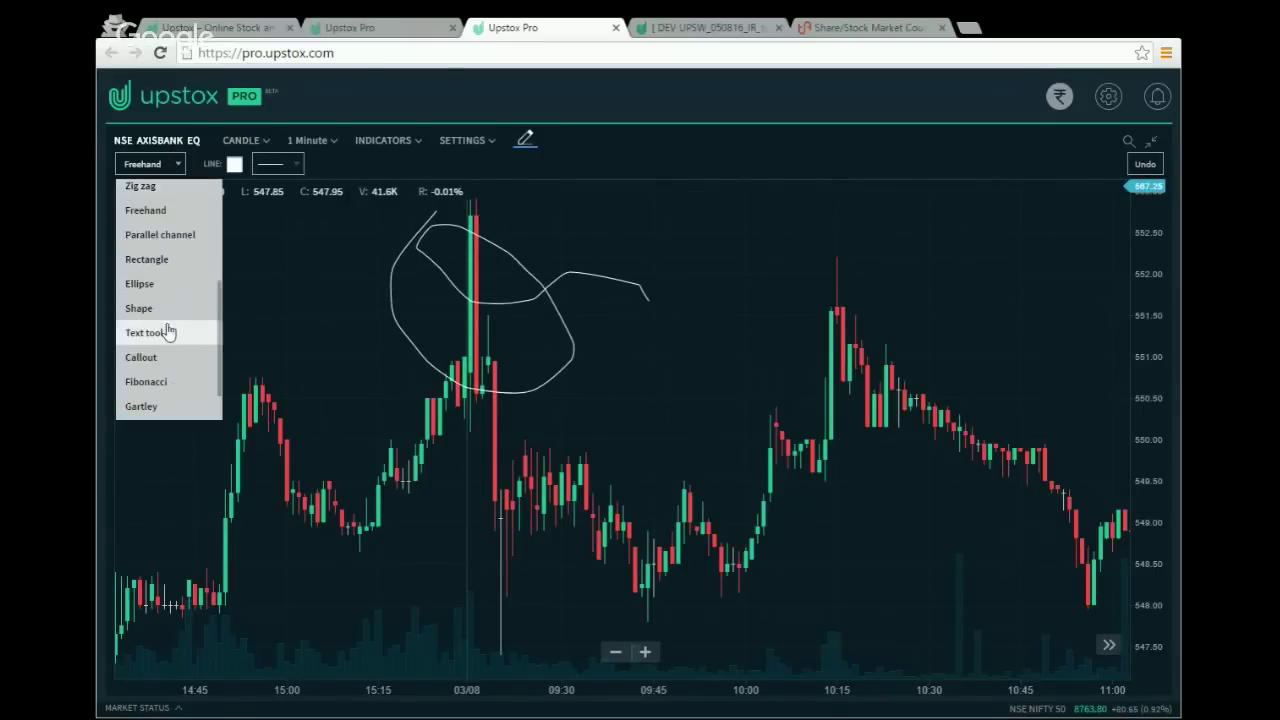
pyautogui.scroll(2, 156, 282)
pyautogui.scroll(-3, 160, 300)
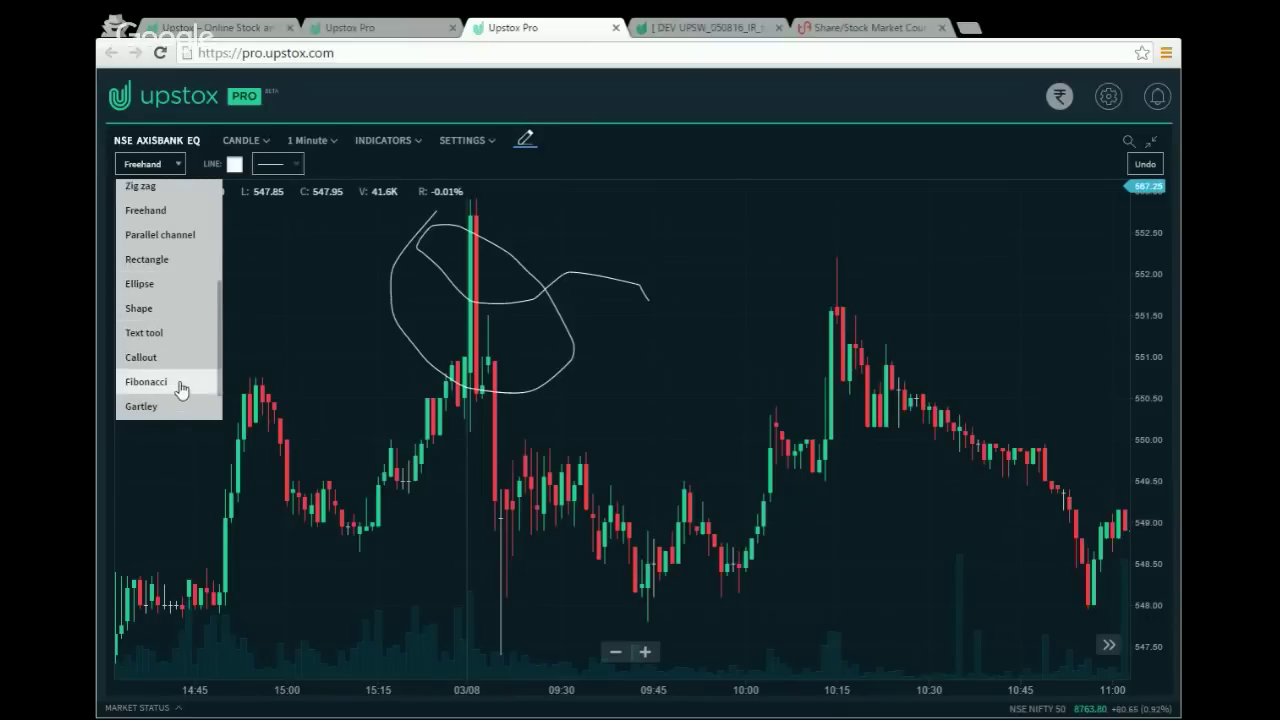
pyautogui.click(179, 381)
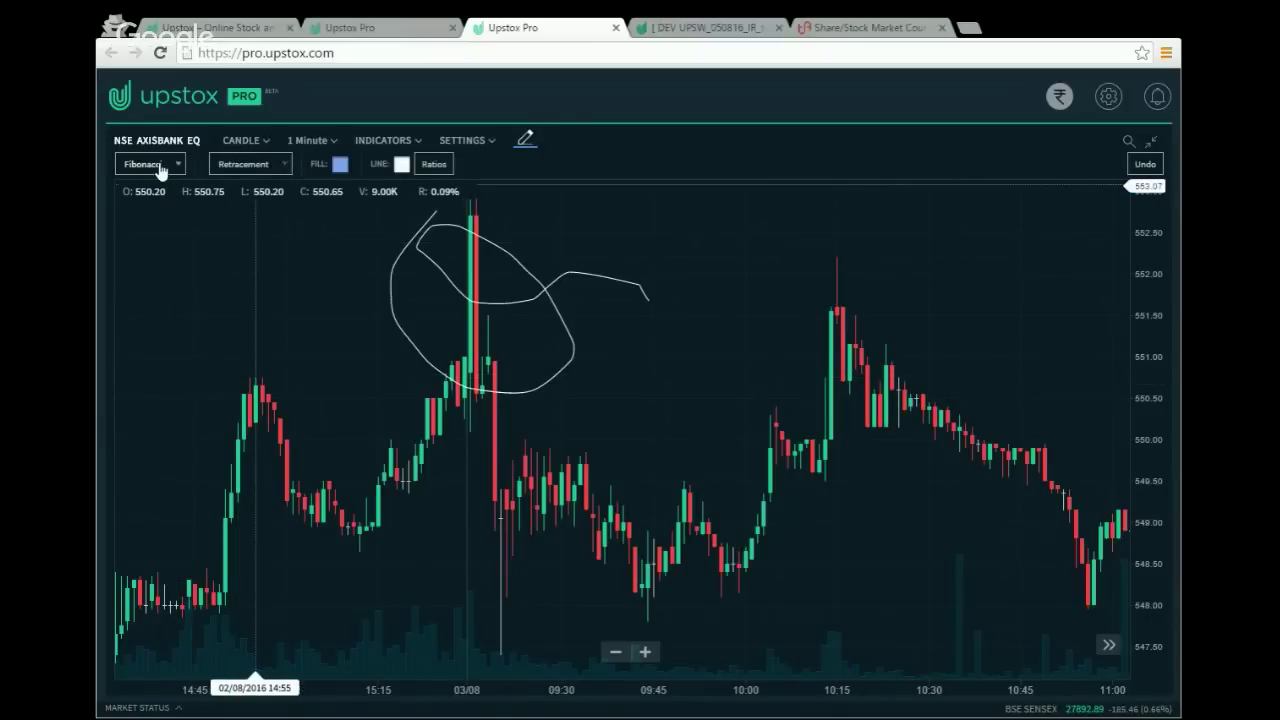
pyautogui.click(285, 166)
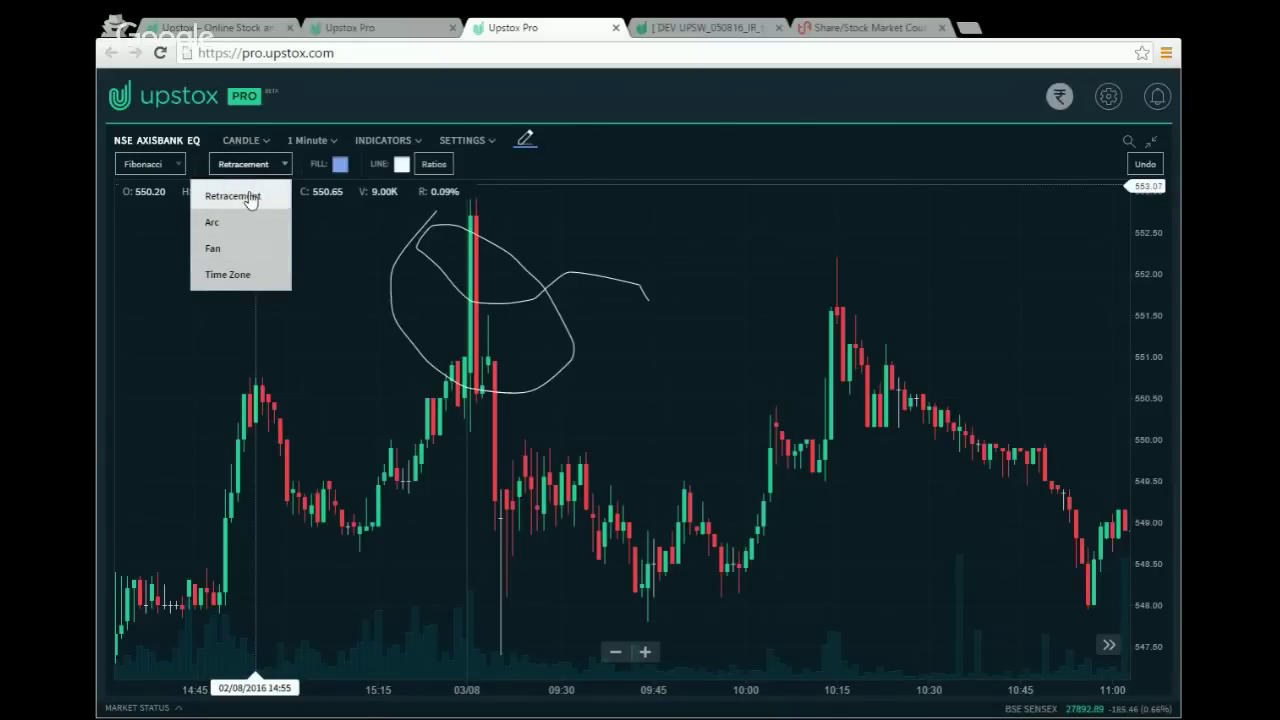
pyautogui.click(248, 196)
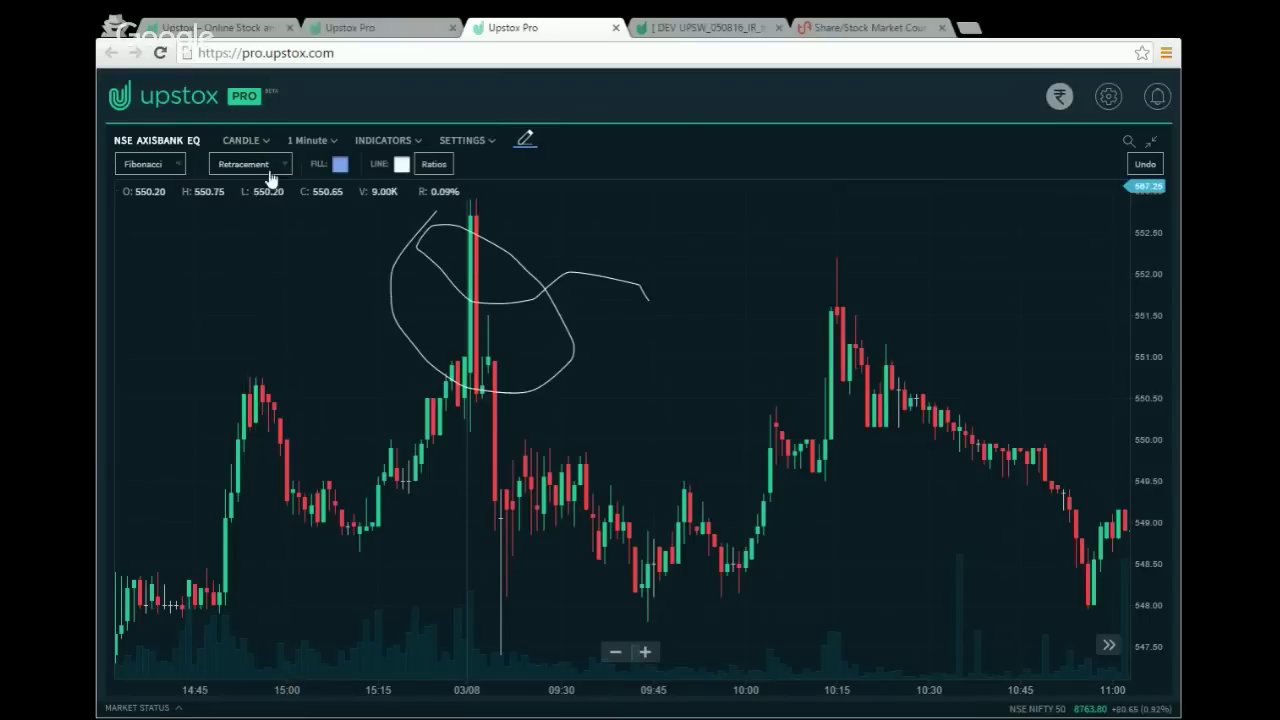
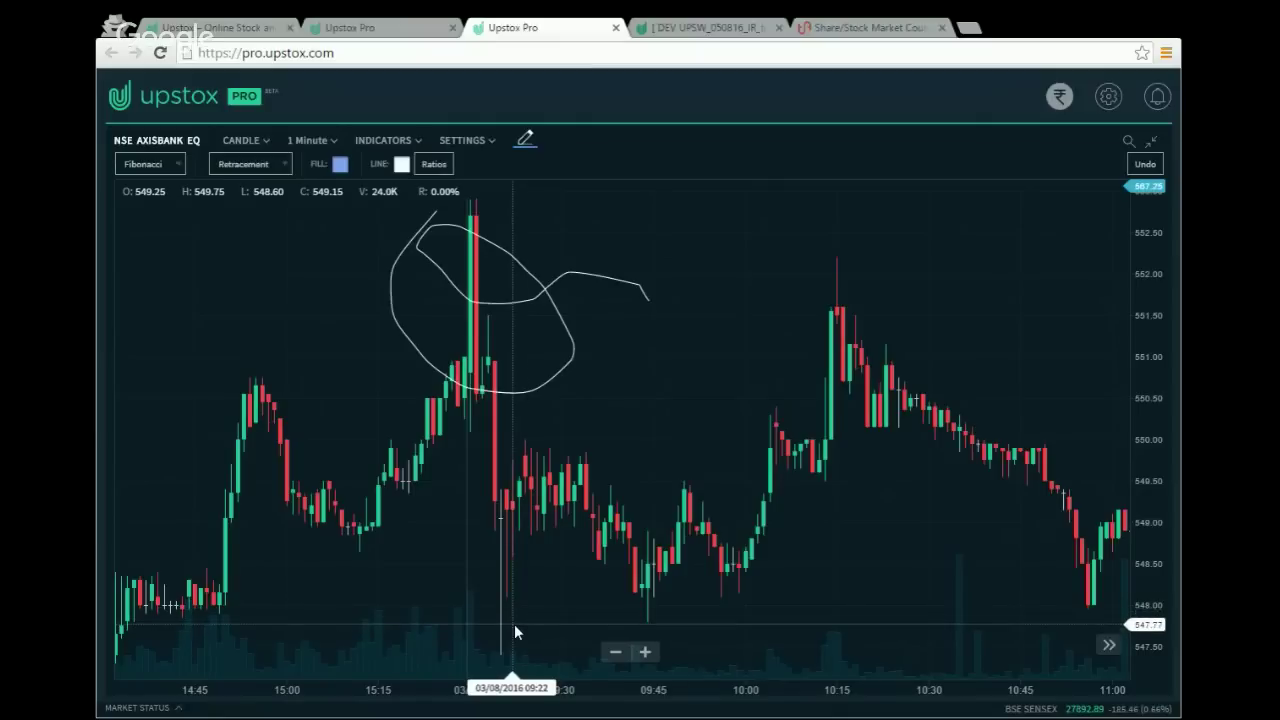
# - Draw a trial Fibonacci retracement, then undo it along with the freehand scribble
pyautogui.click(514, 624)
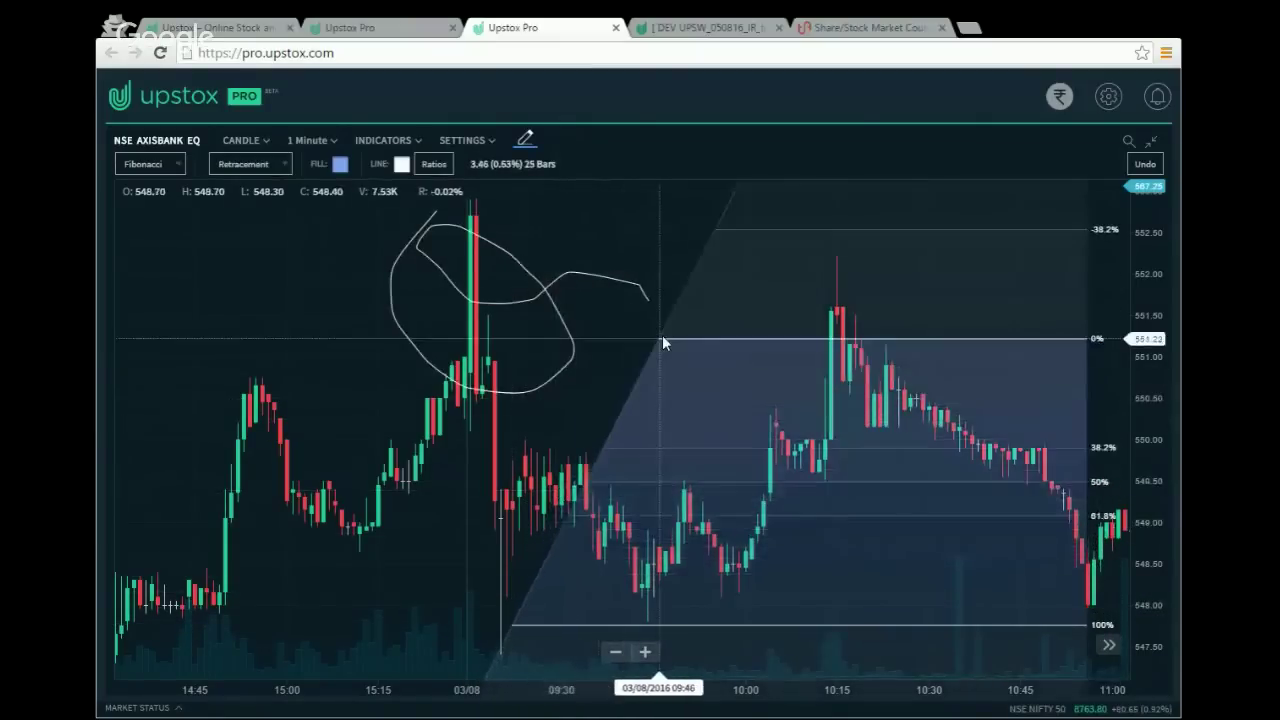
pyautogui.click(831, 250)
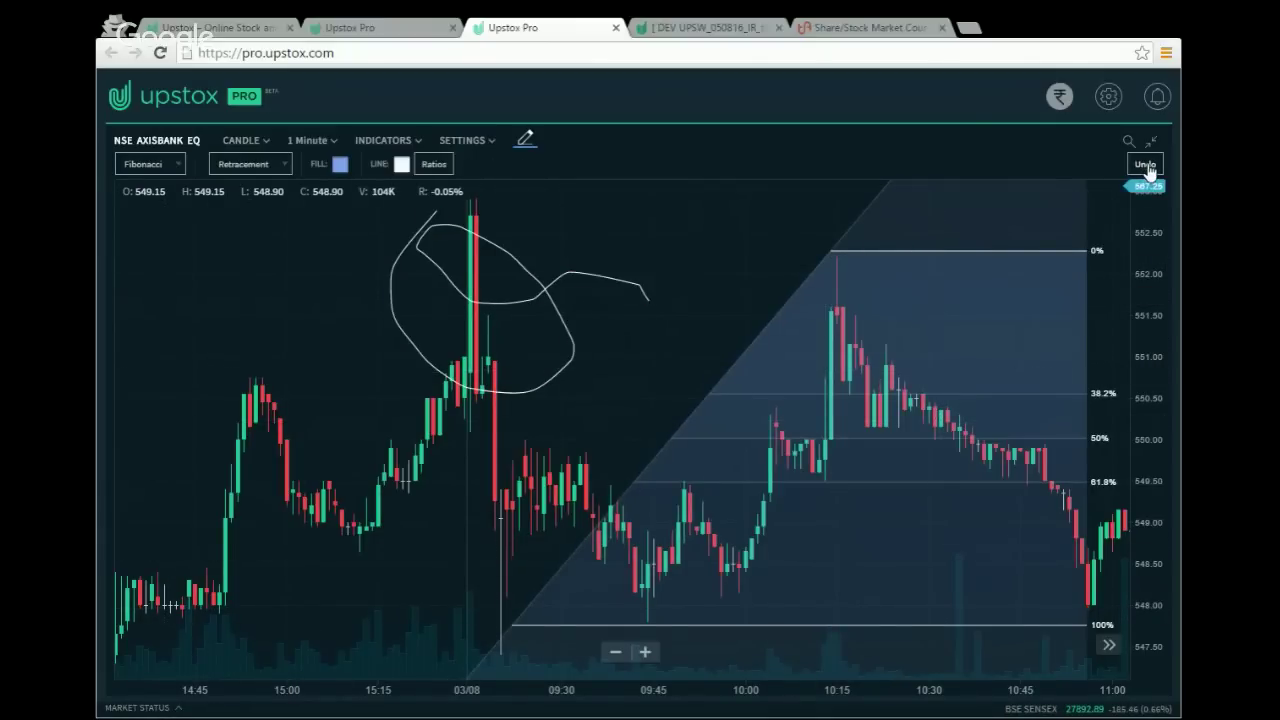
pyautogui.click(1146, 165)
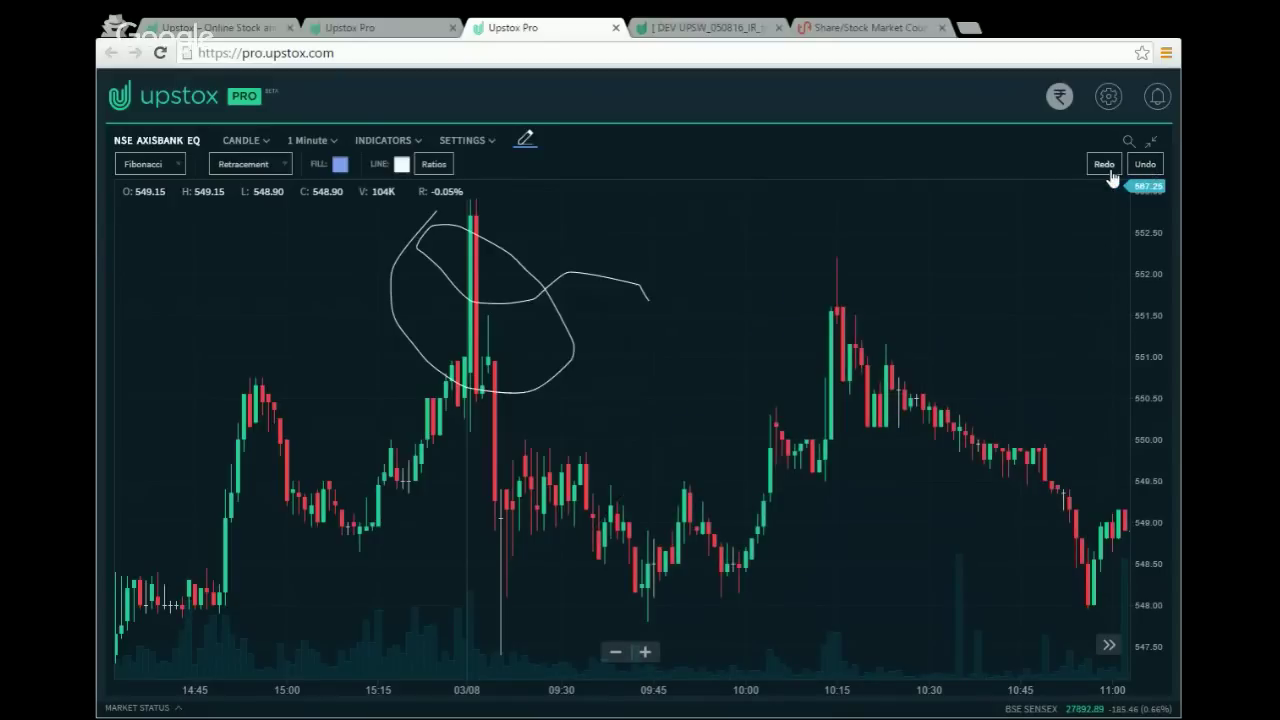
pyautogui.click(1105, 168)
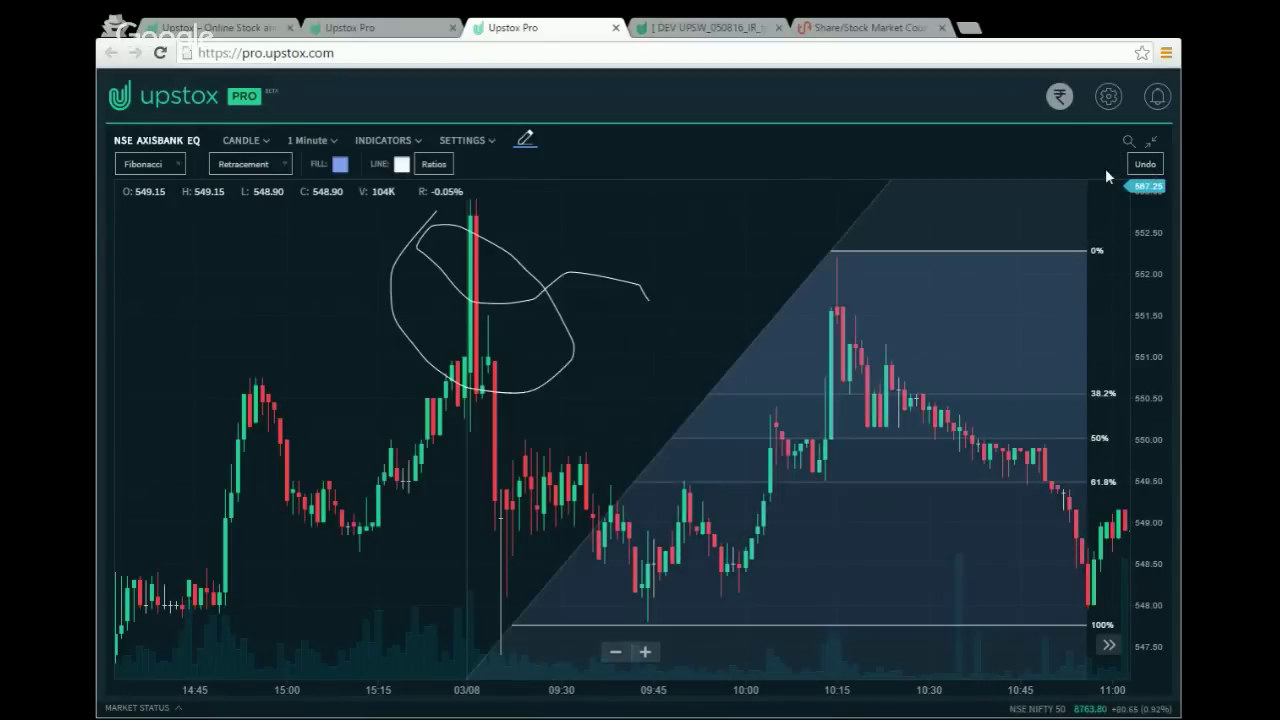
pyautogui.click(1156, 168)
pyautogui.click(1156, 168)
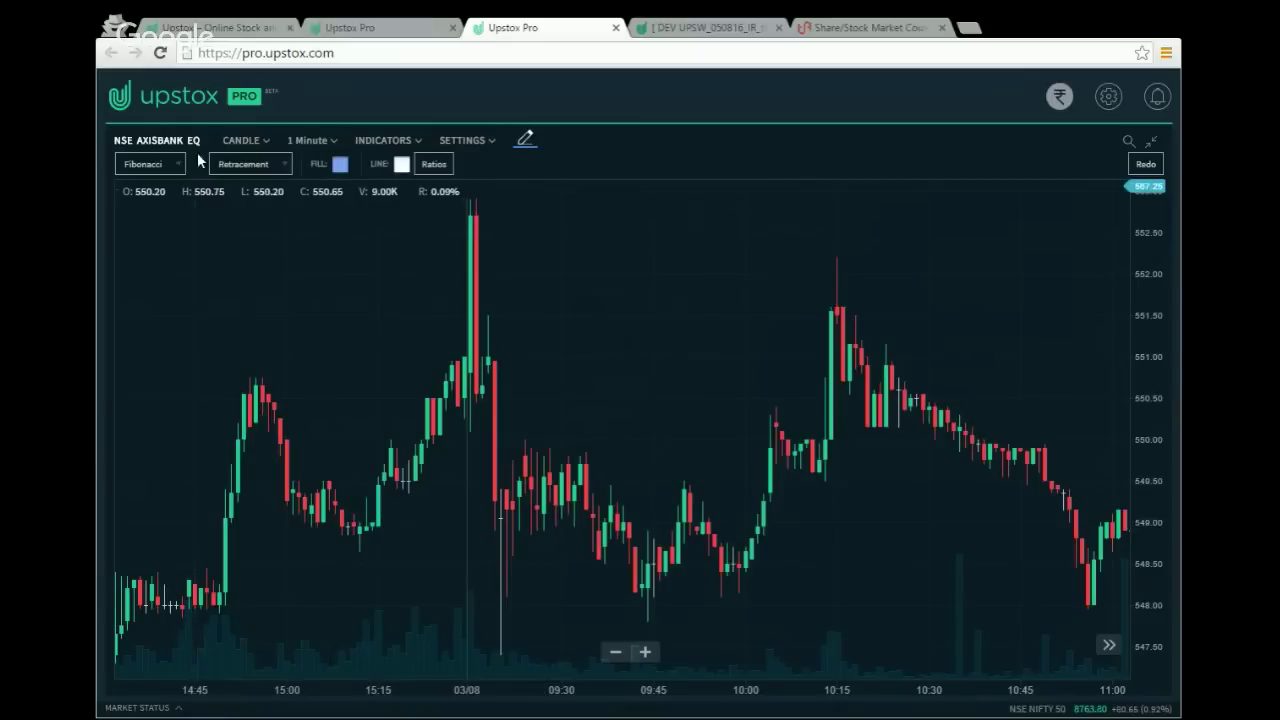
# - Switch the Fibonacci type to Arc, draw a trial arc, and undo it
pyautogui.click(268, 165)
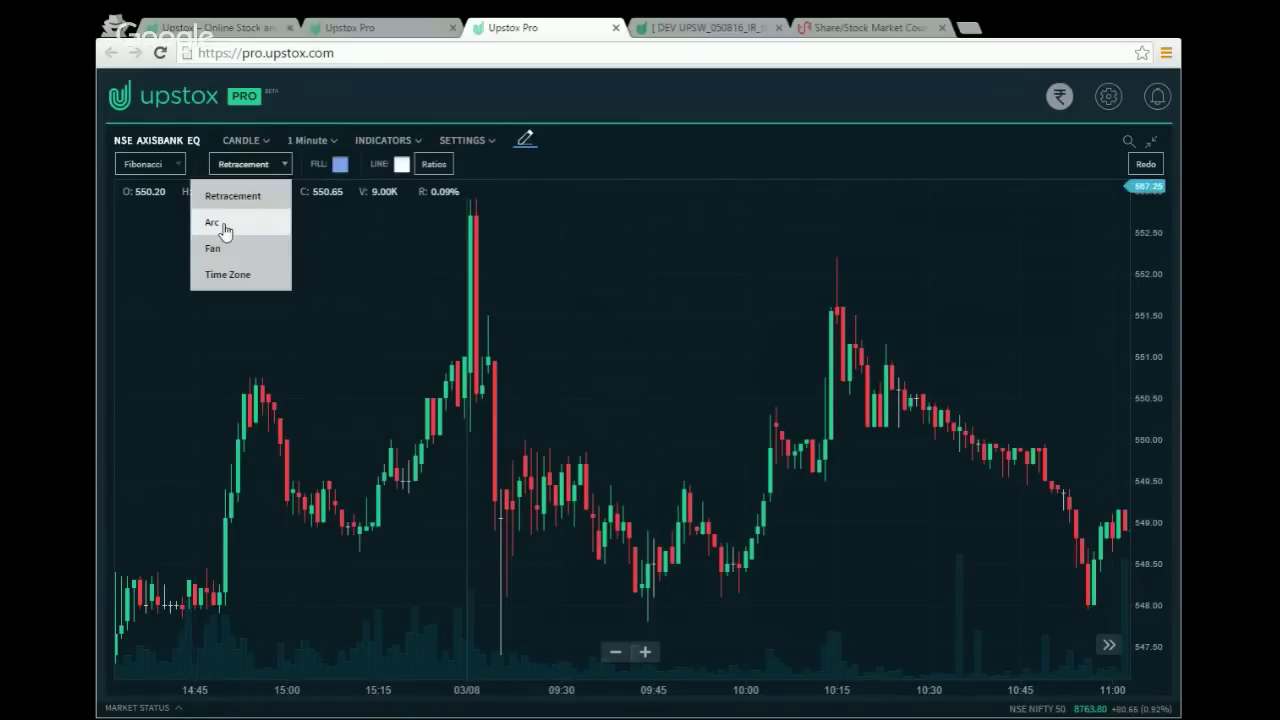
pyautogui.click(224, 231)
pyautogui.click(284, 303)
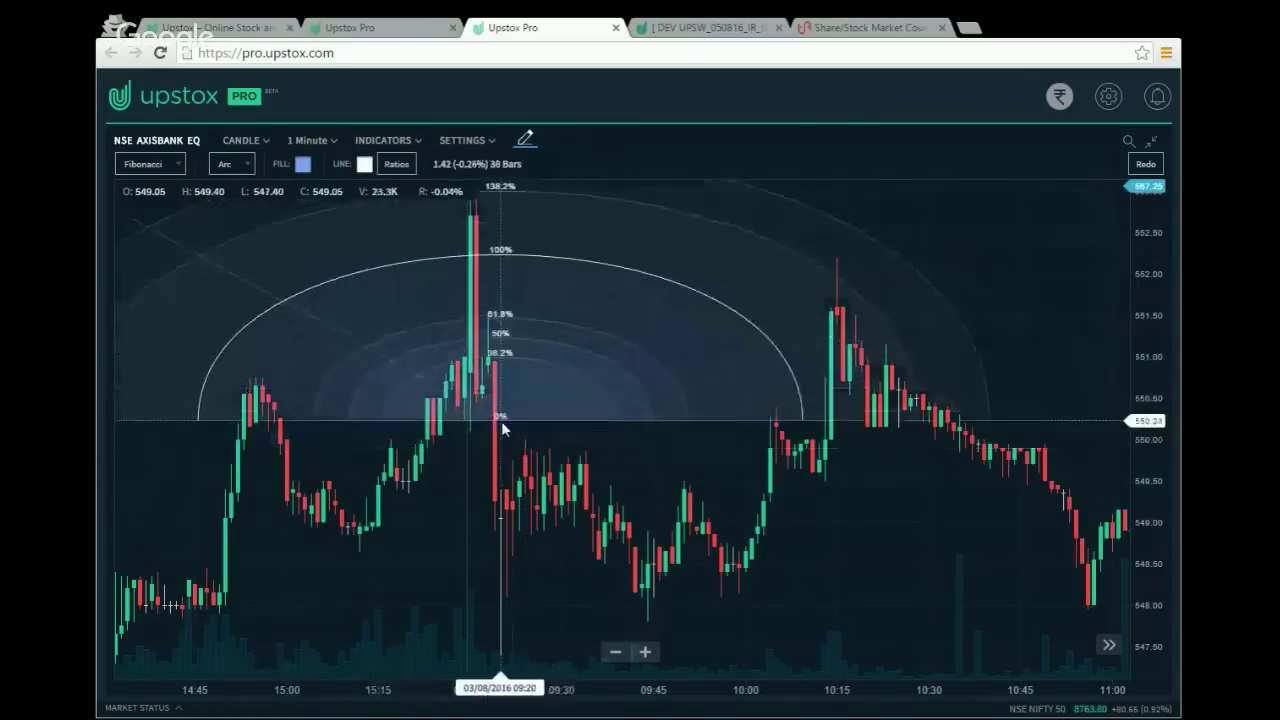
pyautogui.click(408, 423)
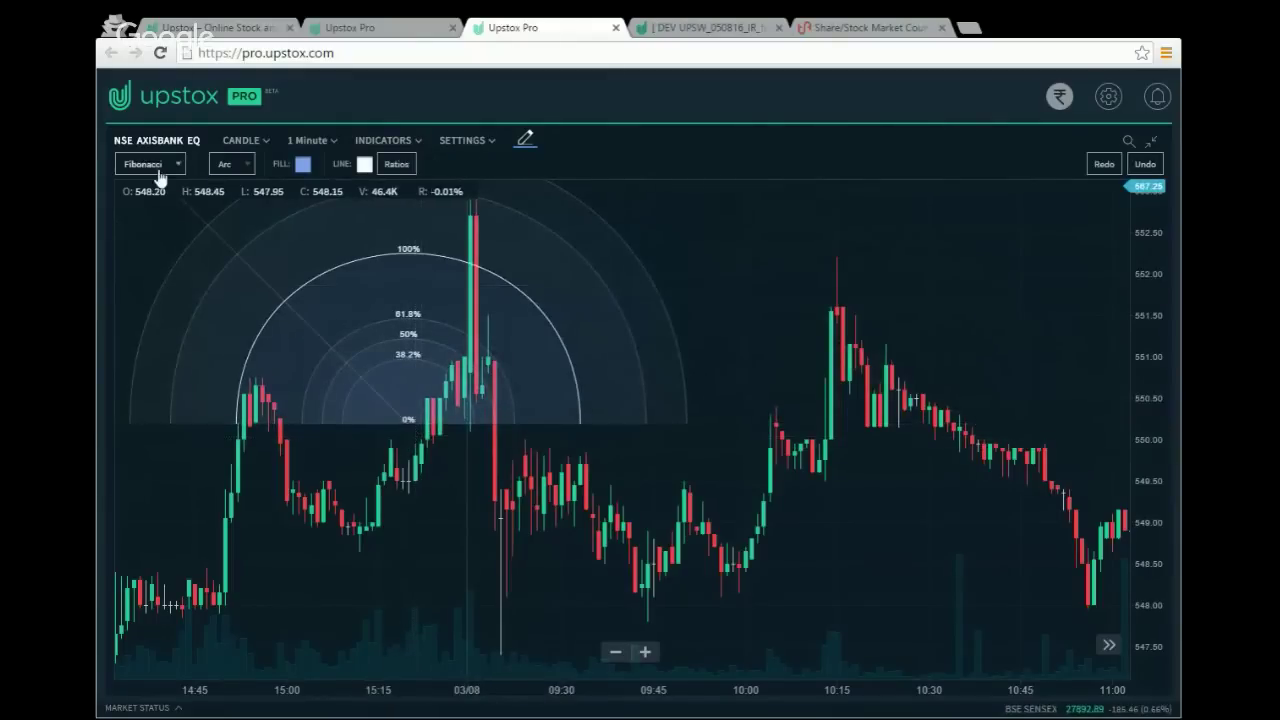
pyautogui.click(1145, 164)
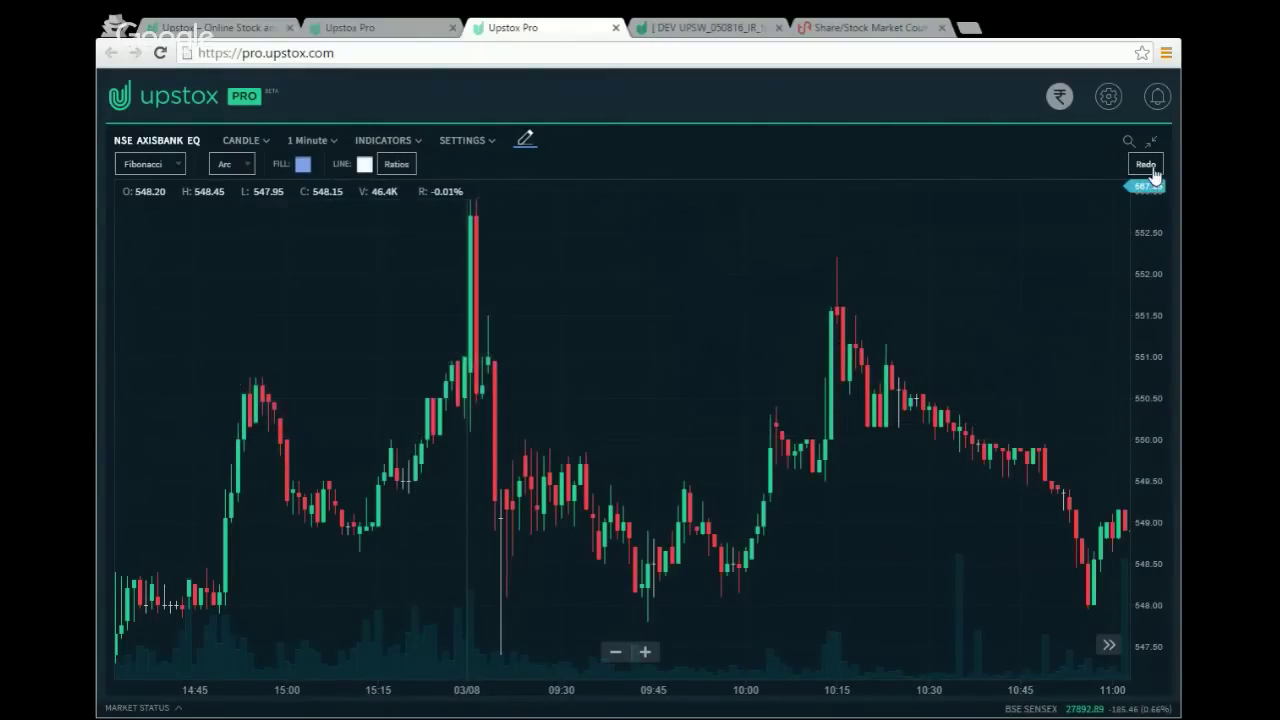
# - Draw a trial Pitchfork with its apex above the 10:15 high, then undo it
pyautogui.click(148, 164)
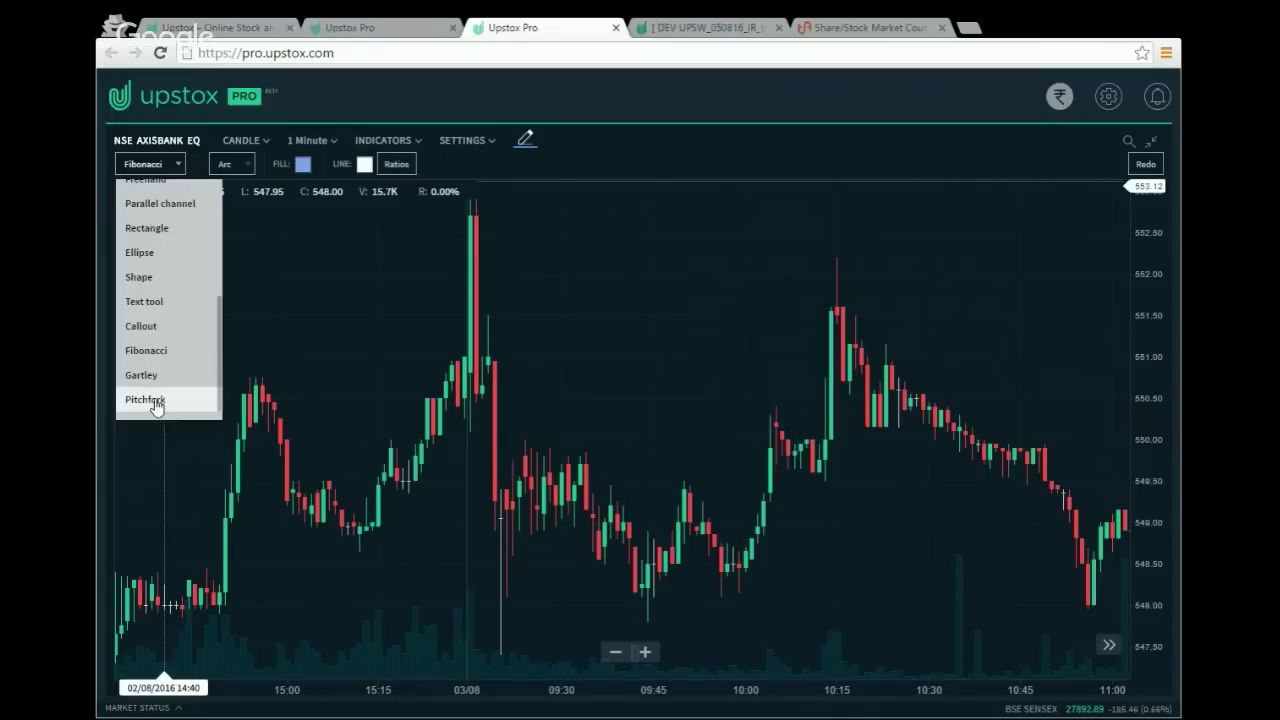
pyautogui.click(145, 400)
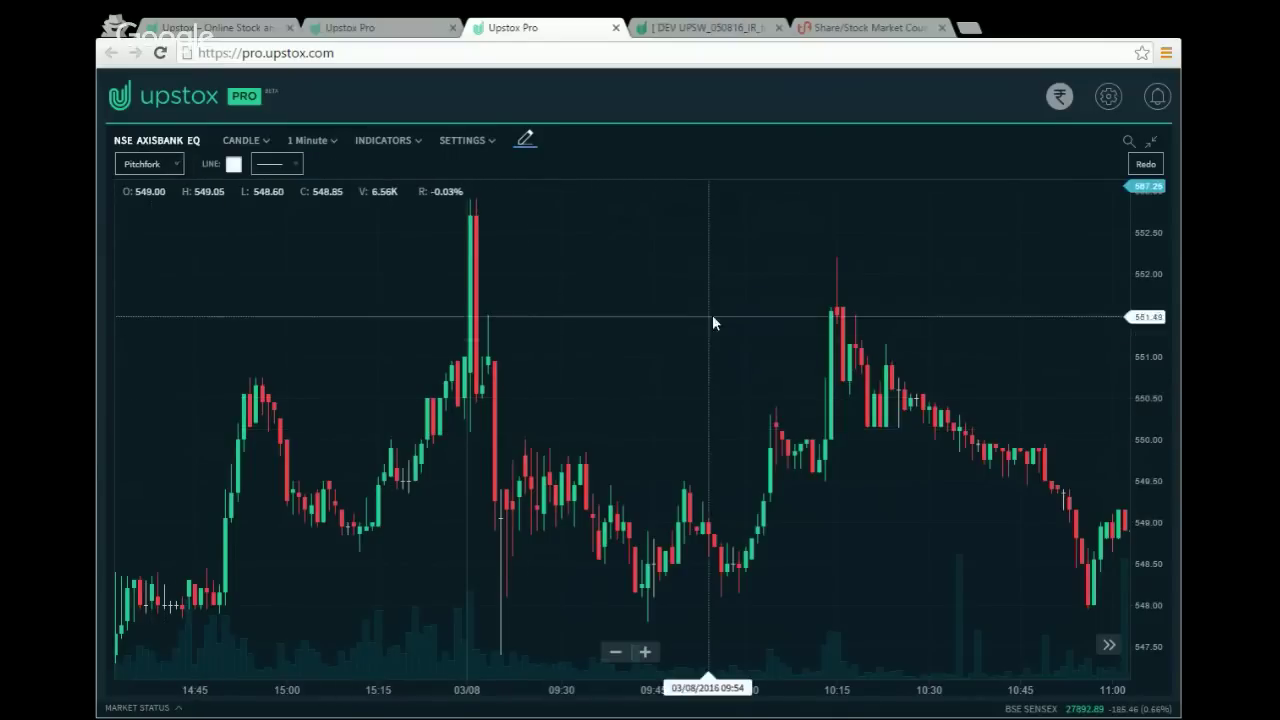
pyautogui.click(635, 391)
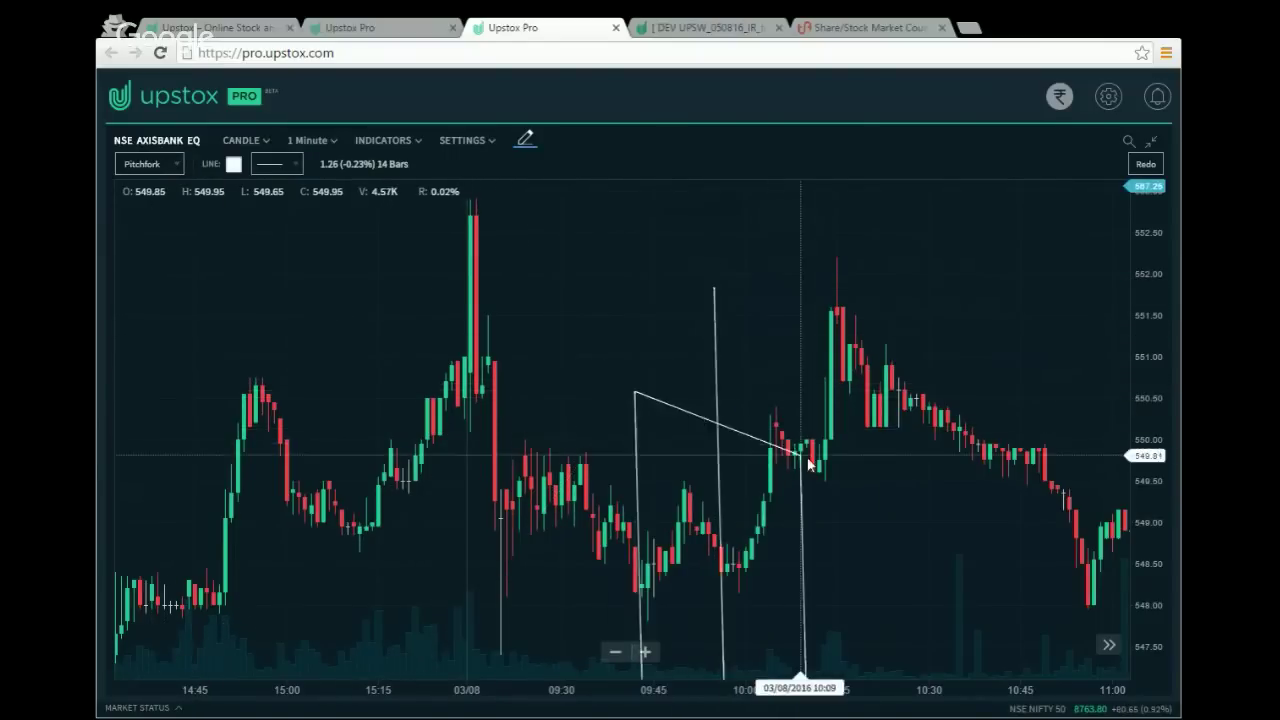
pyautogui.click(850, 228)
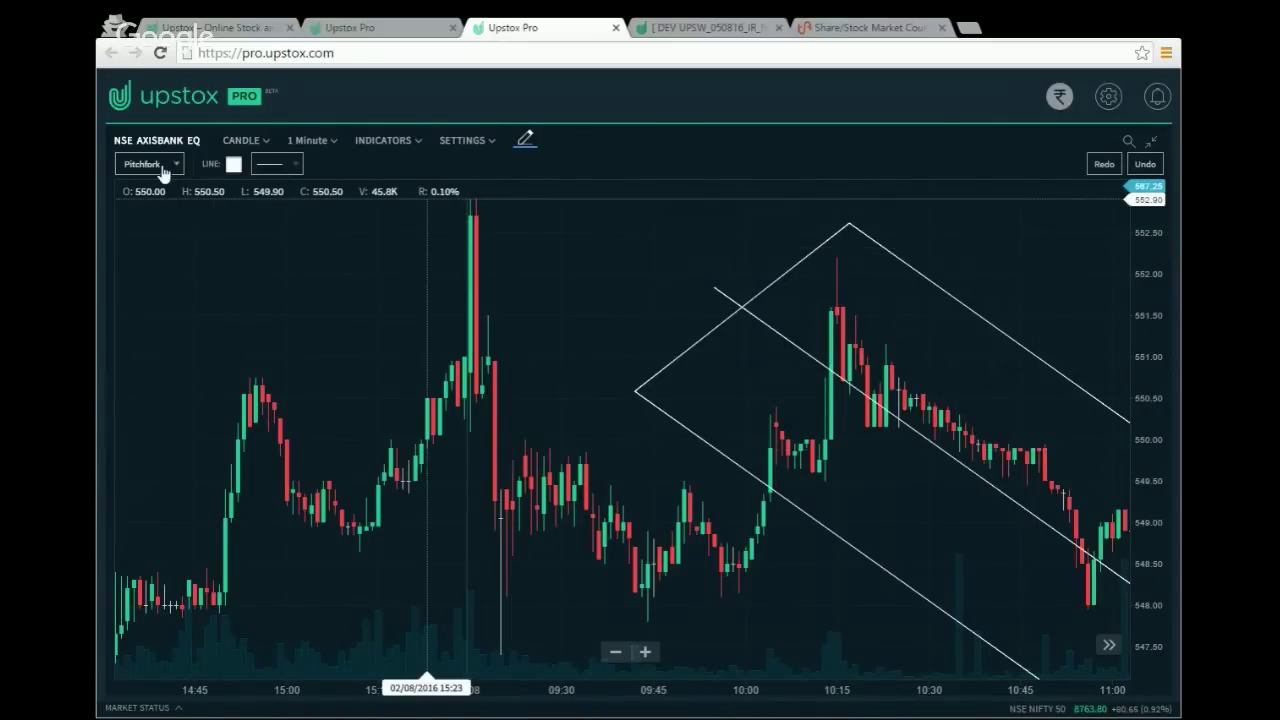
pyautogui.click(1146, 165)
pyautogui.click(147, 163)
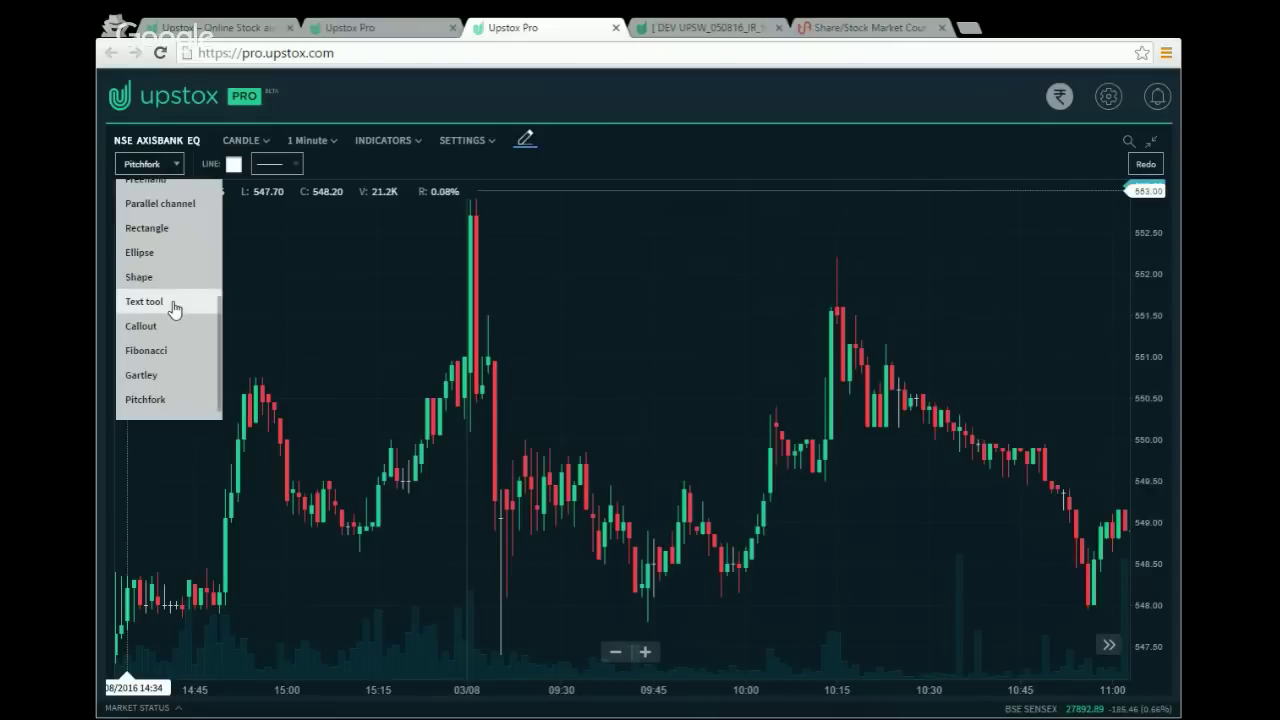
pyautogui.scroll(5, 173, 310)
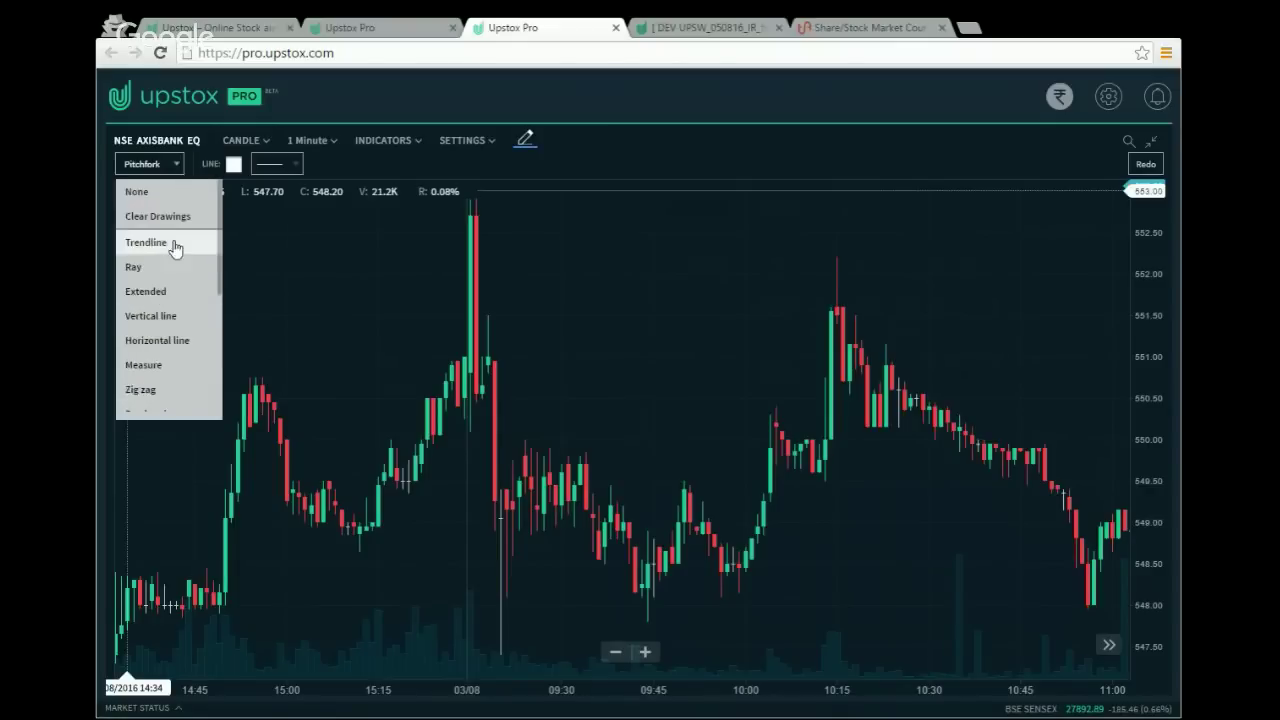
# - Draw a falling trendline from the 10:15 high down to near 10:58
pyautogui.click(160, 242)
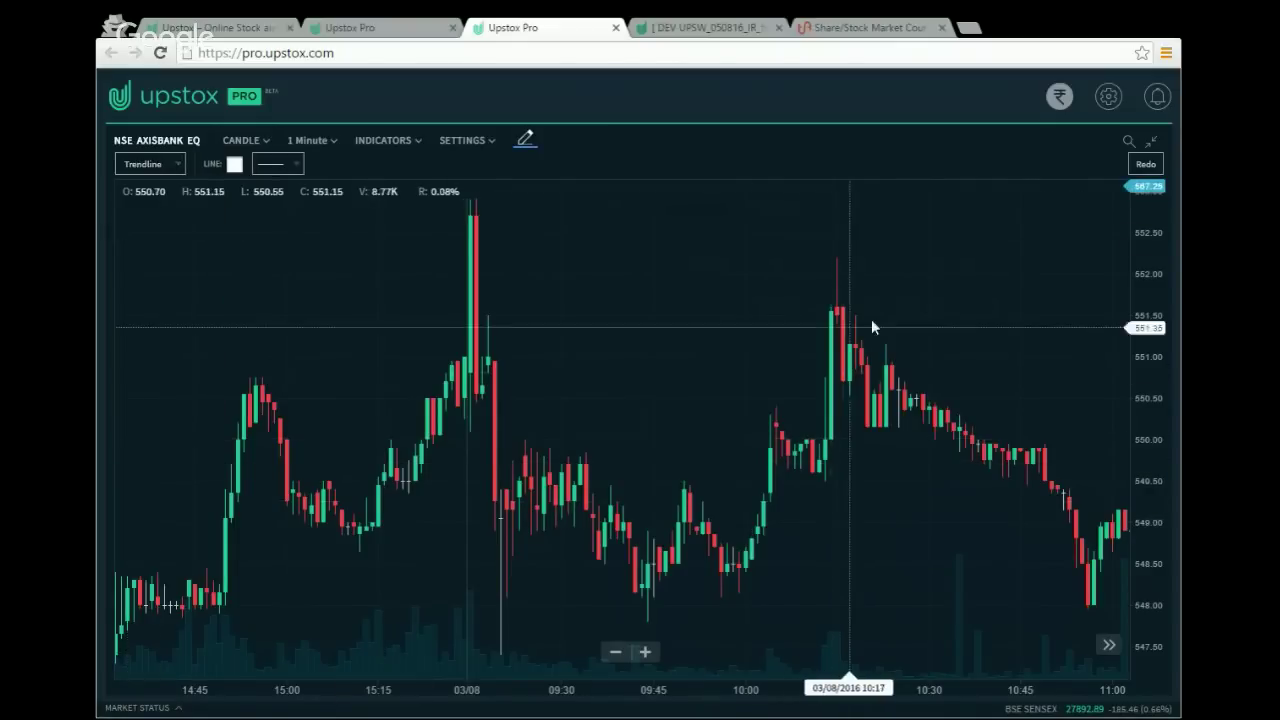
pyautogui.click(836, 256)
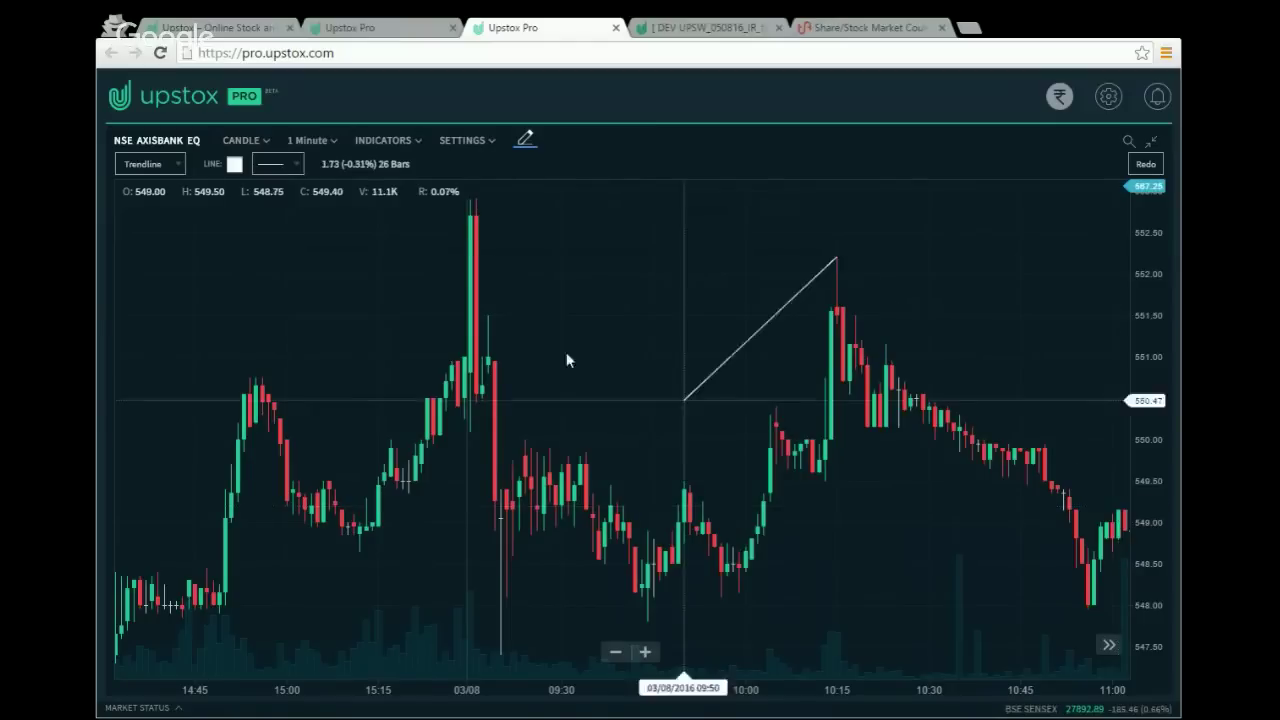
pyautogui.click(470, 200)
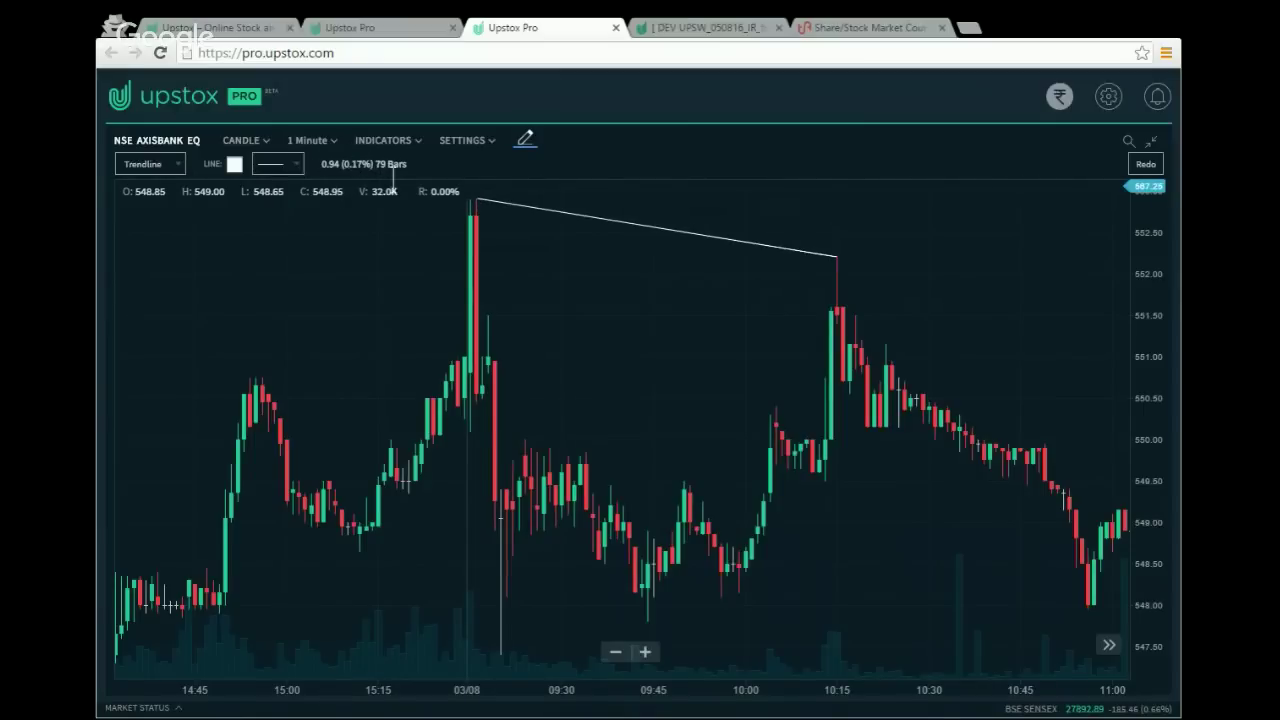
pyautogui.moveTo(477, 200); pyautogui.dragTo(1106, 506)
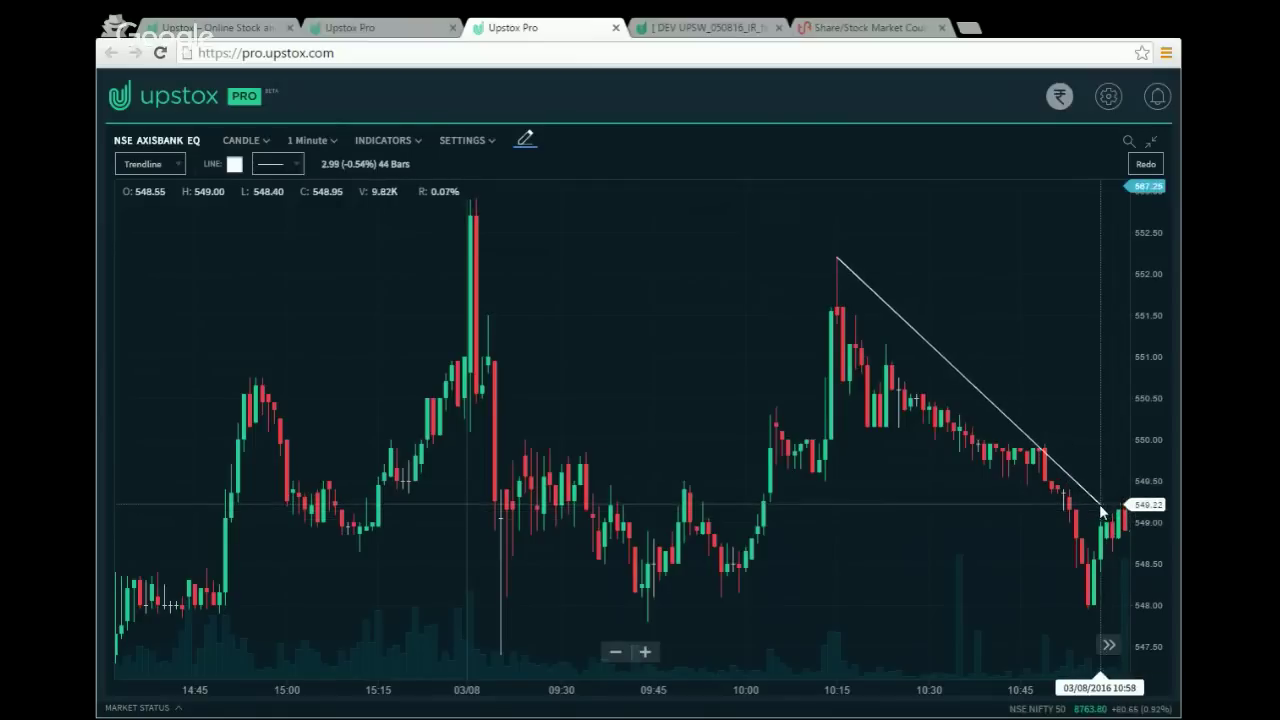
pyautogui.click(1100, 508)
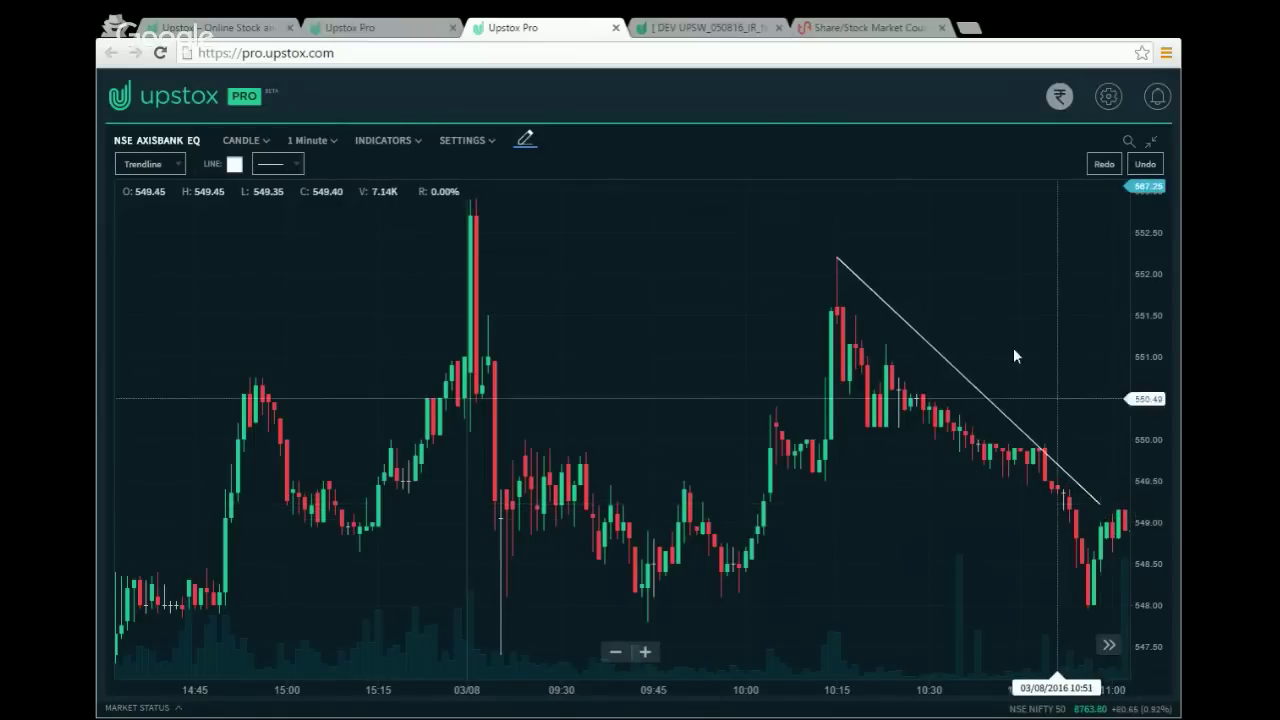
# - Add a rising trendline from after the 03/08 drop up to near 10:05
pyautogui.click(514, 436)
pyautogui.click(787, 294)
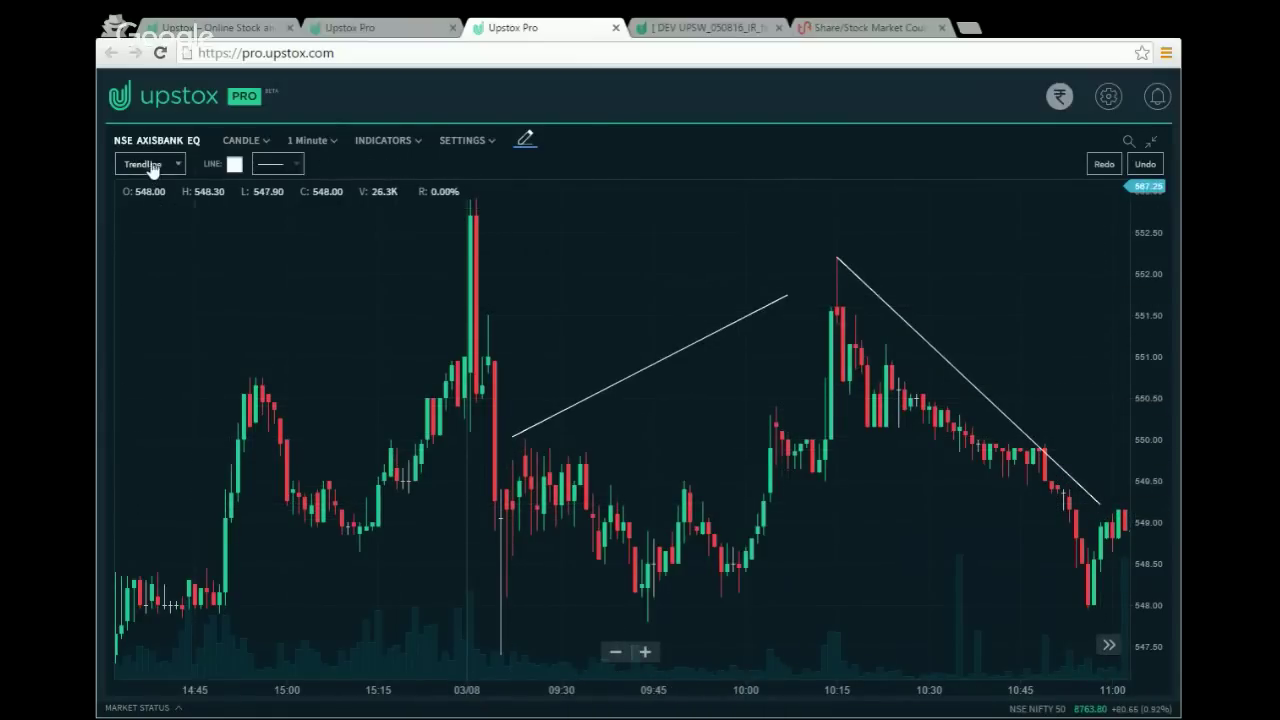
pyautogui.click(152, 166)
pyautogui.click(170, 340)
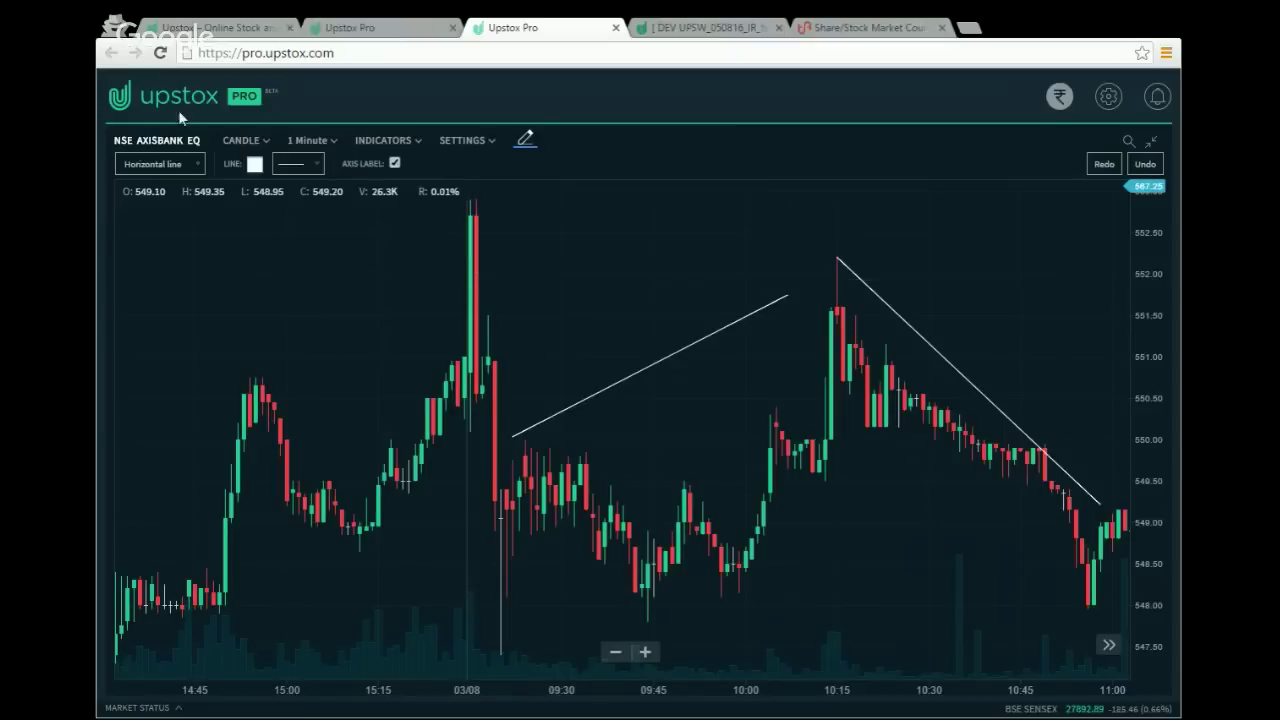
# - Place cyan horizontal lines at 553.12 and about 547.71 on the AXISBANK chart
pyautogui.click(254, 164)
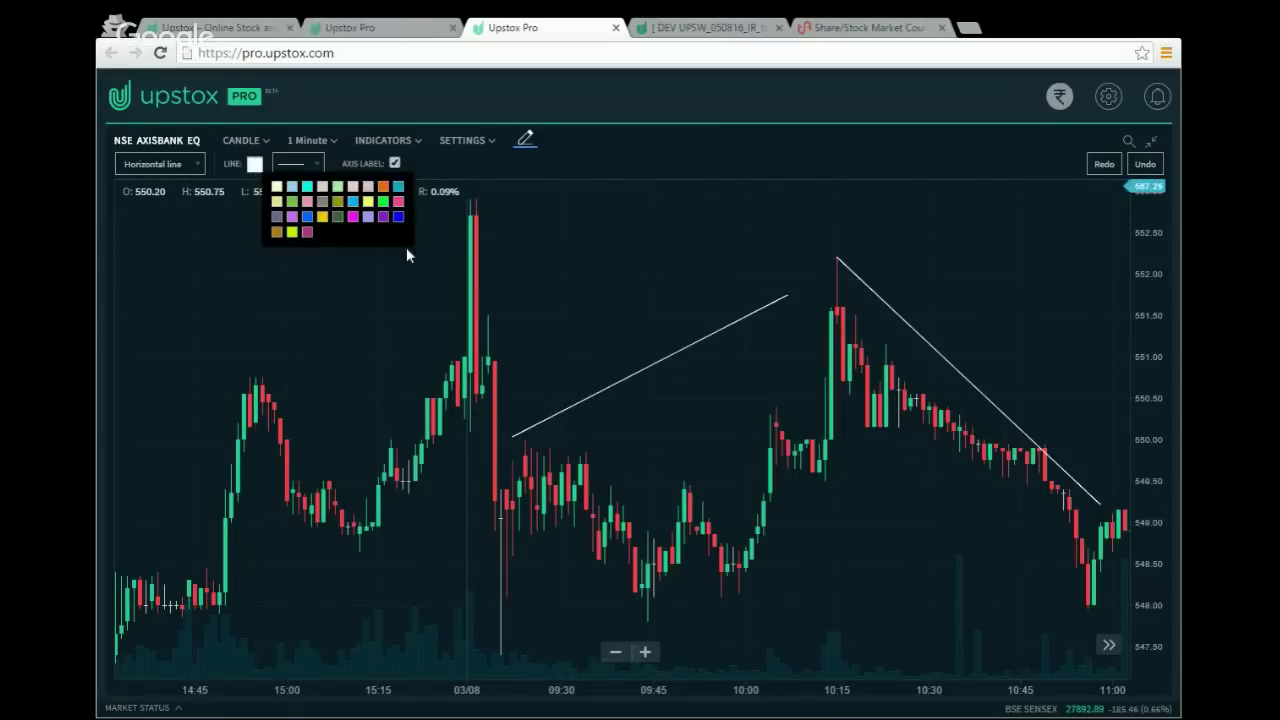
pyautogui.click(307, 187)
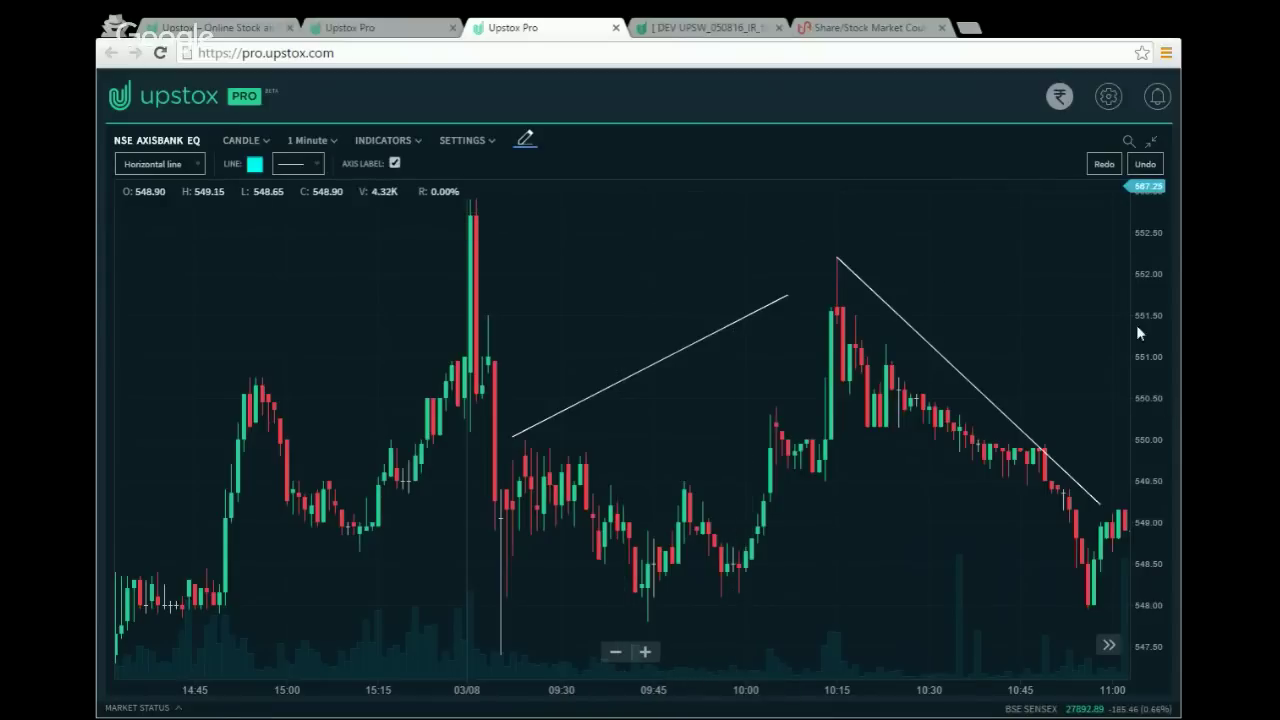
pyautogui.moveTo(1145, 292); pyautogui.dragTo(1153, 410)
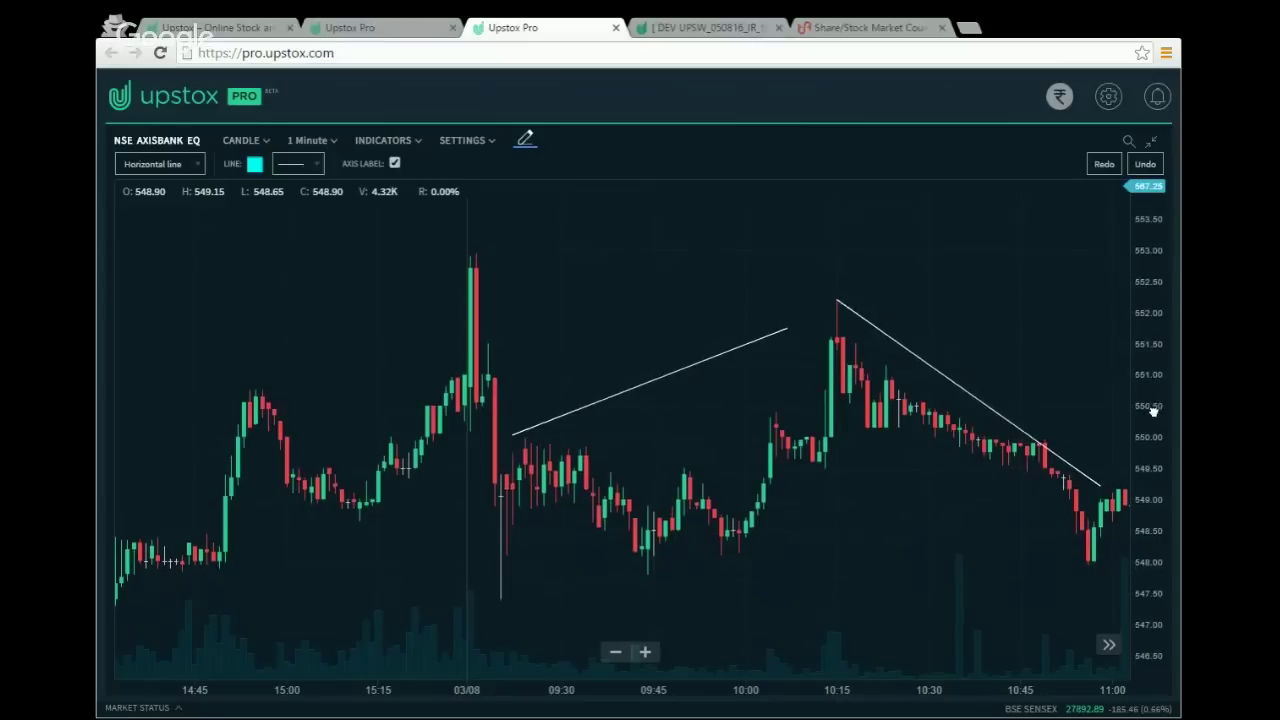
pyautogui.click(935, 243)
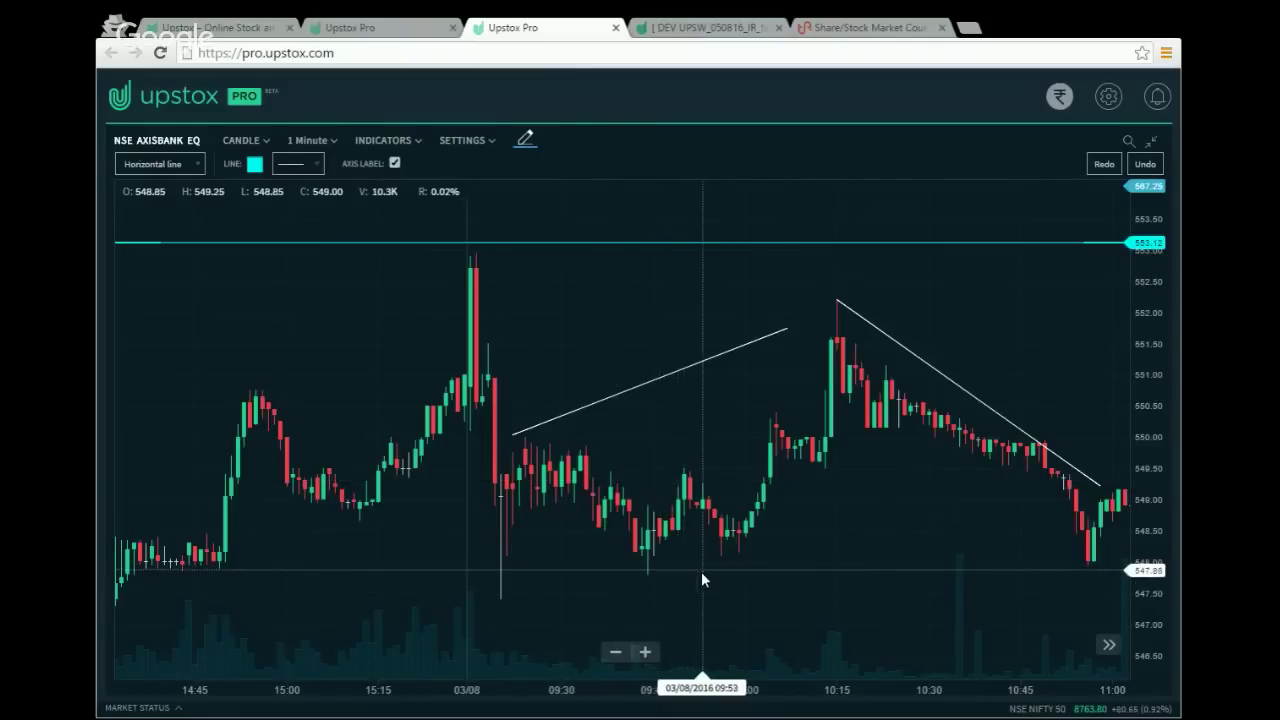
pyautogui.click(782, 579)
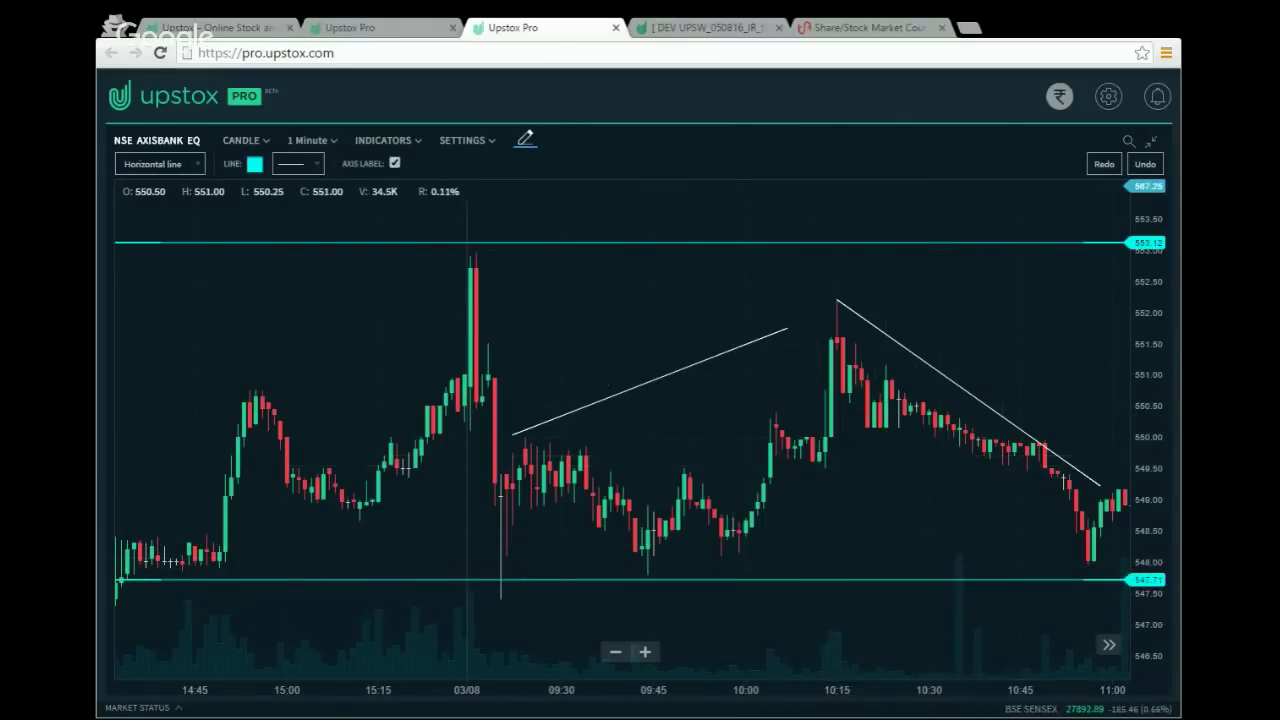
# - Browse the drawing-tool list to find the Callout option
pyautogui.click(197, 164)
pyautogui.scroll(-1, 160, 370)
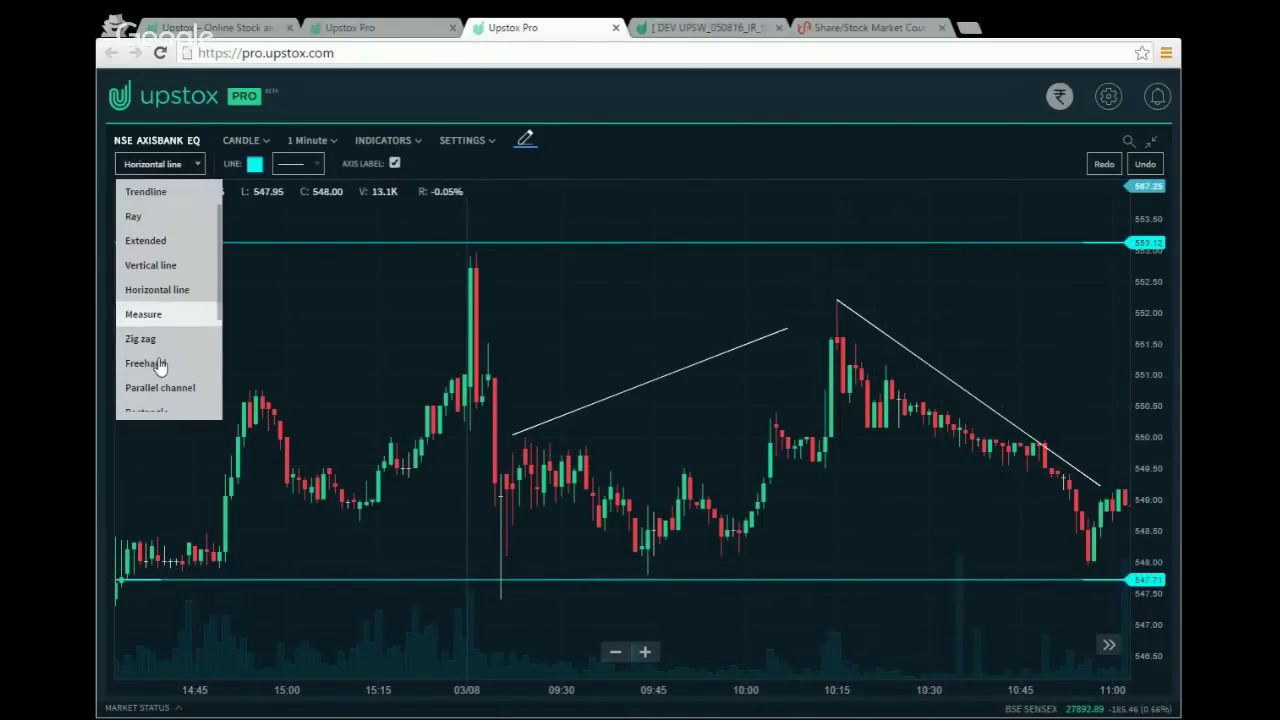
pyautogui.scroll(-1, 166, 370)
pyautogui.scroll(1, 172, 289)
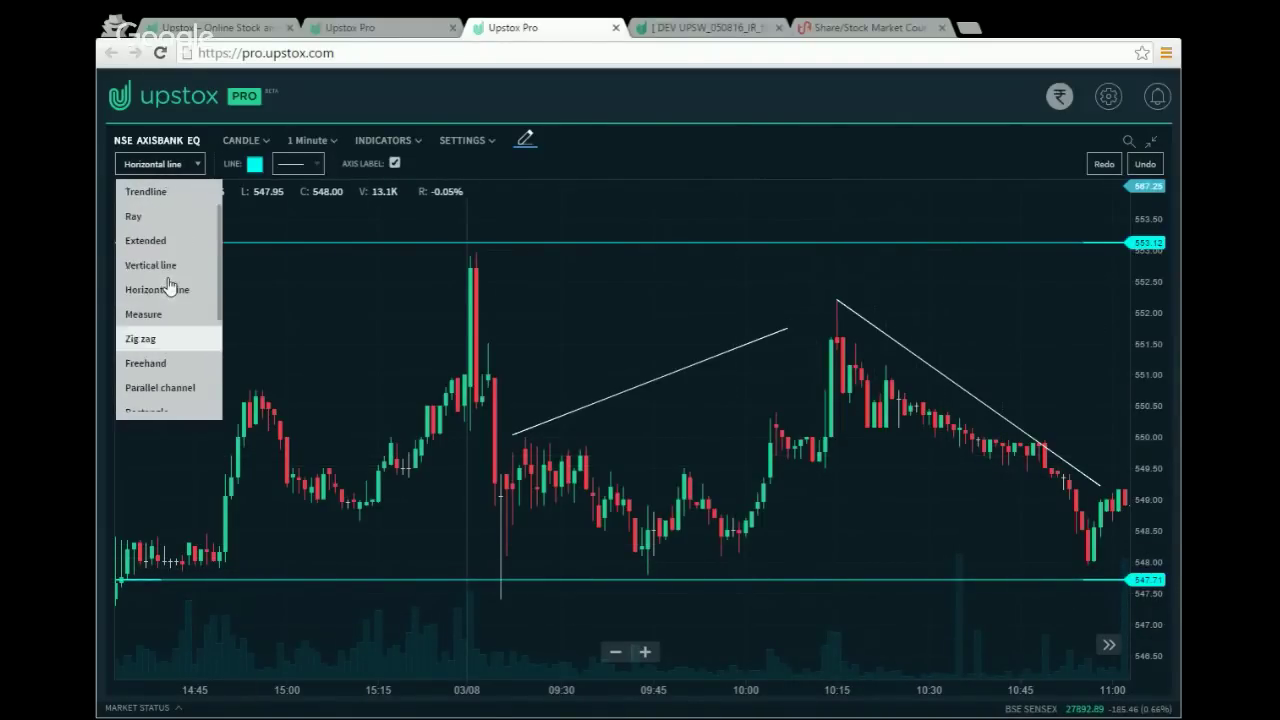
pyautogui.scroll(-3, 163, 272)
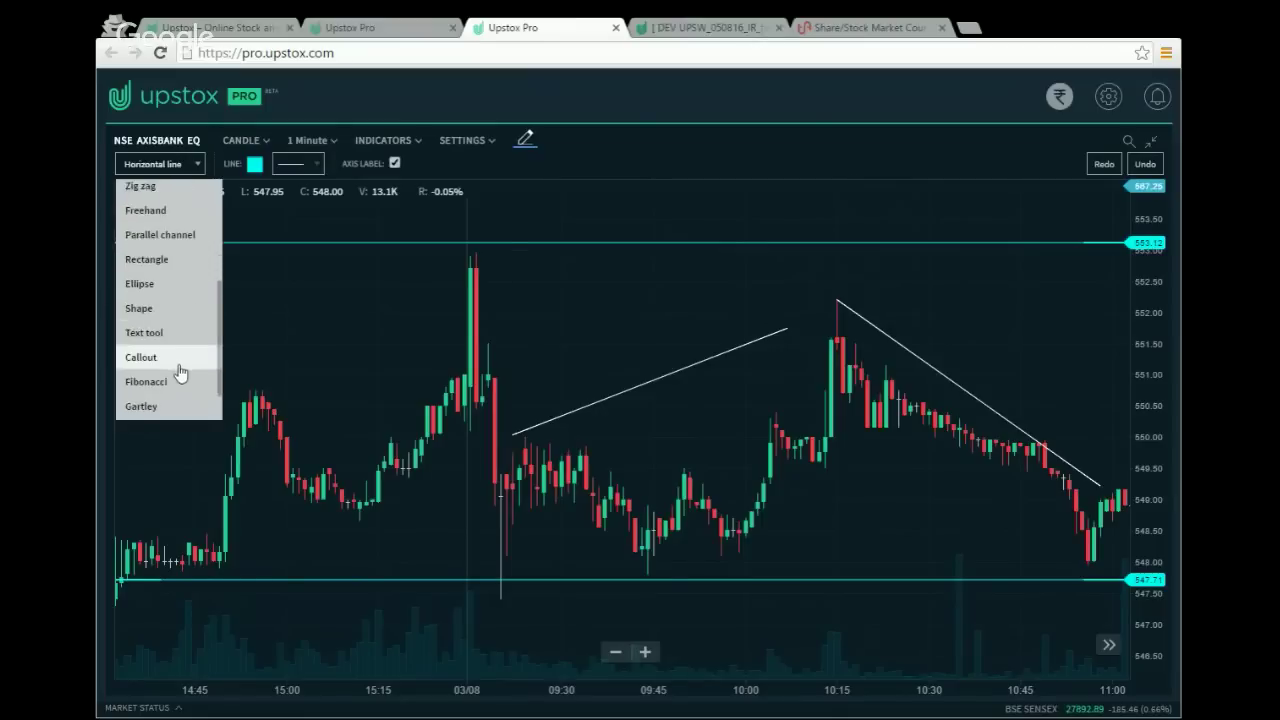
# - Add a 'Resistance' callout anchored on the 553.12 line
pyautogui.click(157, 364)
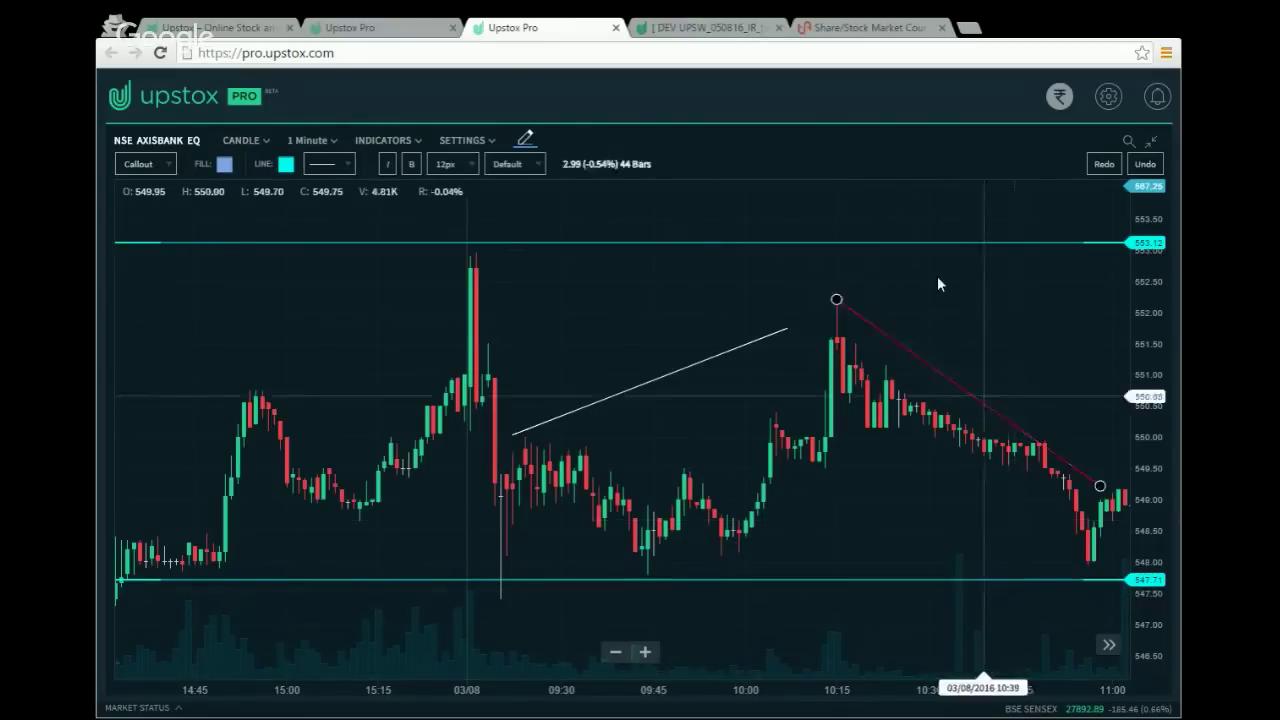
pyautogui.click(909, 241)
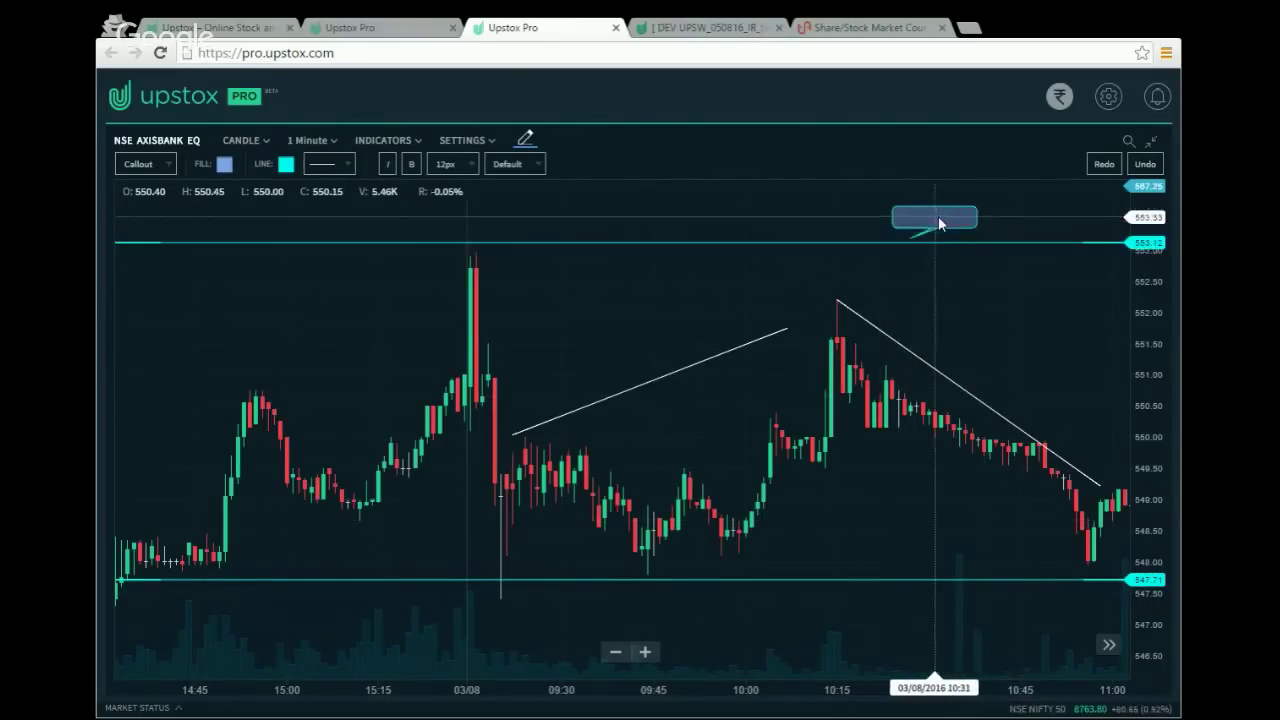
pyautogui.click(1007, 222)
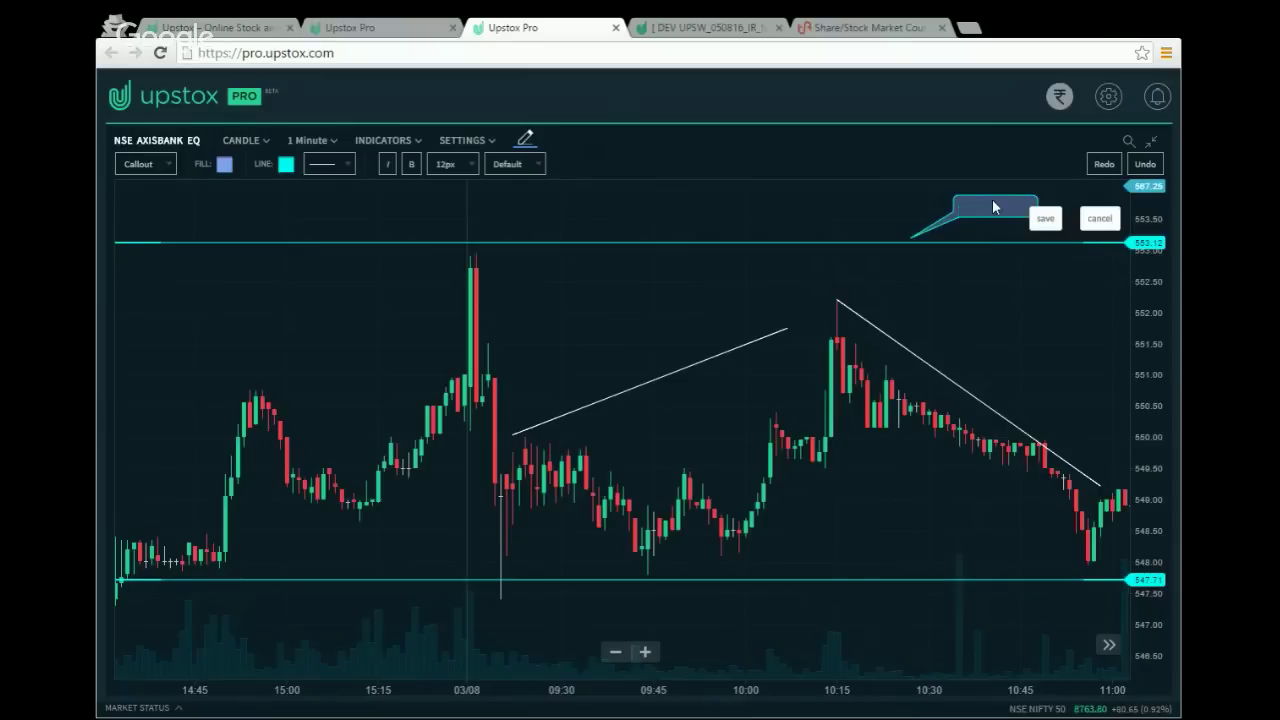
pyautogui.click(993, 207)
pyautogui.write('Re')
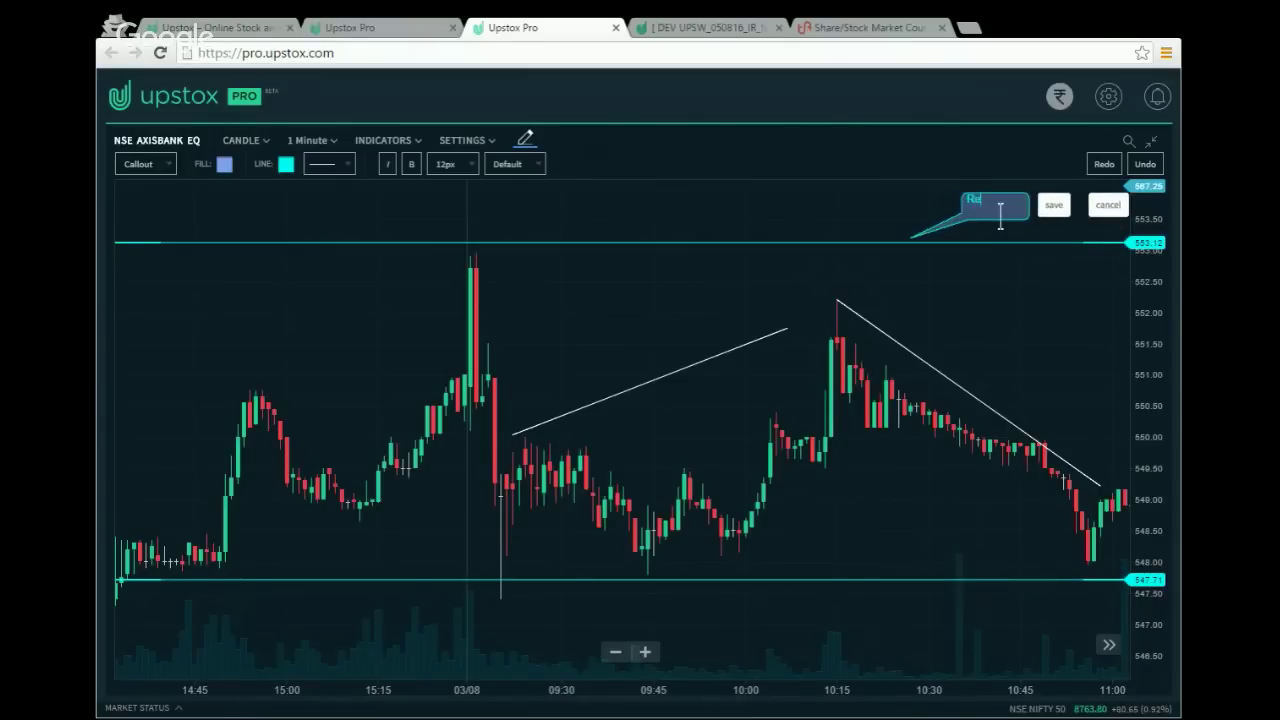
pyautogui.write('sistance')
pyautogui.click(1066, 205)
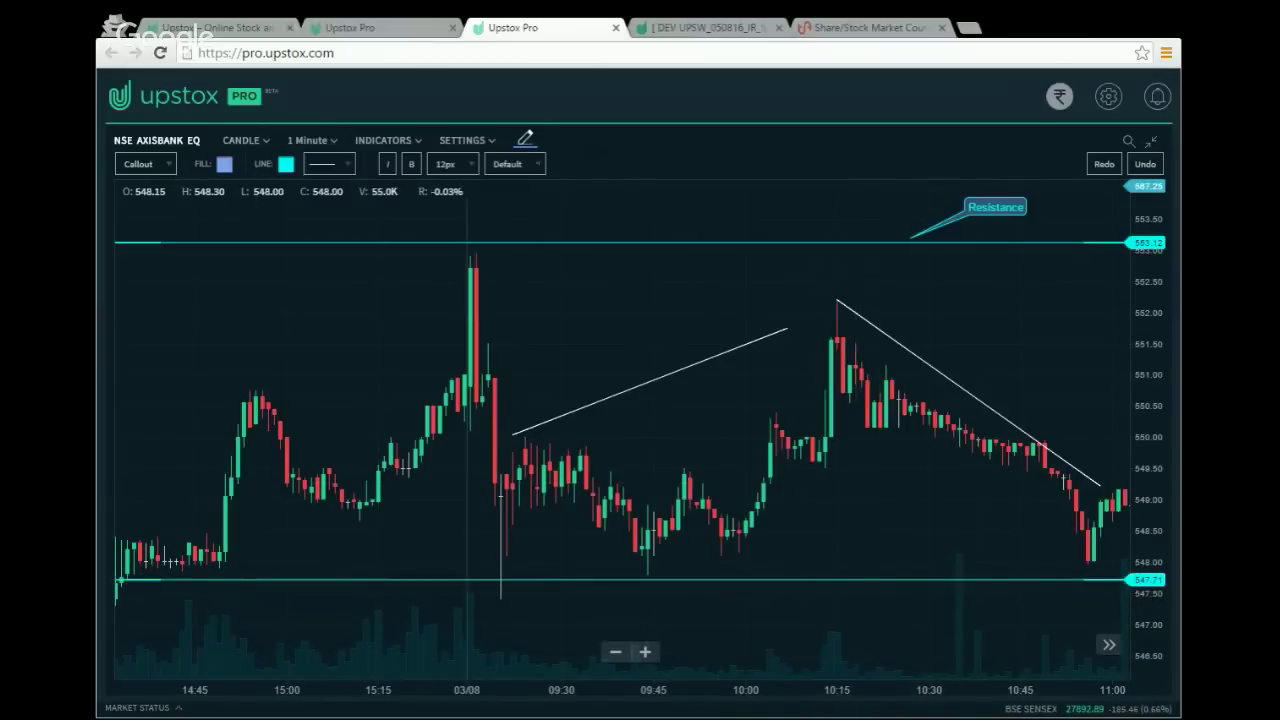
# - Add a 'Support' text label just below the 547.71 line
pyautogui.click(158, 164)
pyautogui.scroll(-2, 143, 375)
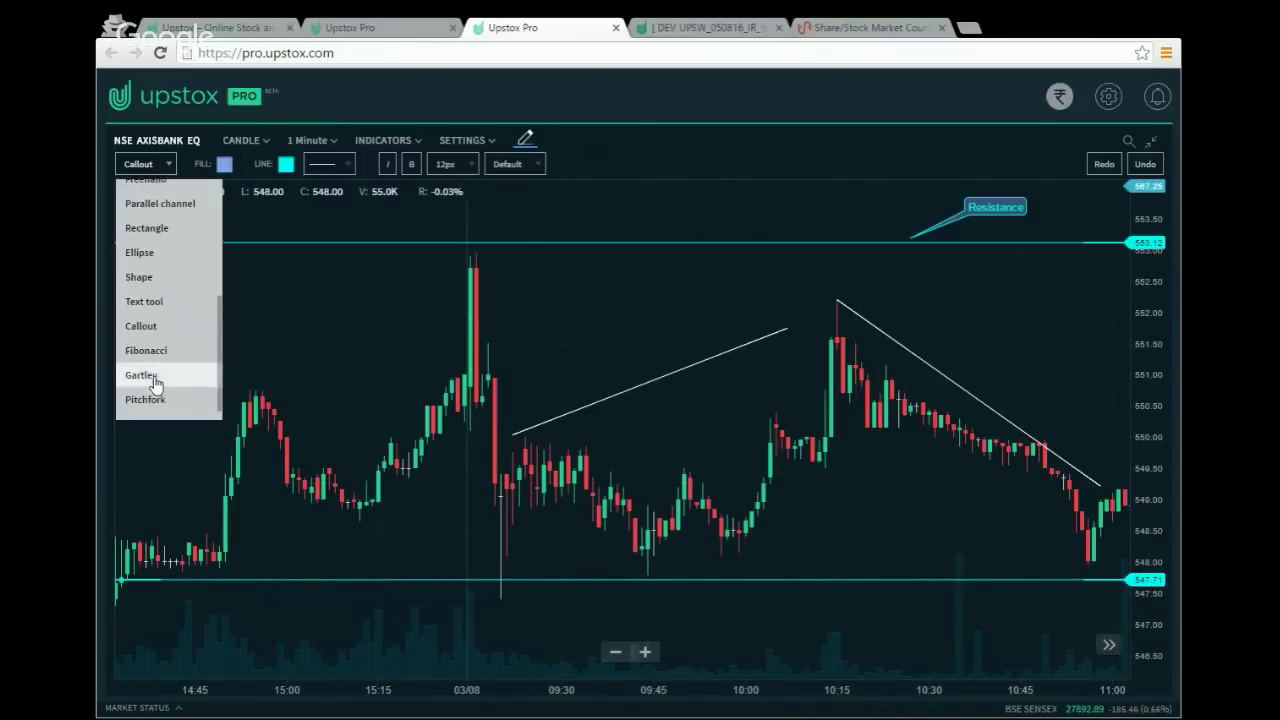
pyautogui.scroll(5, 150, 300)
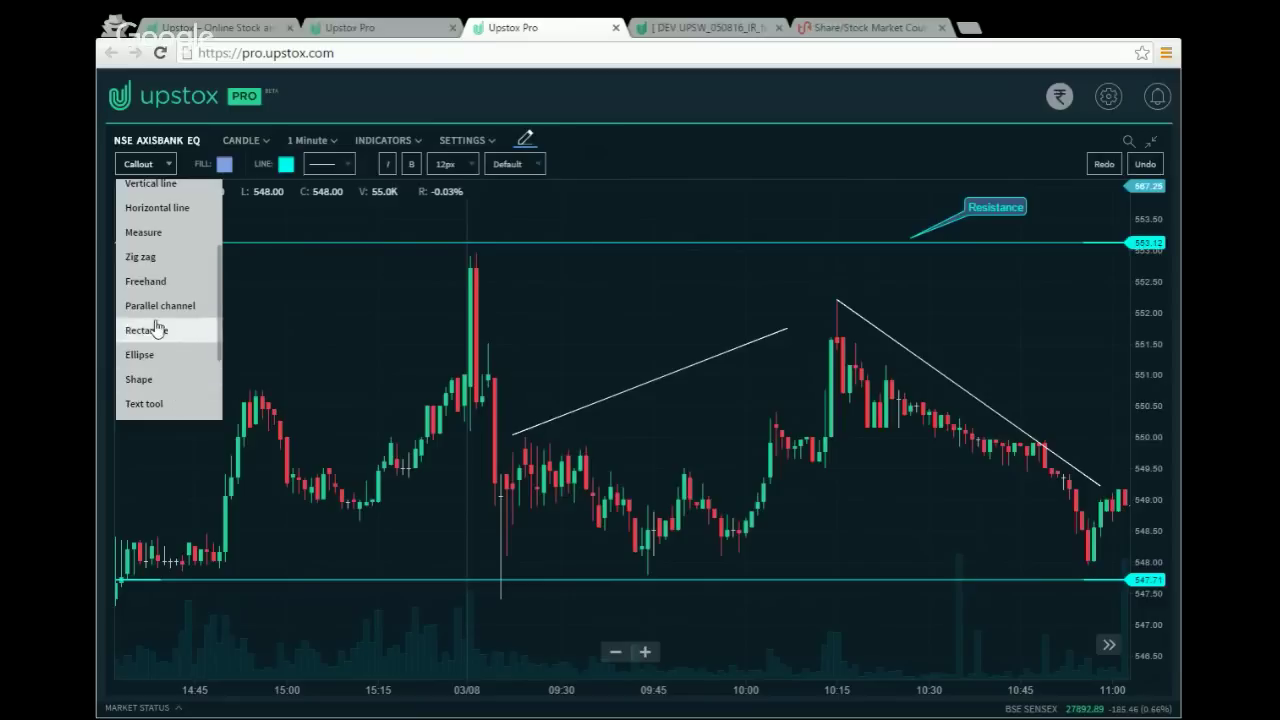
pyautogui.click(176, 404)
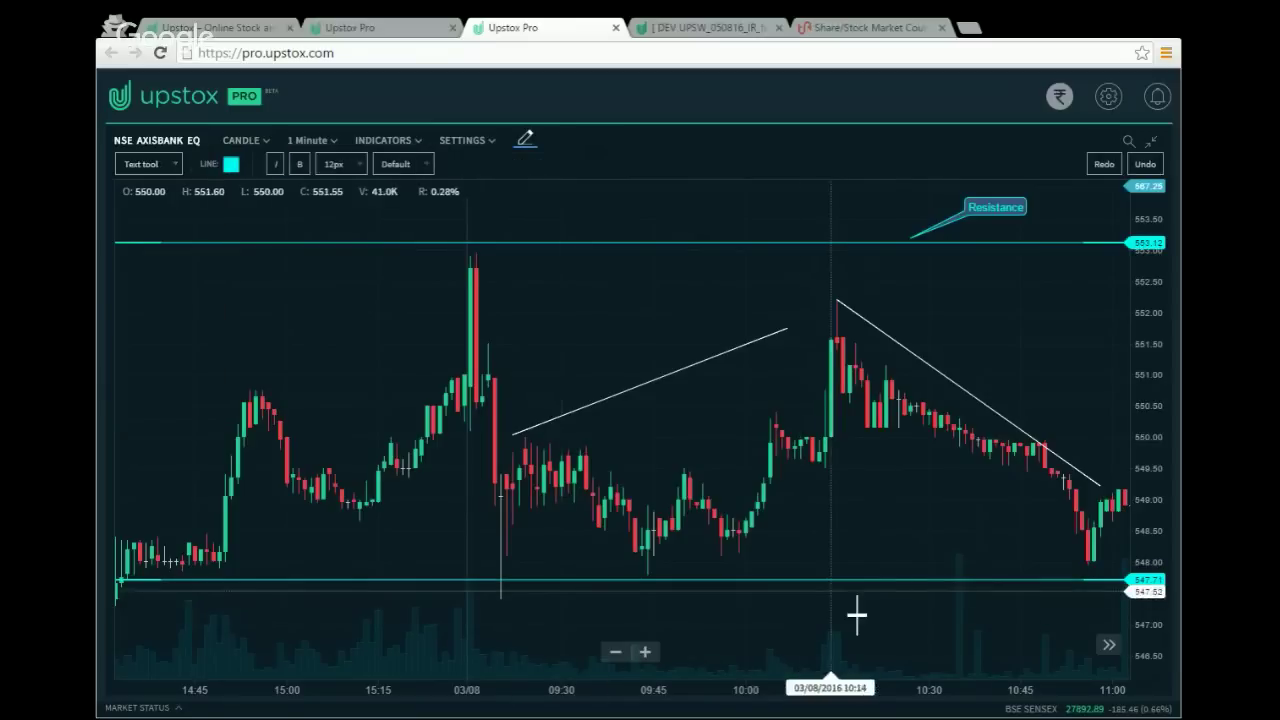
pyautogui.click(850, 598)
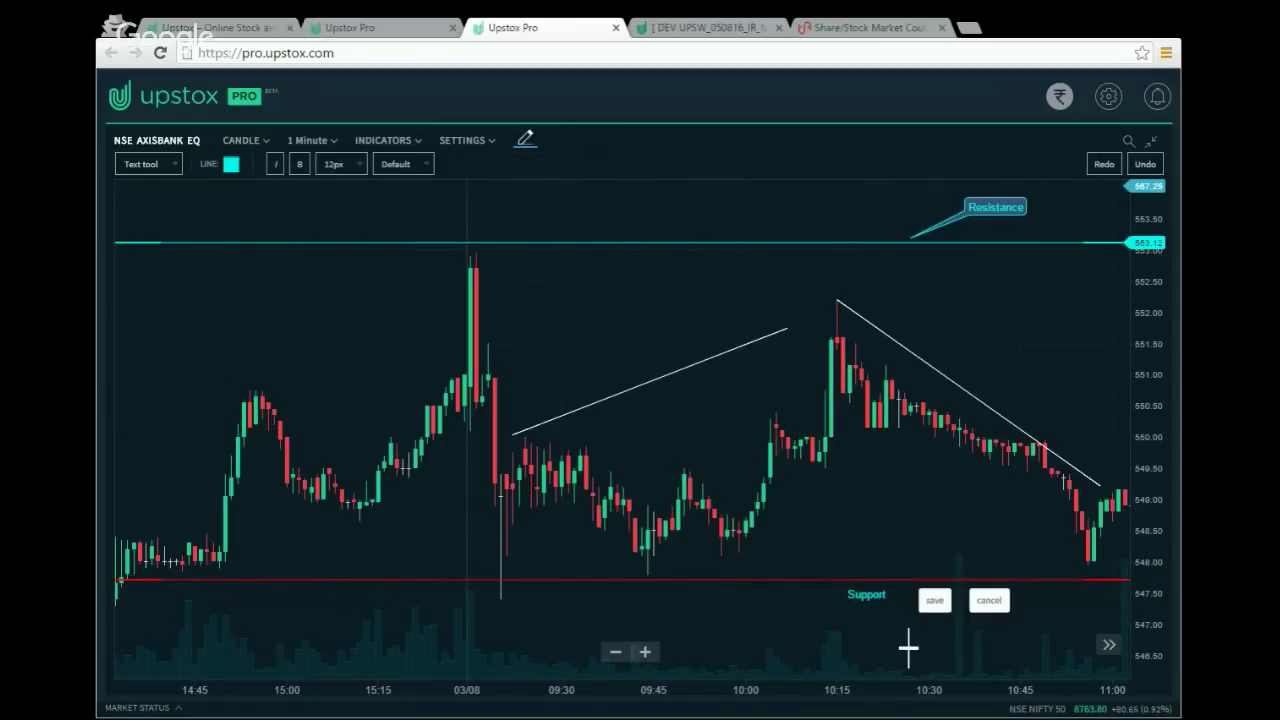
pyautogui.click(934, 600)
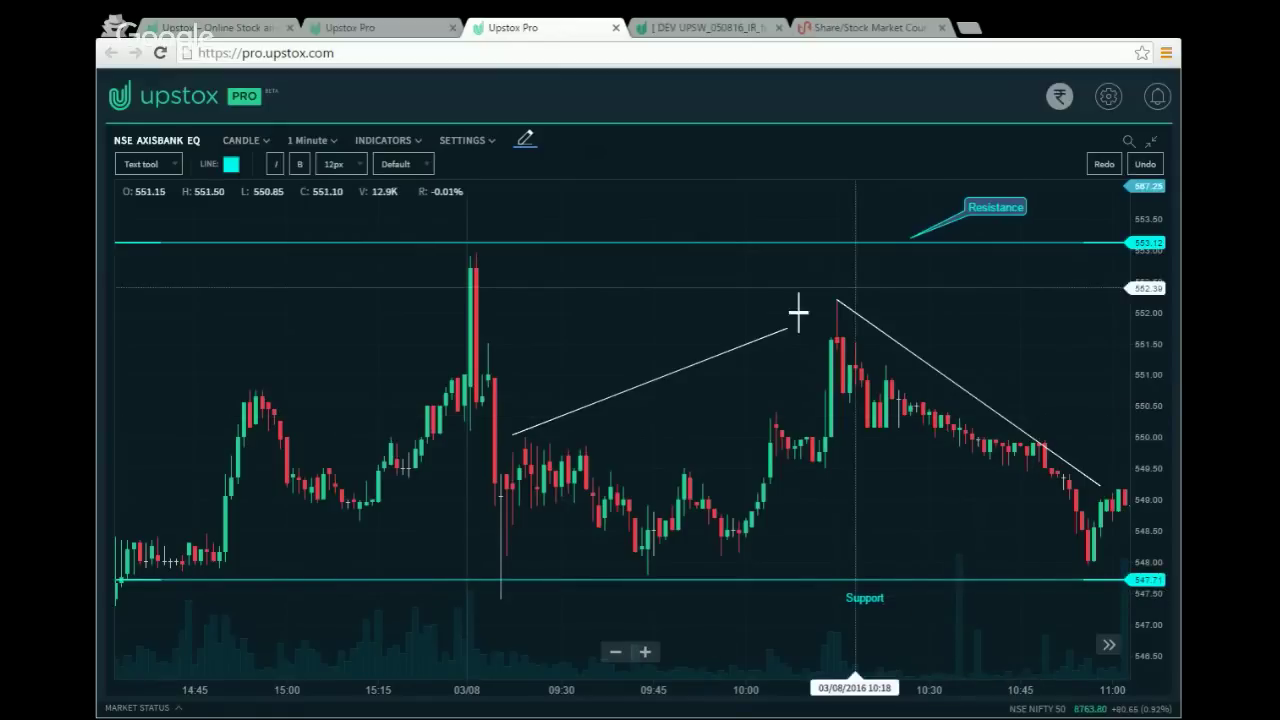
pyautogui.scroll(-1, 628, 507)
pyautogui.scroll(-3, 628, 507)
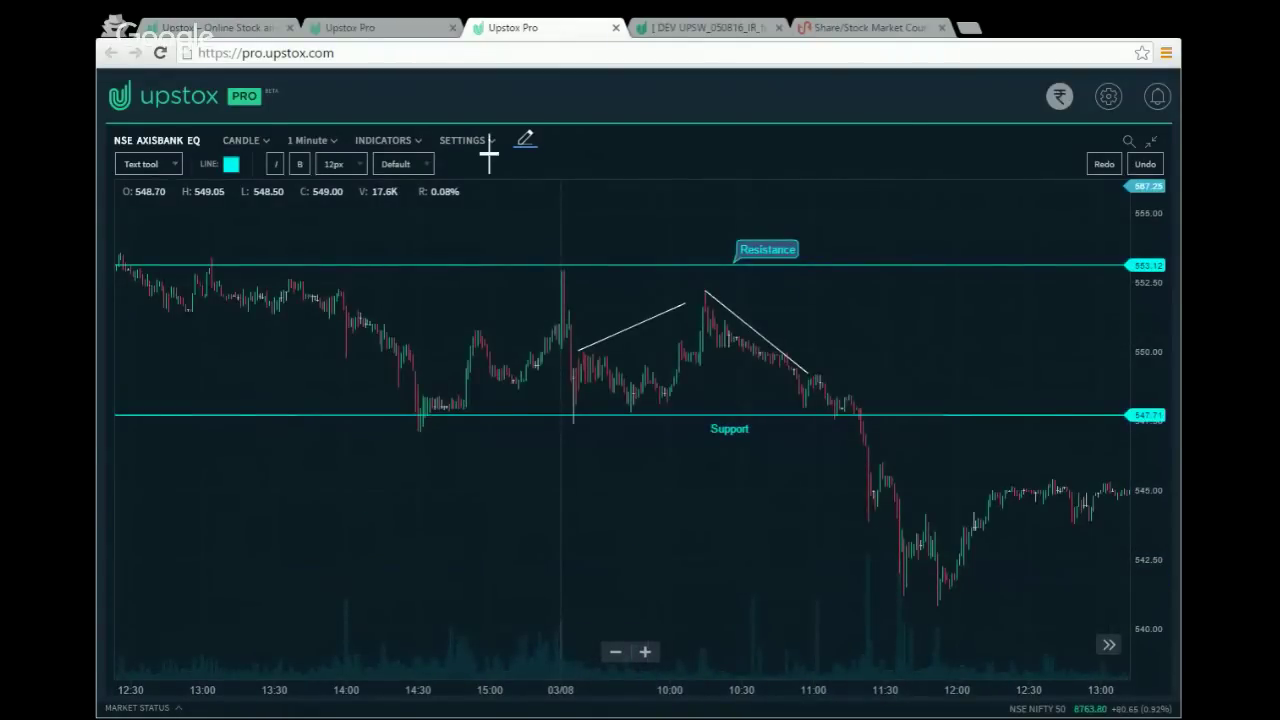
# - Set the drawing tool to None and clear all drawings from the chart
pyautogui.click(148, 163)
pyautogui.scroll(2, 168, 337)
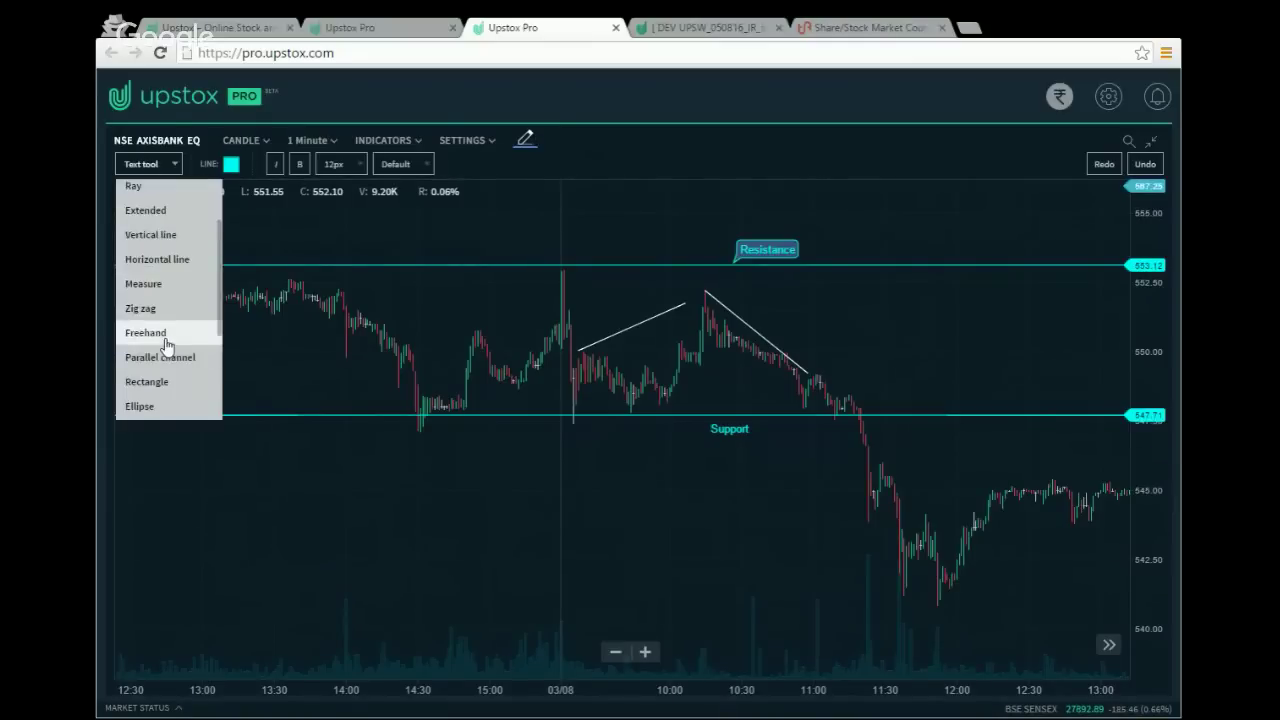
pyautogui.scroll(3, 168, 368)
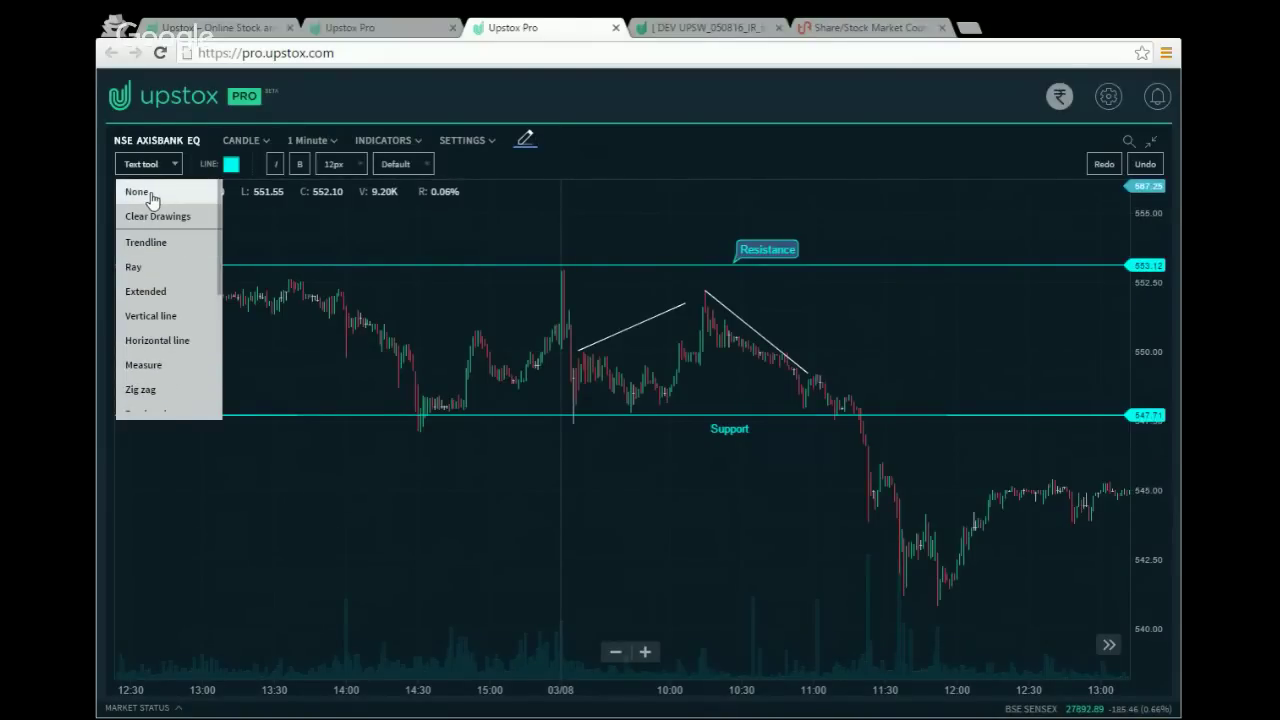
pyautogui.click(152, 199)
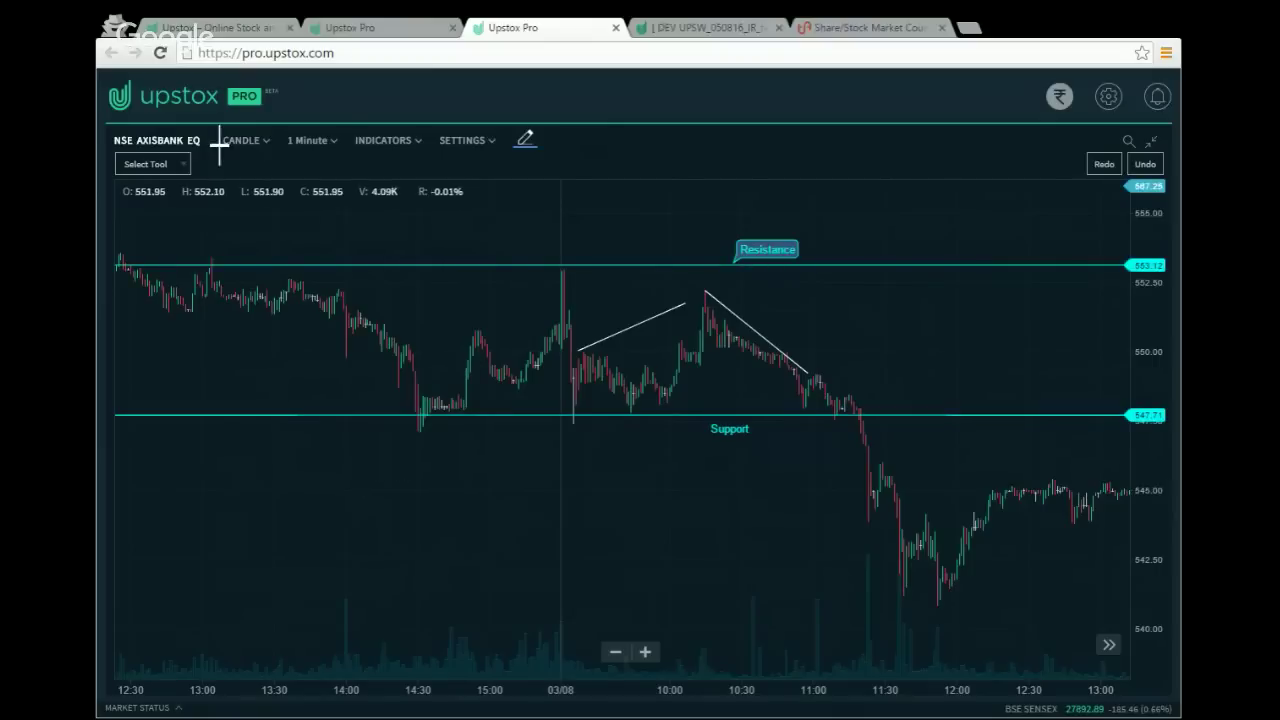
pyautogui.click(150, 164)
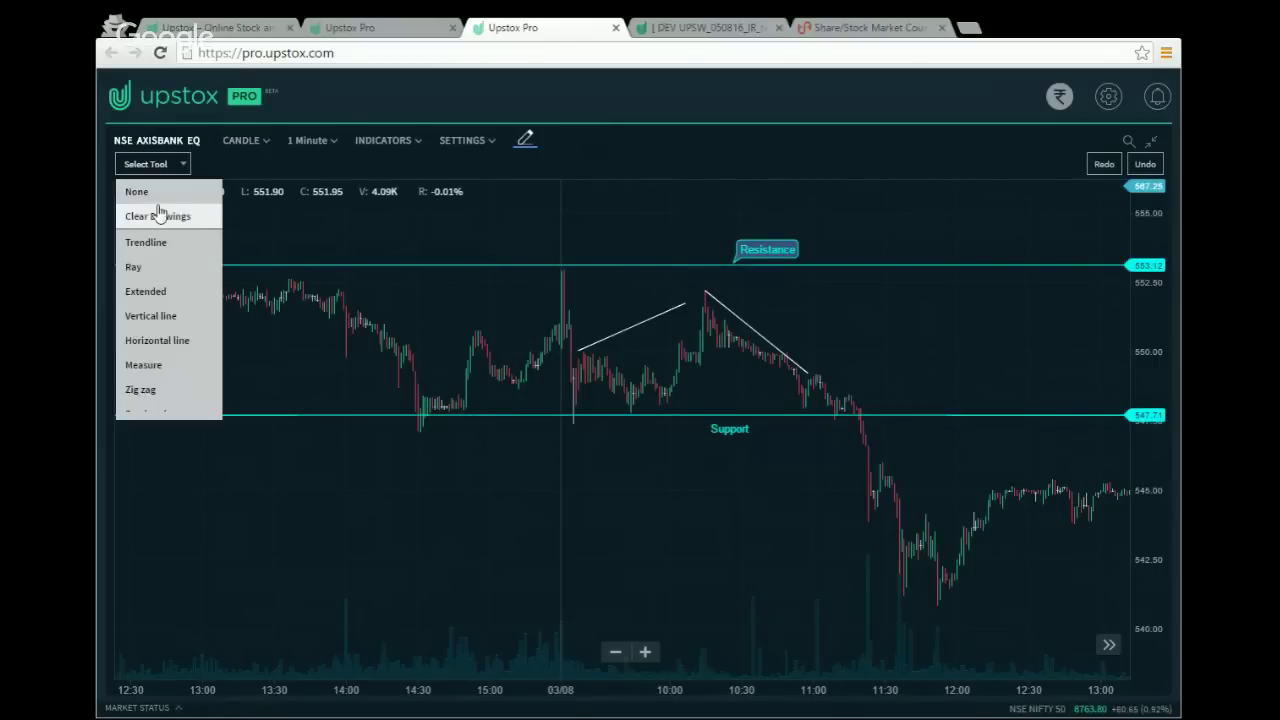
pyautogui.click(158, 214)
# - Hide the drawing toolbar and pan the chart to show 03/08 through 05/08
pyautogui.click(165, 172)
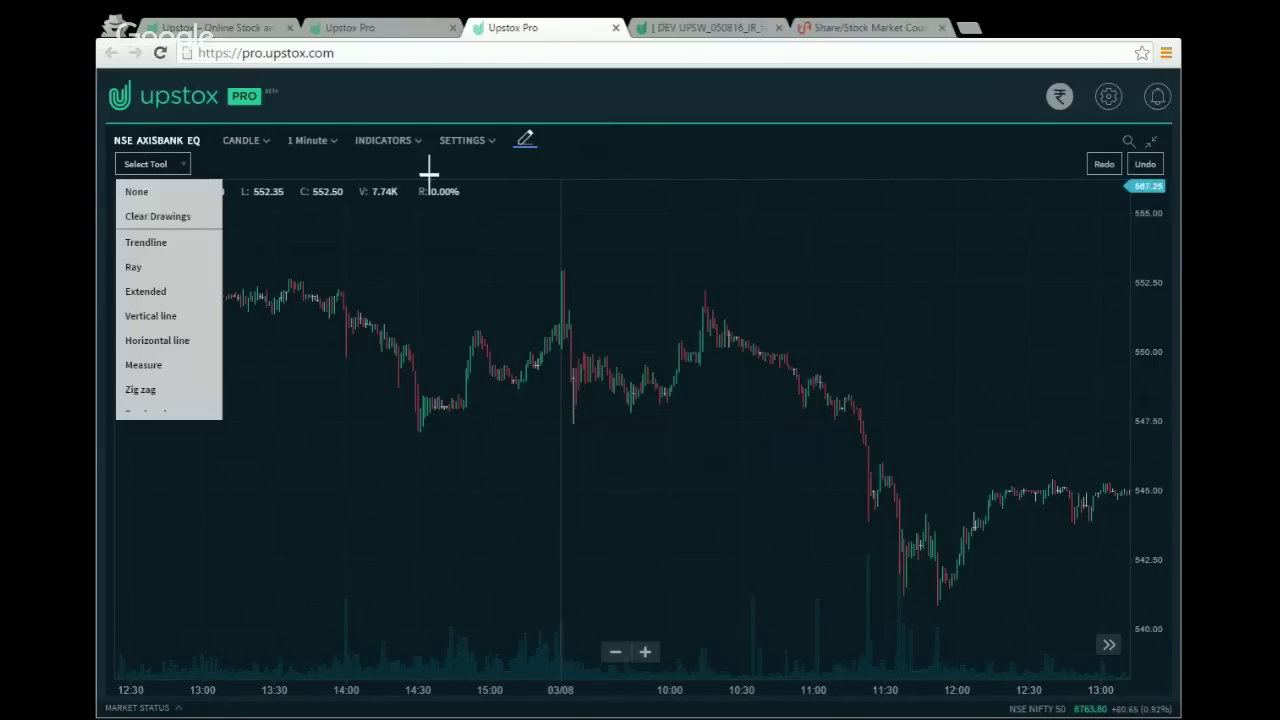
pyautogui.click(150, 164)
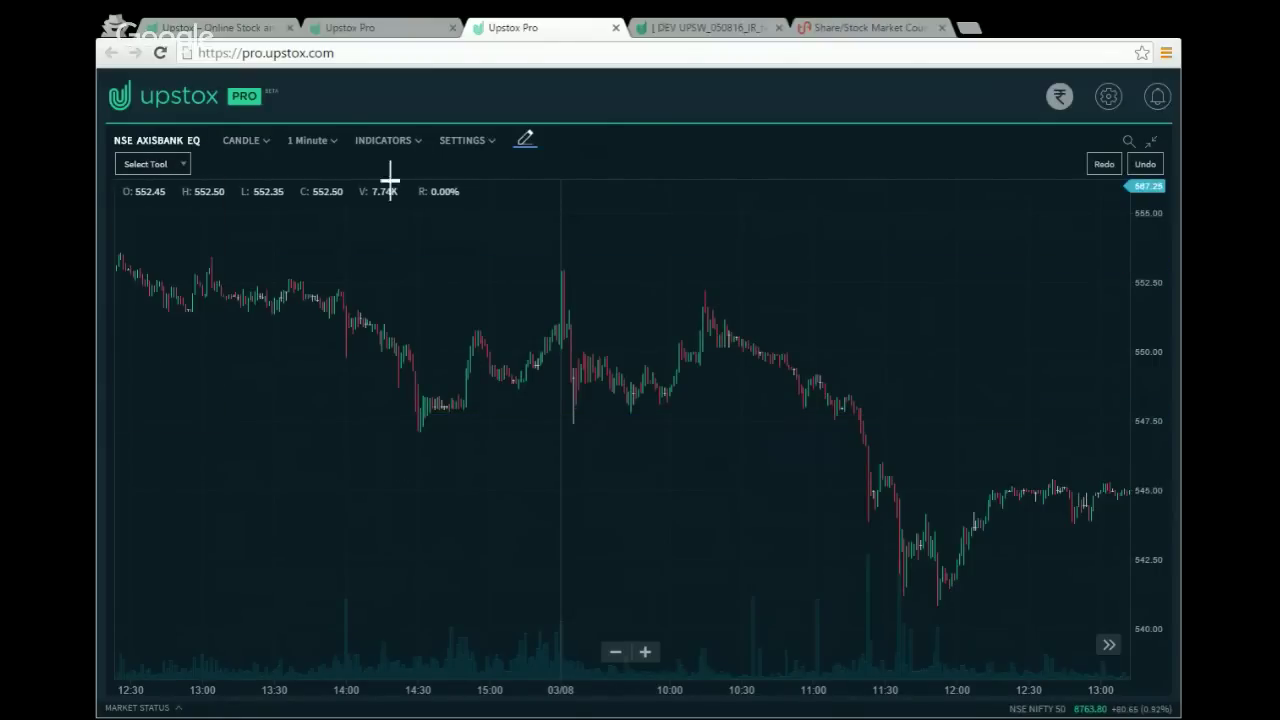
pyautogui.click(528, 145)
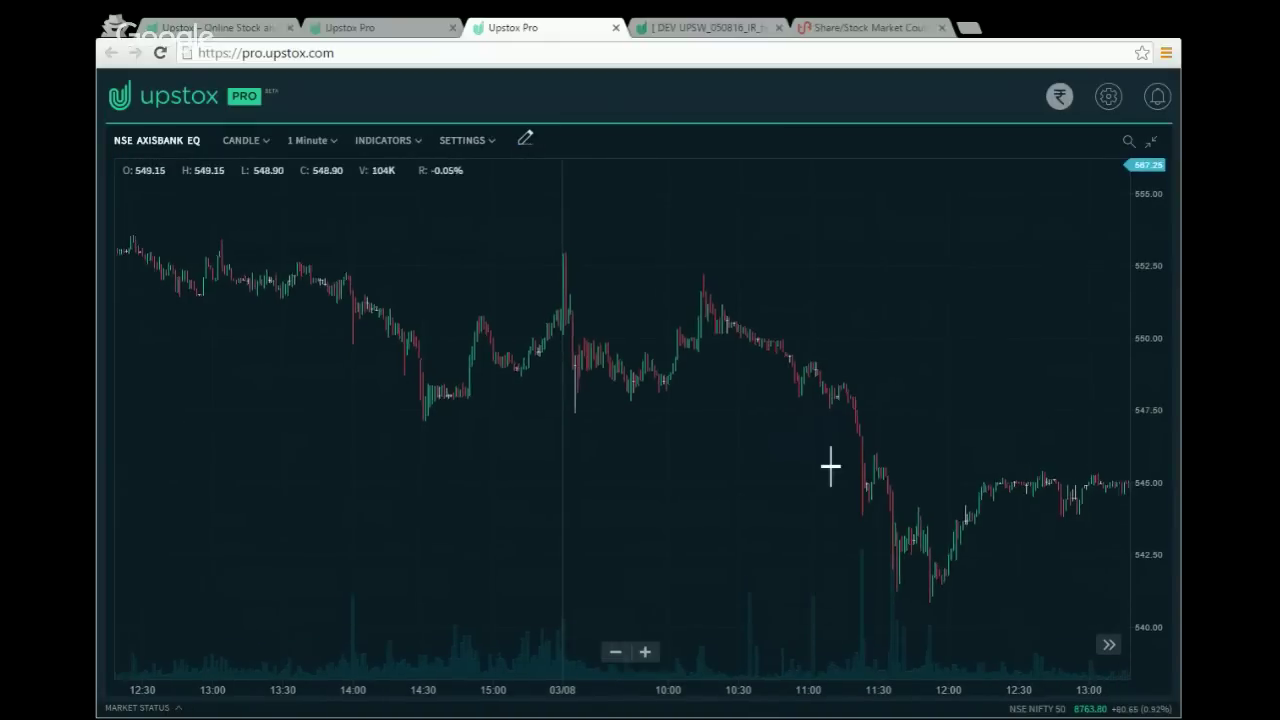
pyautogui.scroll(-3, 830, 466)
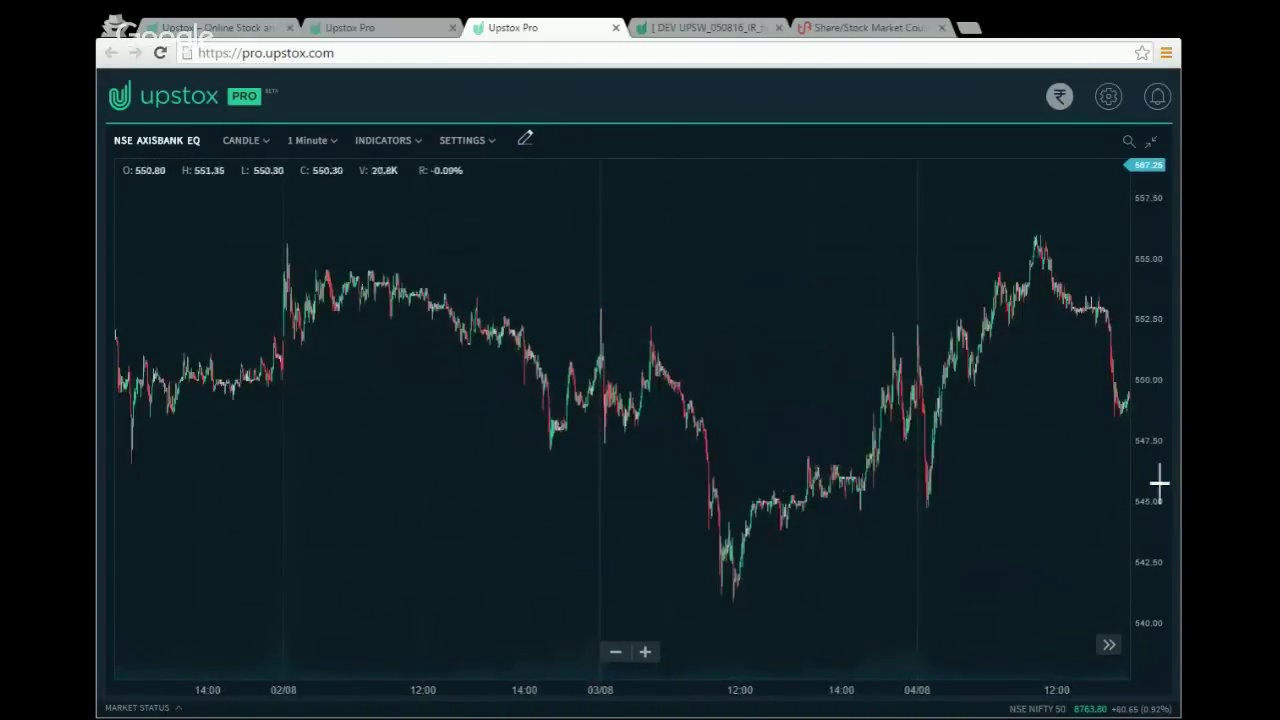
pyautogui.moveTo(1051, 463); pyautogui.dragTo(580, 436)
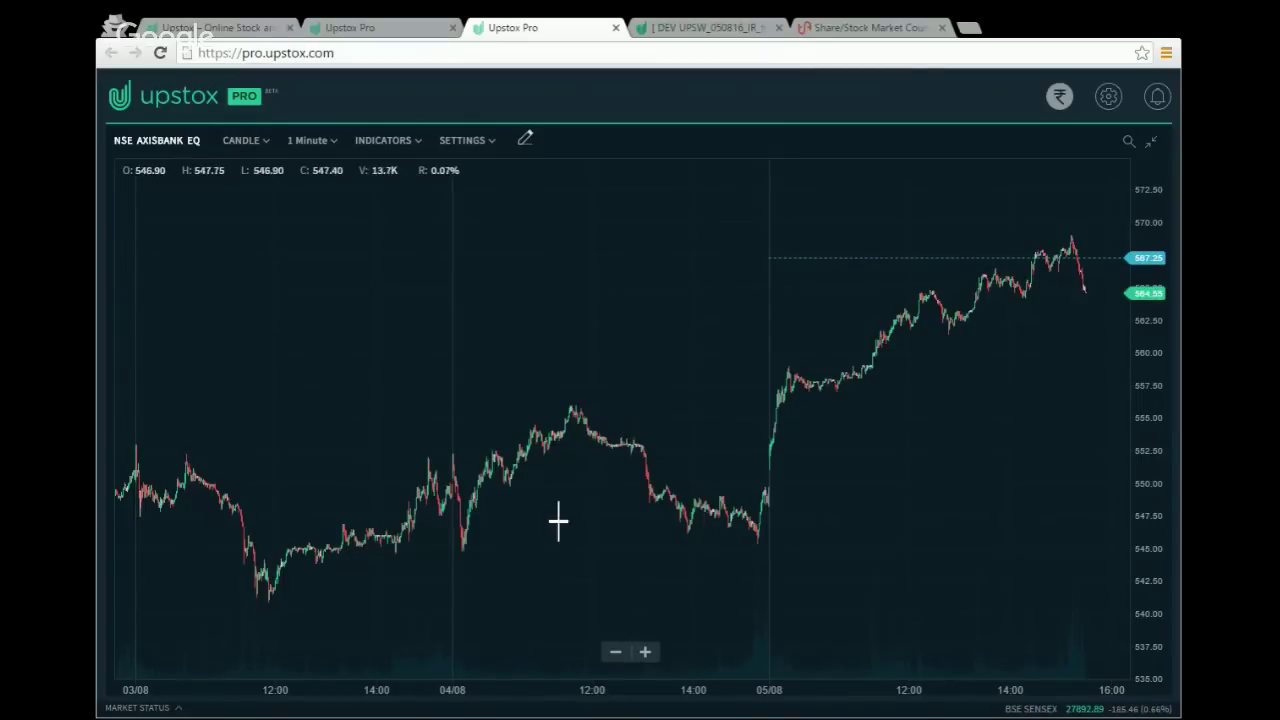
# - Switch the AXISBANK chart to 5-minute candles and scroll through its price history
pyautogui.click(334, 144)
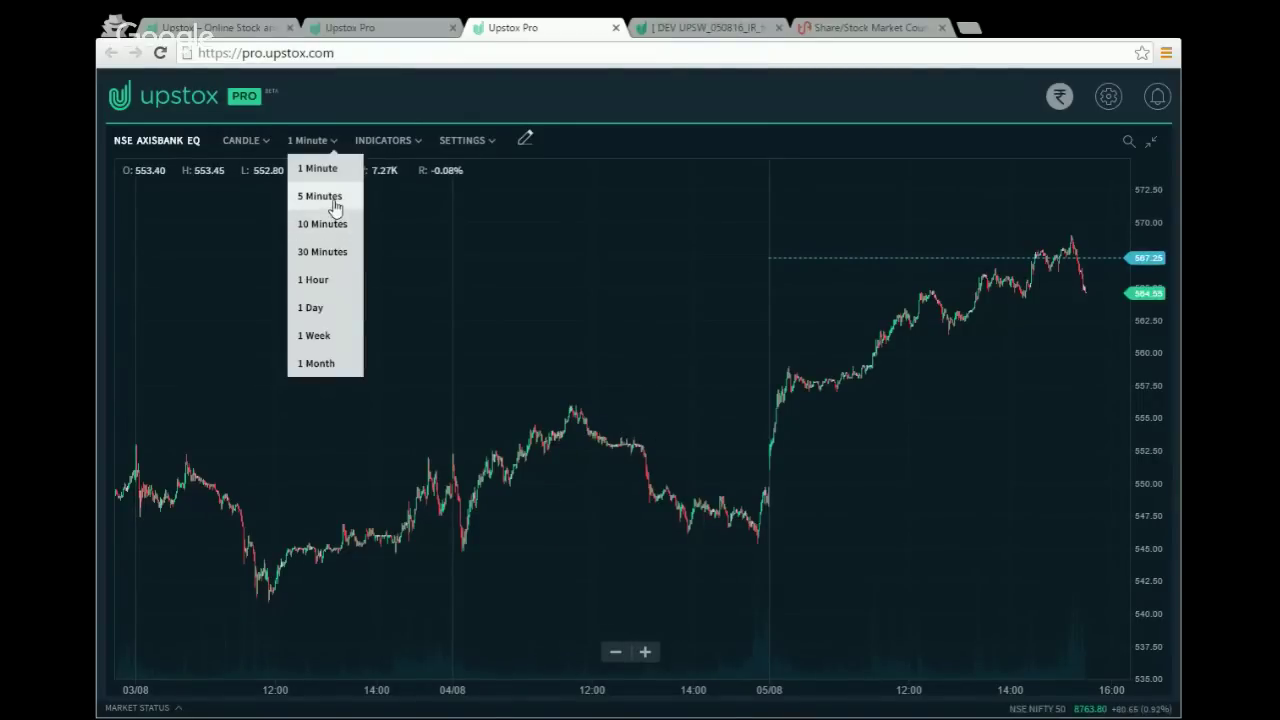
pyautogui.click(325, 196)
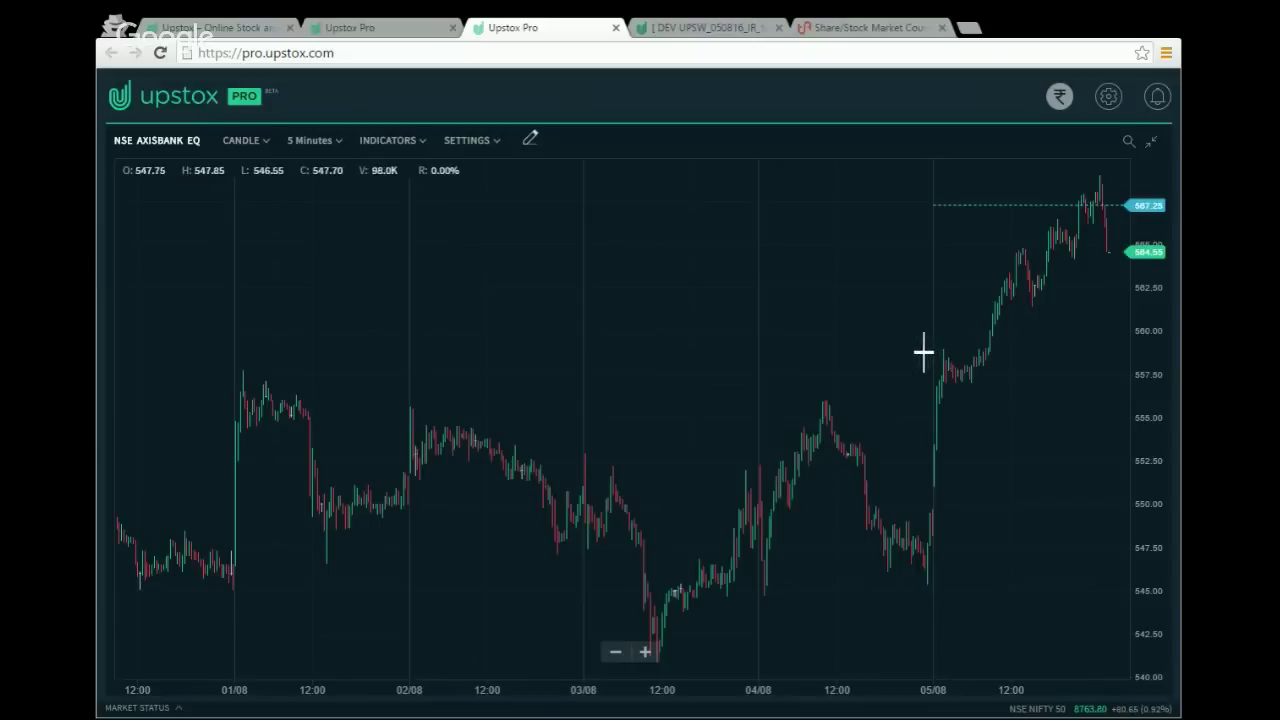
pyautogui.scroll(2, 923, 352)
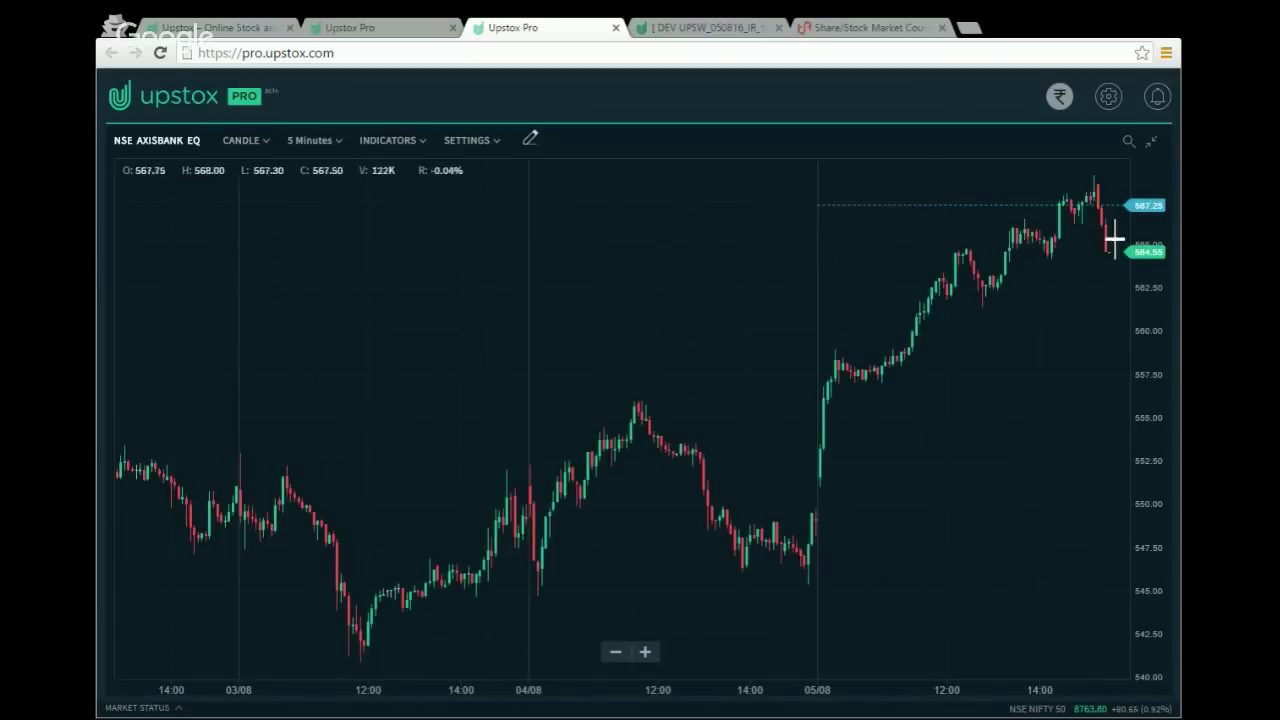
pyautogui.scroll(2, 946, 314)
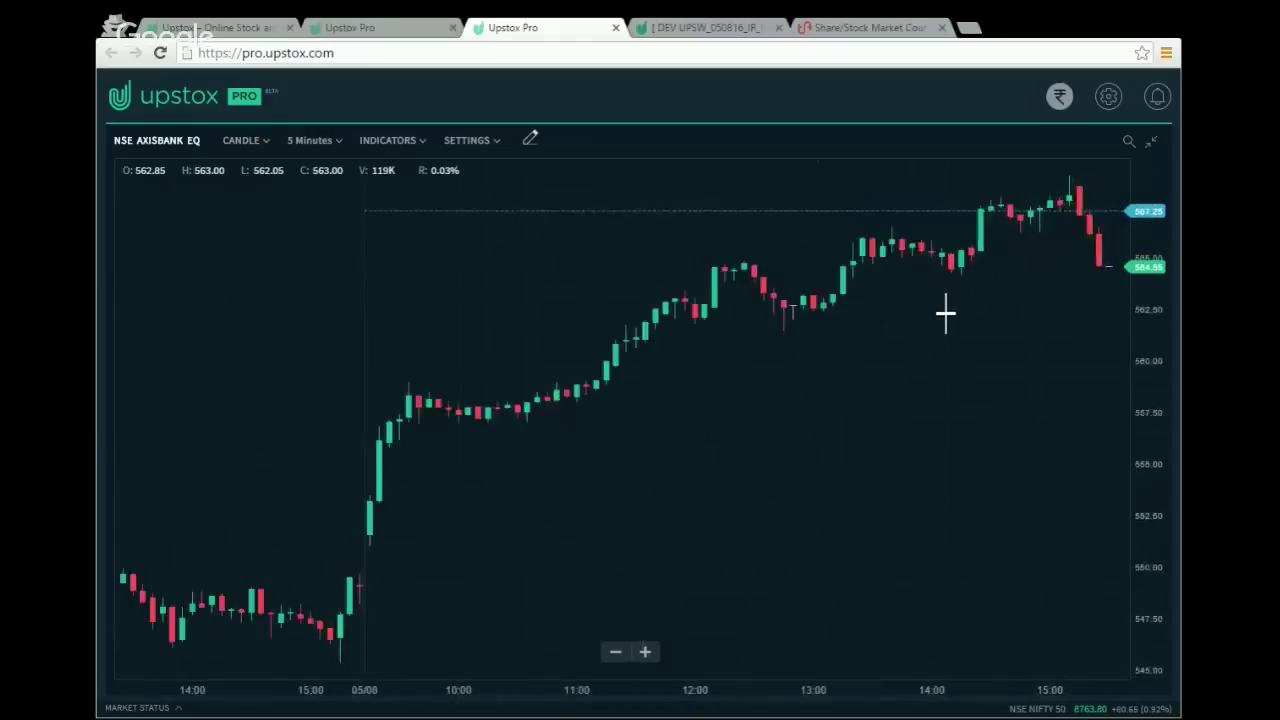
pyautogui.scroll(2, 774, 351)
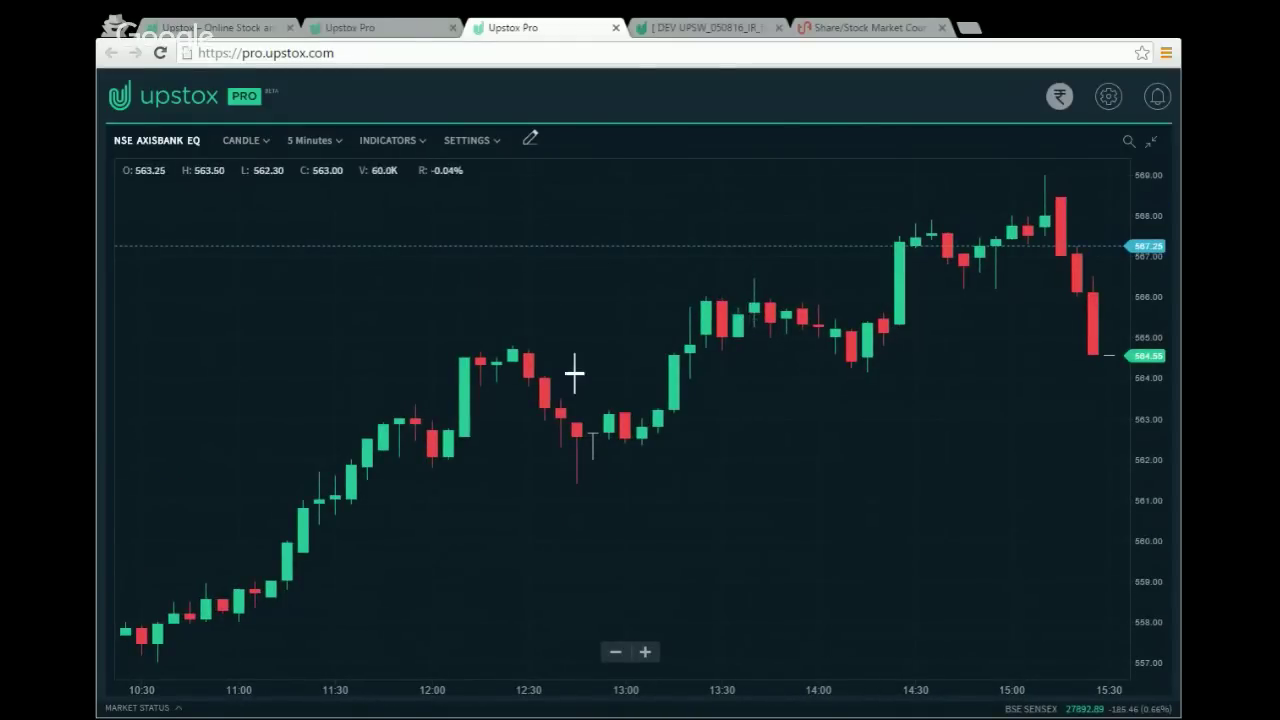
pyautogui.scroll(-2, 560, 390)
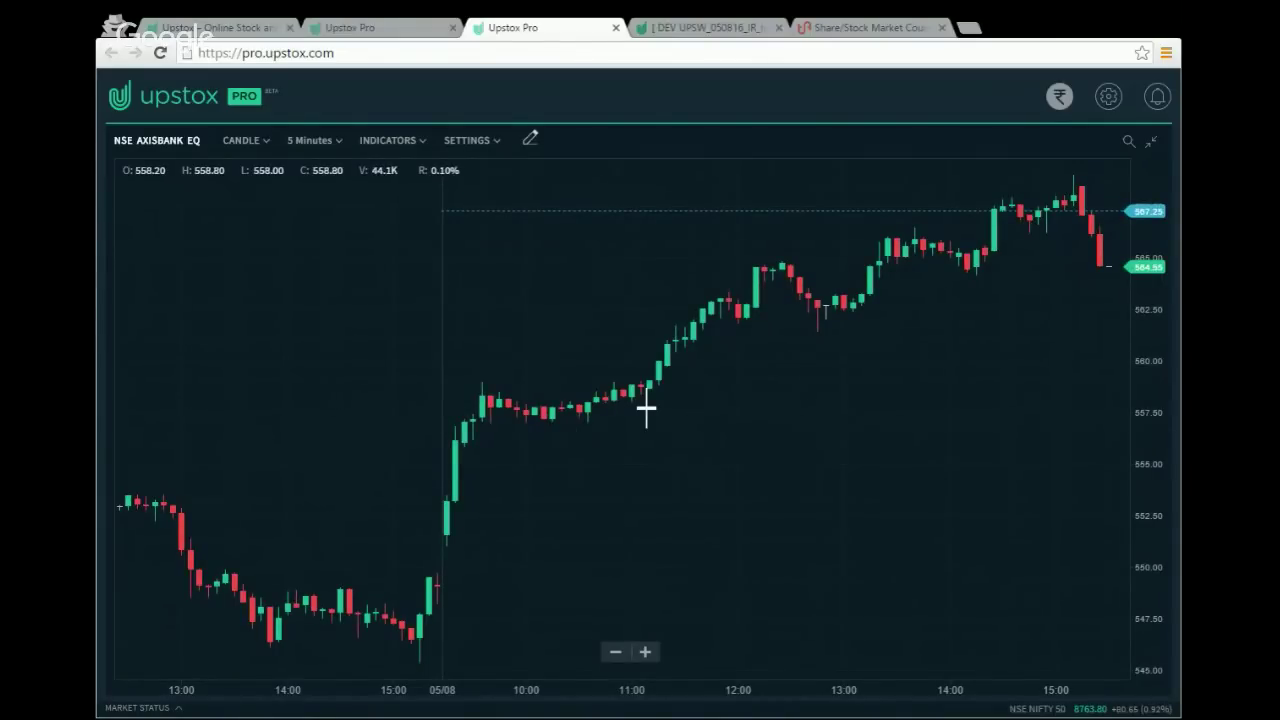
# - Restore the dashboard and load ICICIBANK's chart from its Hot Stocks row menu
pyautogui.click(1153, 145)
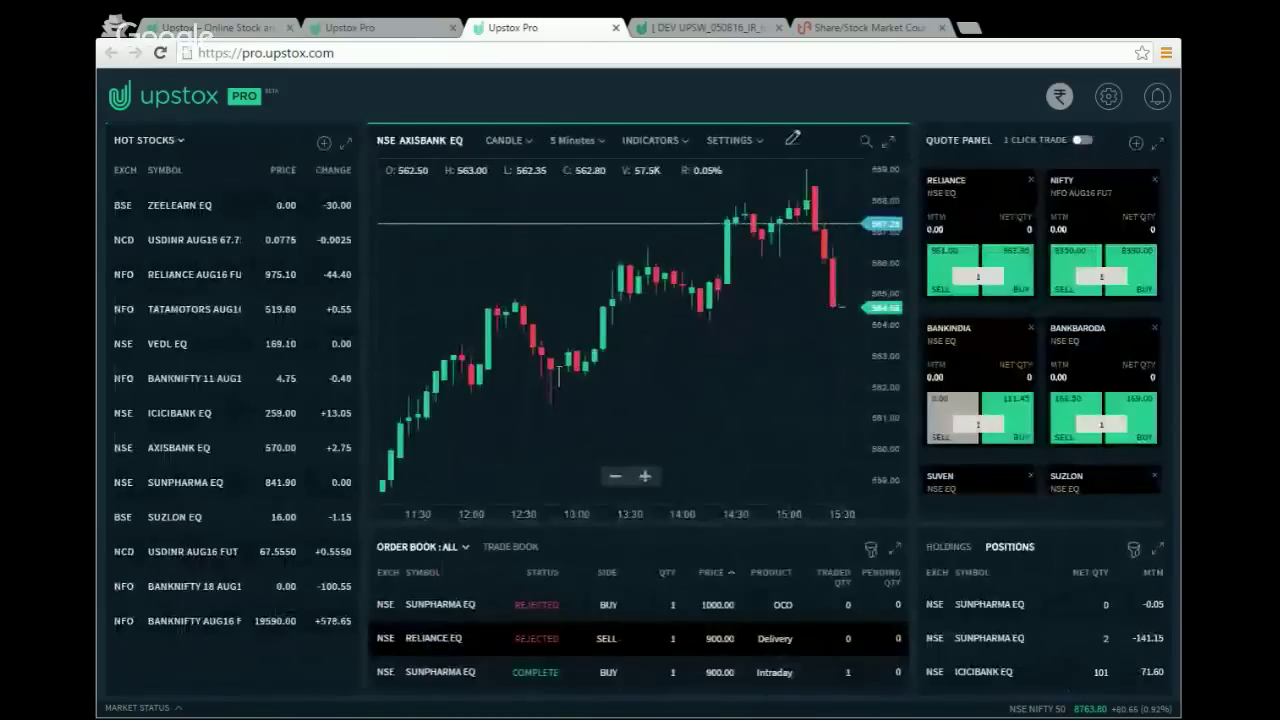
pyautogui.rightClick(191, 416)
pyautogui.click(212, 450)
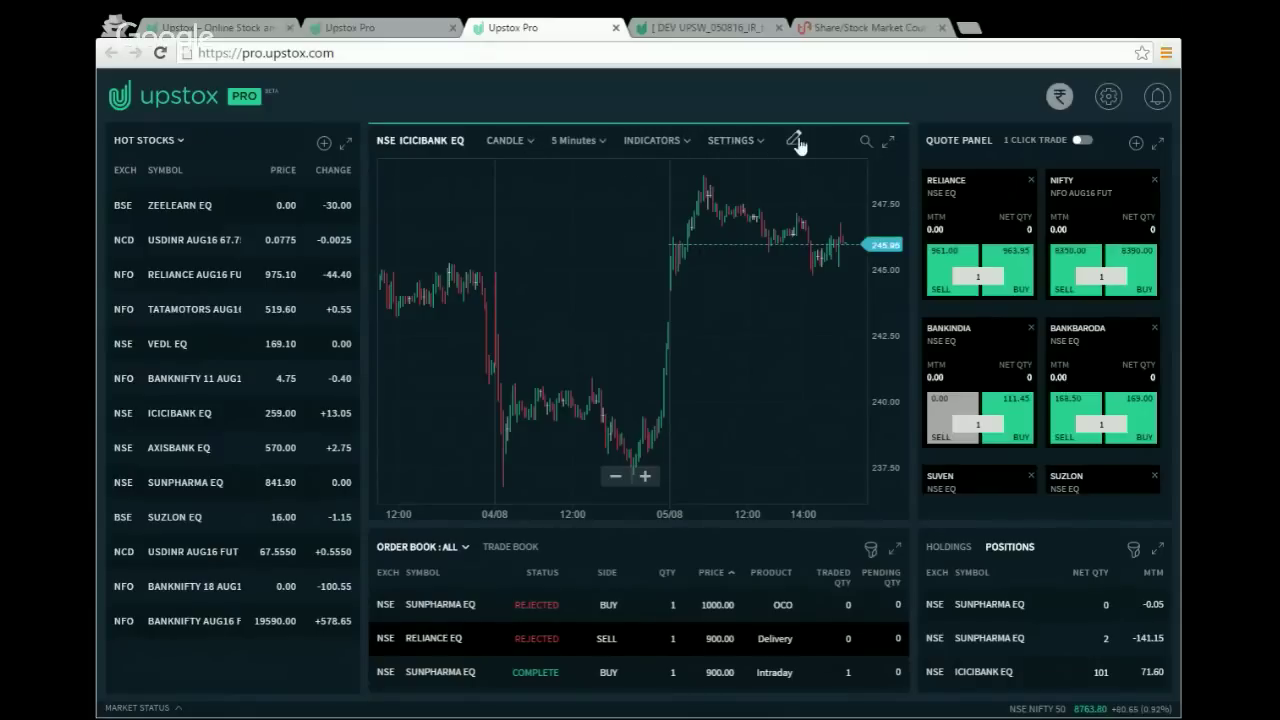
# - Maximize the ICICIBANK chart, zoom it in to a shorter span, then restore the dashboard
pyautogui.click(888, 142)
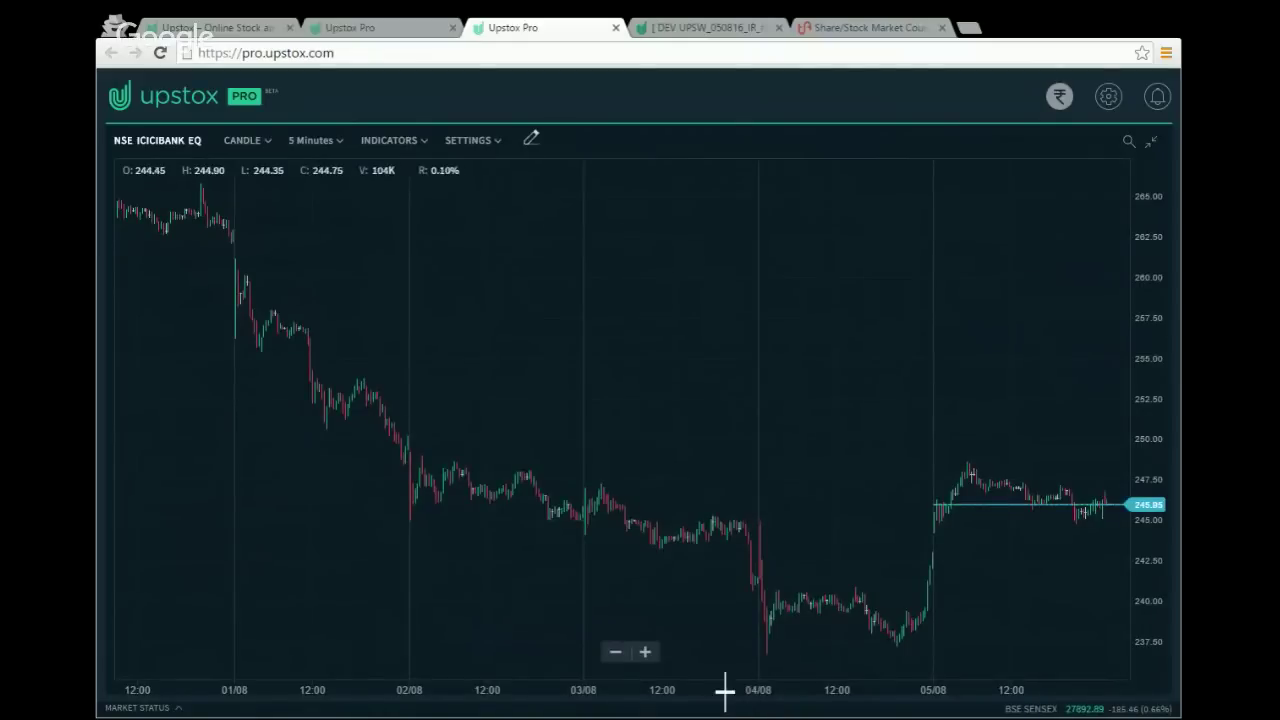
pyautogui.click(645, 653)
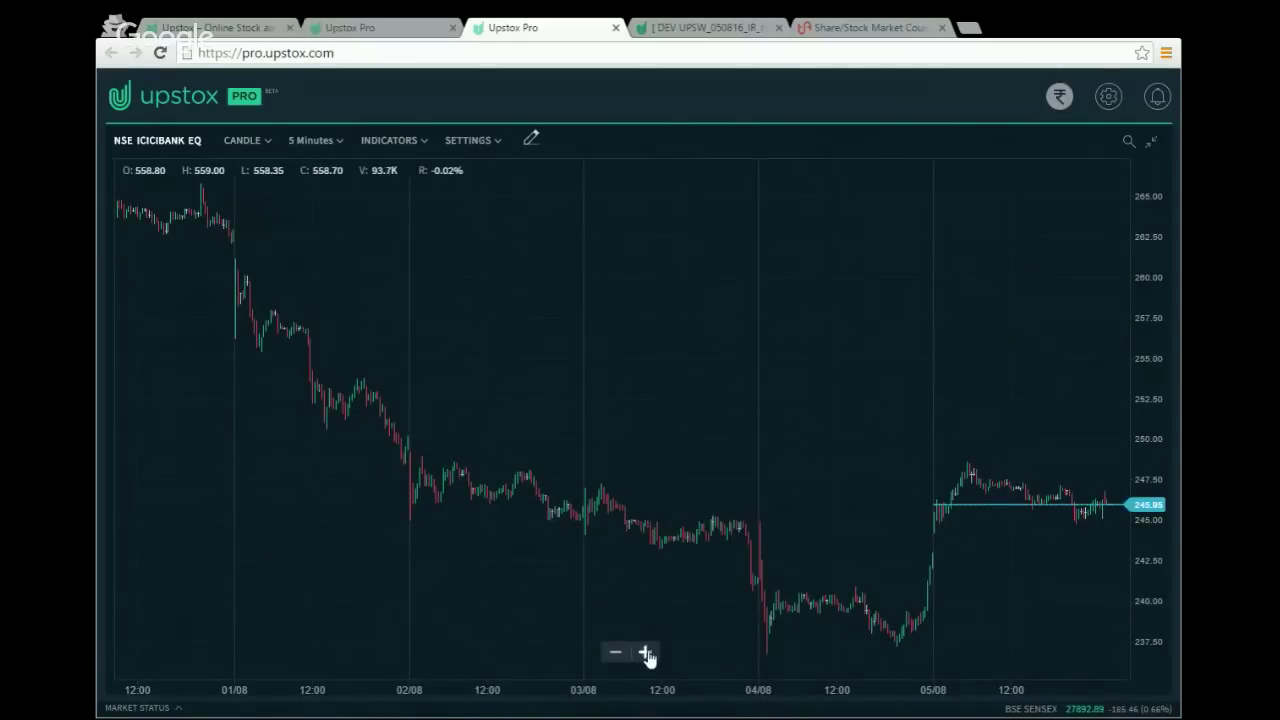
pyautogui.click(645, 653)
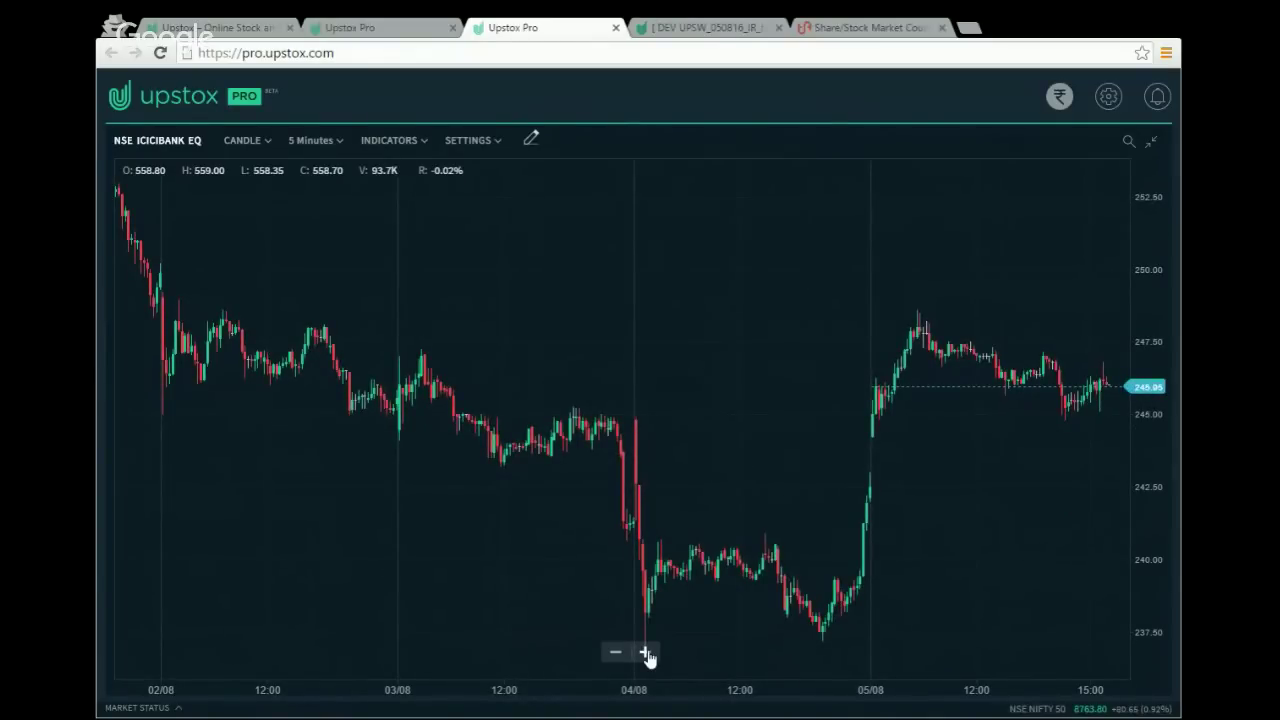
pyautogui.click(645, 653)
pyautogui.click(645, 653)
pyautogui.click(645, 653)
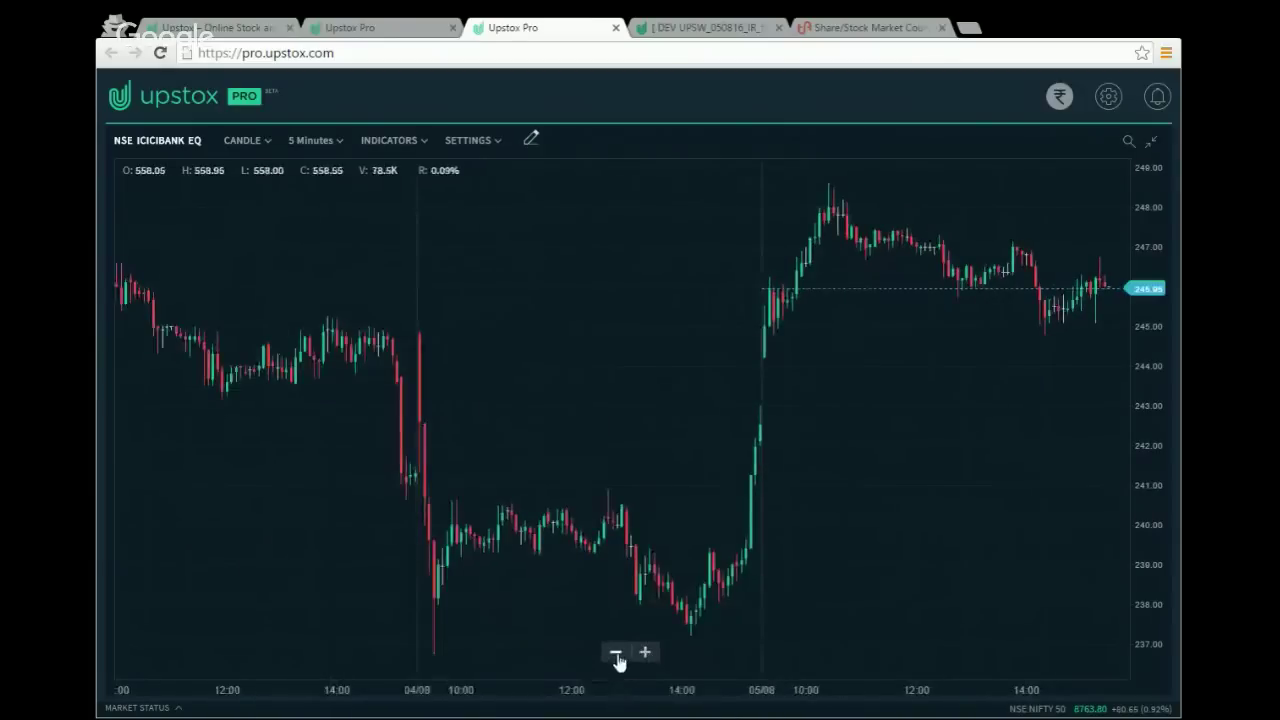
pyautogui.click(616, 653)
pyautogui.click(616, 653)
pyautogui.click(645, 653)
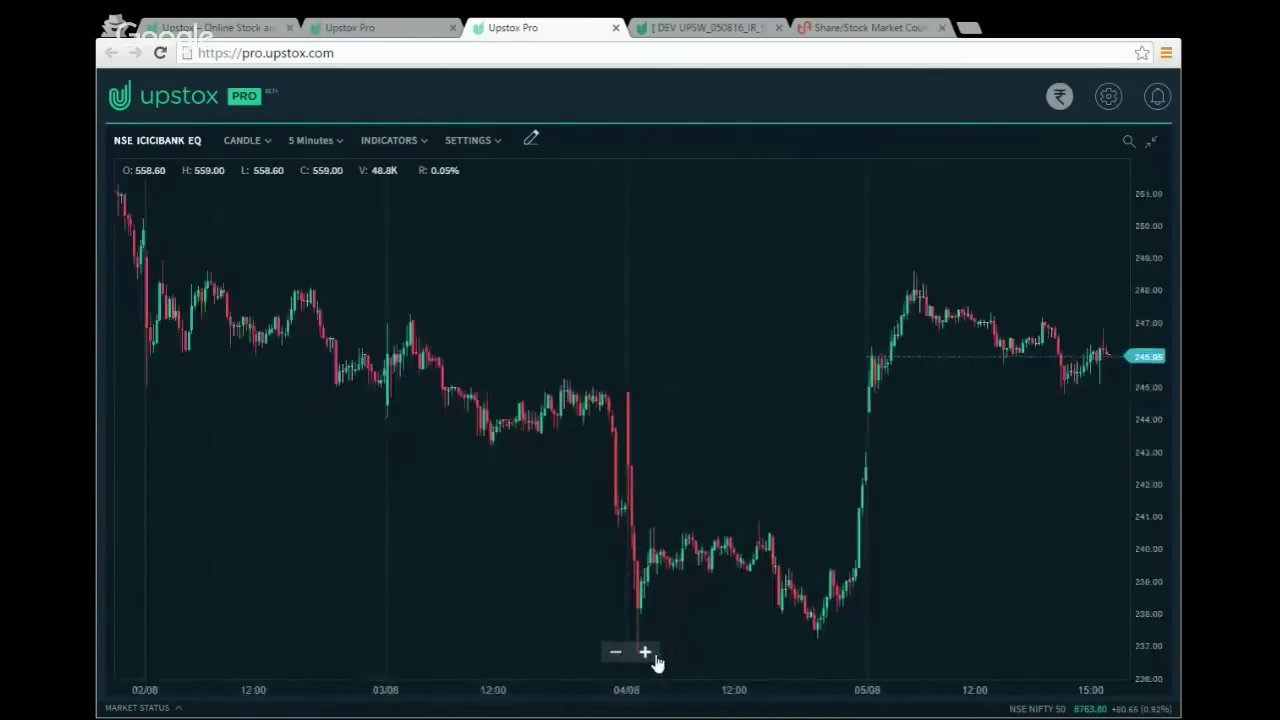
pyautogui.click(645, 653)
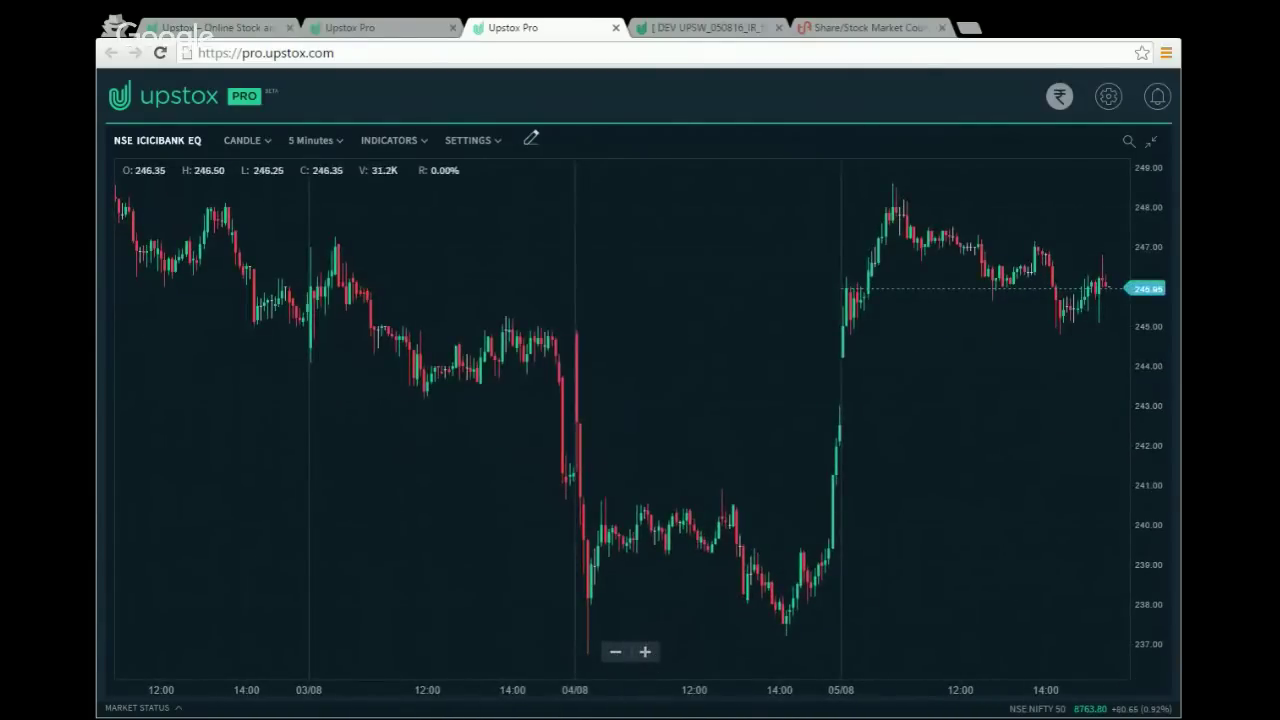
pyautogui.click(1152, 146)
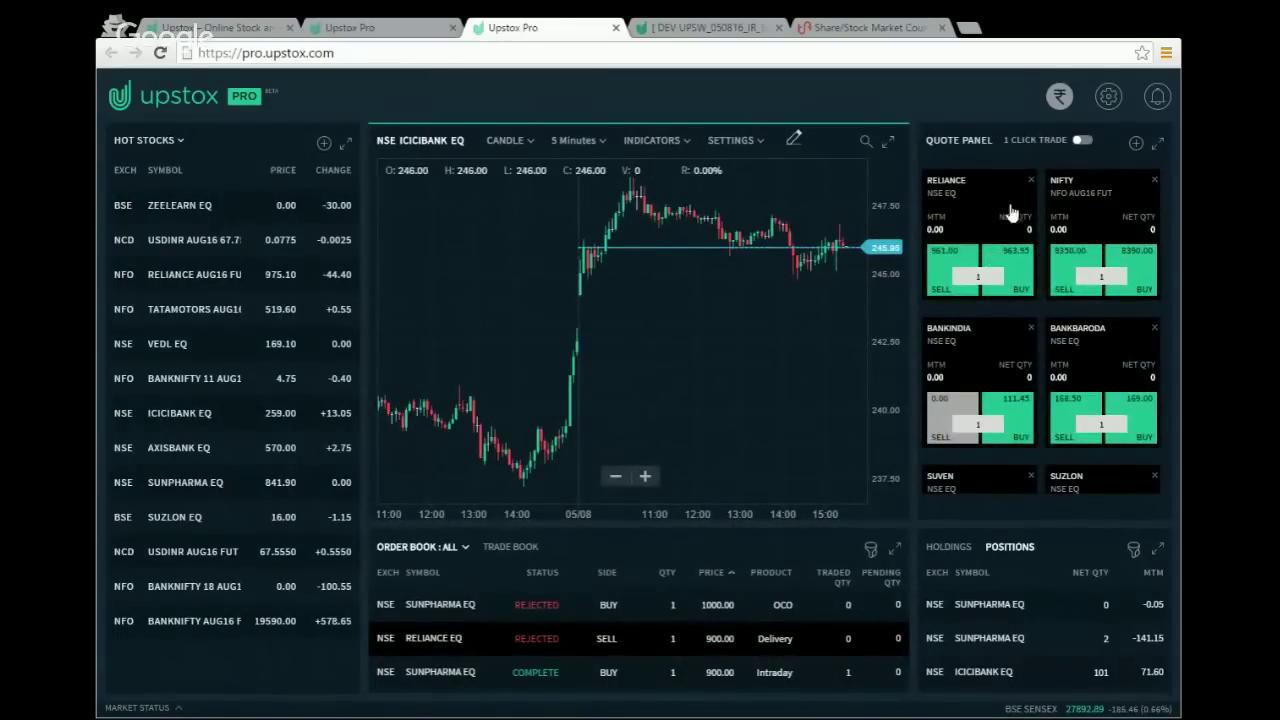
# - Expand the Quote Panel across the workspace and select the RELIANCE order quantity
pyautogui.click(1160, 146)
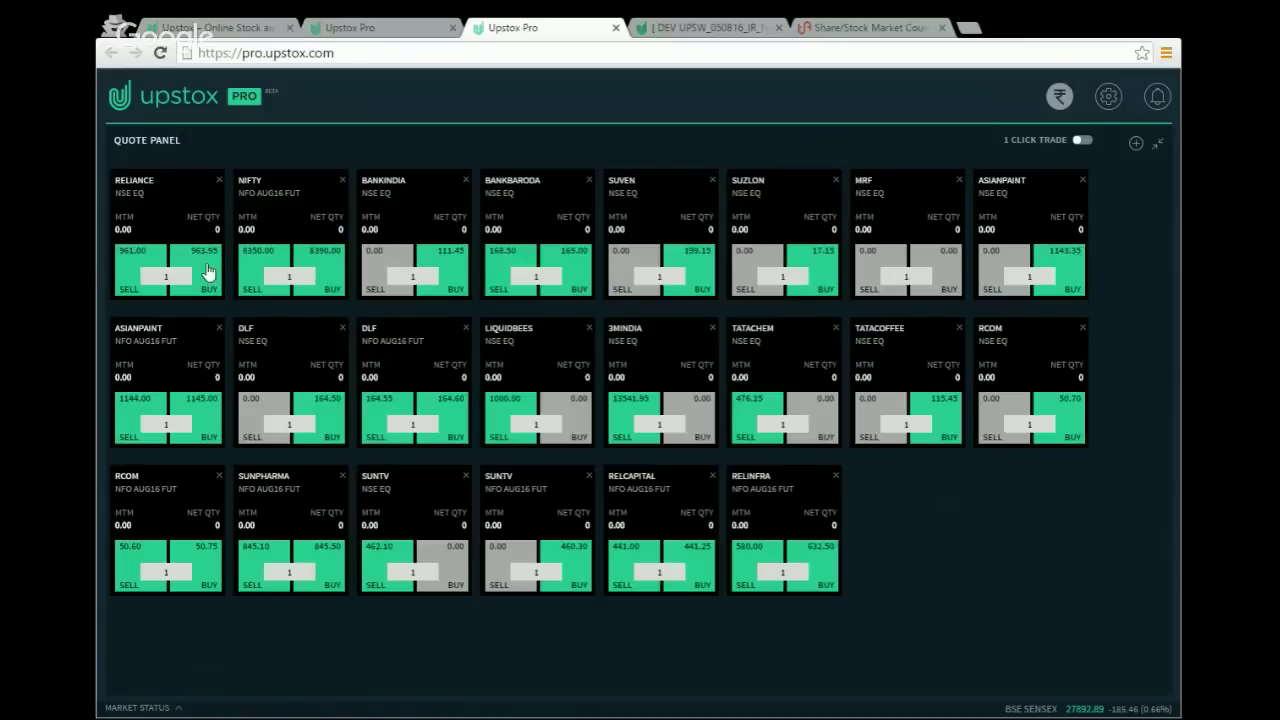
pyautogui.doubleClick(168, 274)
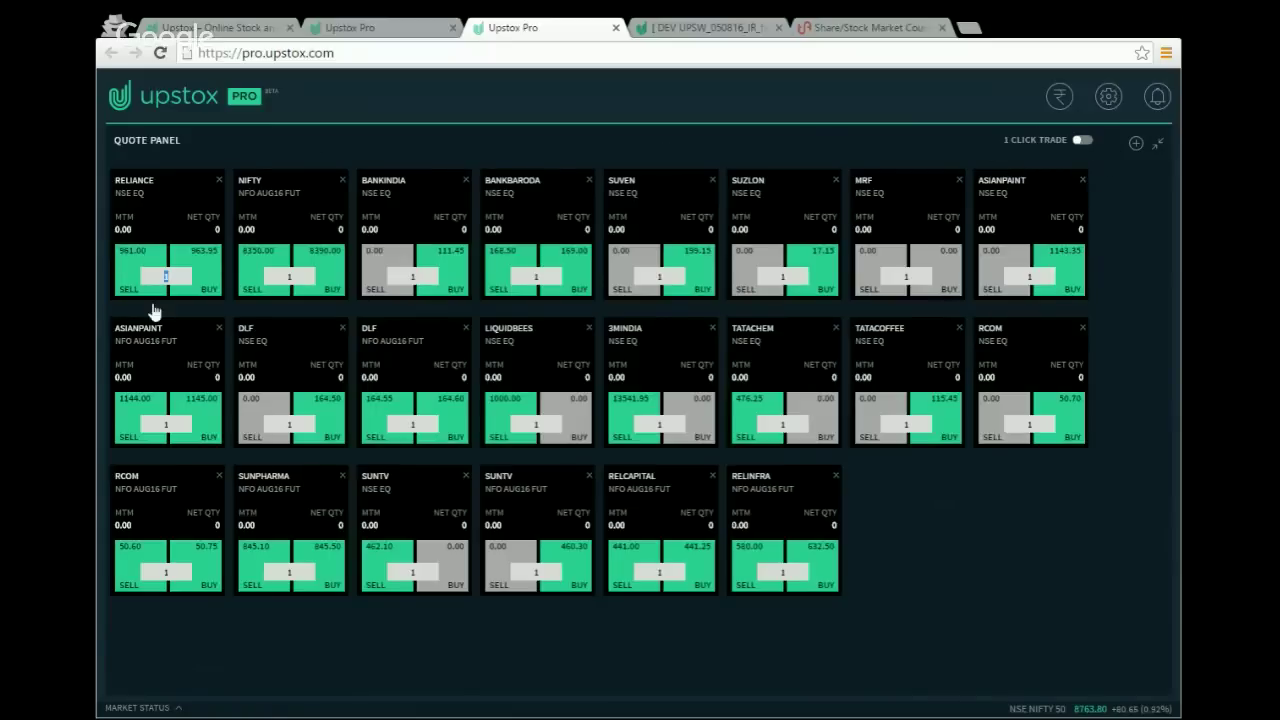
pyautogui.click(210, 283)
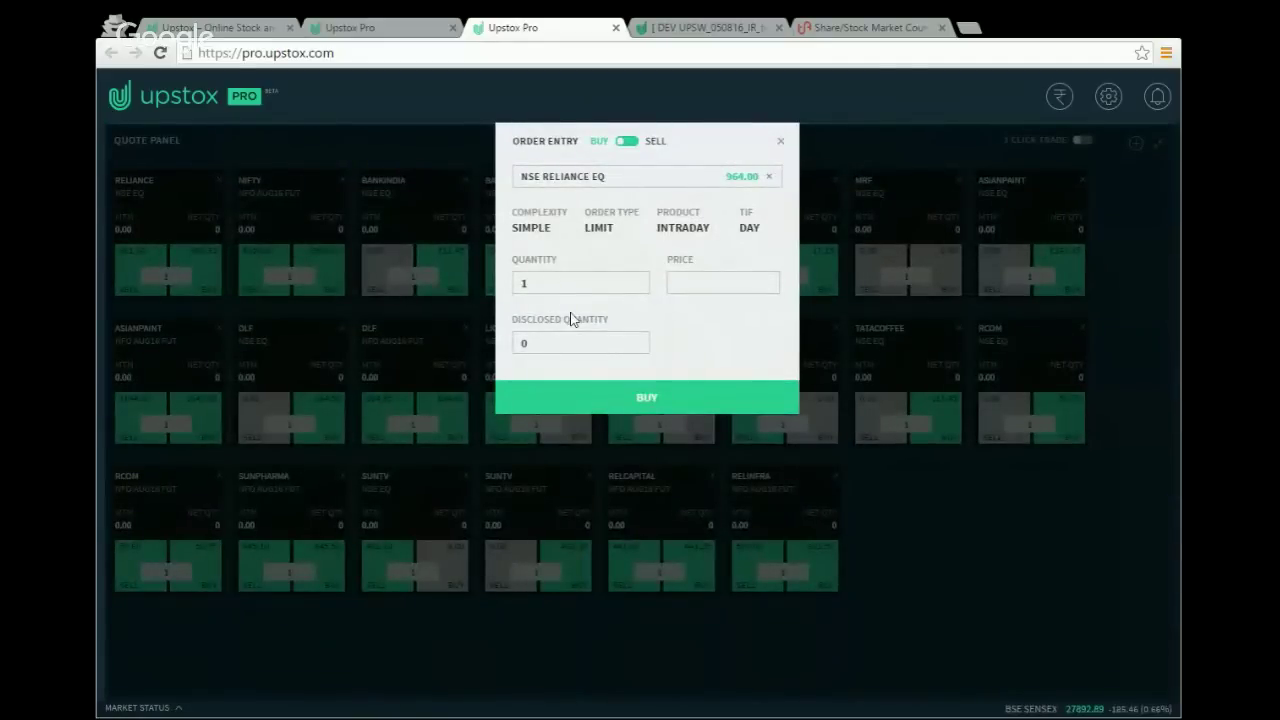
pyautogui.click(781, 143)
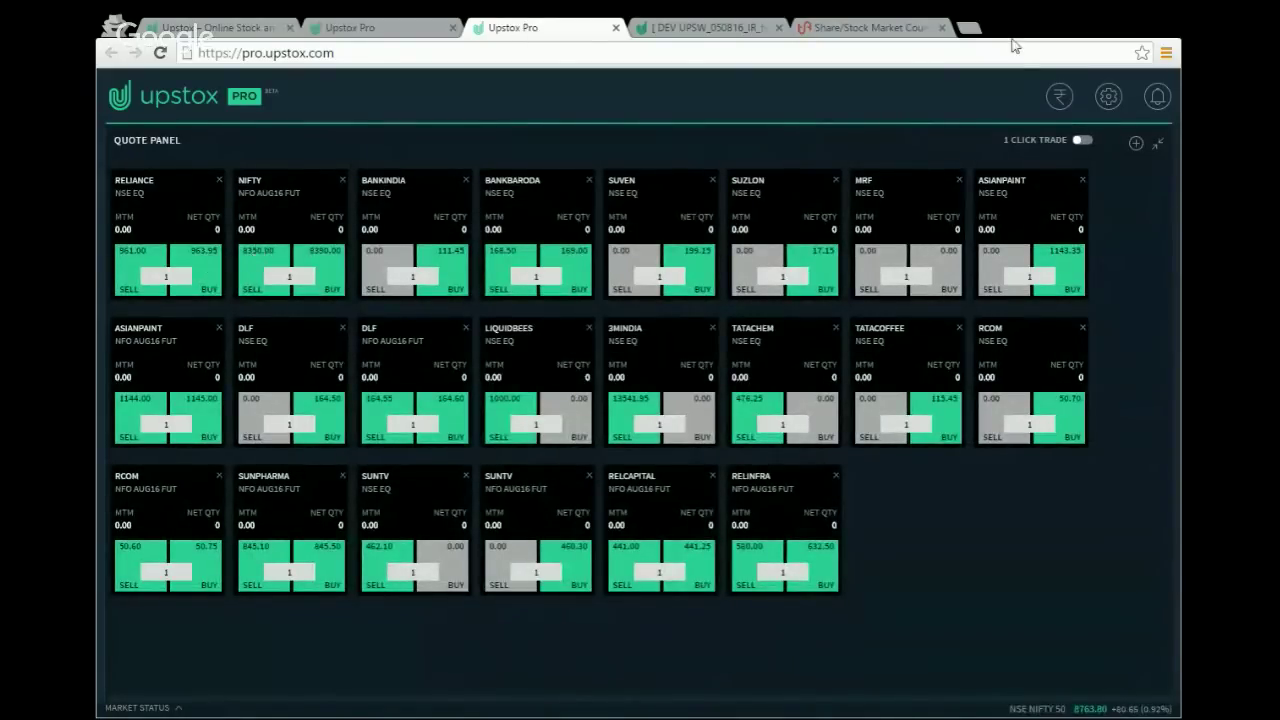
# - Enable 1 CLICK TRADE, confirming the risk warning with the account passcode
pyautogui.click(1085, 142)
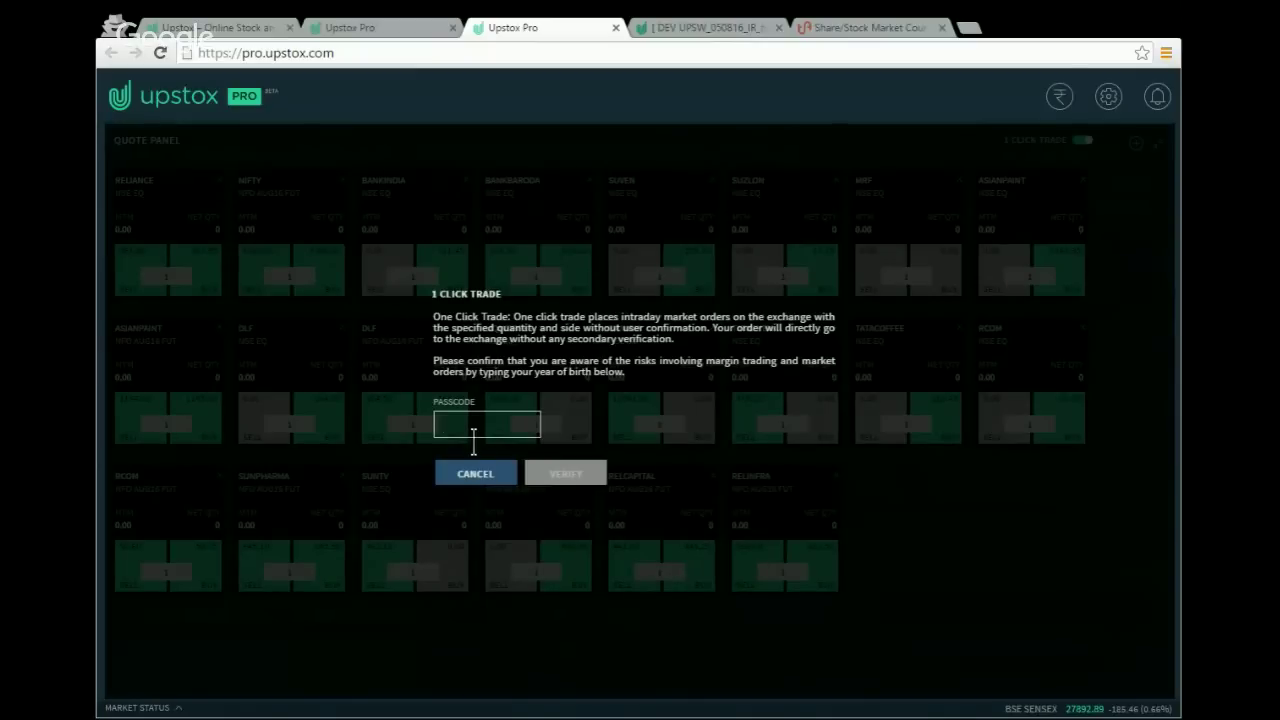
pyautogui.write('****')
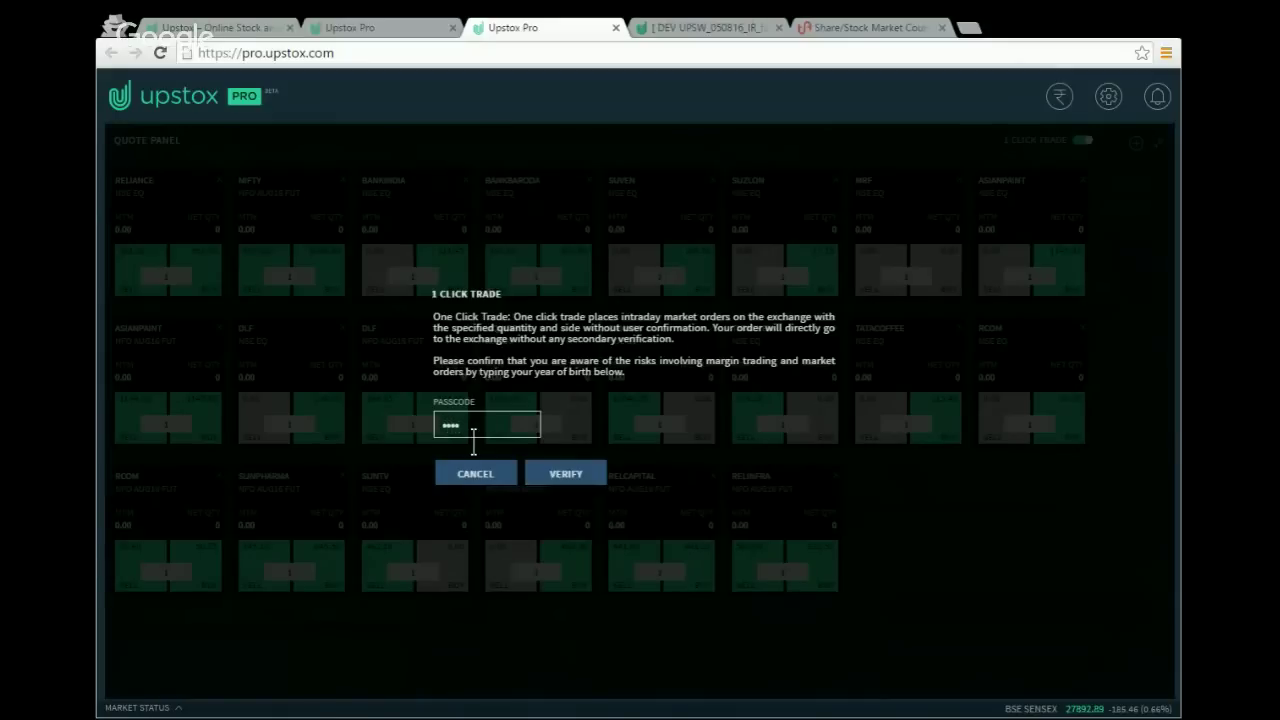
pyautogui.click(566, 476)
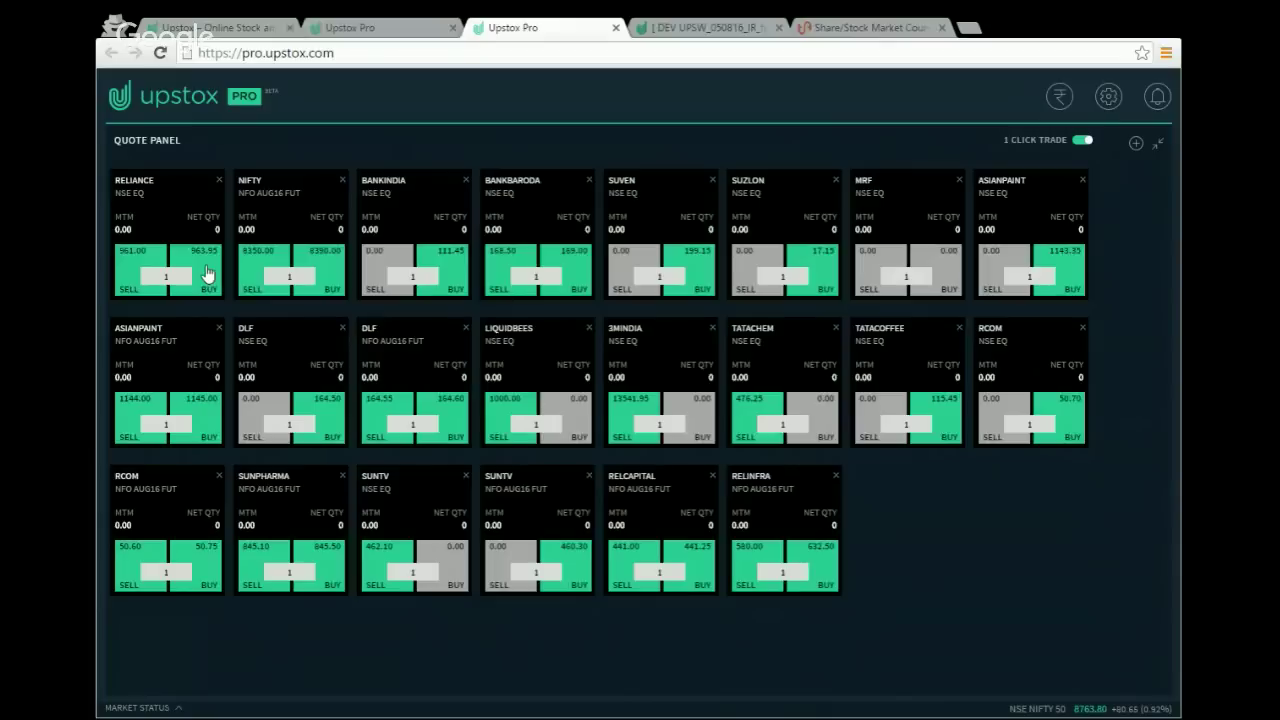
# - Buy RELIANCE instantly: one share, another share, then 10 shares, for a net 12
pyautogui.click(207, 273)
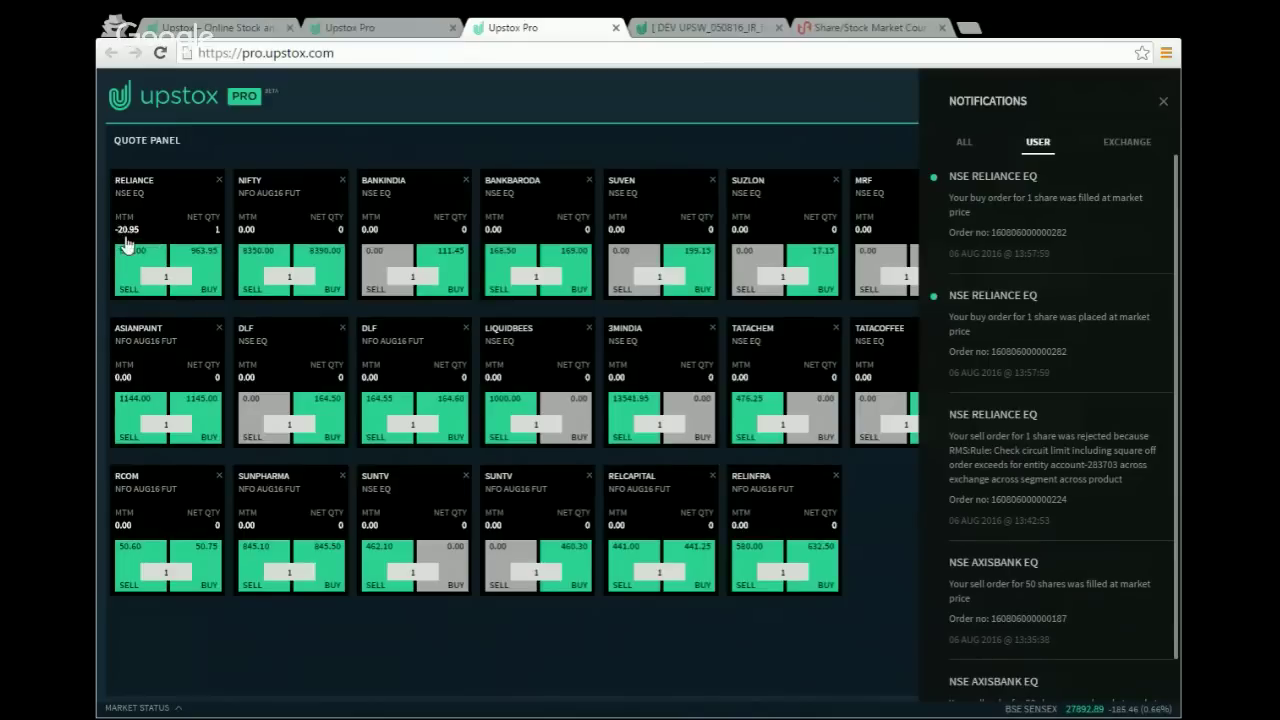
pyautogui.click(217, 273)
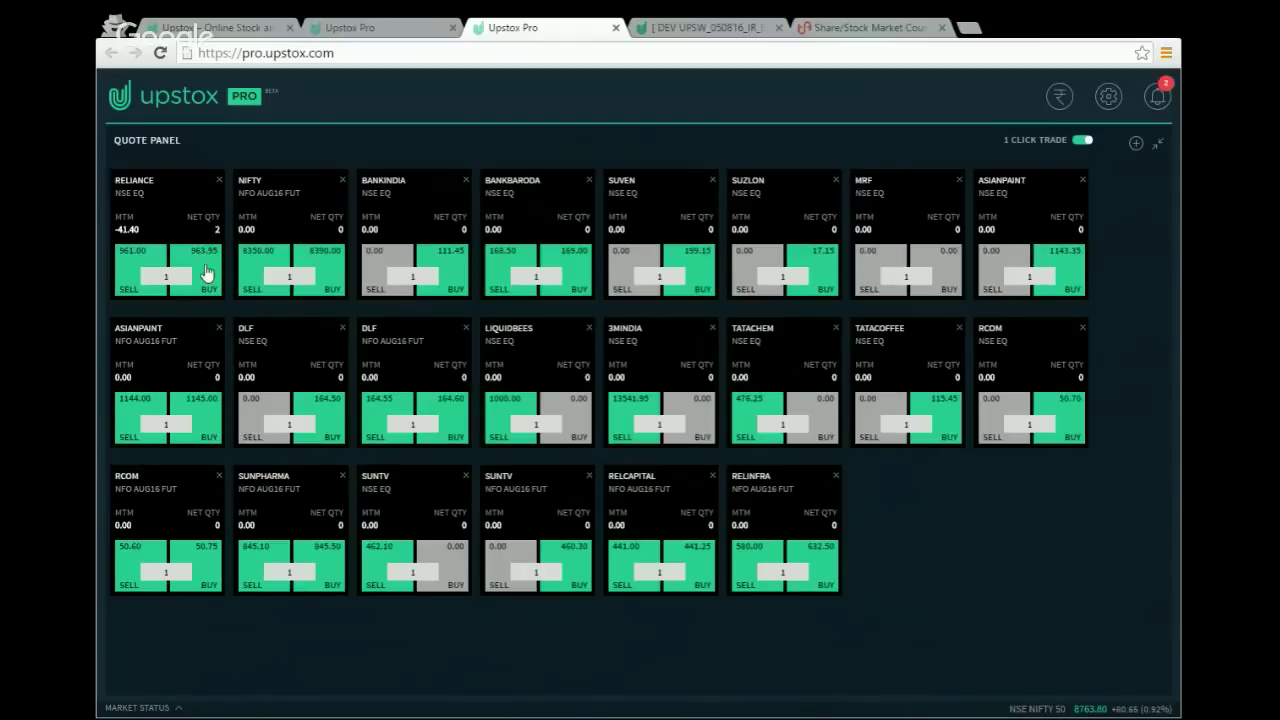
pyautogui.write('0')
pyautogui.click(210, 267)
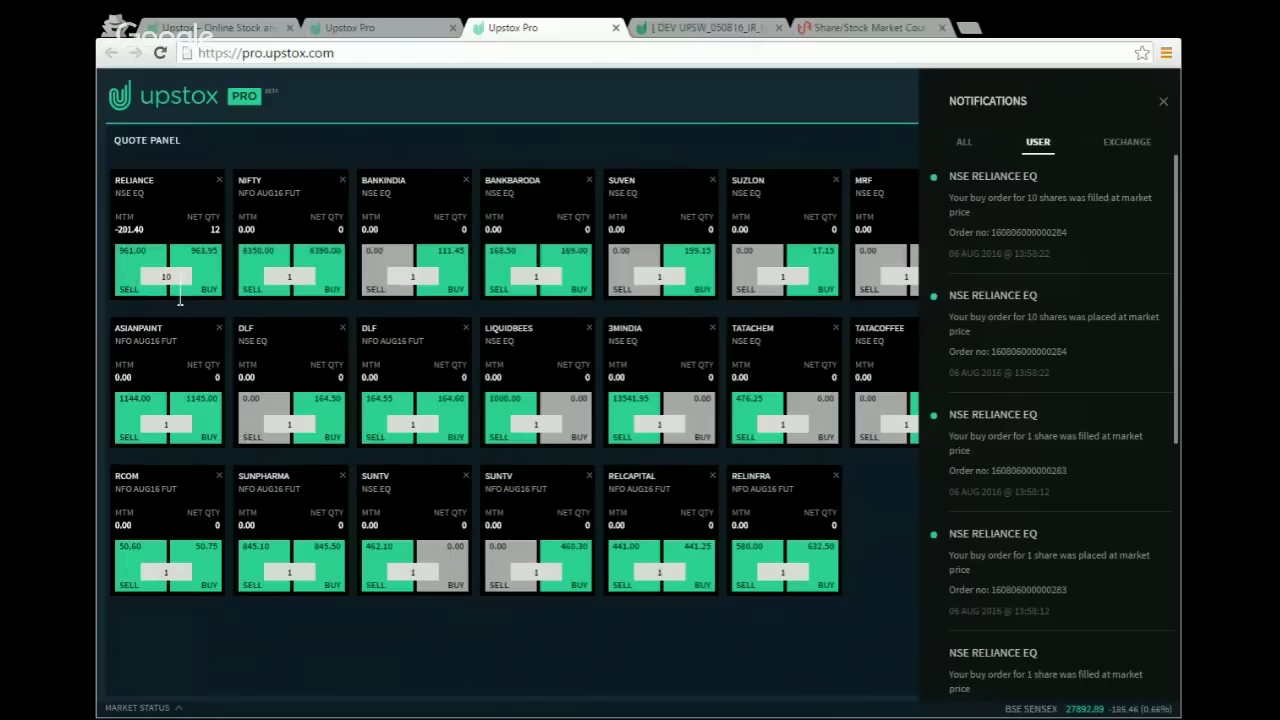
# - Sell all 12 RELIANCE shares in one click, then dismiss the notifications list
pyautogui.doubleClick(165, 277)
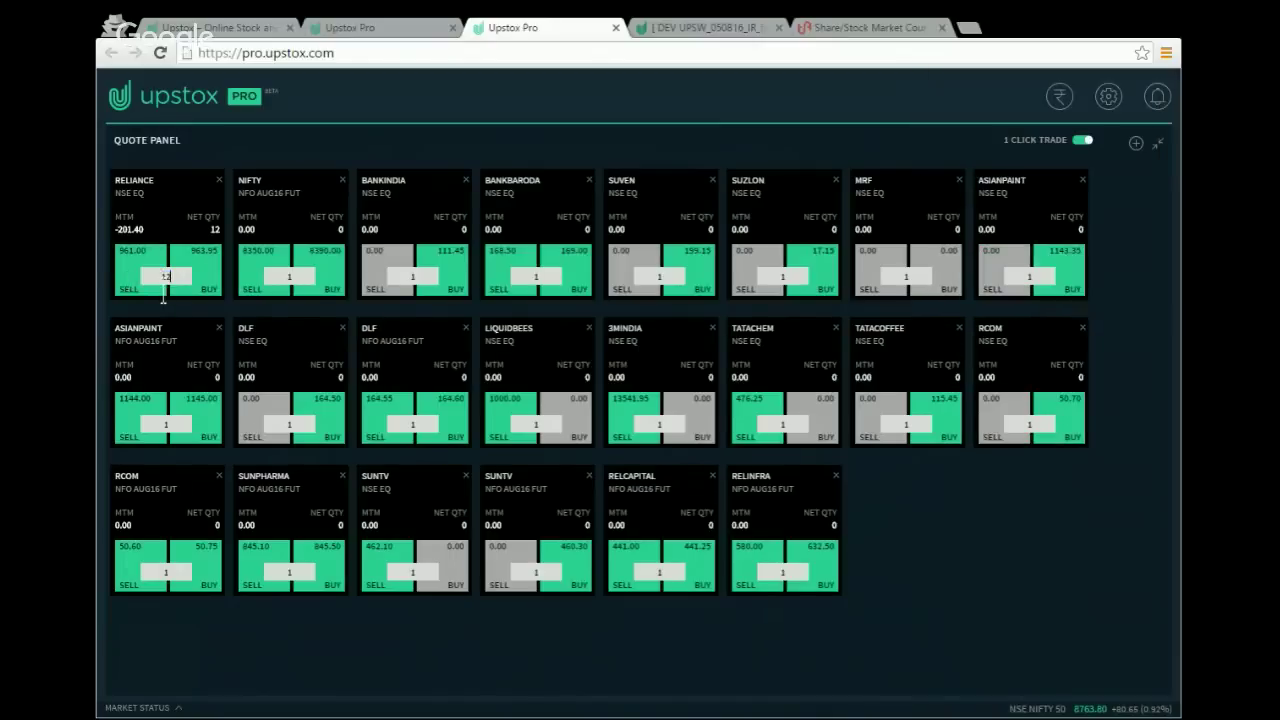
pyautogui.write('12')
pyautogui.click(133, 285)
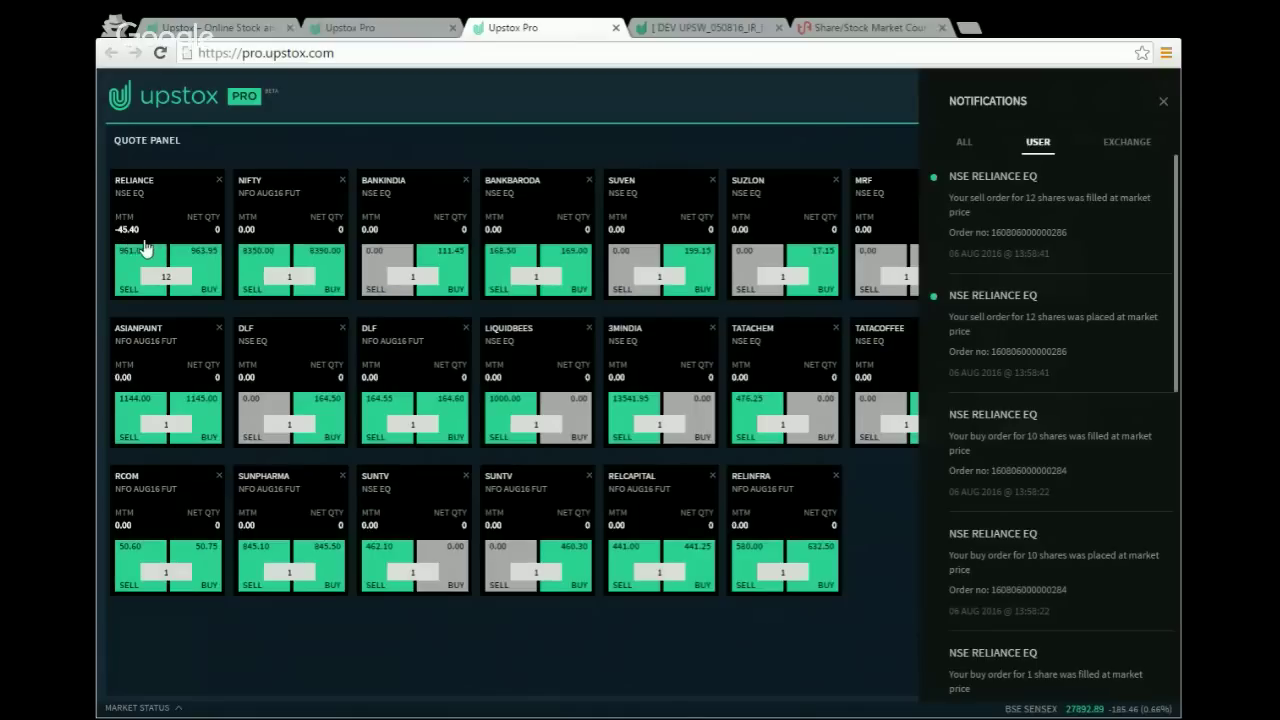
pyautogui.click(1164, 103)
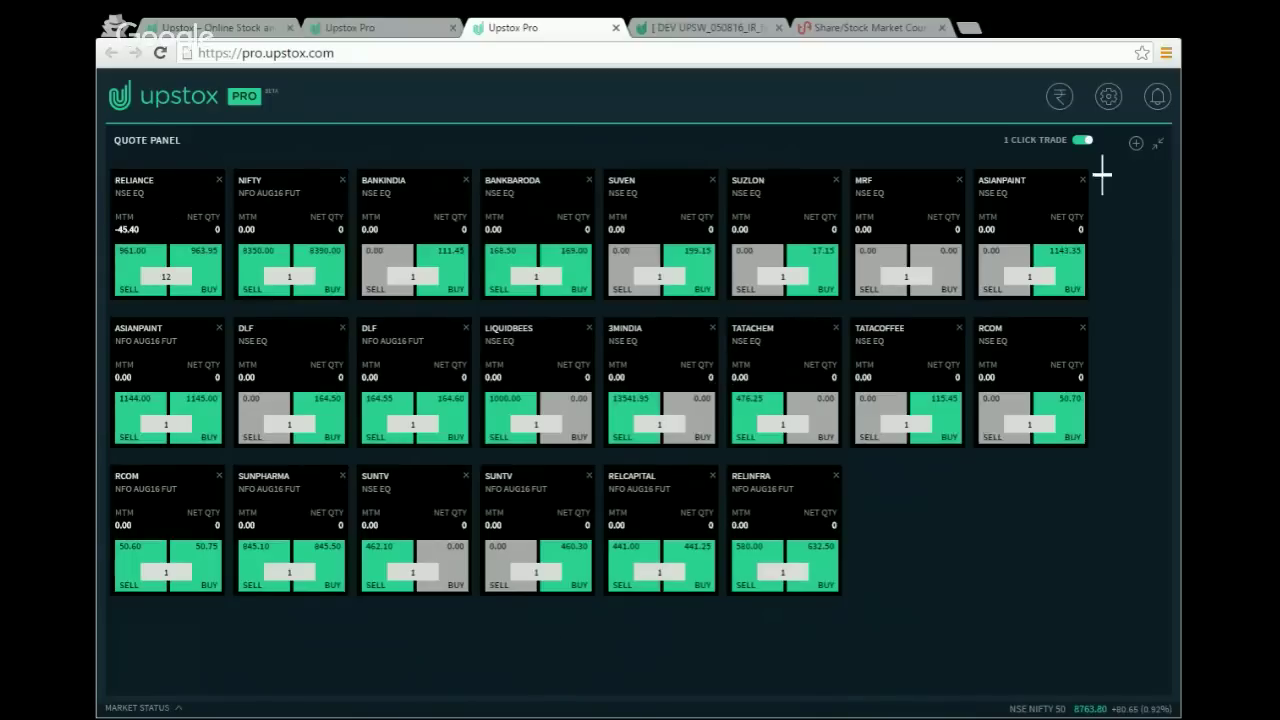
# - Turn 1 CLICK TRADE off and bring up a 12-share RELIANCE buy order form
pyautogui.click(1083, 141)
pyautogui.click(203, 274)
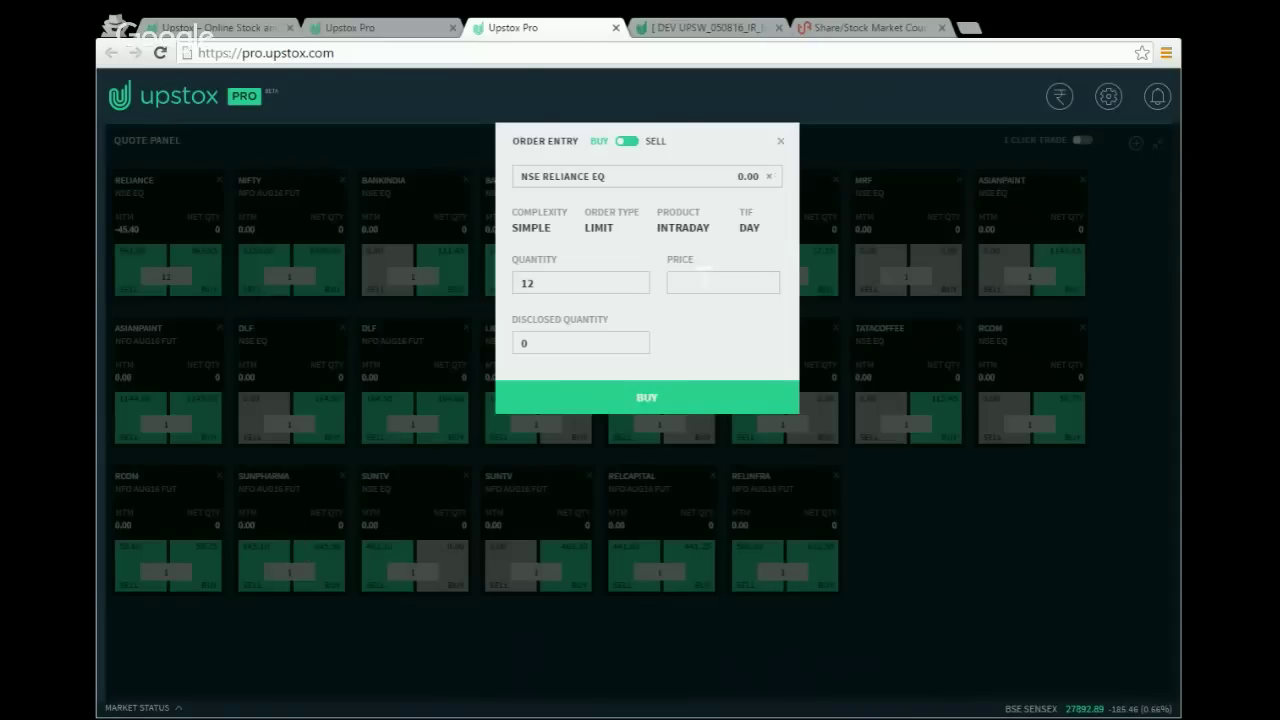
# - Close the RELIANCE Order Entry form without placing the order
pyautogui.click(782, 142)
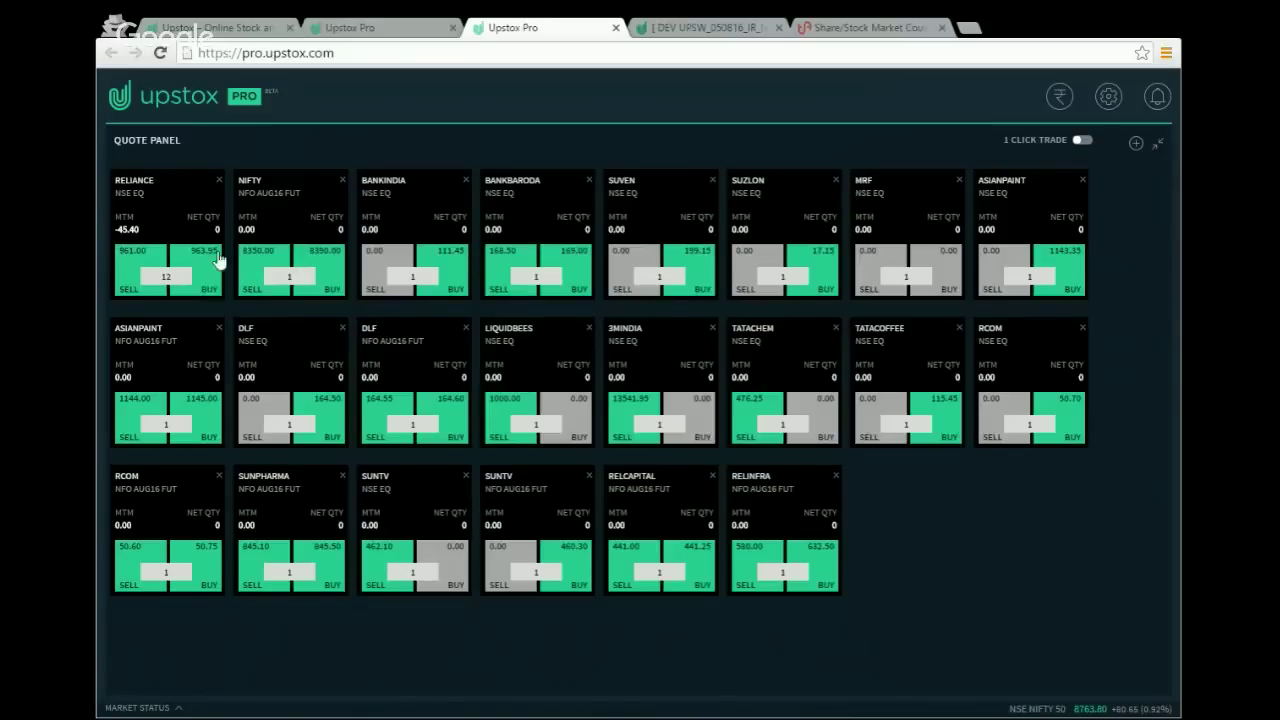
# - Collapse the Quote Panel back to the full dashboard showing the RELIANCE order book
pyautogui.click(1160, 145)
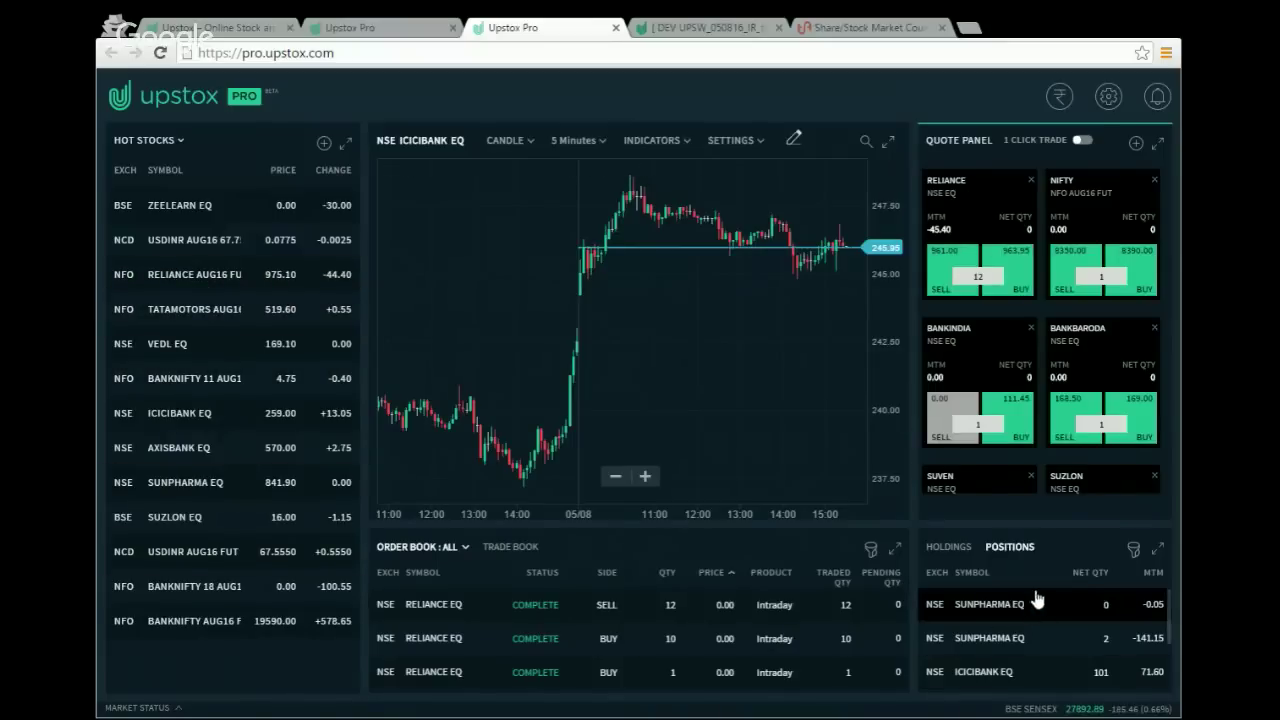
# - View the account's balance and margin figures from the header's rupee funds icon
pyautogui.click(246, 171)
pyautogui.click(846, 169)
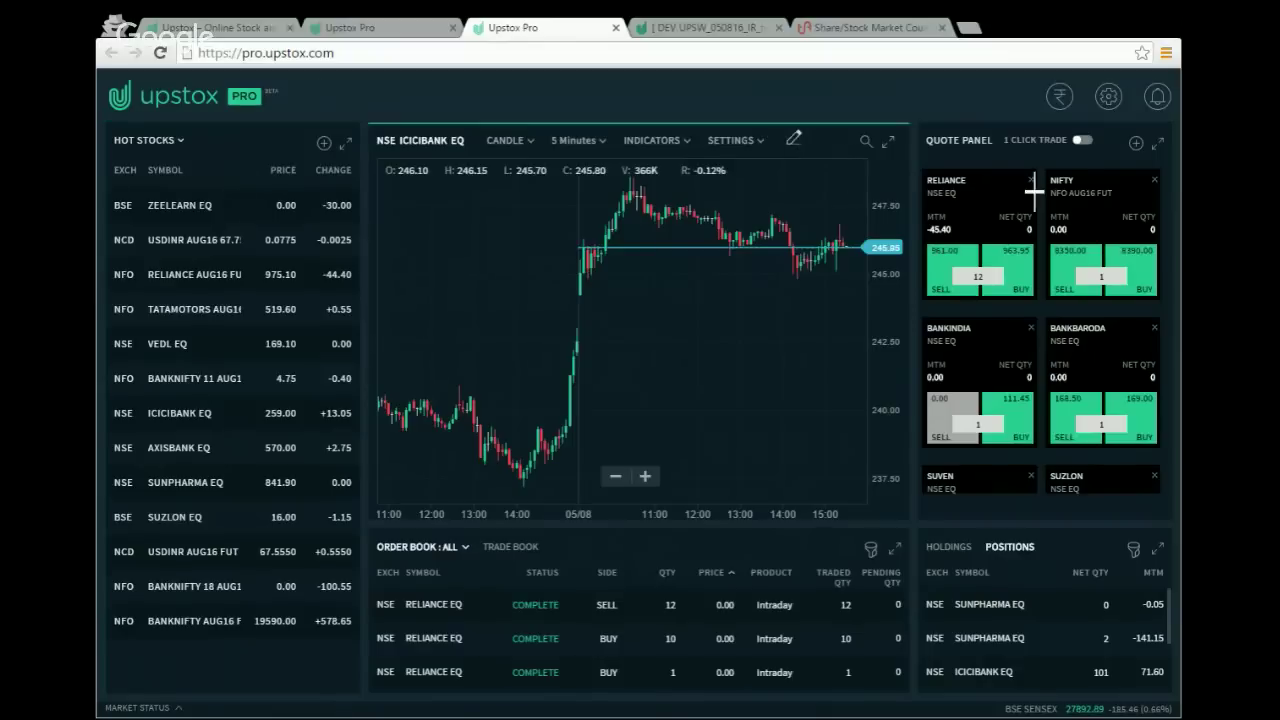
pyautogui.click(1024, 180)
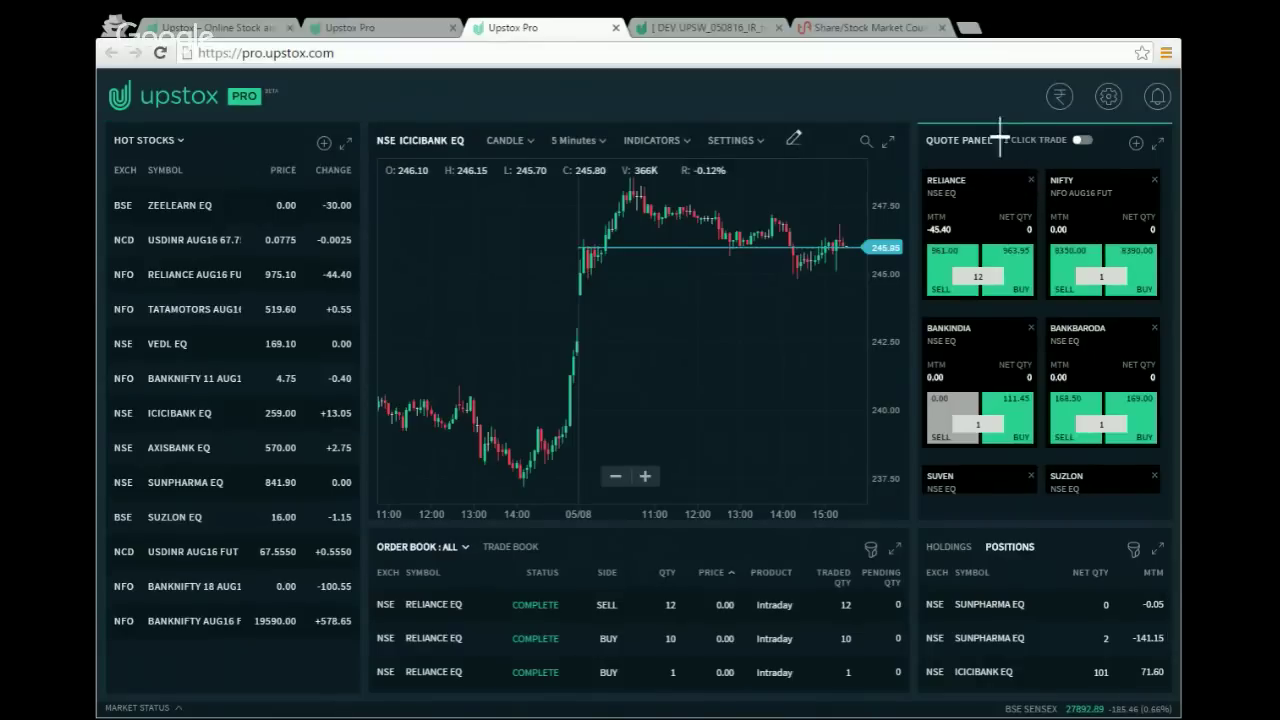
pyautogui.click(1058, 96)
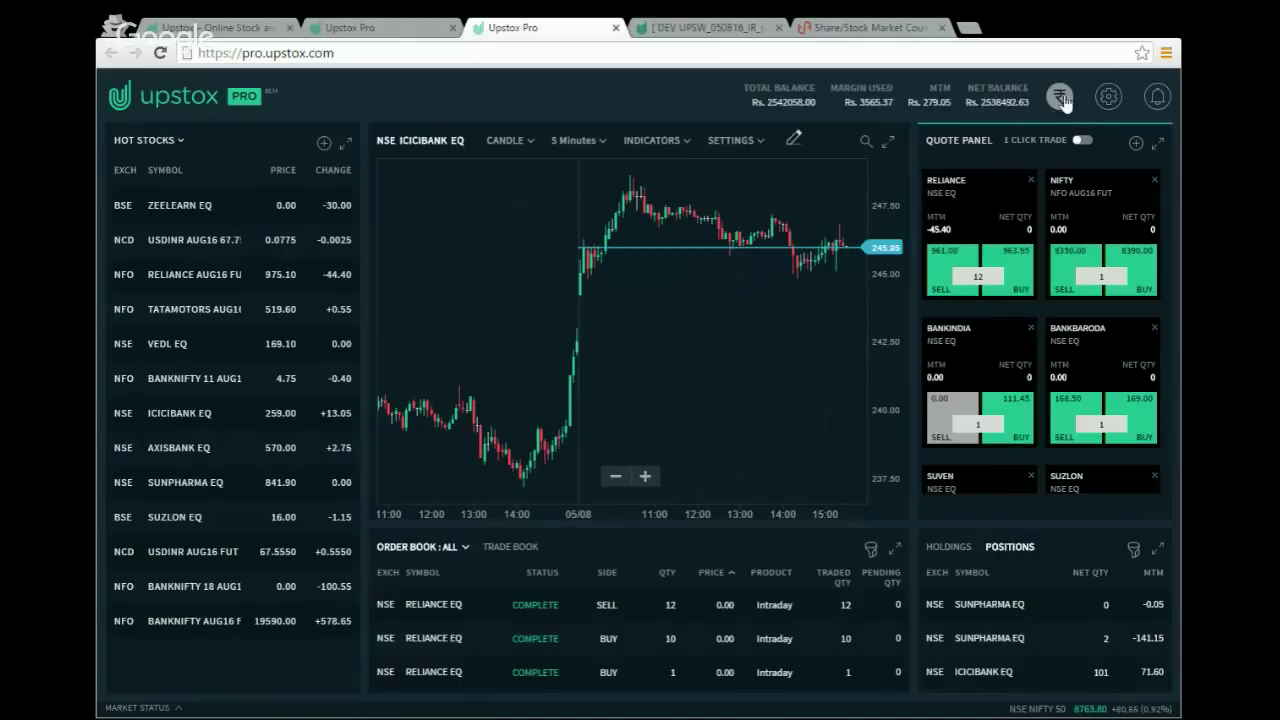
pyautogui.moveTo(1062, 100)
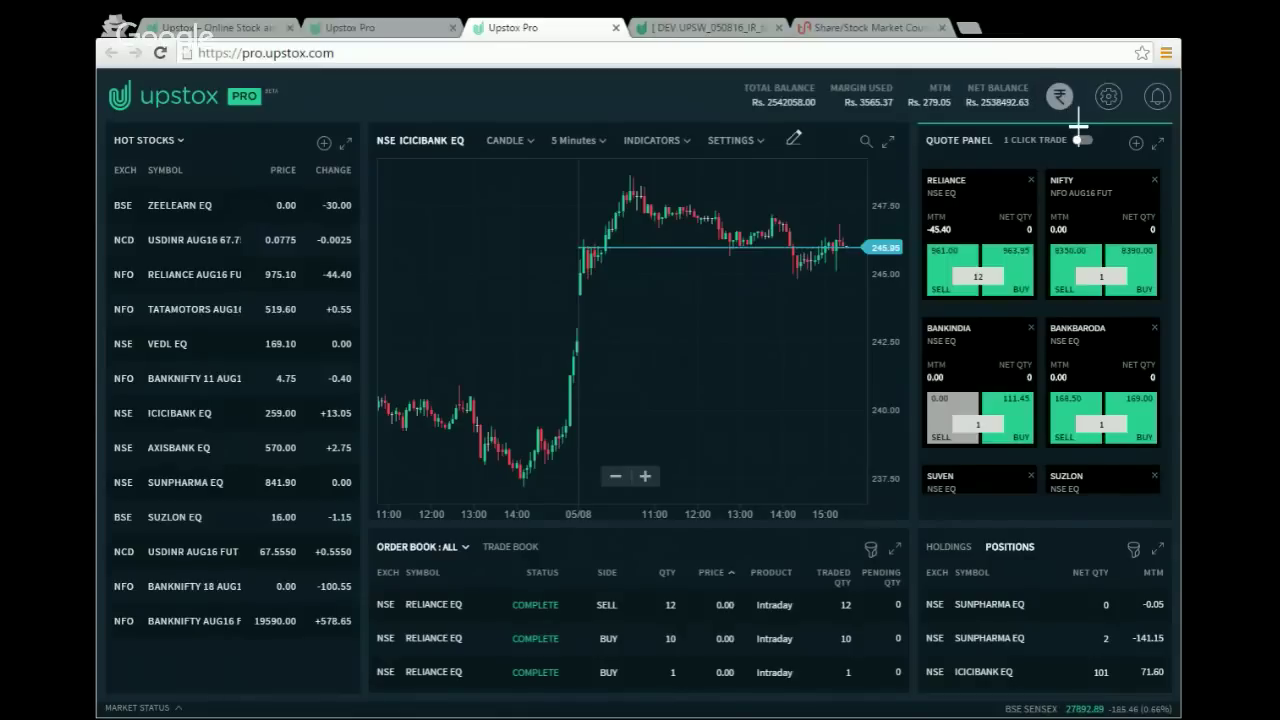
pyautogui.click(1062, 98)
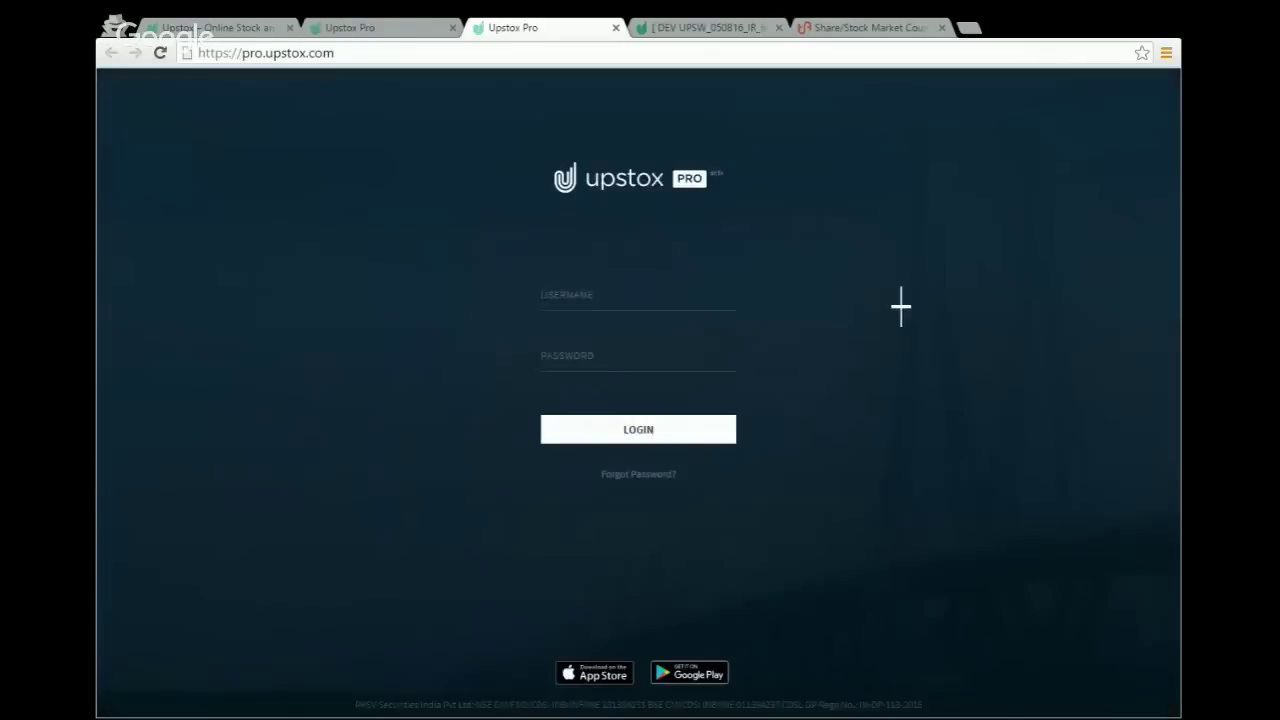
# - Reload the page and sign in with the username, password and 4-digit passcode
pyautogui.click(372, 62)
pyautogui.press('Return')
pyautogui.press('Tab')
pyautogui.write('****')
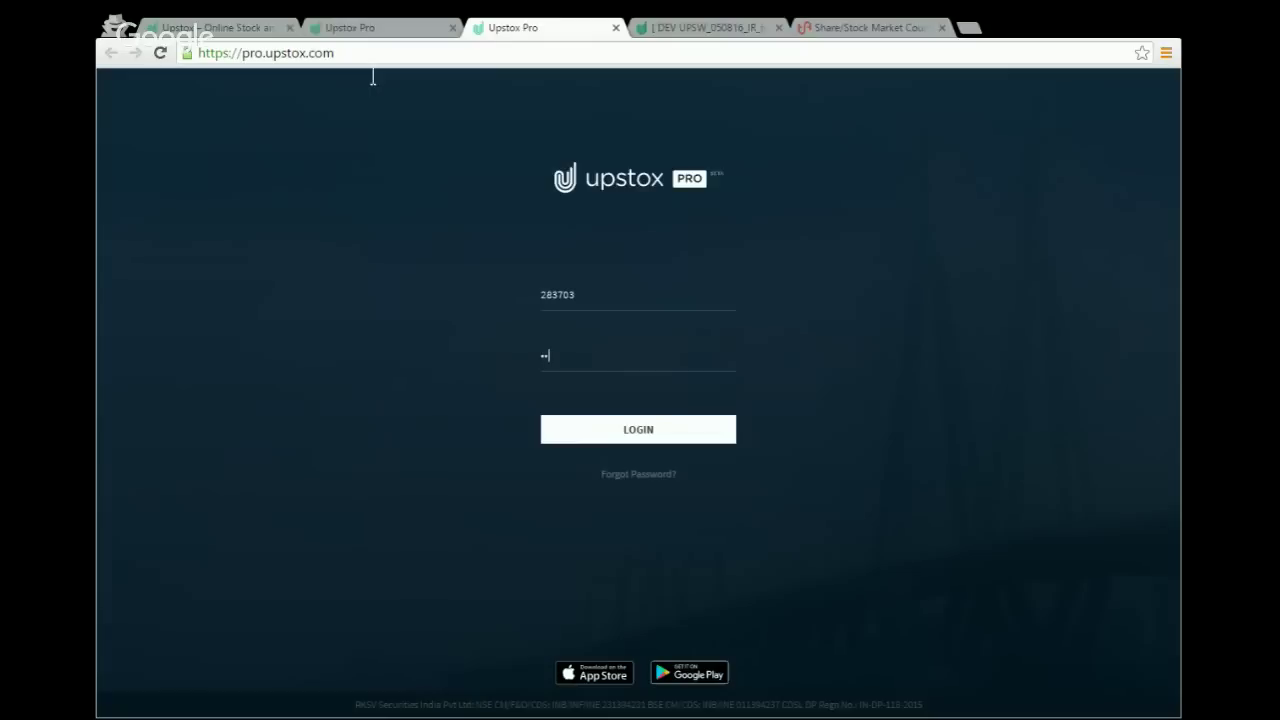
pyautogui.write('****')
pyautogui.press('Return')
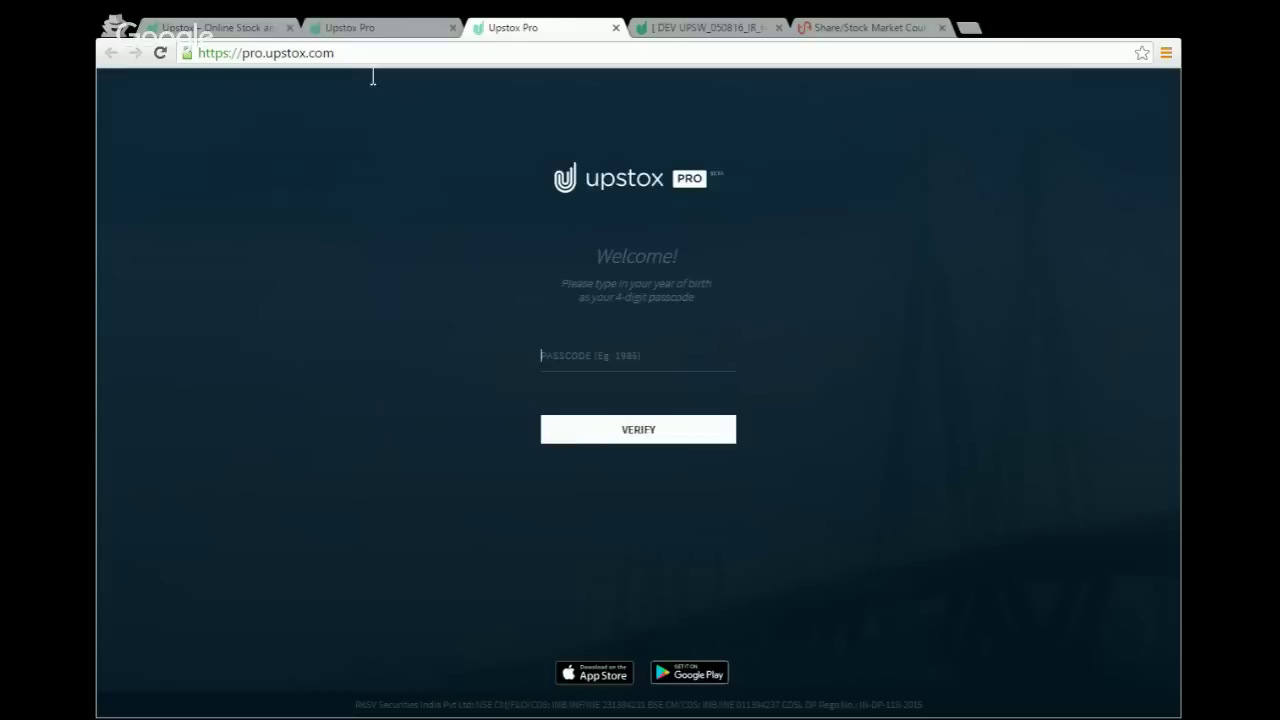
pyautogui.write('****')
pyautogui.press('Return')
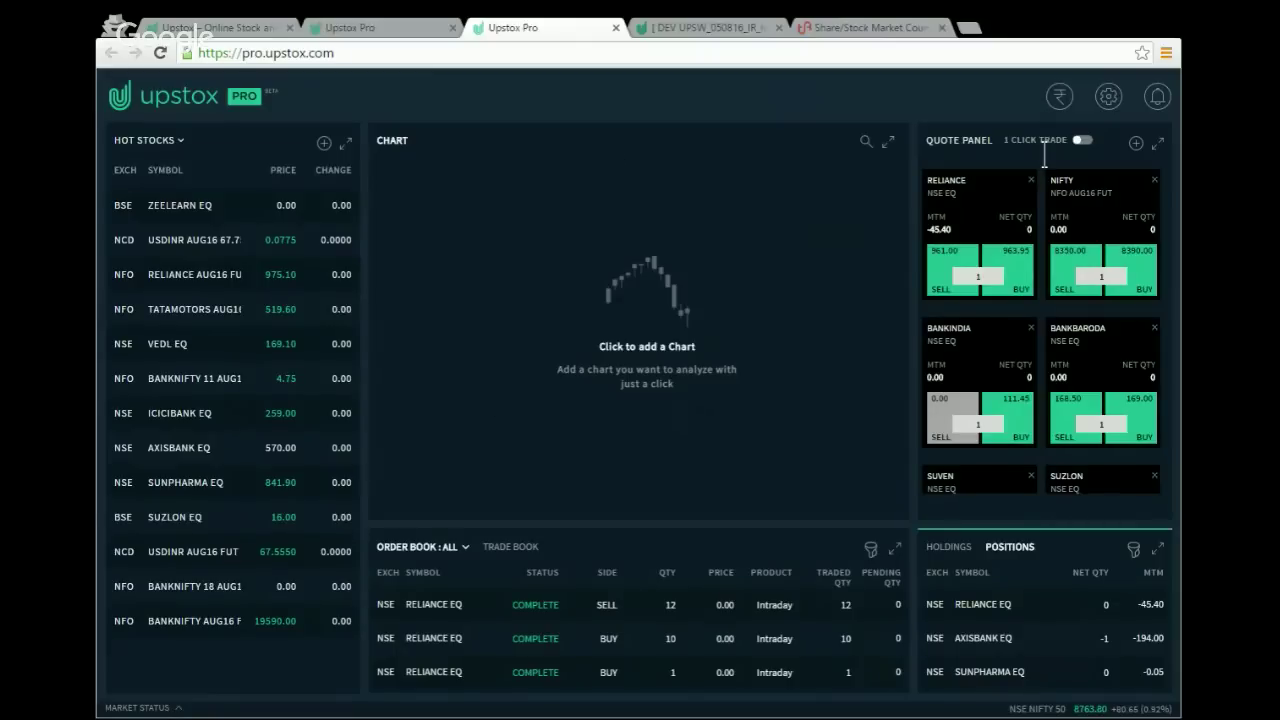
# - Open the Equities funds summary and select its NET BALANCE, USED MARGIN and other labels
pyautogui.click(1060, 97)
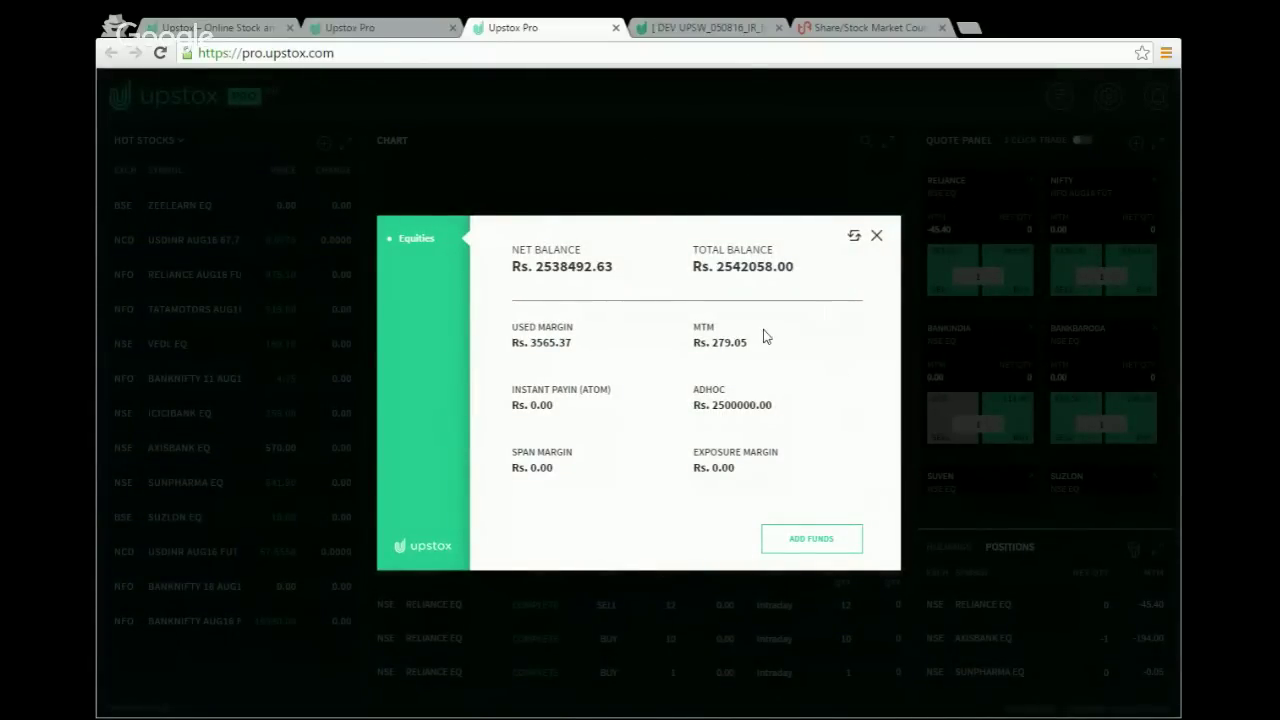
pyautogui.moveTo(511, 249); pyautogui.dragTo(768, 250)
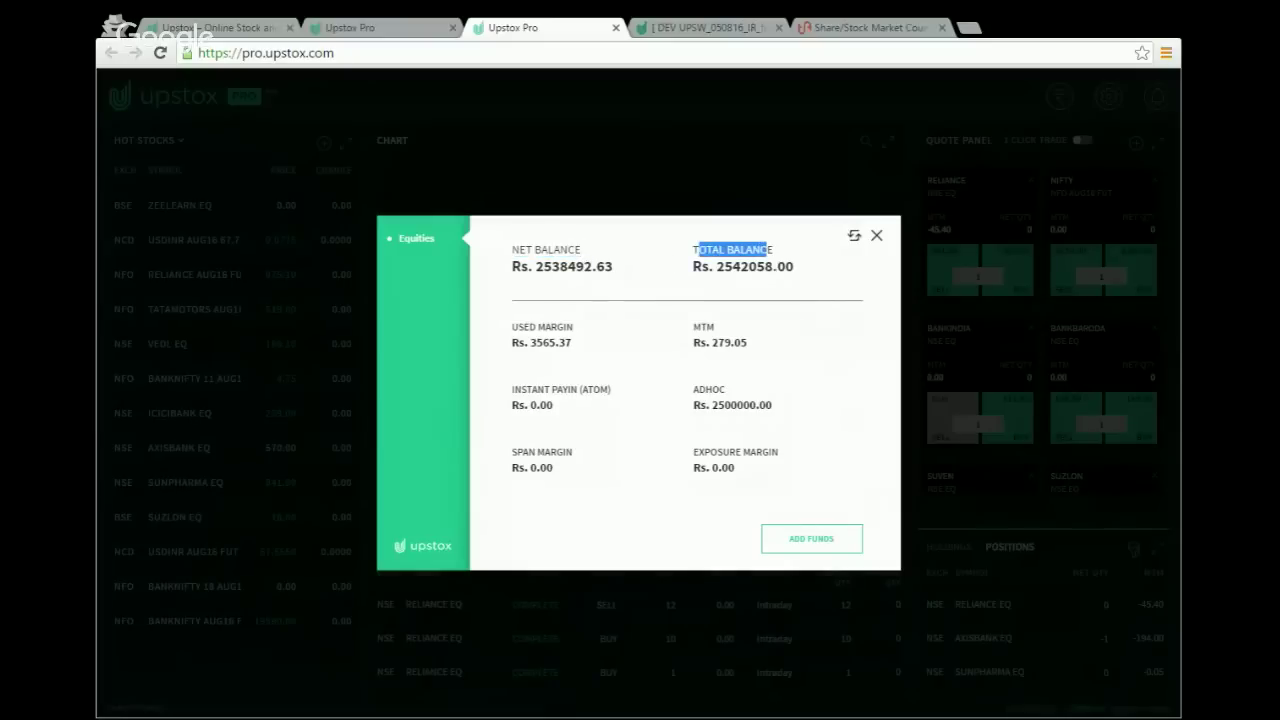
pyautogui.moveTo(516, 327); pyautogui.dragTo(716, 328)
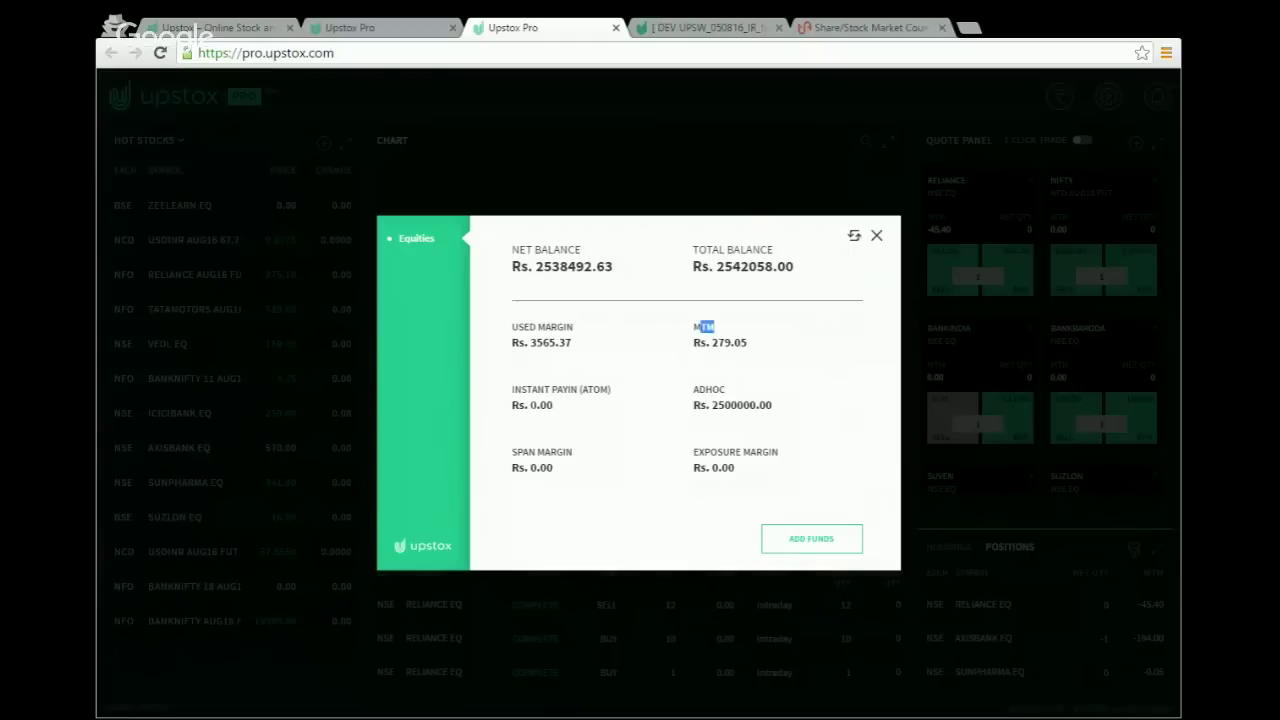
pyautogui.moveTo(579, 389)
pyautogui.mouseDown()
pyautogui.moveTo(524, 390)
pyautogui.moveTo(604, 390)
pyautogui.mouseUp()
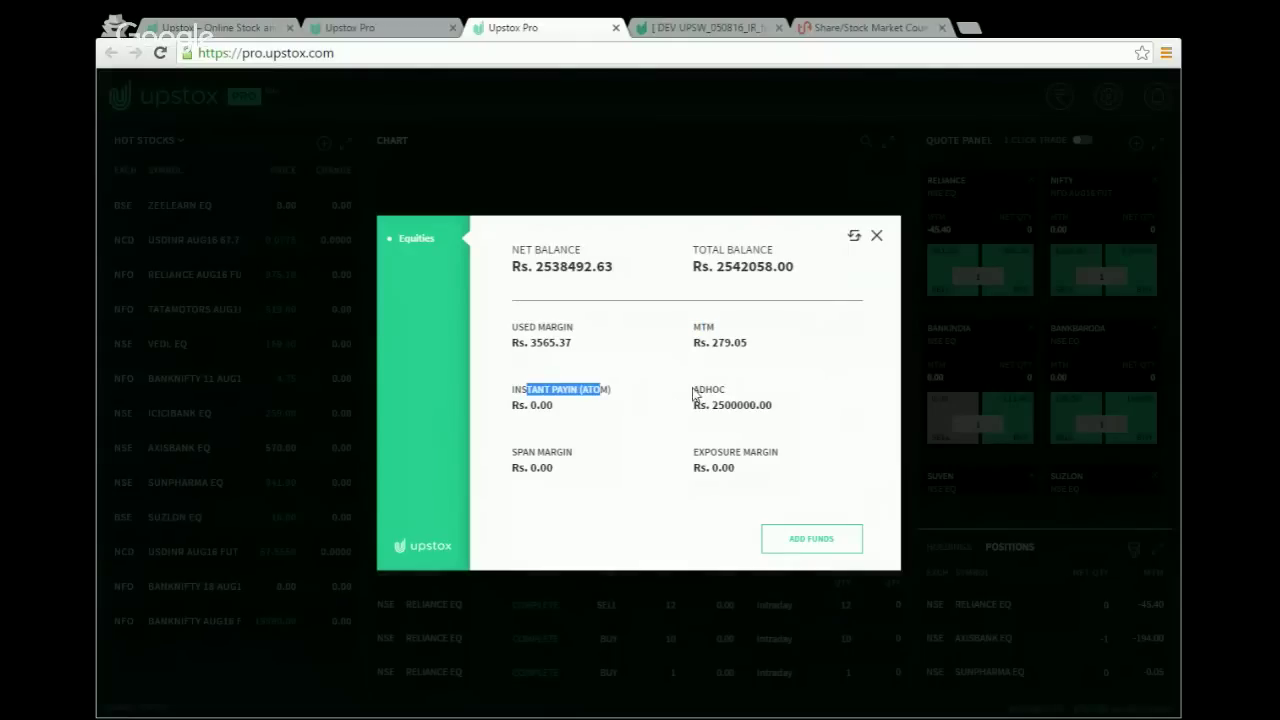
pyautogui.moveTo(694, 389); pyautogui.dragTo(722, 390)
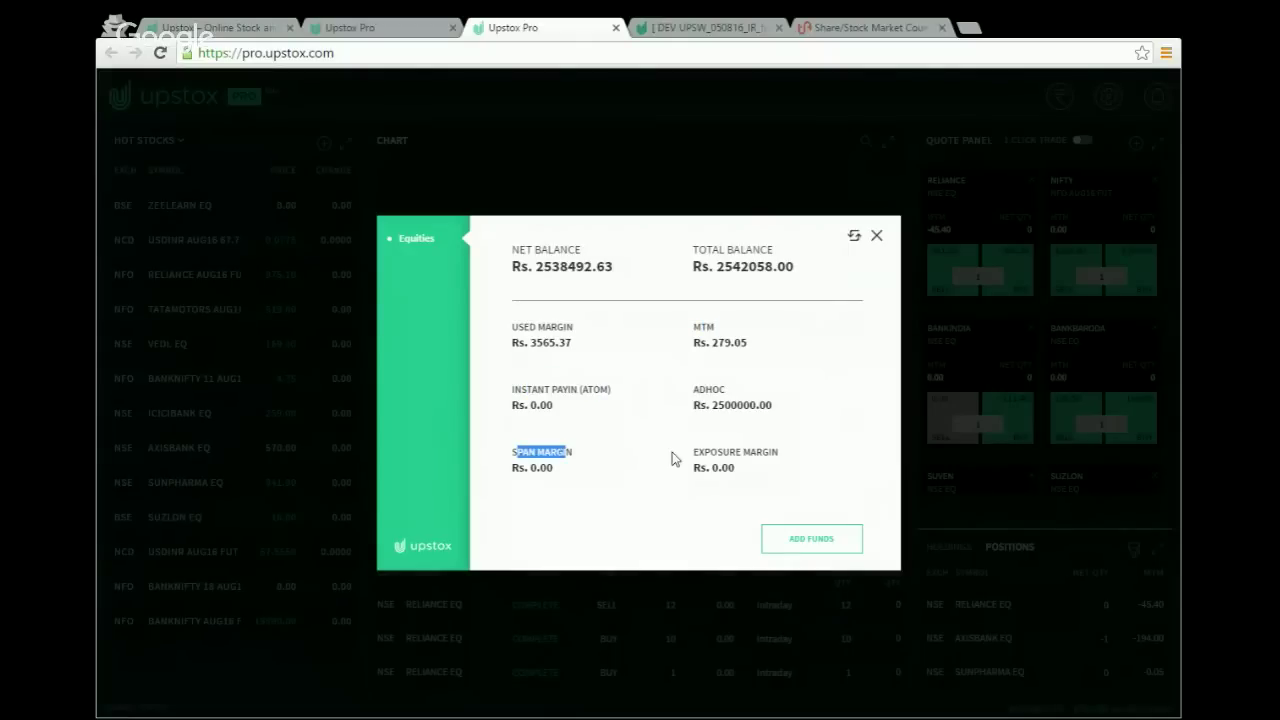
pyautogui.moveTo(712, 452); pyautogui.dragTo(770, 452)
pyautogui.click(620, 362)
pyautogui.moveTo(511, 249); pyautogui.dragTo(554, 249)
pyautogui.click(670, 272)
pyautogui.doubleClick(745, 249)
pyautogui.click(745, 249)
pyautogui.moveTo(712, 249); pyautogui.dragTo(754, 249)
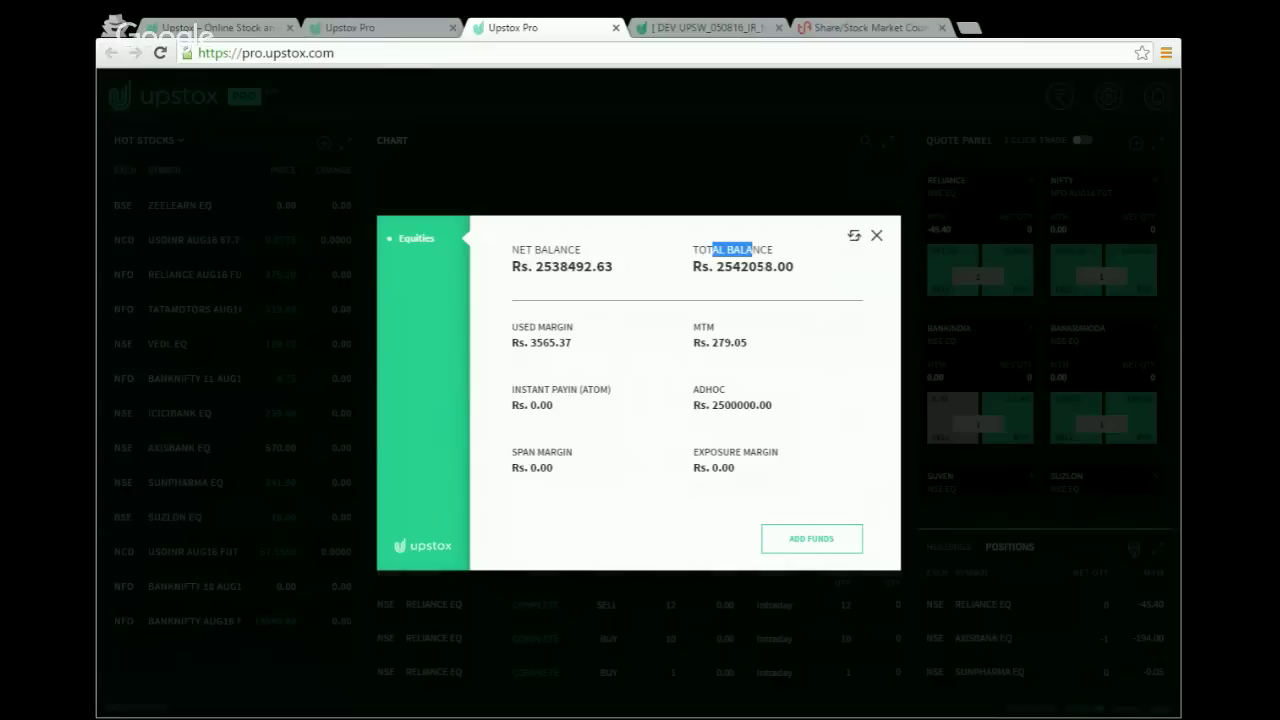
# - Highlight the total balance 2542058.00 and the used margin 3565.37 values
pyautogui.moveTo(715, 266); pyautogui.dragTo(794, 266)
pyautogui.click(733, 286)
pyautogui.moveTo(716, 266); pyautogui.dragTo(794, 266)
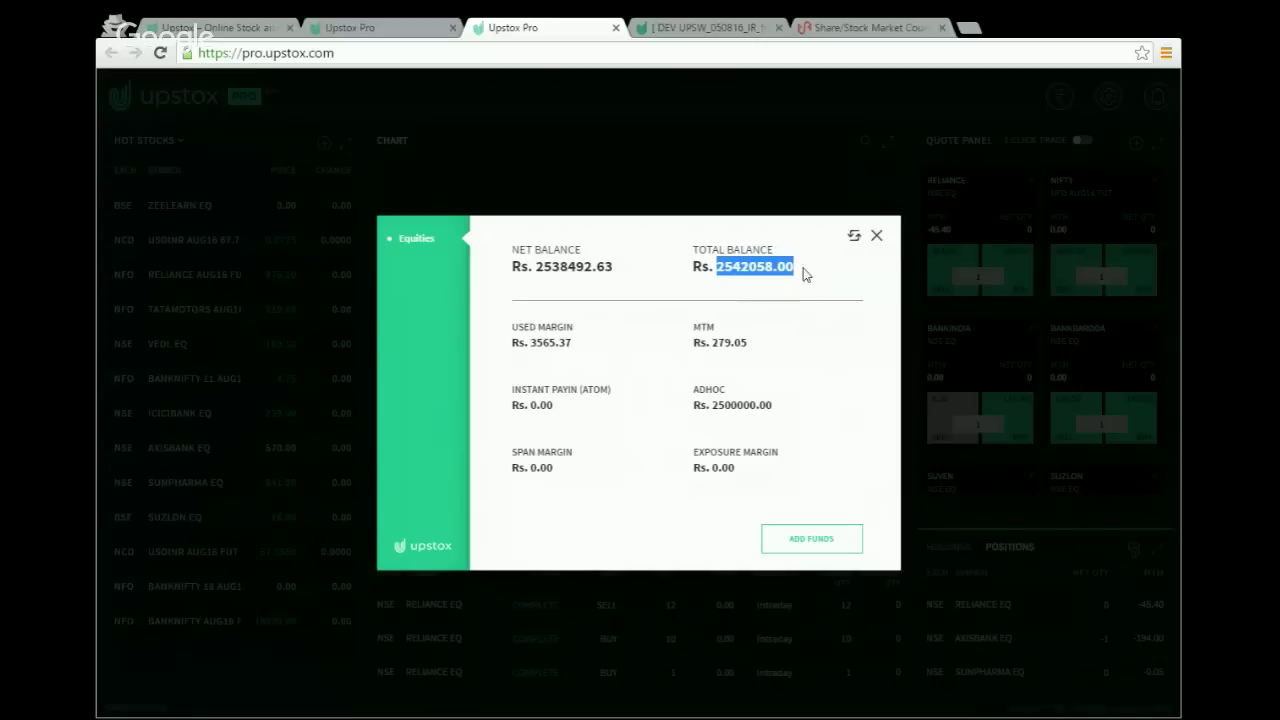
pyautogui.click(724, 286)
pyautogui.moveTo(716, 266); pyautogui.dragTo(794, 268)
pyautogui.click(776, 291)
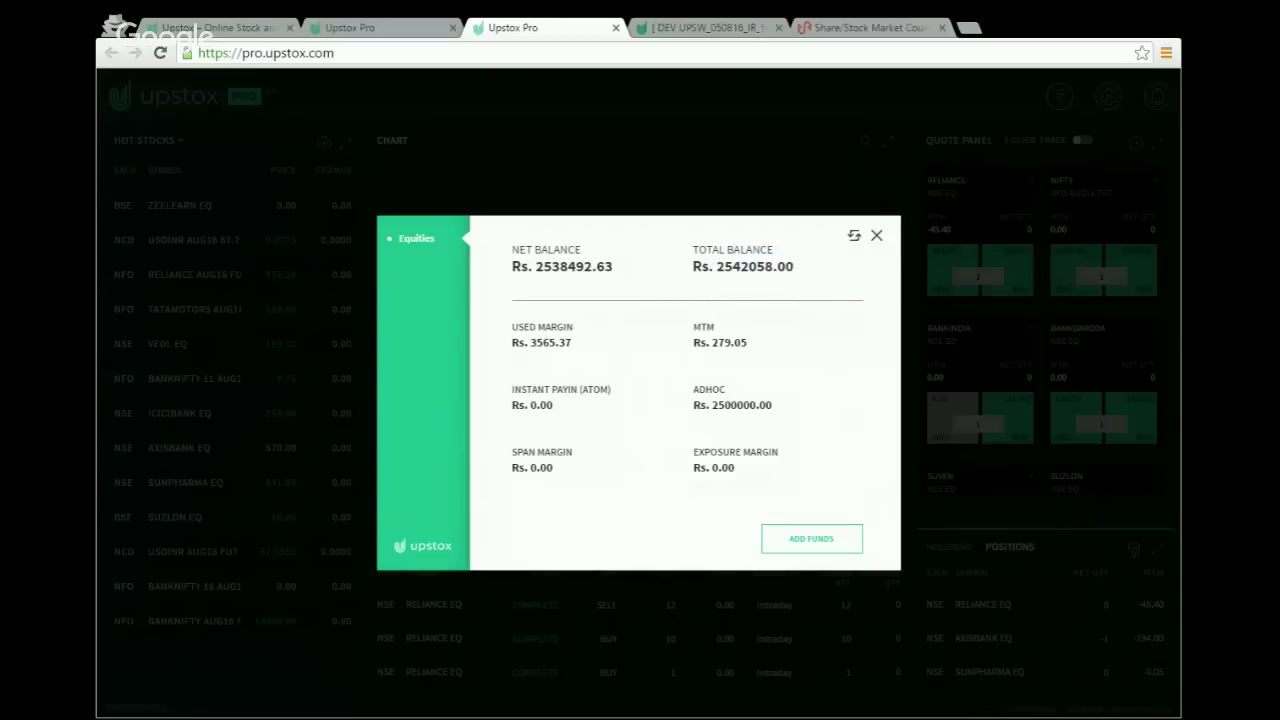
pyautogui.moveTo(529, 342); pyautogui.dragTo(572, 342)
pyautogui.moveTo(526, 250); pyautogui.dragTo(562, 250)
pyautogui.moveTo(737, 250); pyautogui.dragTo(694, 264)
pyautogui.moveTo(517, 327); pyautogui.dragTo(553, 314)
pyautogui.moveTo(518, 250)
pyautogui.mouseDown()
pyautogui.moveTo(585, 265)
pyautogui.moveTo(510, 266)
pyautogui.moveTo(580, 256)
pyautogui.moveTo(530, 272)
pyautogui.mouseUp()
pyautogui.click(576, 280)
pyautogui.click(510, 266)
pyautogui.moveTo(706, 343); pyautogui.dragTo(752, 345)
pyautogui.click(705, 356)
pyautogui.moveTo(740, 343)
pyautogui.mouseDown()
pyautogui.moveTo(704, 343)
pyautogui.moveTo(748, 343)
pyautogui.mouseUp()
pyautogui.click(729, 357)
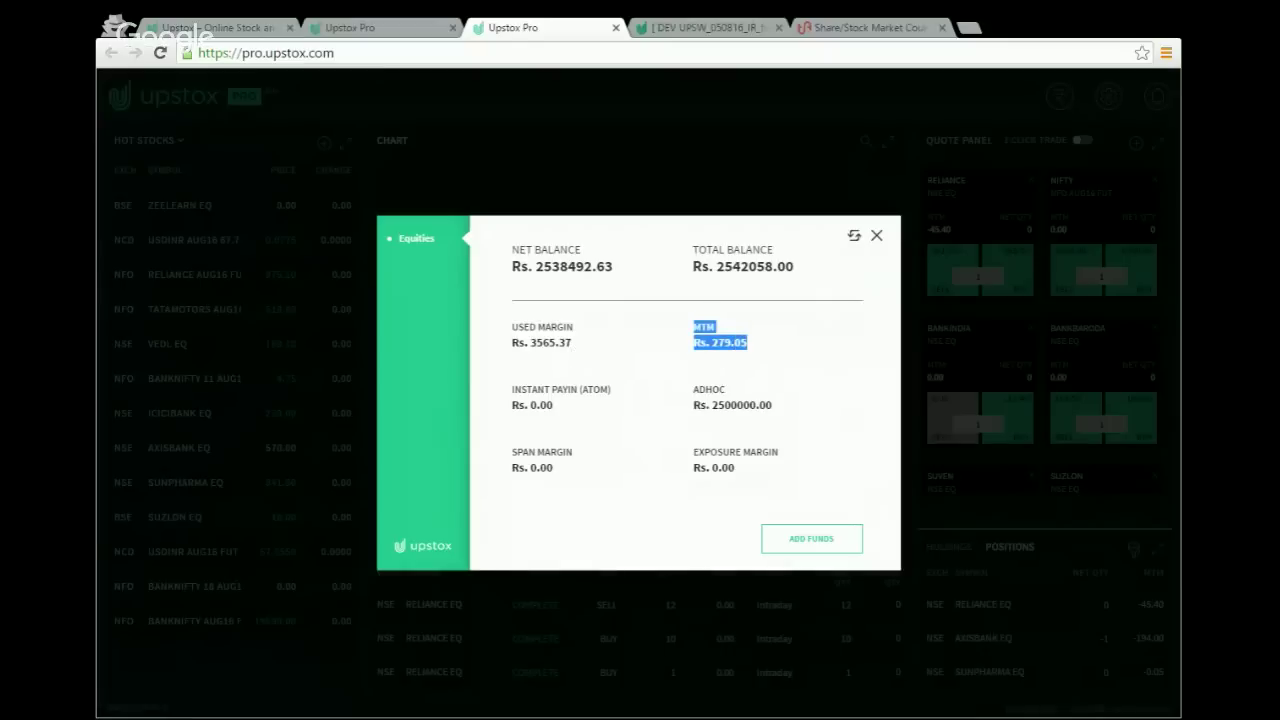
pyautogui.click(716, 368)
pyautogui.moveTo(711, 343); pyautogui.dragTo(748, 343)
pyautogui.click(757, 346)
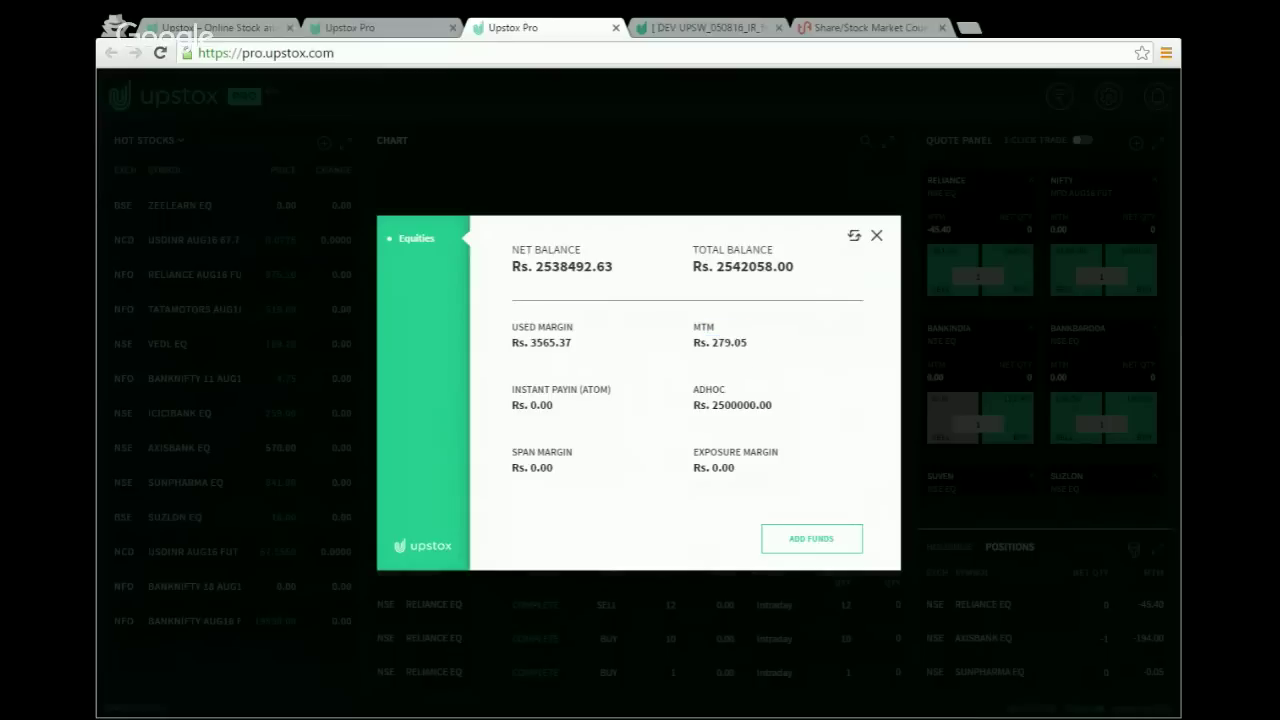
pyautogui.doubleClick(729, 343)
pyautogui.doubleClick(702, 343)
pyautogui.click(704, 381)
pyautogui.moveTo(711, 343); pyautogui.dragTo(748, 343)
pyautogui.moveTo(491, 397); pyautogui.dragTo(612, 390)
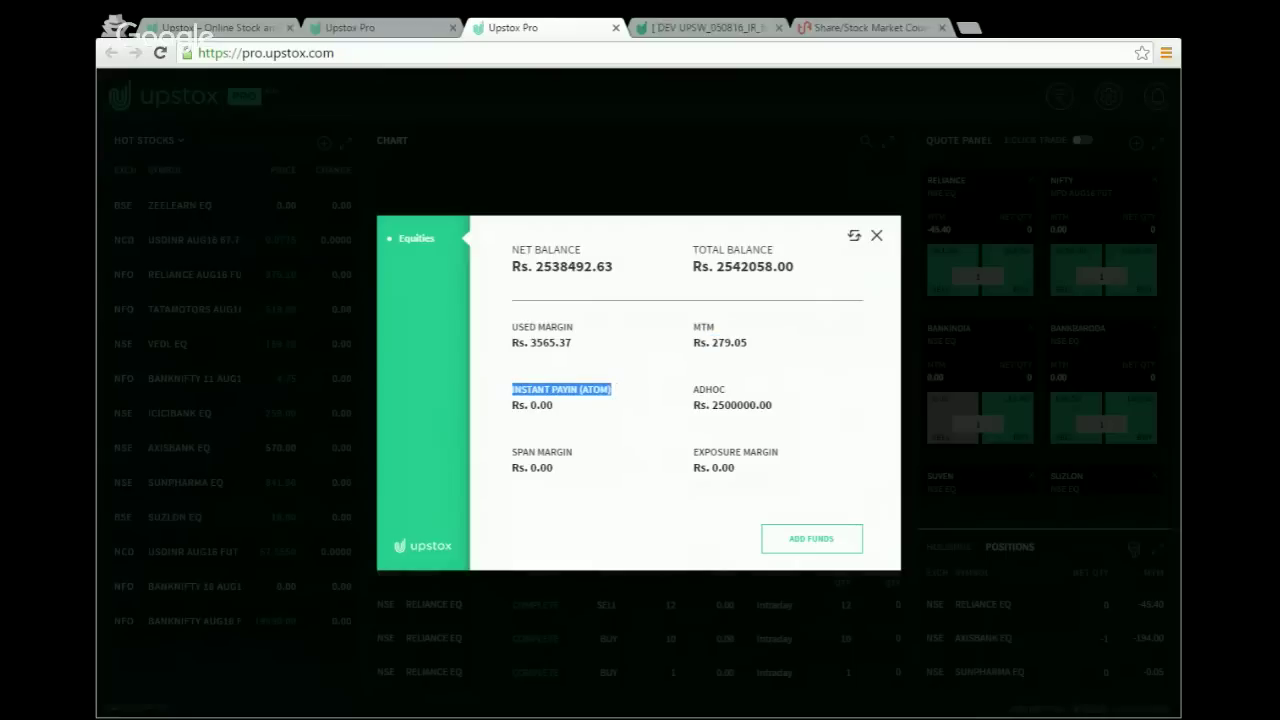
pyautogui.click(566, 418)
pyautogui.moveTo(570, 390); pyautogui.dragTo(510, 322)
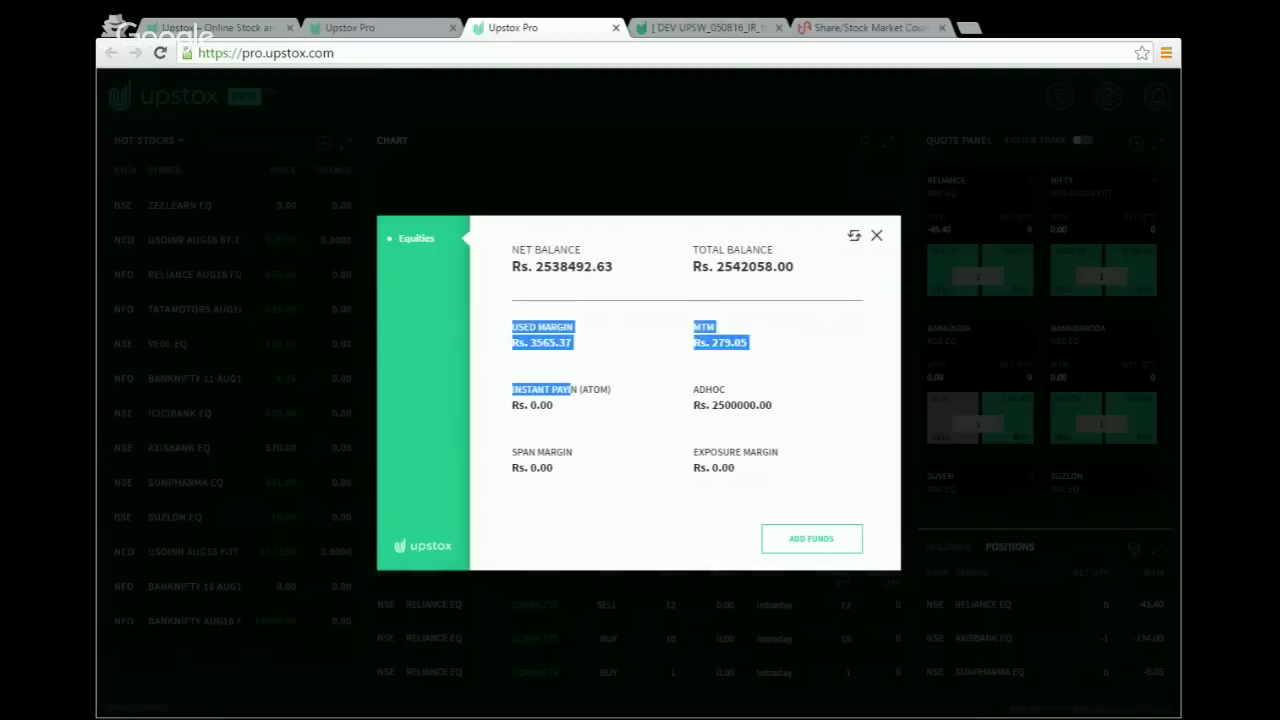
pyautogui.click(510, 322)
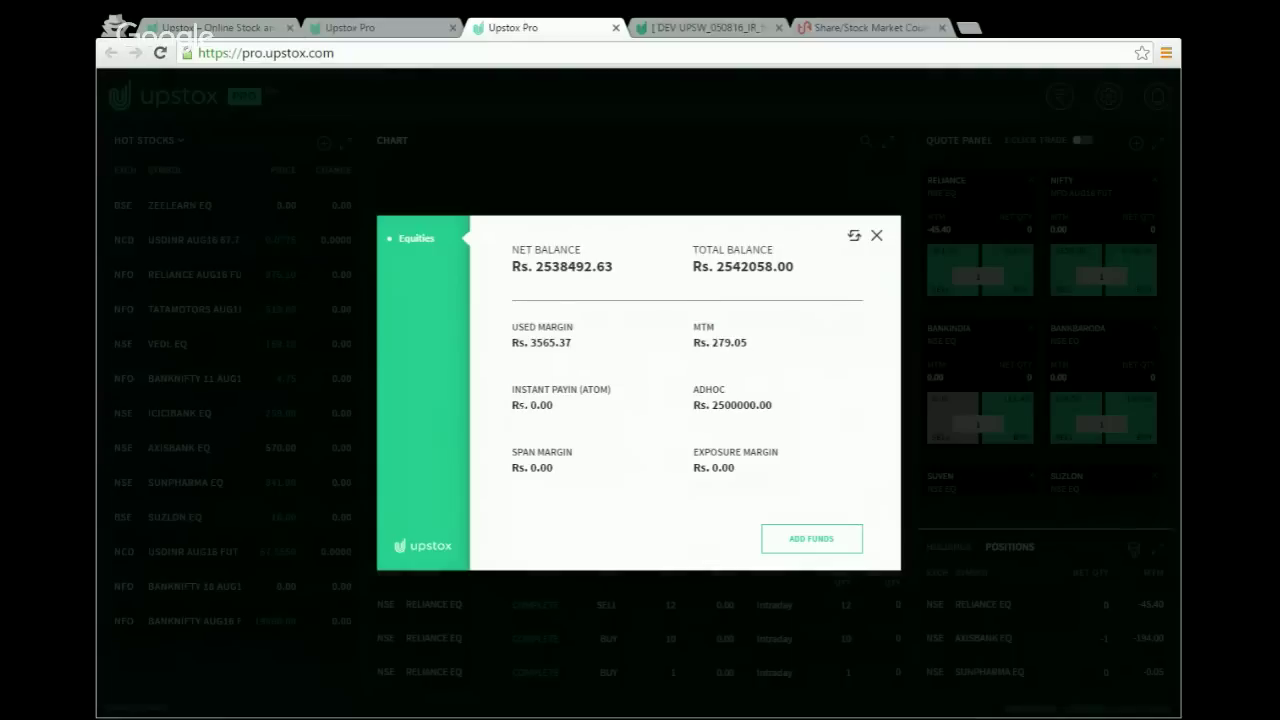
pyautogui.moveTo(512, 405); pyautogui.dragTo(540, 405)
pyautogui.click(566, 417)
pyautogui.moveTo(586, 409); pyautogui.dragTo(477, 443)
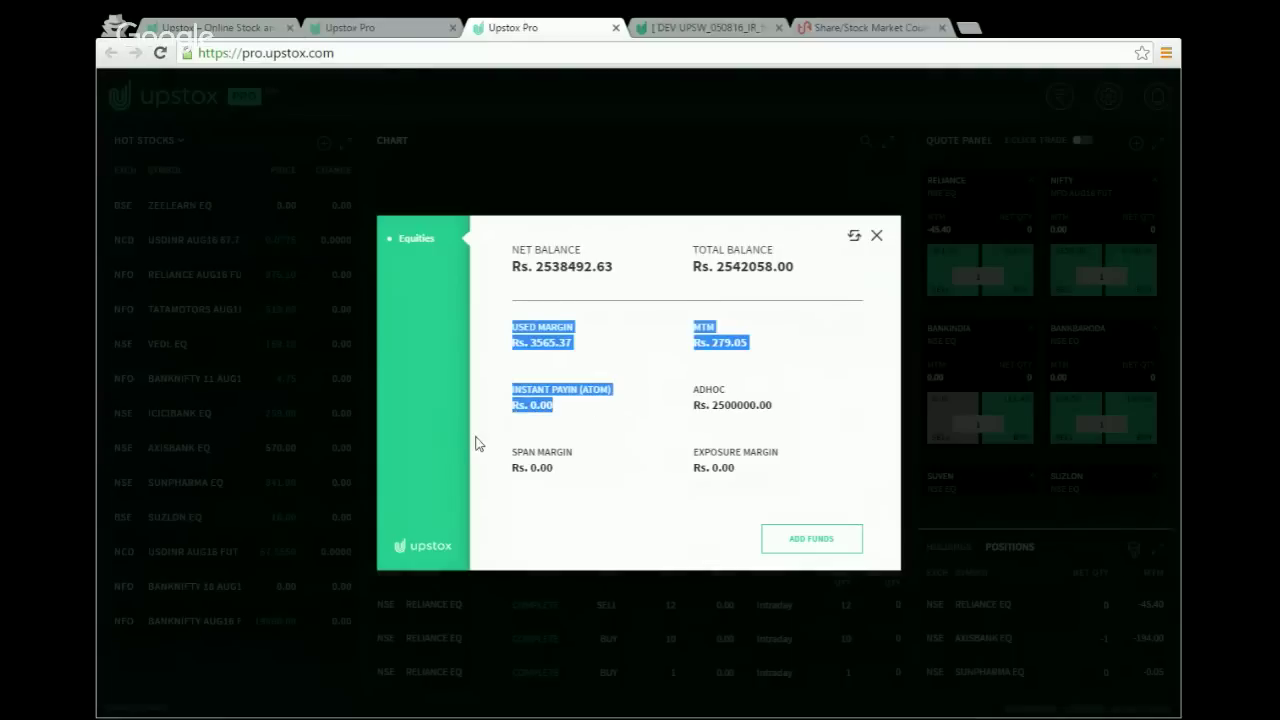
pyautogui.doubleClick(517, 405)
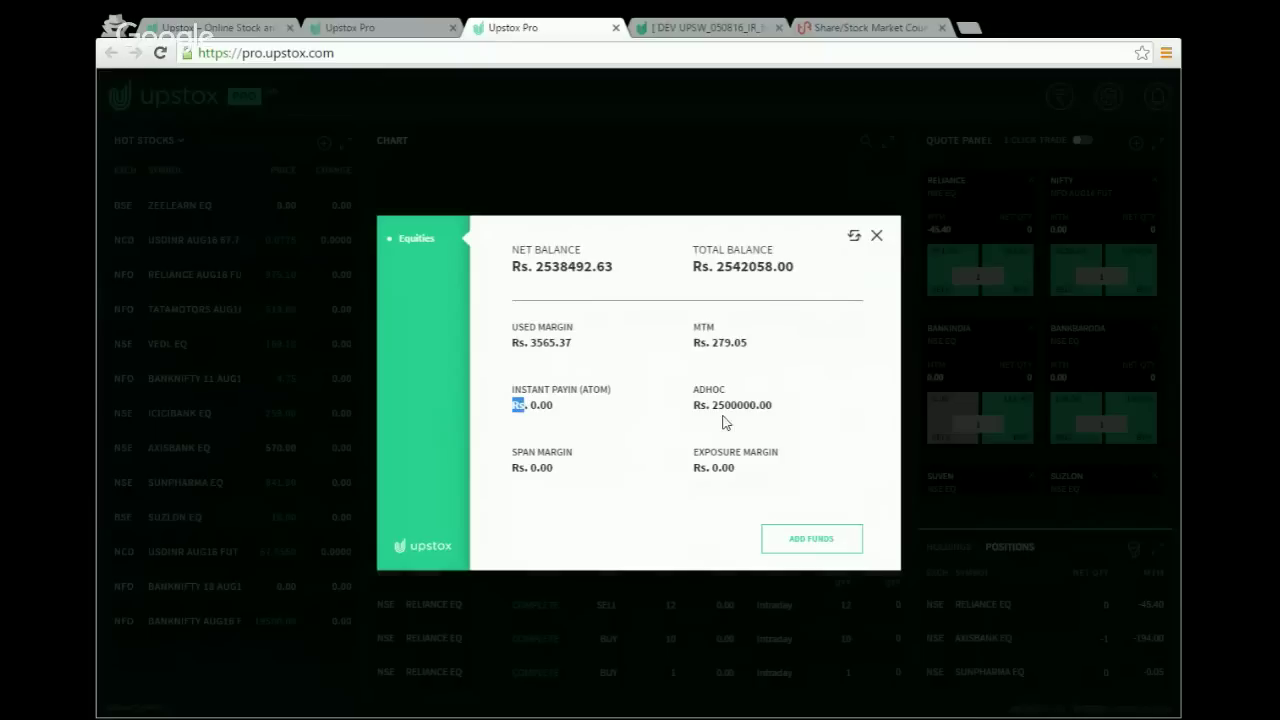
pyautogui.moveTo(513, 405); pyautogui.dragTo(726, 390)
pyautogui.click(685, 410)
pyautogui.click(733, 404)
pyautogui.moveTo(512, 318); pyautogui.dragTo(572, 452)
pyautogui.moveTo(710, 452); pyautogui.dragTo(770, 452)
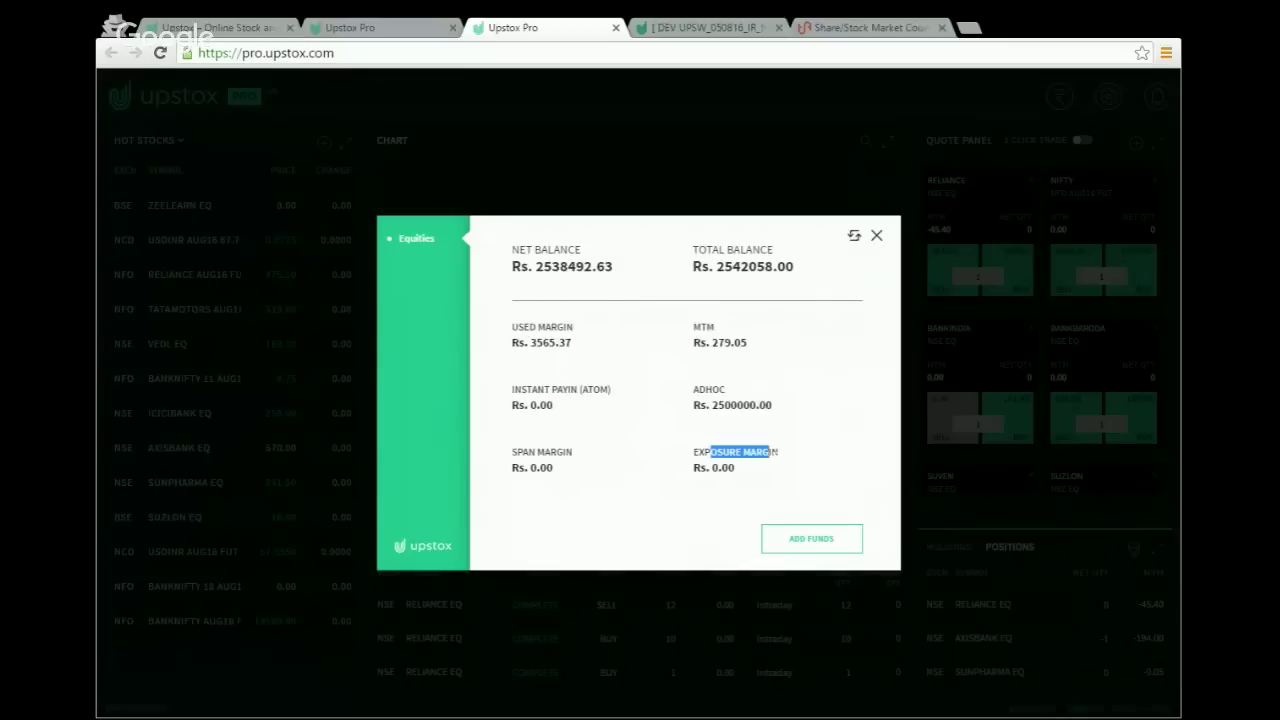
pyautogui.moveTo(517, 452); pyautogui.dragTo(573, 452)
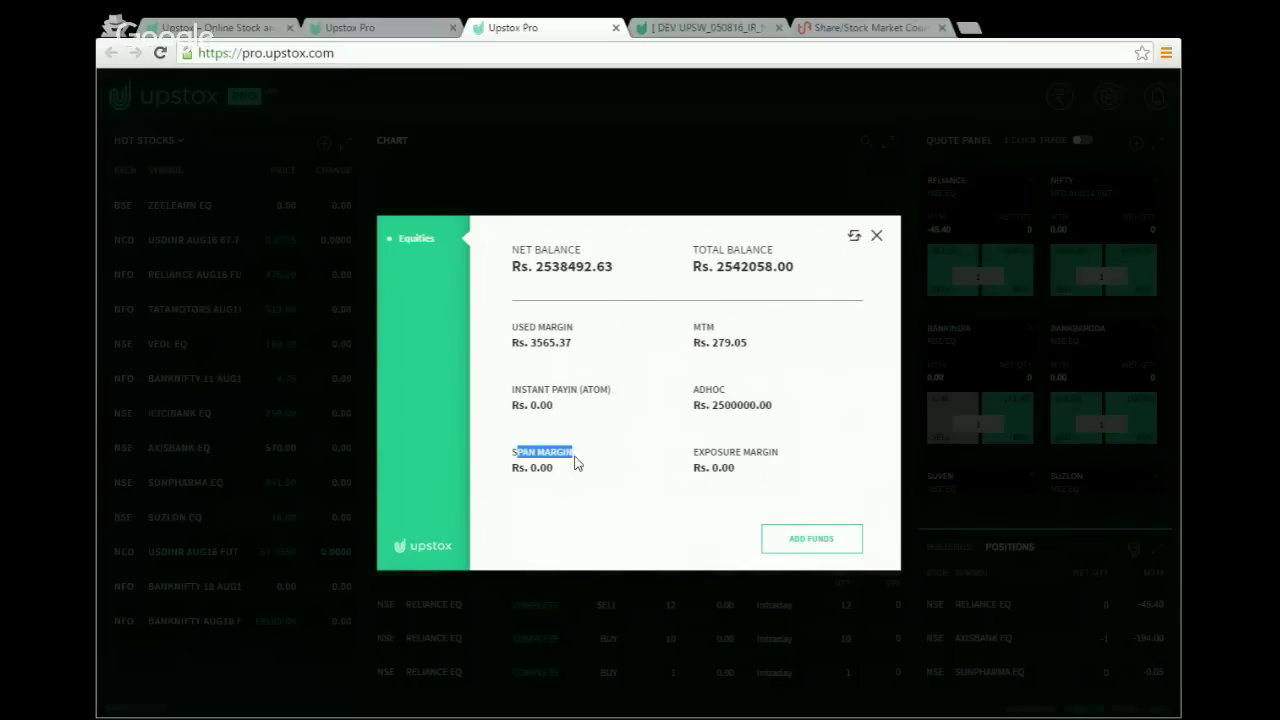
pyautogui.moveTo(517, 452); pyautogui.dragTo(557, 452)
pyautogui.moveTo(694, 452); pyautogui.dragTo(665, 480)
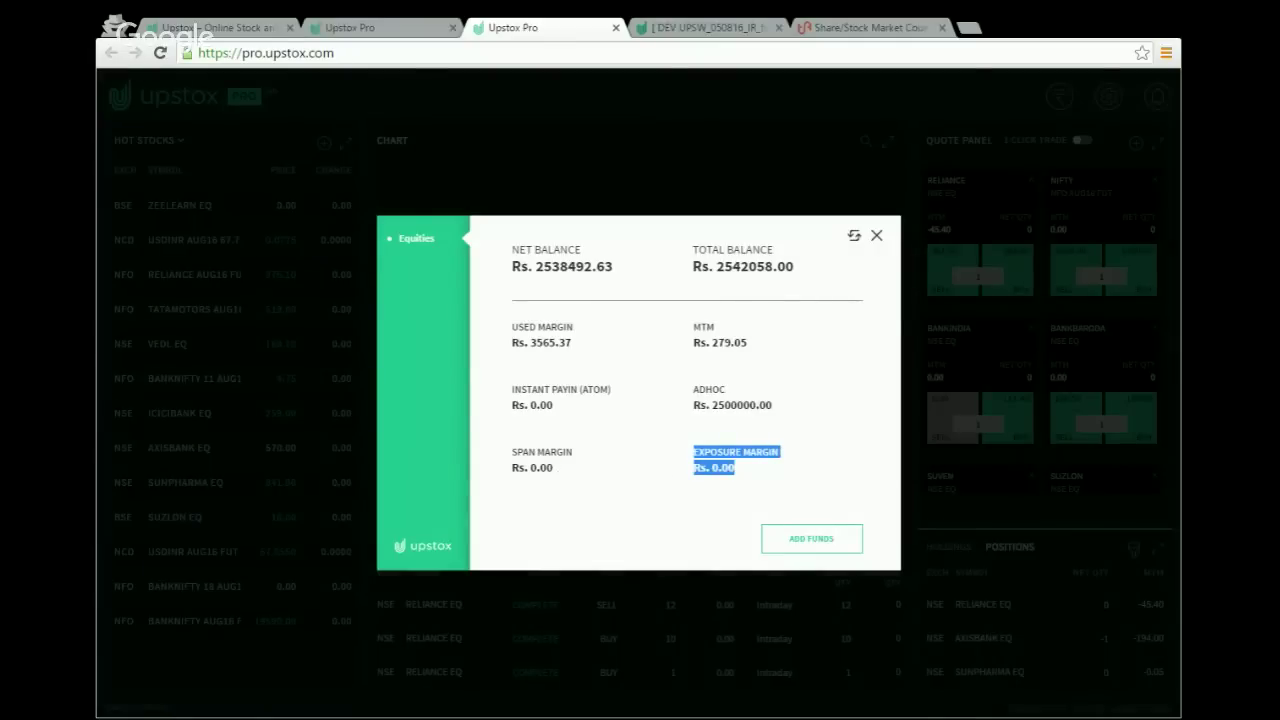
pyautogui.moveTo(553, 468); pyautogui.dragTo(518, 468)
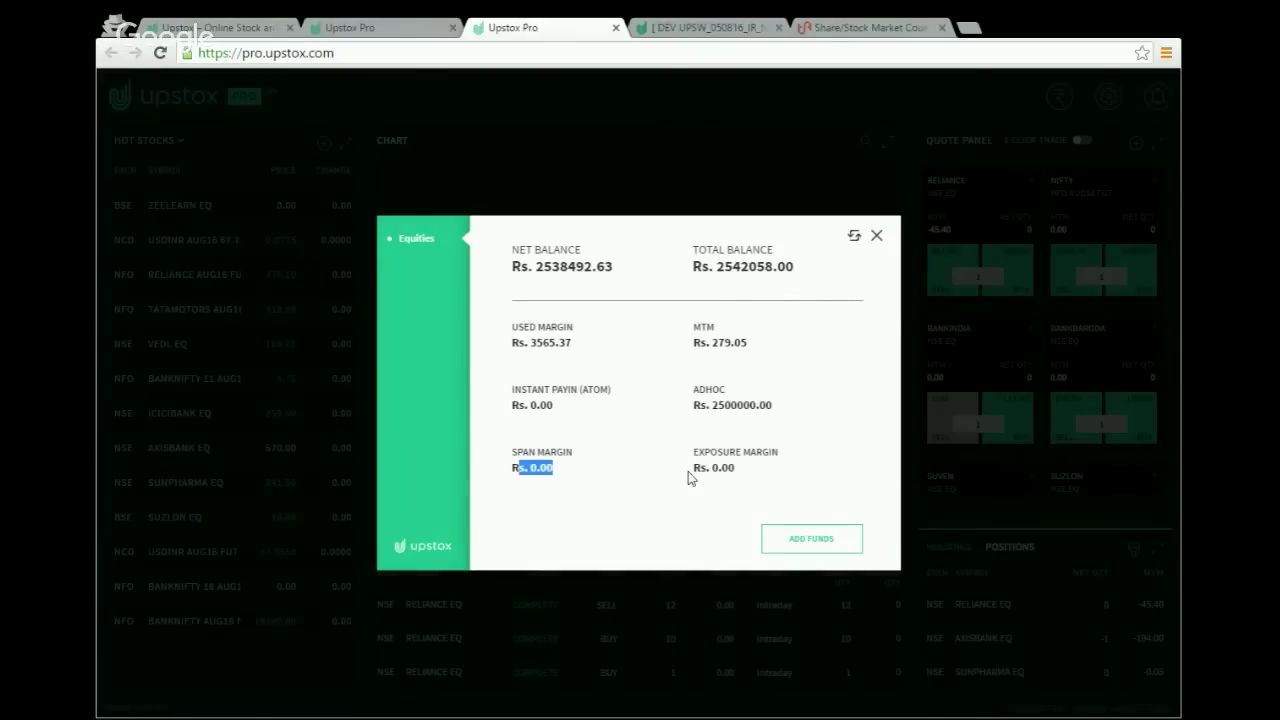
pyautogui.moveTo(728, 468); pyautogui.dragTo(692, 450)
pyautogui.moveTo(518, 468)
pyautogui.mouseDown()
pyautogui.moveTo(542, 468)
pyautogui.moveTo(536, 452)
pyautogui.moveTo(512, 452)
pyautogui.mouseUp()
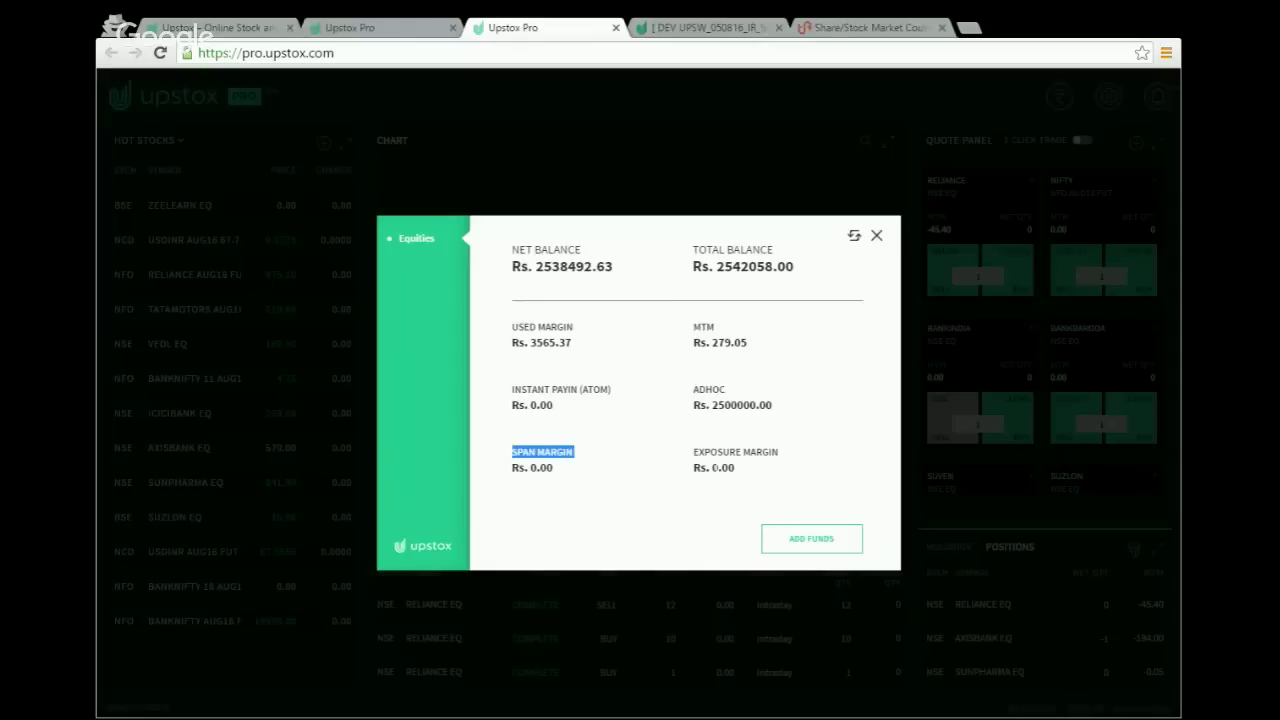
pyautogui.moveTo(694, 452); pyautogui.dragTo(742, 452)
pyautogui.doubleClick(760, 452)
pyautogui.doubleClick(717, 452)
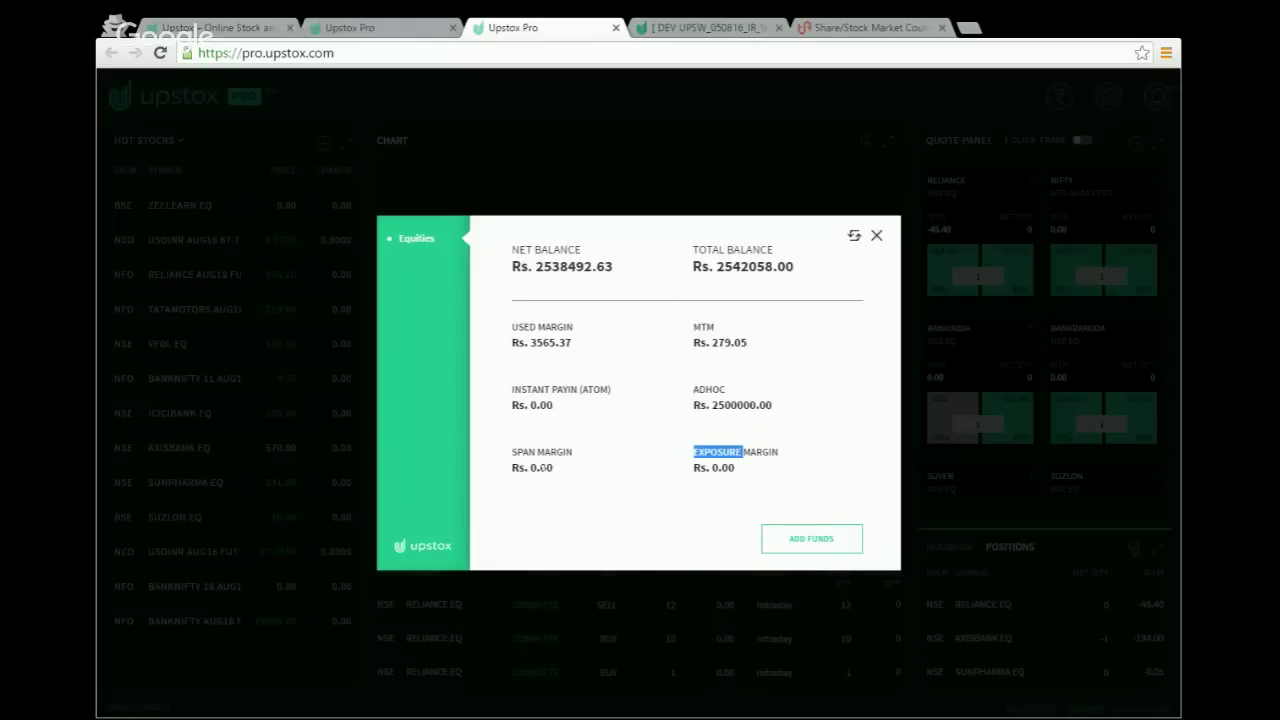
pyautogui.doubleClick(541, 467)
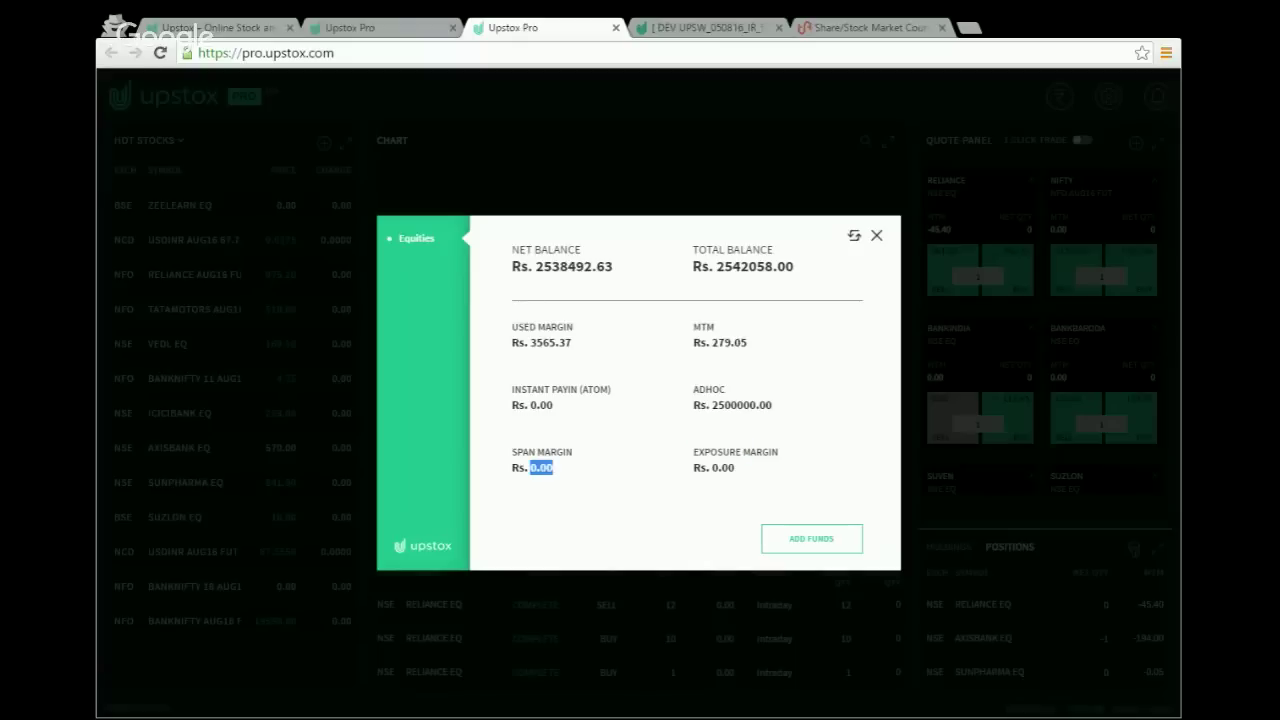
pyautogui.moveTo(736, 467); pyautogui.dragTo(699, 468)
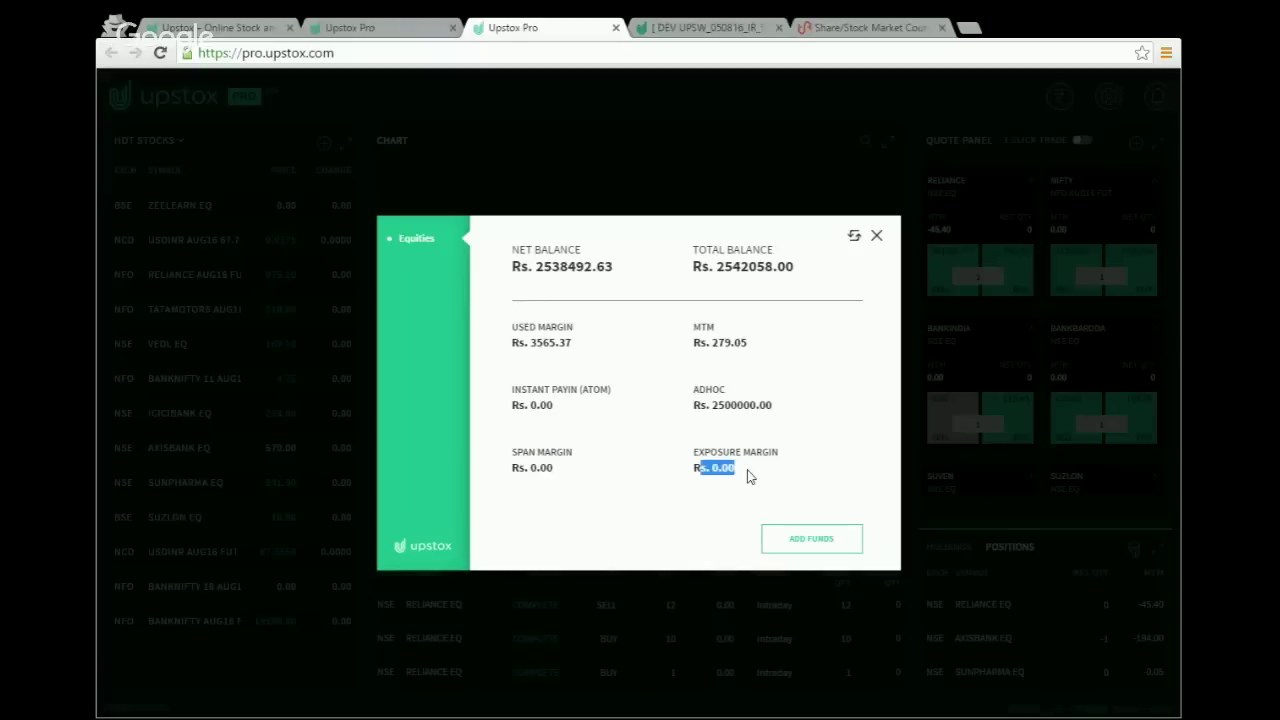
pyautogui.click(665, 440)
# - Open the add-funds form and submit 10 rupees to see the minimum-amount message
pyautogui.click(812, 545)
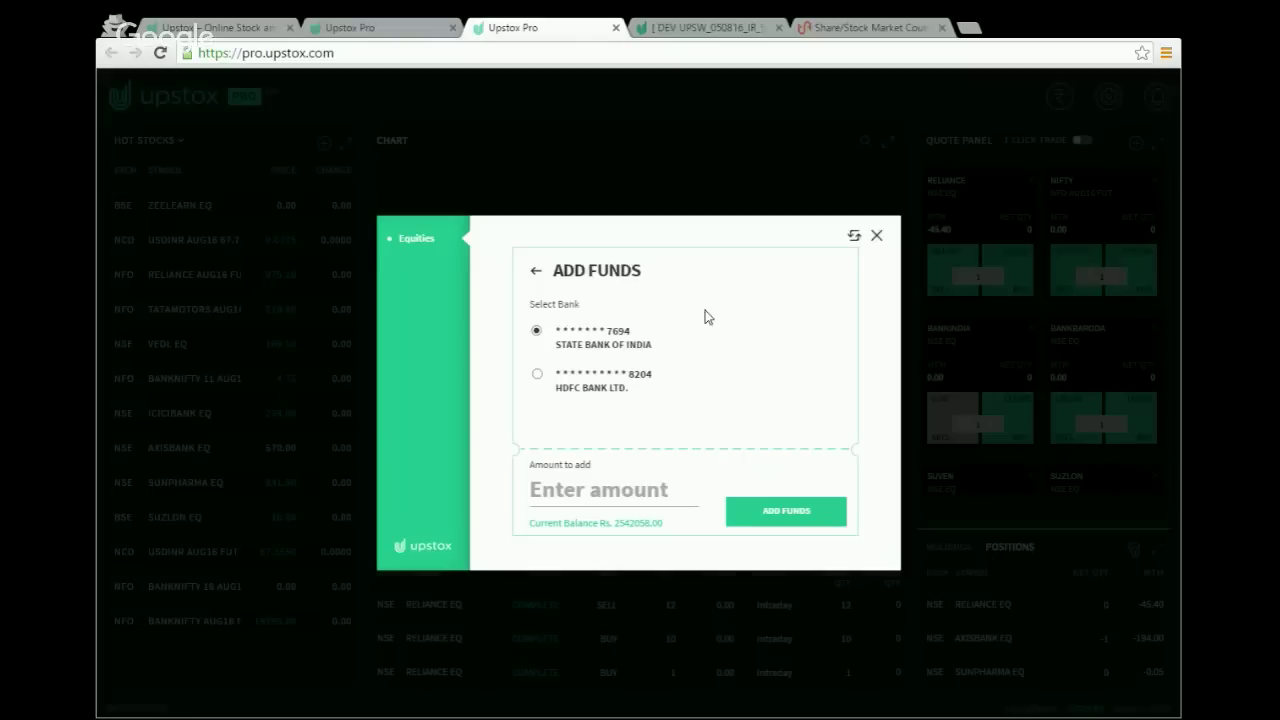
pyautogui.click(604, 468)
pyautogui.write('1')
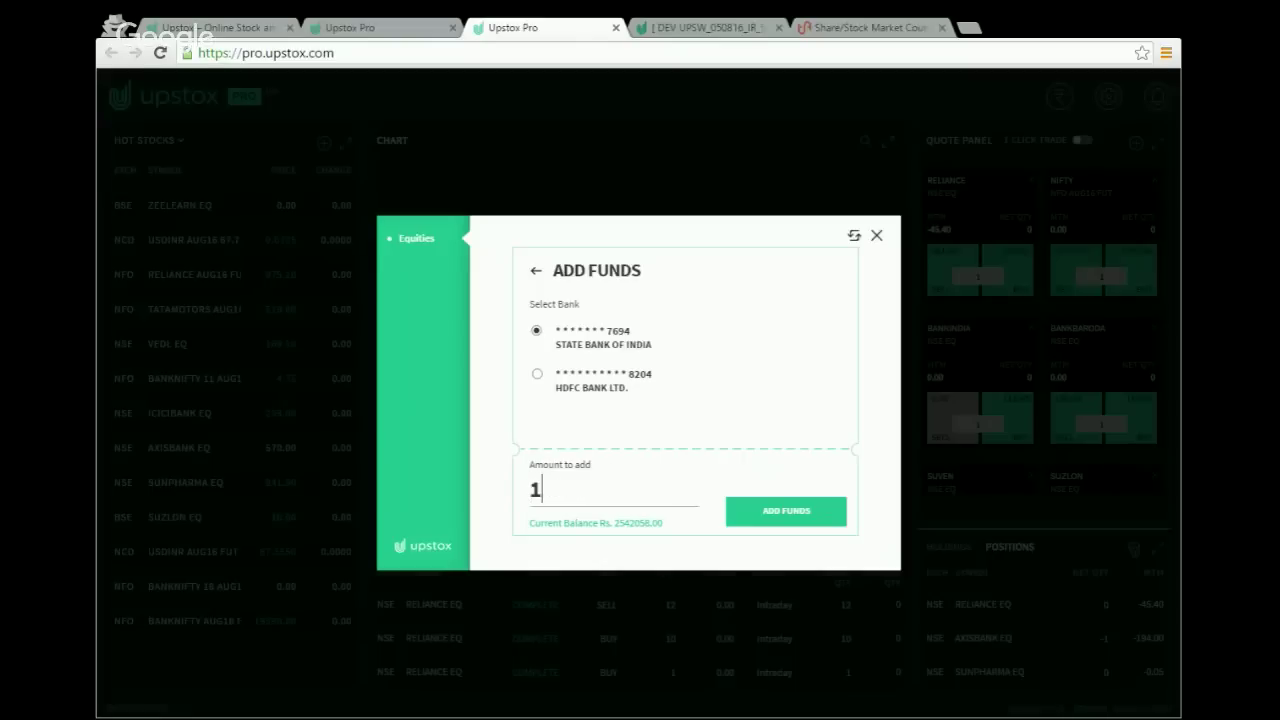
pyautogui.write('0')
pyautogui.press('BackSpace')
pyautogui.press('BackSpace')
pyautogui.press('BackSpace')
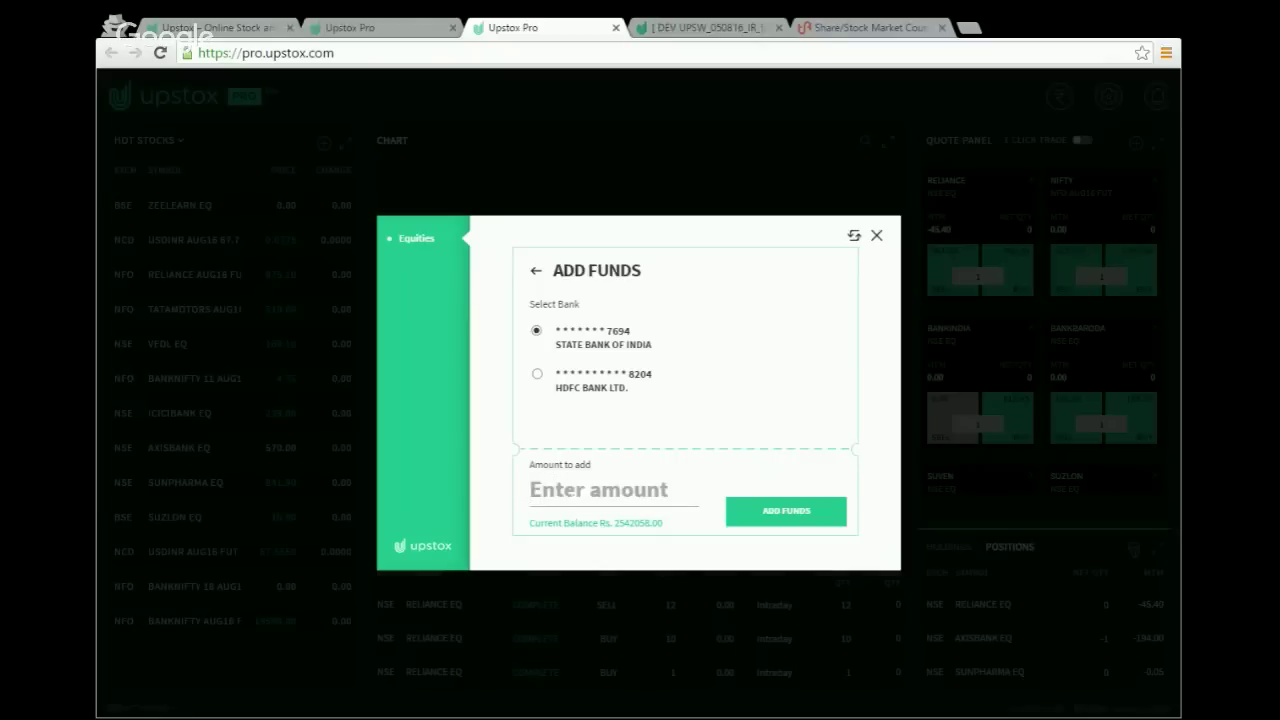
pyautogui.write('10')
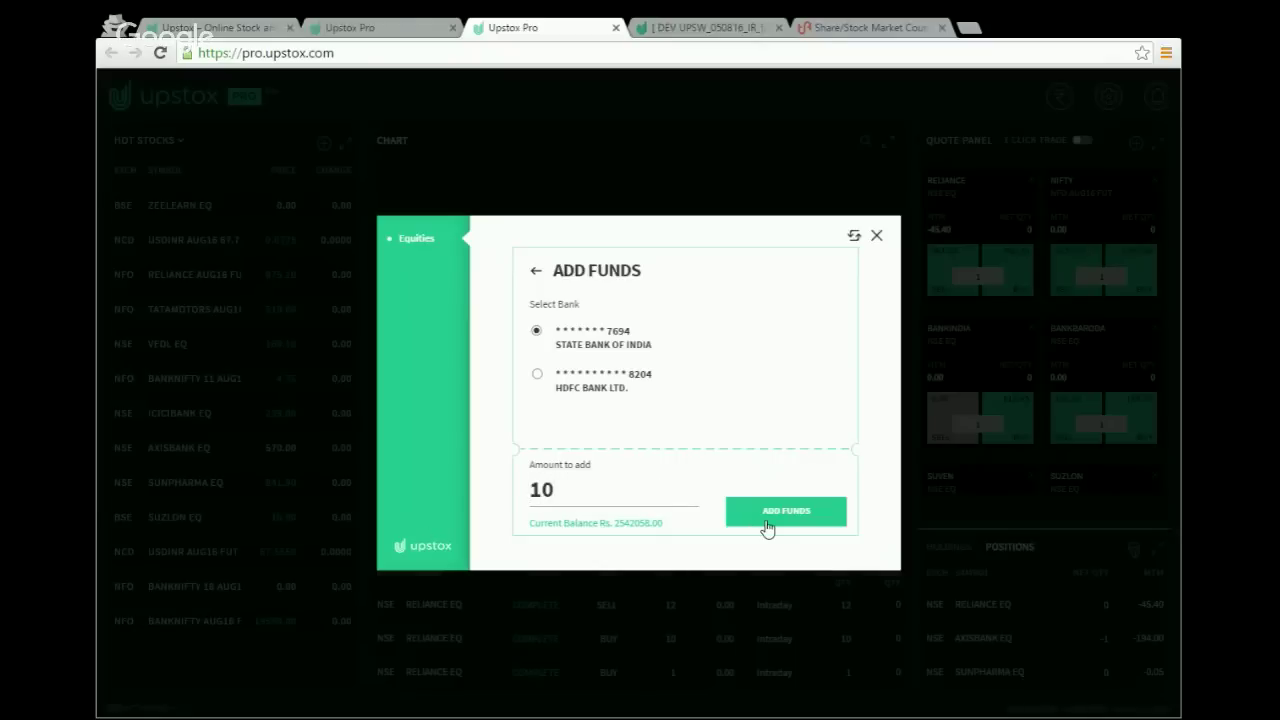
pyautogui.click(767, 528)
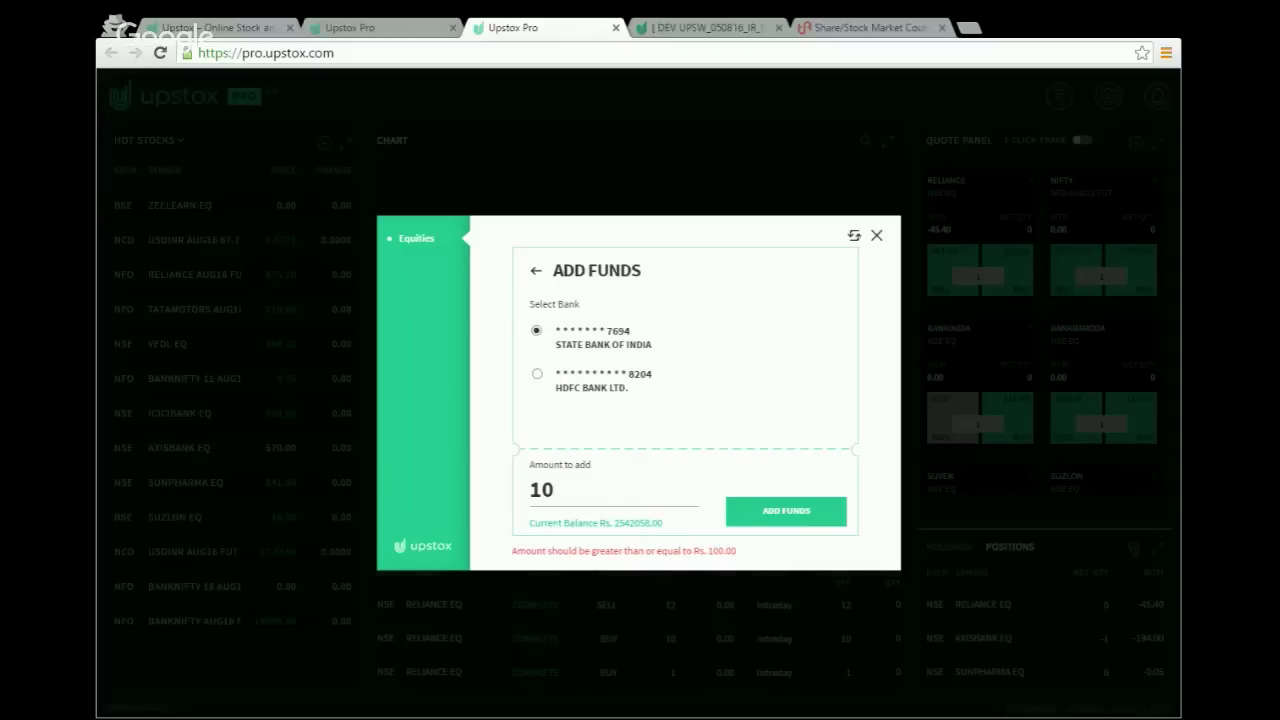
pyautogui.moveTo(527, 577); pyautogui.dragTo(730, 580)
pyautogui.click(558, 489)
pyautogui.write('000000000')
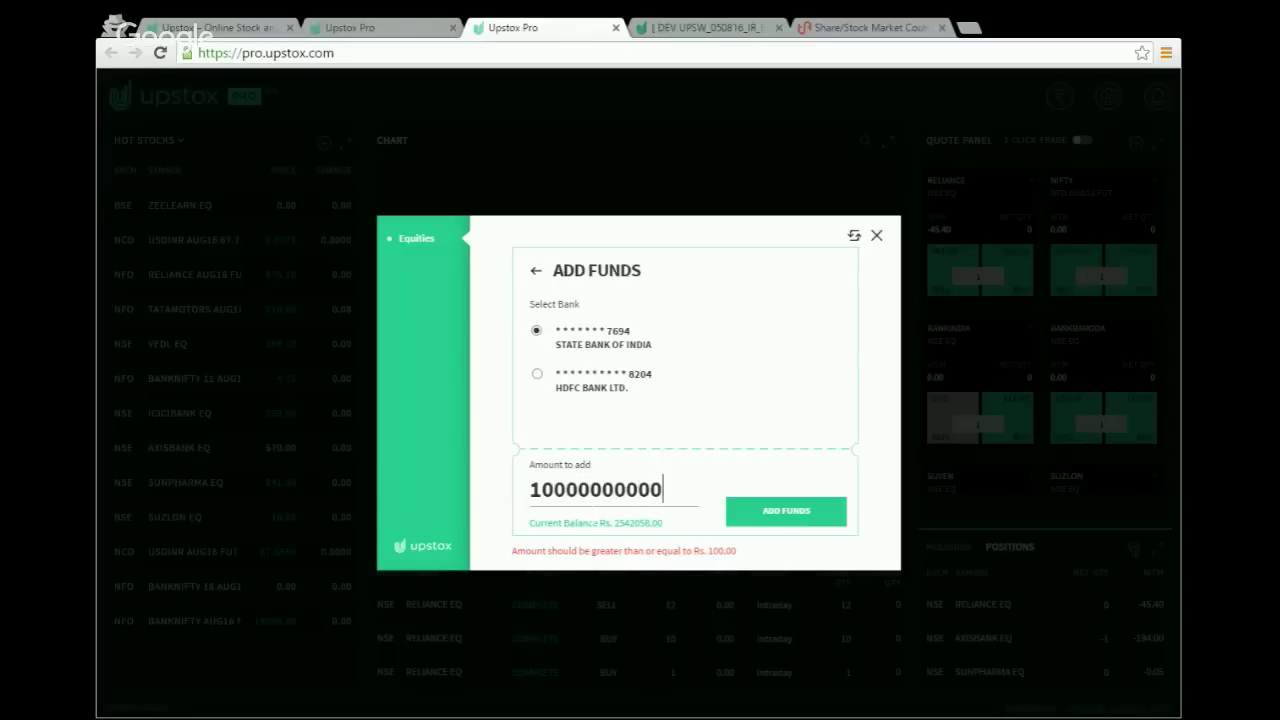
pyautogui.click(804, 530)
pyautogui.moveTo(530, 576)
pyautogui.mouseDown()
pyautogui.moveTo(748, 577)
pyautogui.moveTo(510, 575)
pyautogui.mouseUp()
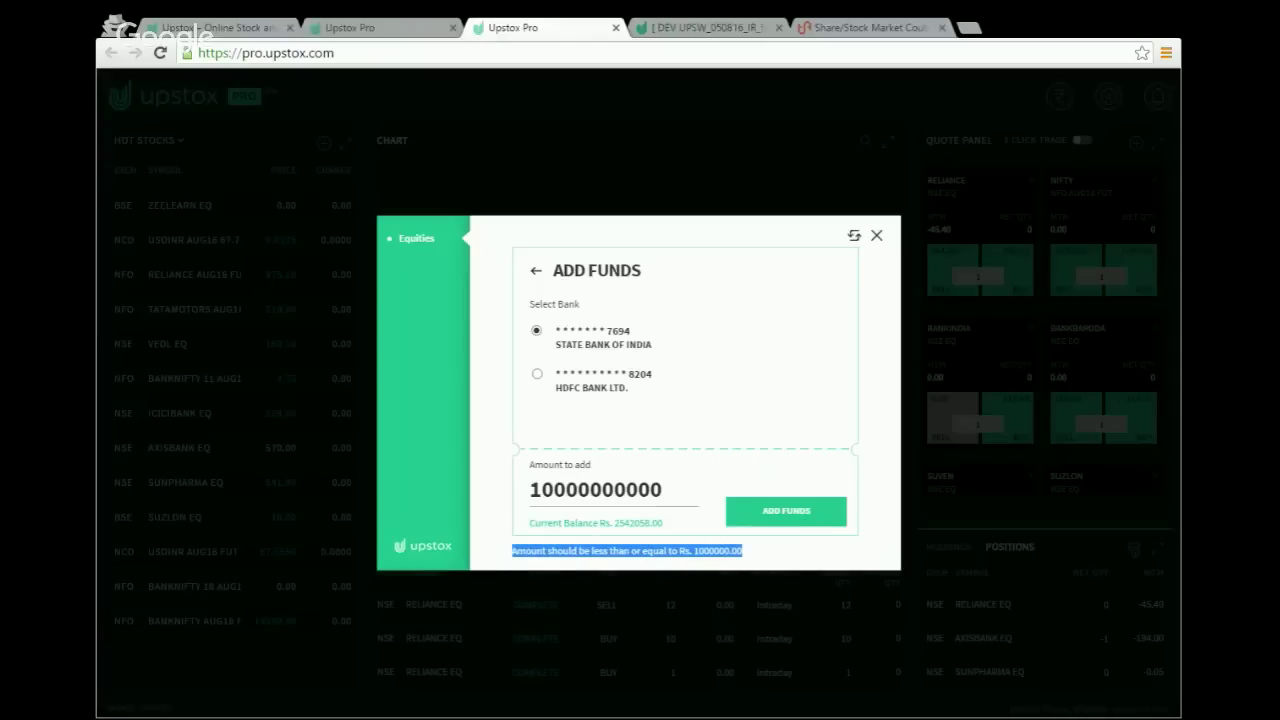
# - Replace the amount with 200 rupees and submit the add-funds request
pyautogui.moveTo(664, 489); pyautogui.dragTo(491, 497)
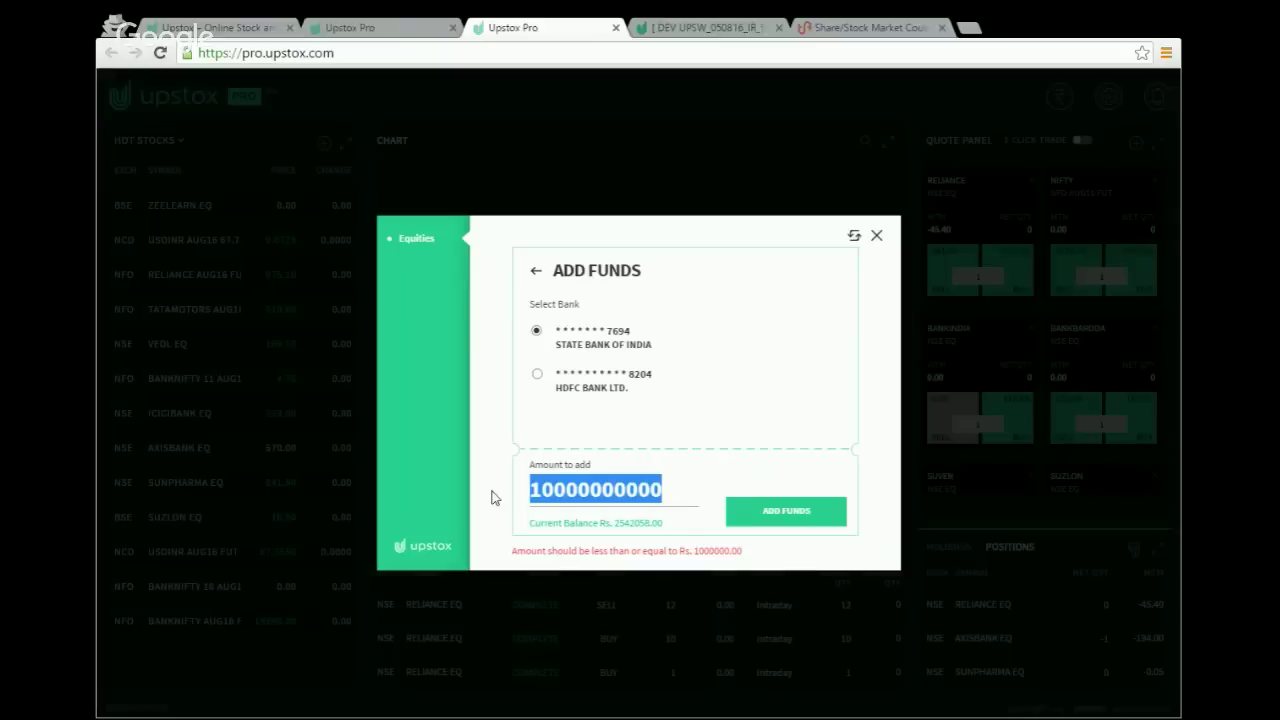
pyautogui.press('BackSpace')
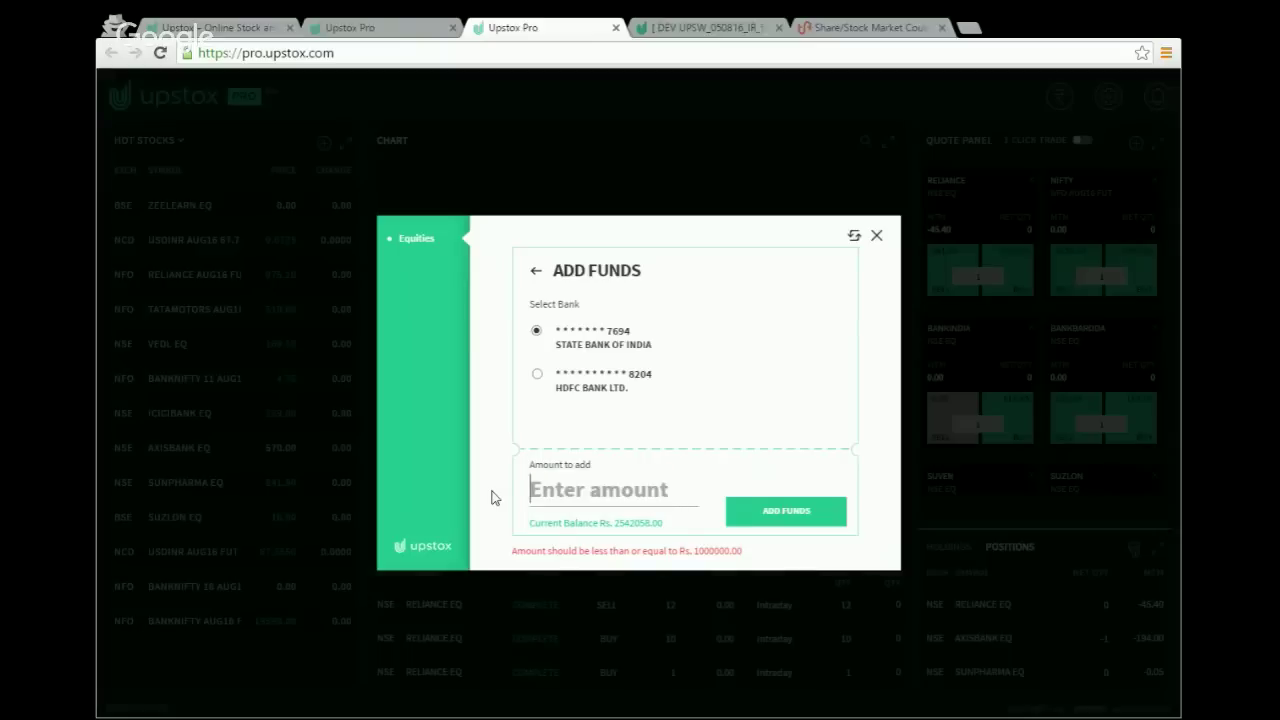
pyautogui.write('200')
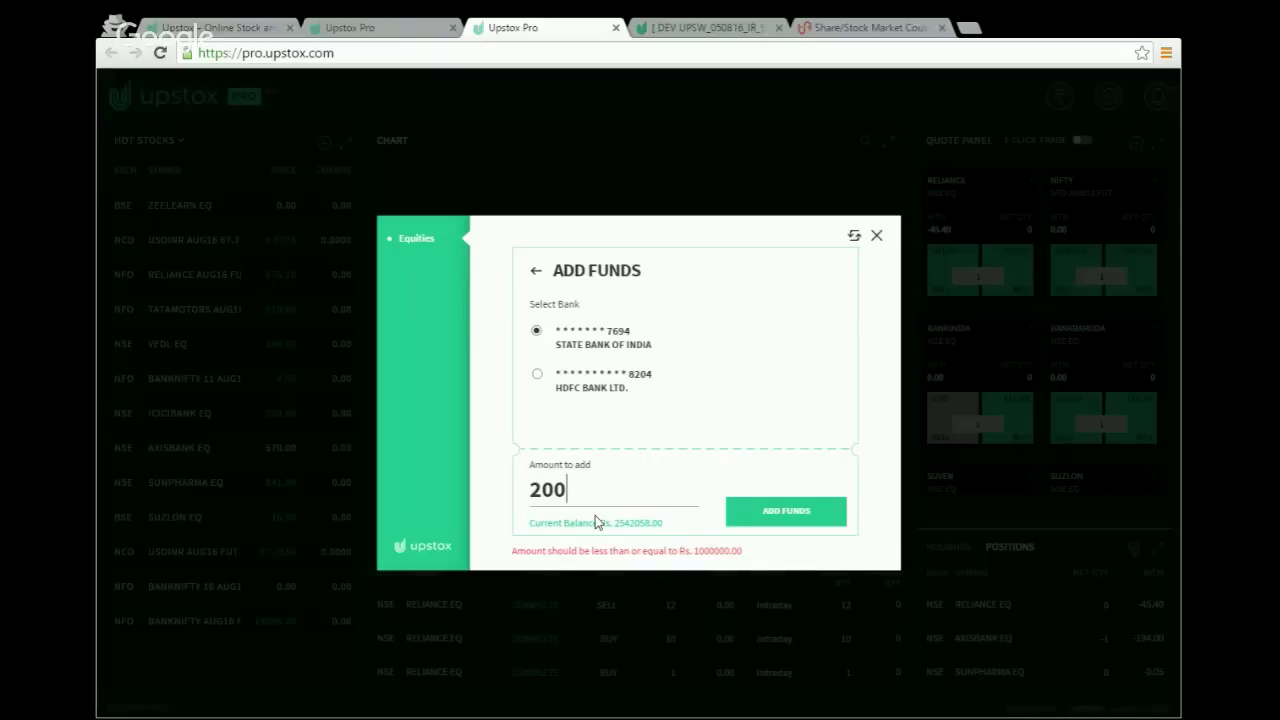
pyautogui.click(787, 519)
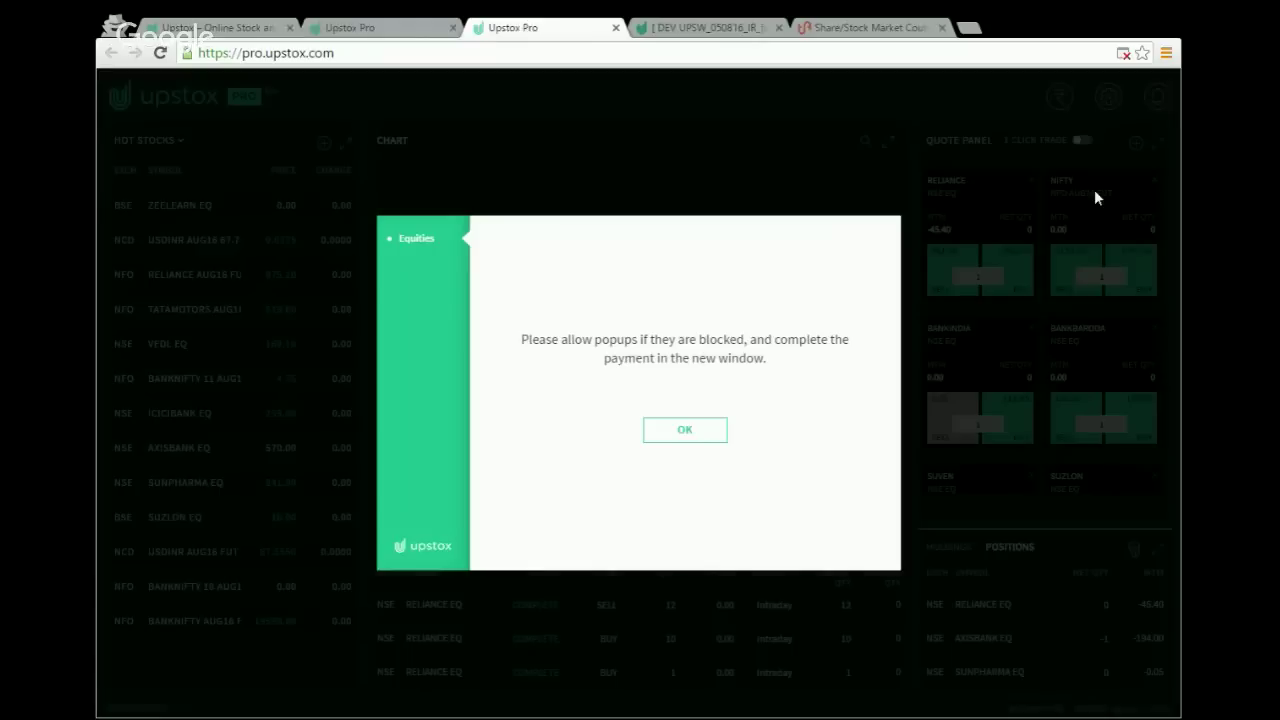
# - Acknowledge the allow-popups notice and resubmit the 200 rupee add-funds request
pyautogui.click(695, 428)
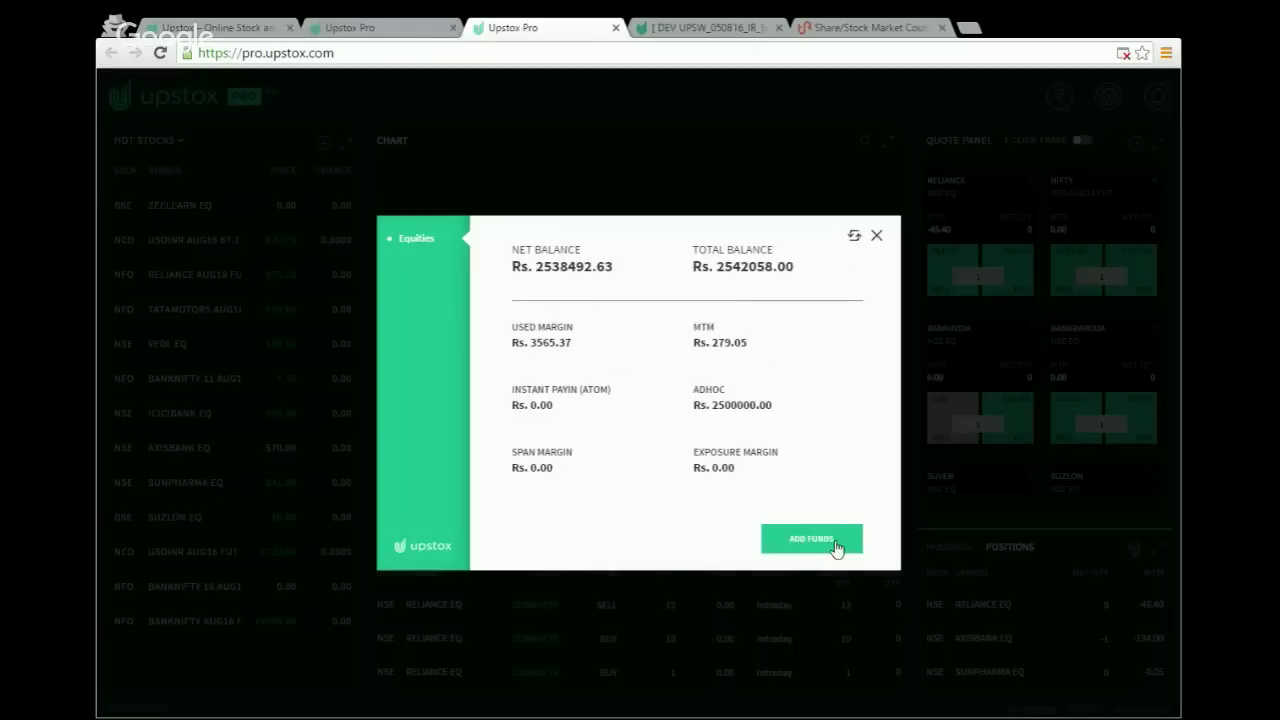
pyautogui.click(835, 545)
pyautogui.write('200')
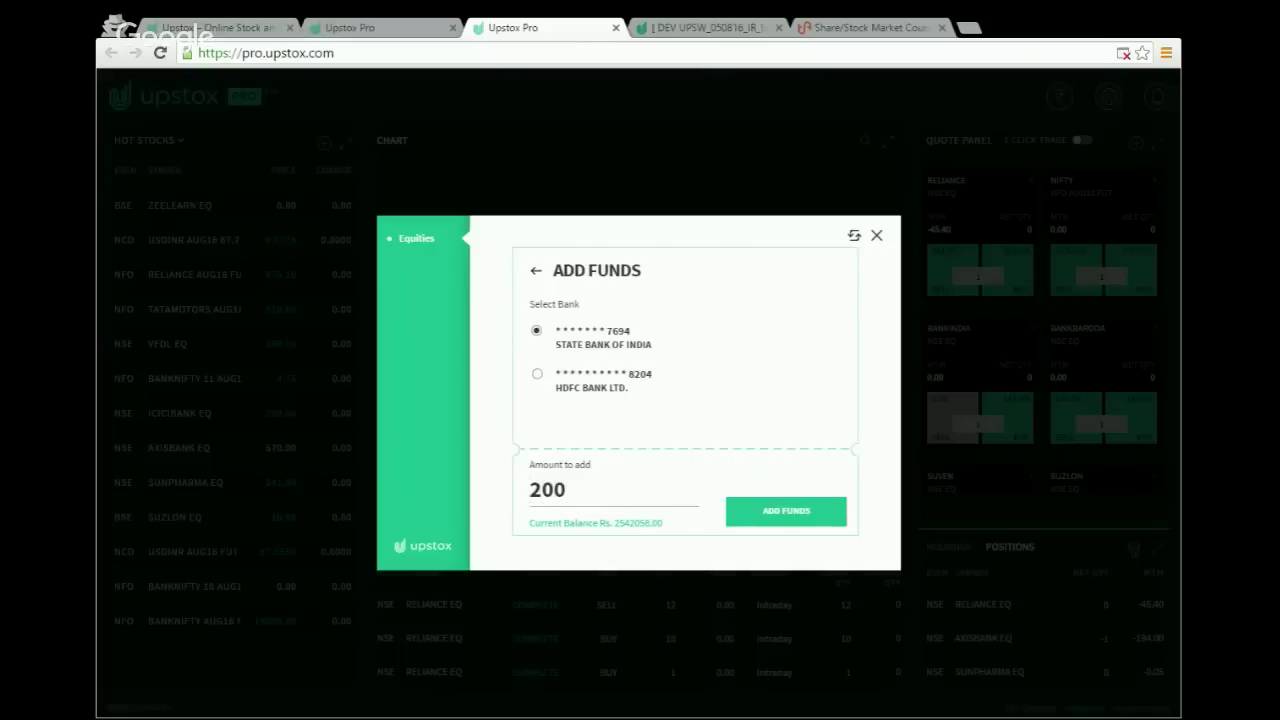
pyautogui.click(770, 514)
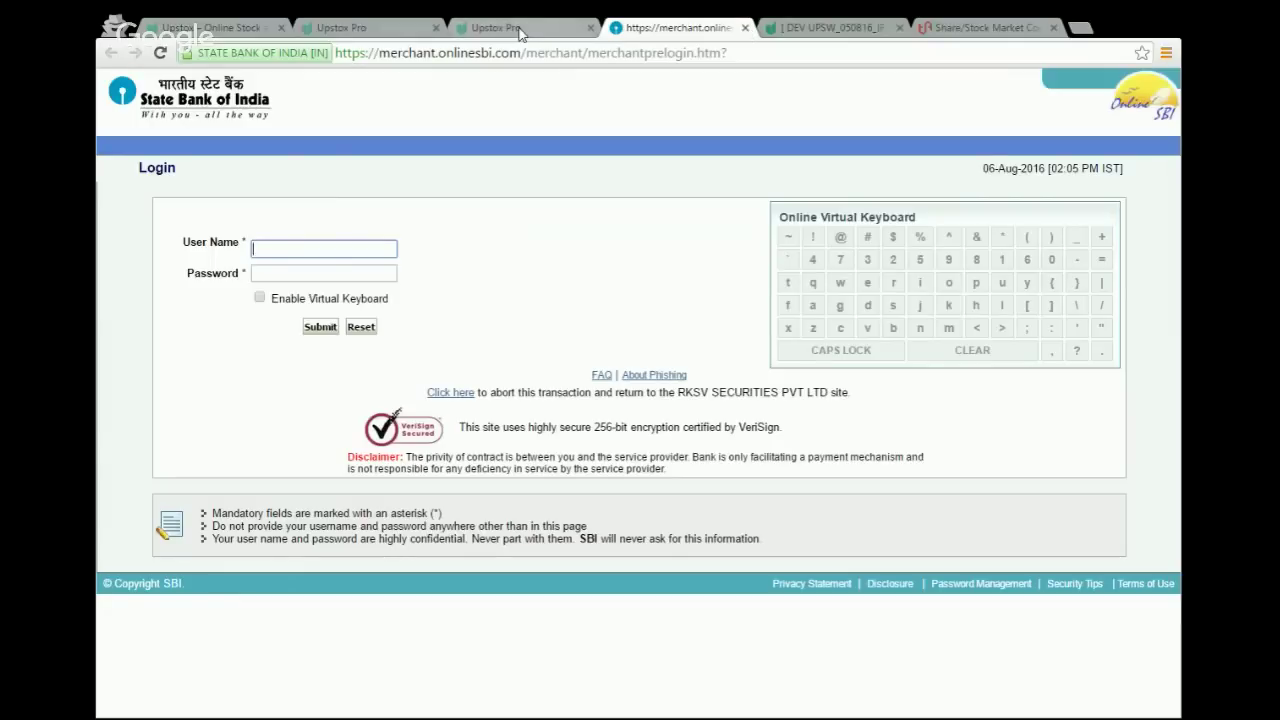
# - Check the Upstox Pro tab, then close the merchant.onlinesbi.com payment tab to cancel
pyautogui.click(519, 30)
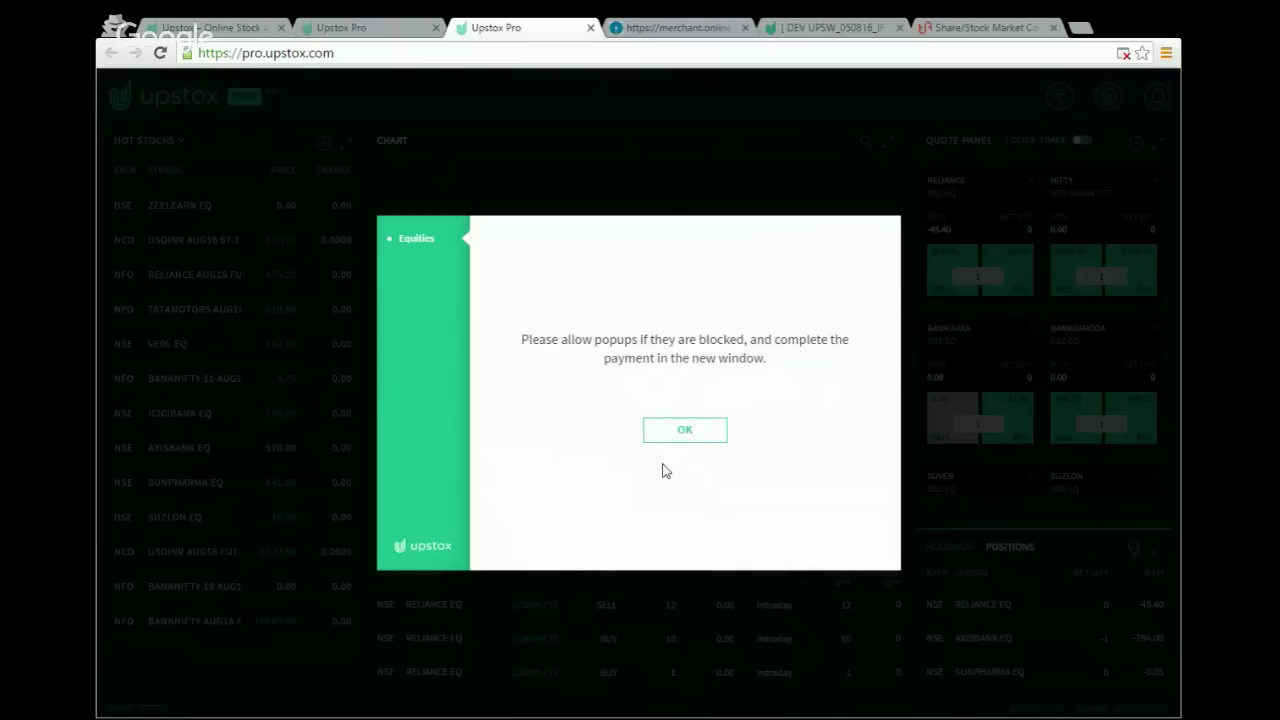
pyautogui.click(668, 28)
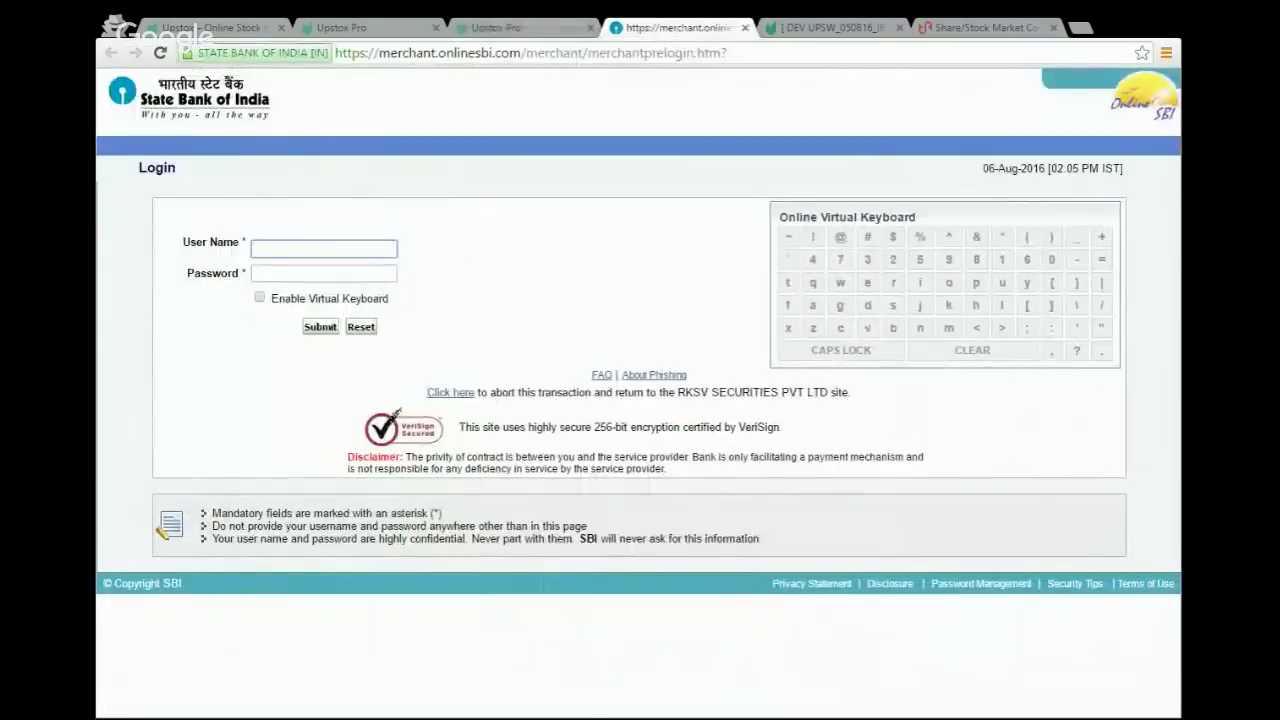
pyautogui.click(745, 28)
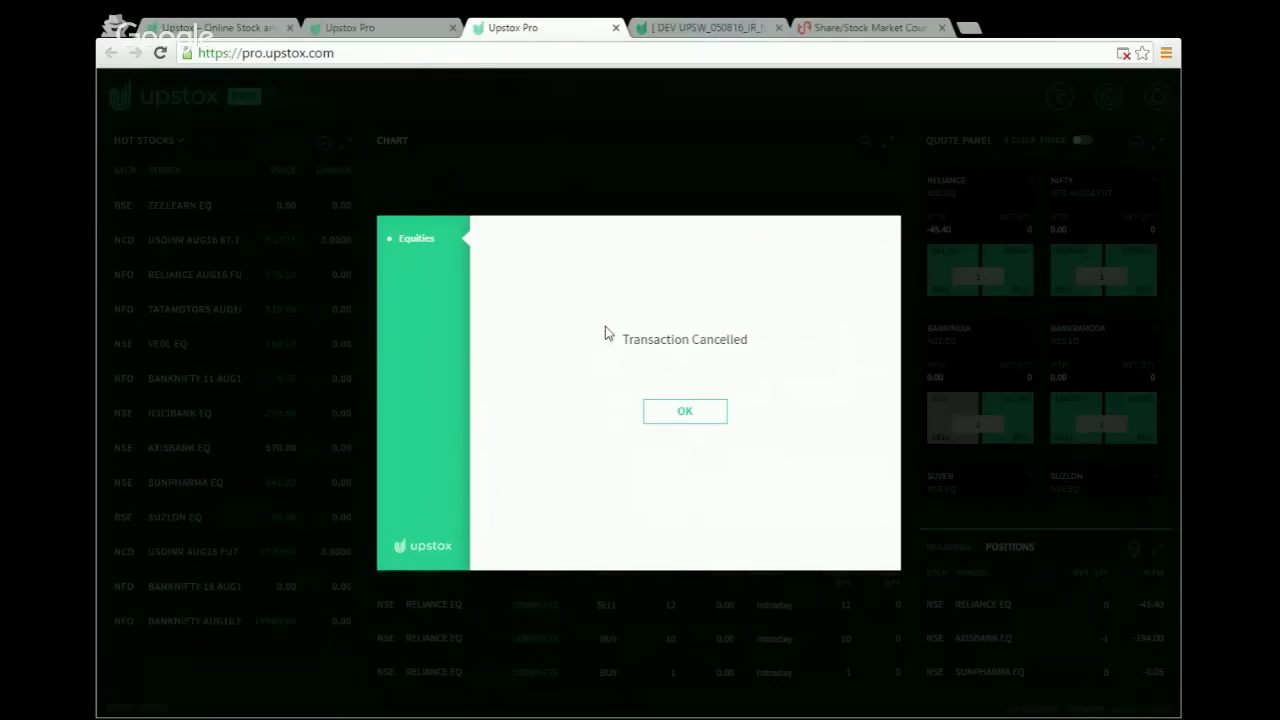
# - Dismiss Transaction Cancelled, refresh and review the margin figures, and close the funds summary
pyautogui.click(688, 418)
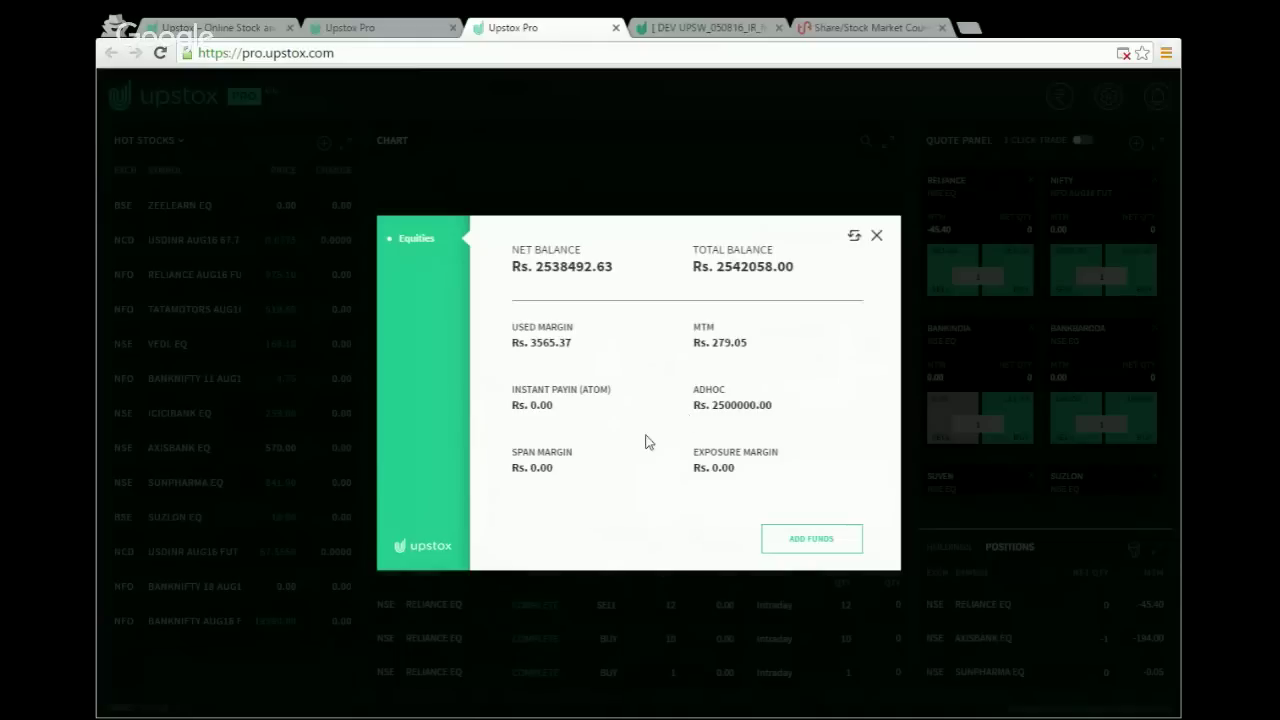
pyautogui.moveTo(553, 405); pyautogui.dragTo(512, 405)
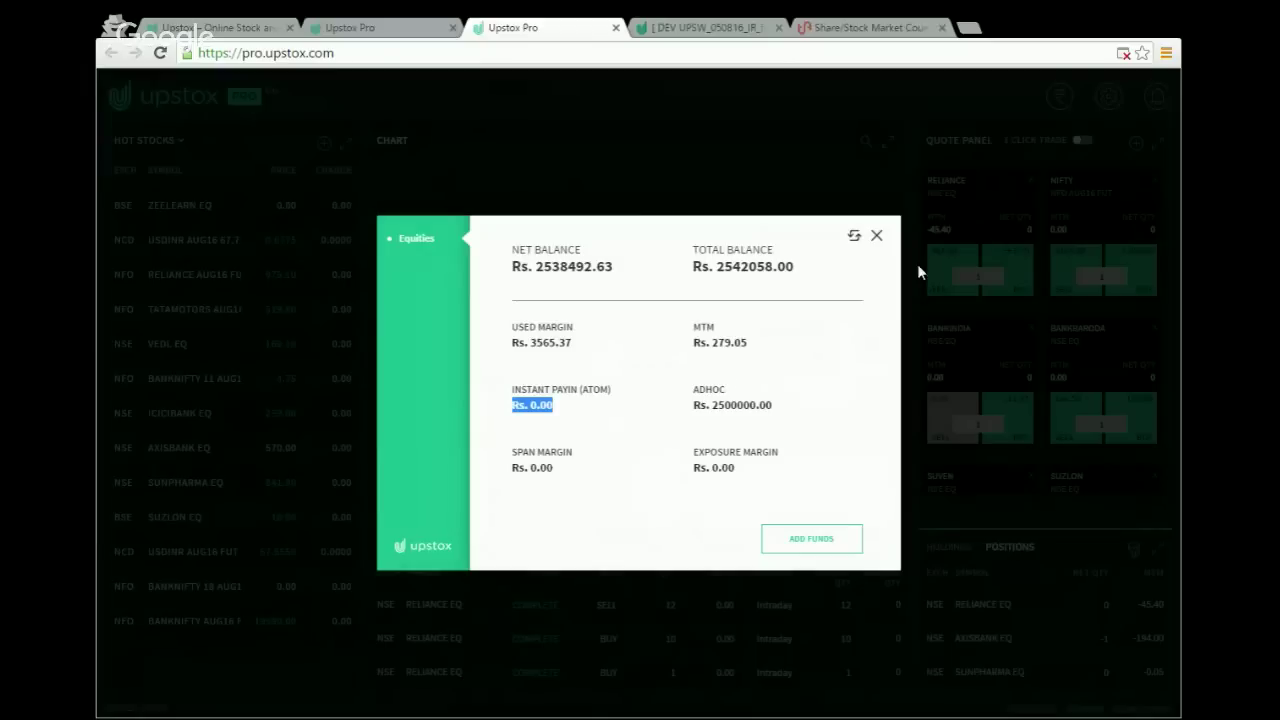
pyautogui.click(860, 242)
pyautogui.moveTo(494, 414); pyautogui.dragTo(505, 320)
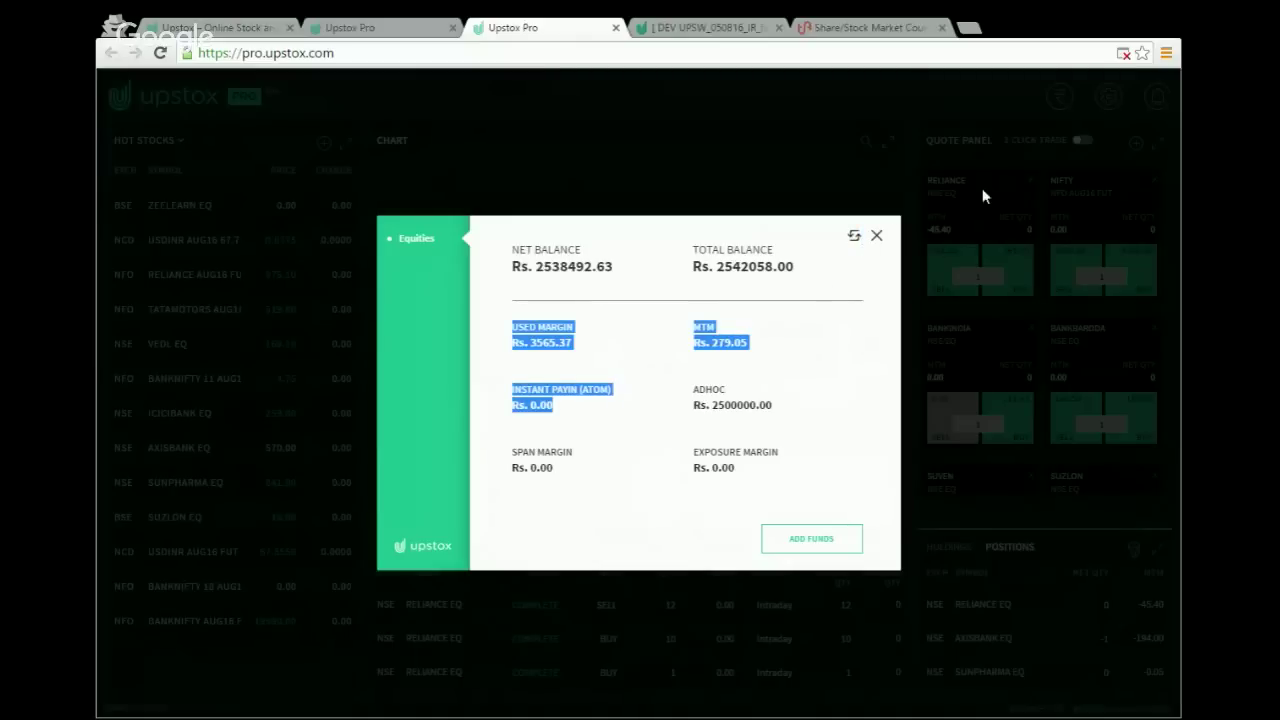
pyautogui.click(845, 258)
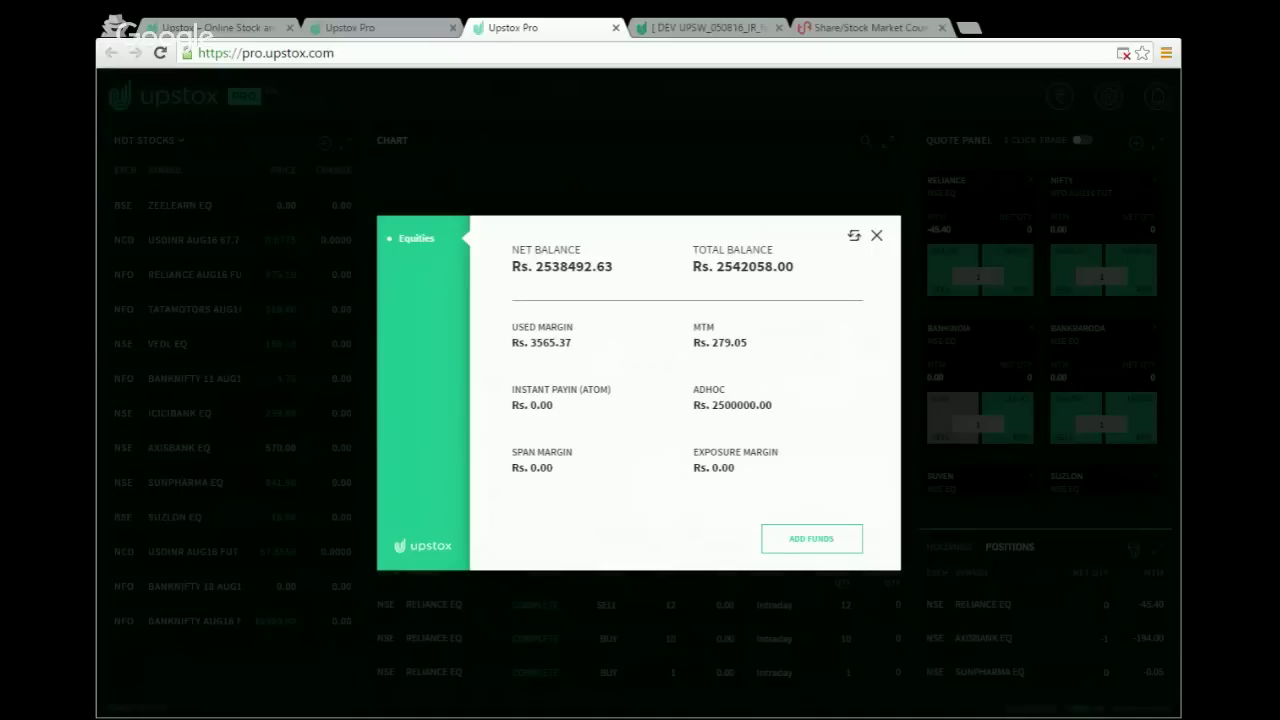
pyautogui.tripleClick(889, 243)
pyautogui.click(880, 238)
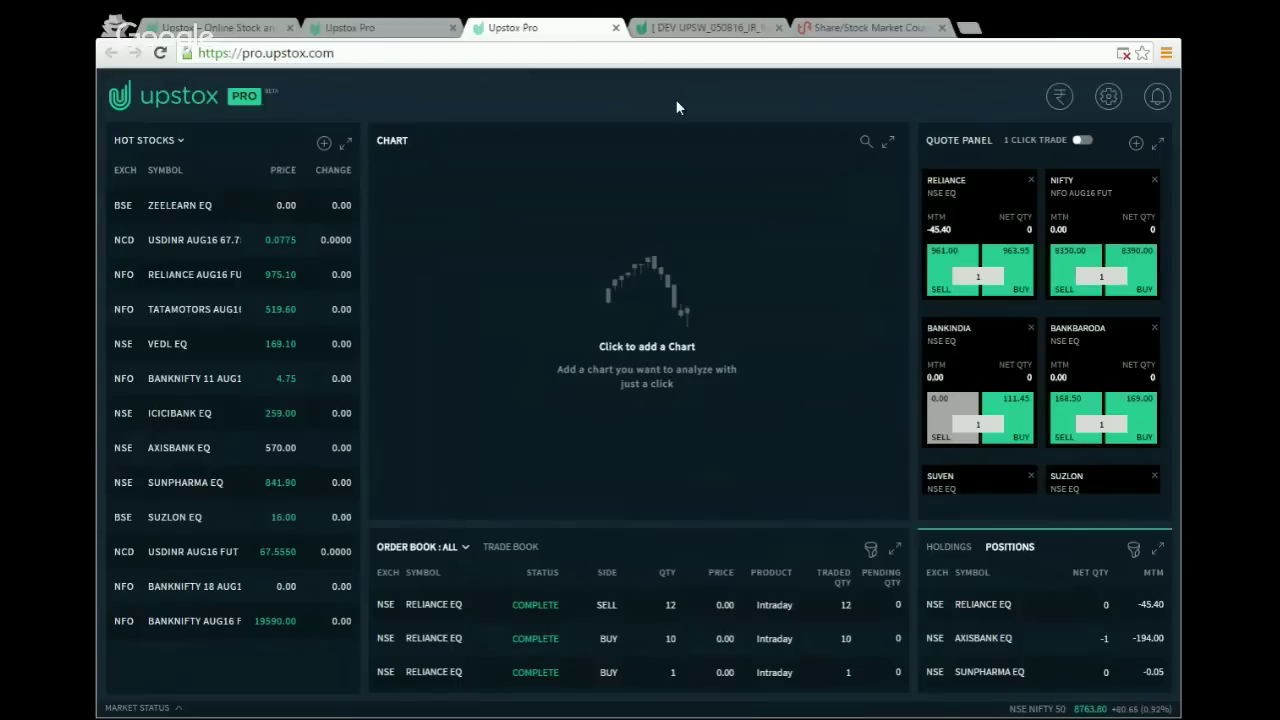
# - Log into the dev workspace with the client ID, password and PIN, then view the production dashboard
pyautogui.click(732, 27)
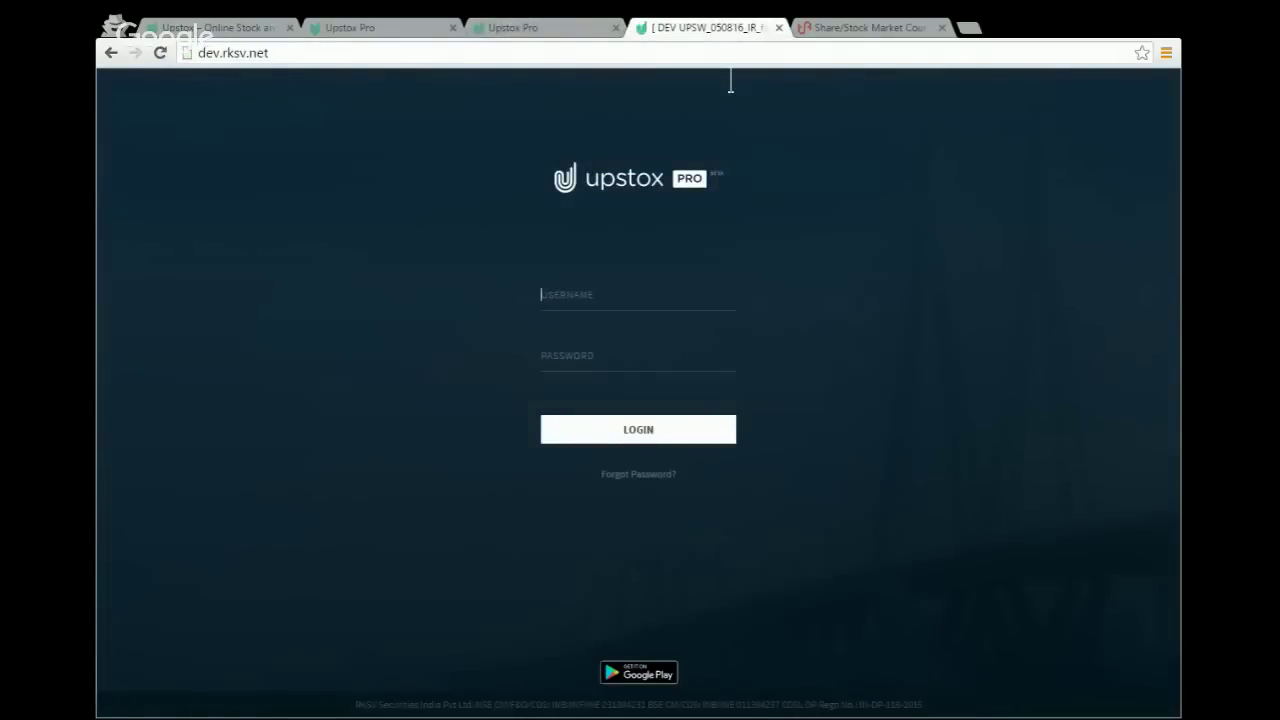
pyautogui.press('Tab')
pyautogui.write('*********')
pyautogui.press('Return')
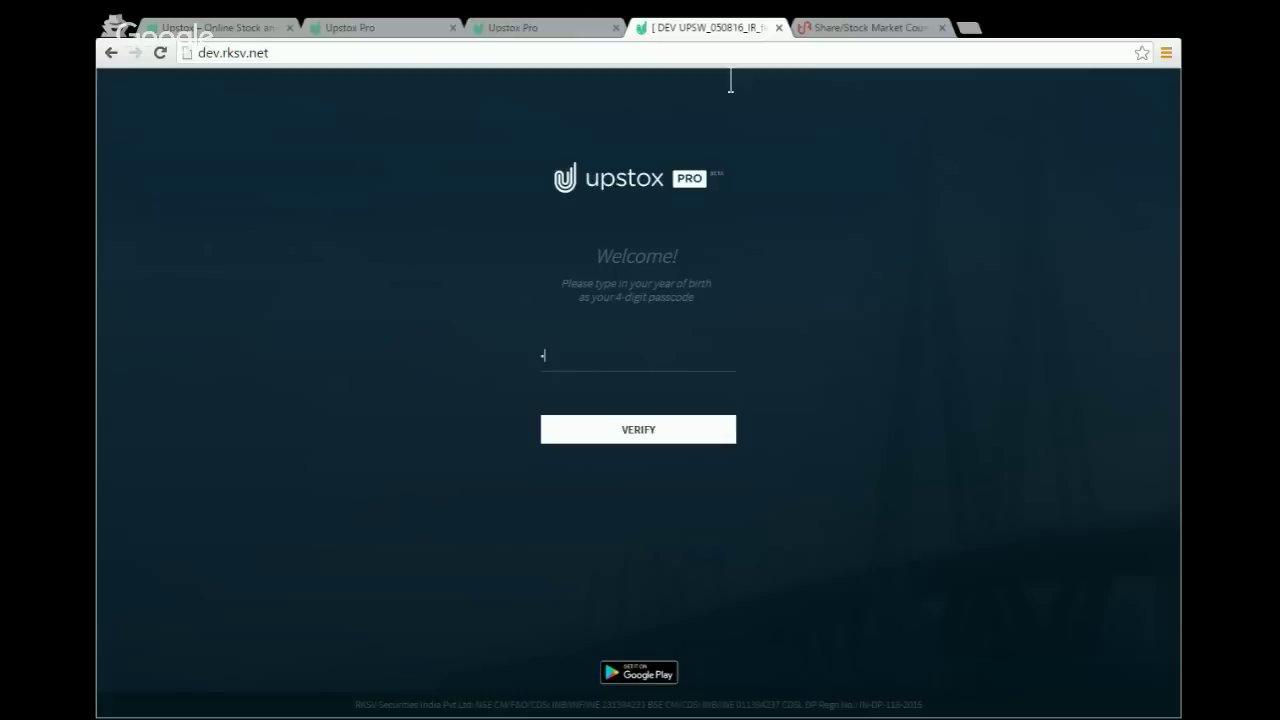
pyautogui.write('****')
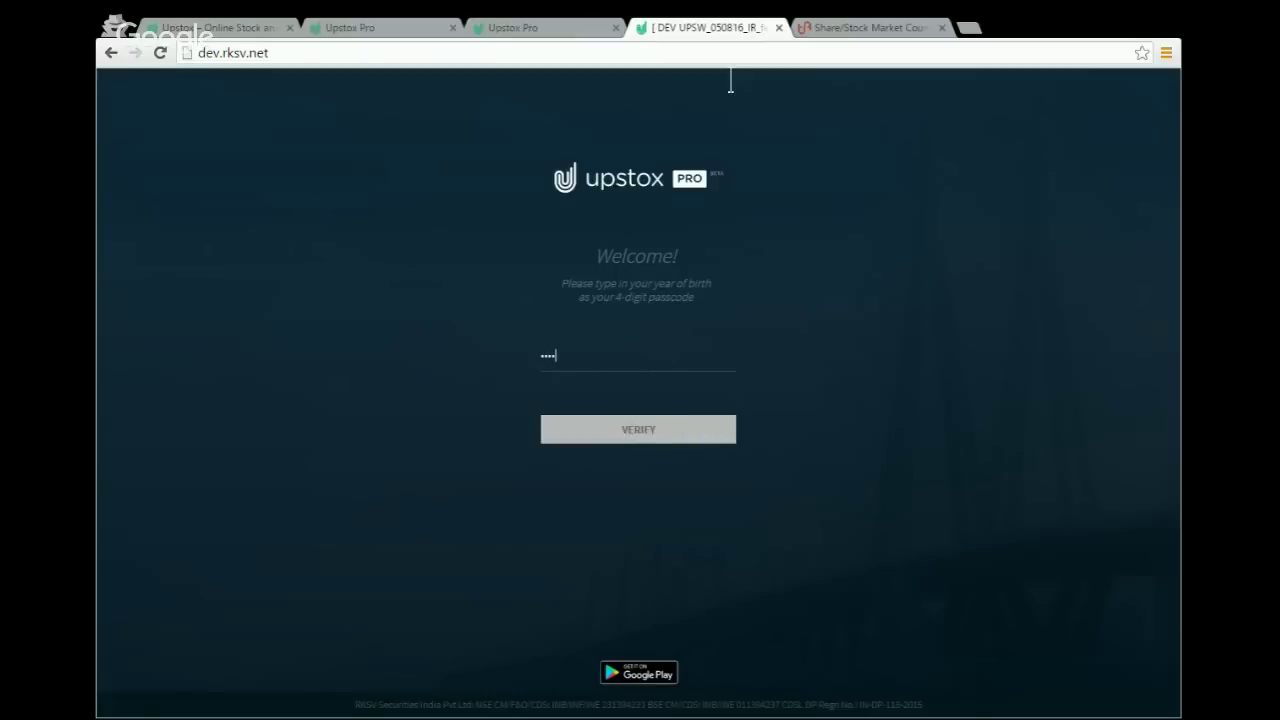
pyautogui.click(578, 22)
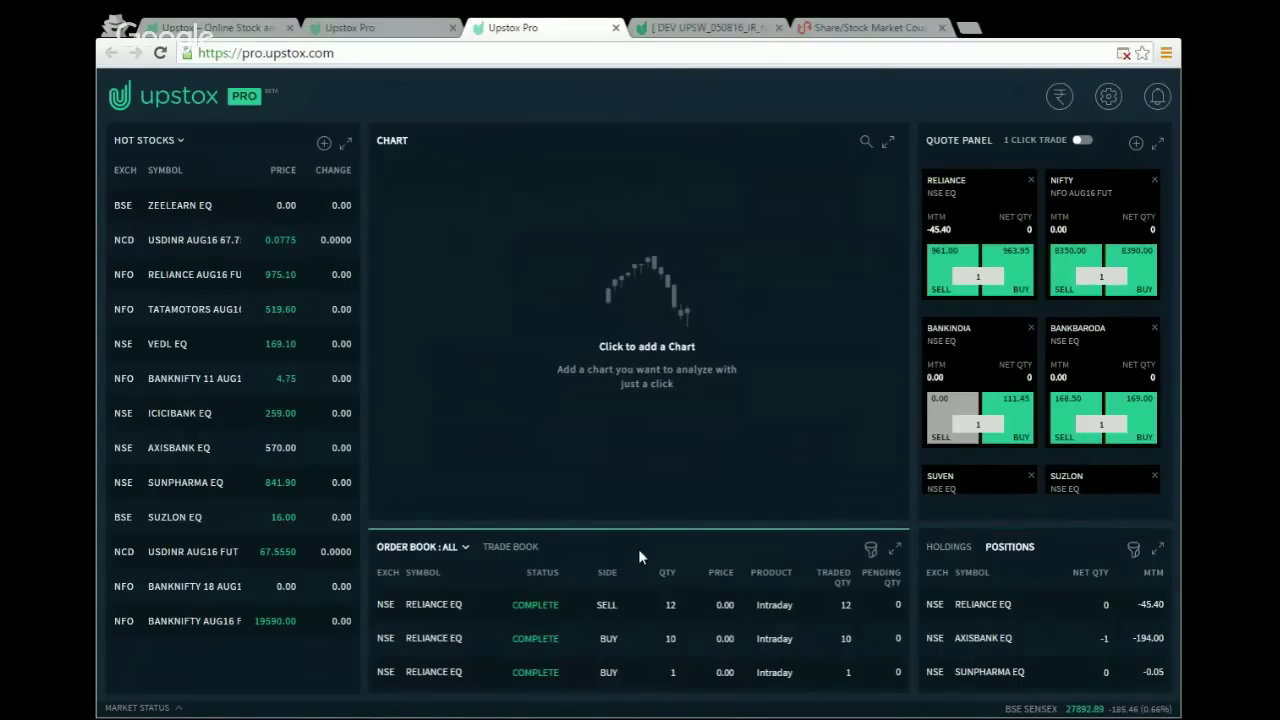
# - Close the BANKNIFTY market depth panel, add a watchlist, and widen the MOJOJOJO watchlist
pyautogui.click(703, 27)
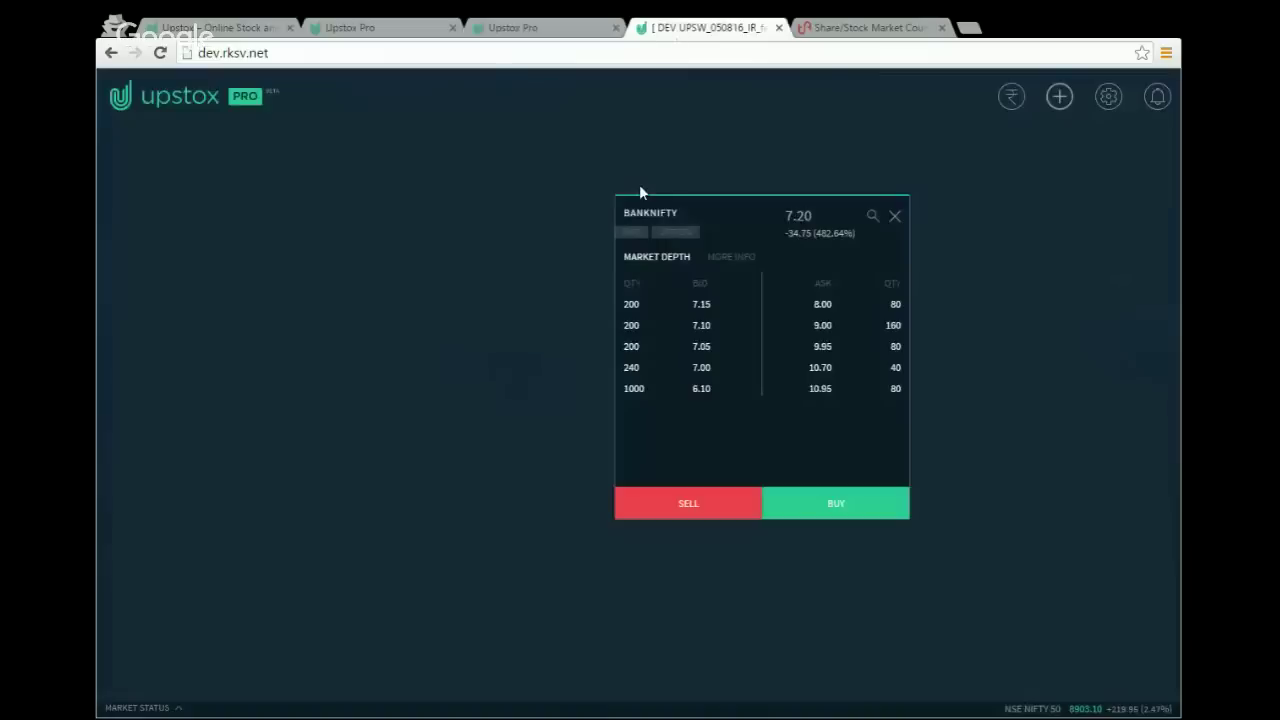
pyautogui.click(895, 217)
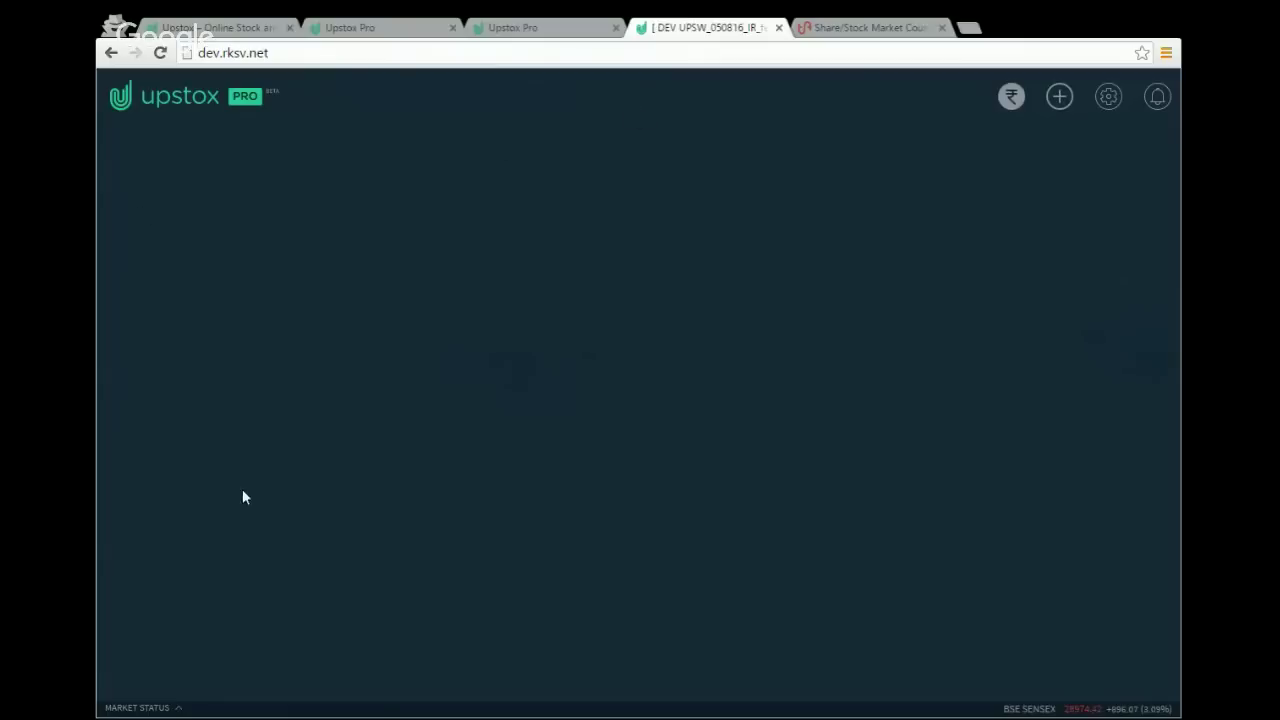
pyautogui.click(1061, 103)
pyautogui.click(977, 140)
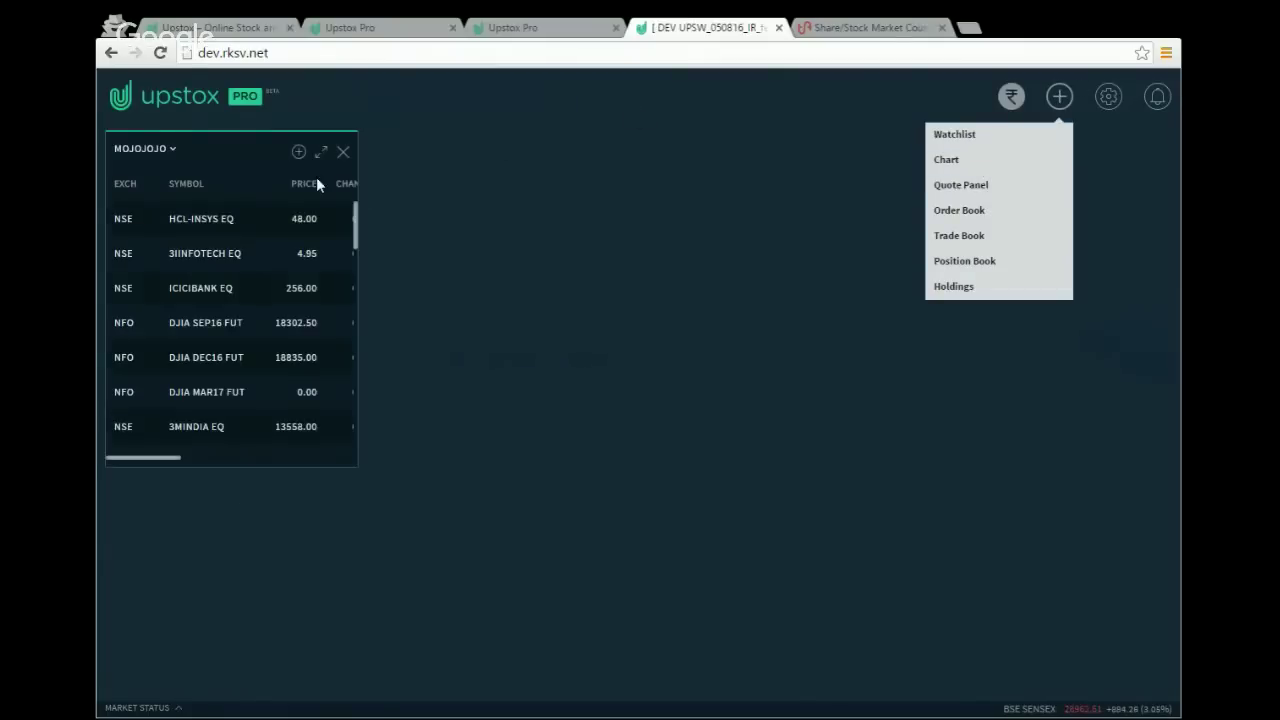
pyautogui.click(1016, 159)
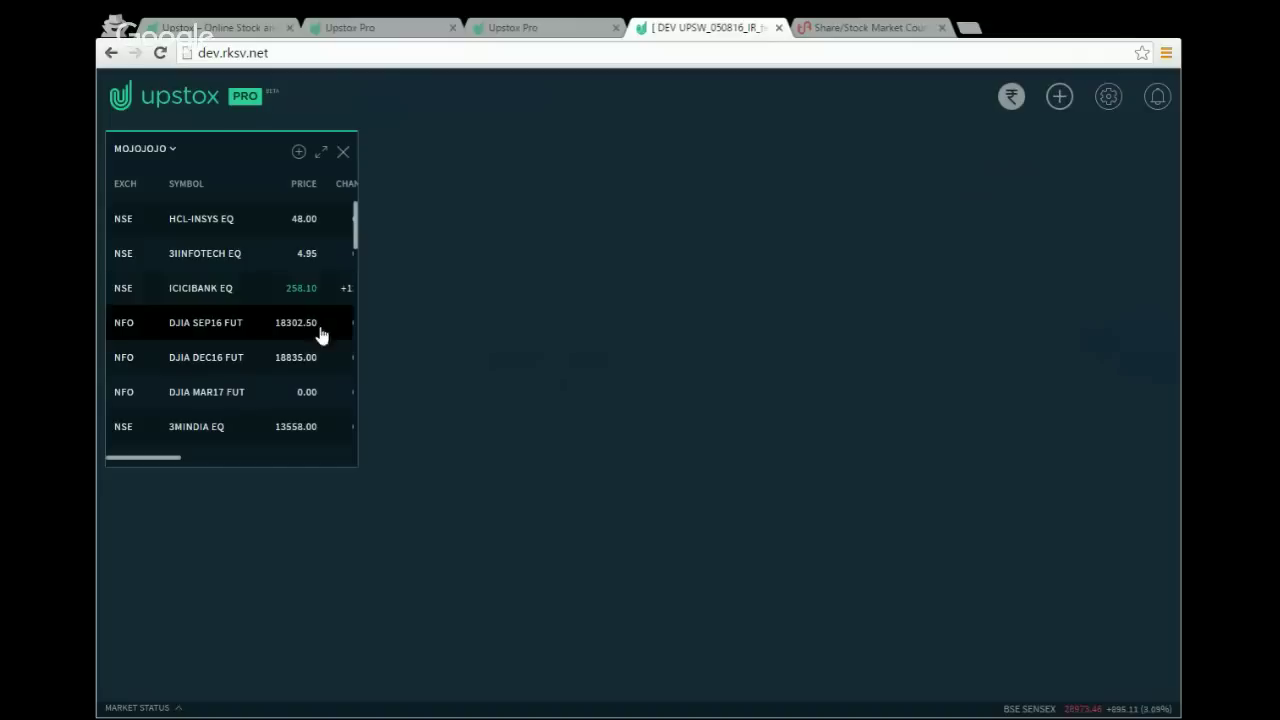
pyautogui.moveTo(357, 310); pyautogui.dragTo(580, 312)
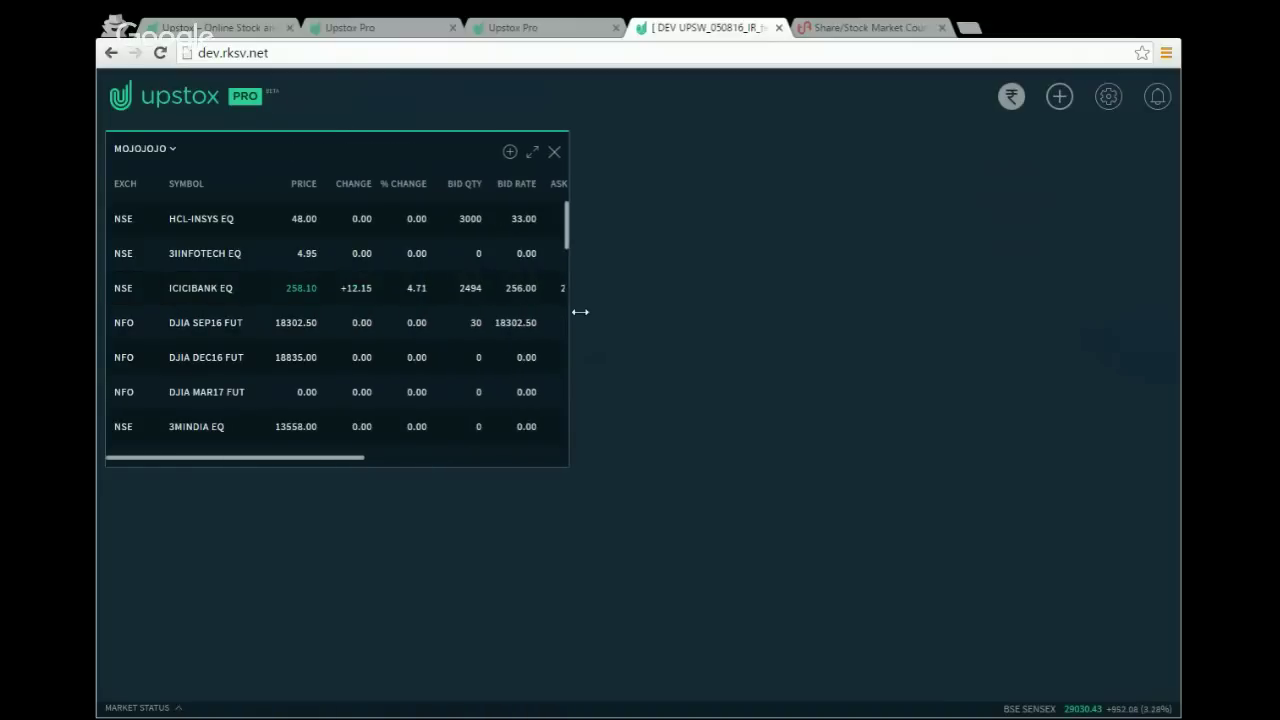
# - Add three chart panels and arrange them side by side below the watchlist
pyautogui.click(1059, 96)
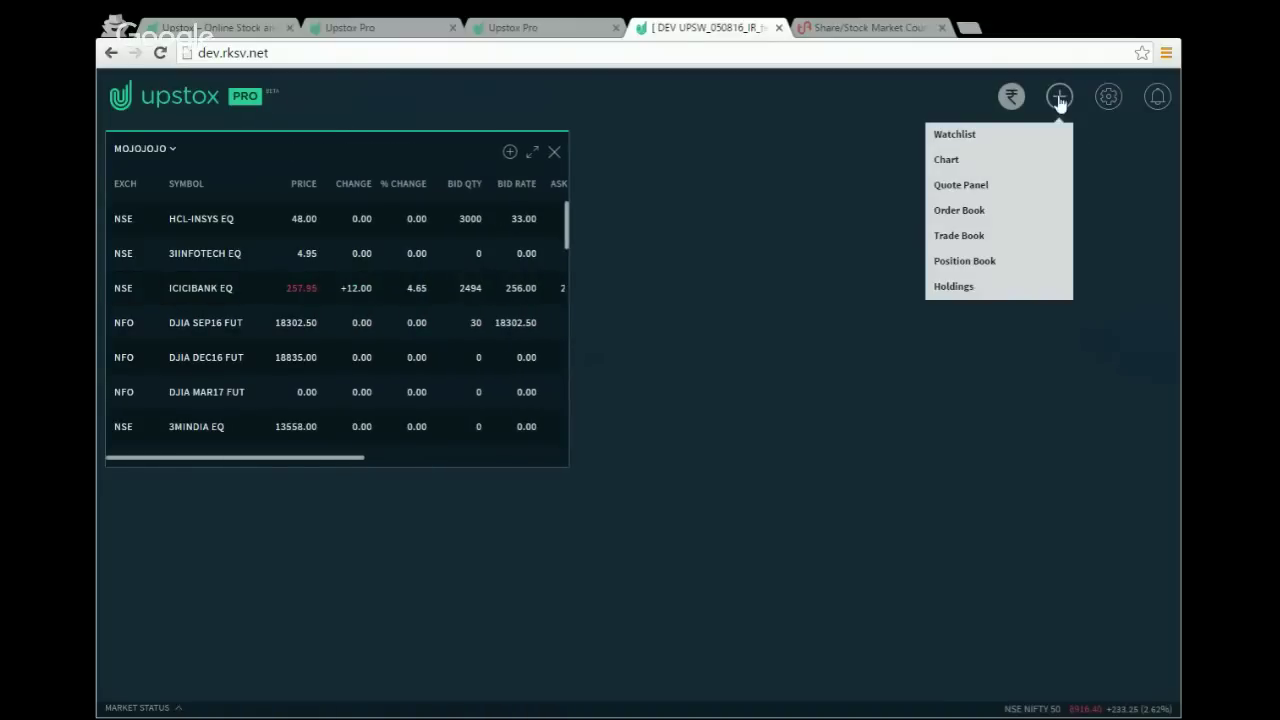
pyautogui.click(988, 168)
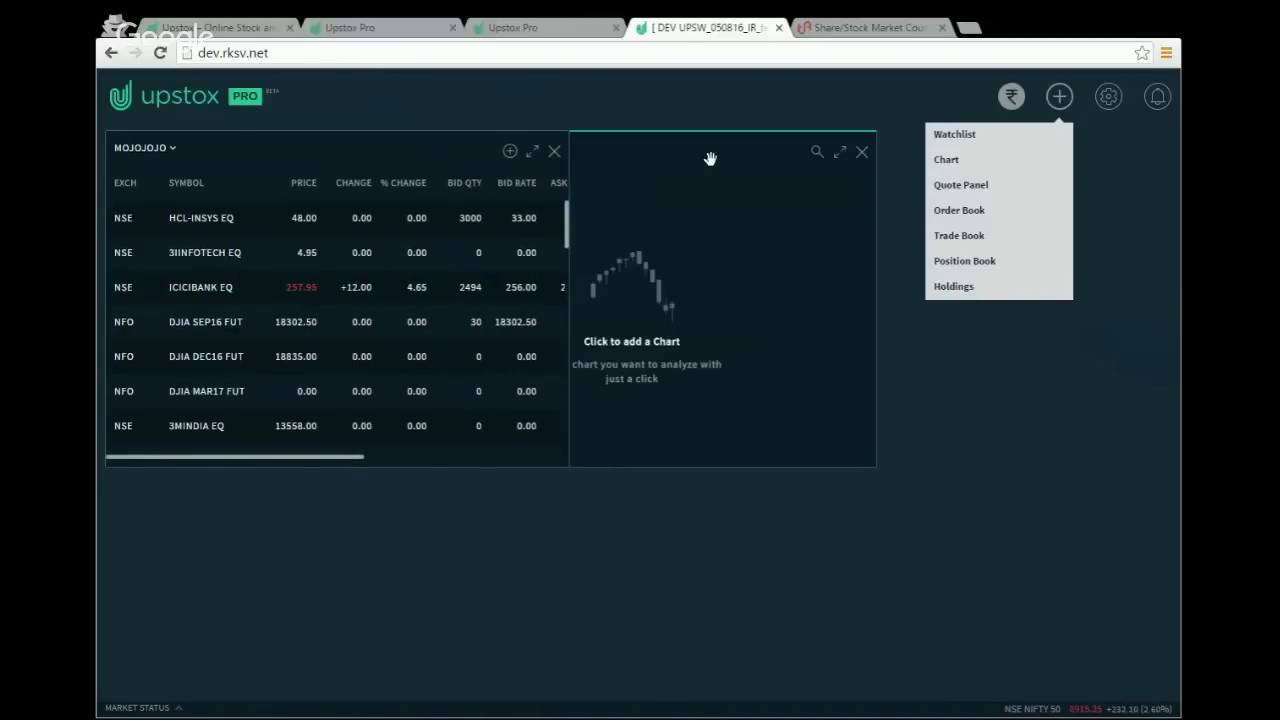
pyautogui.moveTo(709, 171); pyautogui.dragTo(440, 512)
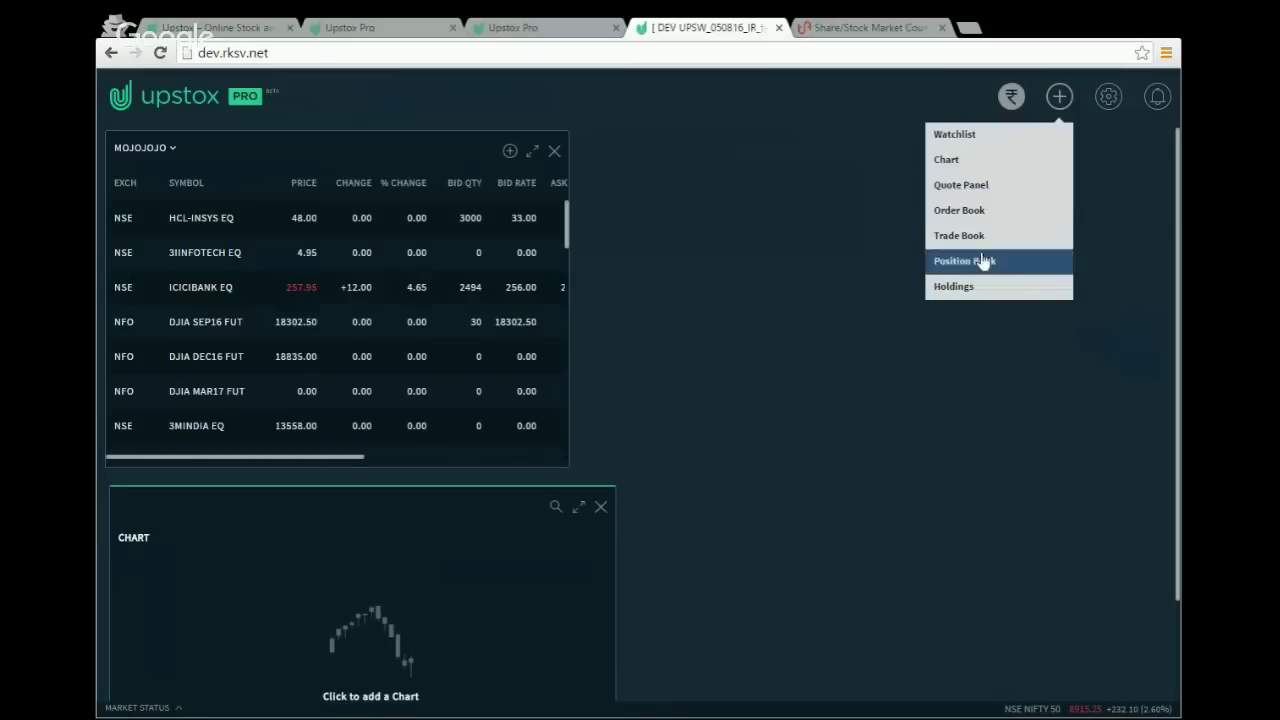
pyautogui.click(958, 166)
pyautogui.moveTo(771, 231); pyautogui.dragTo(942, 514)
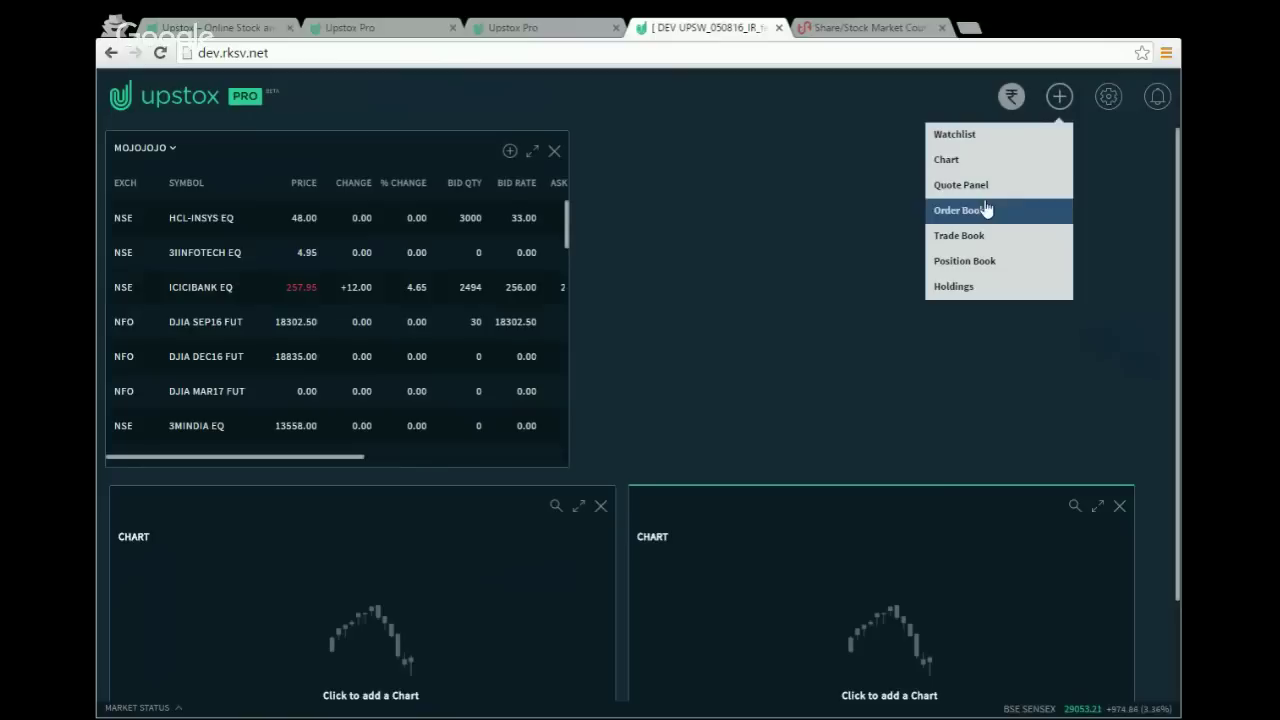
pyautogui.click(958, 160)
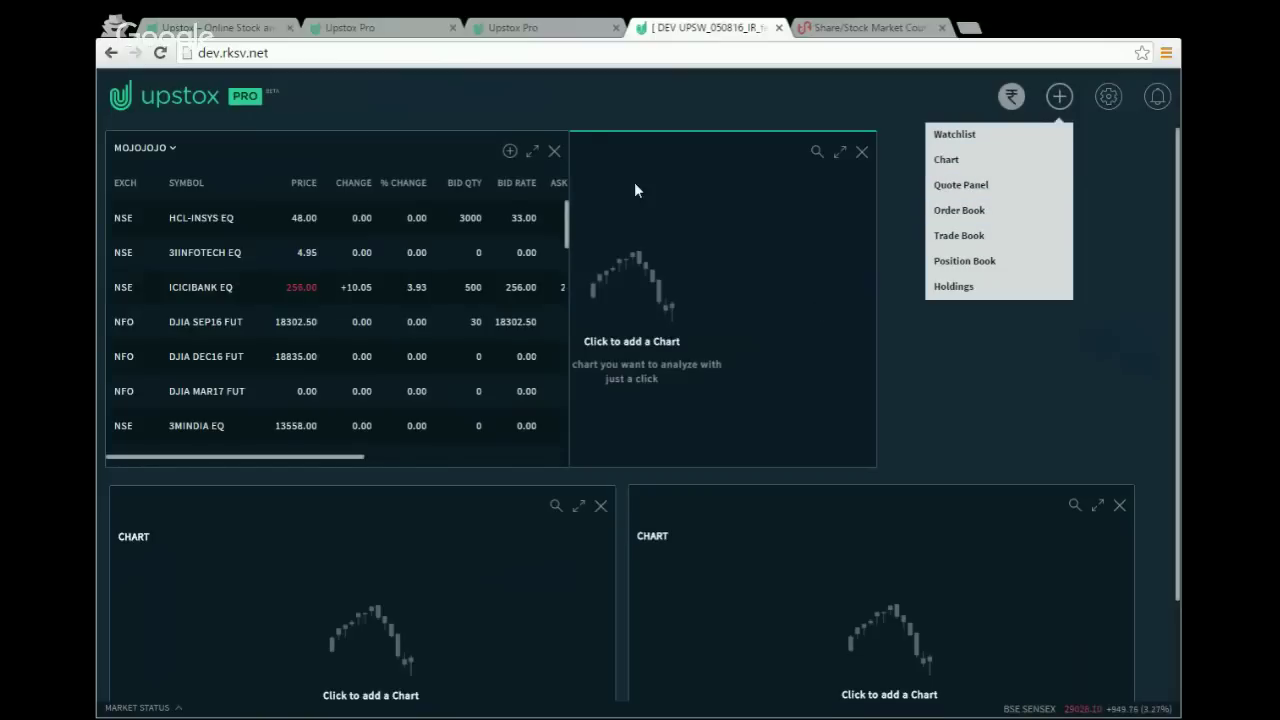
pyautogui.click(1061, 95)
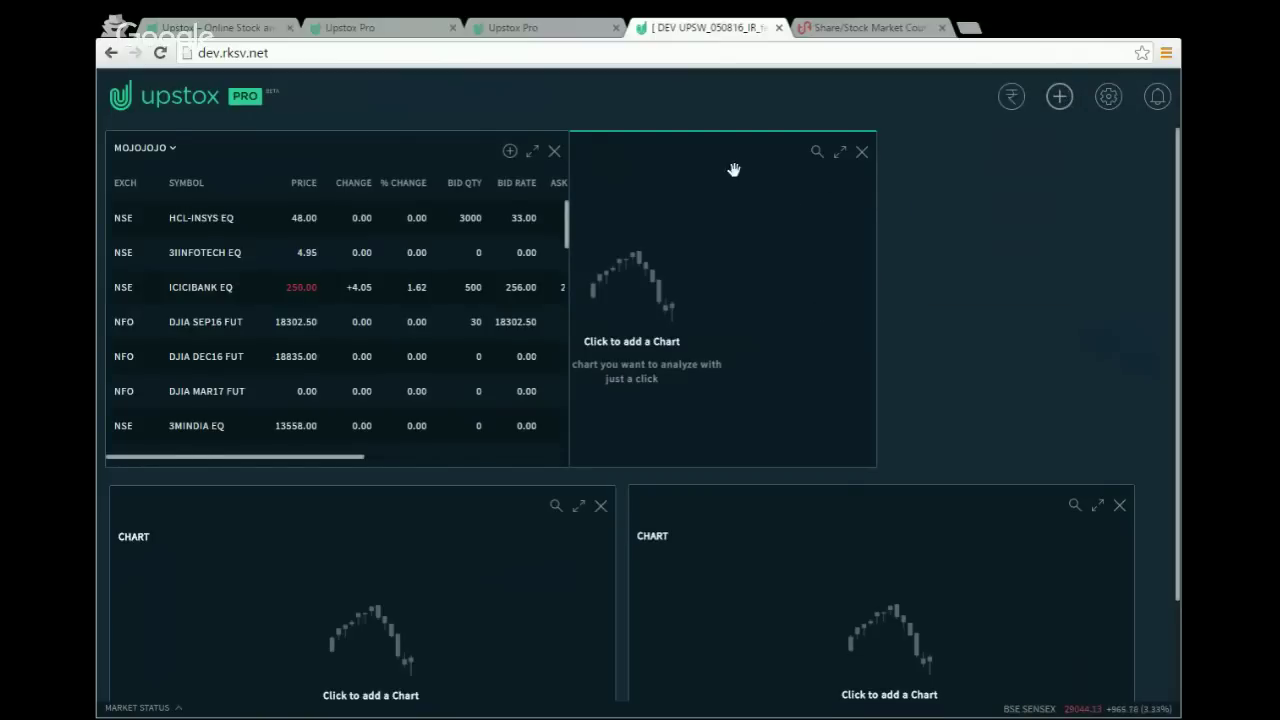
pyautogui.moveTo(628, 175); pyautogui.dragTo(1008, 531)
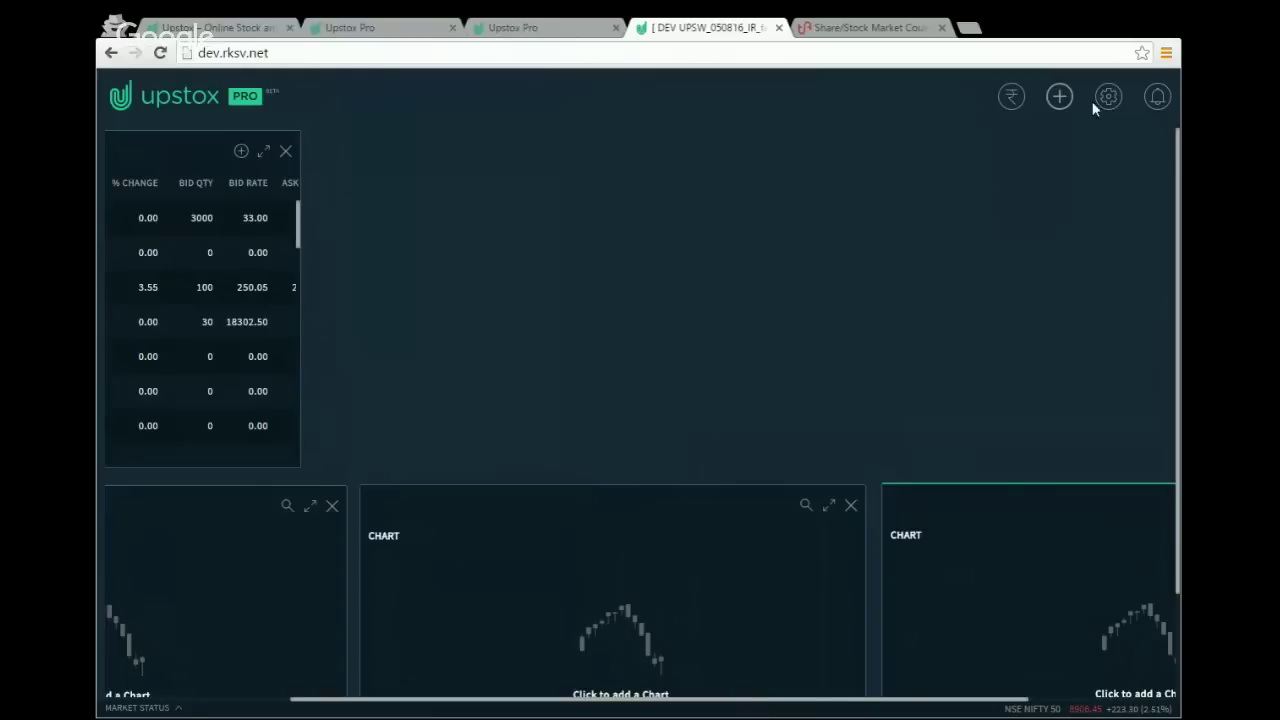
# - Add a fourth chart at the lower right and widen the watchlist to reveal all columns
pyautogui.click(1062, 97)
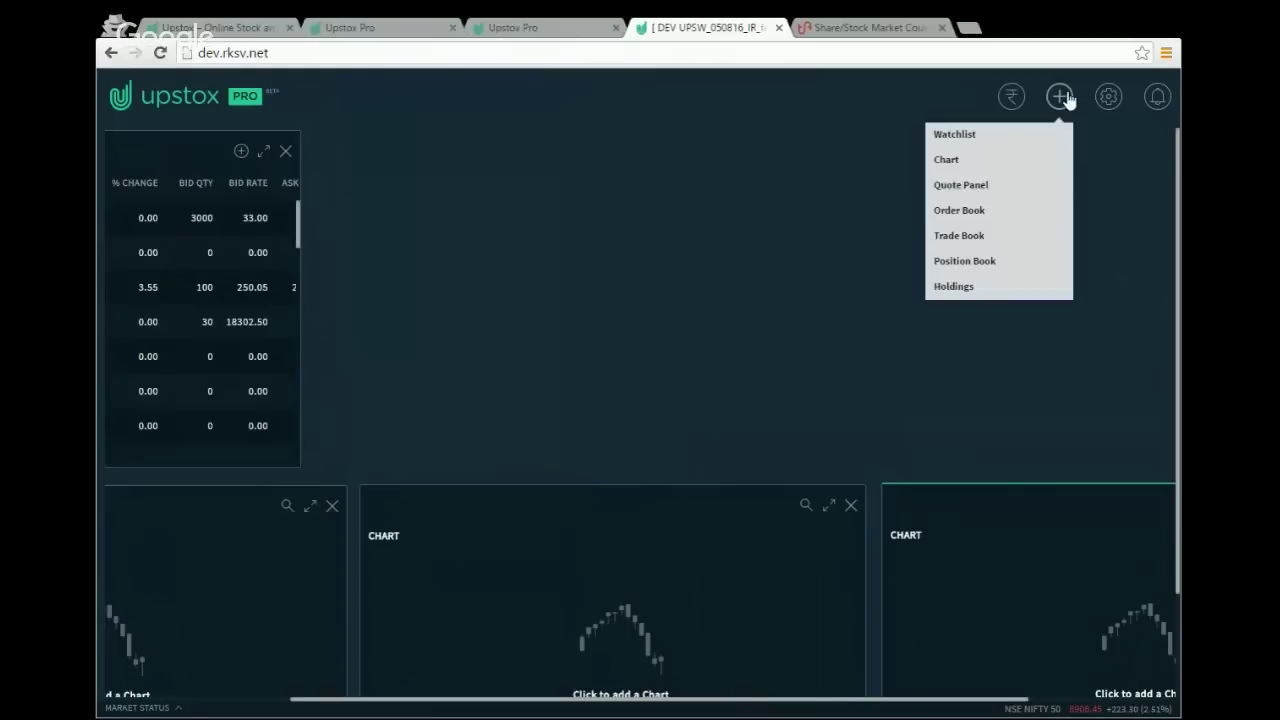
pyautogui.click(955, 160)
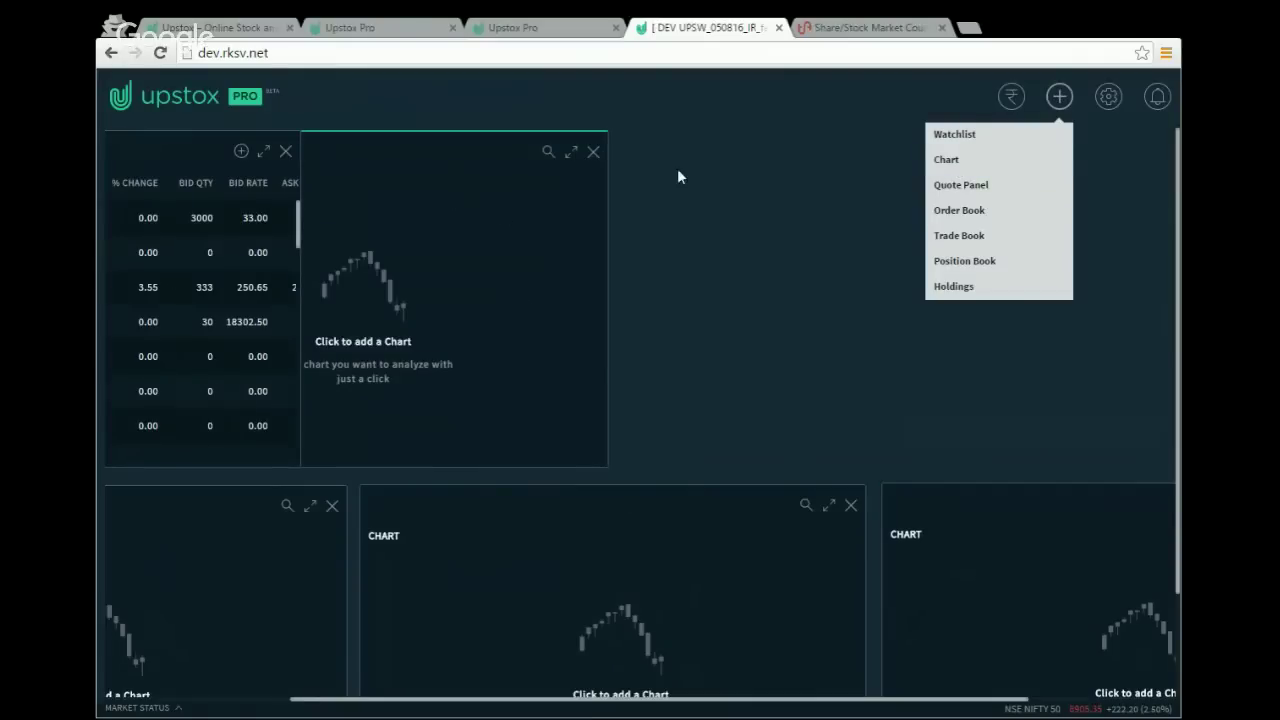
pyautogui.click(1011, 96)
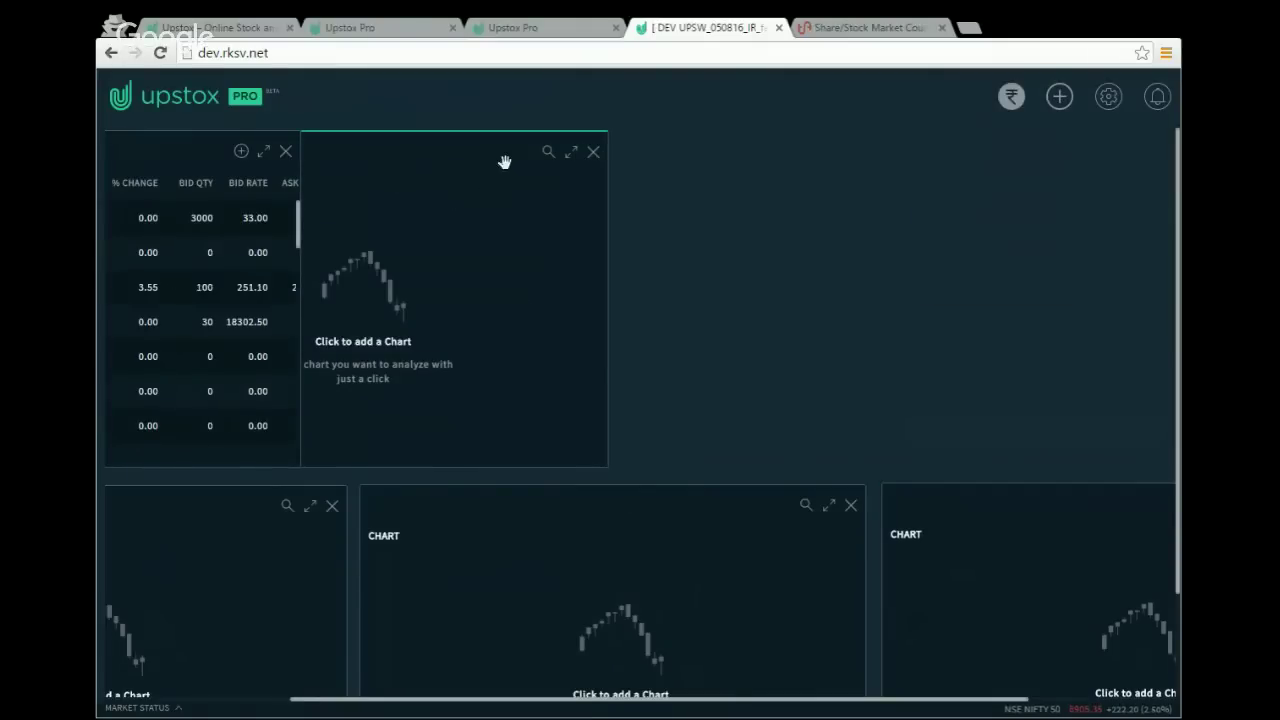
pyautogui.moveTo(505, 162); pyautogui.dragTo(1094, 686)
pyautogui.moveTo(920, 400); pyautogui.dragTo(1083, 487)
pyautogui.scroll(4, 672, 372)
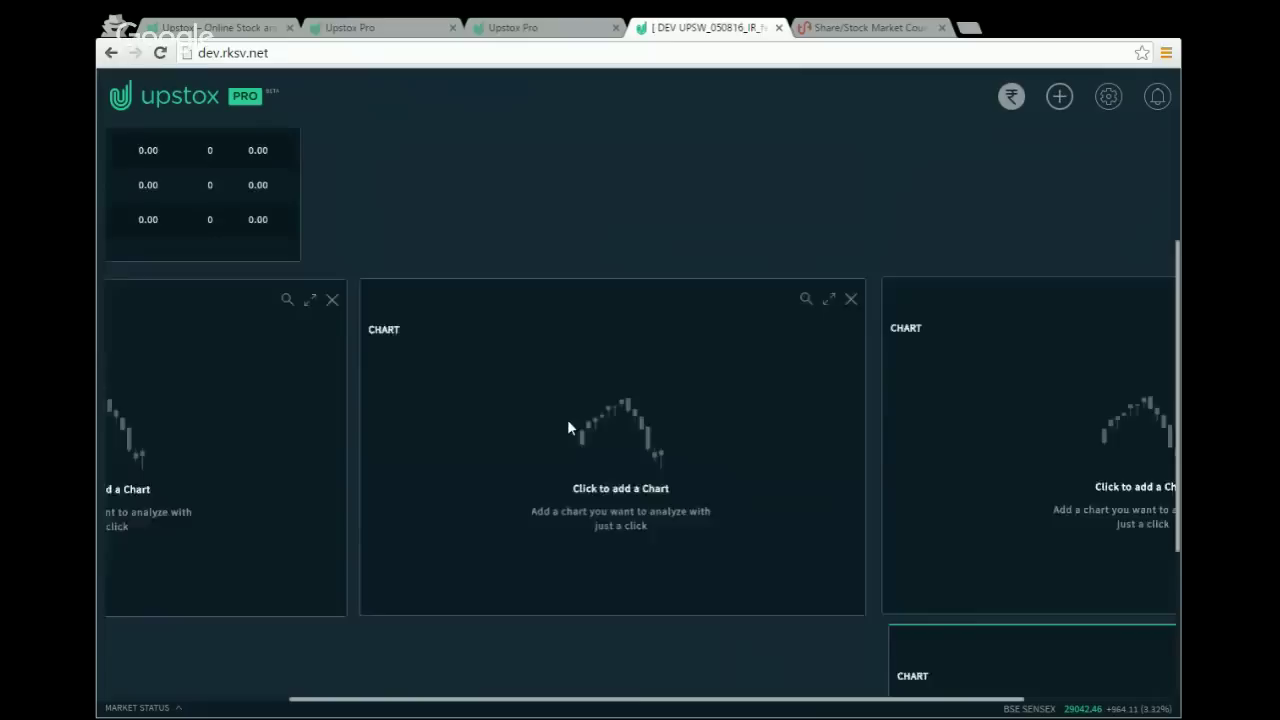
pyautogui.moveTo(634, 700); pyautogui.dragTo(286, 699)
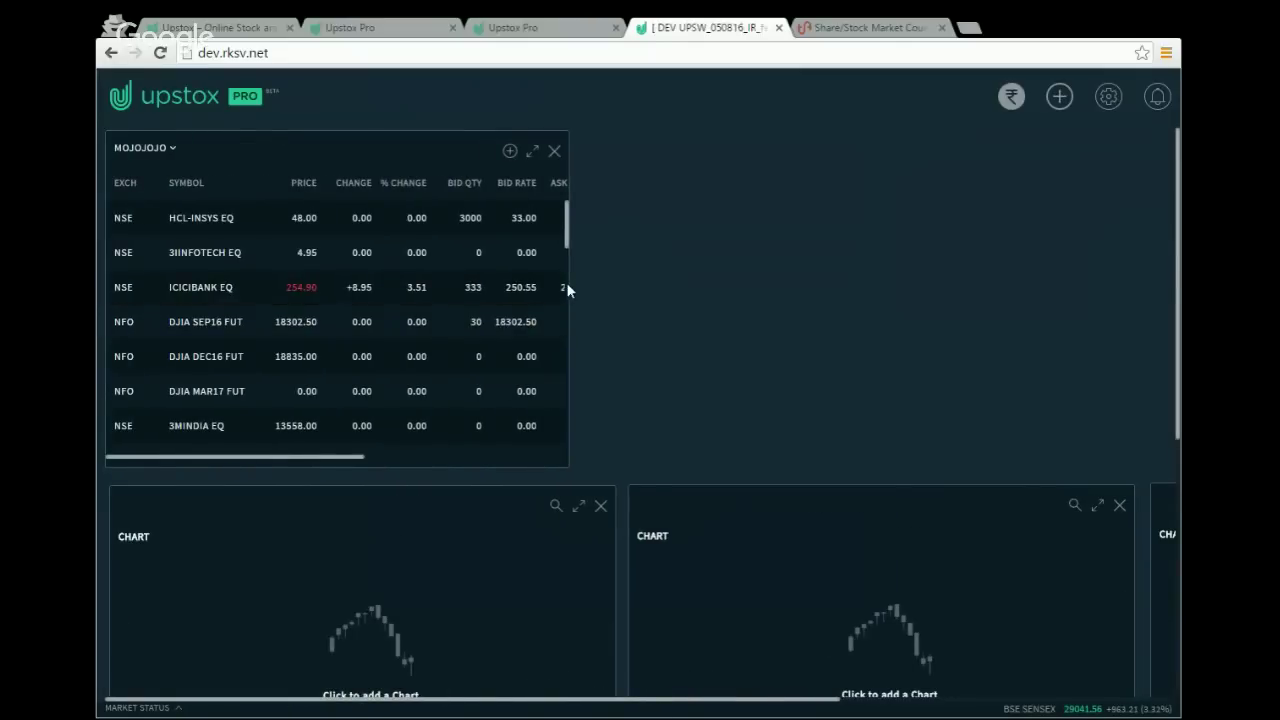
pyautogui.moveTo(574, 286); pyautogui.dragTo(987, 311)
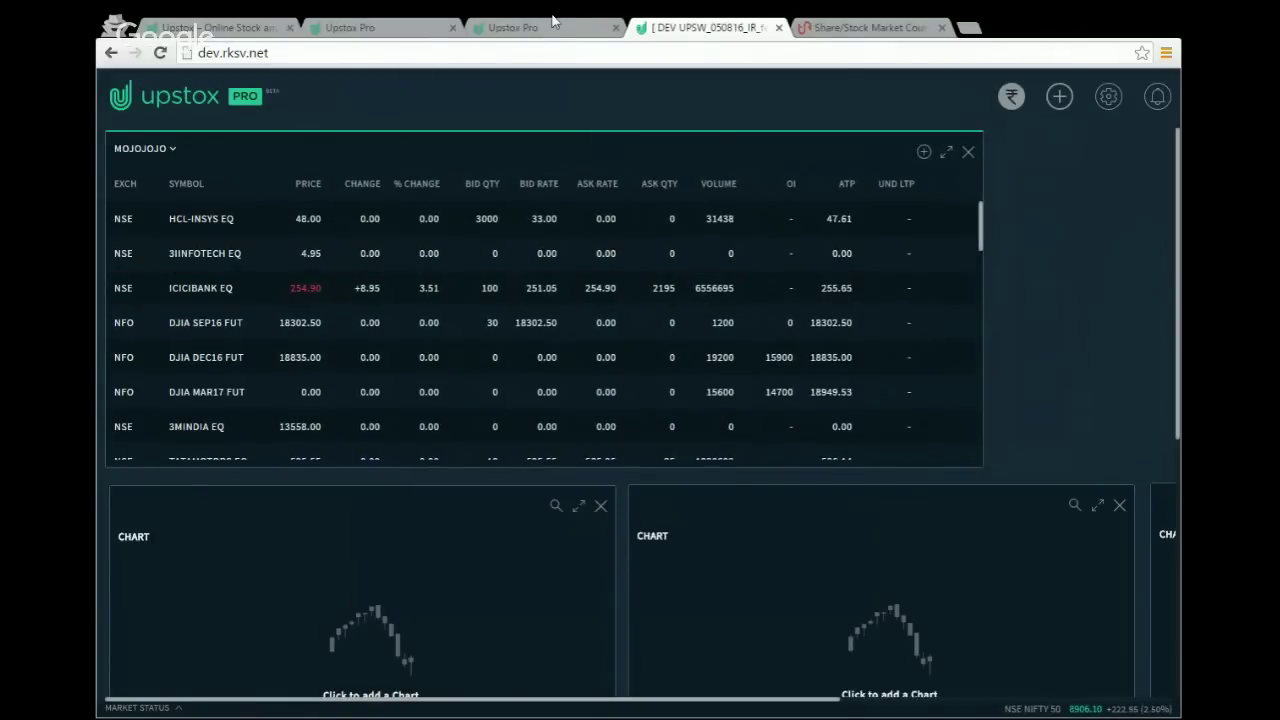
pyautogui.click(517, 29)
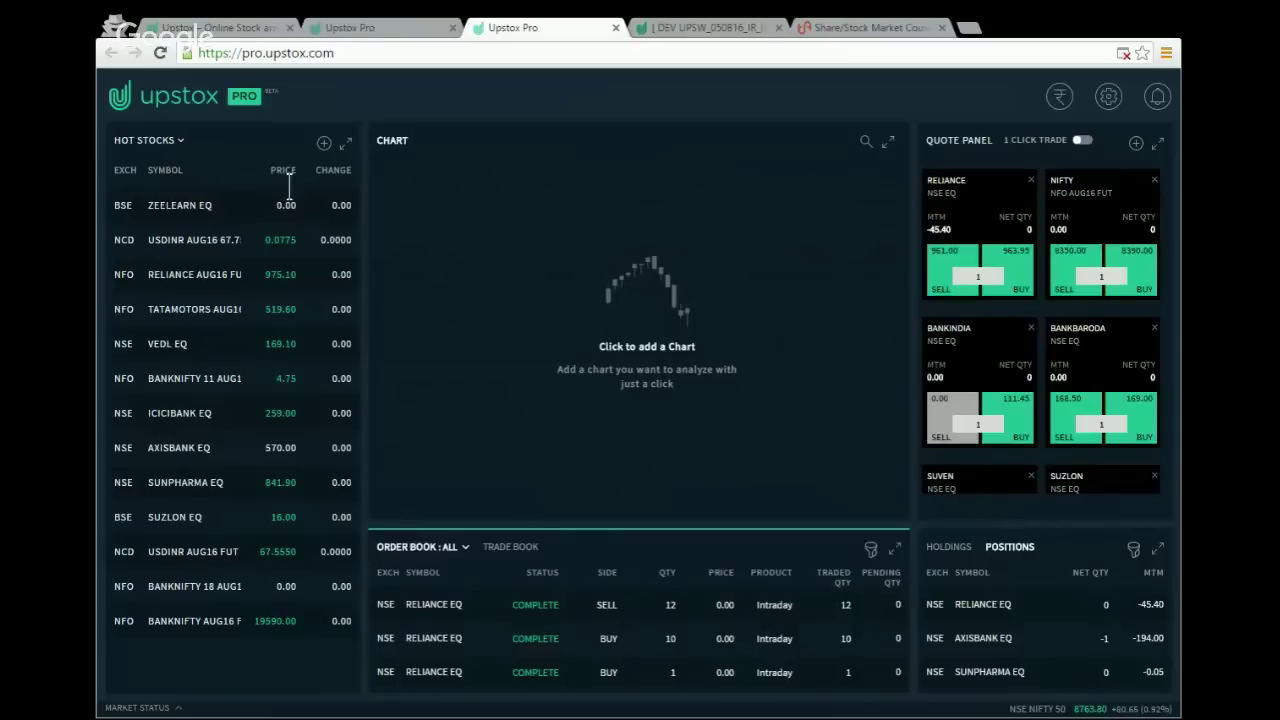
pyautogui.click(347, 144)
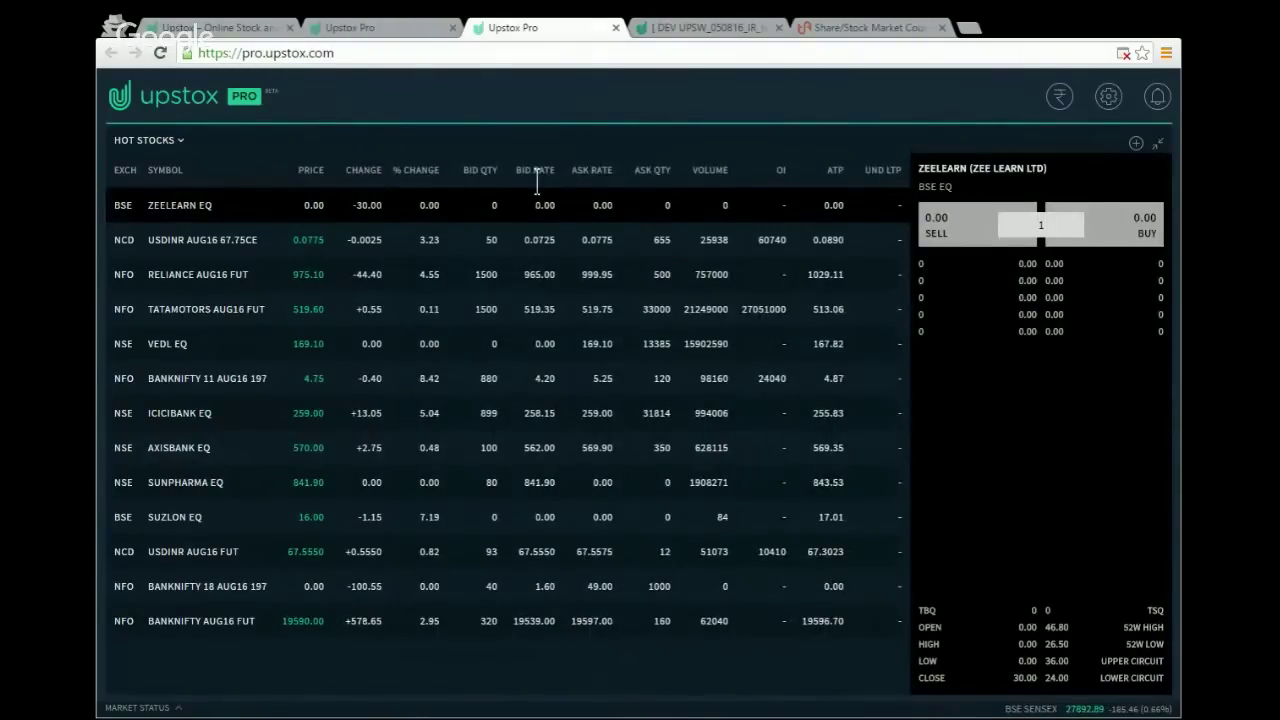
pyautogui.click(700, 27)
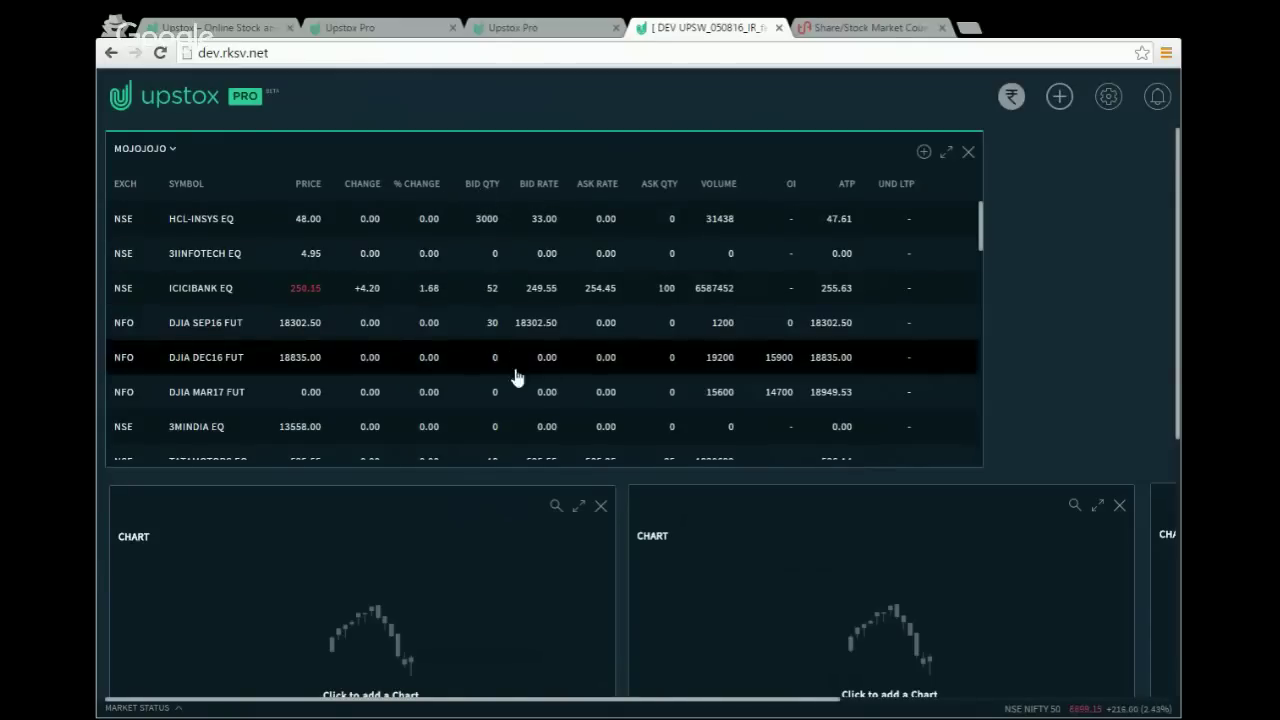
# - Move the left chart panel further down and the right chart panel to the page bottom
pyautogui.scroll(-4, 457, 485)
pyautogui.scroll(3, 458, 487)
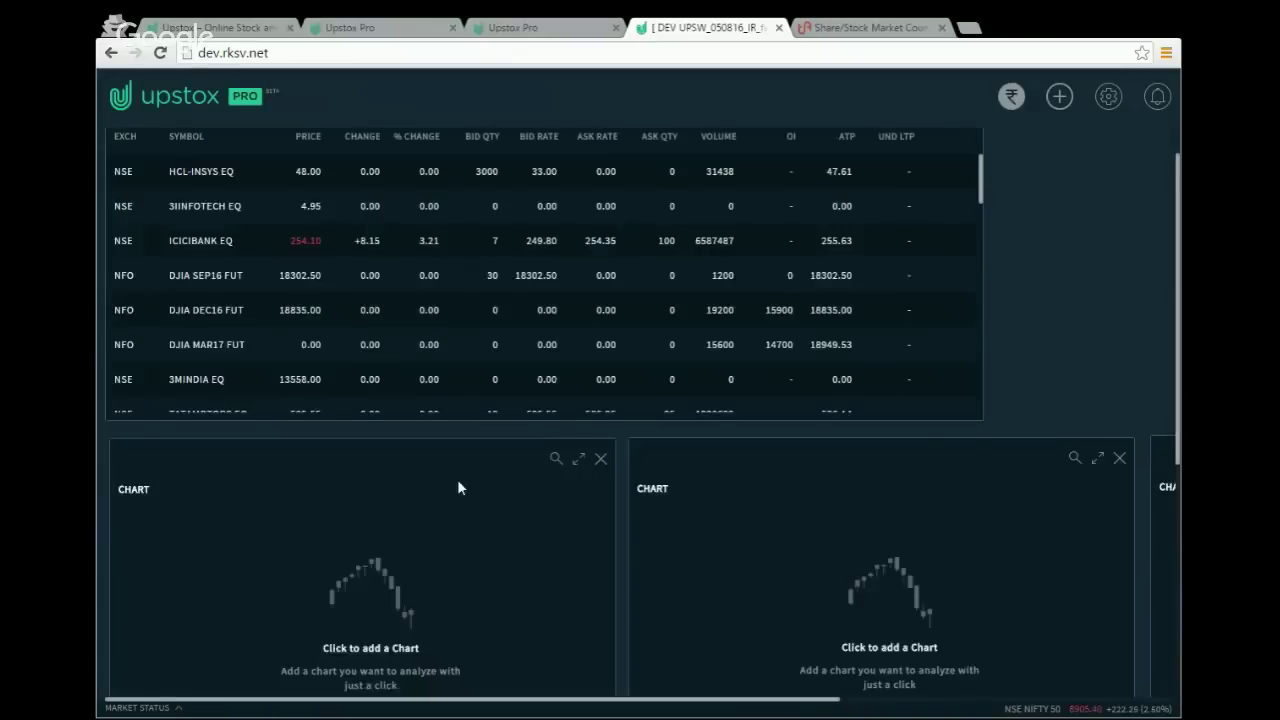
pyautogui.scroll(-3, 458, 487)
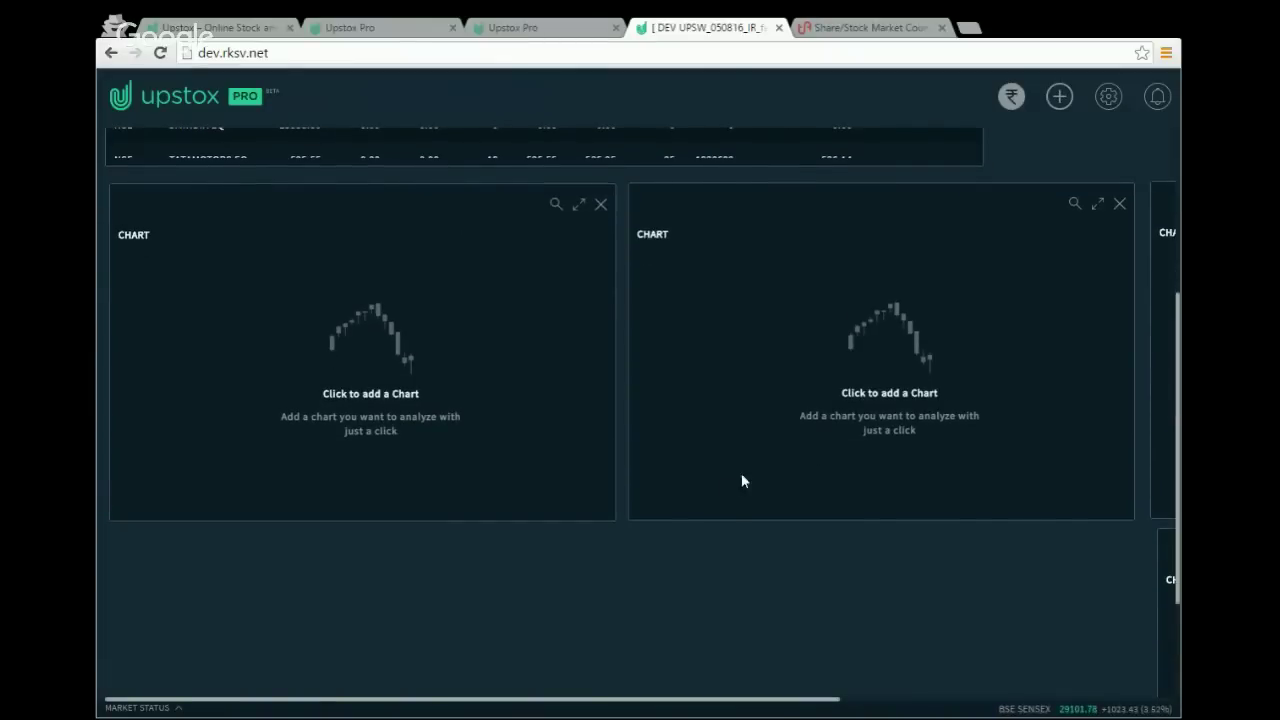
pyautogui.moveTo(348, 214); pyautogui.dragTo(280, 571)
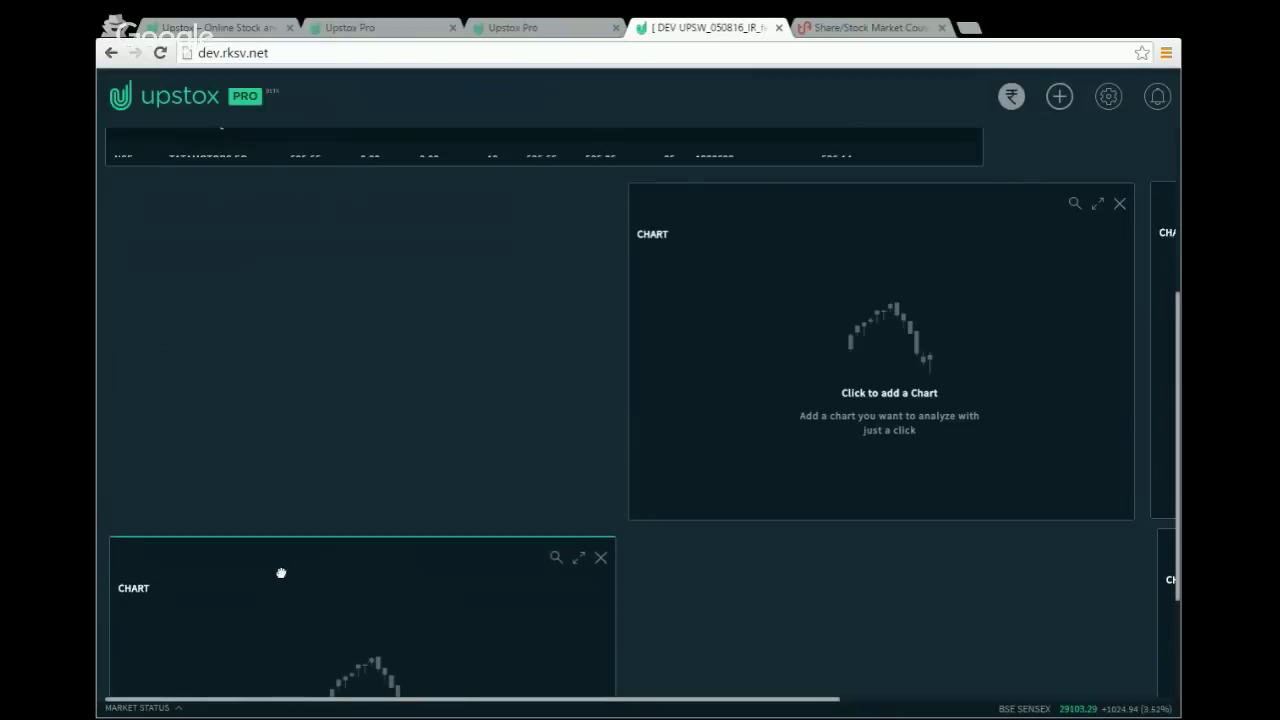
pyautogui.scroll(3, 1037, 193)
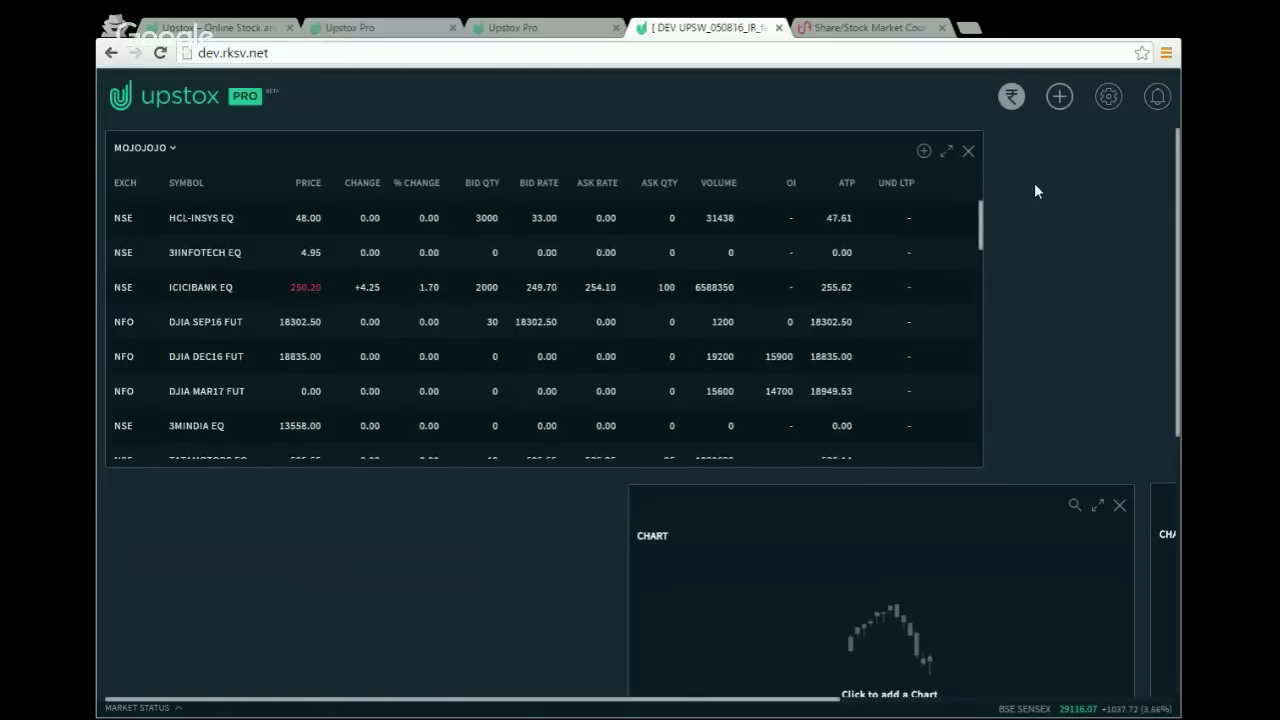
pyautogui.scroll(-2, 400, 400)
pyautogui.scroll(-3, 252, 554)
pyautogui.scroll(2, 309, 454)
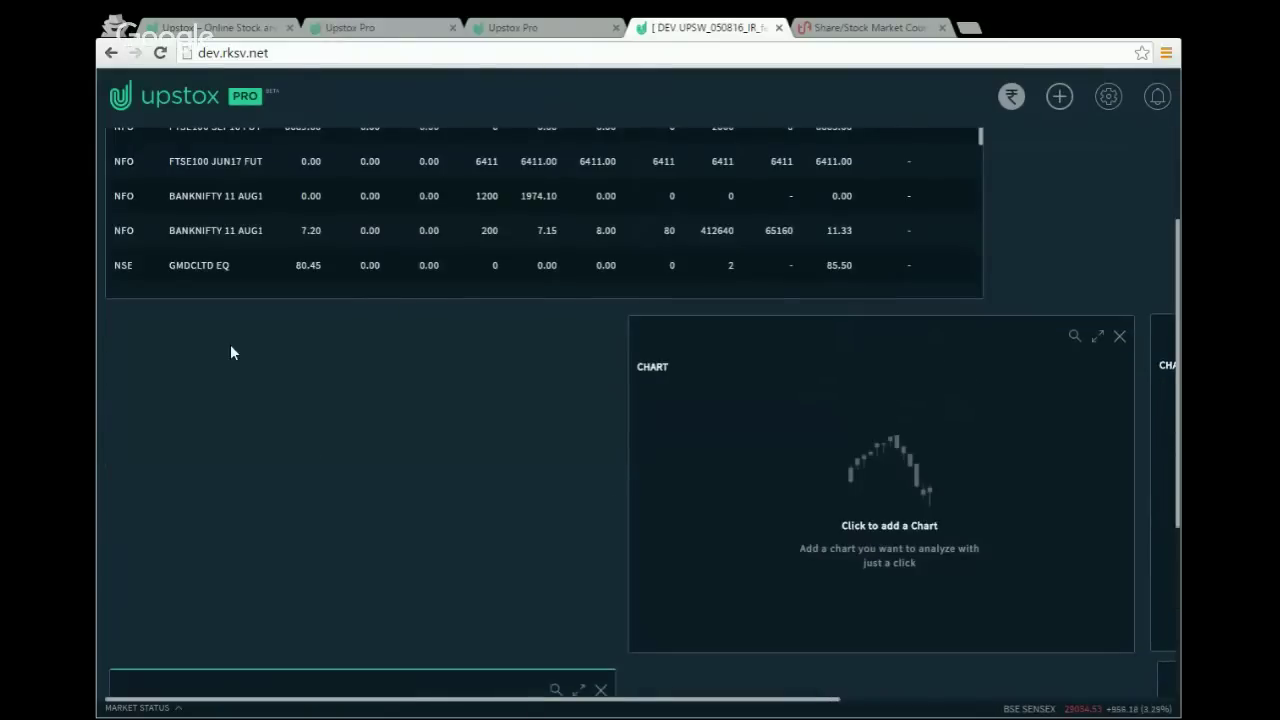
pyautogui.click(775, 356)
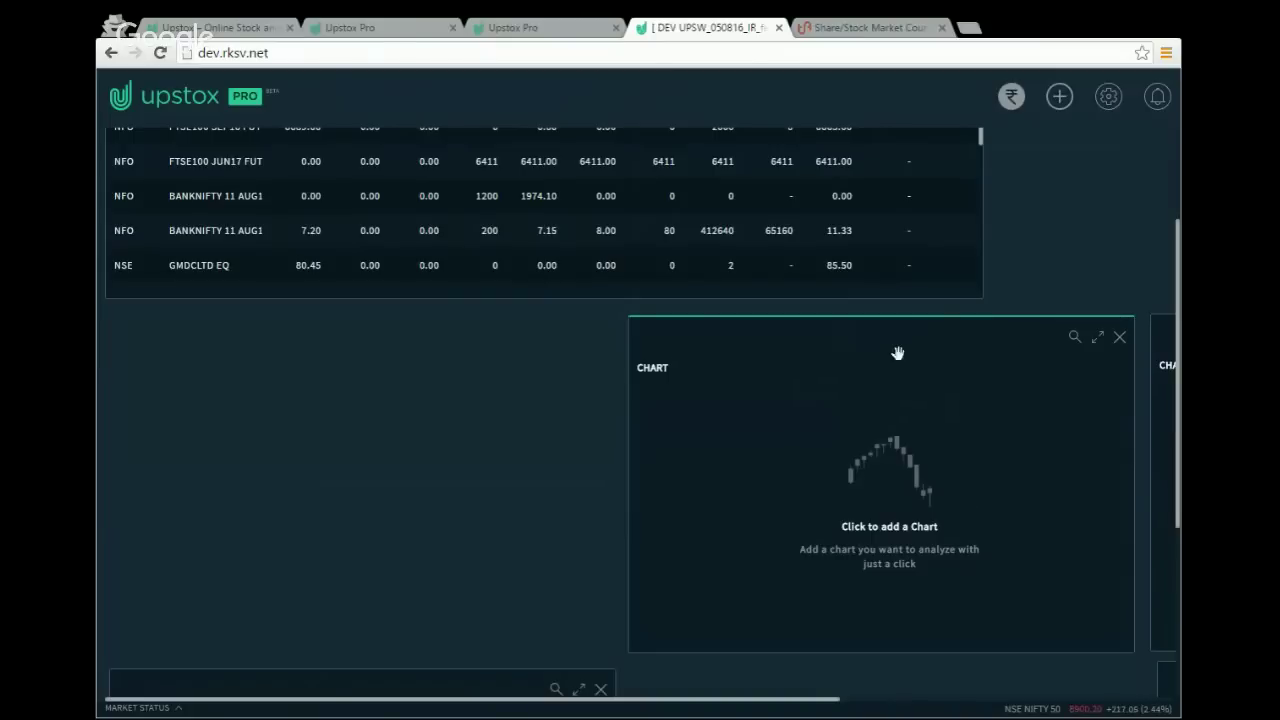
pyautogui.moveTo(891, 351); pyautogui.dragTo(894, 694)
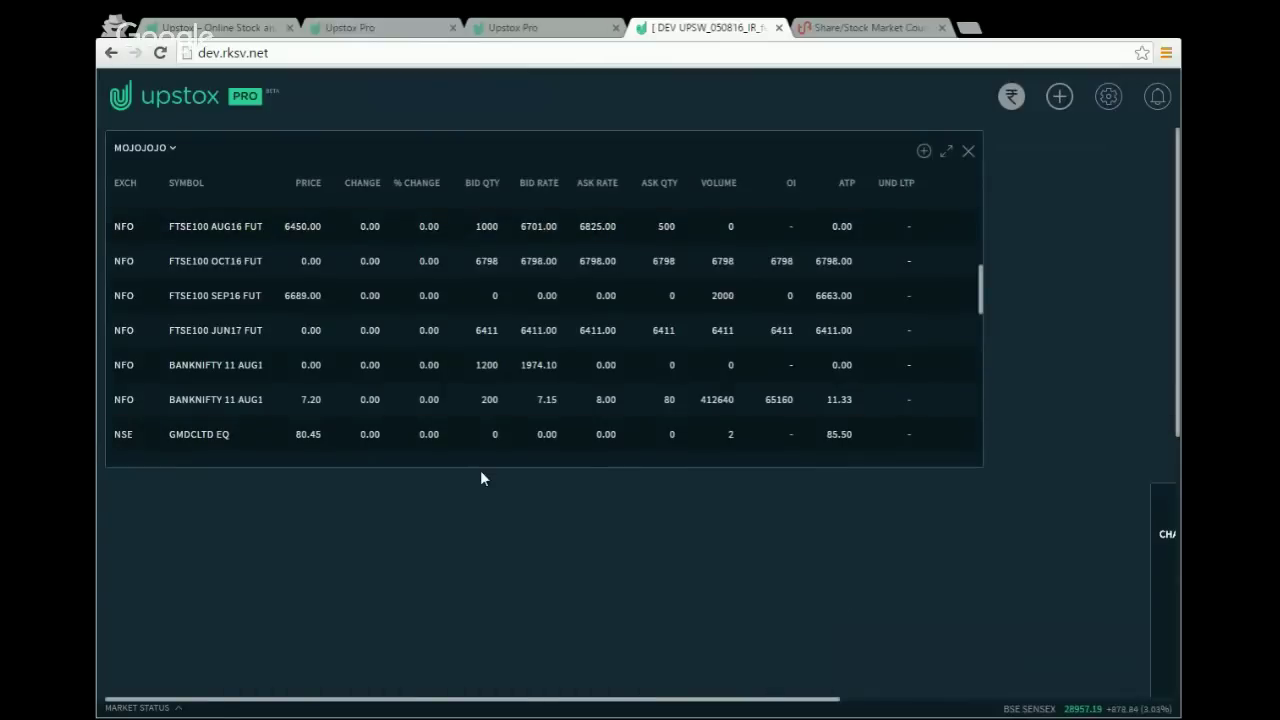
# - Make the MOJOJOJO watchlist taller and narrower, and nudge the right chart slightly lower
pyautogui.moveTo(486, 476); pyautogui.dragTo(483, 589)
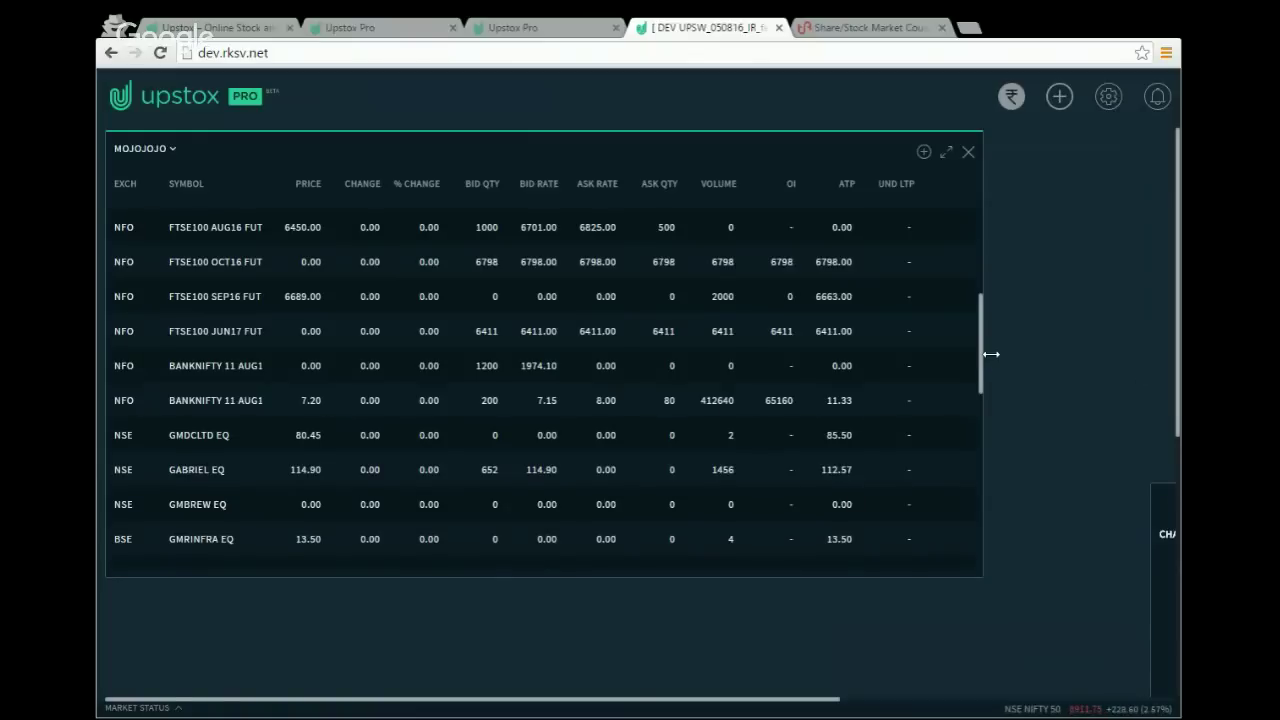
pyautogui.moveTo(986, 354); pyautogui.dragTo(858, 371)
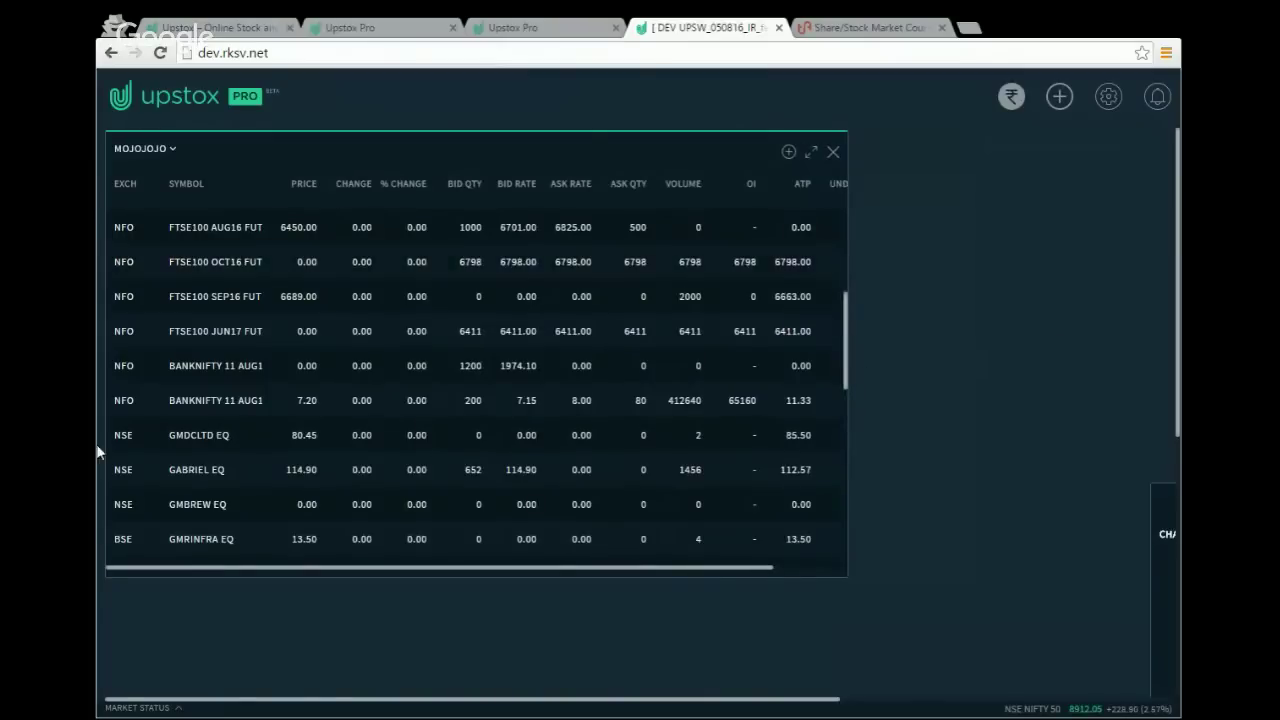
pyautogui.scroll(-5, 465, 385)
pyautogui.scroll(6, 465, 385)
pyautogui.scroll(4, 465, 385)
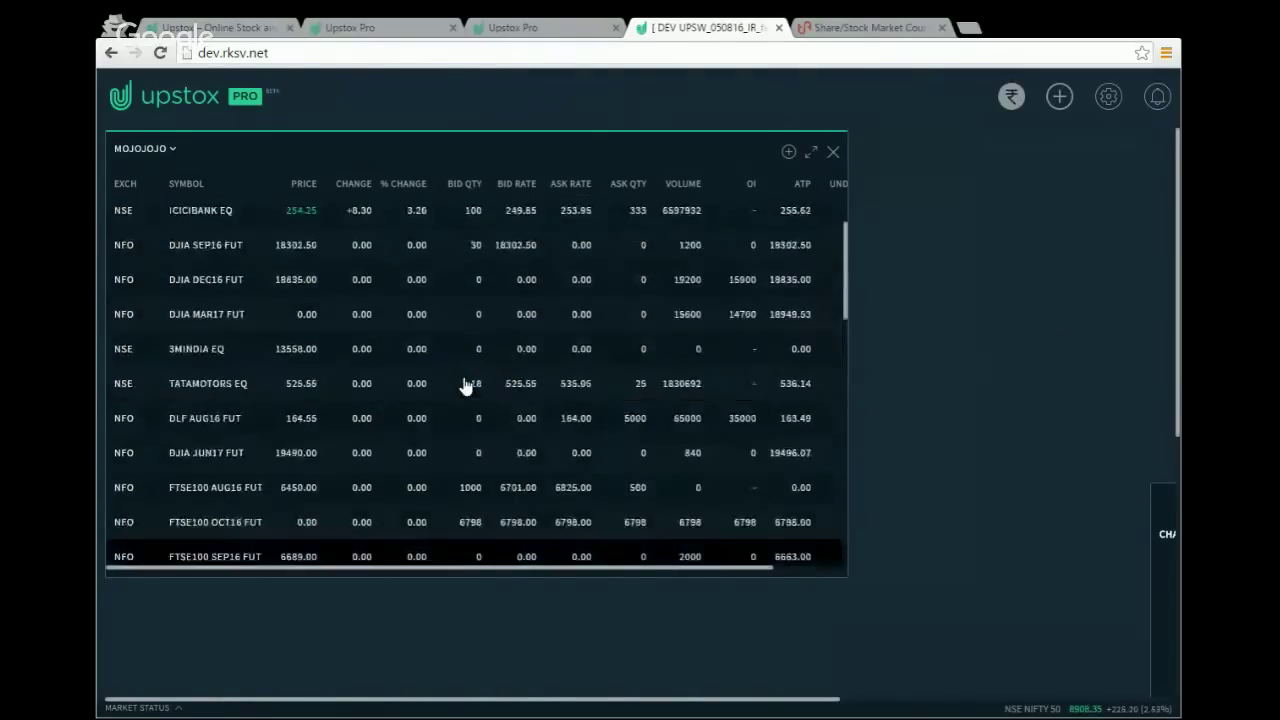
pyautogui.scroll(-5, 997, 340)
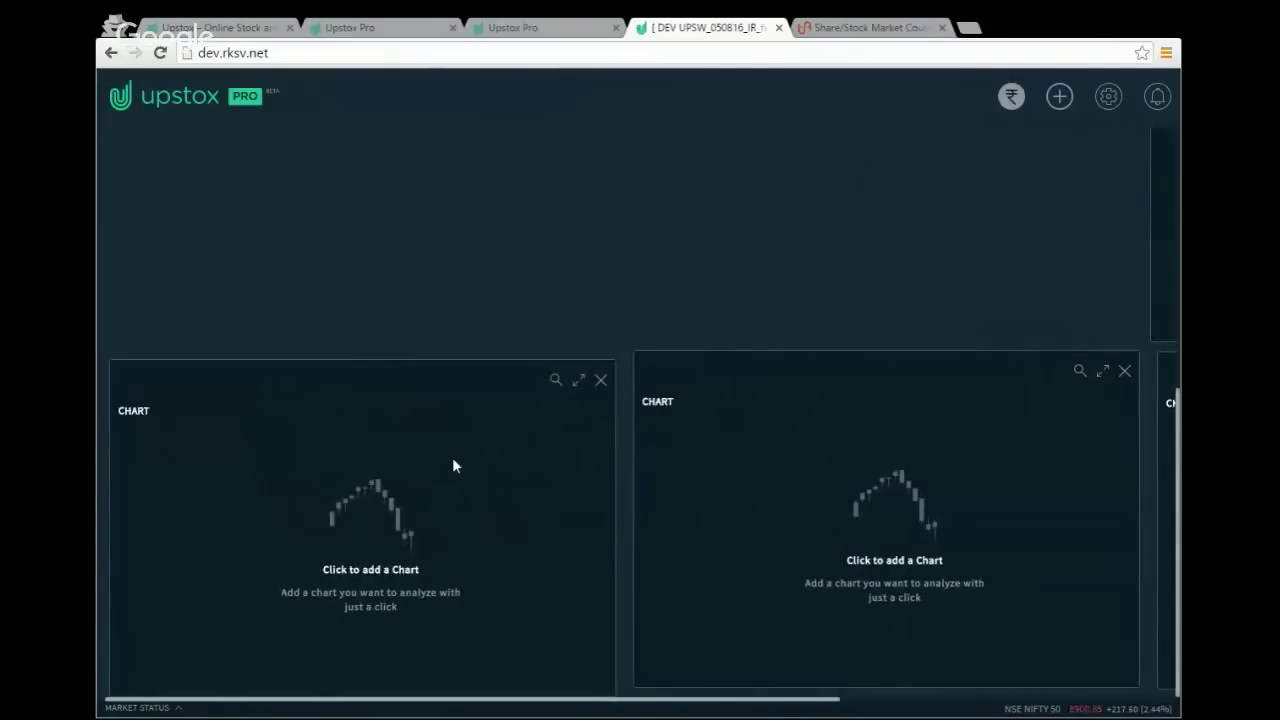
pyautogui.moveTo(889, 374)
pyautogui.mouseDown()
pyautogui.moveTo(897, 416)
pyautogui.moveTo(900, 392)
pyautogui.mouseUp()
pyautogui.scroll(5, 574, 286)
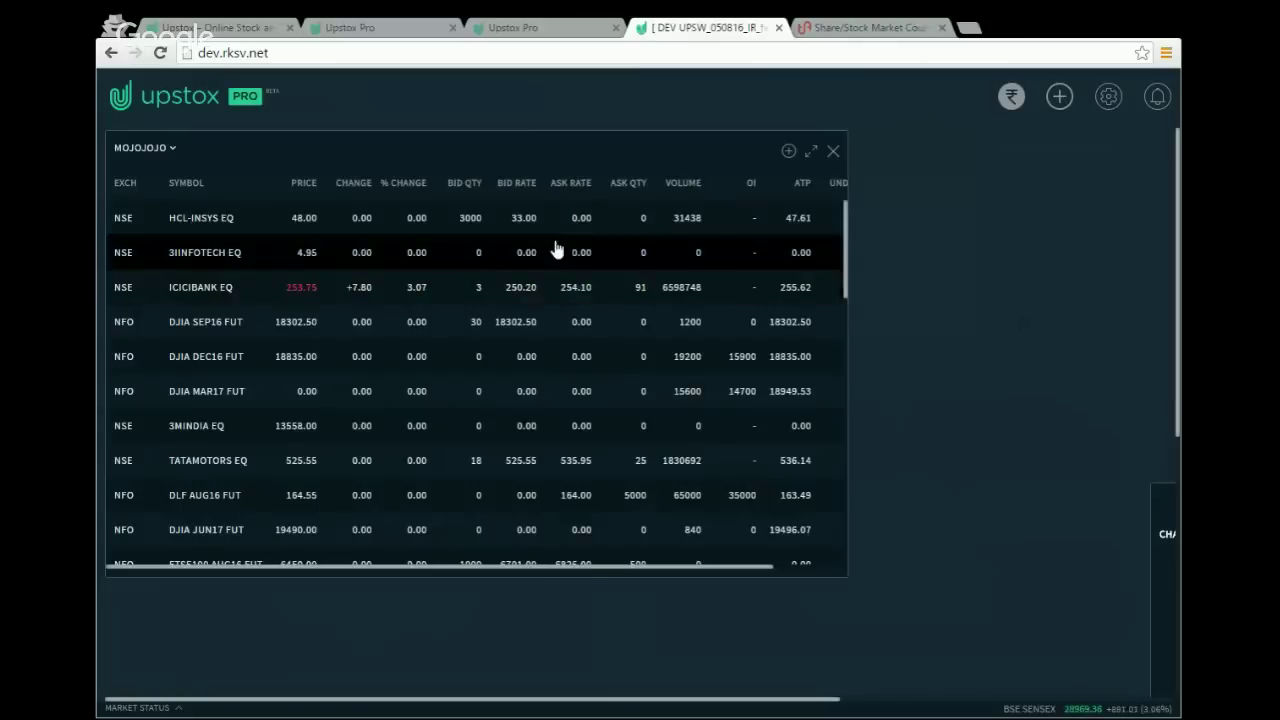
# - Drag the MOJOJOJO watchlist wider so the UND LTP column shows, adding no widget
pyautogui.moveTo(856, 395); pyautogui.dragTo(1029, 383)
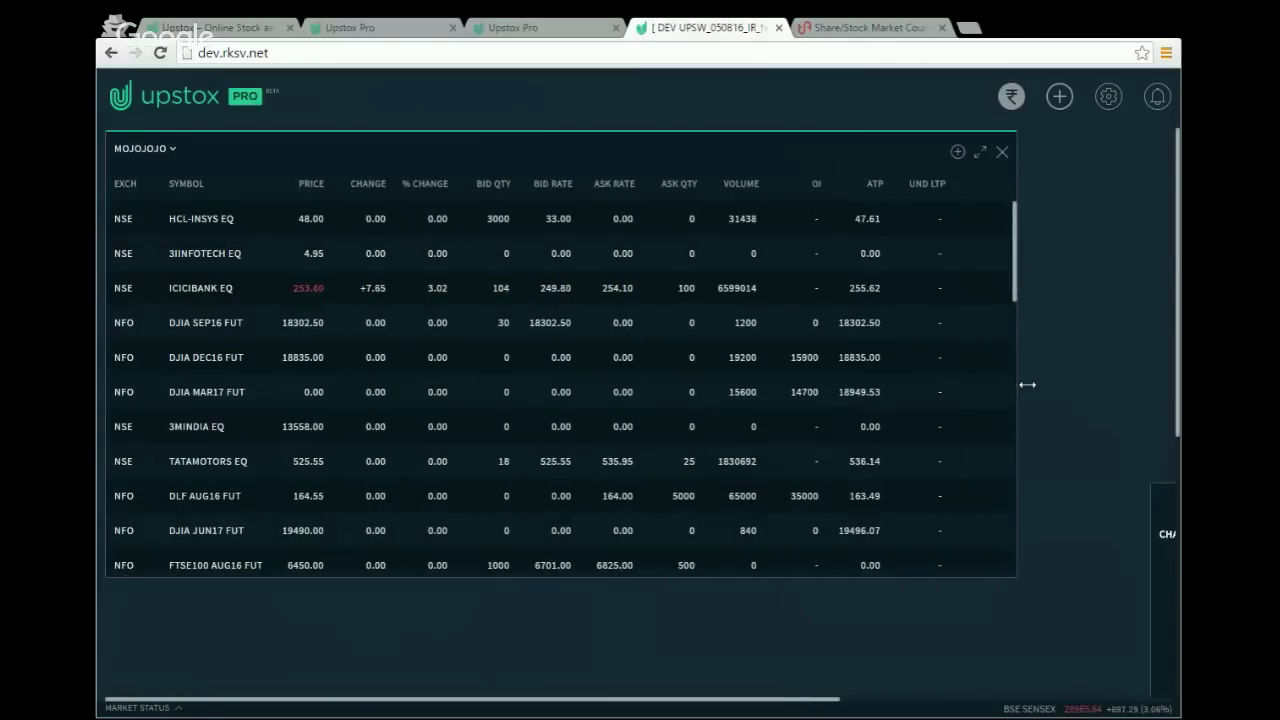
pyautogui.click(1064, 96)
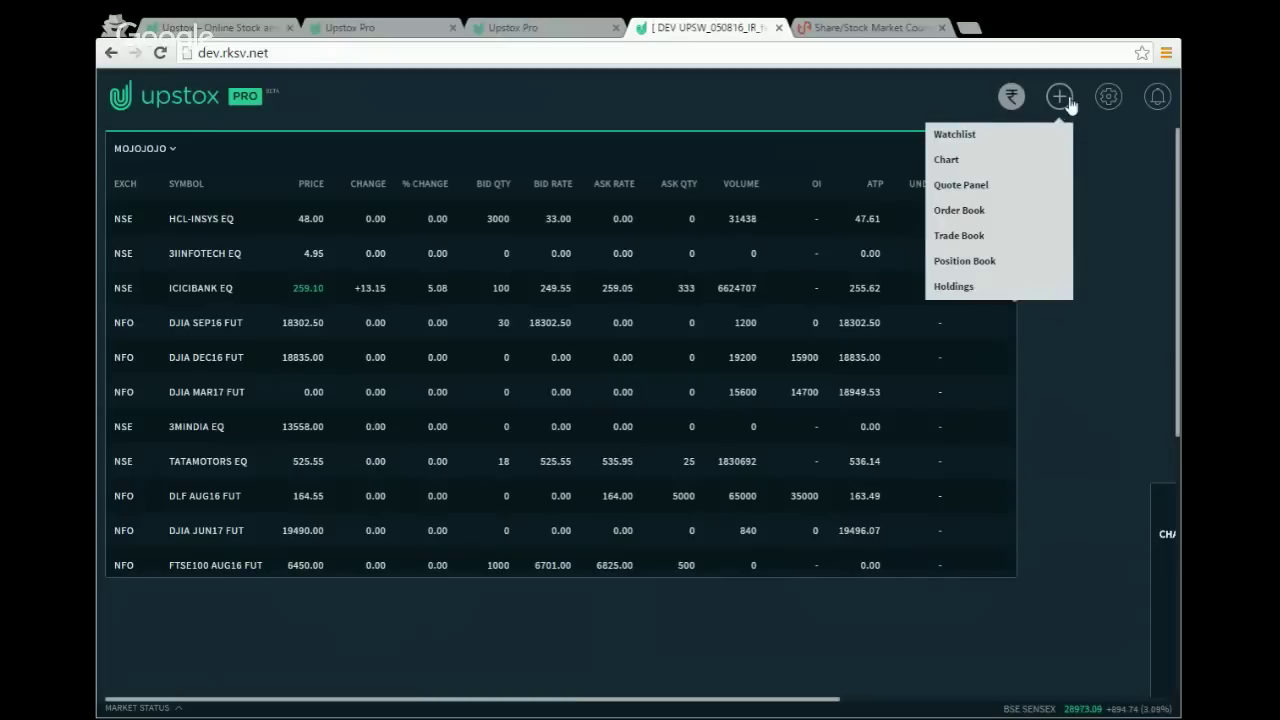
pyautogui.click(1117, 226)
# - Compare against the production workspace tab, then return to the dev layout
pyautogui.click(555, 28)
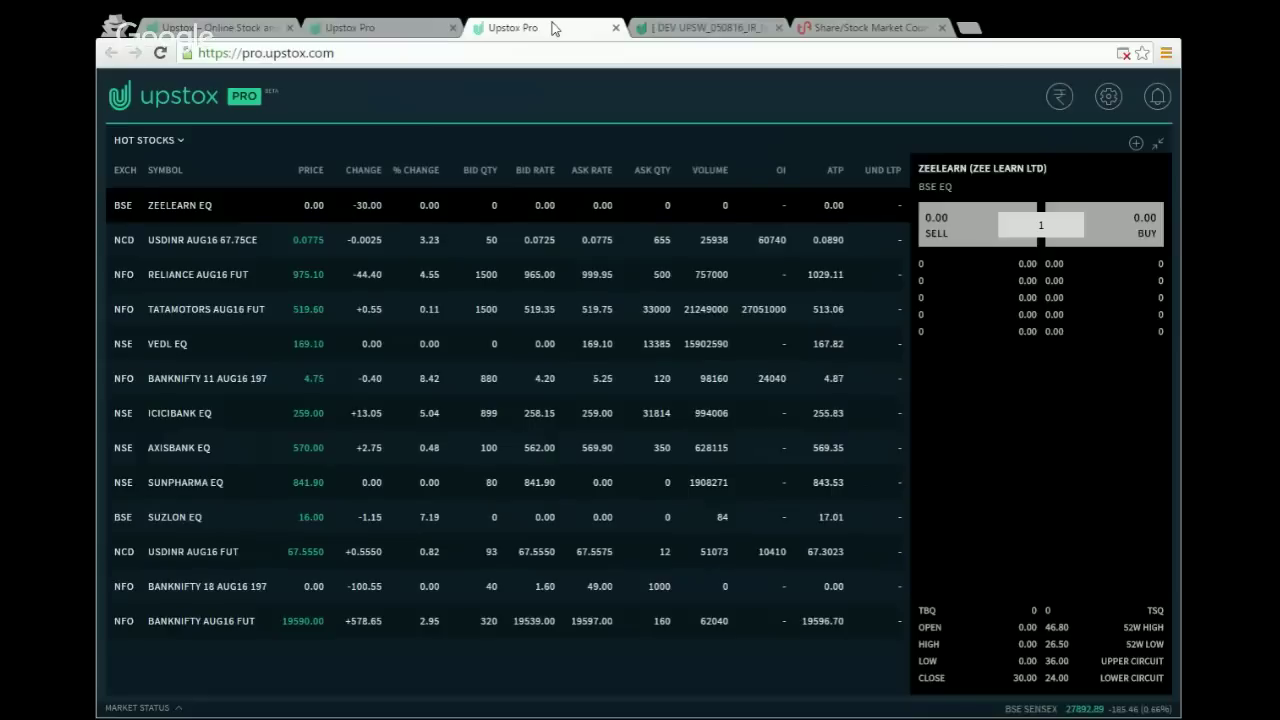
pyautogui.click(697, 27)
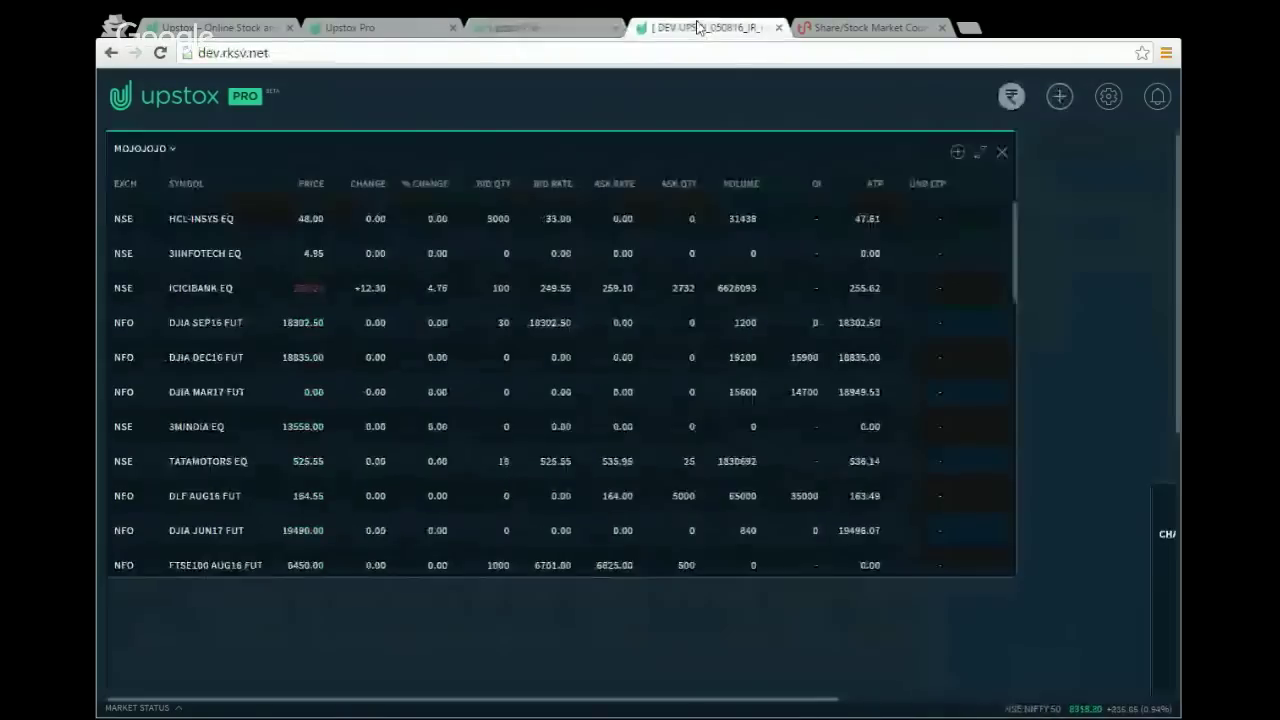
pyautogui.scroll(-10, 529, 470)
pyautogui.scroll(-5, 529, 478)
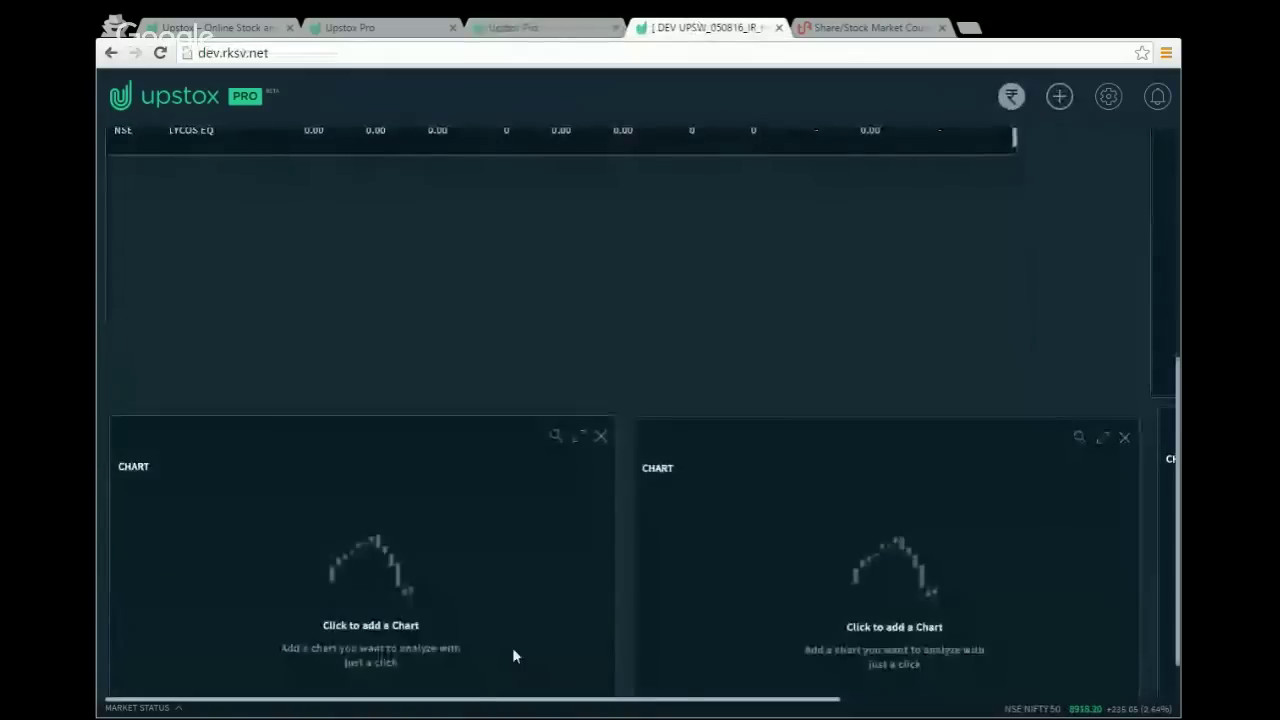
# - Rearrange the lower dev panels and shift the MOJOJOJO watchlist slightly right and down
pyautogui.moveTo(507, 708); pyautogui.dragTo(799, 706)
pyautogui.moveTo(1178, 502); pyautogui.dragTo(1183, 254)
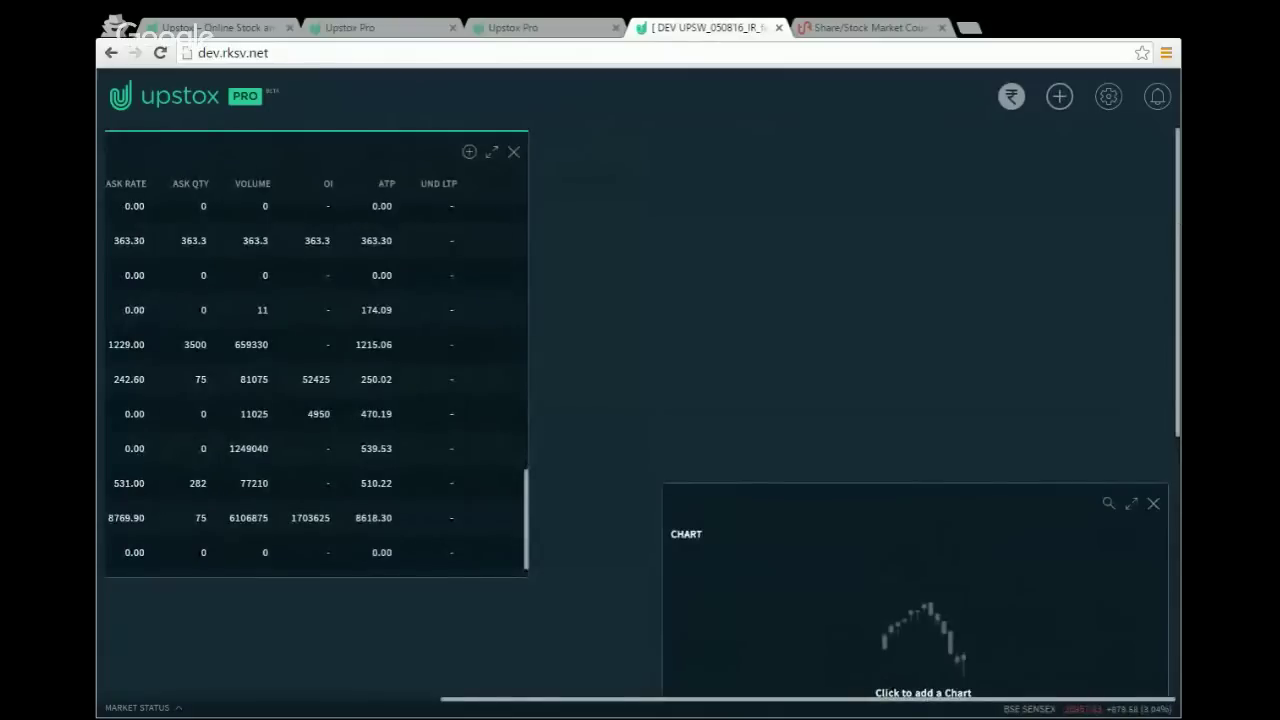
pyautogui.moveTo(1178, 238); pyautogui.dragTo(1171, 509)
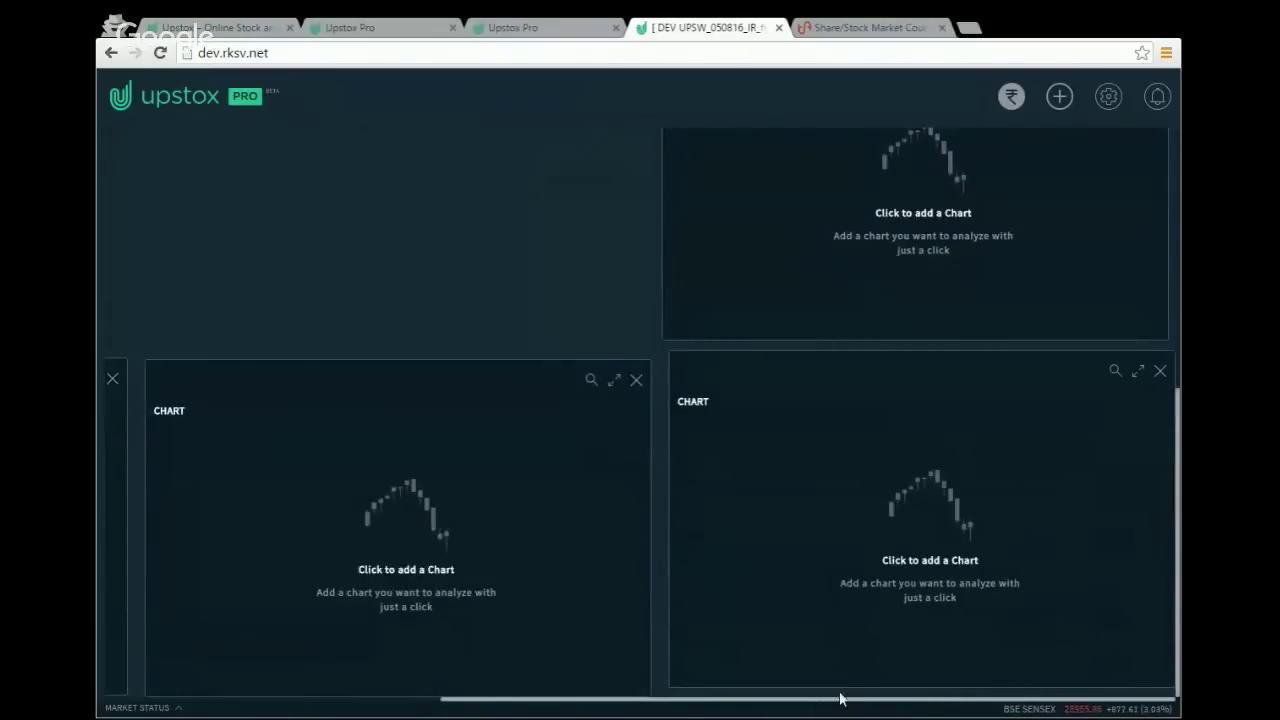
pyautogui.moveTo(846, 700); pyautogui.dragTo(943, 689)
pyautogui.scroll(5, 654, 318)
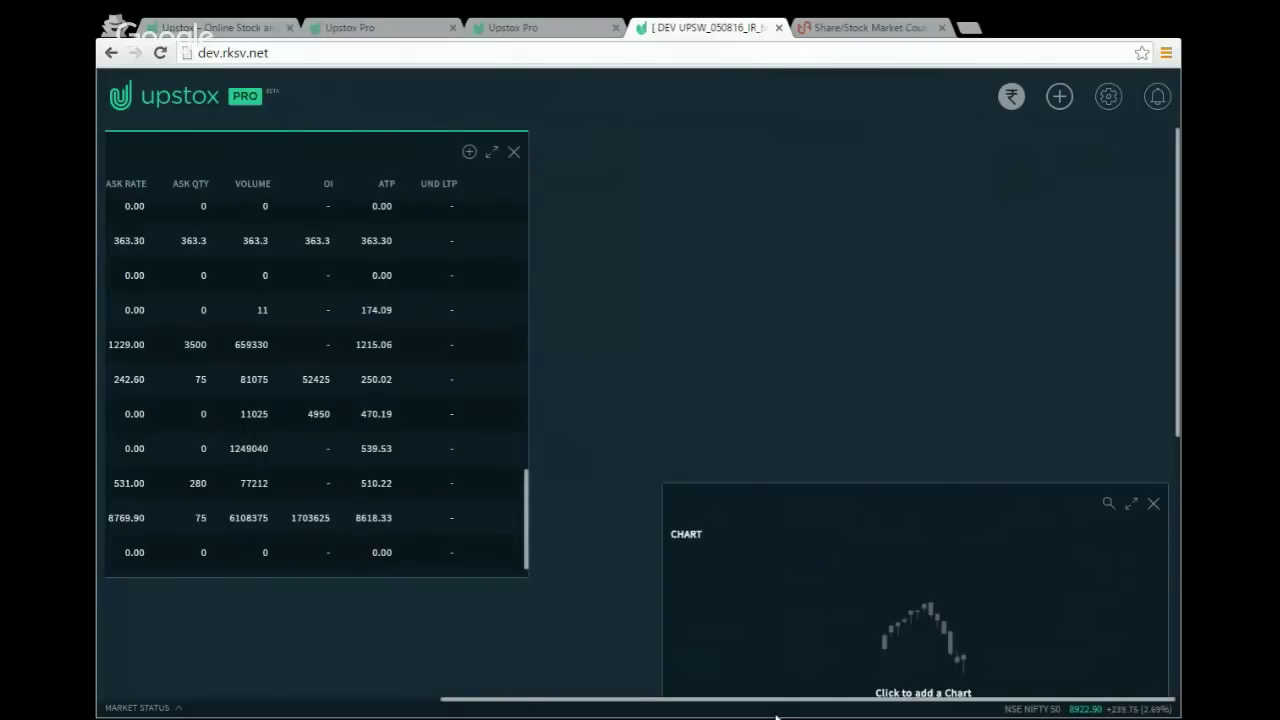
pyautogui.moveTo(786, 701); pyautogui.dragTo(380, 689)
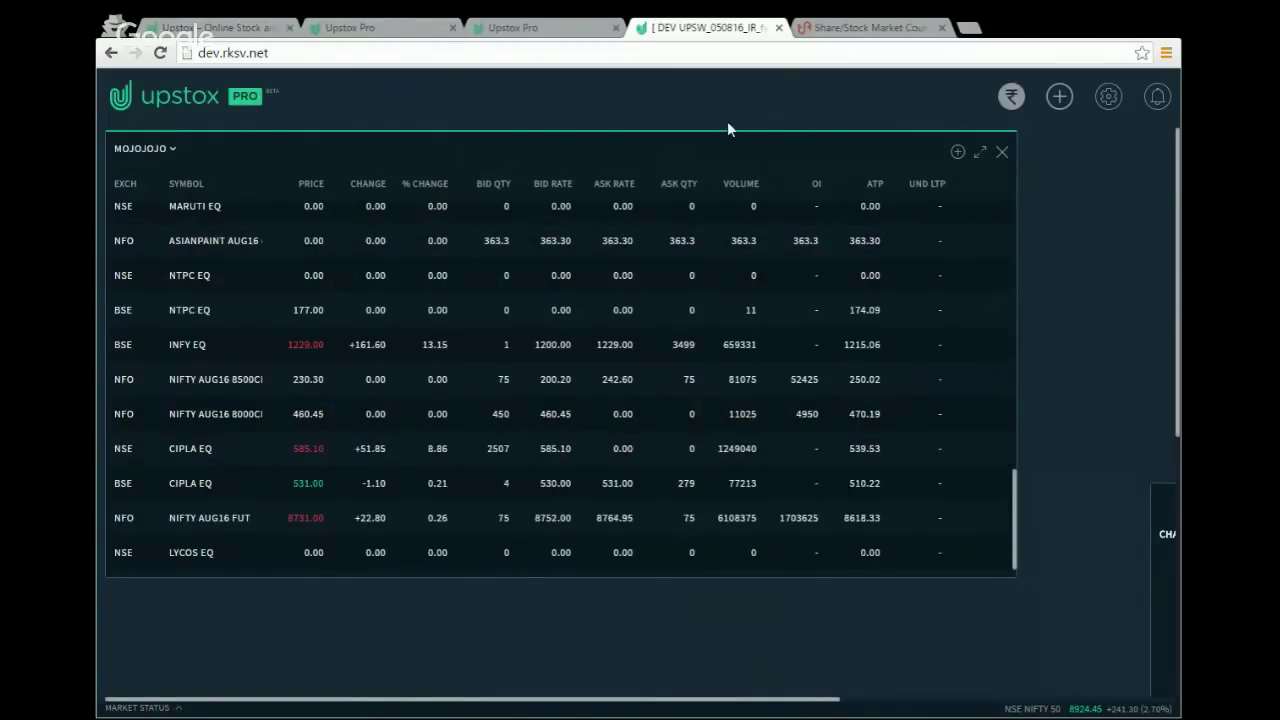
pyautogui.moveTo(697, 166)
pyautogui.mouseDown()
pyautogui.moveTo(729, 200)
pyautogui.moveTo(704, 169)
pyautogui.mouseUp()
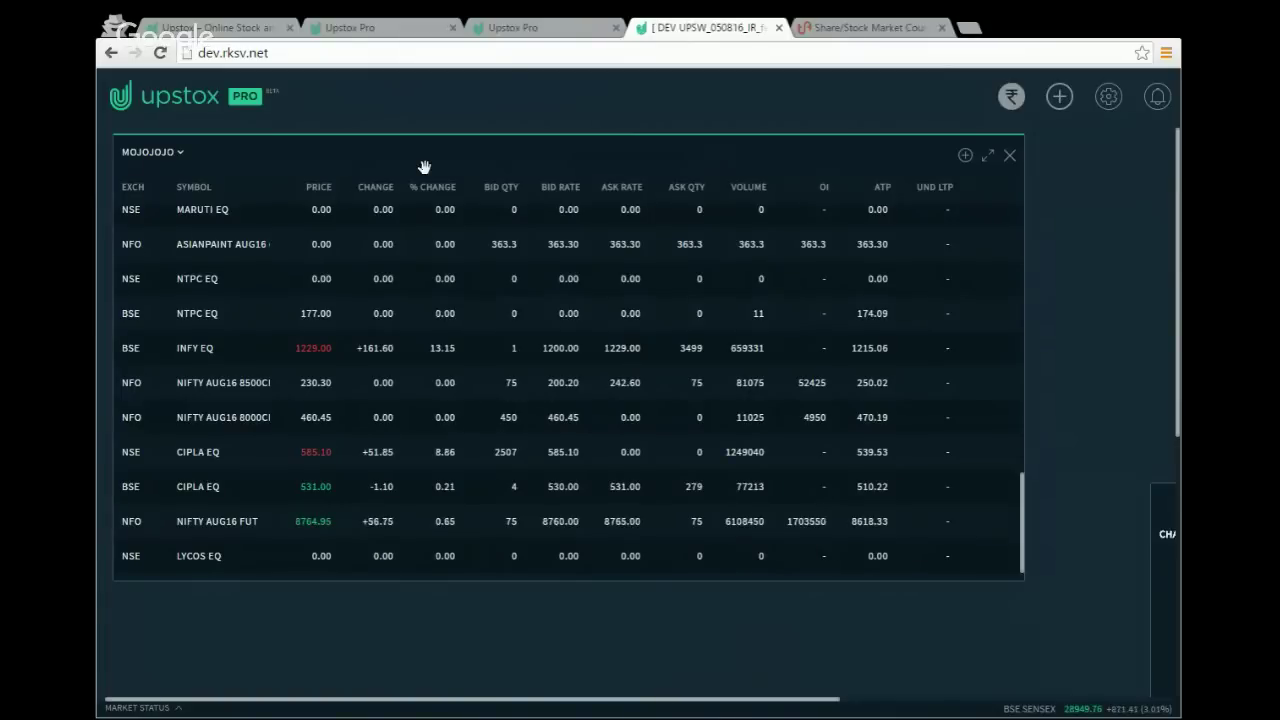
pyautogui.moveTo(424, 167); pyautogui.dragTo(393, 176)
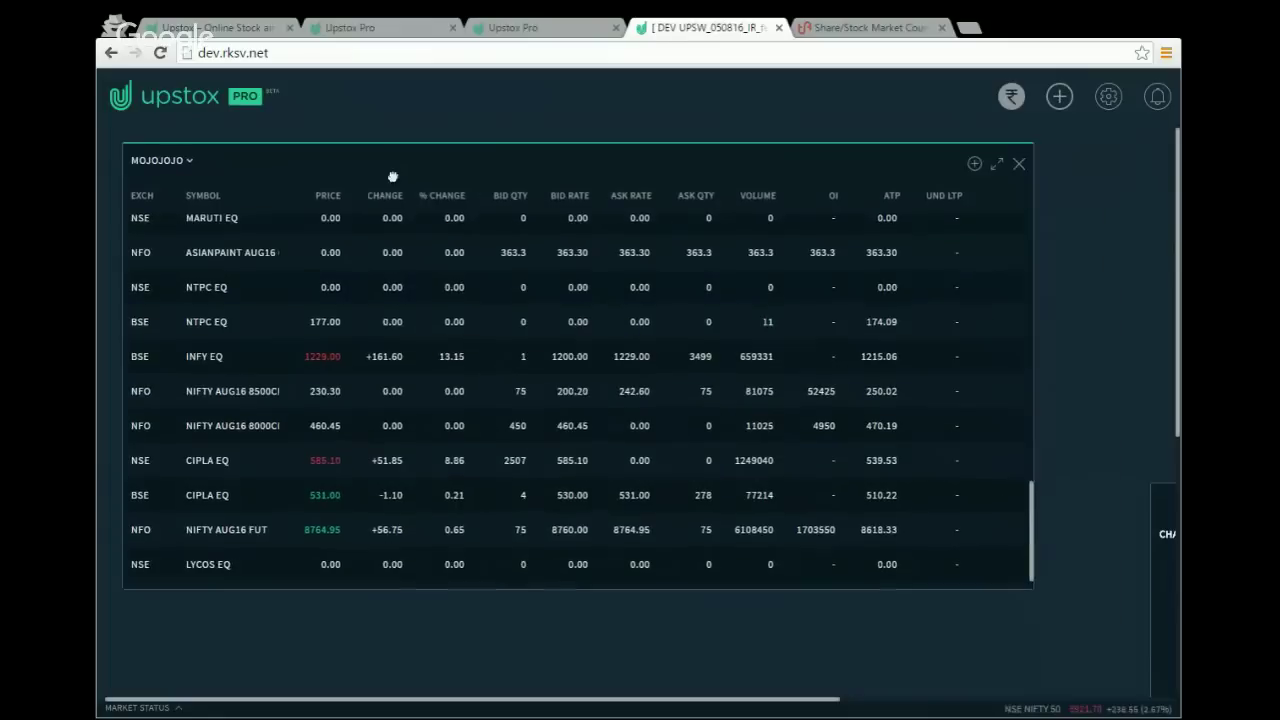
# - Place the chart widget beside the watchlist, then restore production's Hot Stocks multi-panel layout
pyautogui.moveTo(1163, 508); pyautogui.dragTo(1093, 278)
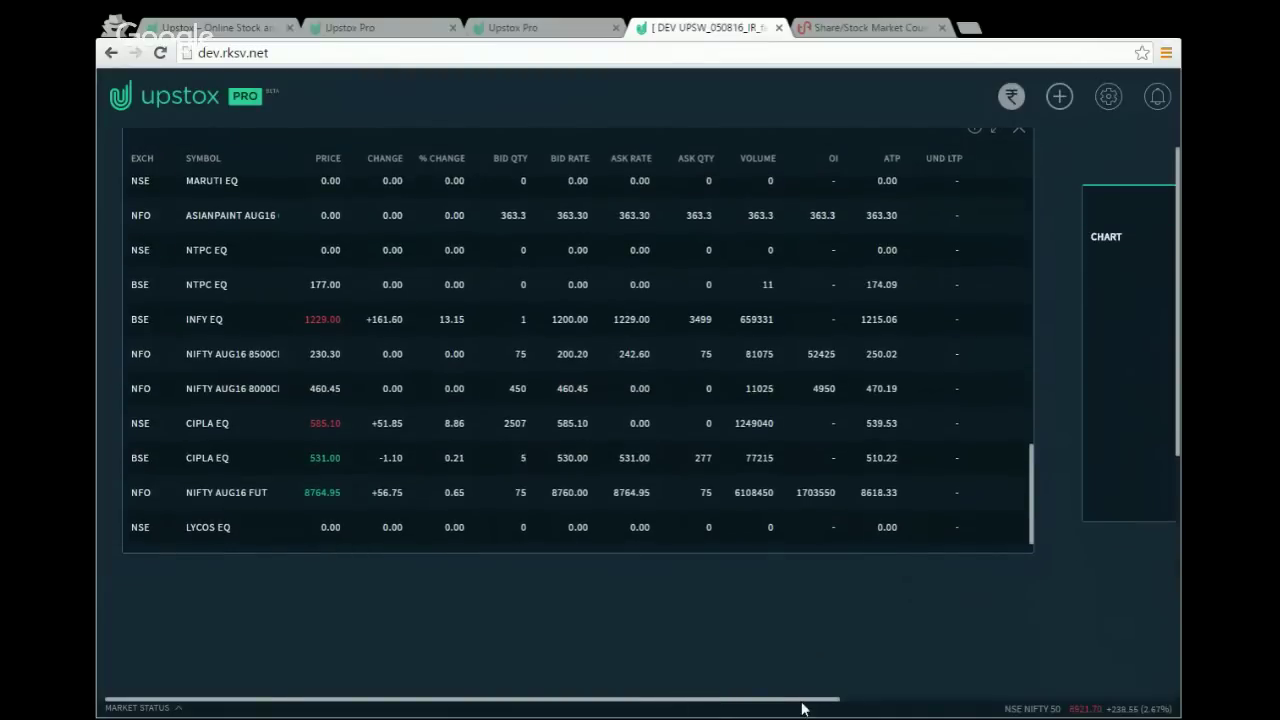
pyautogui.moveTo(806, 702); pyautogui.dragTo(1173, 692)
pyautogui.scroll(-5, 1081, 560)
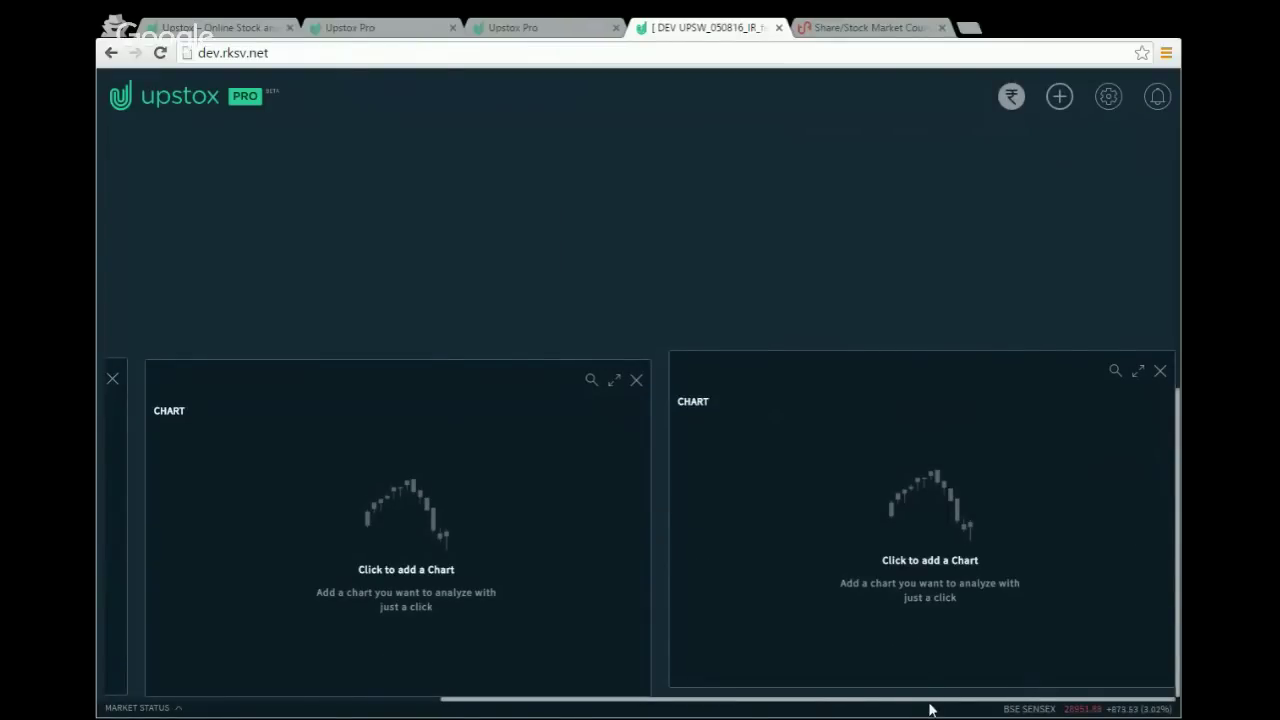
pyautogui.moveTo(928, 703); pyautogui.dragTo(593, 702)
pyautogui.scroll(5, 340, 490)
pyautogui.scroll(3, 357, 458)
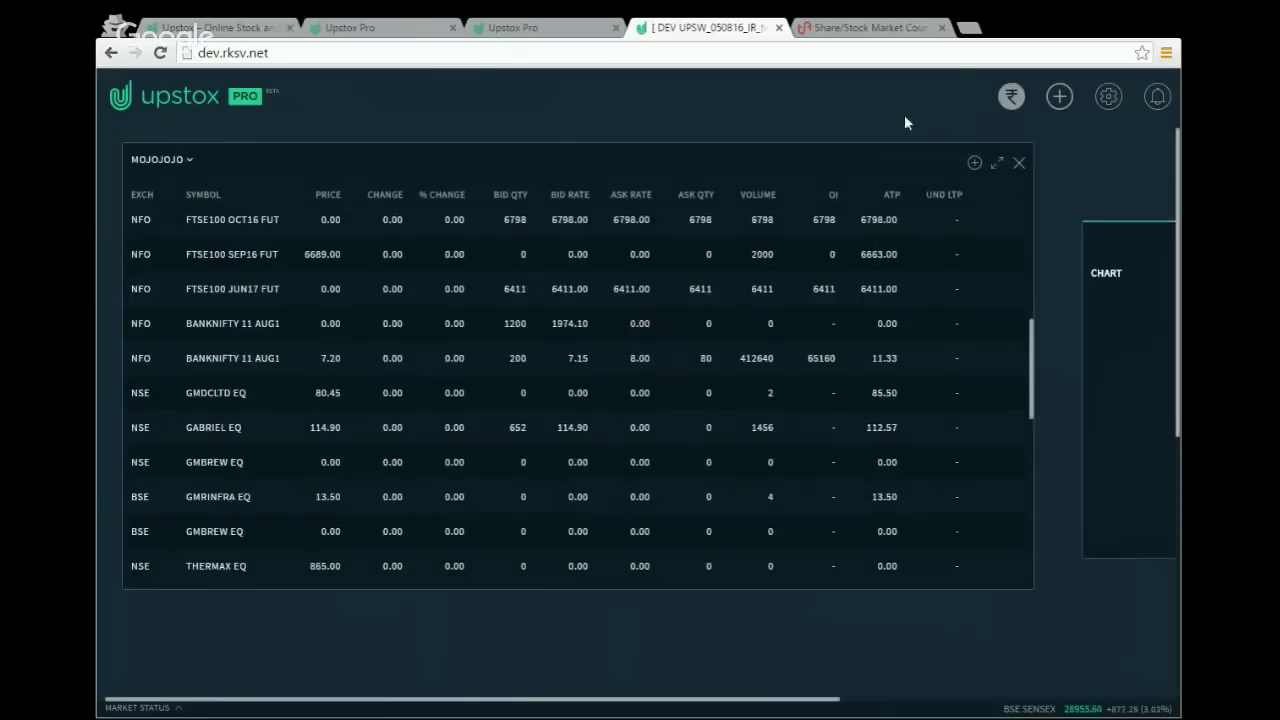
pyautogui.click(581, 28)
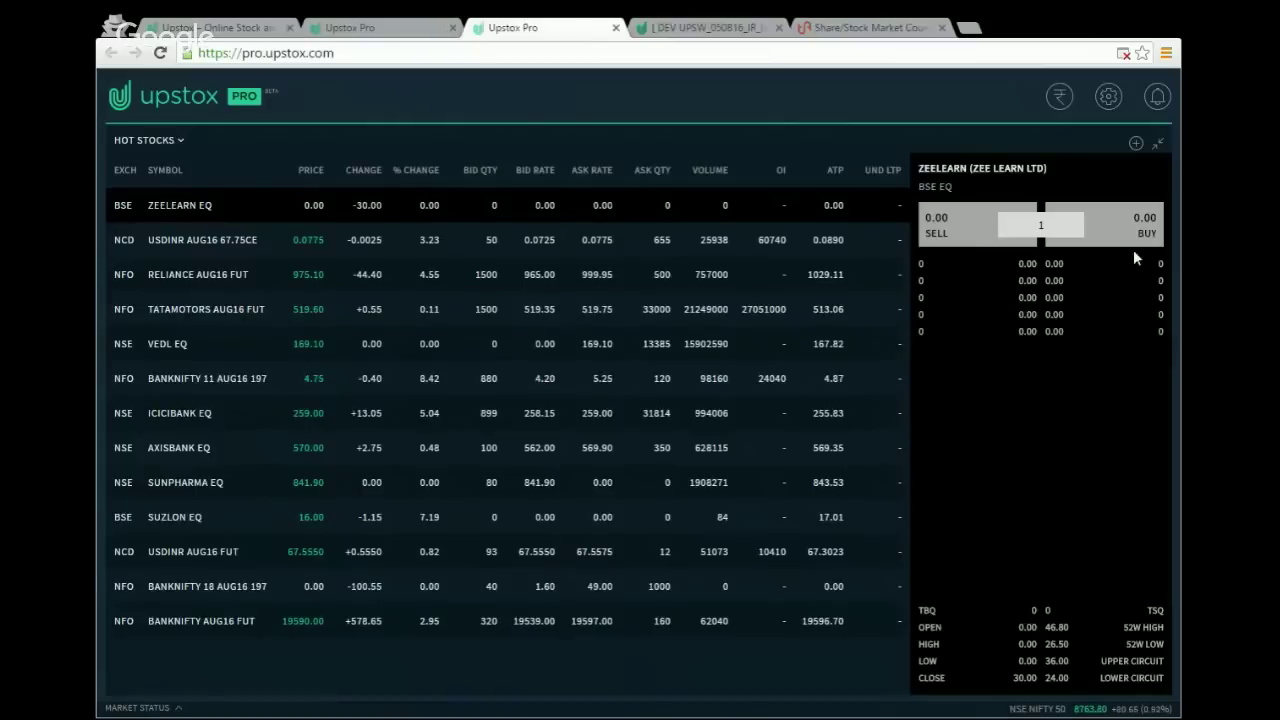
pyautogui.click(1162, 147)
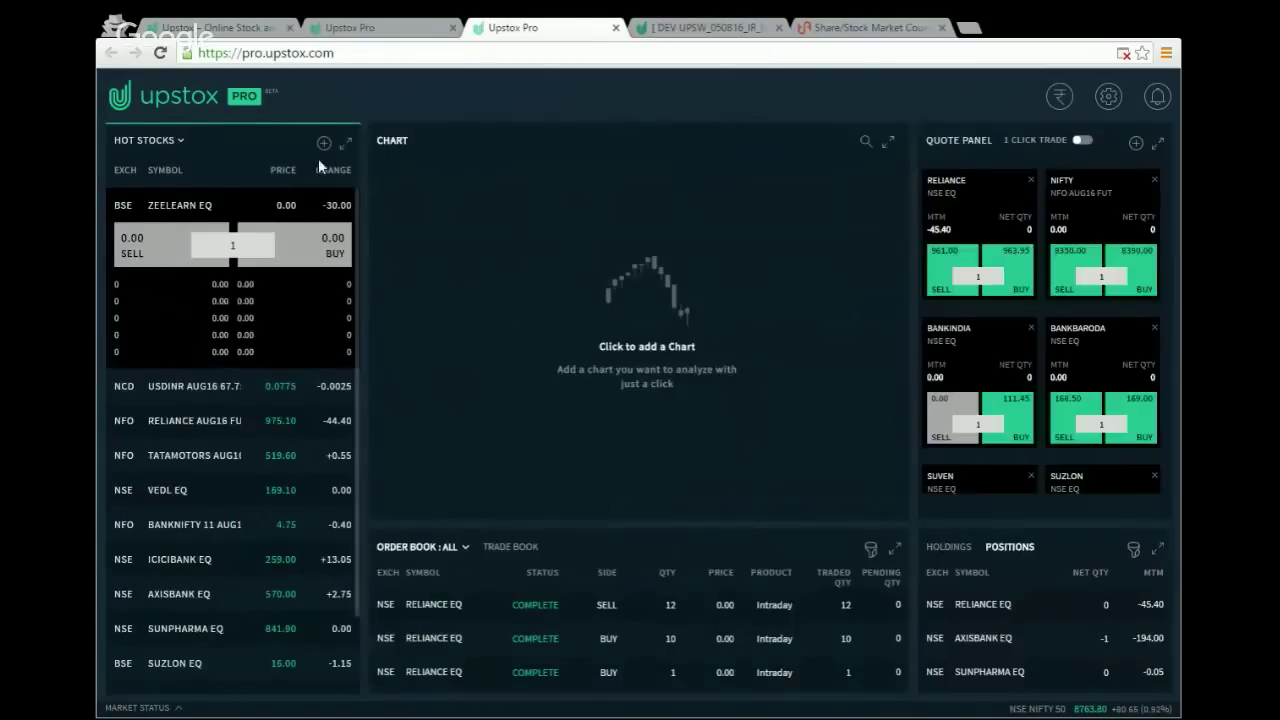